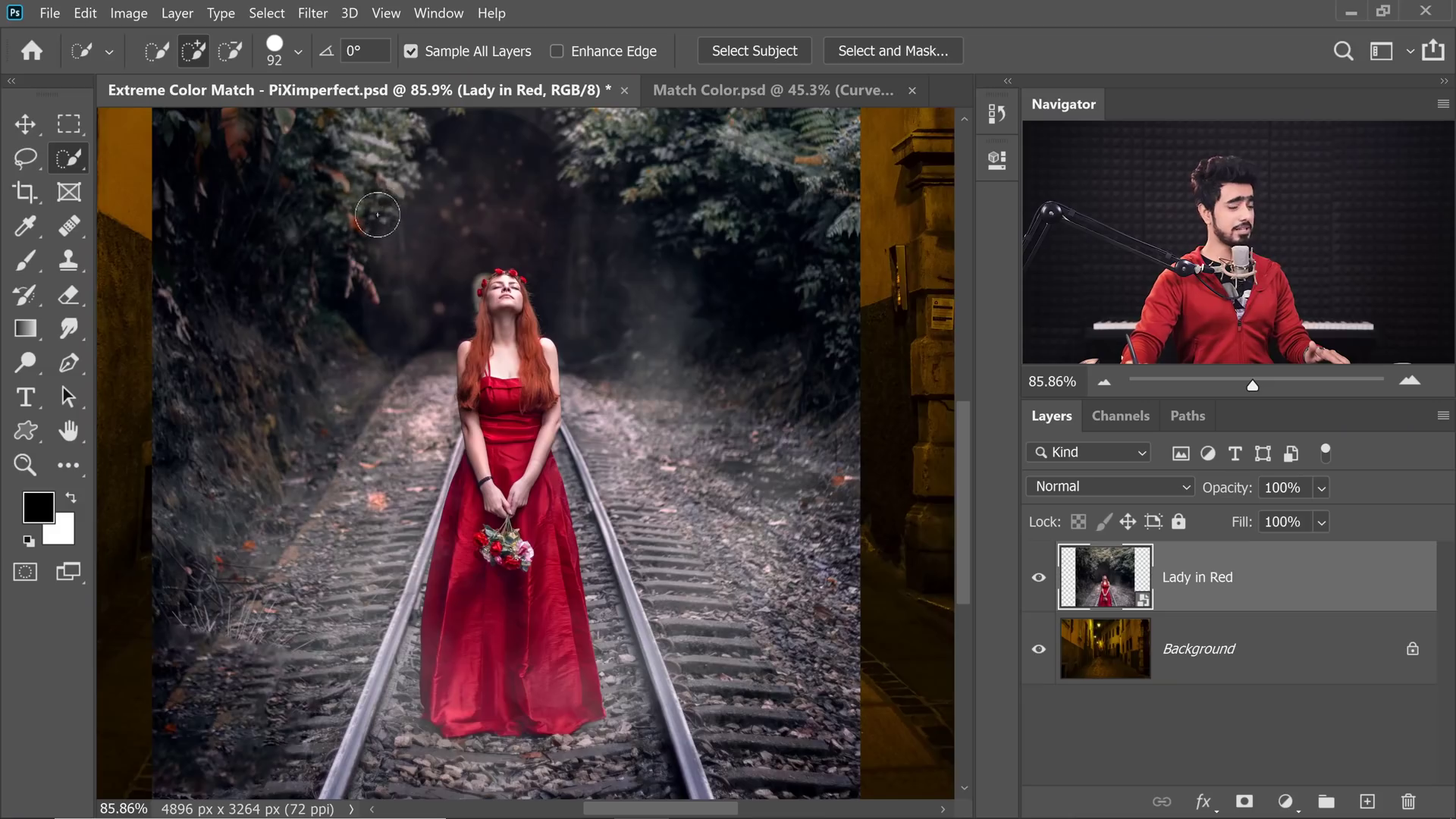
Hide the Background layer and select the woman in the Lady in Red layer with Select Subject.
right_click(76, 162)
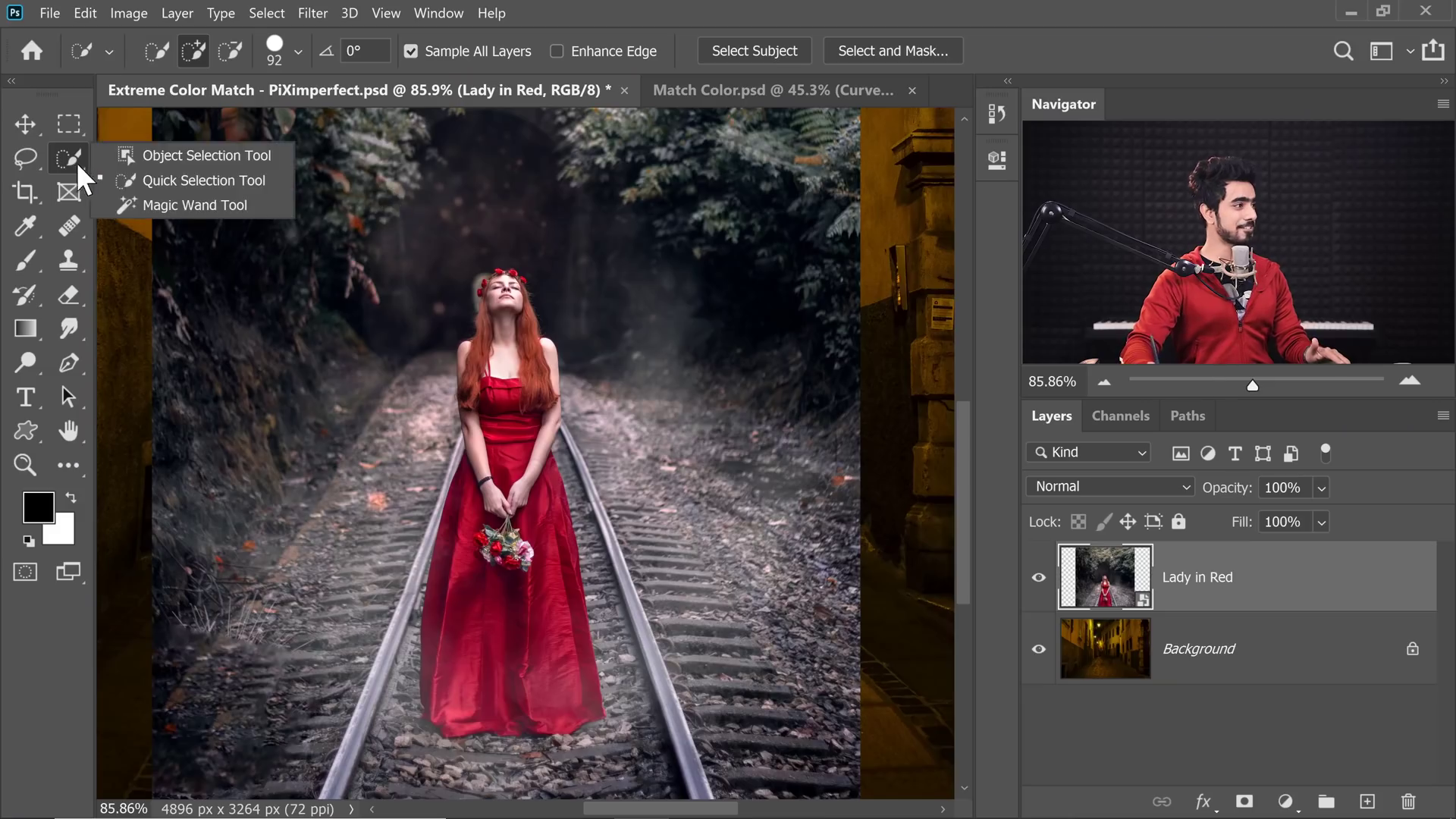
click(151, 200)
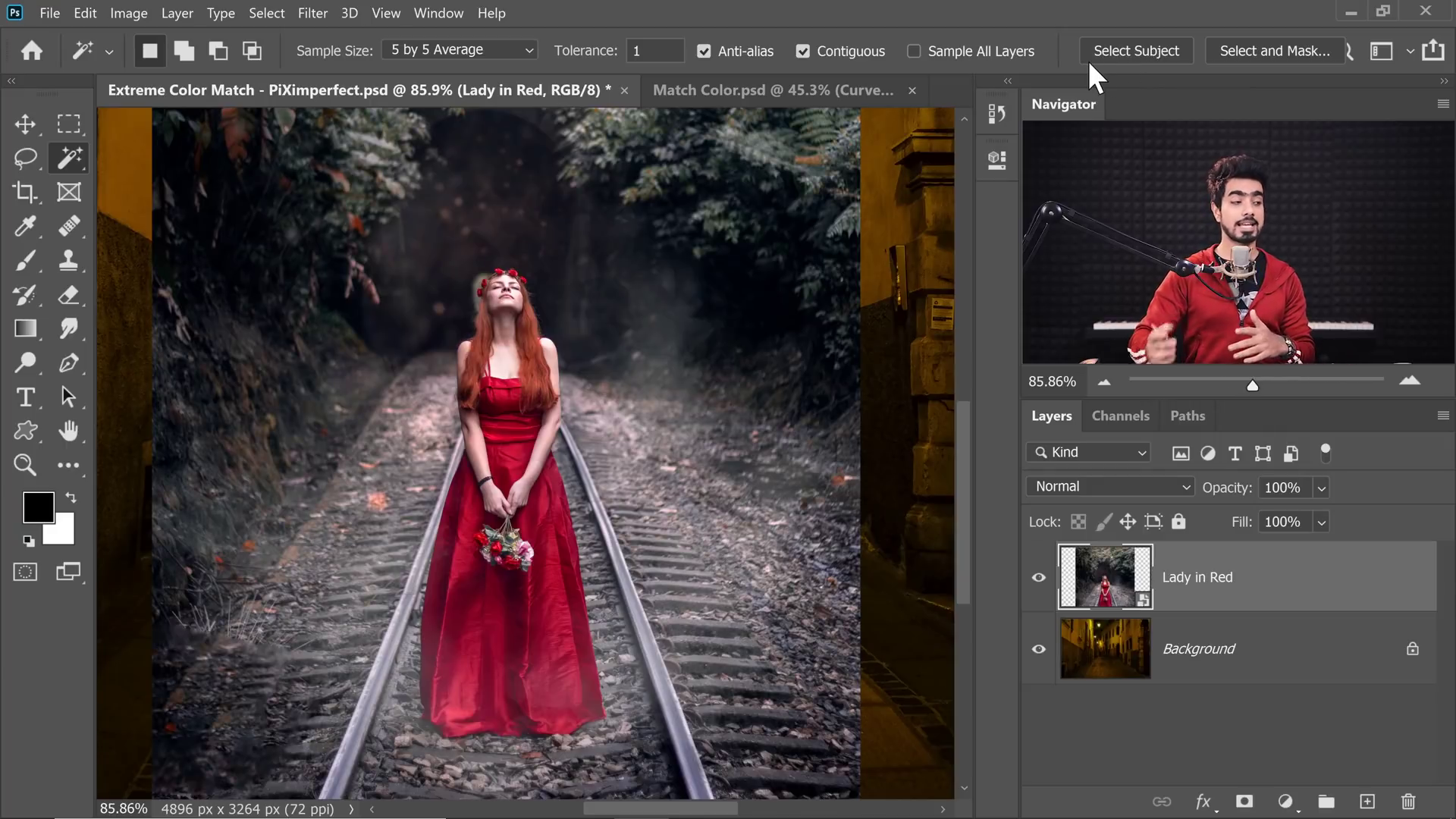
click(1041, 650)
click(1174, 61)
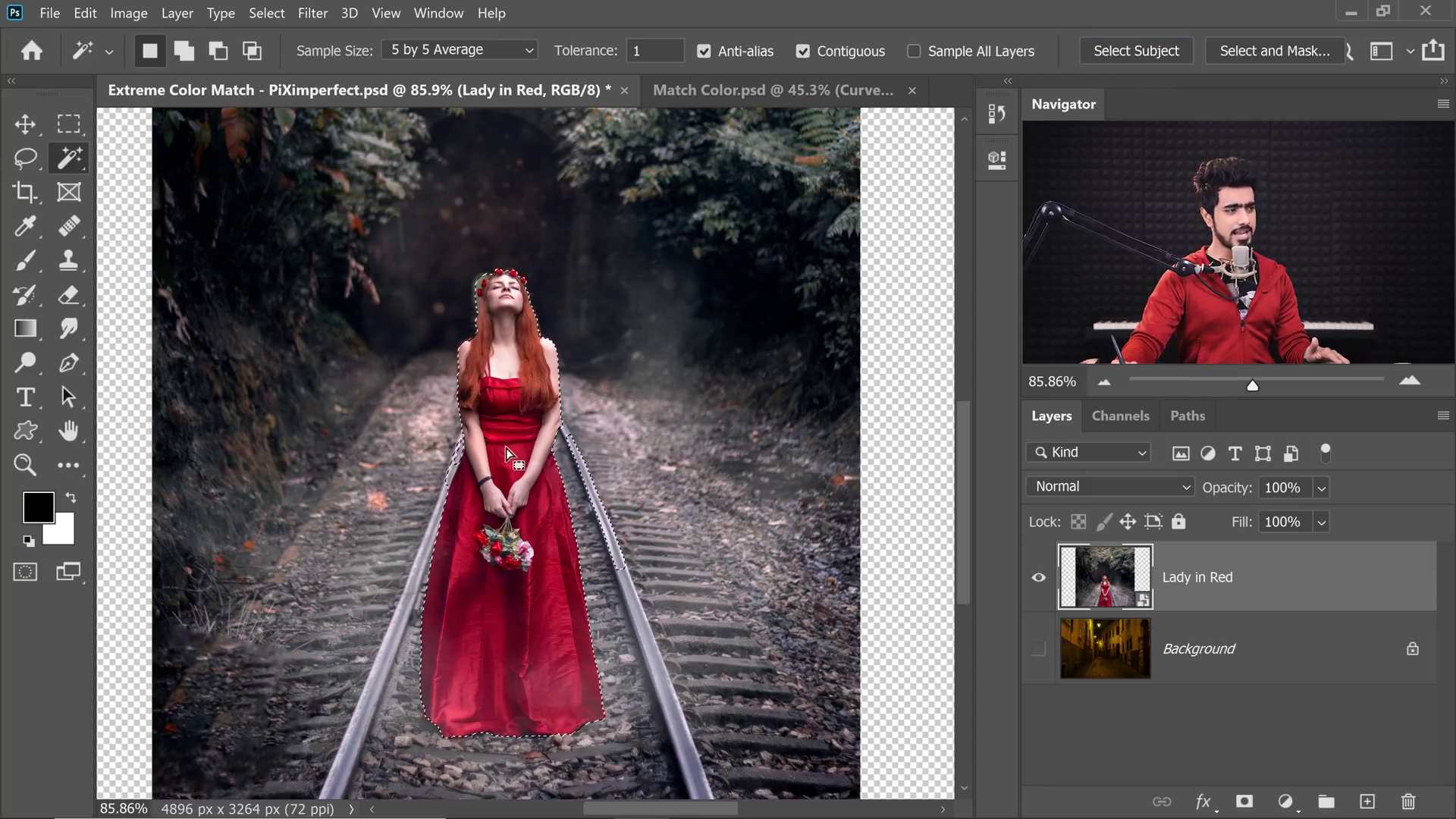
Subtract the pale green area beside the woman's head from the selection using the Object Selection tool in Lasso mode.
drag(552, 410, 593, 412)
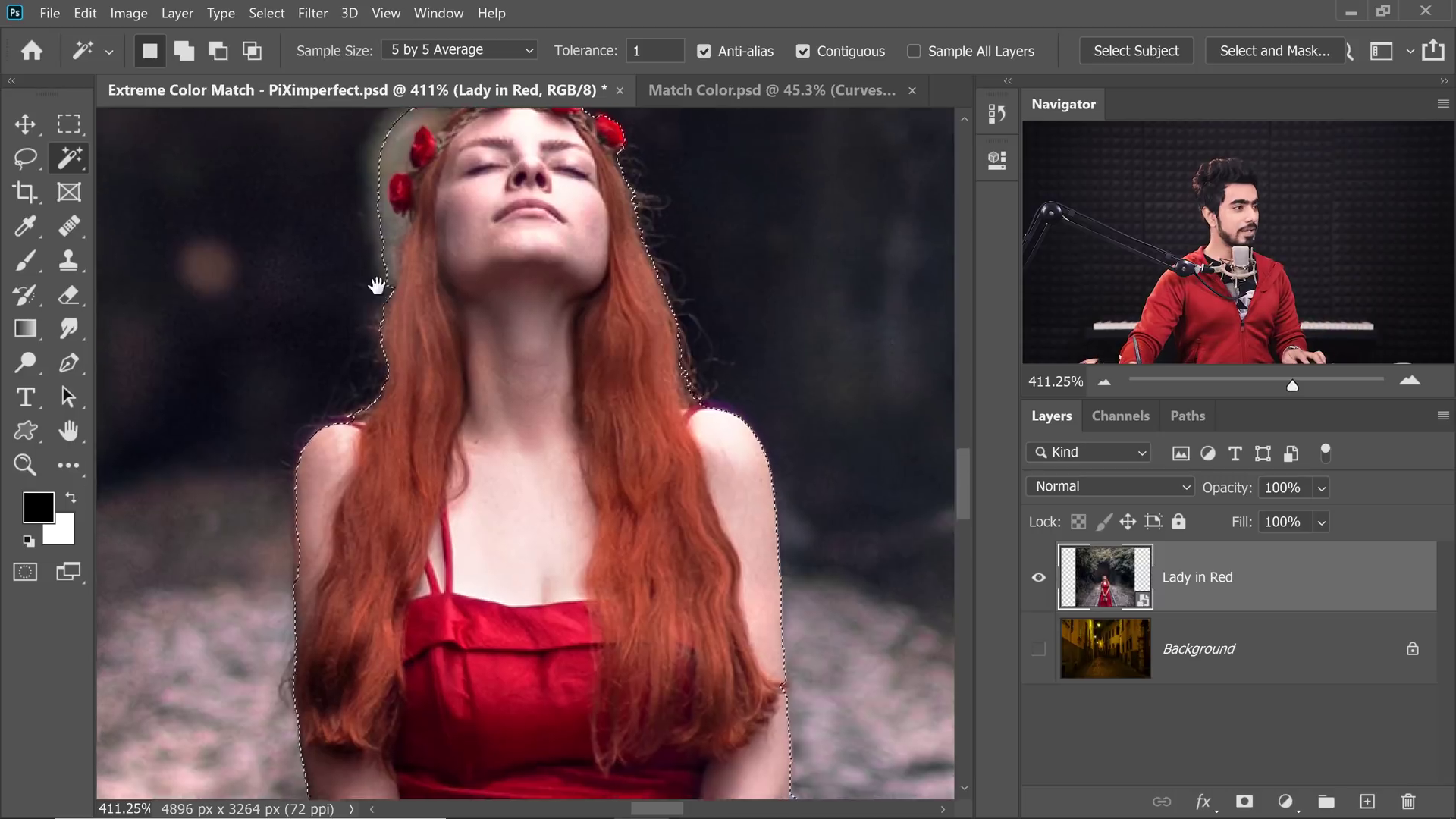
drag(377, 285, 349, 407)
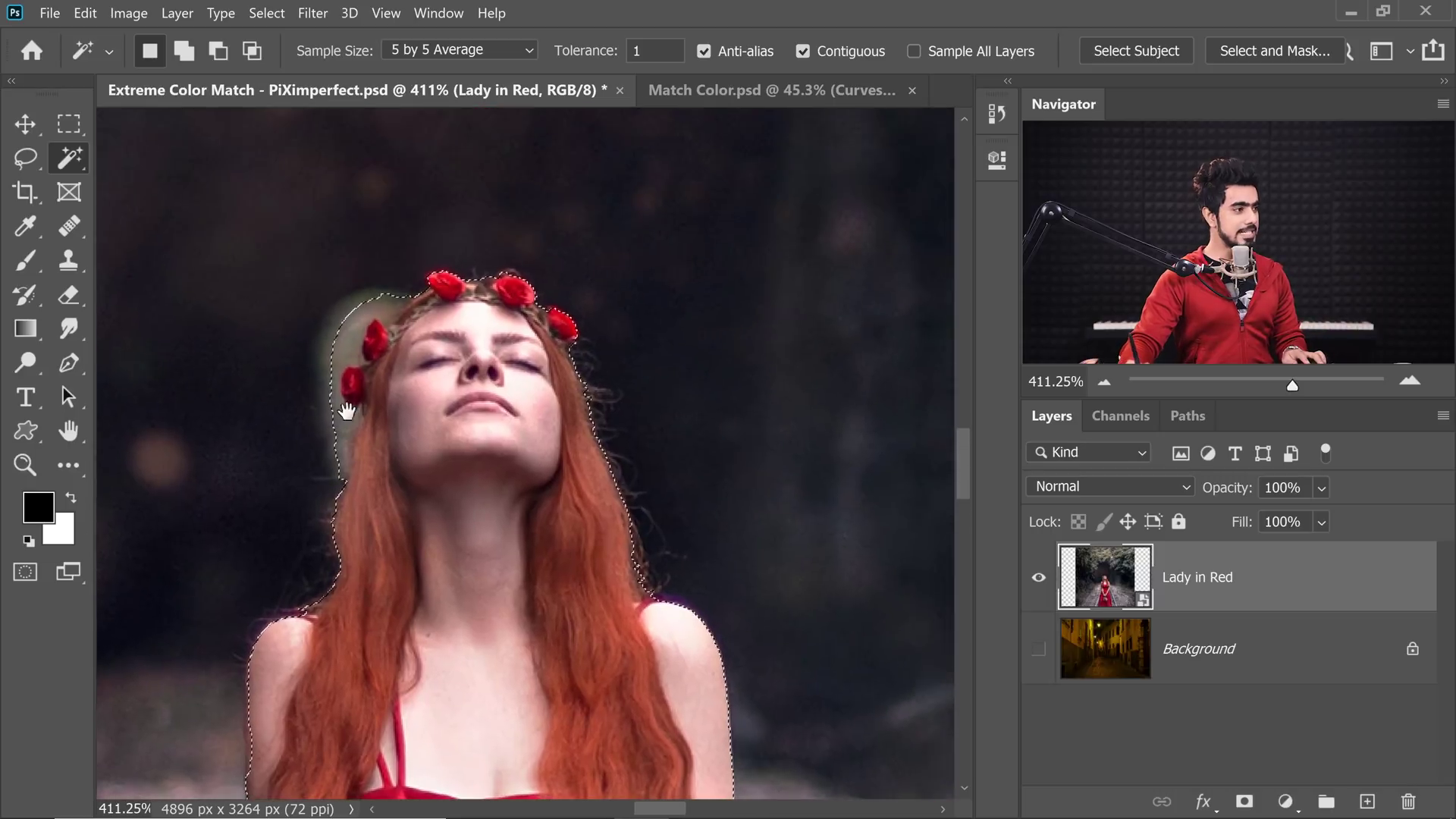
scroll(319, 379, up, 2)
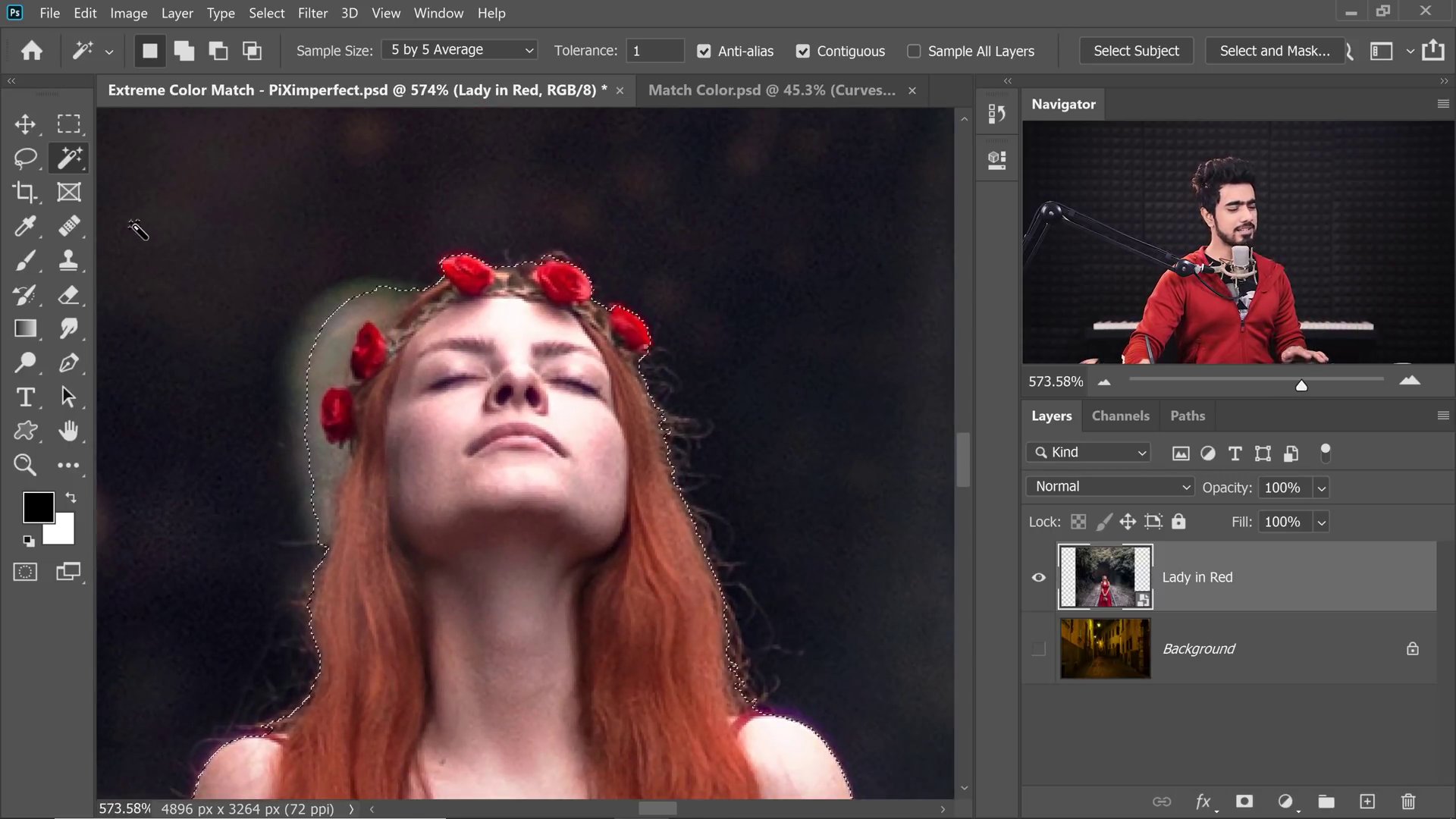
click(67, 160)
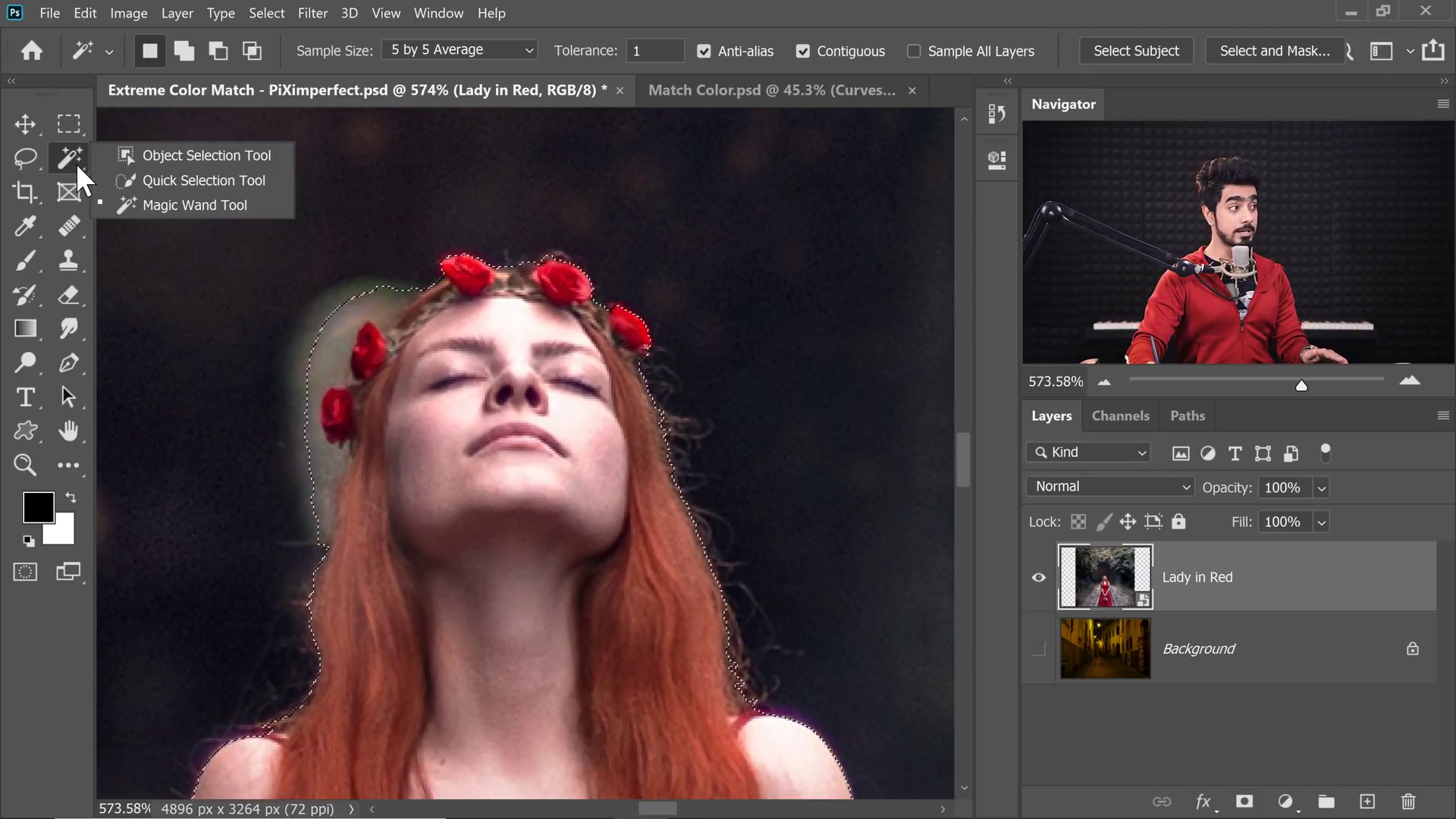
click(138, 159)
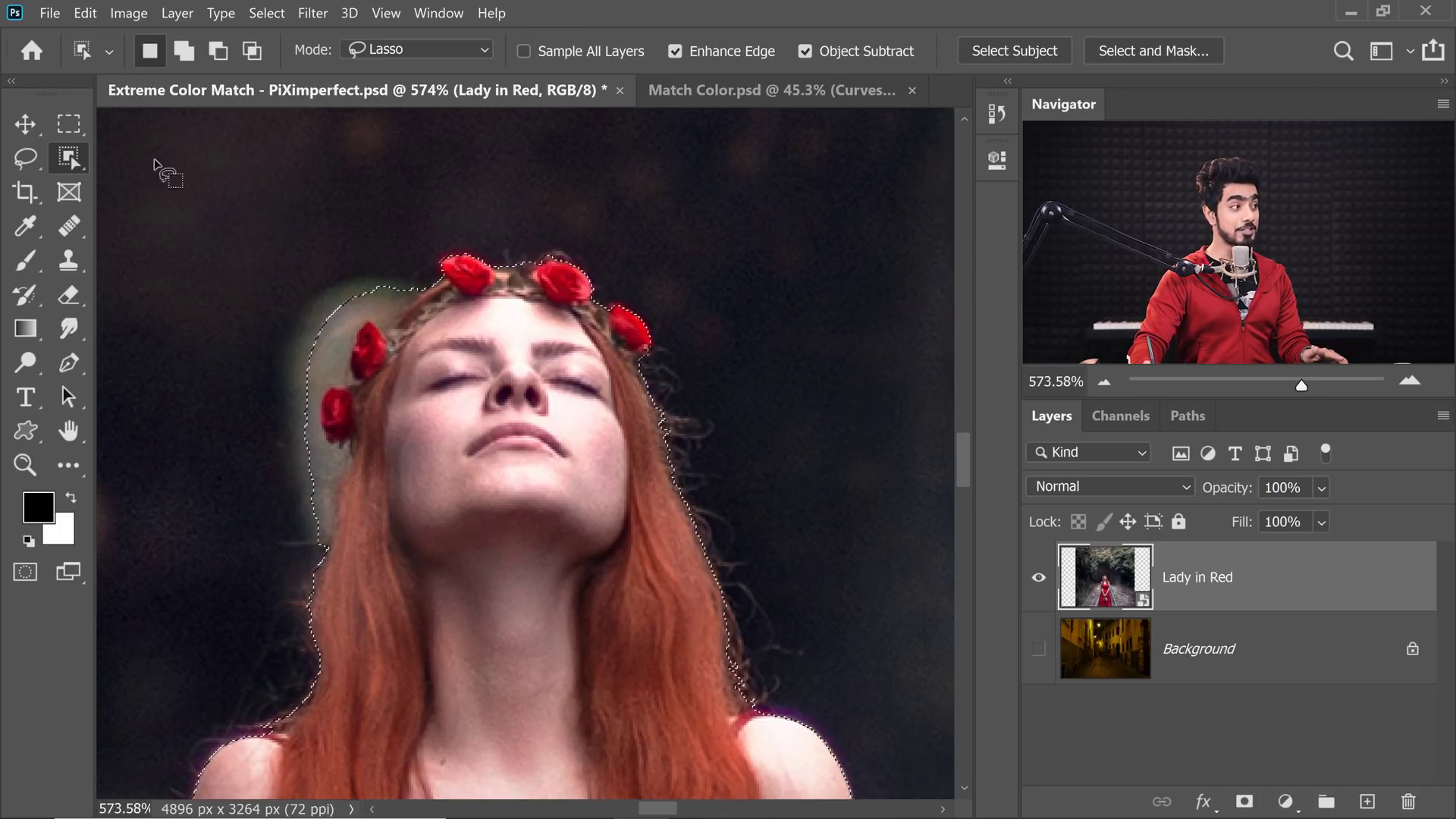
click(394, 51)
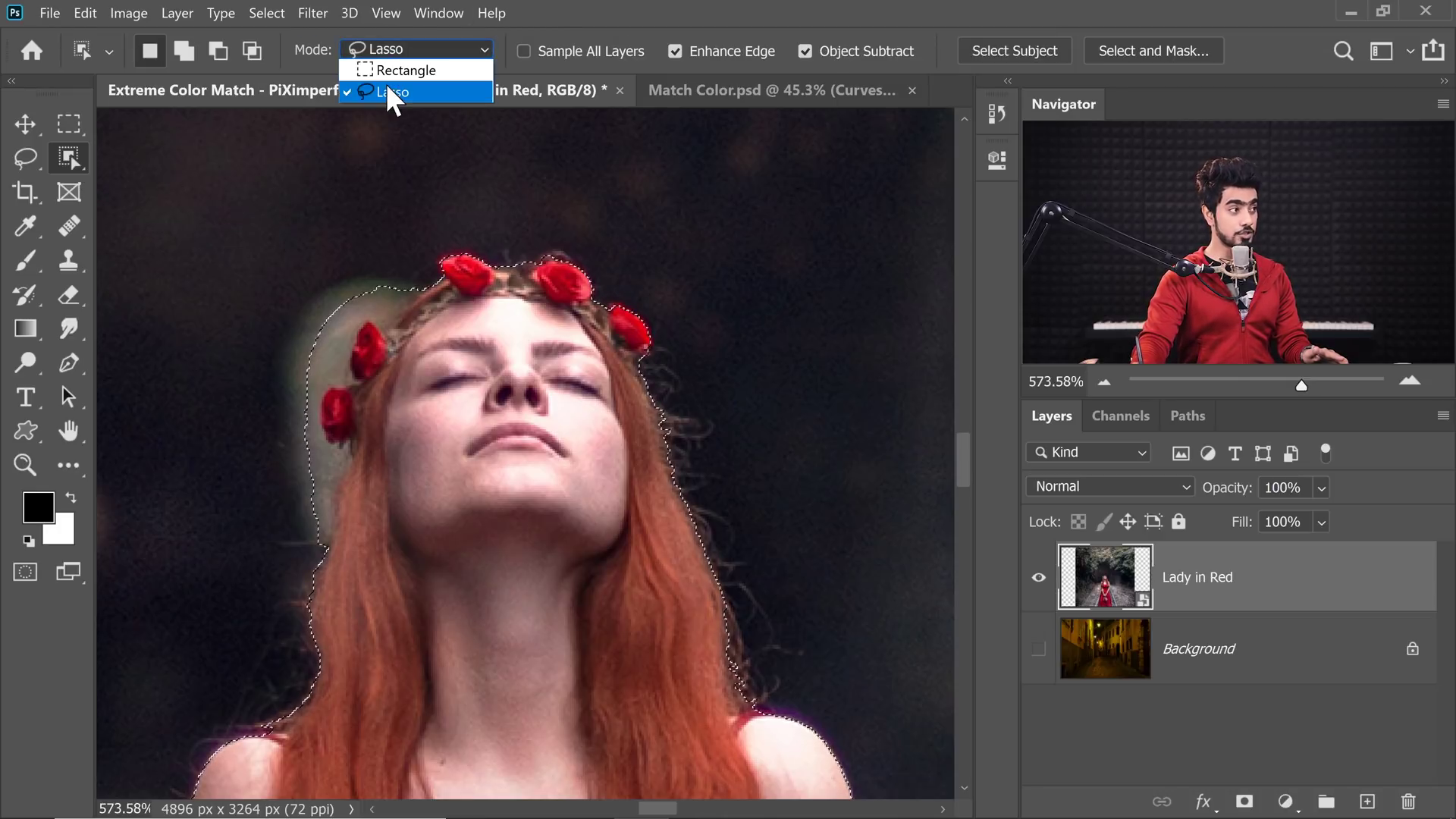
click(391, 91)
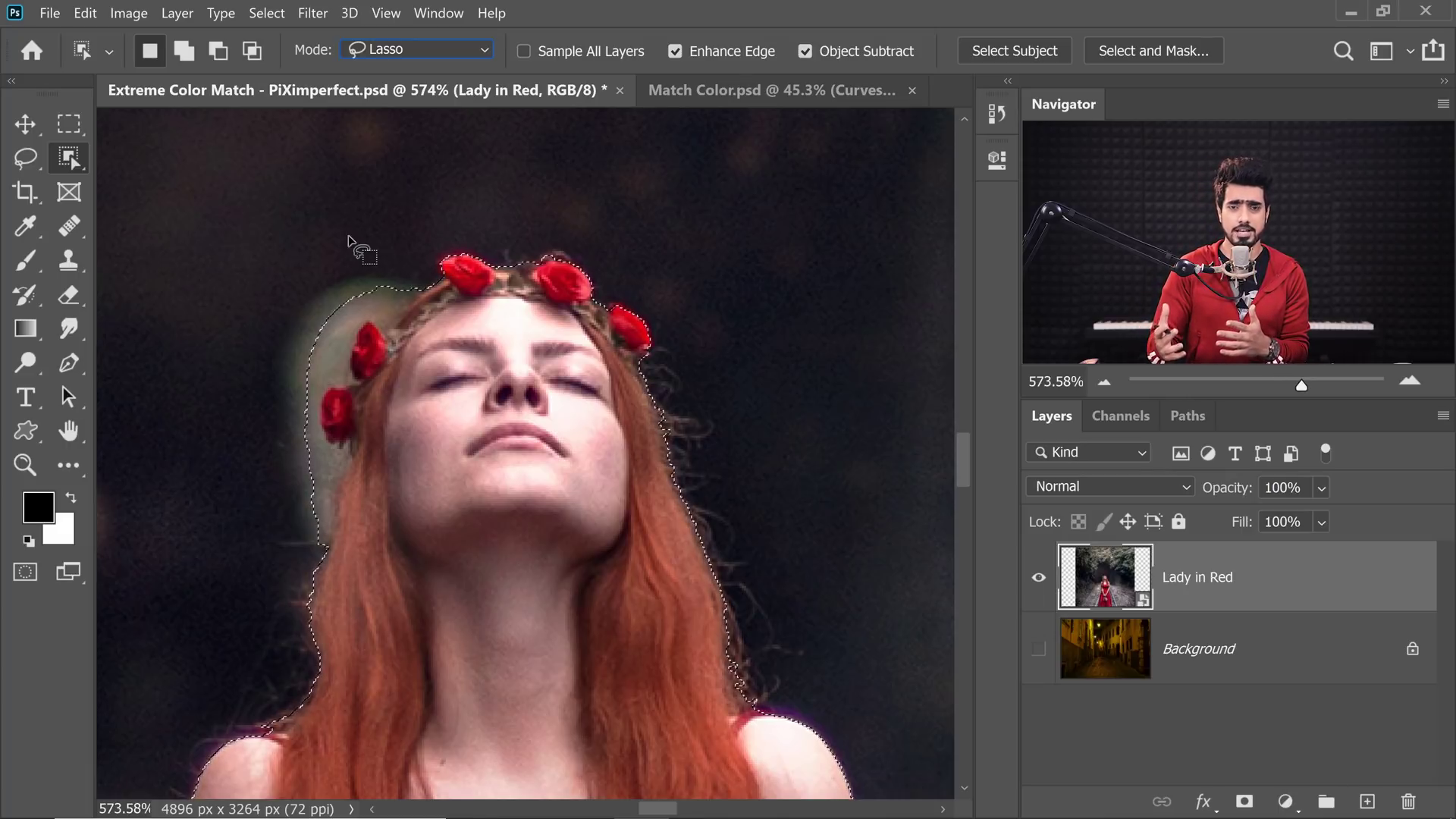
key(alt)
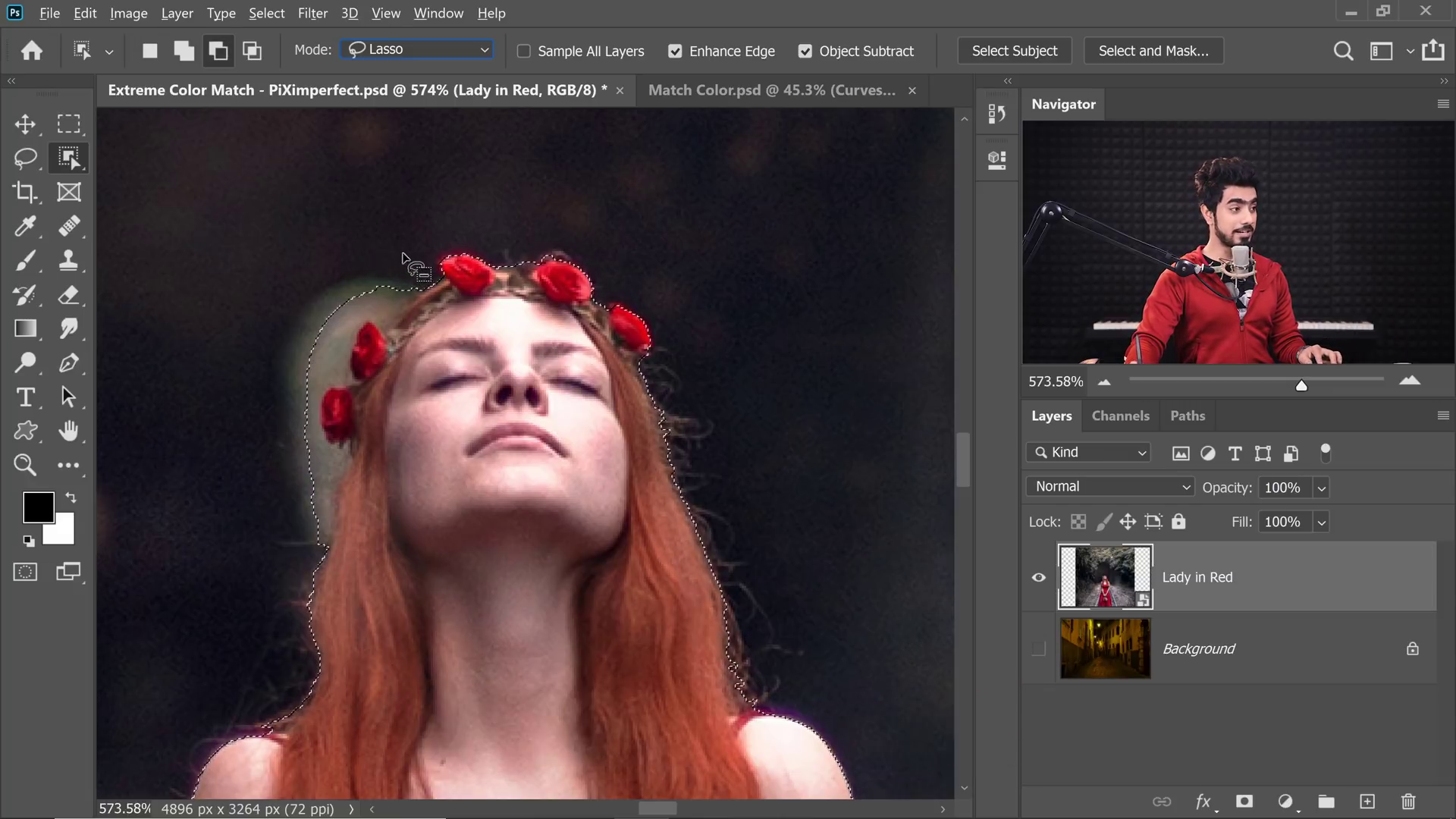
drag(410, 247, 327, 254)
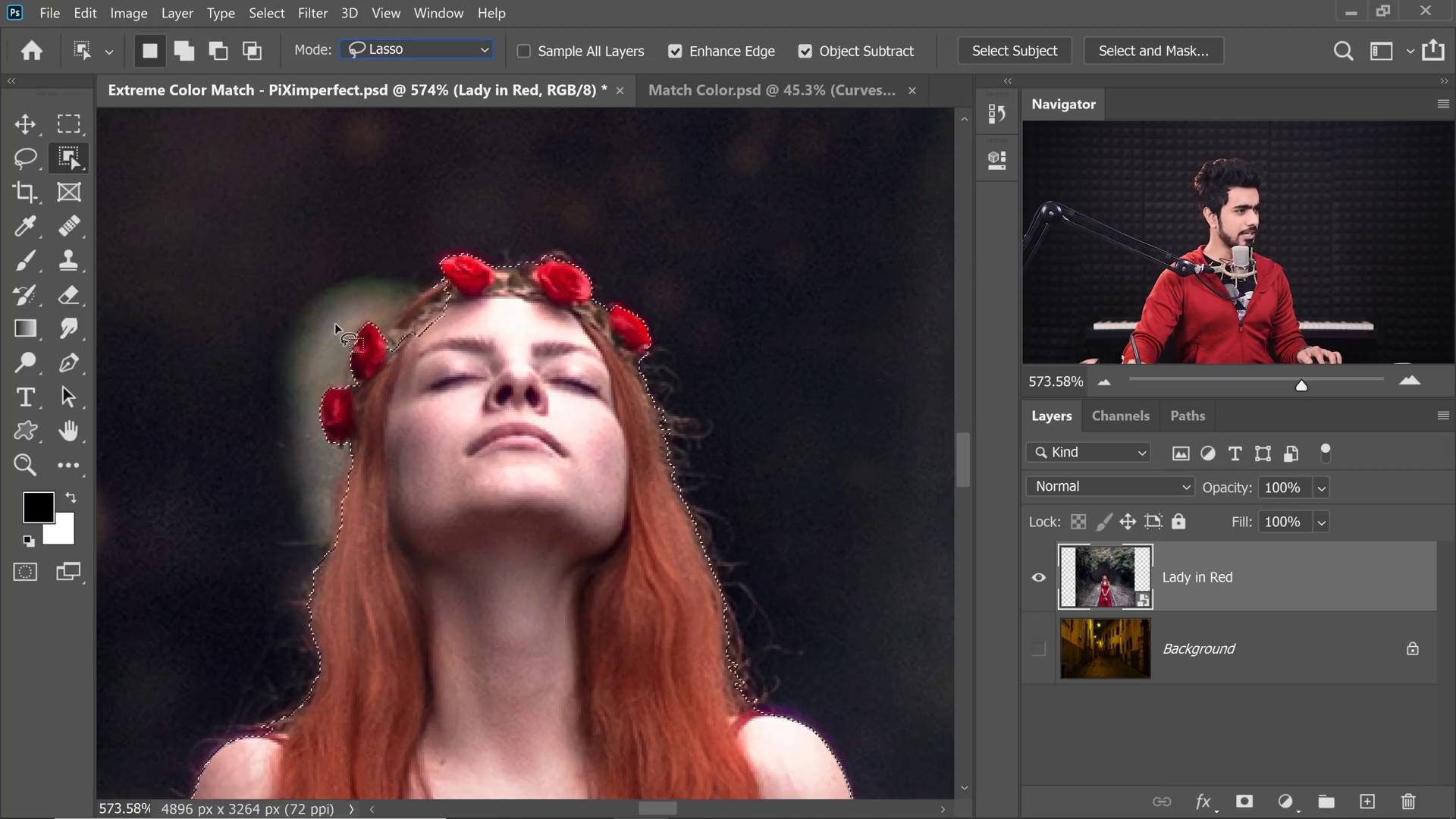
Try to add the missed hair between the crown's flowers to the selection with the Object Selection tool.
drag(371, 351, 432, 326)
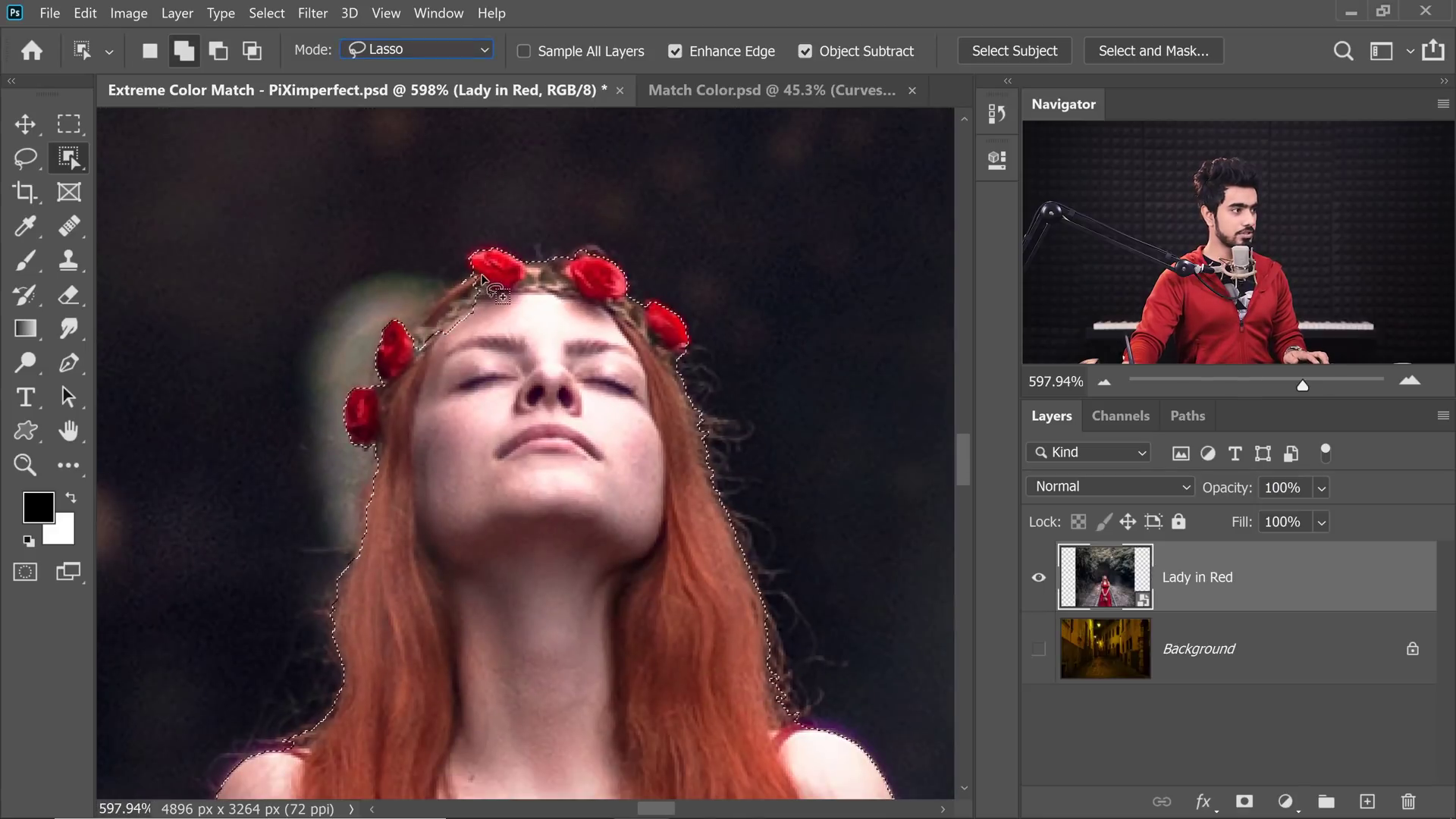
key(shift)
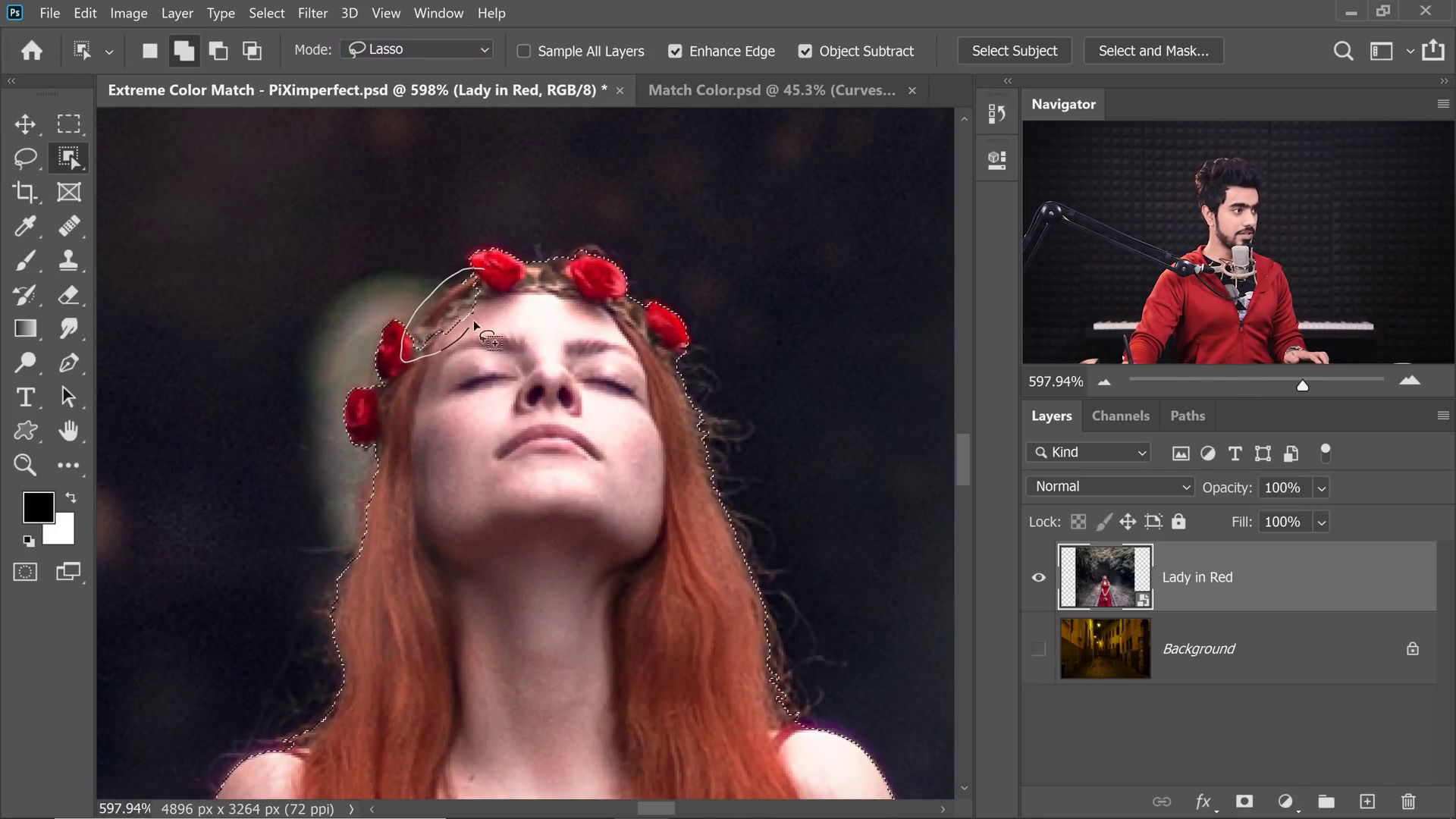
drag(502, 288, 504, 290)
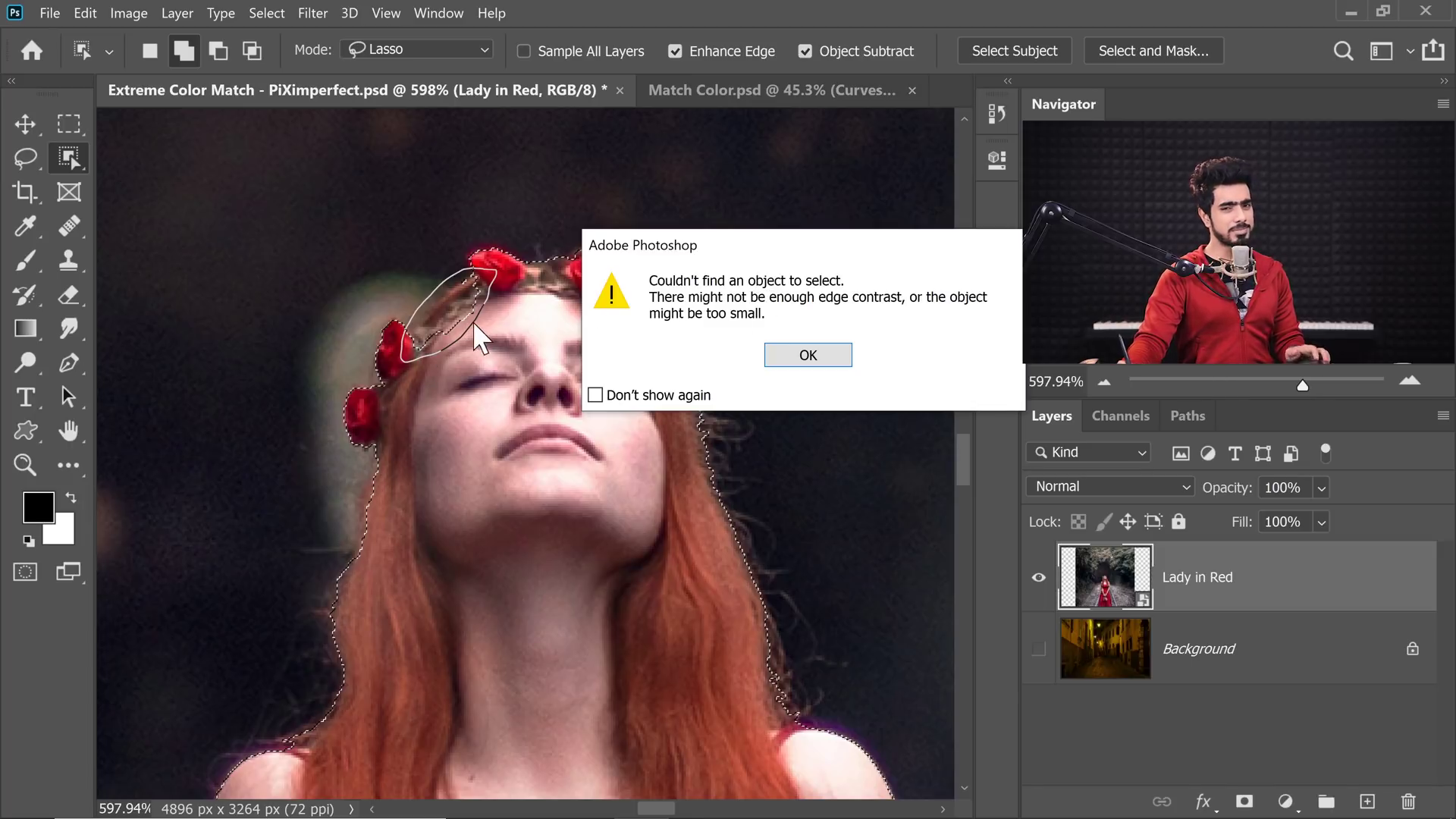
click(796, 355)
Add the missed strip of hair and crown between the flowers to the selection with the Lasso tool.
mouse_move(447, 303)
mouse_down()
mouse_move(498, 316)
mouse_move(446, 294)
mouse_move(364, 296)
mouse_up()
right_click(69, 157)
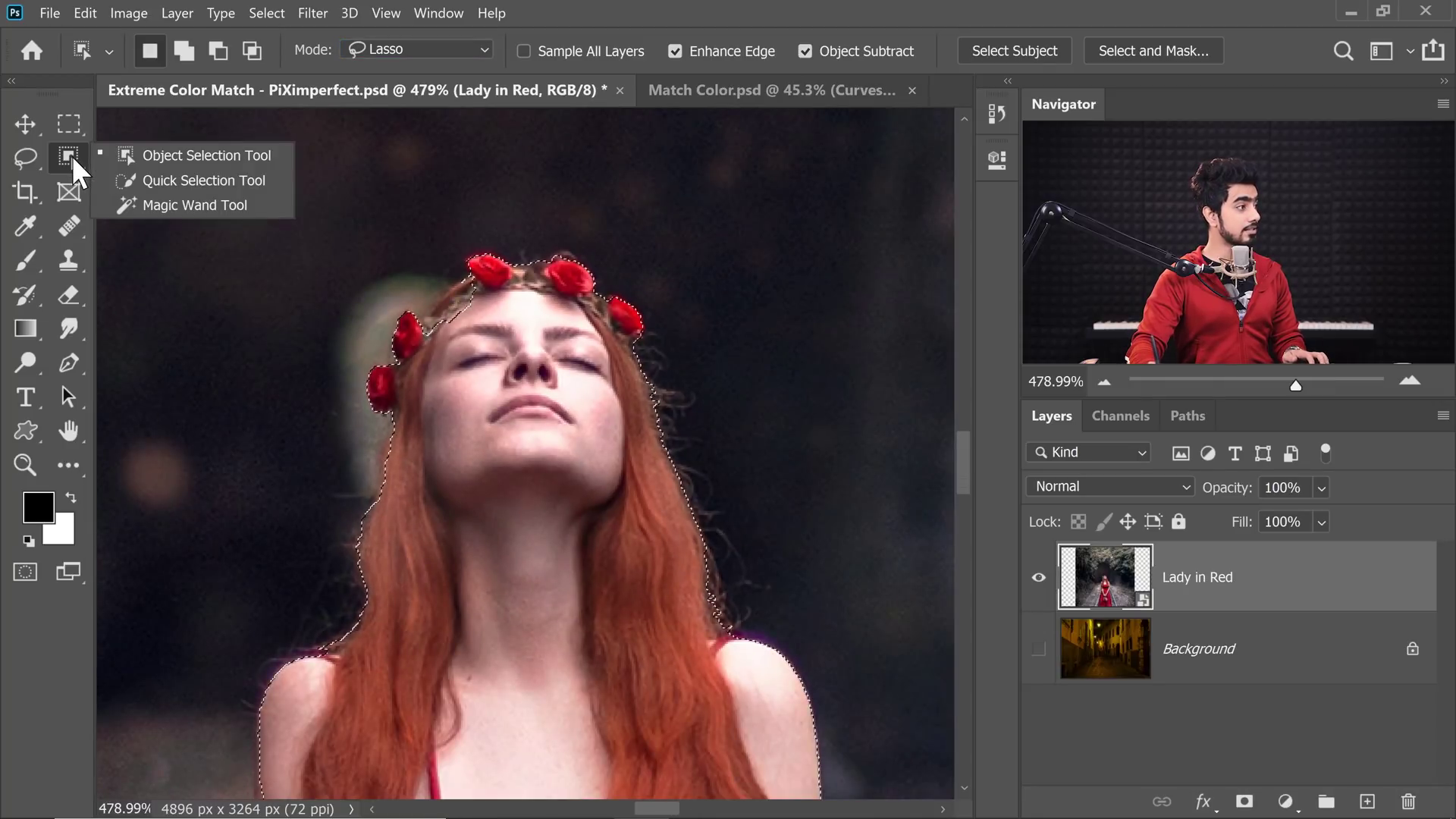
click(25, 157)
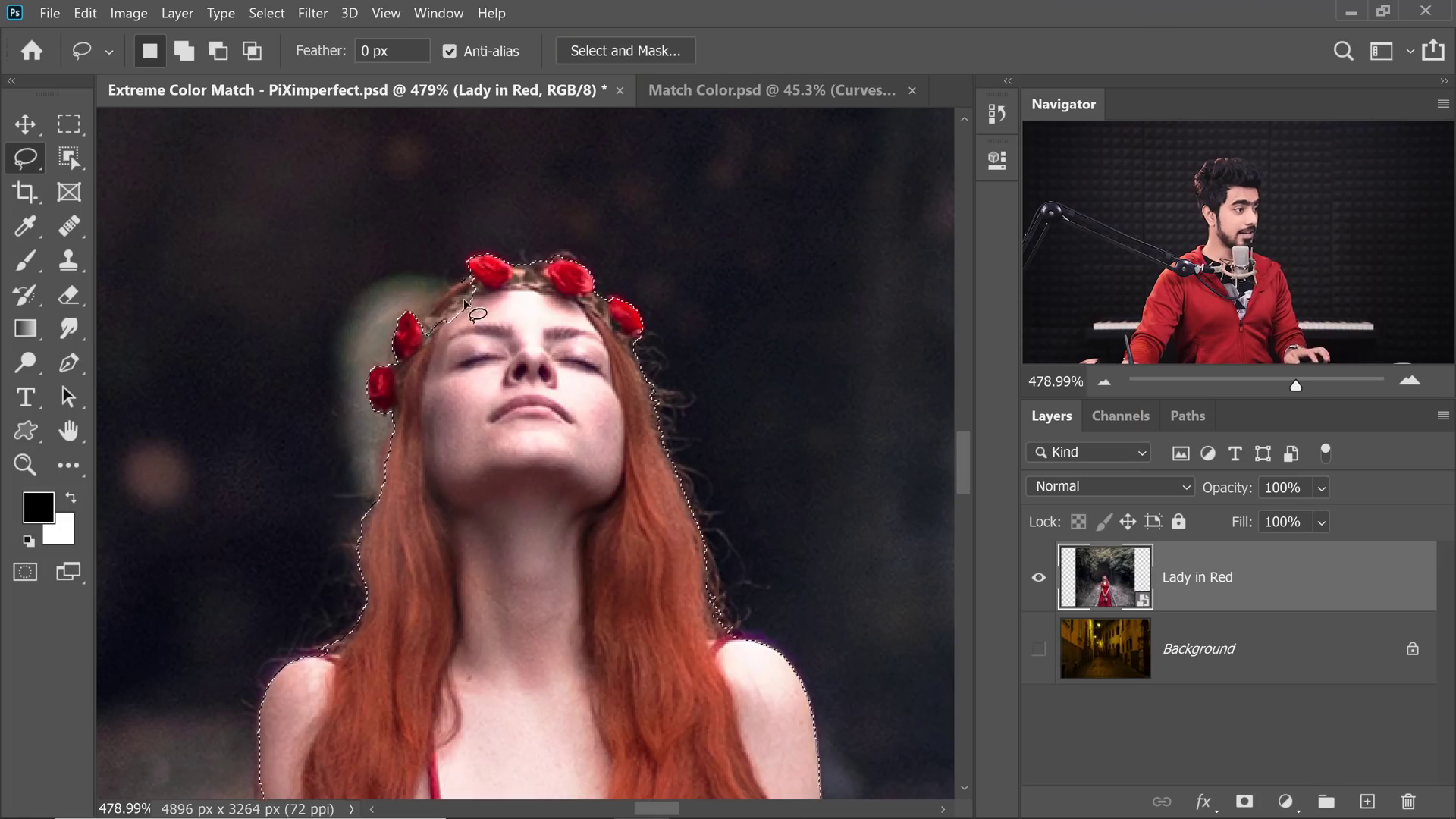
scroll(468, 294, up, 1)
key(shift)
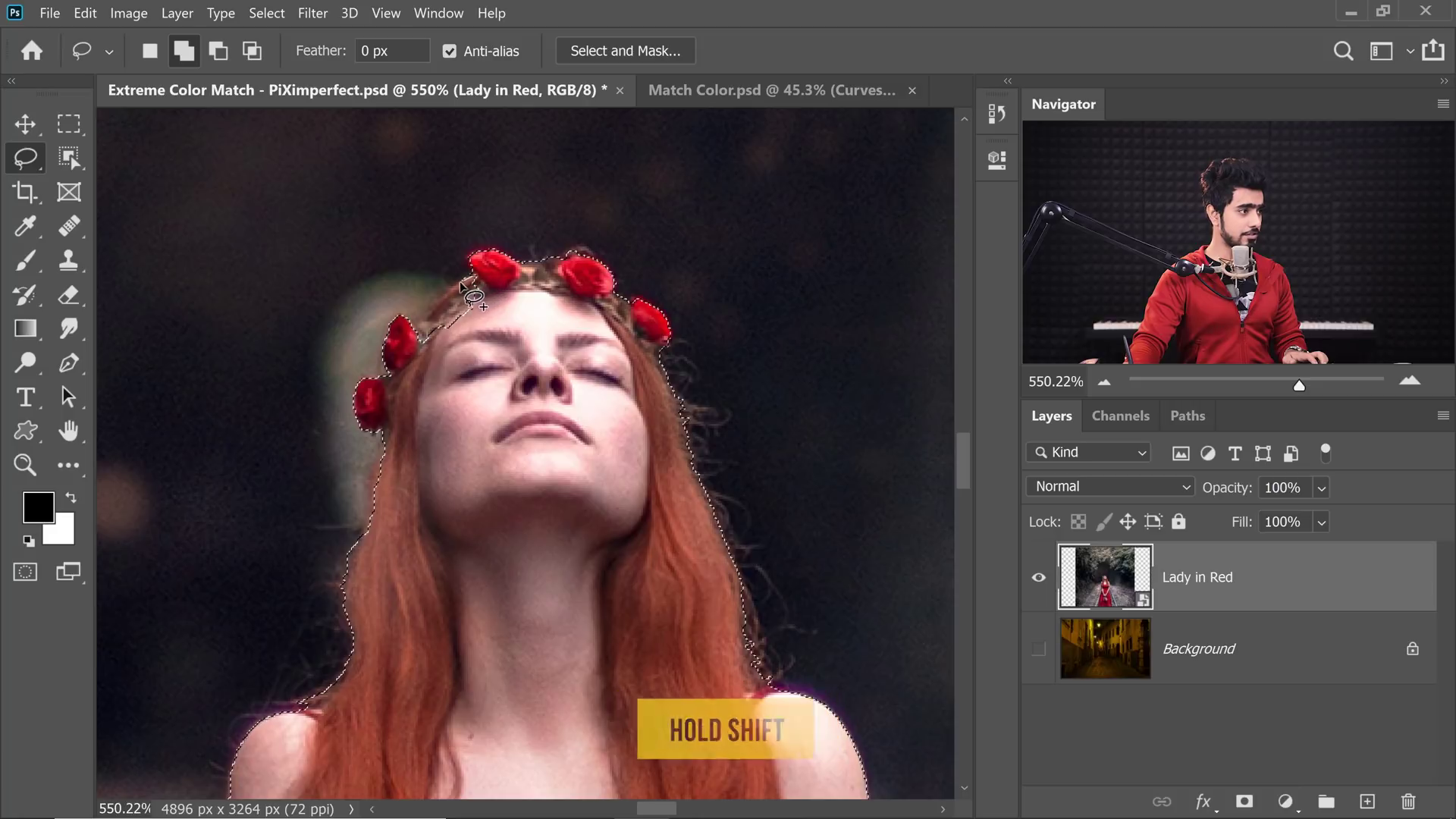
mouse_move(472, 282)
mouse_down()
mouse_move(442, 300)
mouse_move(510, 300)
mouse_move(389, 195)
mouse_up()
Subtract the piece of the left-hand rail beside the woman's arm and dress from the selection with the Object Selection tool.
scroll(515, 319, down, 3)
drag(580, 517, 605, 216)
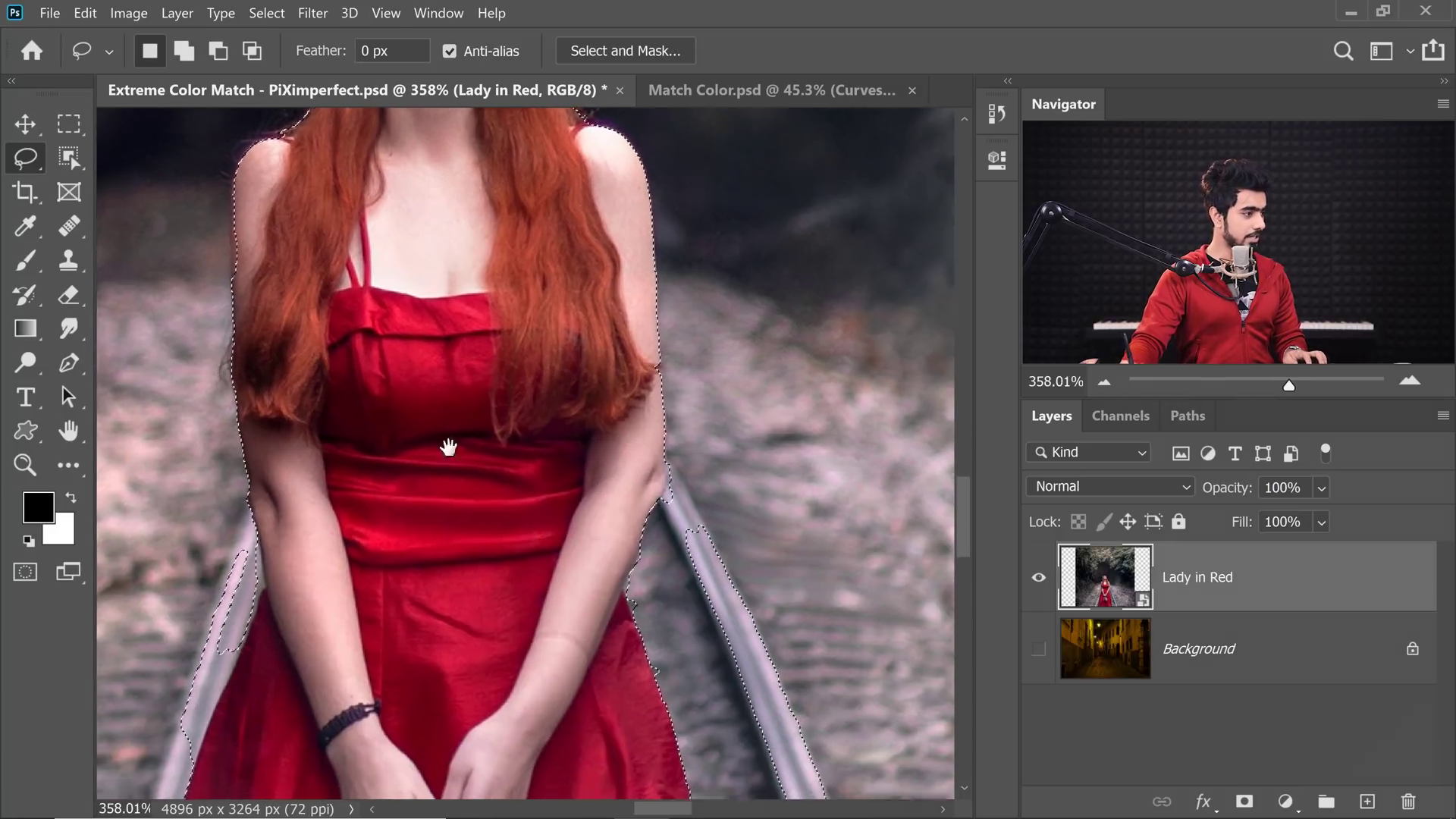
scroll(426, 402, up, 1)
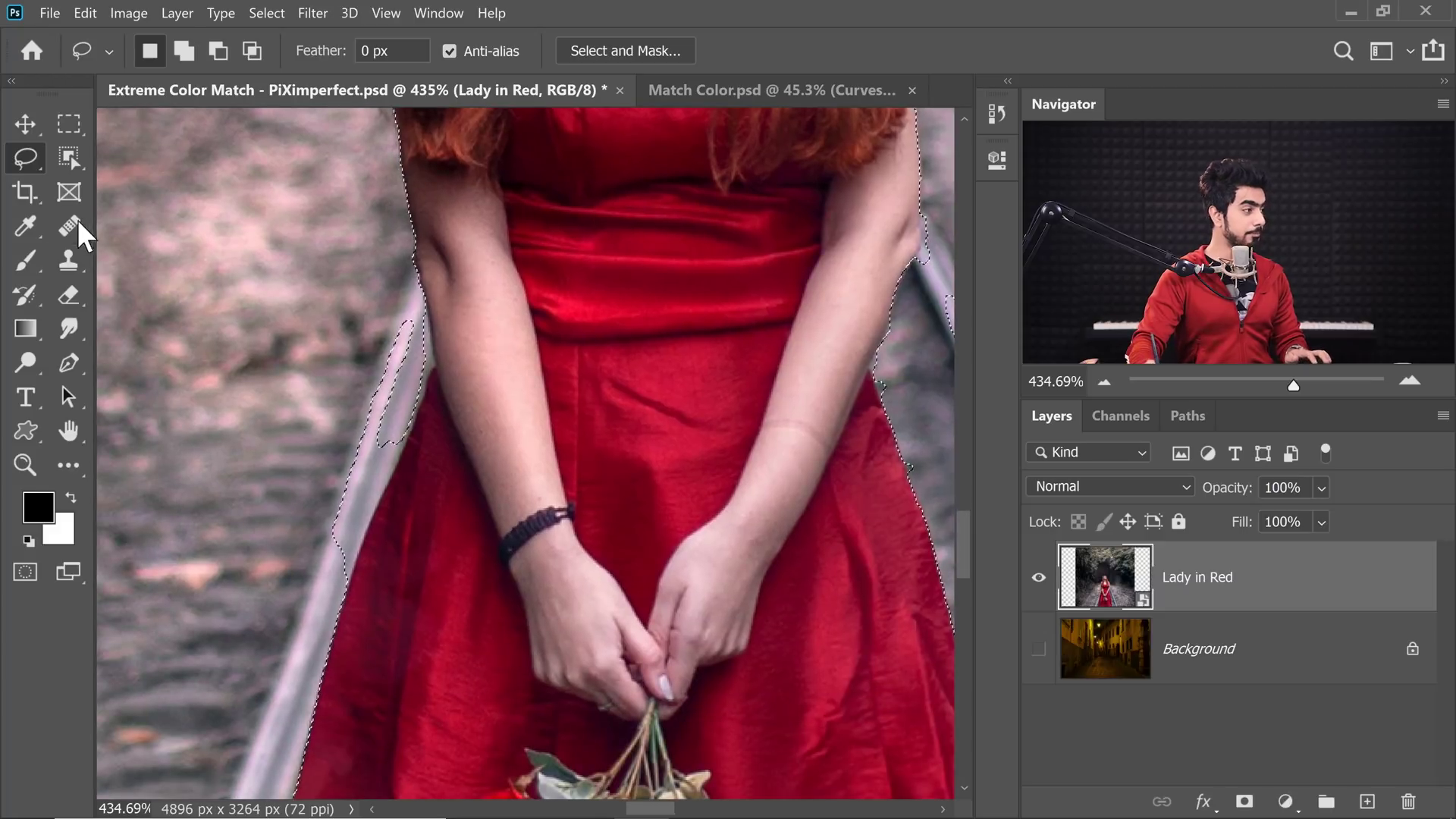
click(69, 159)
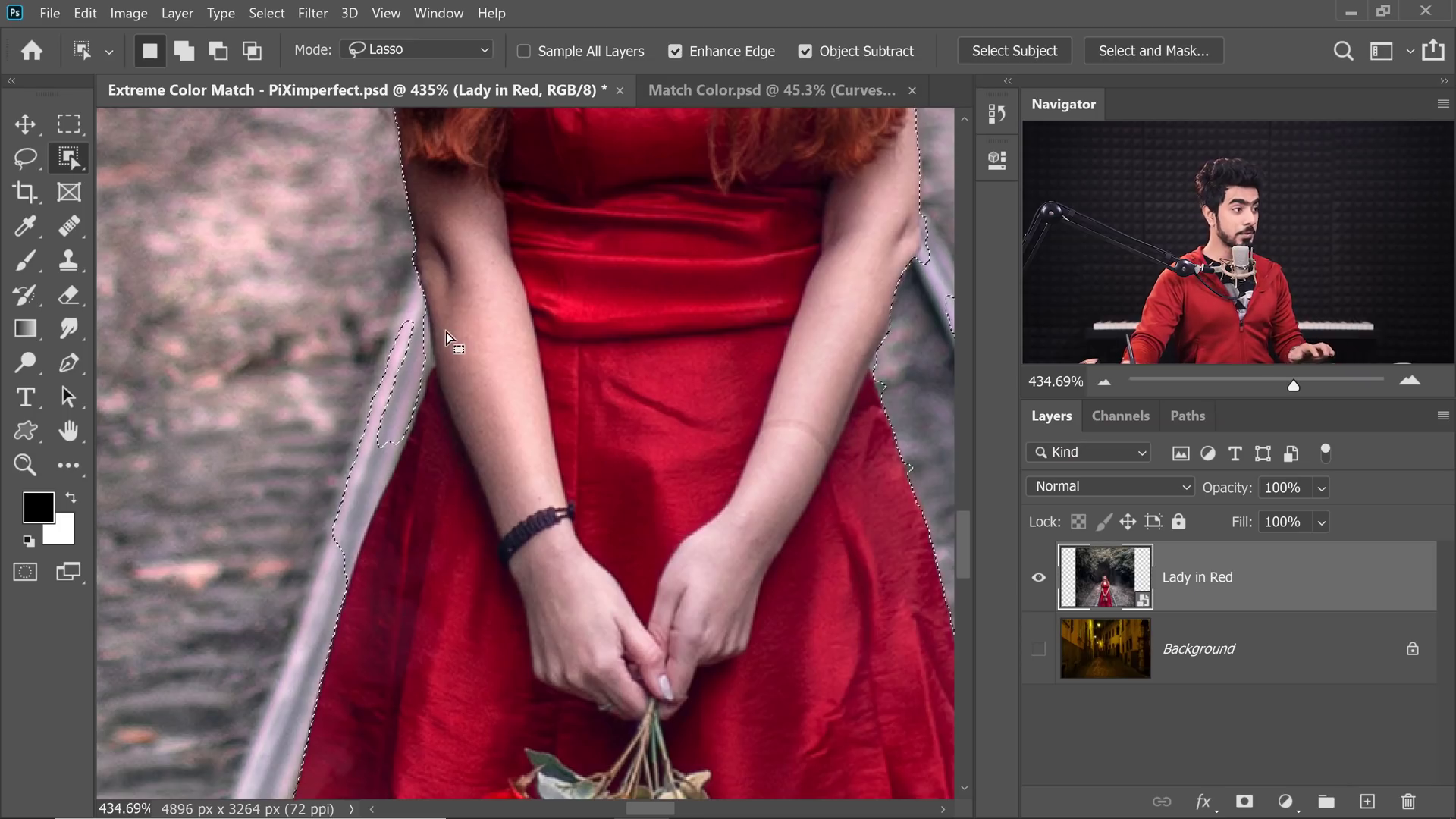
drag(447, 339, 450, 381)
scroll(439, 277, down, 1)
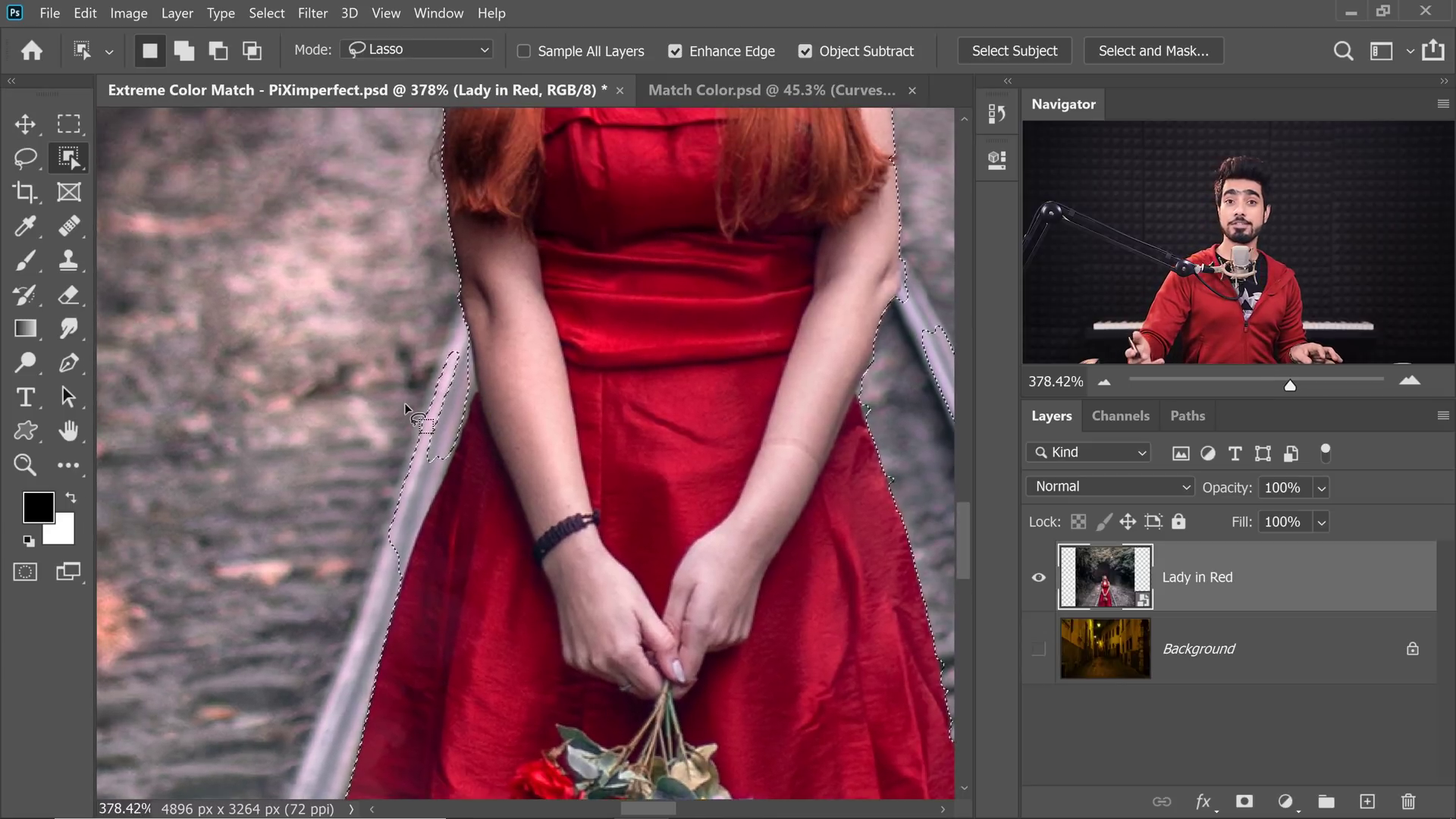
key(alt)
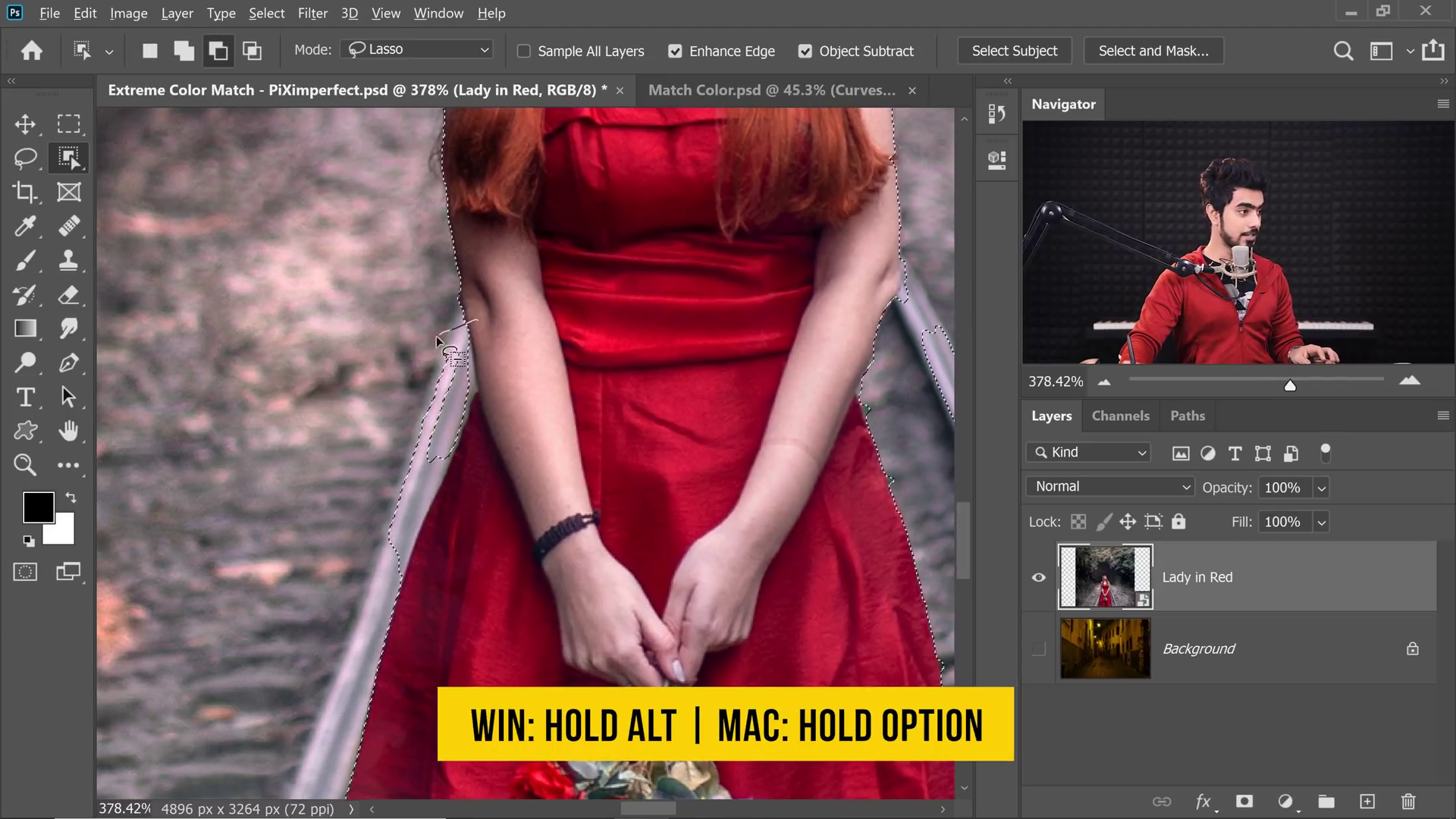
drag(476, 322, 391, 449)
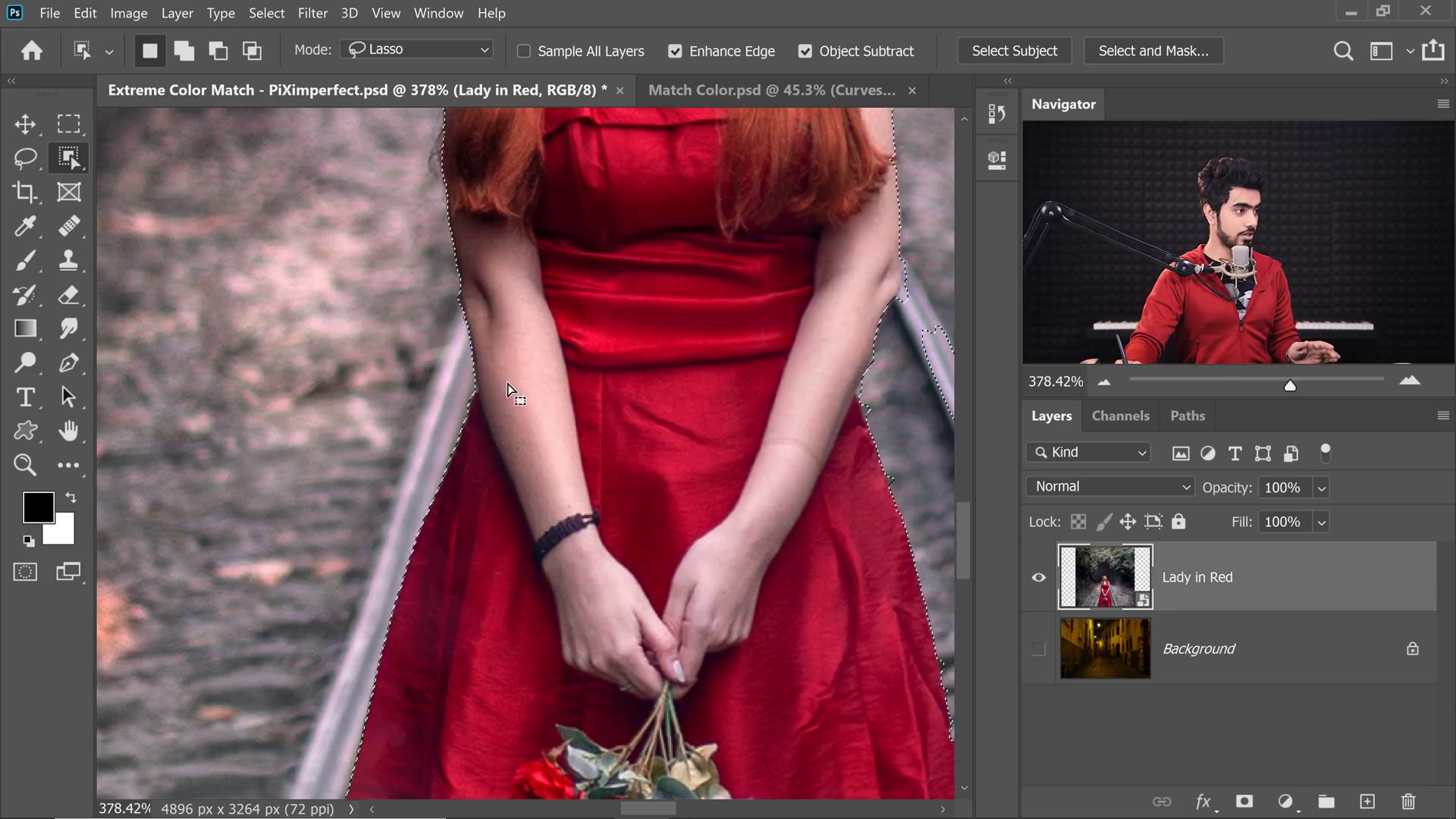
Subtract the upper stretch of the right-hand rail from the selection with the Object Selection tool.
drag(546, 435, 608, 435)
drag(225, 256, 540, 460)
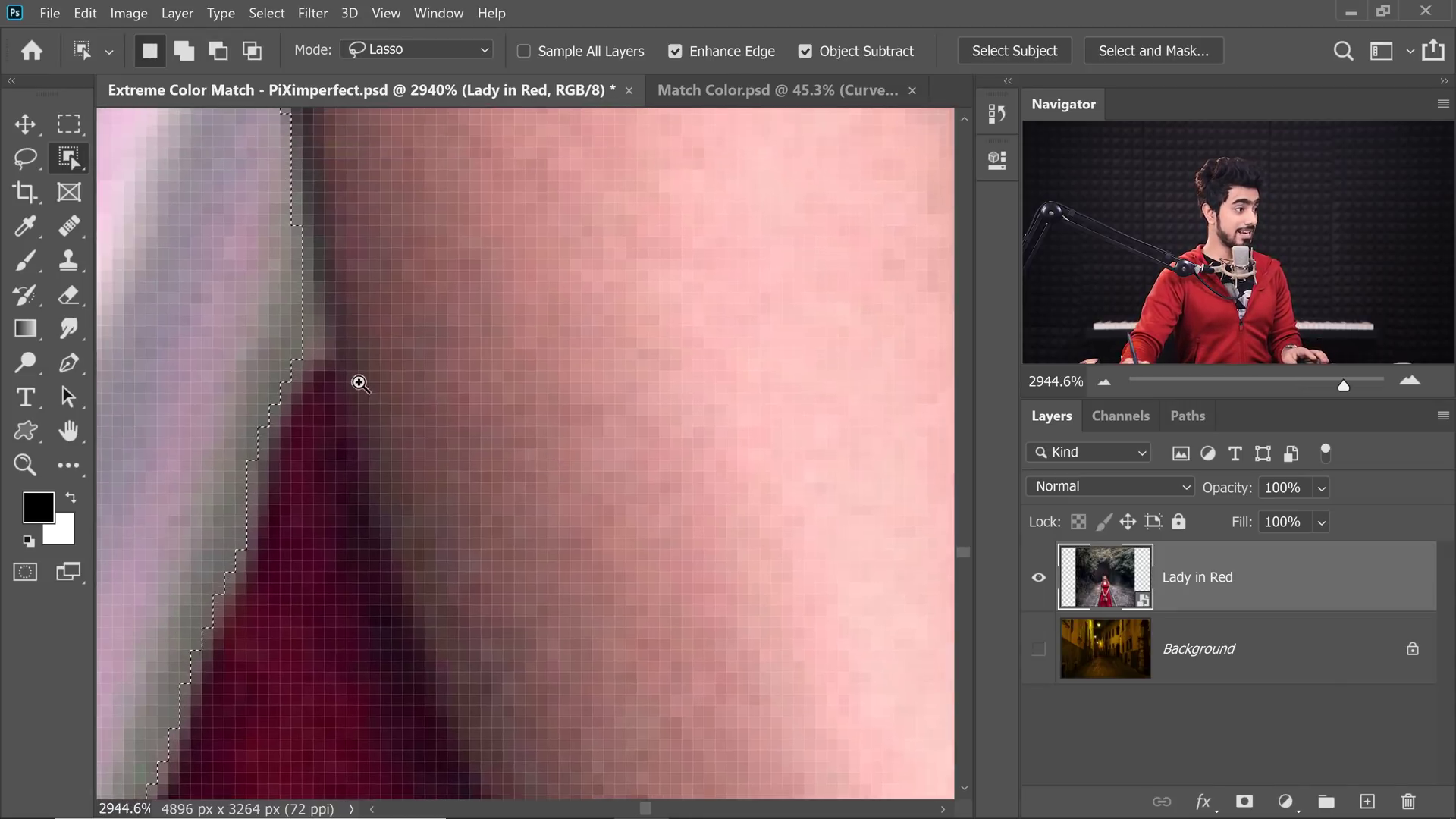
drag(357, 381, 280, 402)
drag(700, 432, 579, 377)
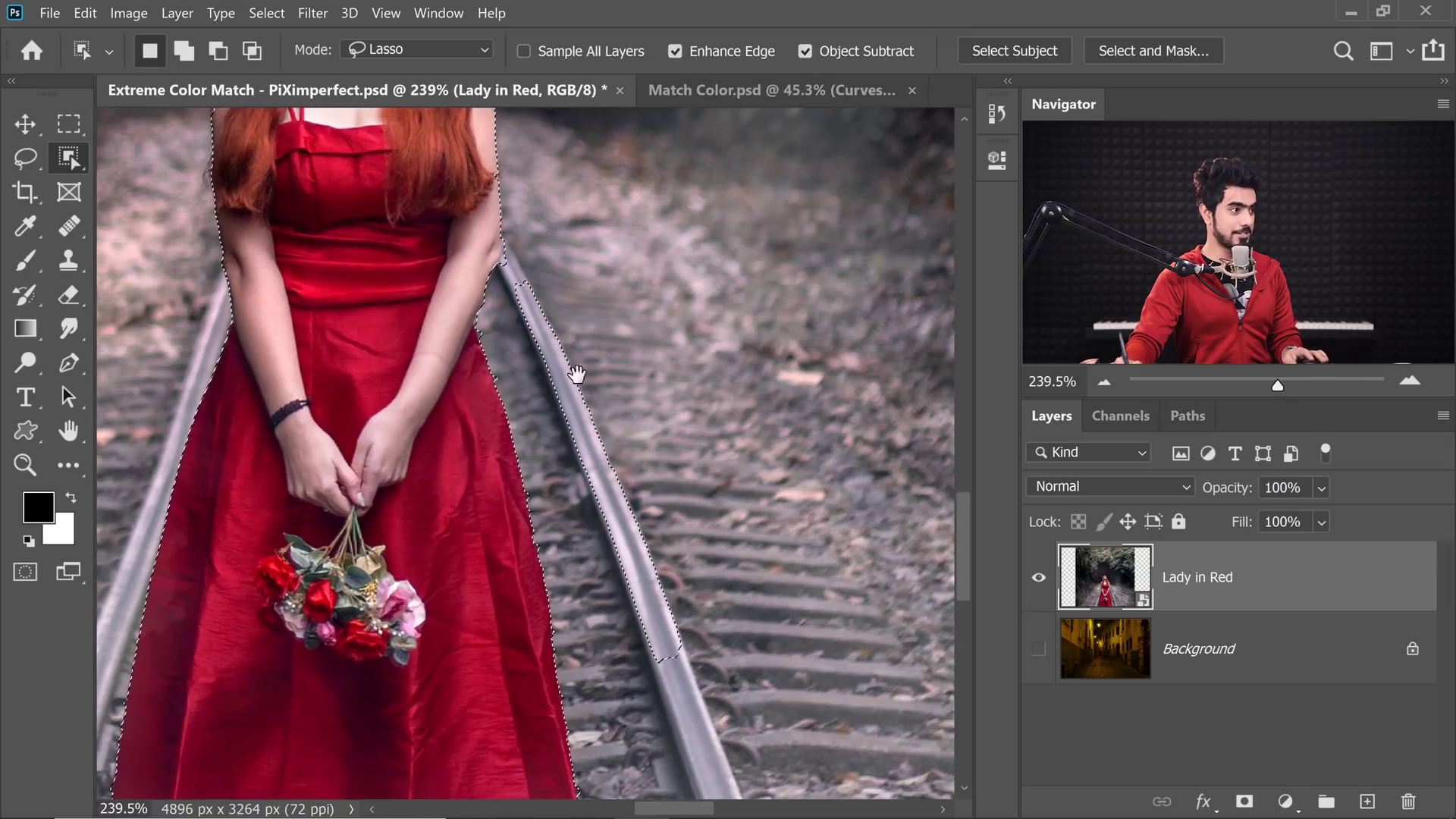
drag(552, 307, 567, 298)
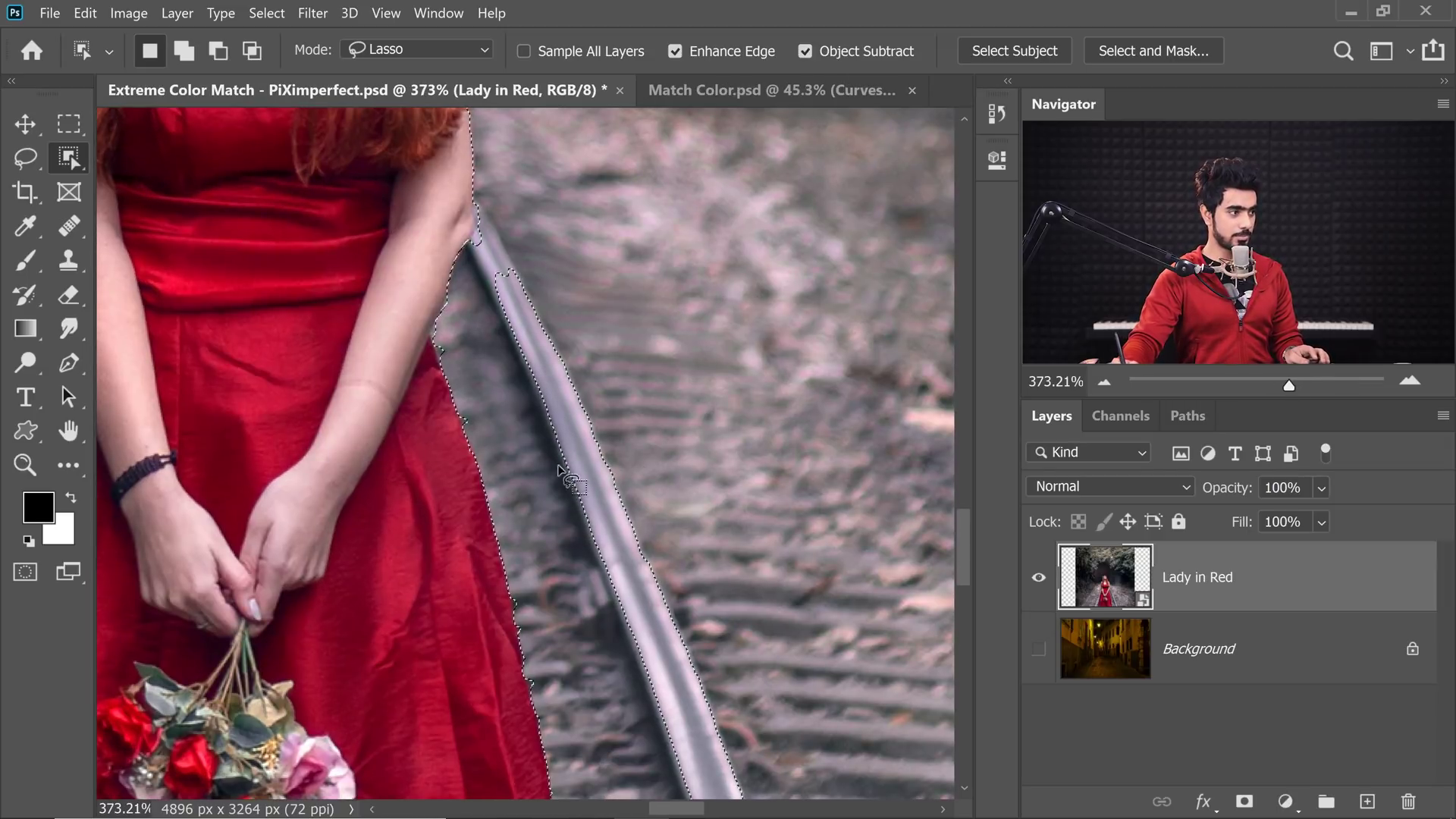
drag(518, 229, 476, 273)
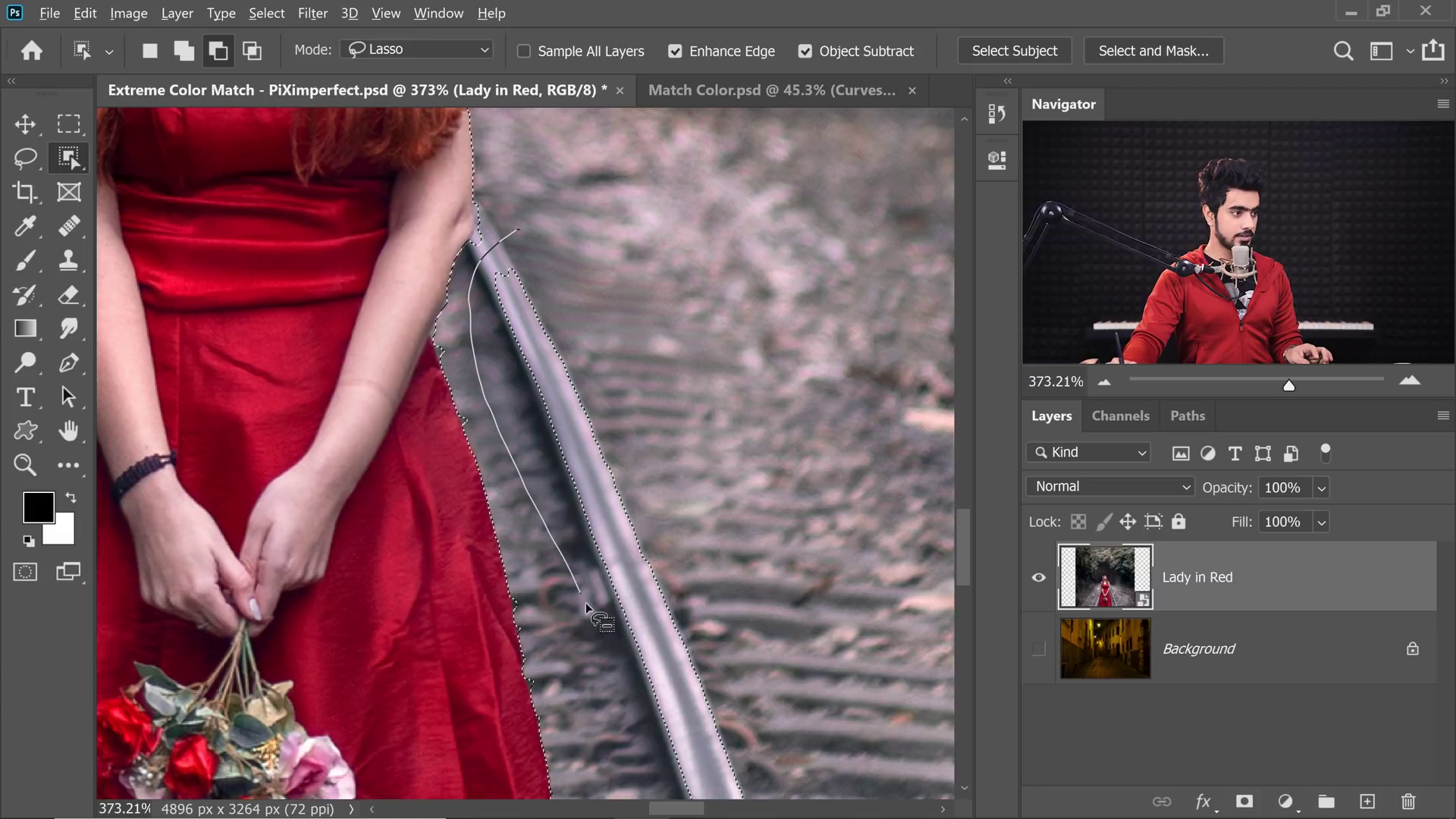
drag(770, 654, 523, 232)
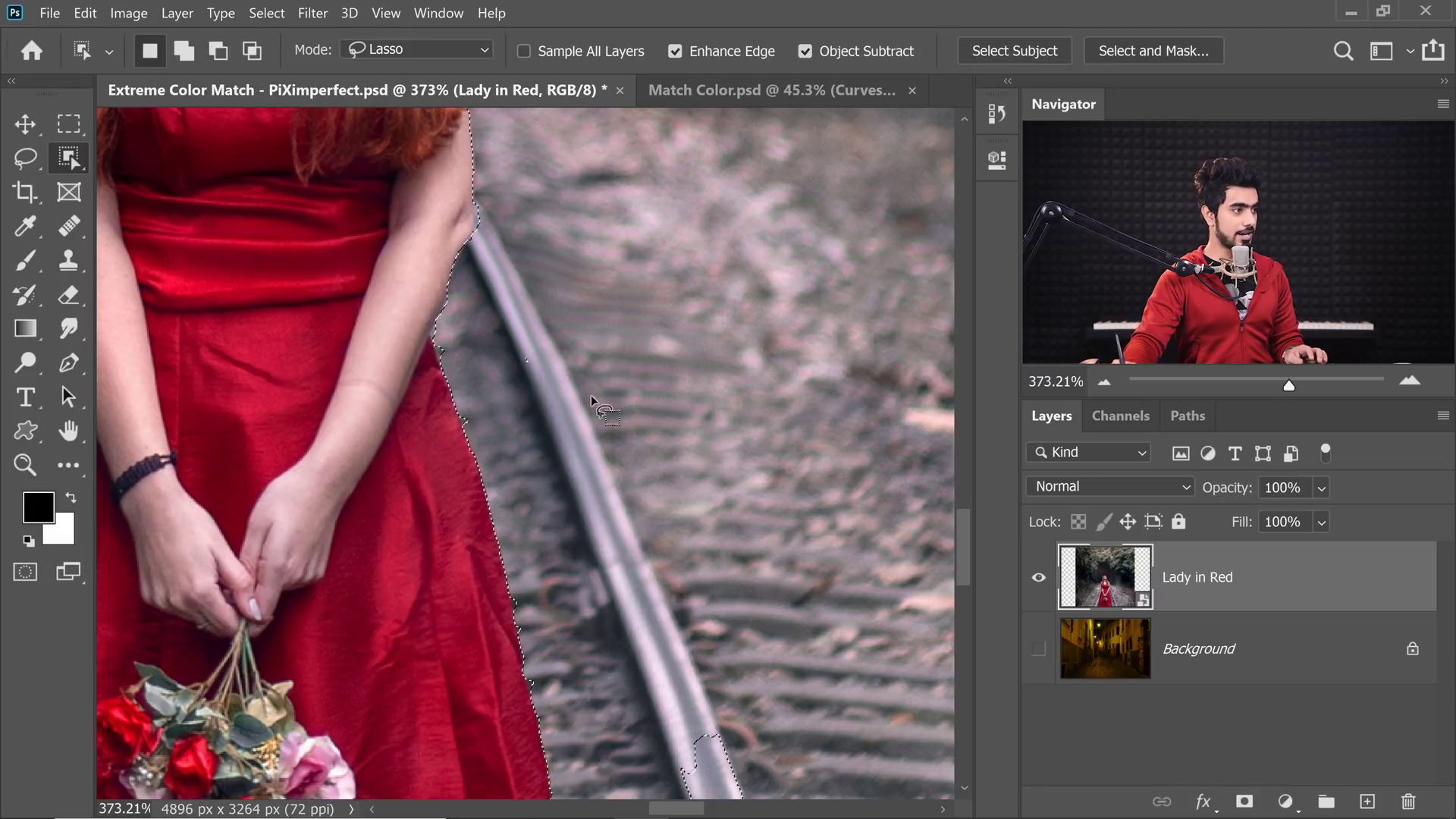
Remove the leftover patch on the right-hand rail from the selection, using the Object Selection tool and the Lasso tool.
drag(589, 400, 568, 414)
drag(577, 534, 531, 410)
drag(618, 438, 634, 439)
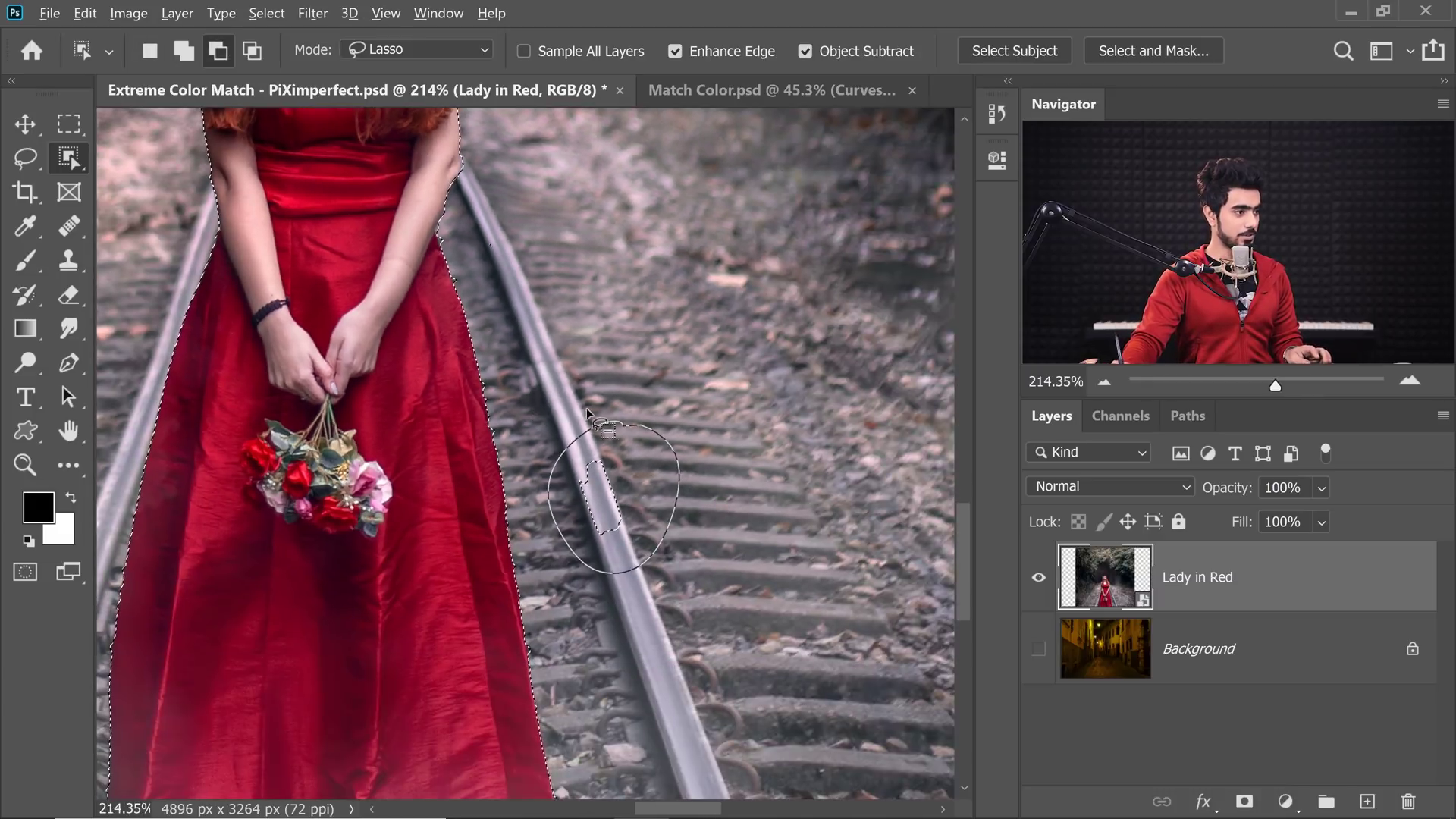
drag(516, 431, 494, 432)
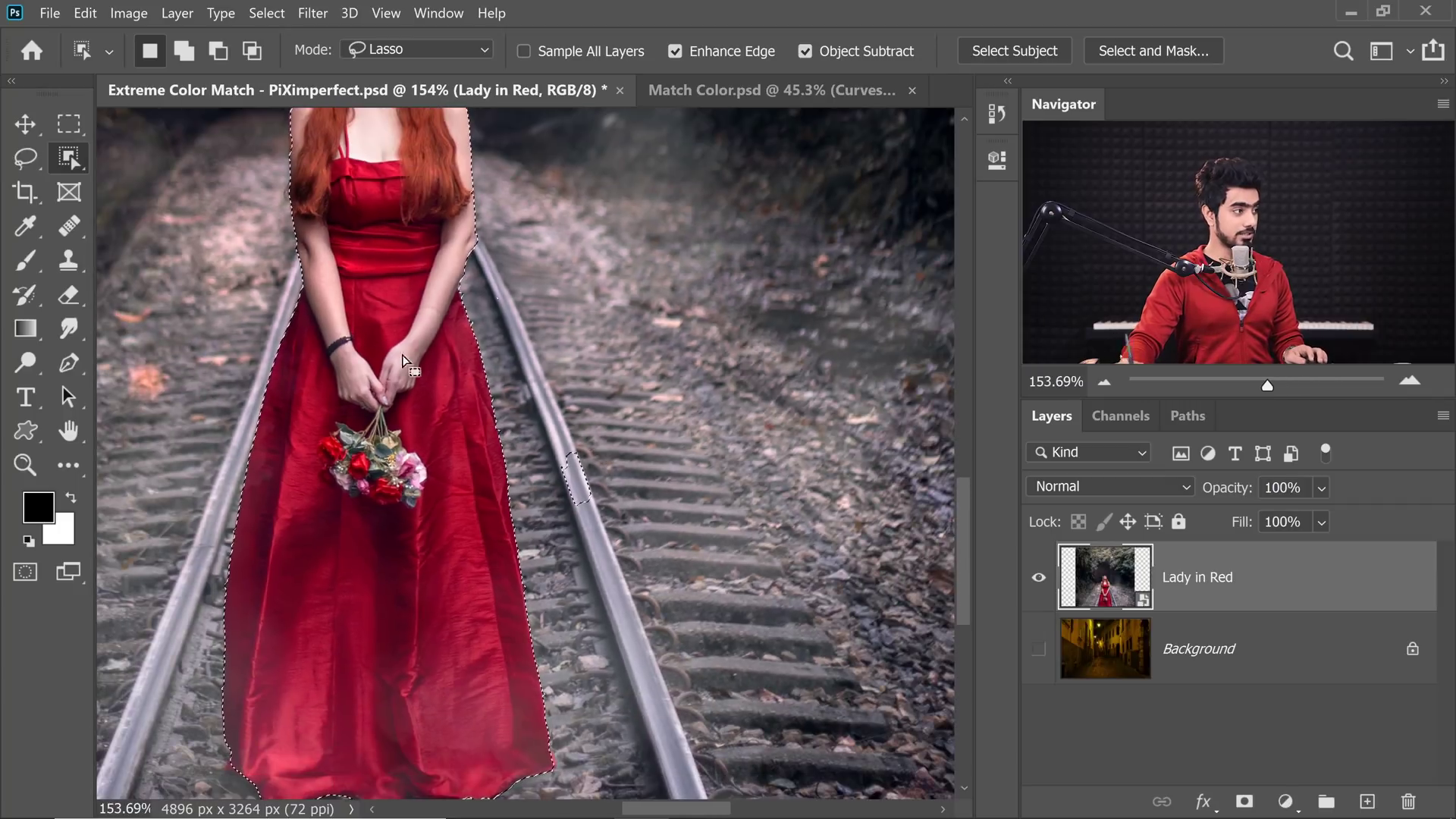
key(l)
mouse_move(593, 422)
mouse_down()
mouse_move(559, 450)
mouse_move(580, 421)
mouse_up()
Subtract the sliver of background beside the woman's right-hand elbow from the selection with the Lasso tool.
drag(458, 357, 387, 355)
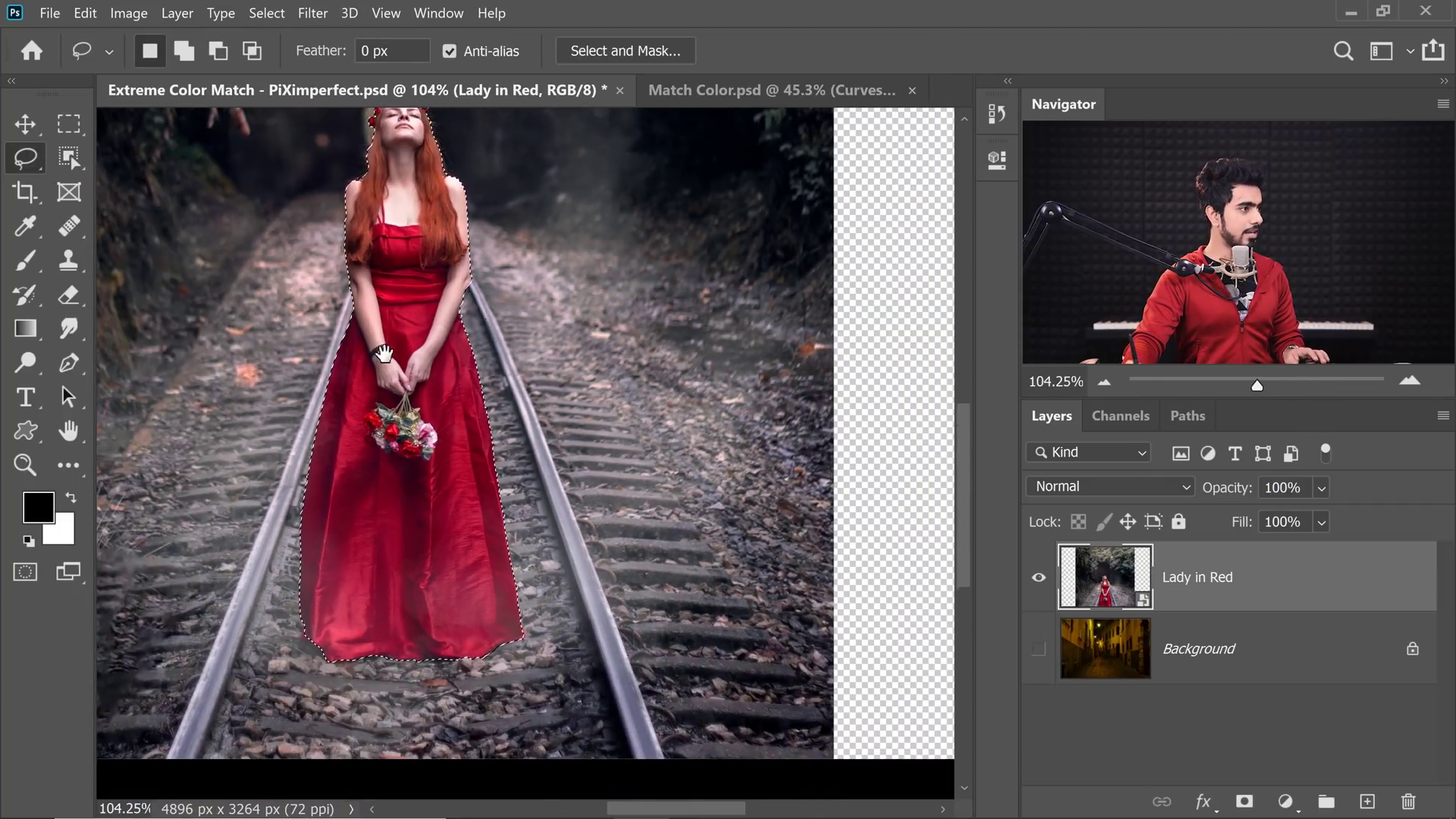
scroll(383, 354, up, 3)
drag(416, 273, 471, 270)
drag(452, 478, 402, 372)
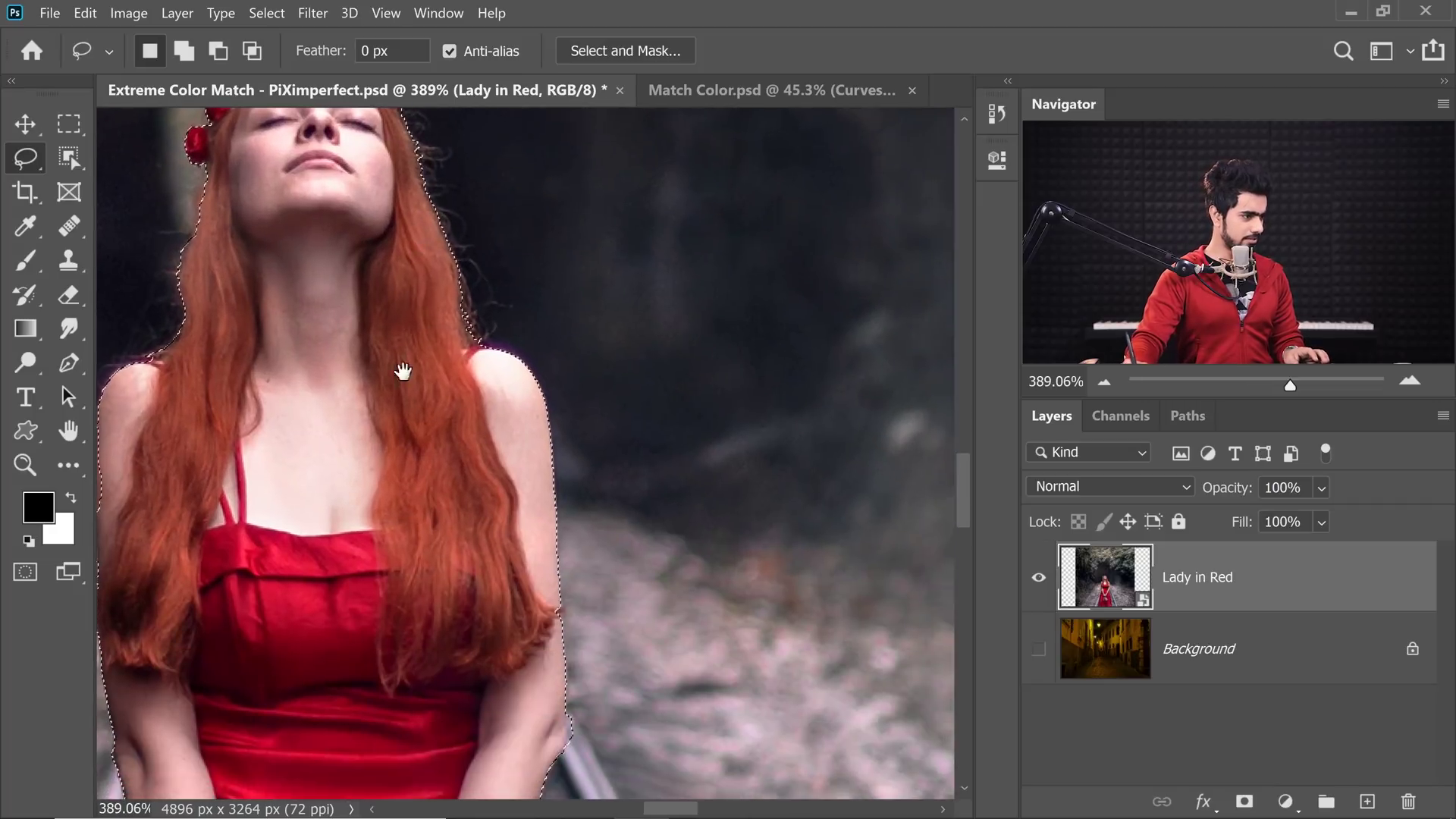
drag(391, 539, 455, 335)
drag(622, 515, 667, 500)
drag(651, 494, 606, 456)
drag(601, 495, 608, 494)
key(alt)
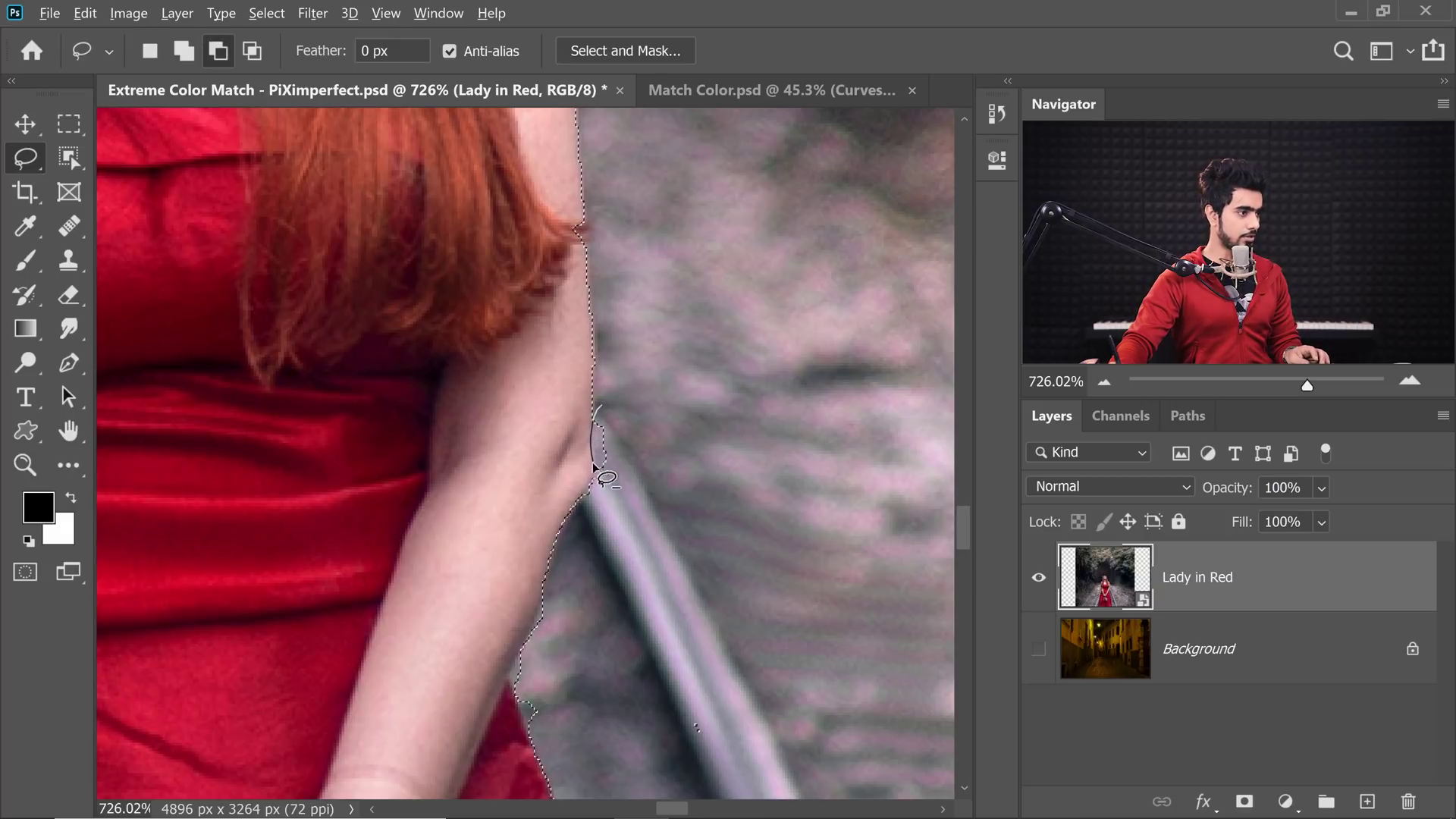
drag(581, 559, 591, 427)
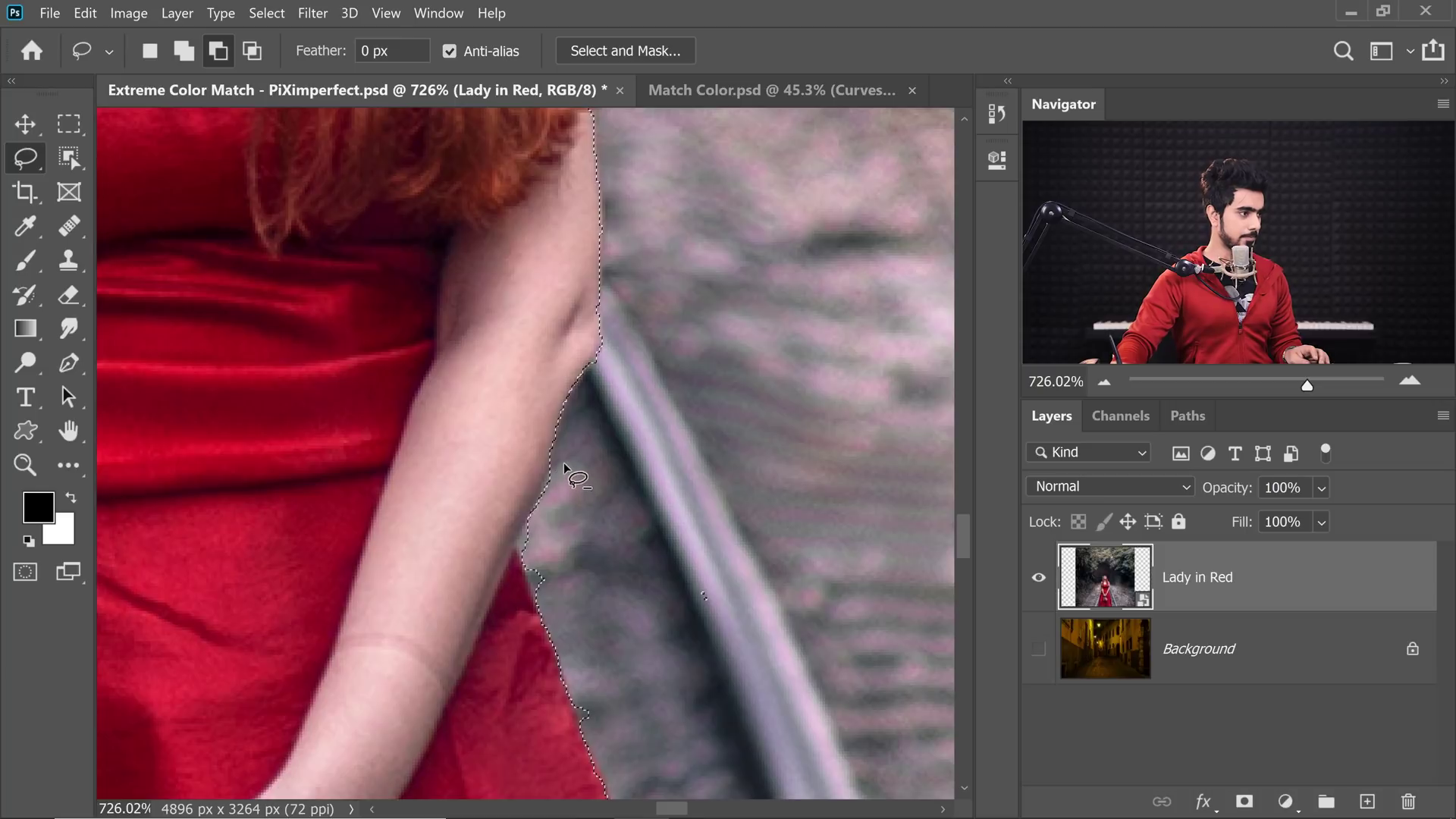
Clean up the selection edge along the woman's right-hand forearm and dress with the Lasso tool, subtracting leftover background and adding missed skin.
drag(528, 552, 533, 586)
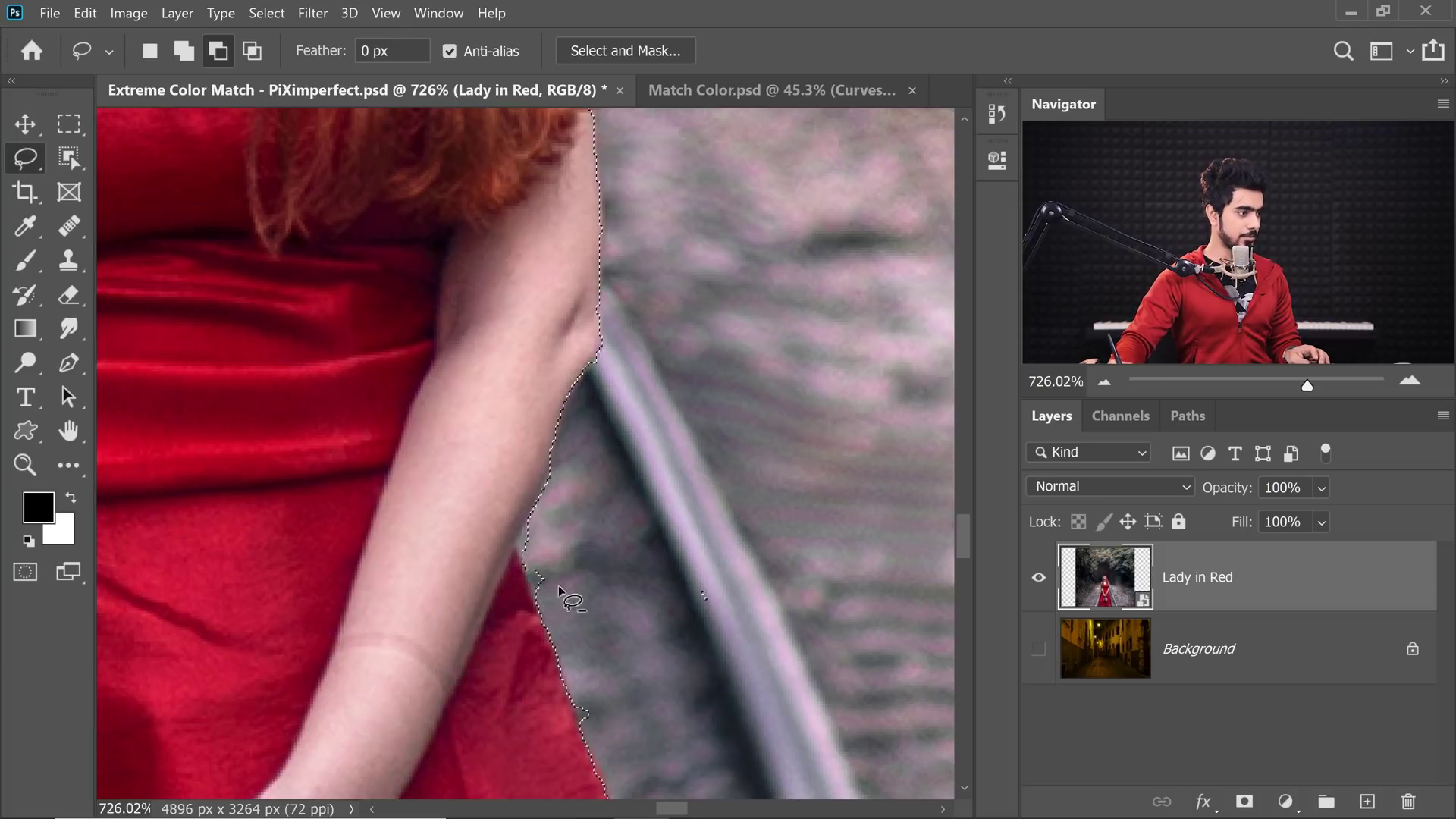
drag(577, 717, 590, 739)
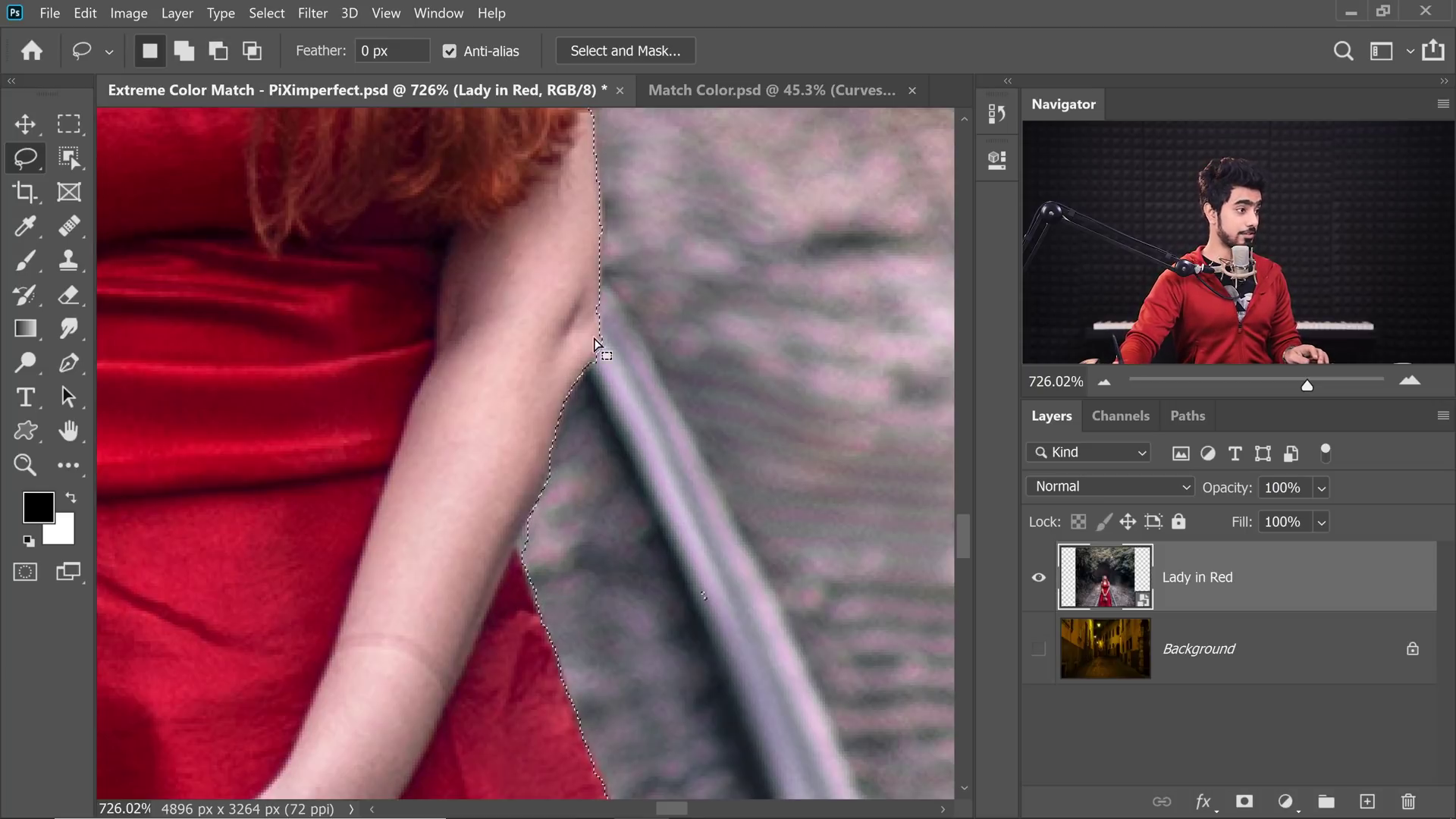
key(shift)
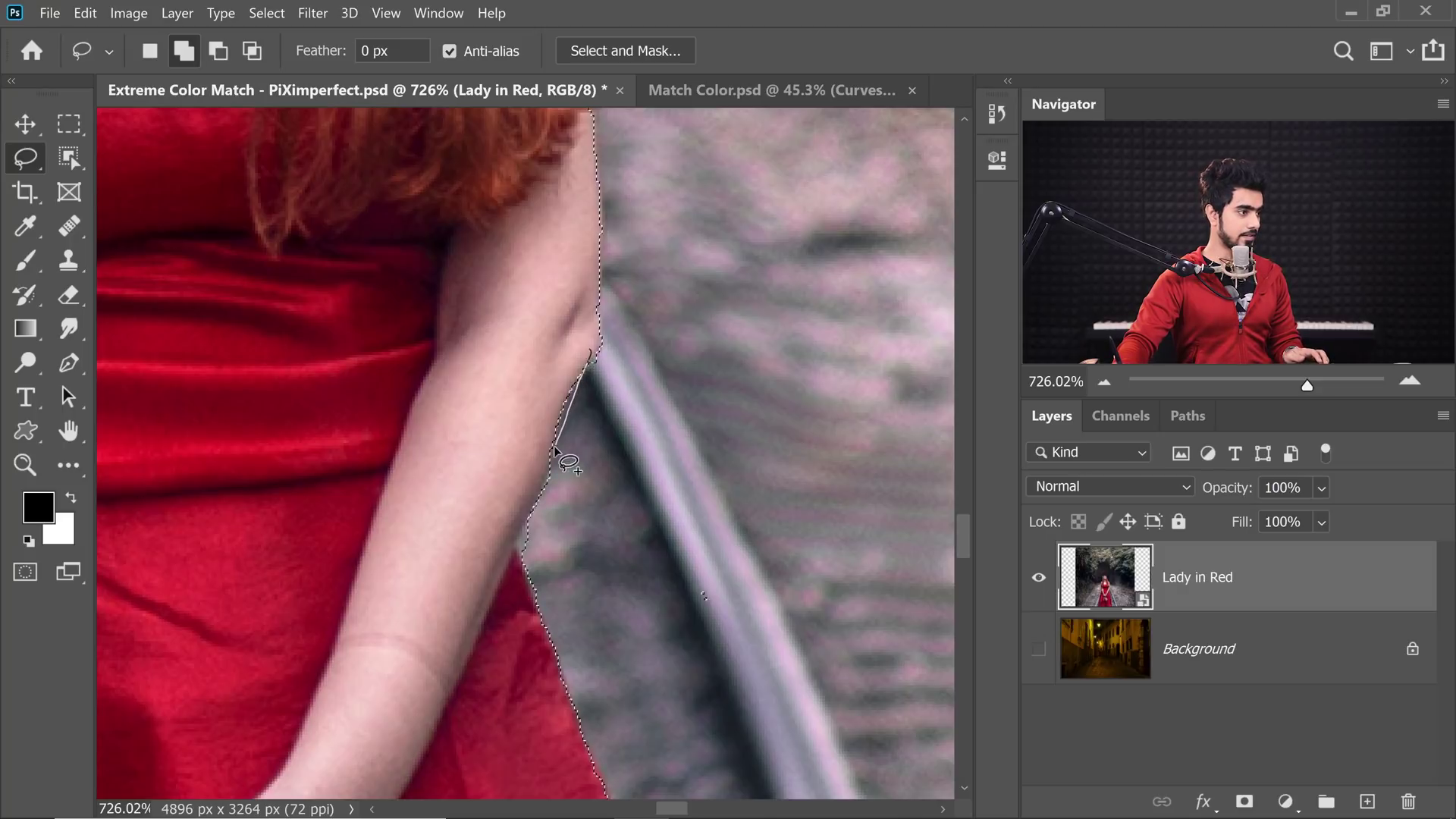
drag(531, 428, 578, 488)
key(alt)
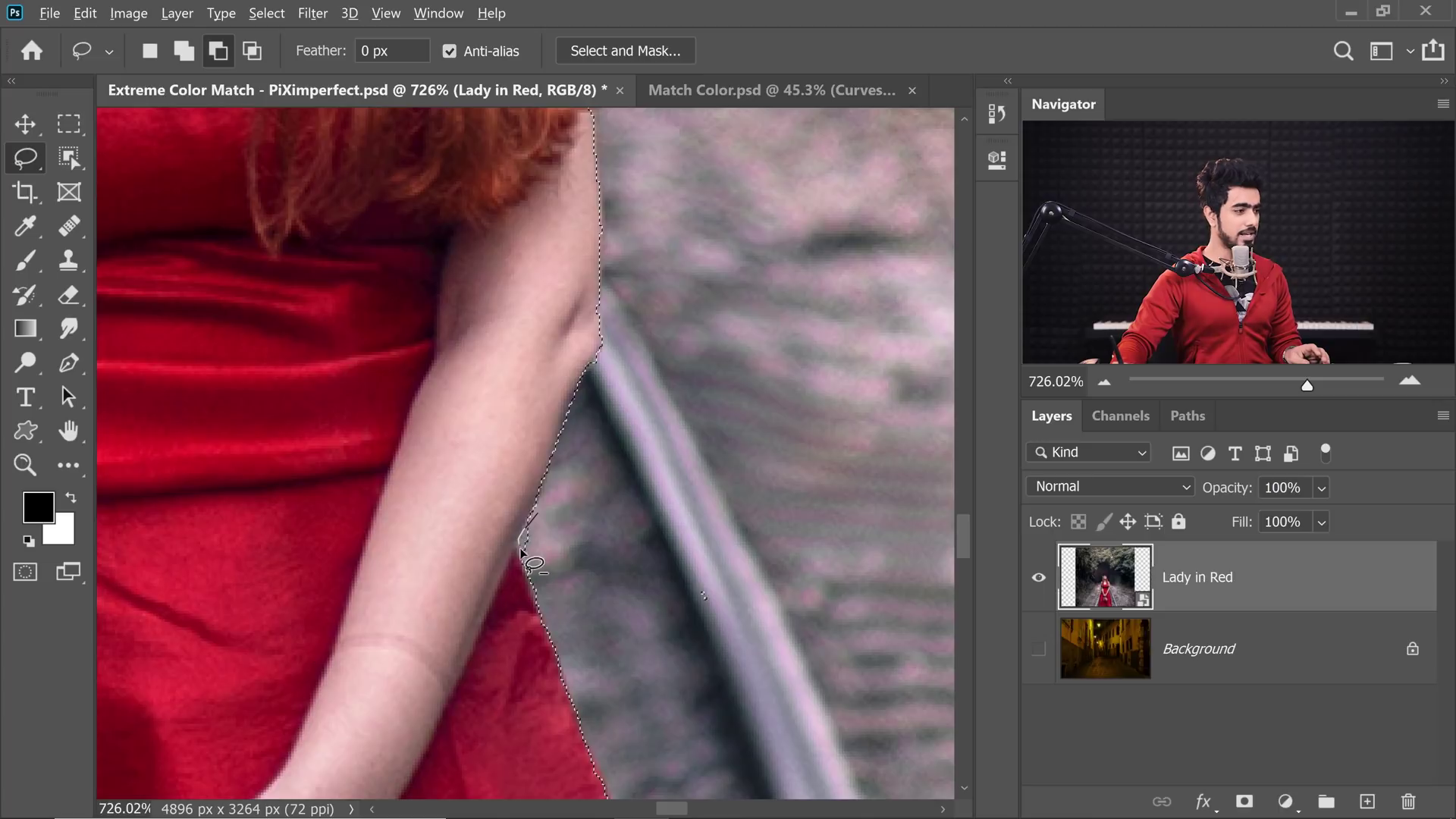
drag(520, 549, 554, 539)
alt+click(573, 453)
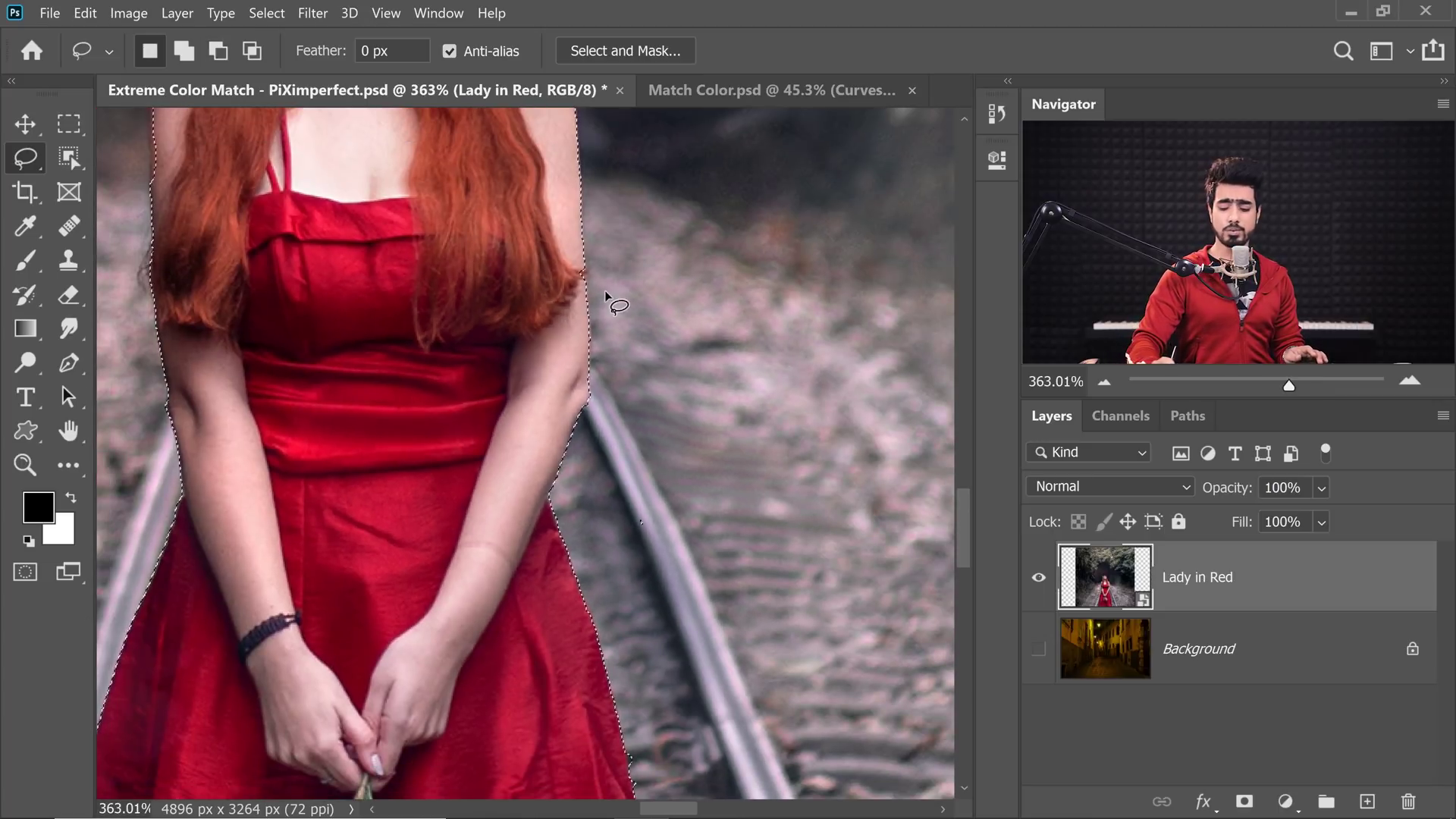
Show the Background layer and turn the selection into a layer mask on the Lady in Red layer.
key(ctrl+0)
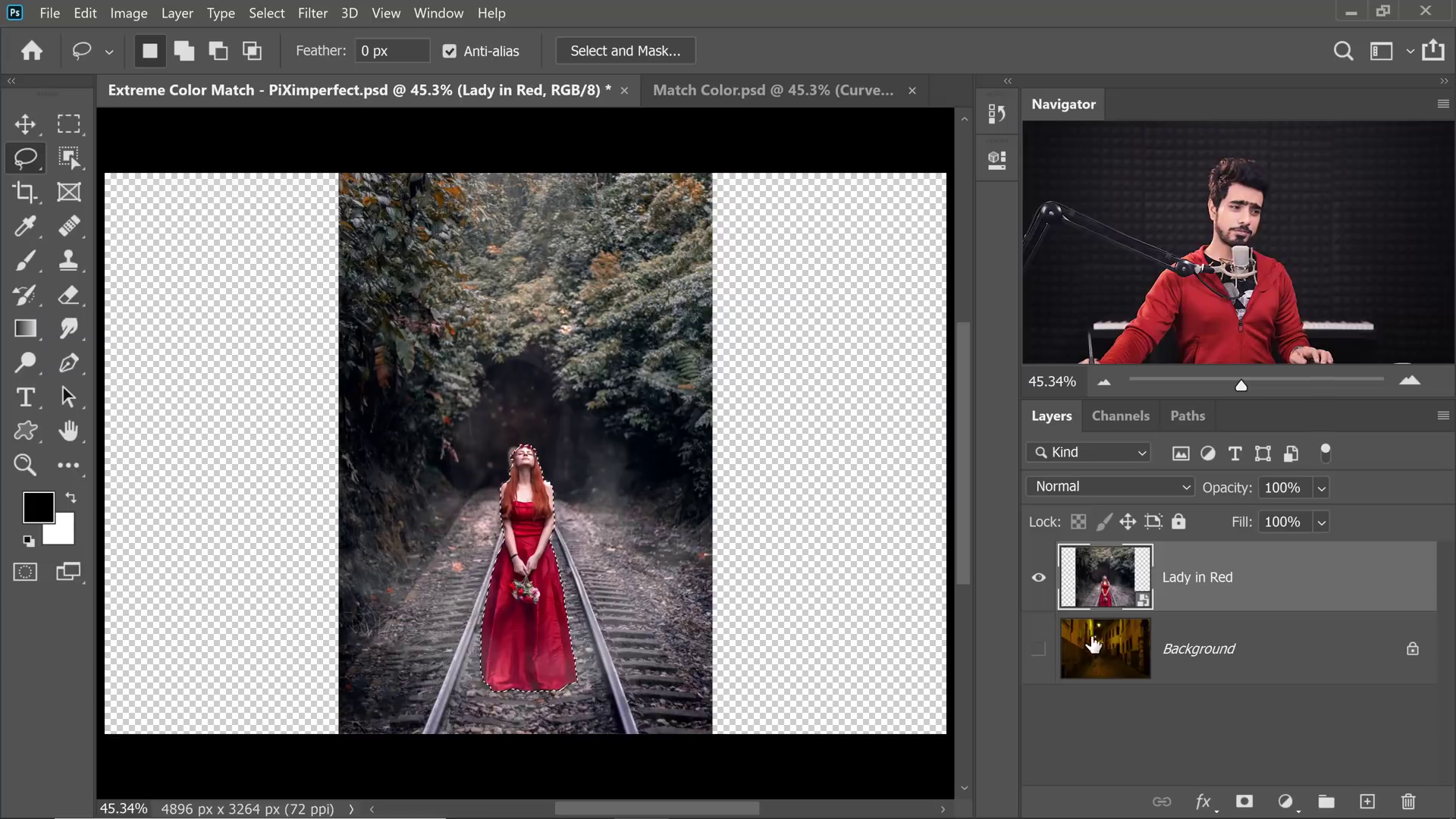
click(1039, 649)
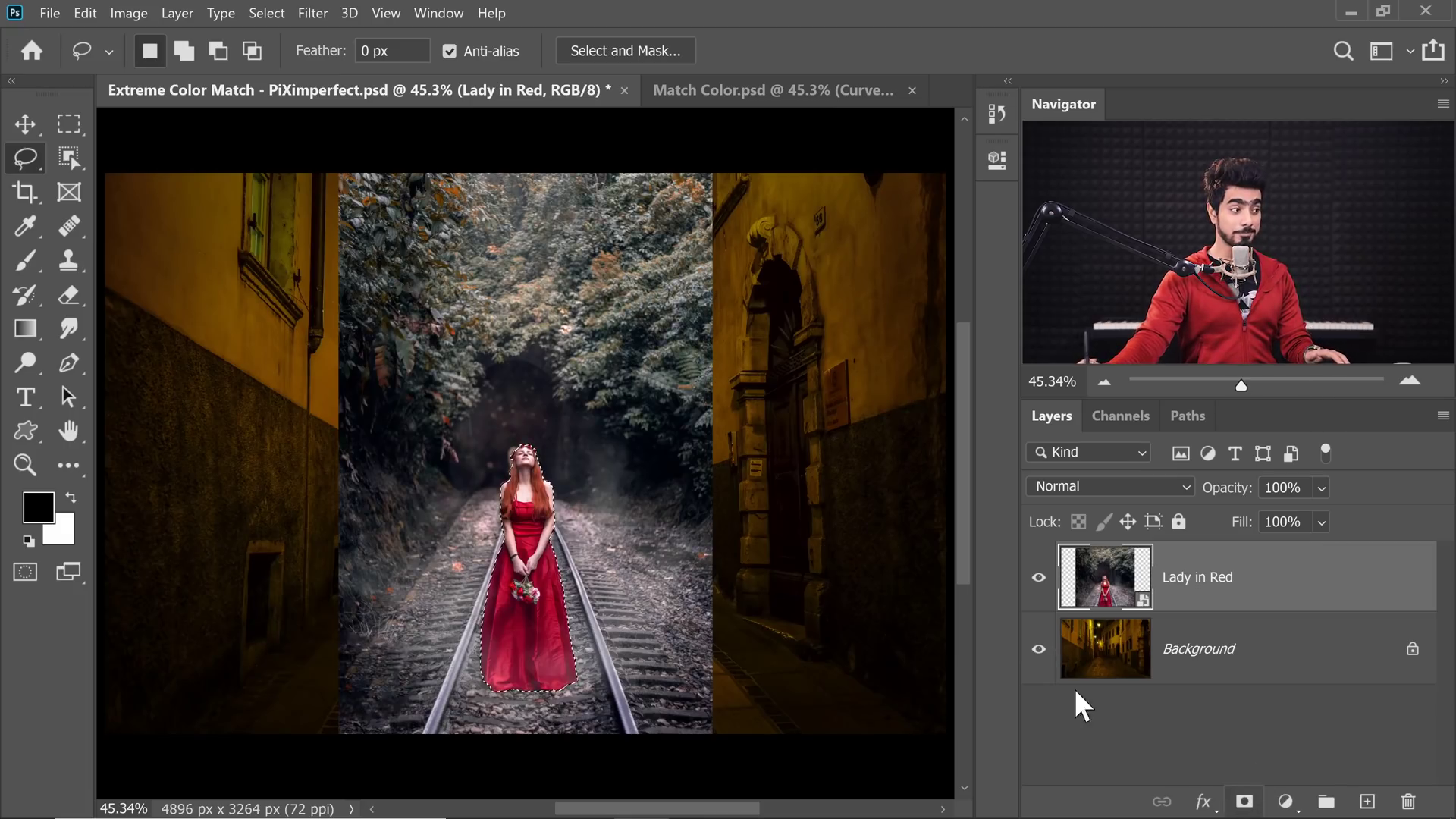
click(1245, 802)
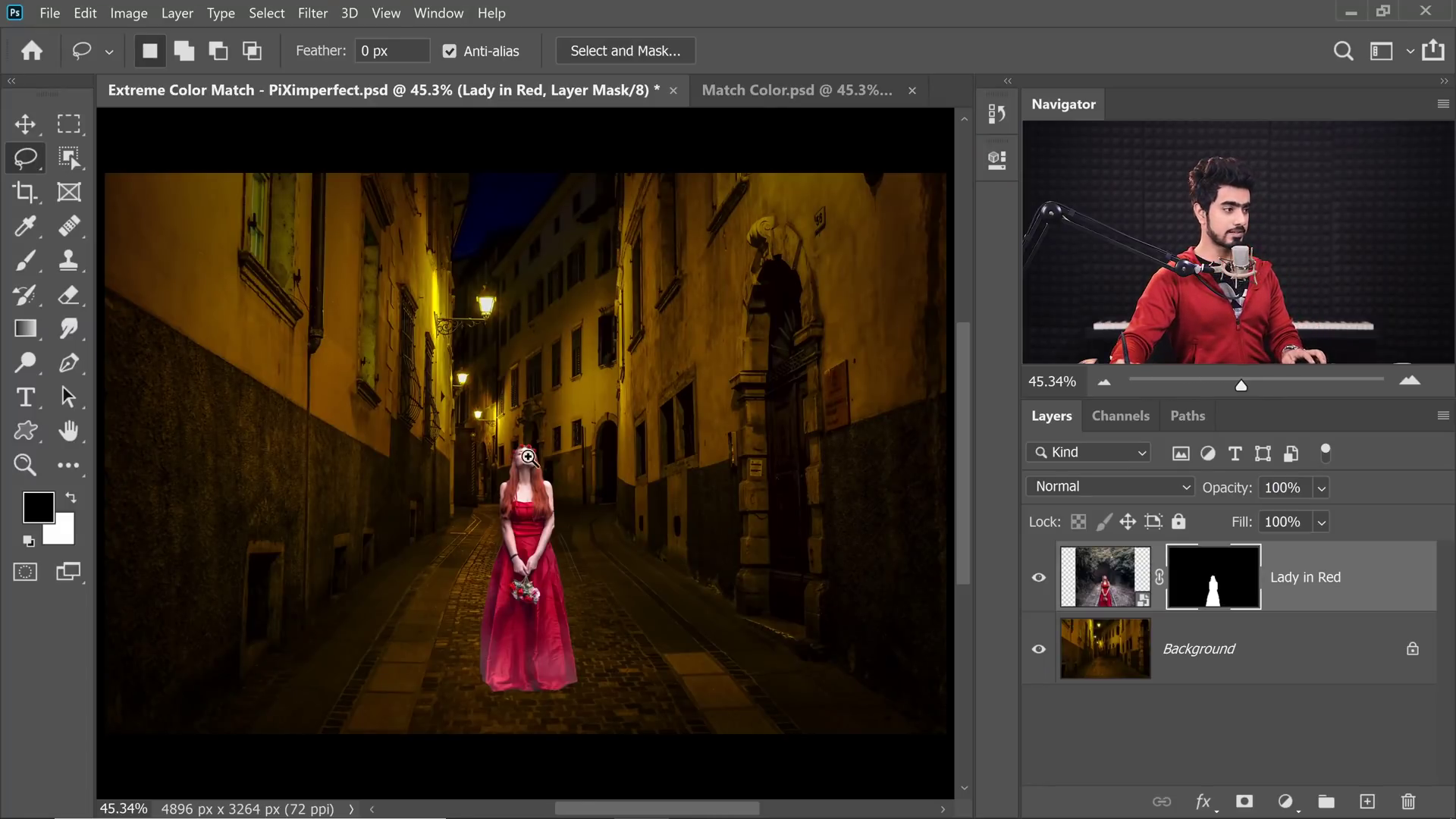
Compare the light on the woman's face with the street lamps and flip the Lady in Red layer horizontally with Free Transform.
mouse_move(529, 457)
mouse_down()
mouse_move(581, 445)
mouse_move(557, 565)
mouse_up()
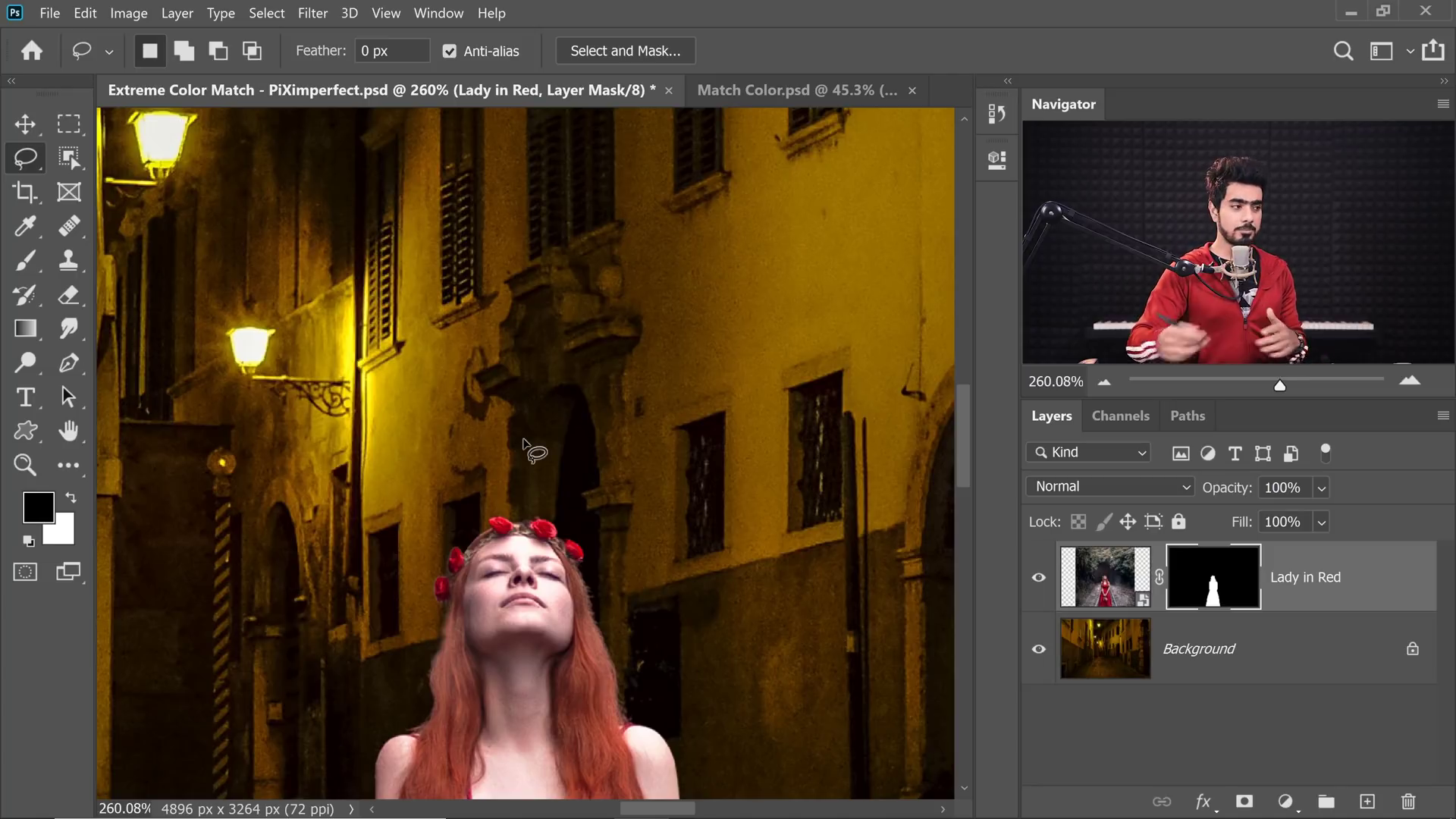
drag(546, 426, 522, 446)
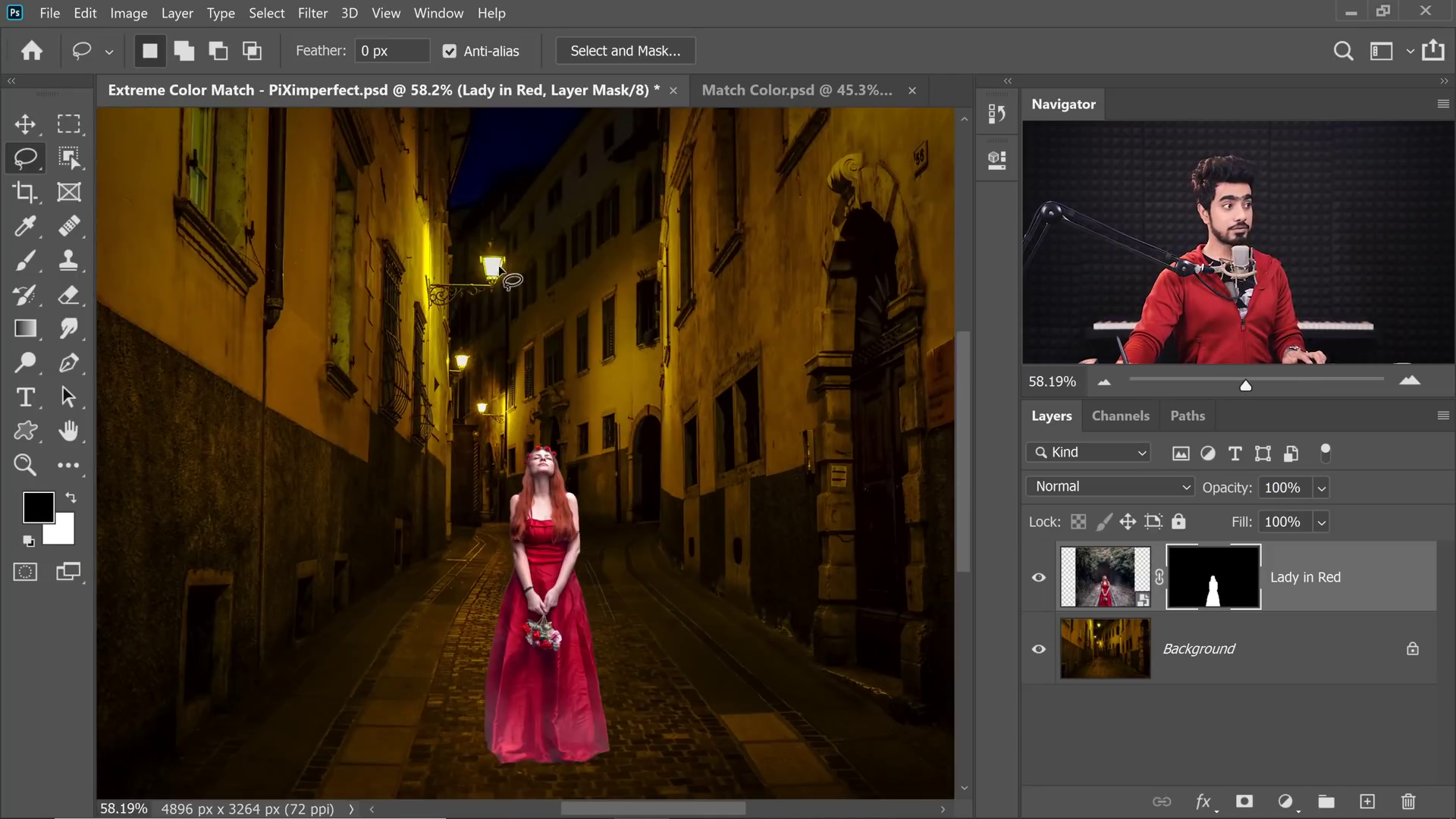
drag(510, 274, 523, 279)
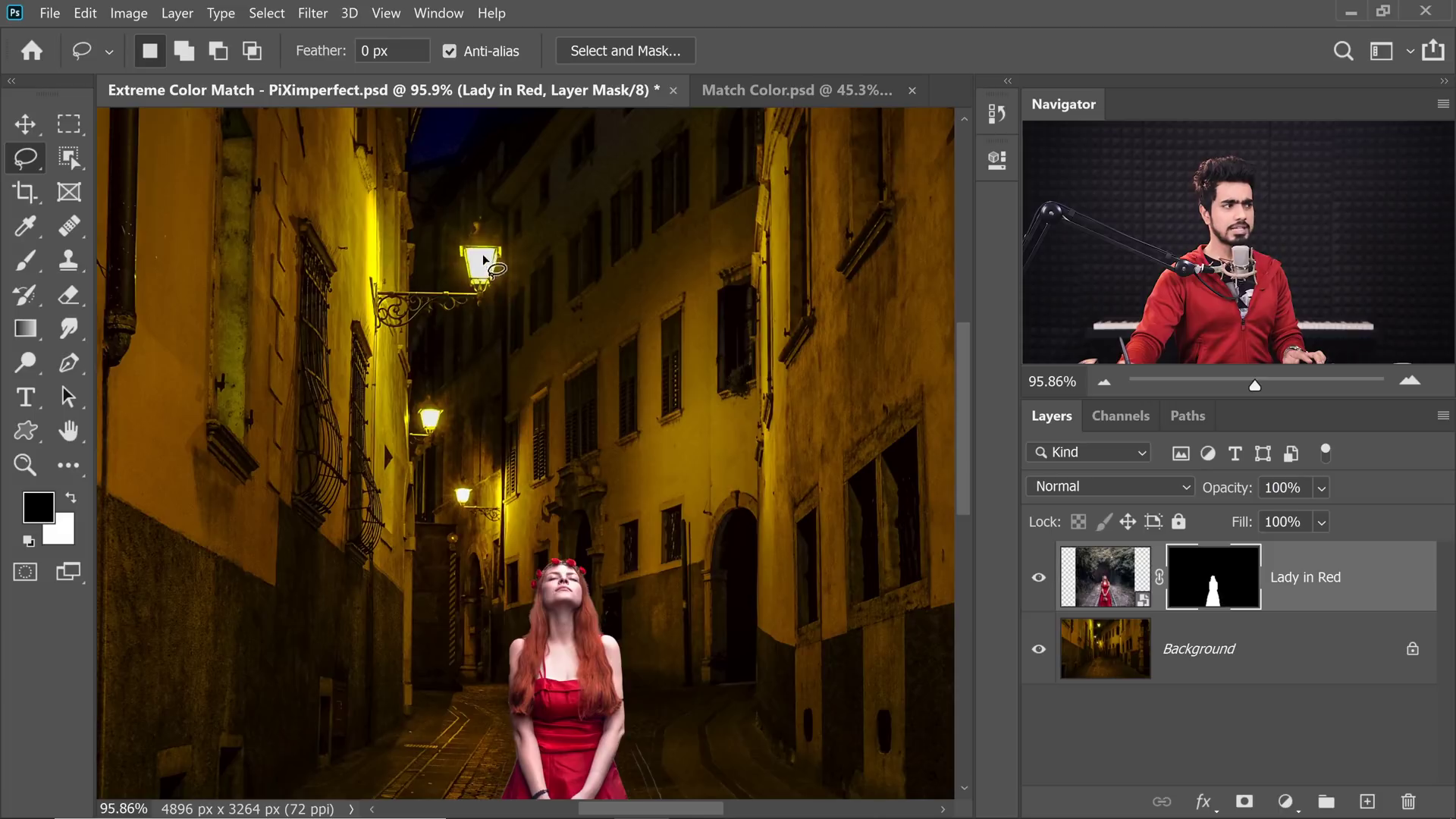
drag(593, 601, 574, 590)
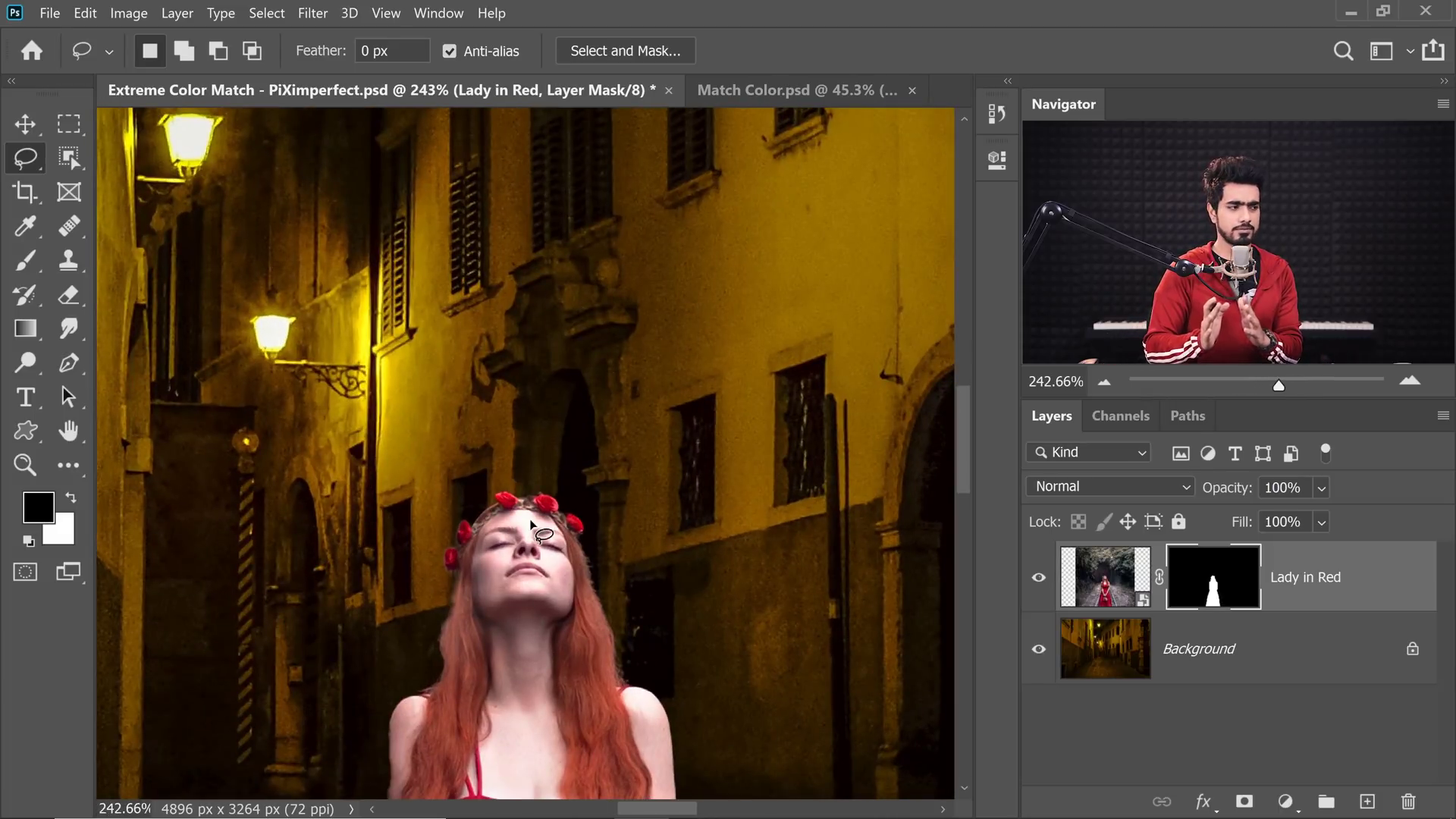
drag(607, 493, 577, 511)
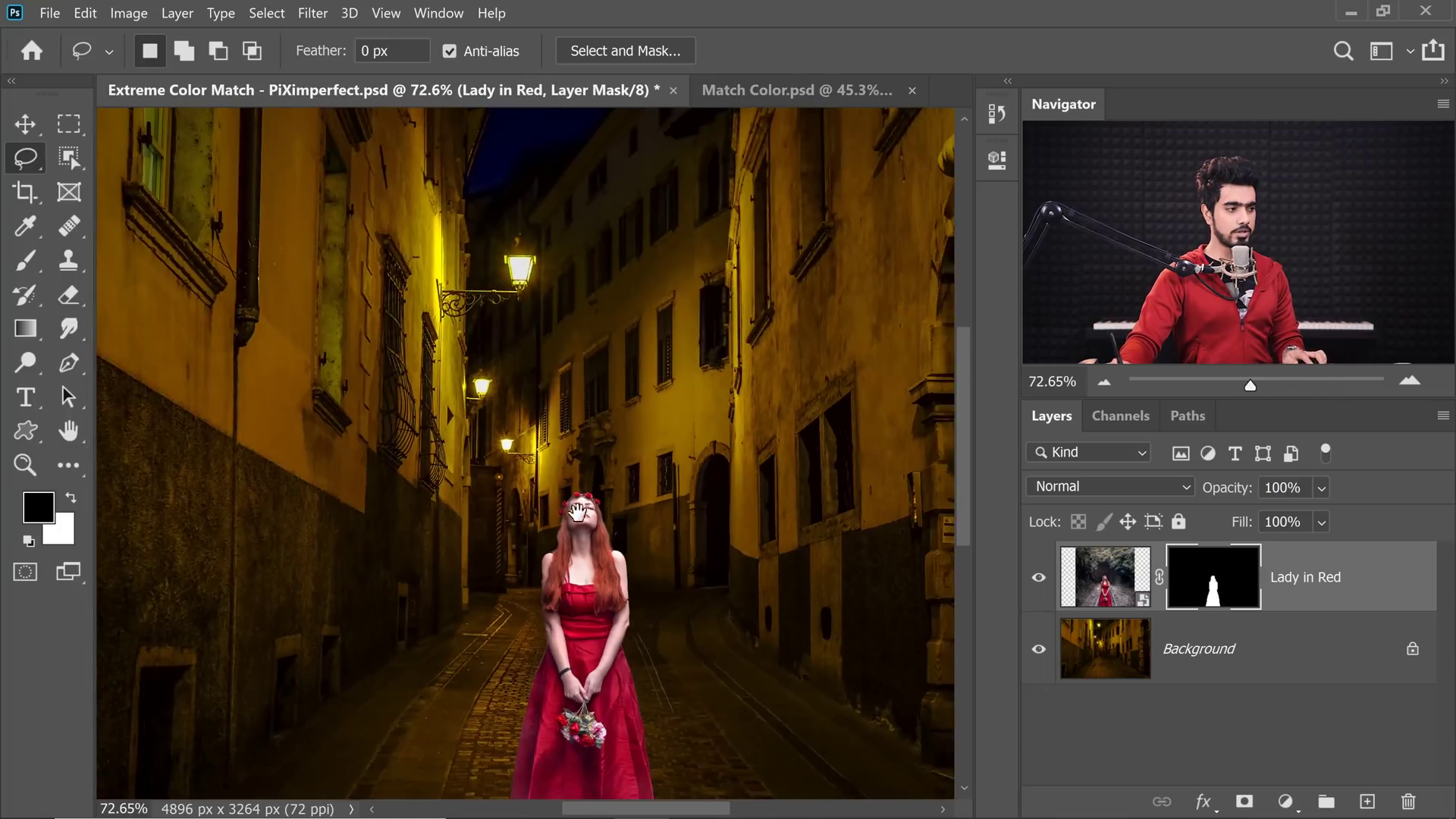
key(ctrl+0)
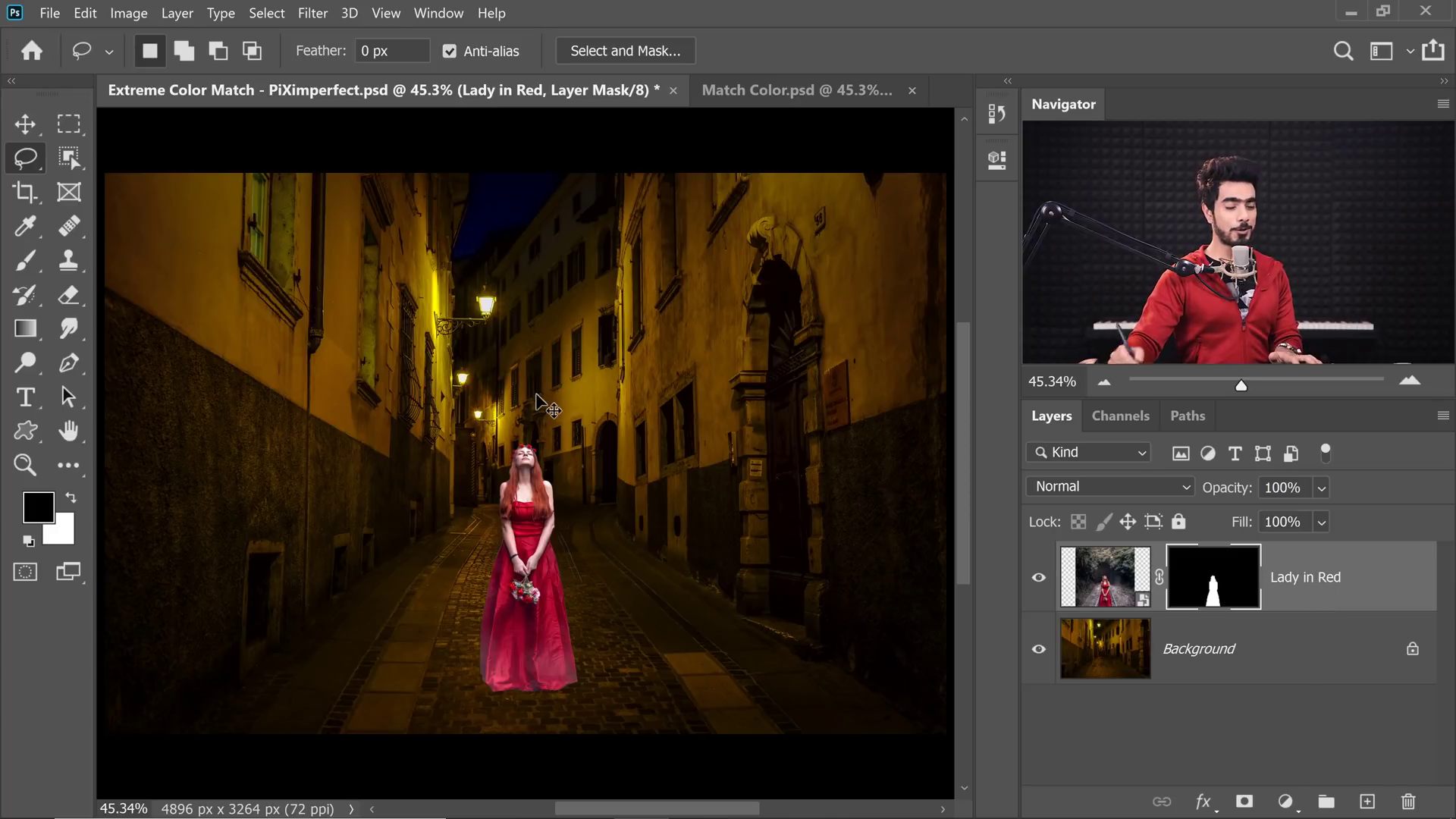
key(ctrl+t)
right_click(609, 474)
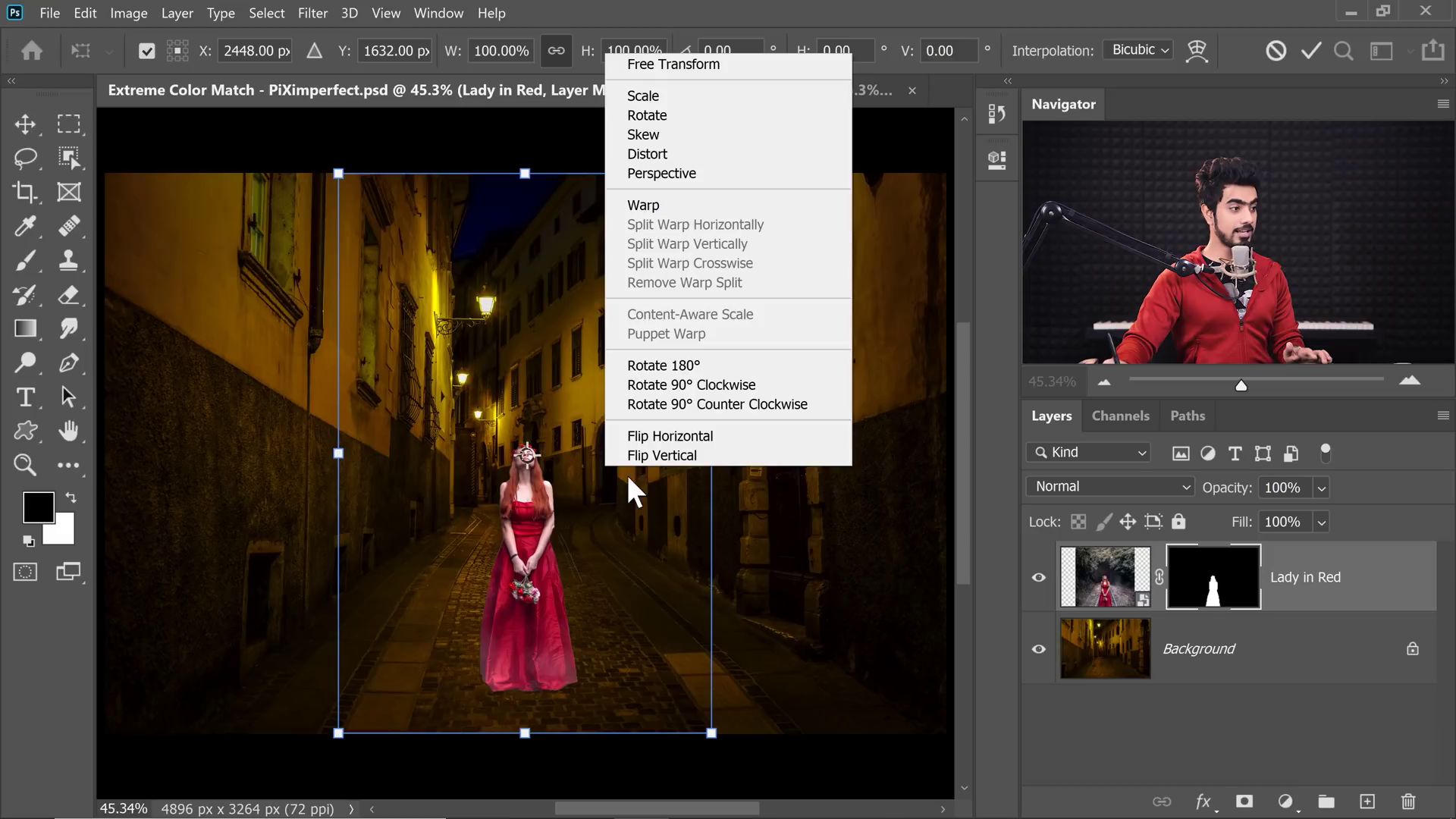
click(657, 435)
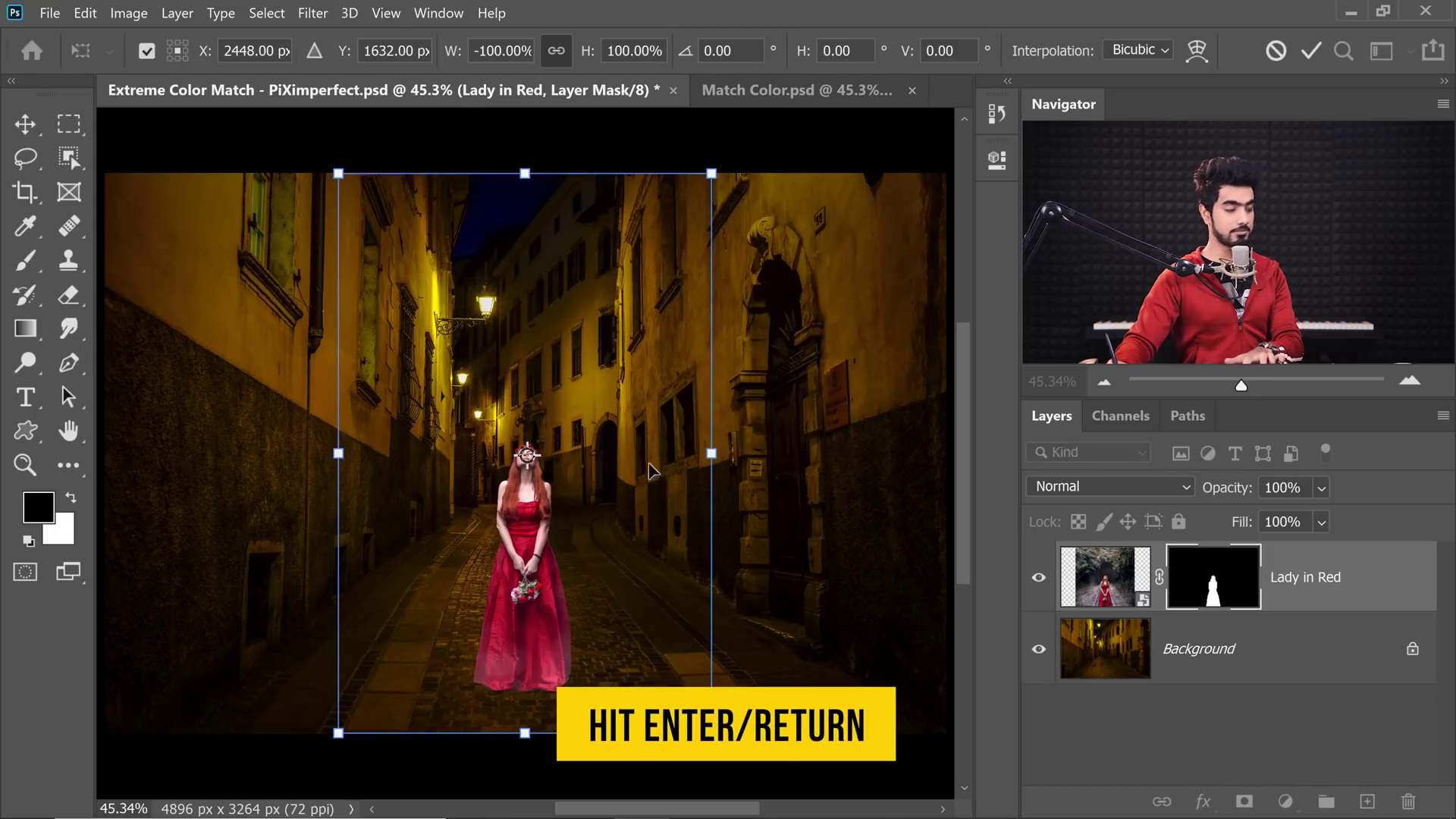
key(Return)
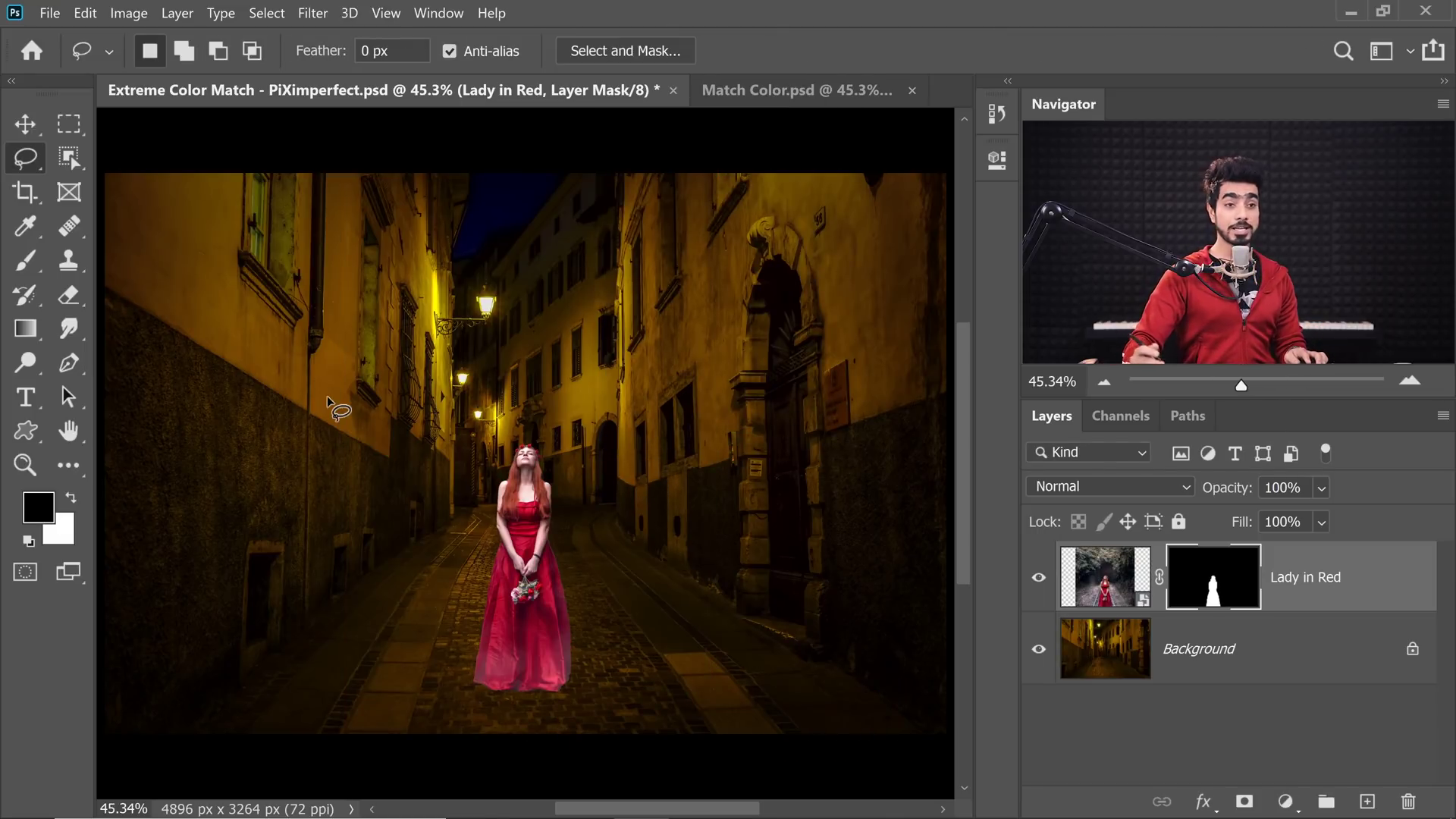
Add a grey (8b8b8b) Solid Color fill layer above the Lady in Red layer and set its blend mode to Color.
click(487, 377)
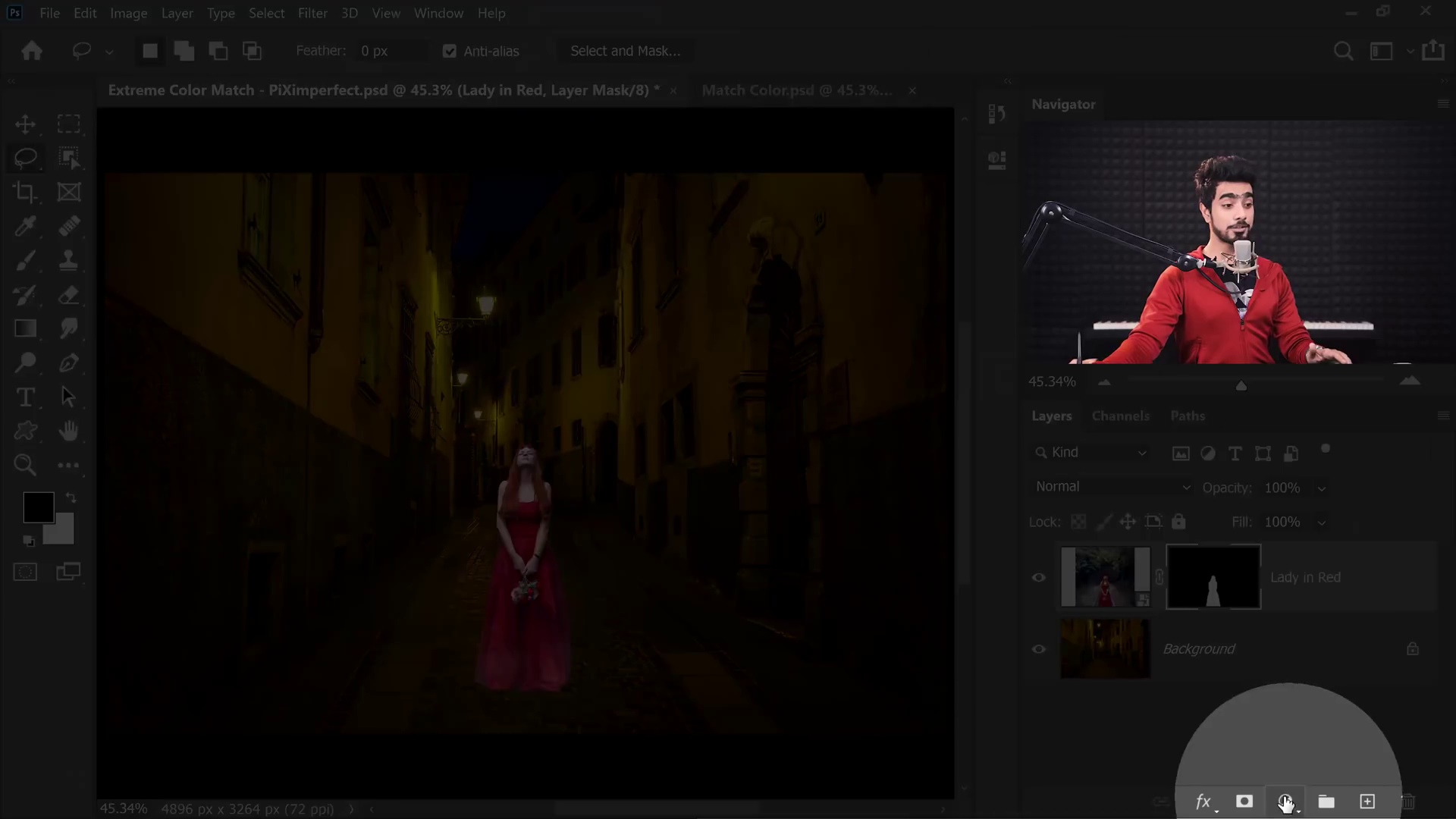
click(1285, 803)
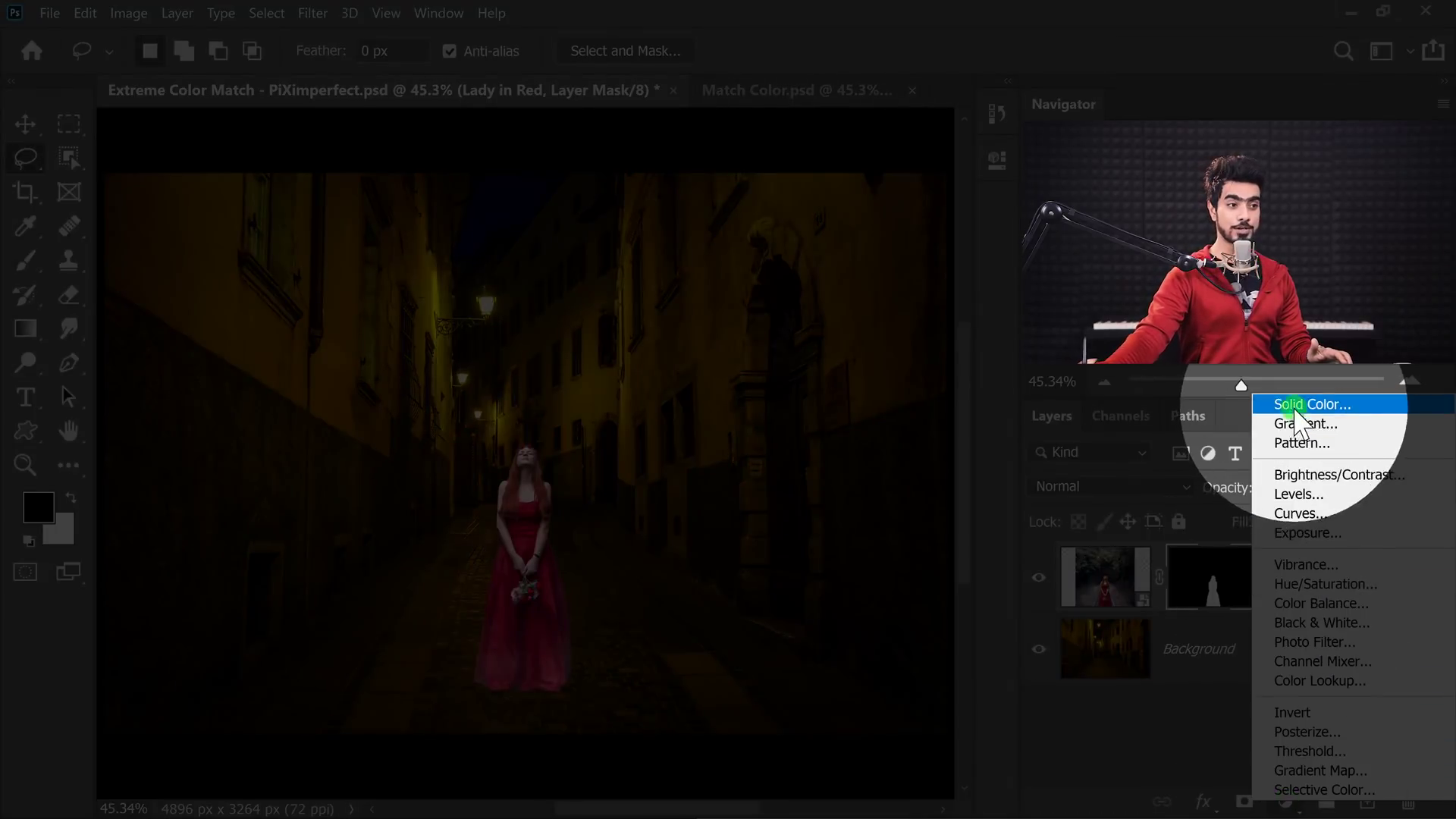
click(1300, 405)
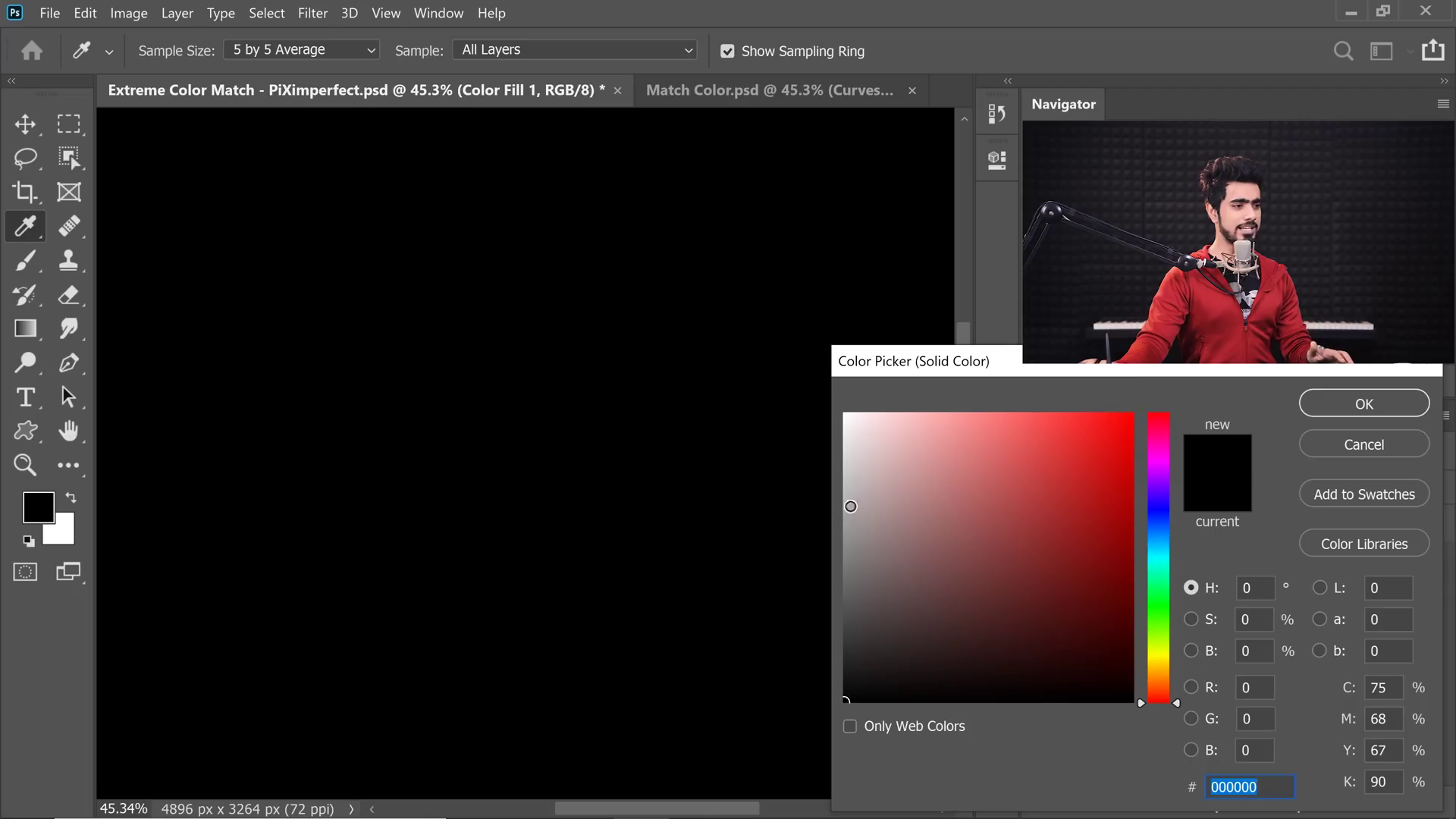
drag(855, 510, 836, 544)
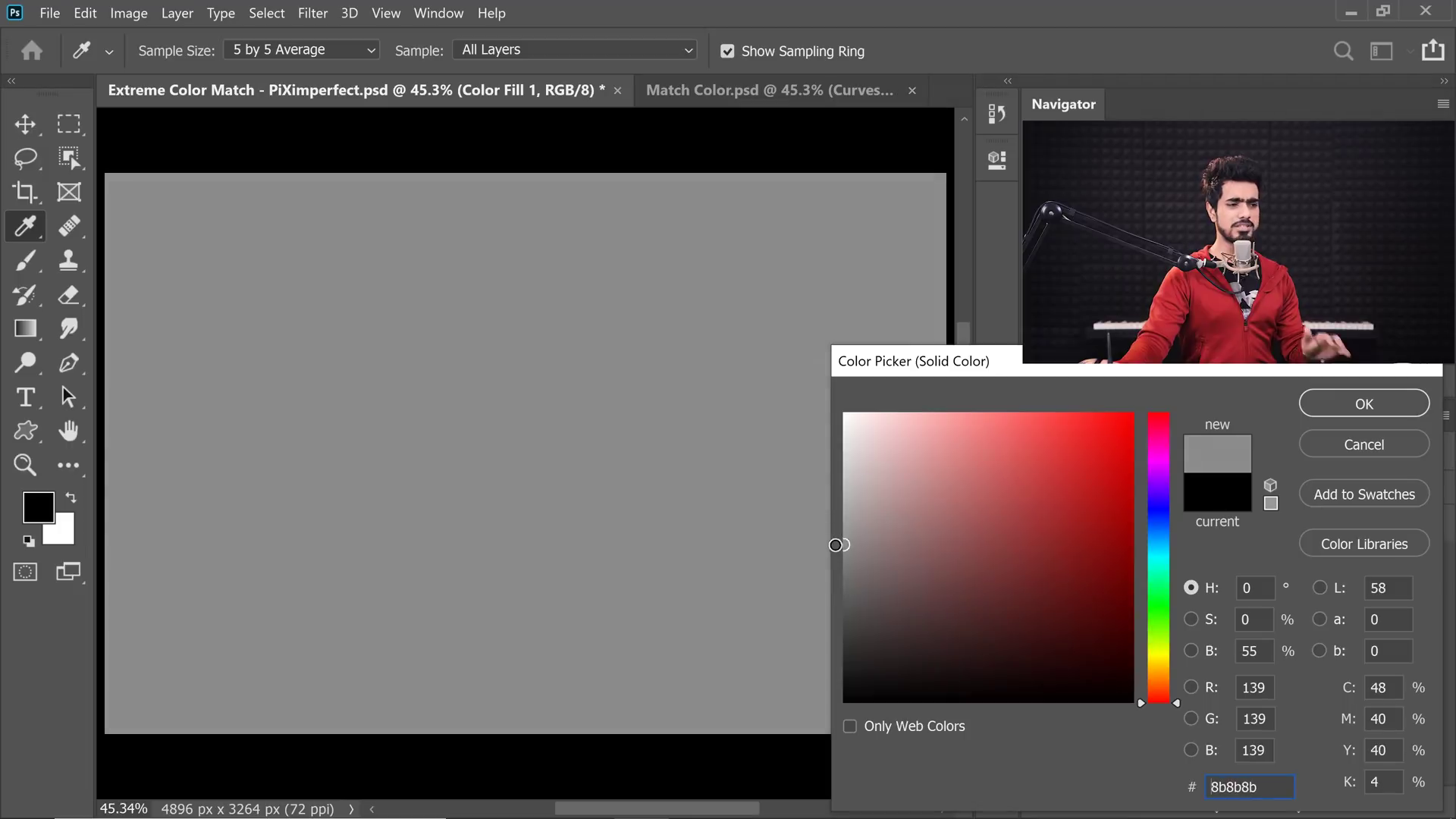
click(1357, 405)
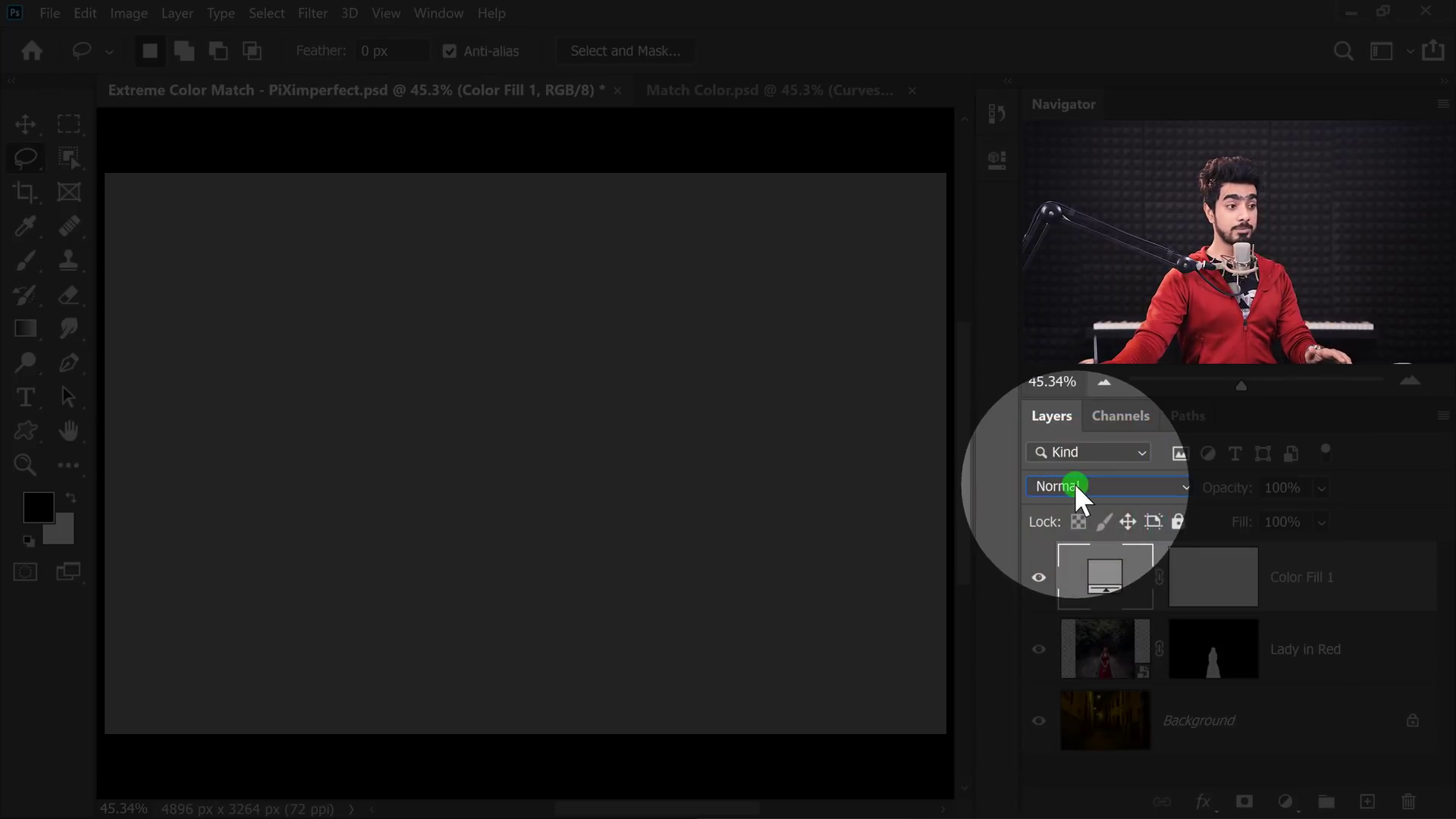
click(1075, 487)
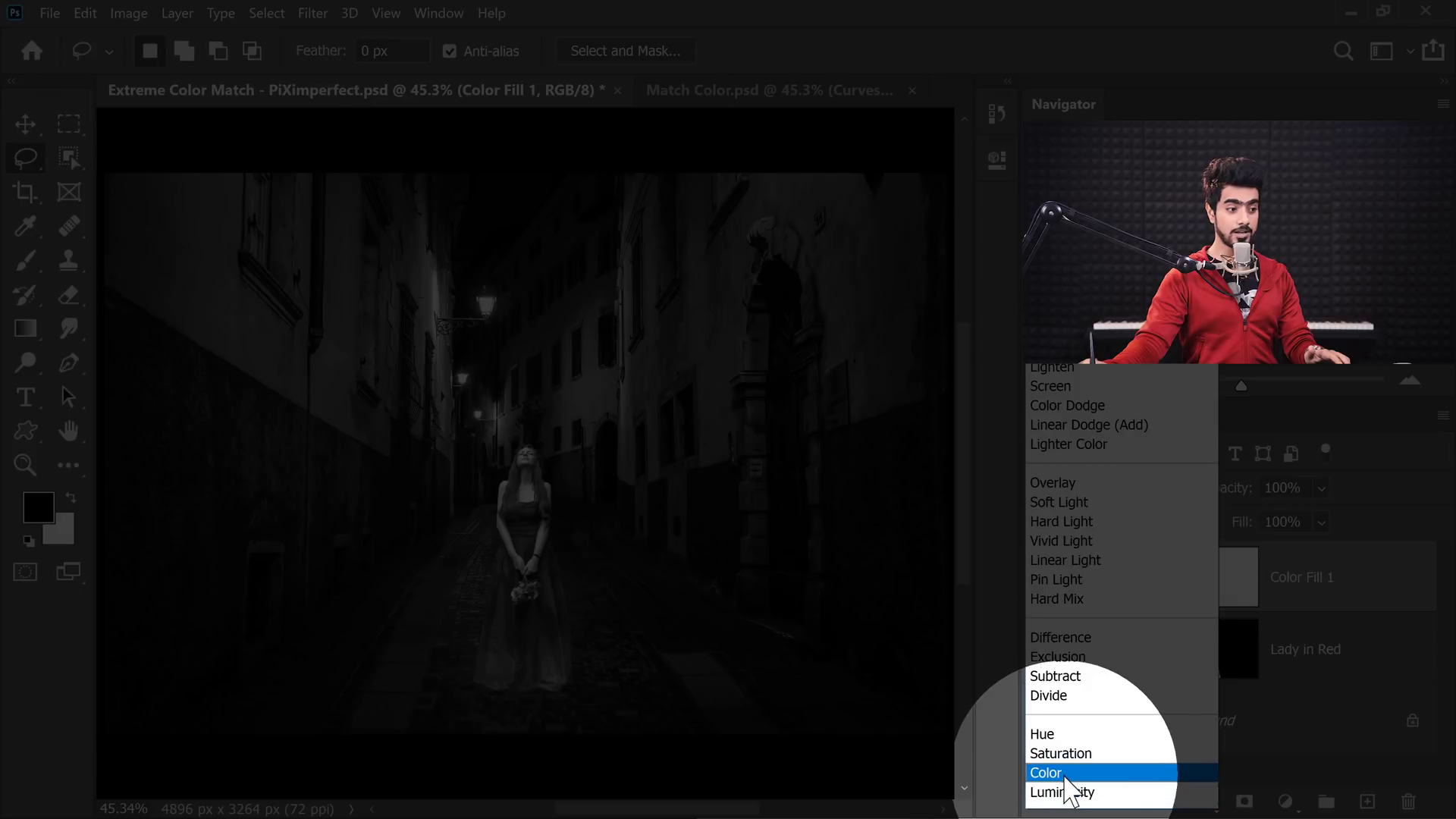
click(1063, 774)
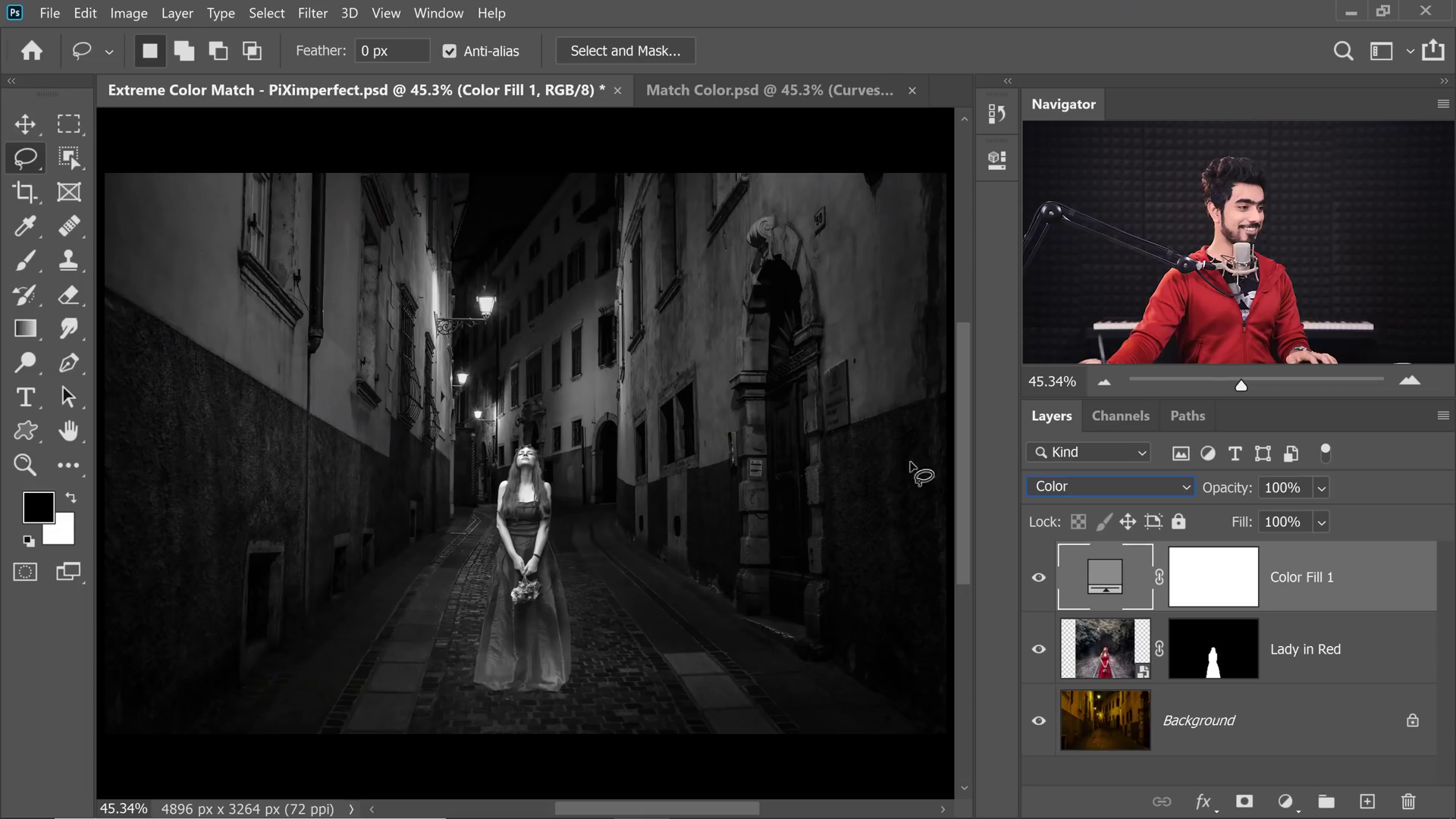
Add a Curves adjustment layer clipped to the Lady in Red layer and pull the RGB curve's midtones down slightly.
click(1389, 661)
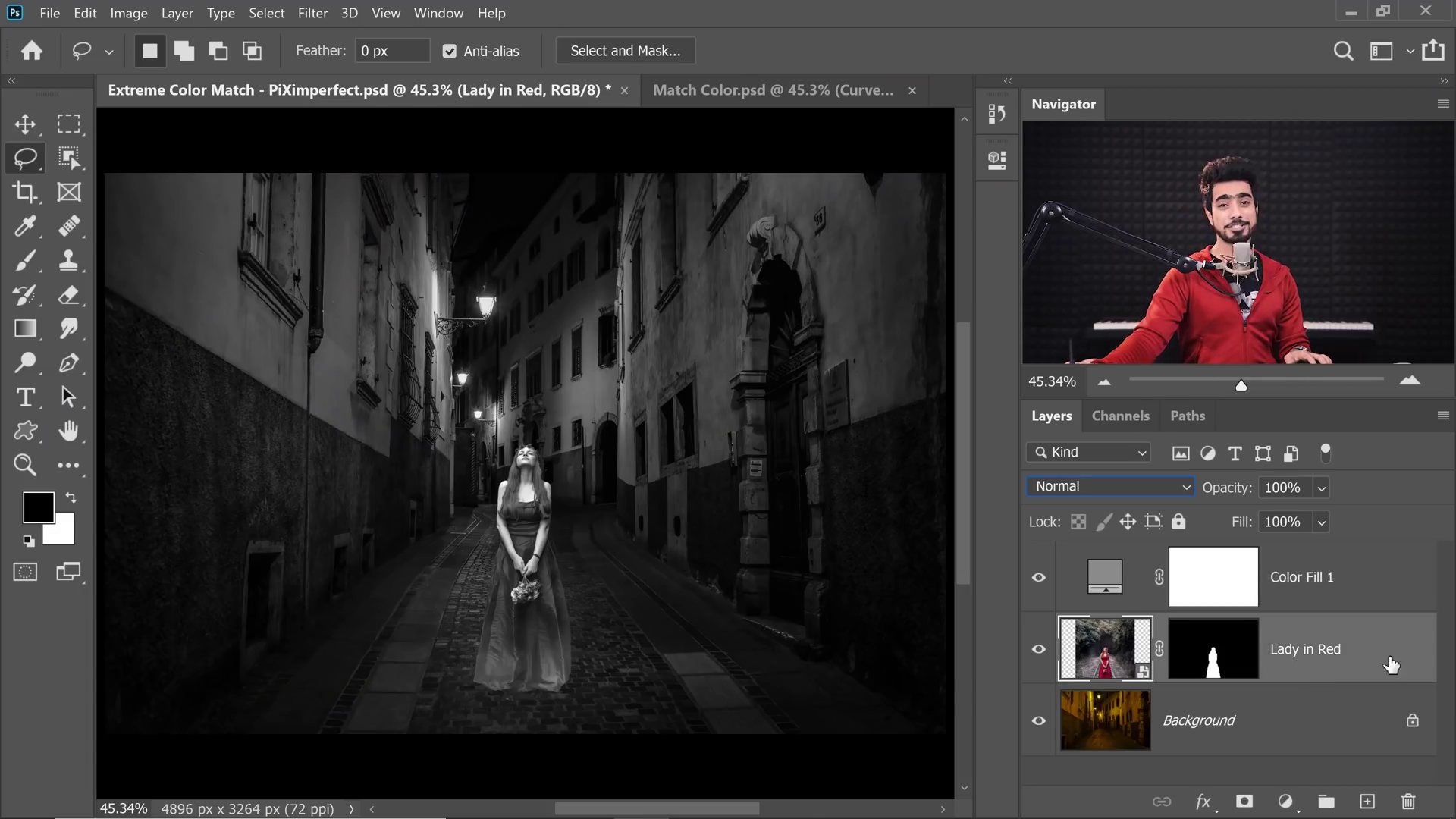
click(1284, 802)
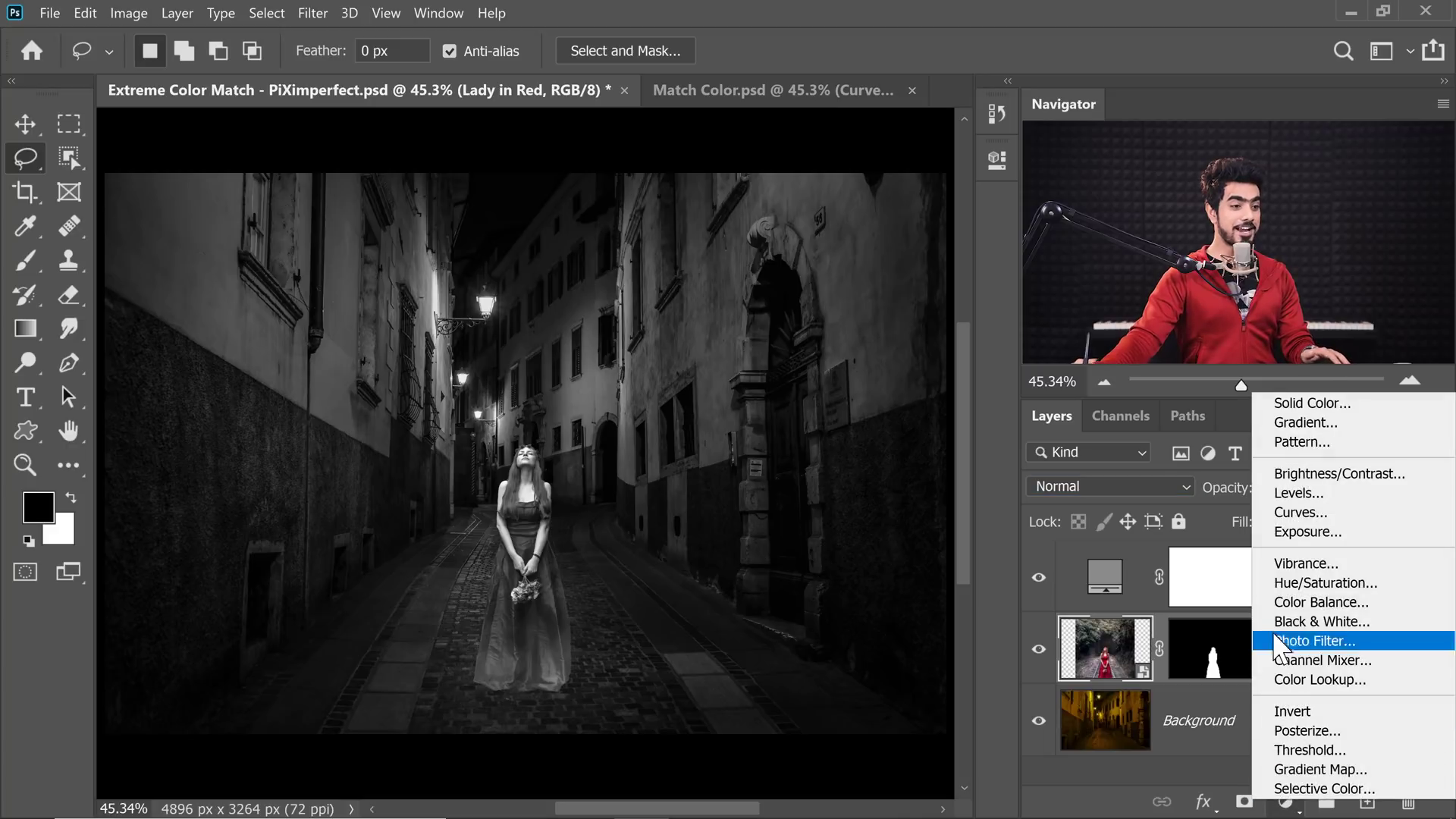
click(1295, 513)
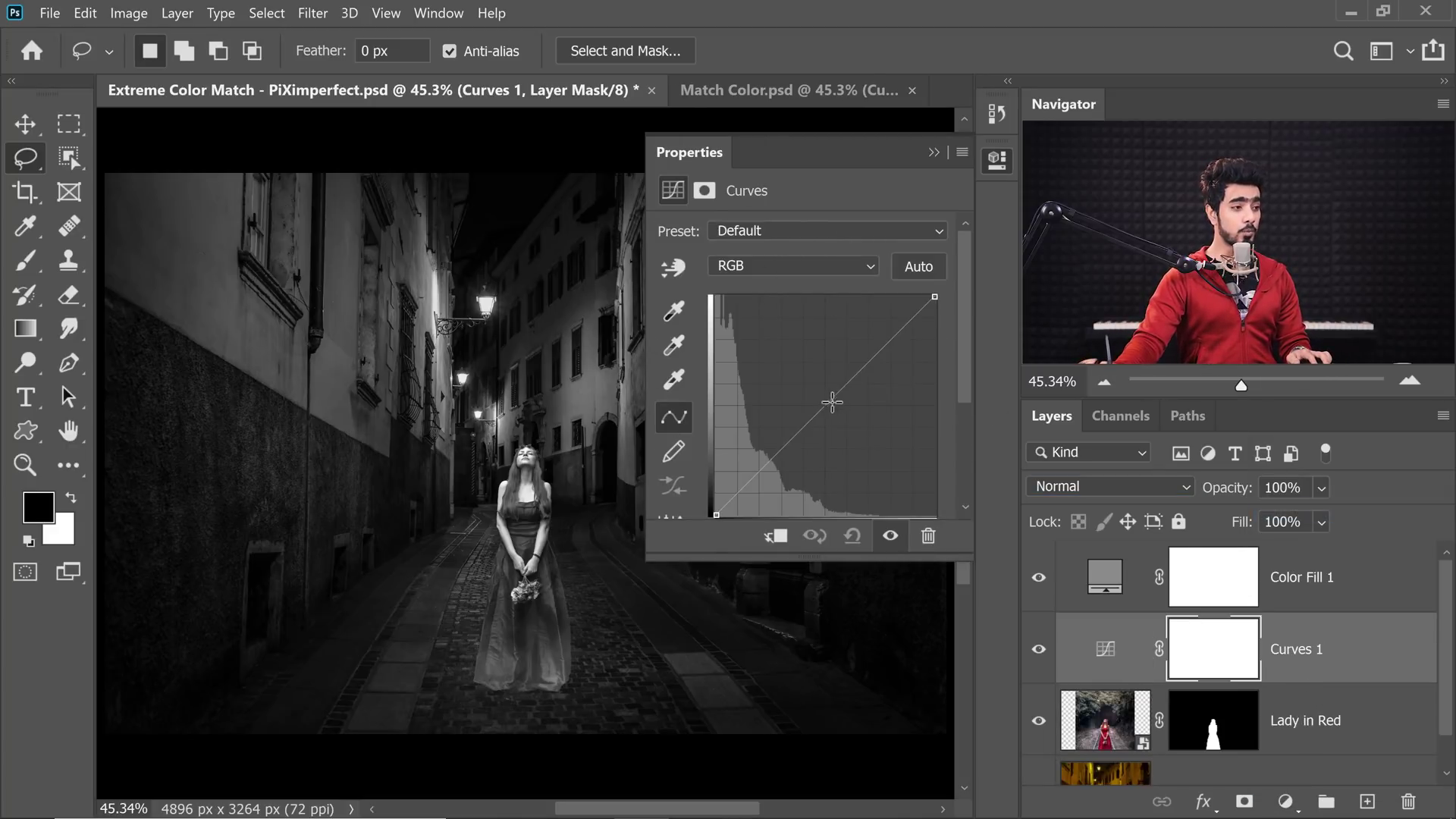
drag(826, 396, 840, 414)
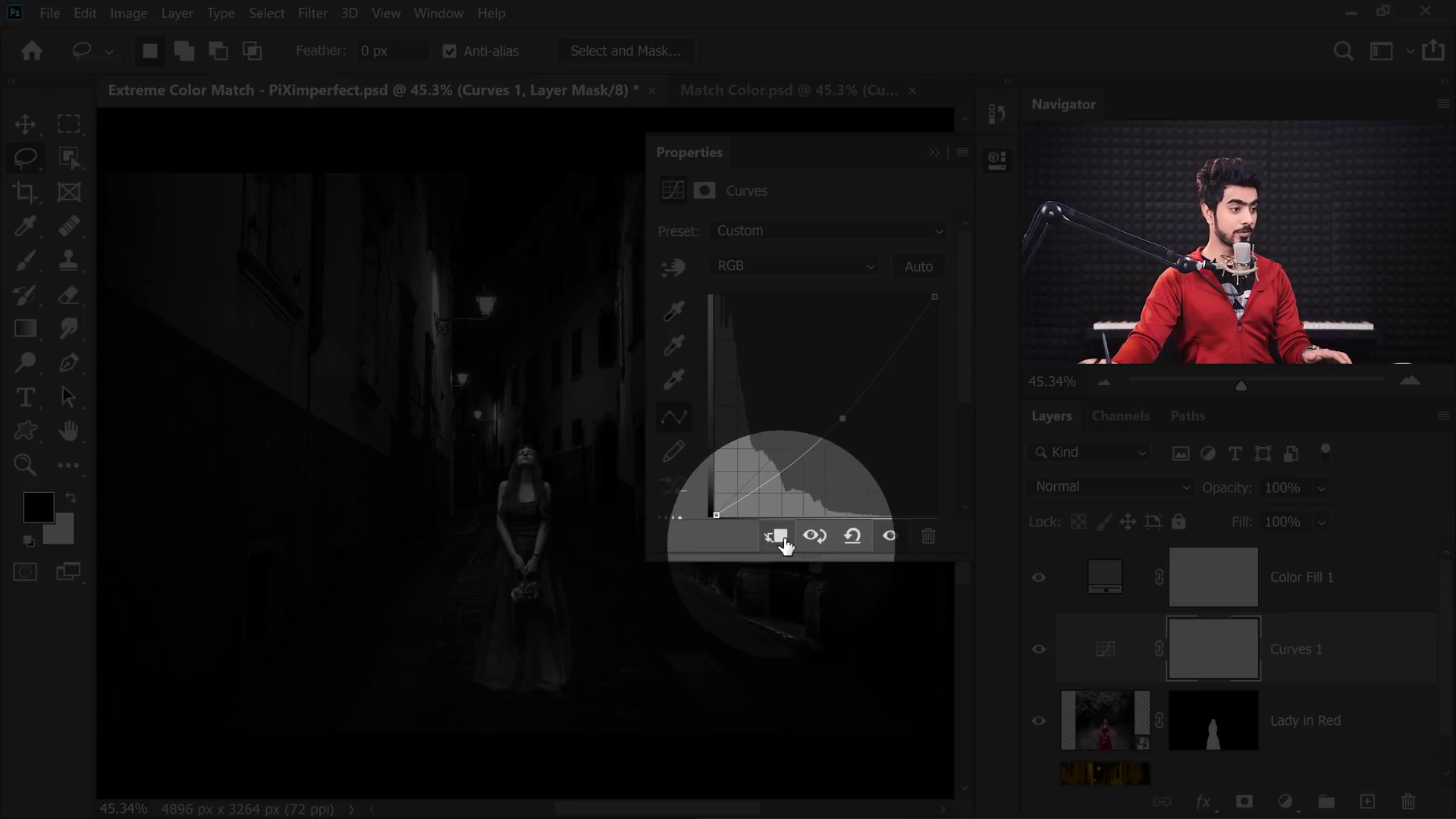
click(774, 545)
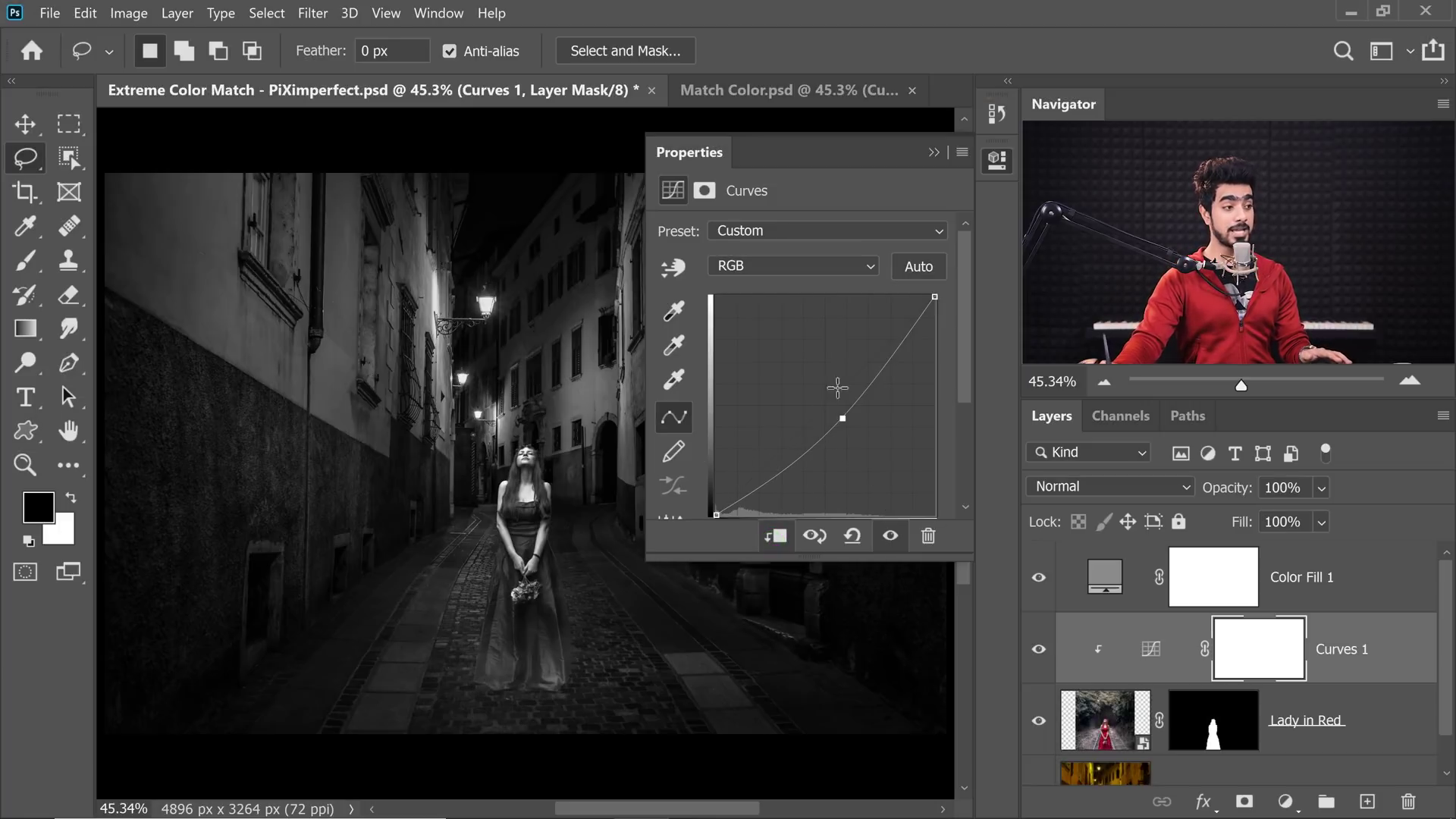
mouse_move(843, 417)
mouse_down()
mouse_move(831, 403)
mouse_move(839, 417)
mouse_up()
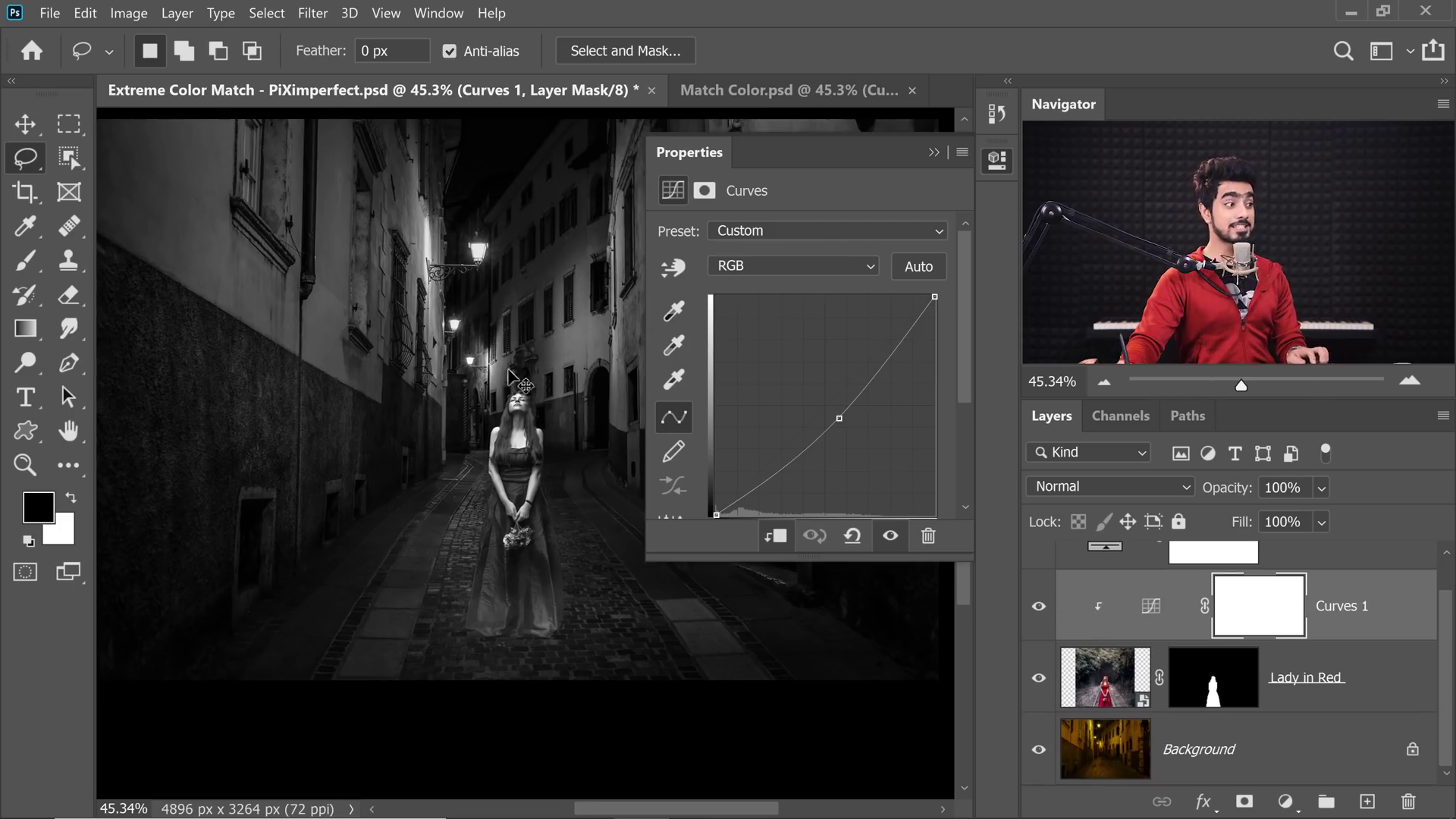
Lower the curve's white end to about 60% of the graph height and replace the midtone point with a new one below the line.
click(514, 353)
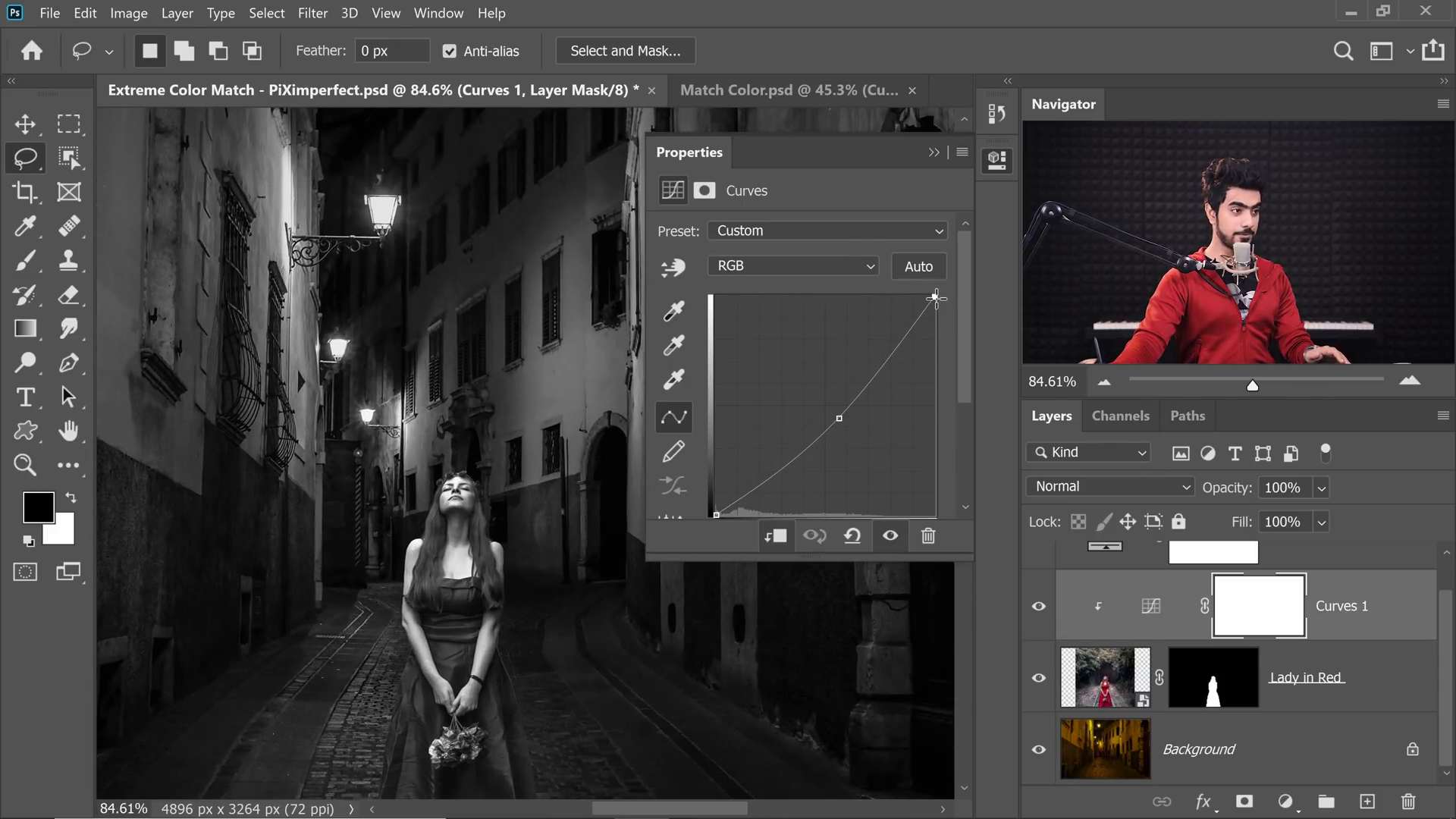
drag(936, 298, 934, 367)
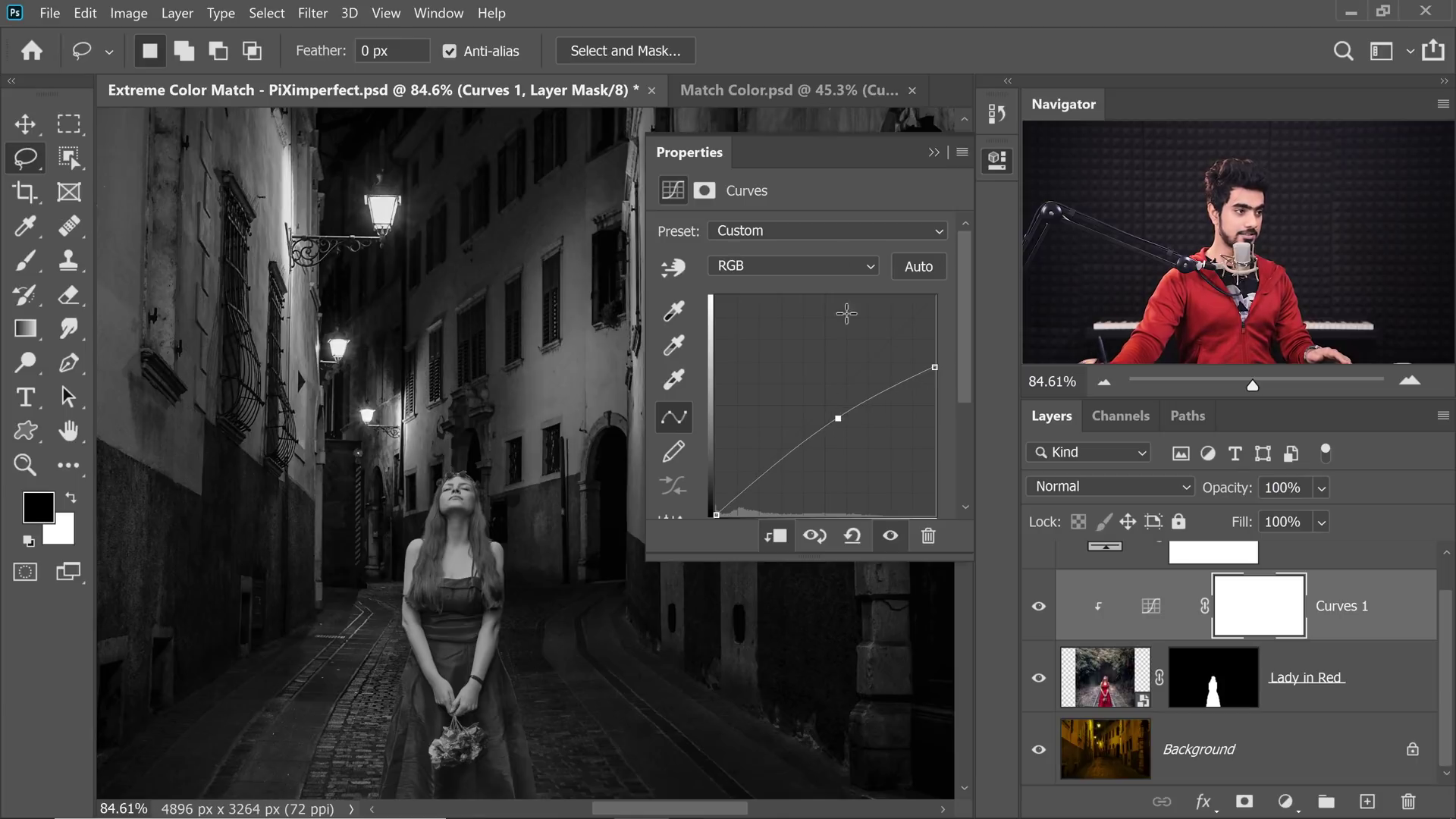
key(Delete)
drag(936, 371, 939, 381)
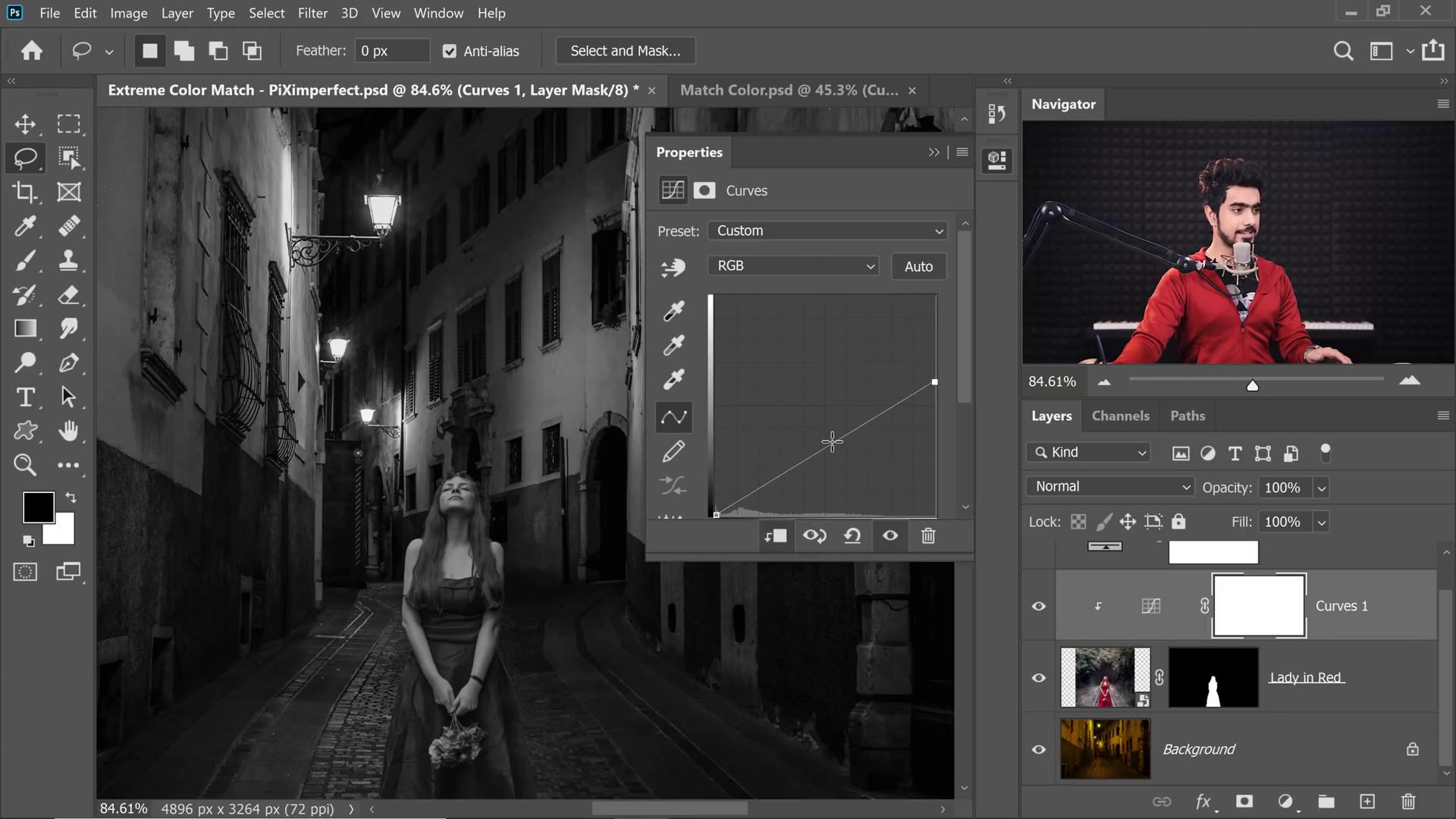
drag(832, 442, 838, 463)
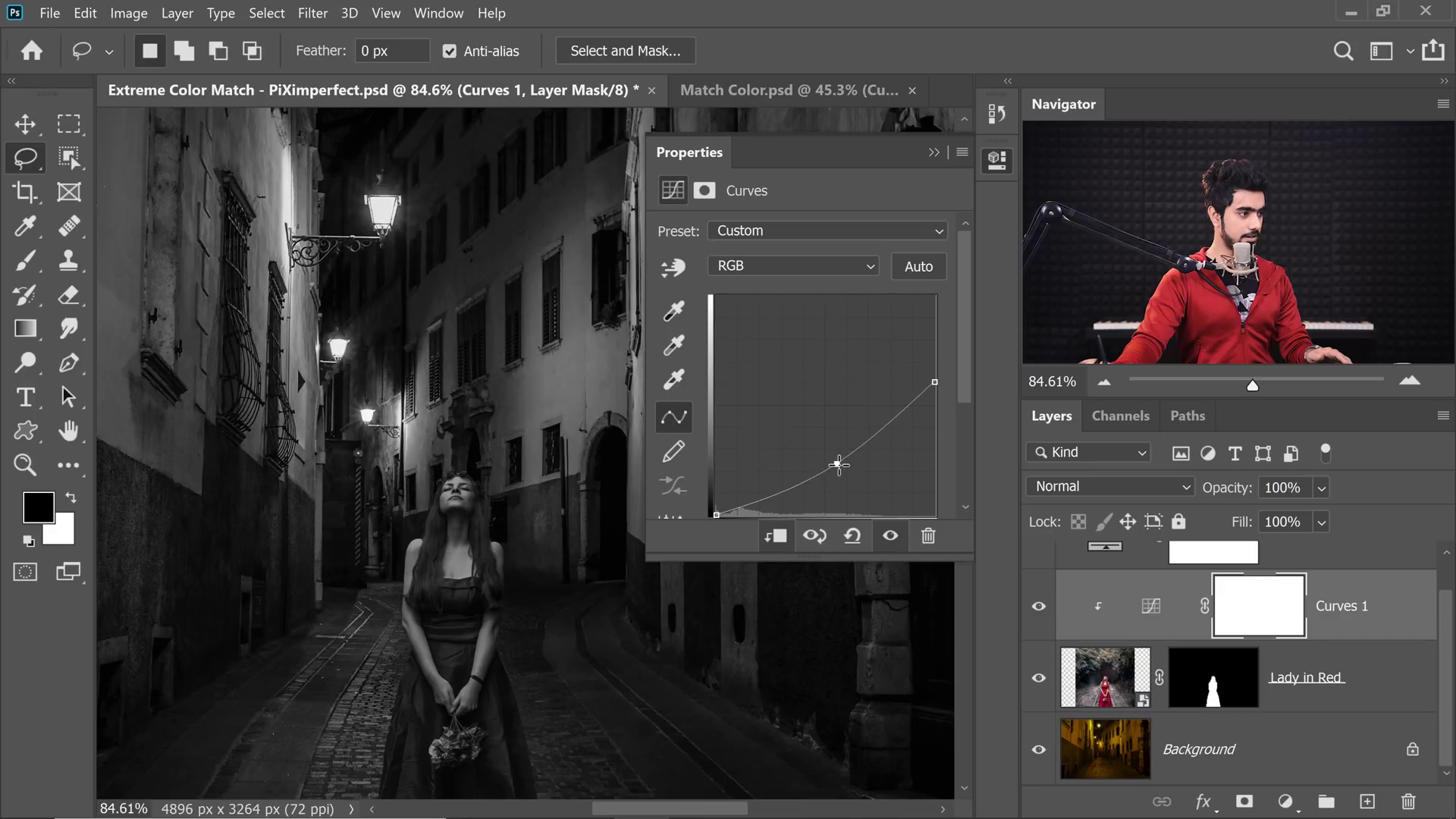
key(ctrl+0)
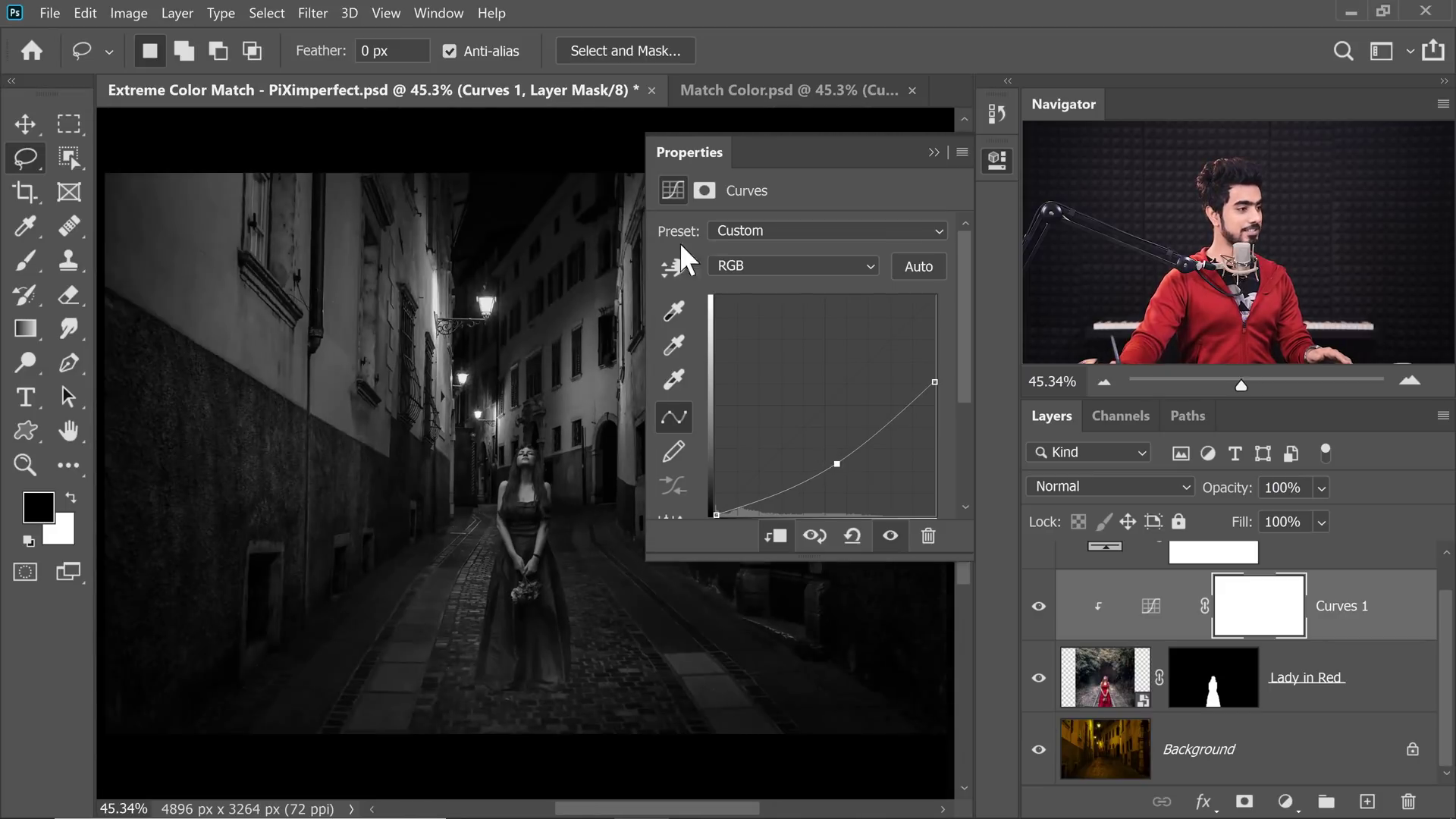
Raise the curve's white end slightly and compare the woman with her original surroundings by temporarily disabling the Lady in Red layer's mask.
drag(934, 382, 936, 376)
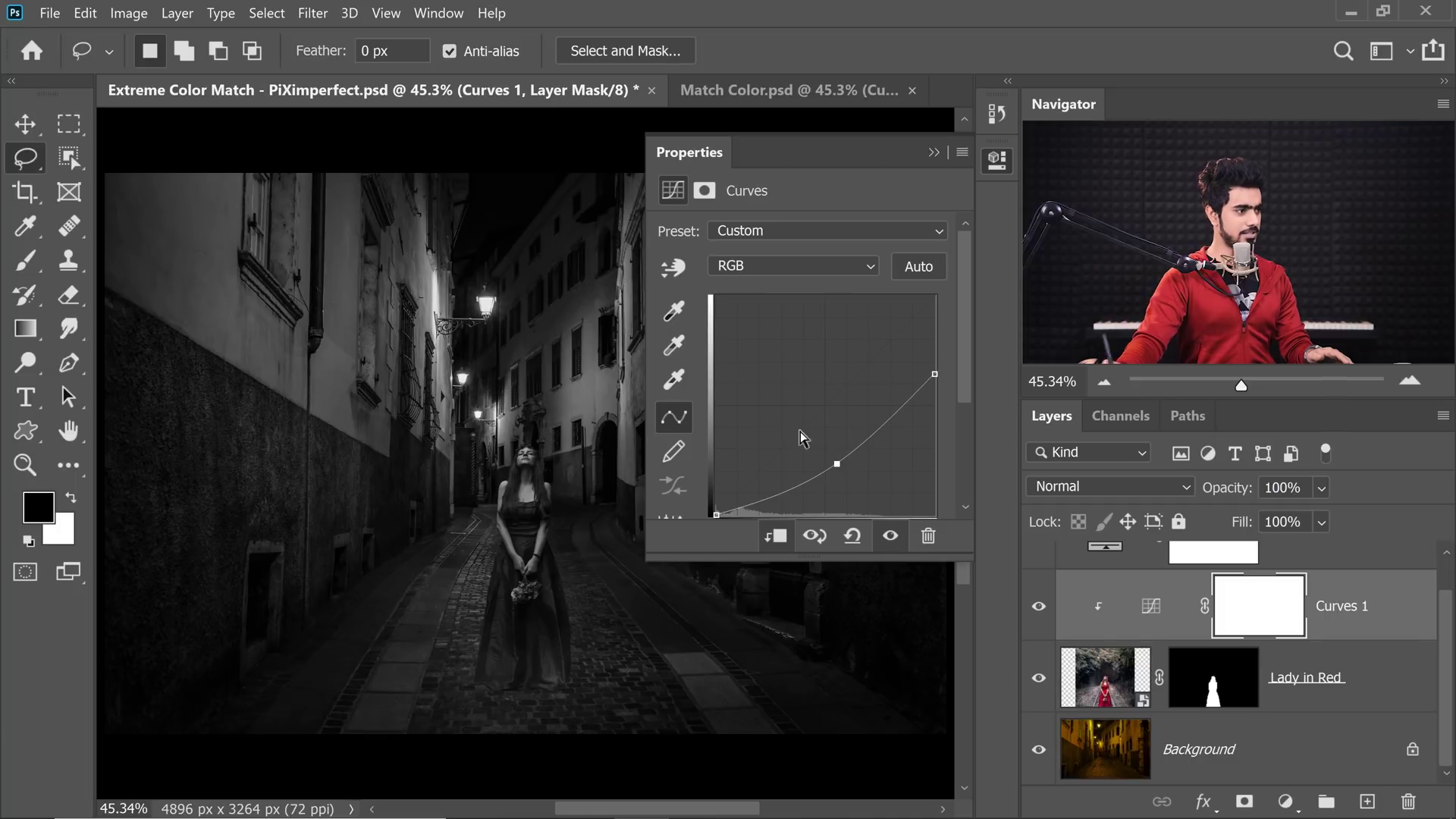
click(935, 152)
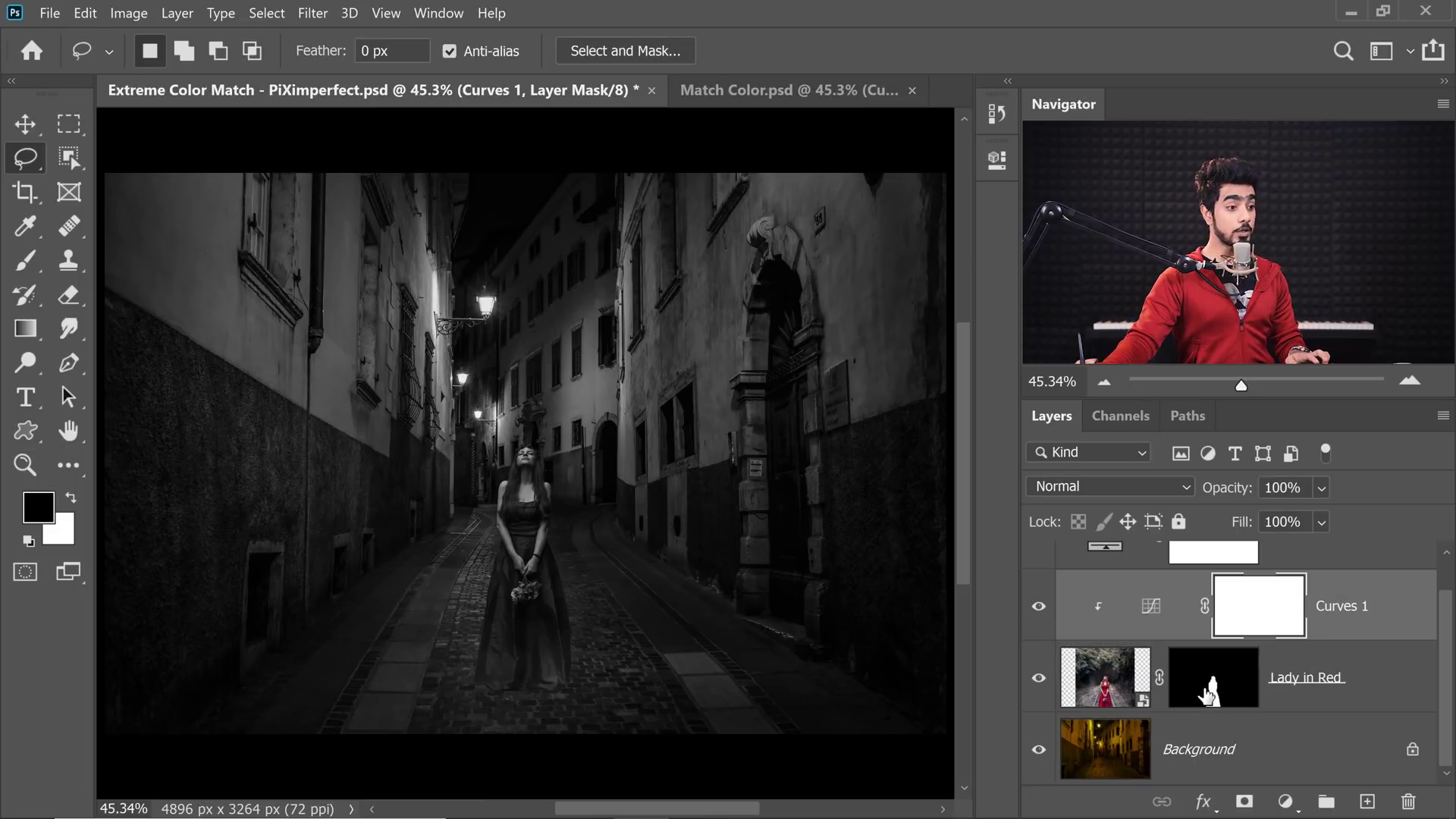
shift+click(1205, 696)
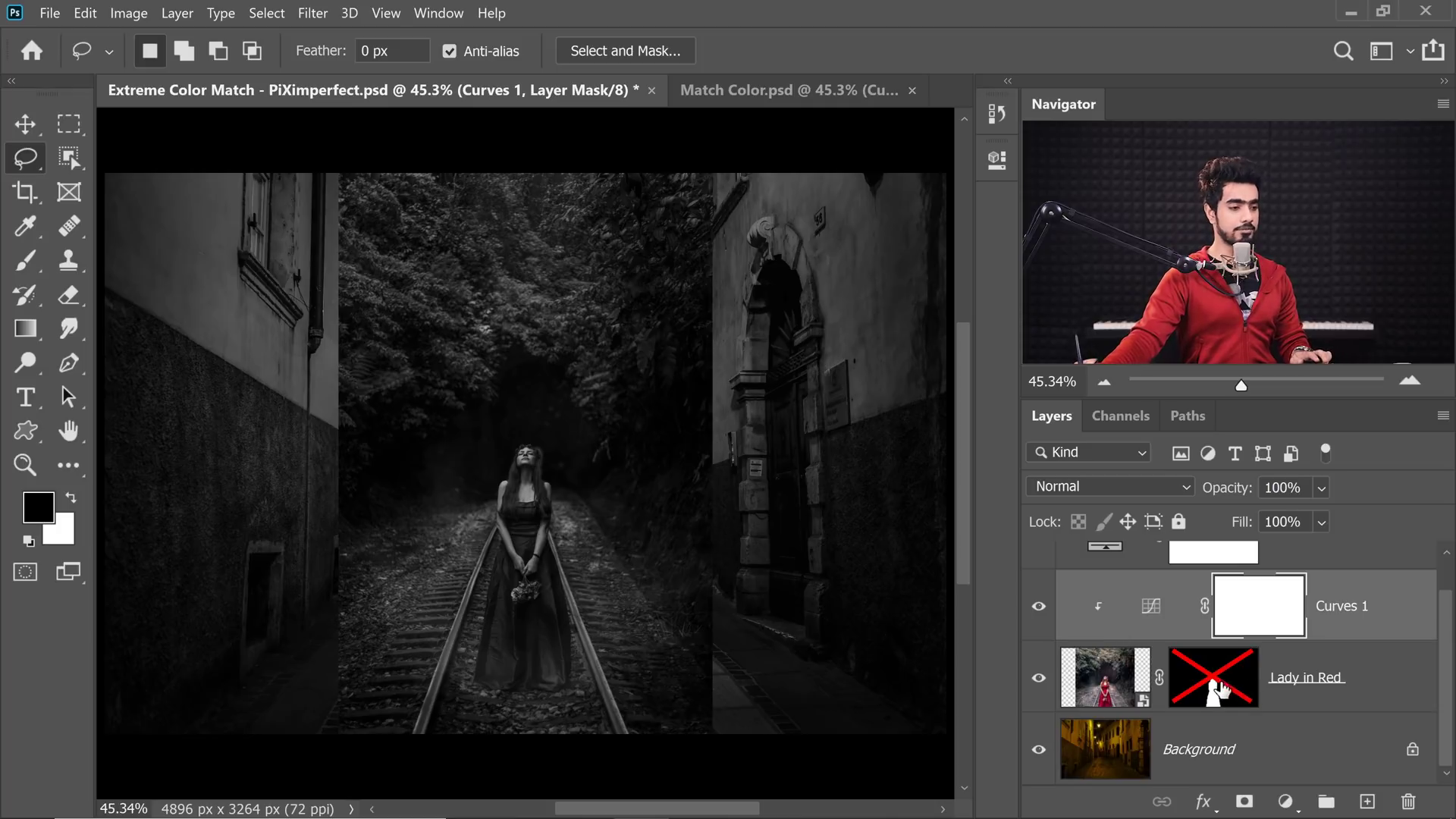
shift+click(1221, 691)
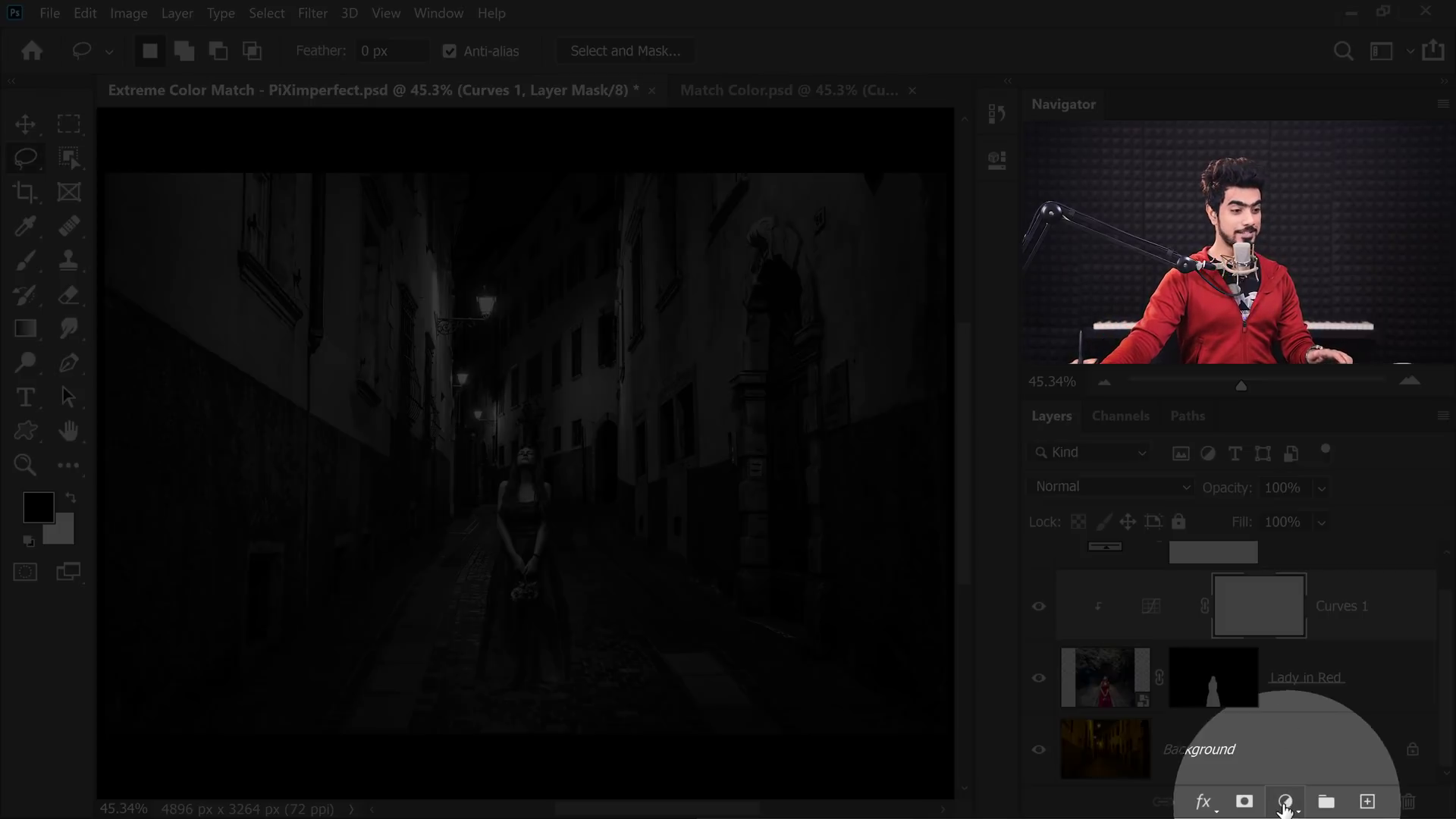
Add a second Curves adjustment with the midtones pulled well down, invert its mask to black and clip it to the layers below.
click(1289, 800)
click(1298, 518)
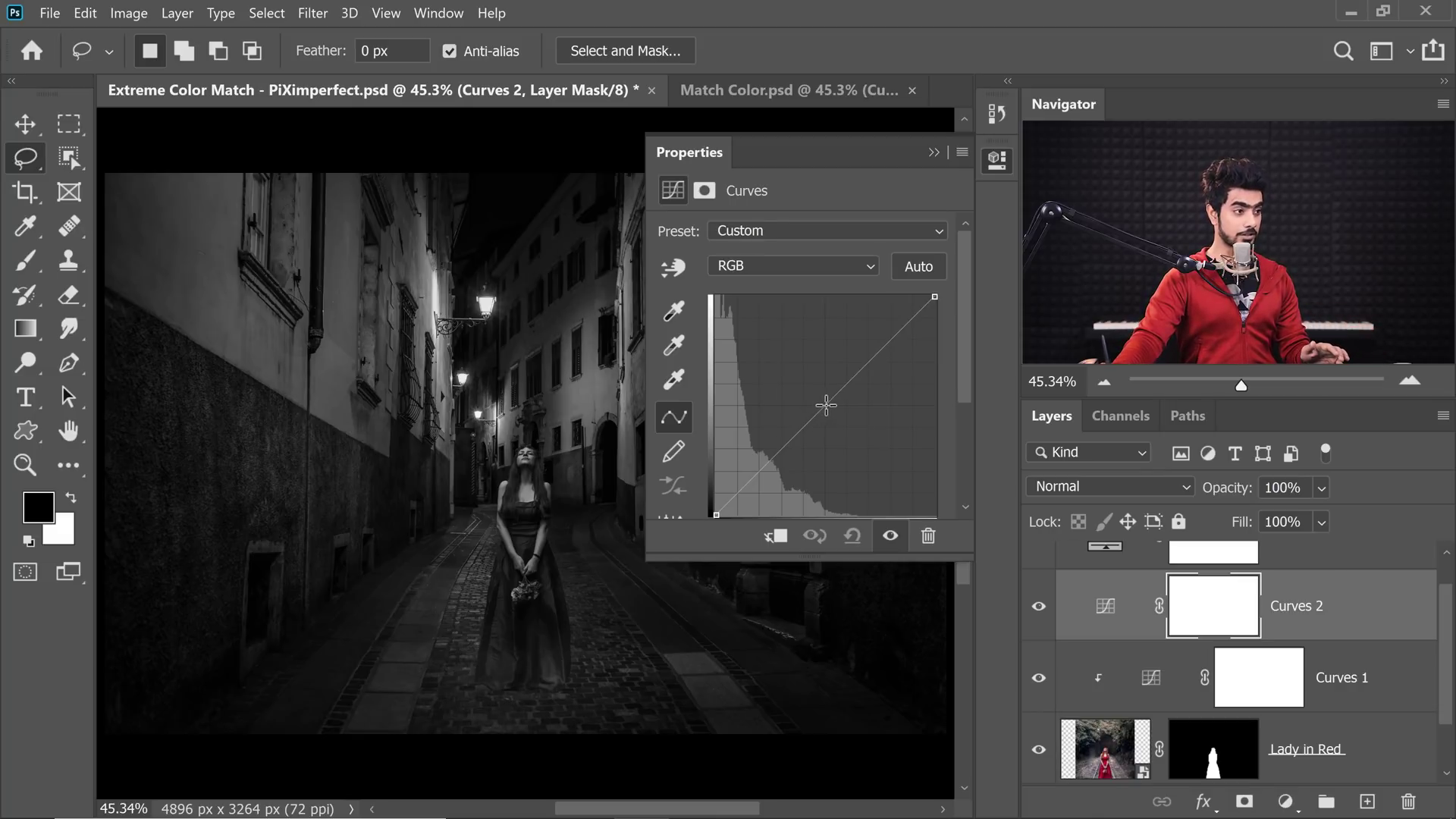
drag(826, 405, 851, 433)
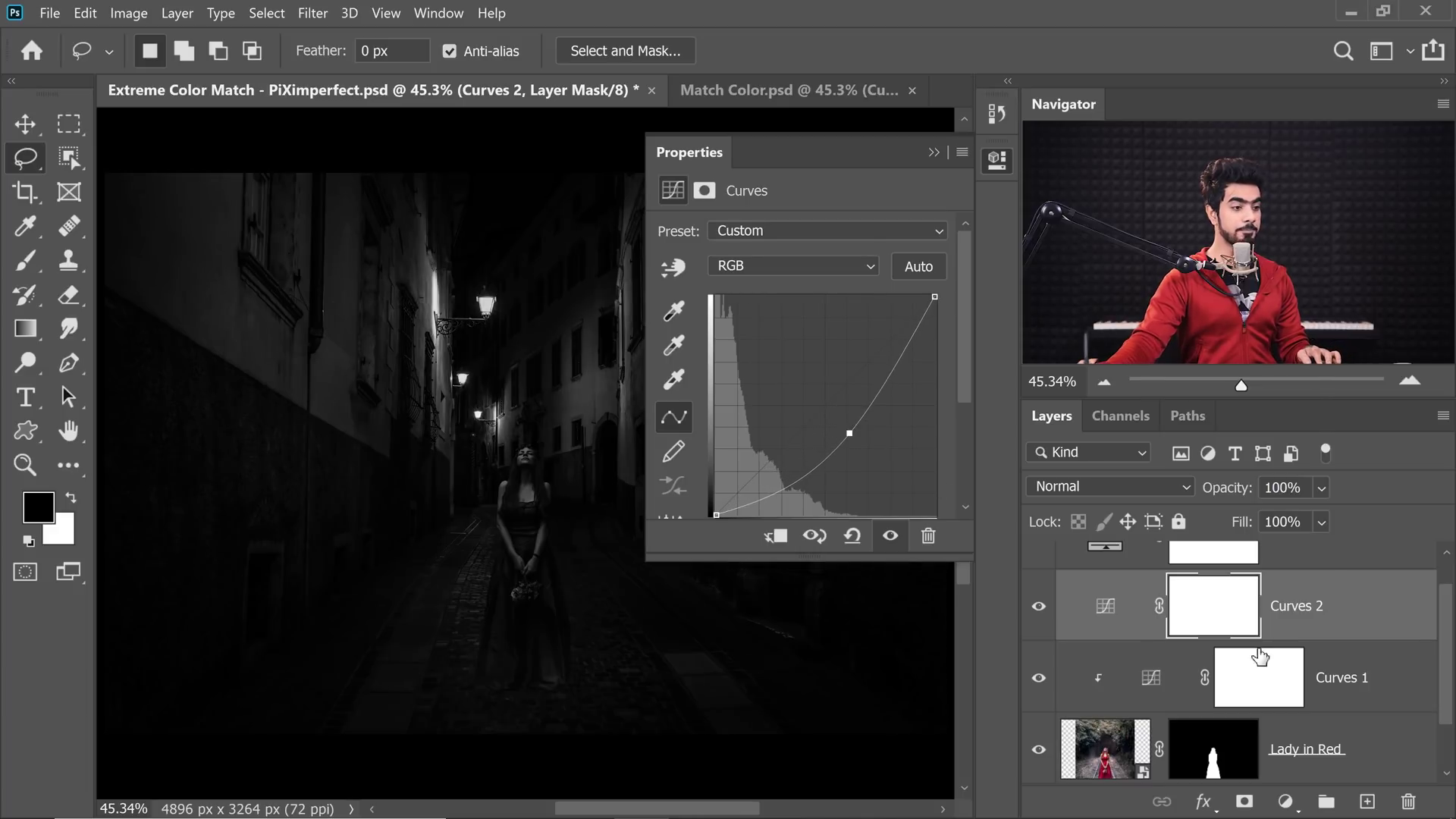
key(ctrl+i)
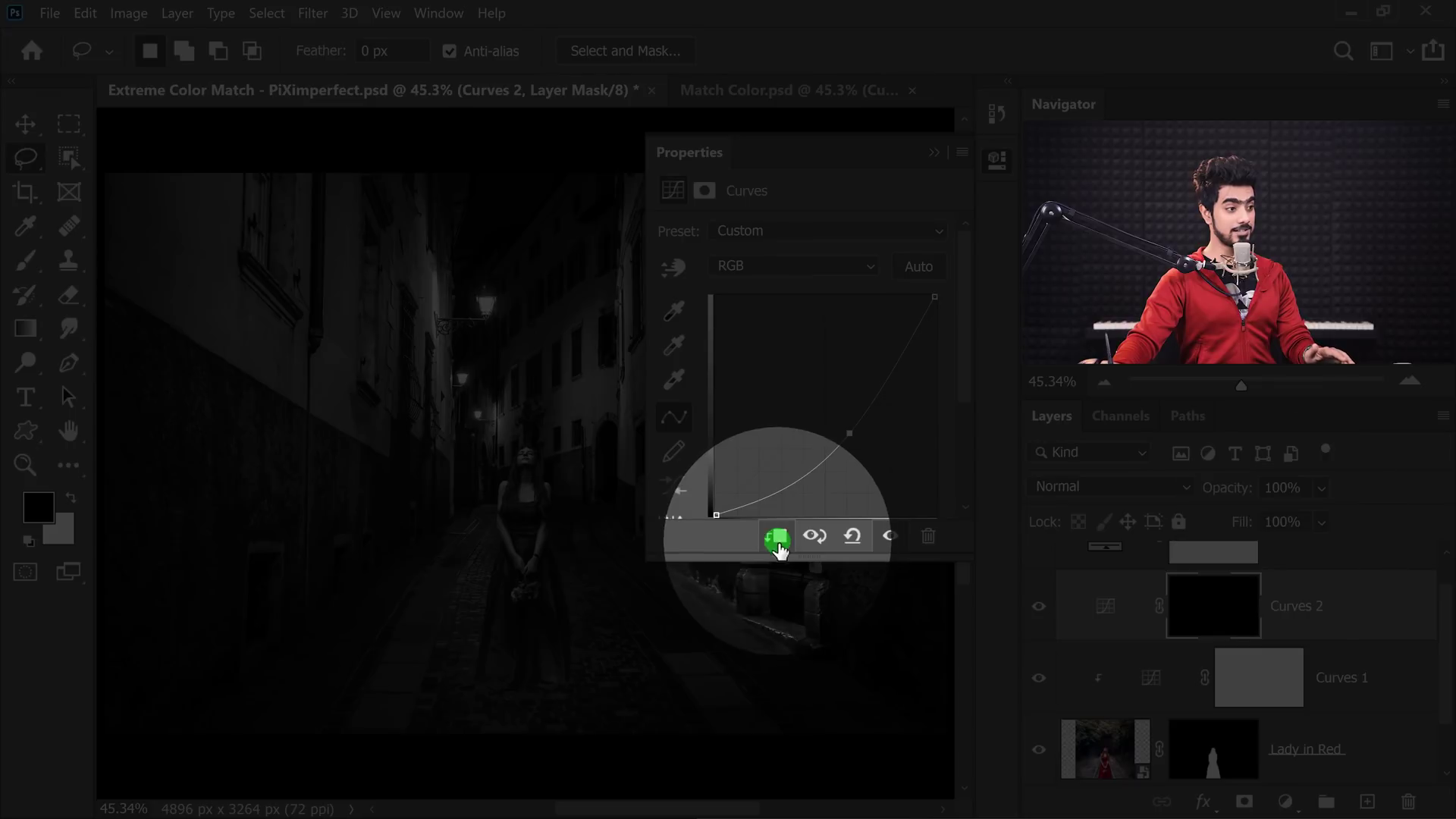
click(778, 536)
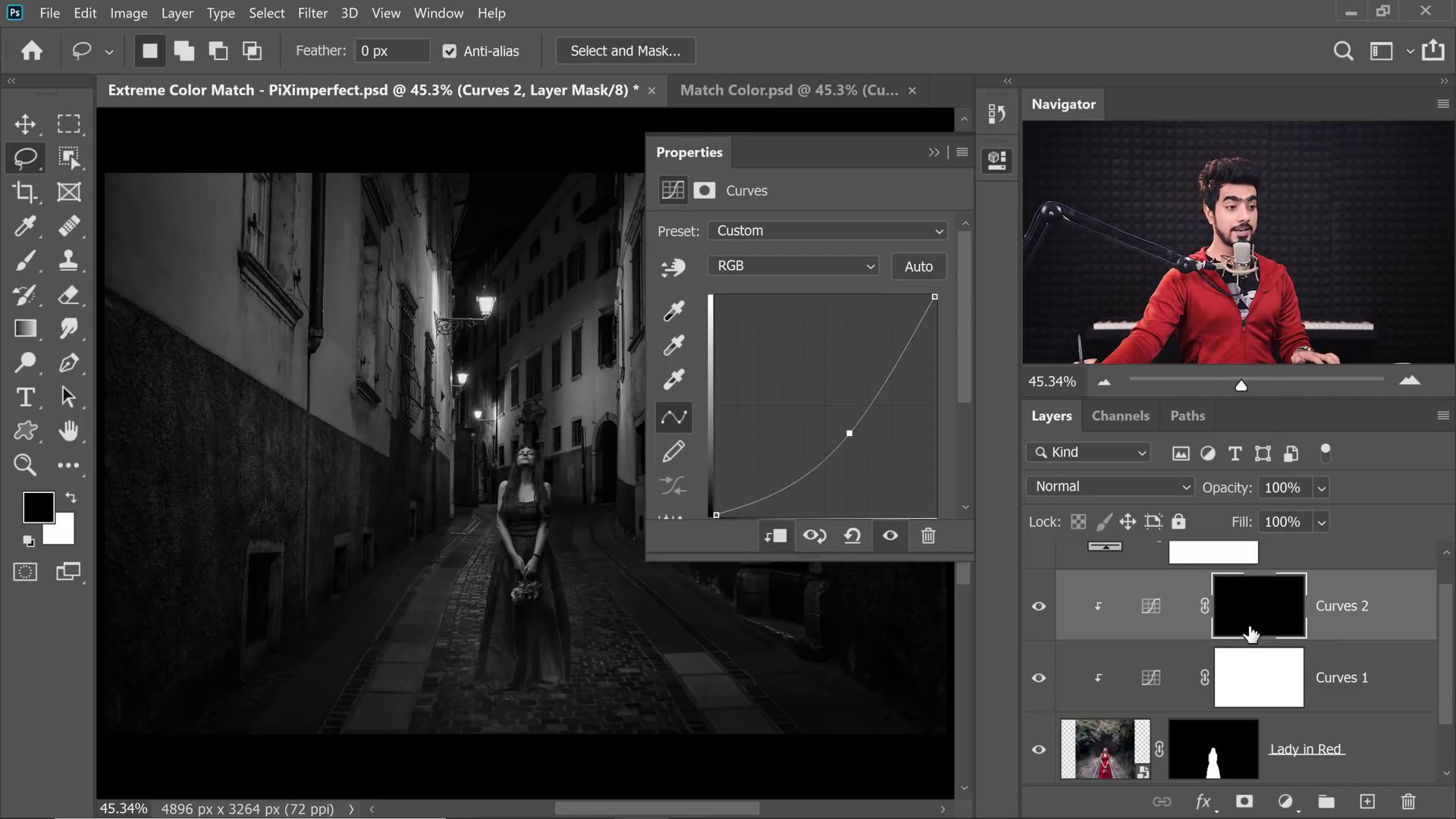
Paint white on the Curves 2 mask with a very large soft round brush to darken the lower part of the dress.
click(25, 260)
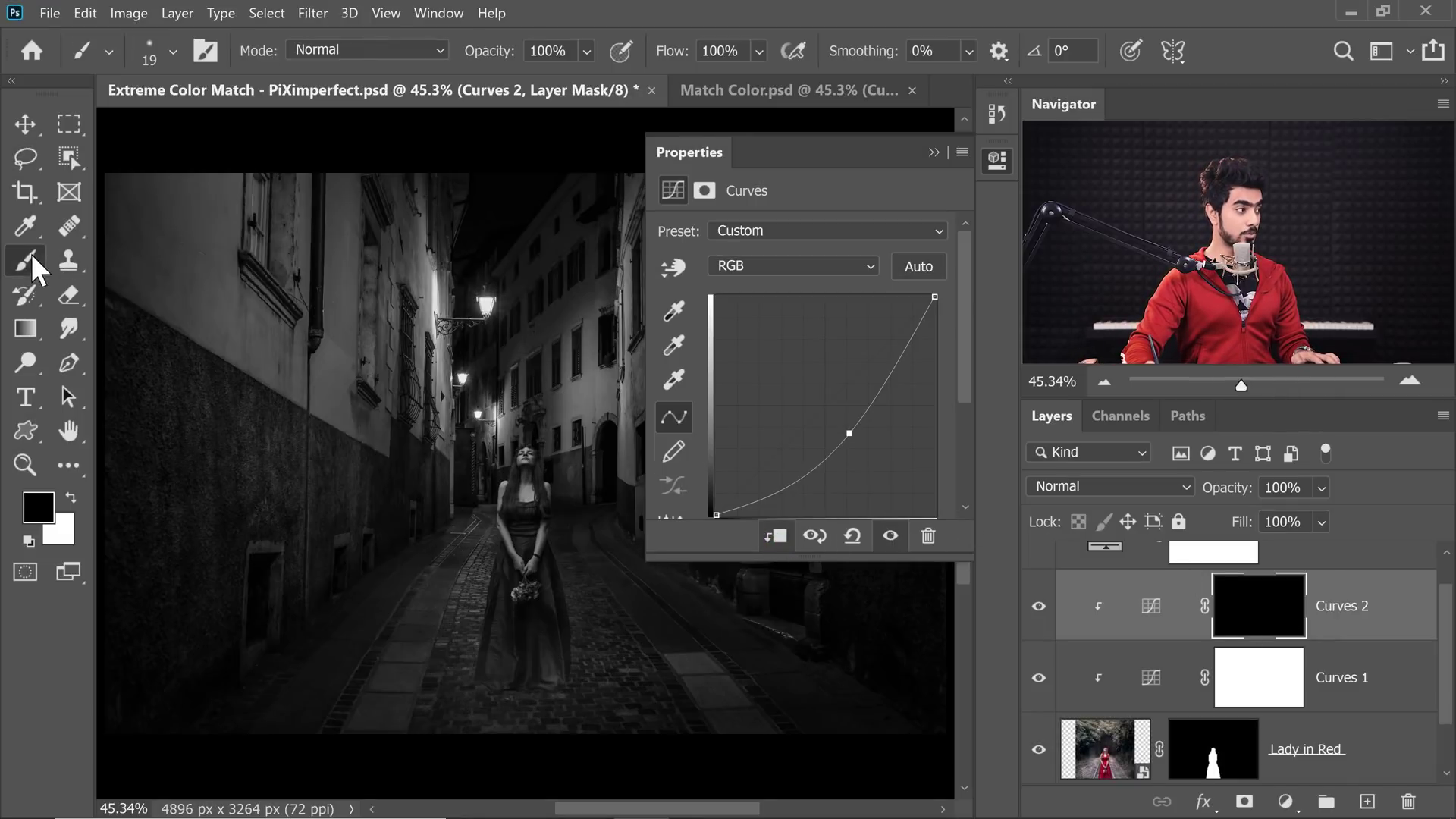
click(172, 50)
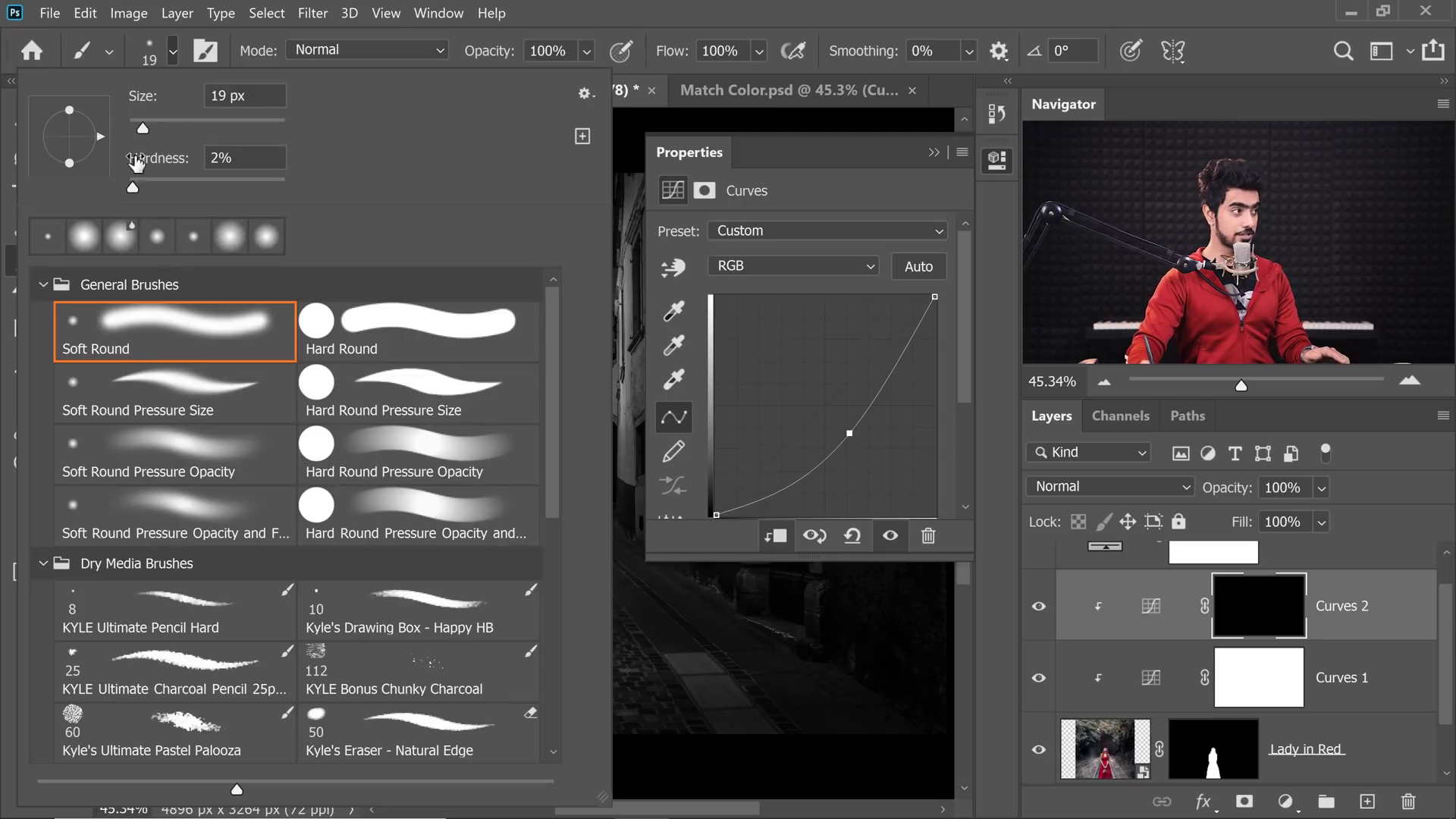
click(173, 53)
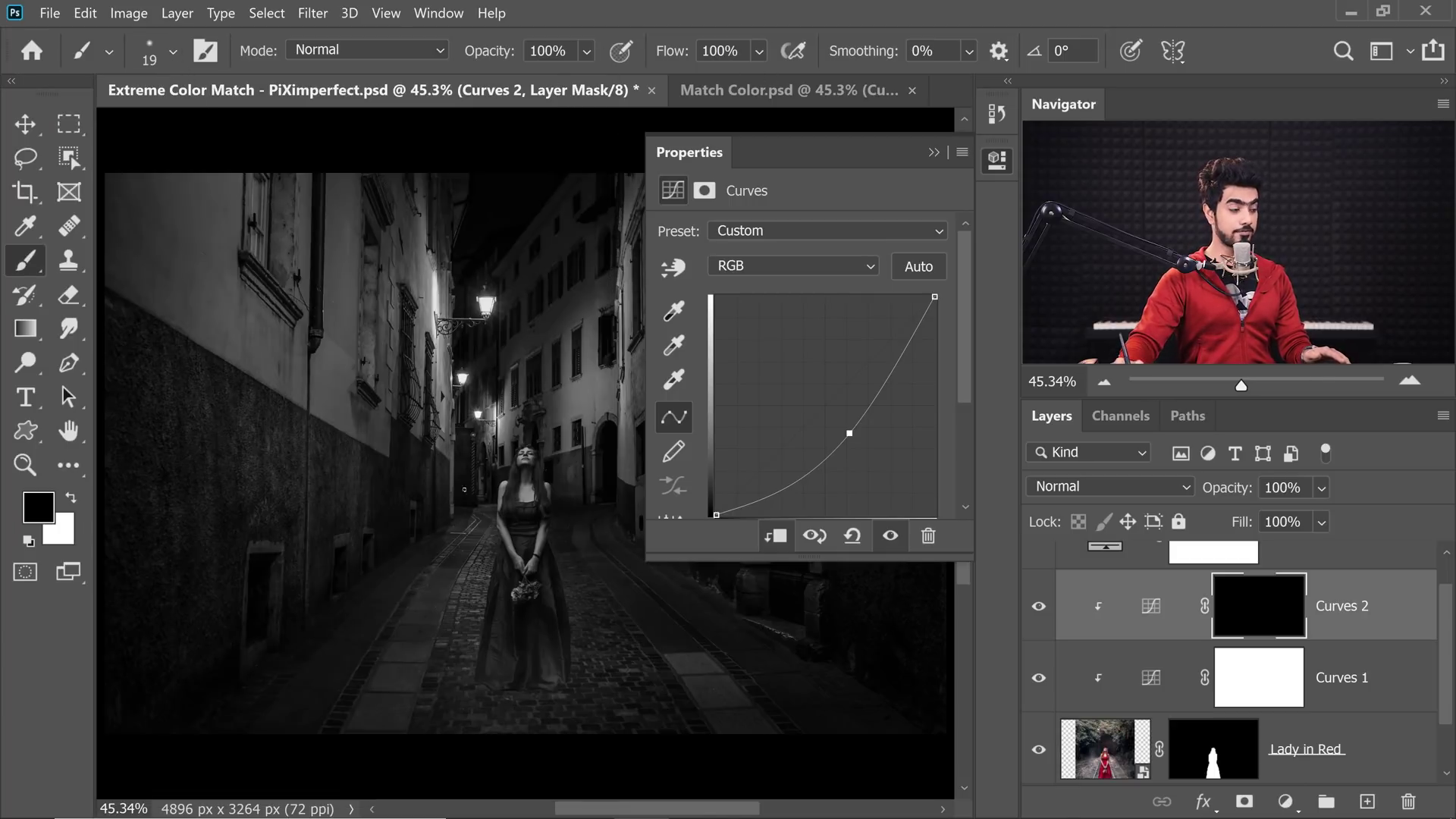
drag(445, 576, 653, 577)
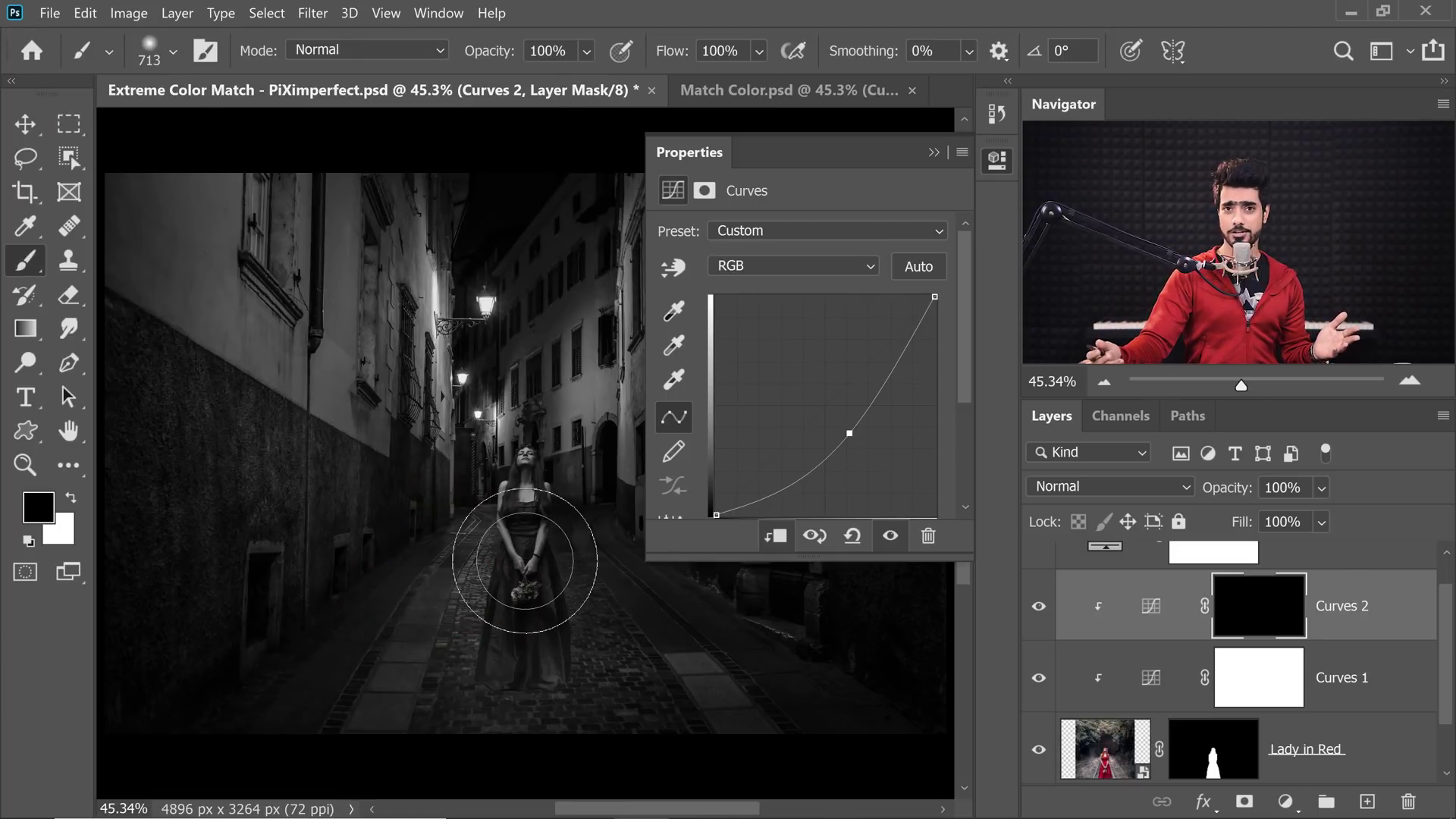
drag(455, 602, 531, 621)
drag(522, 680, 612, 706)
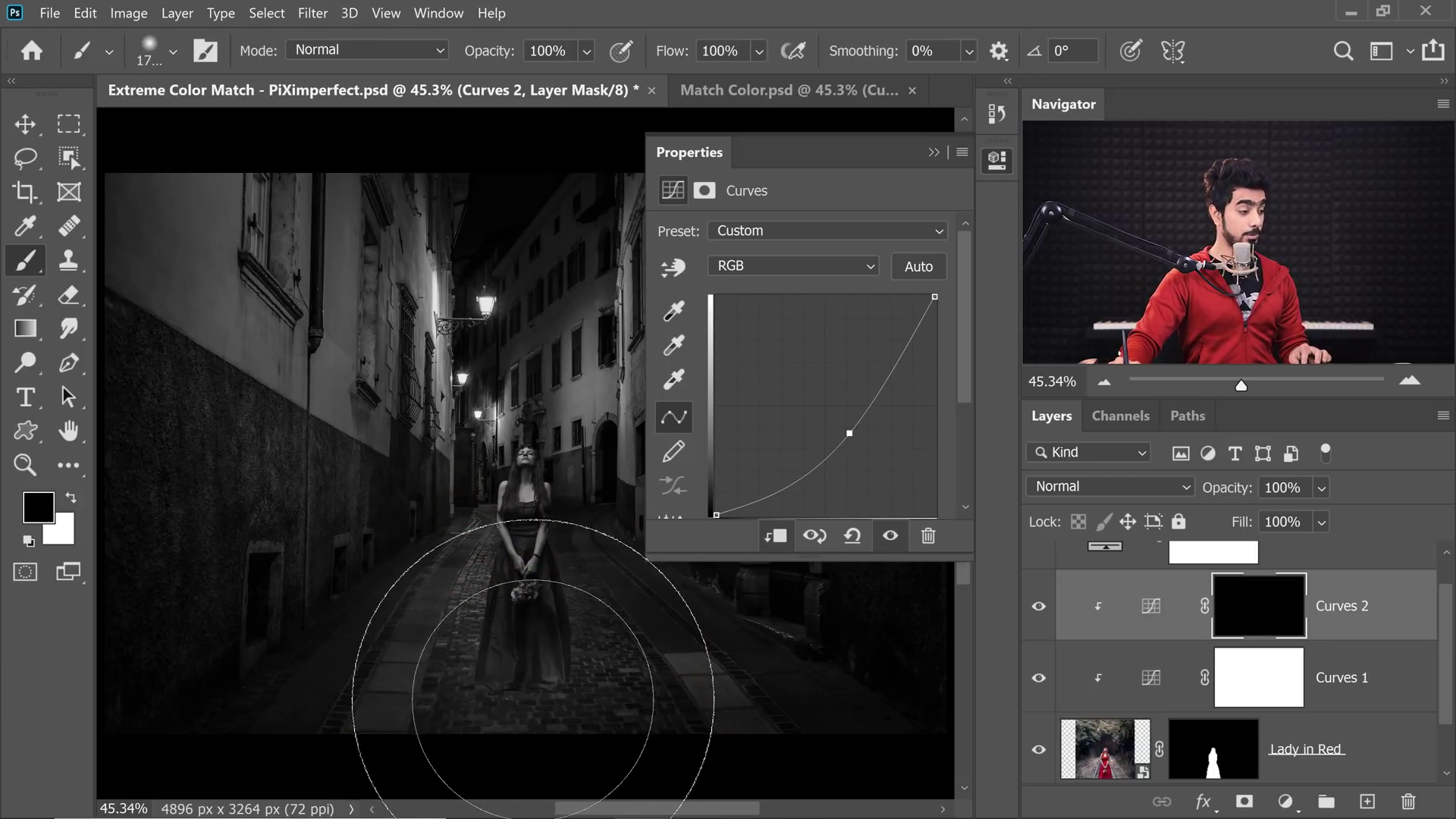
key(x)
click(533, 701)
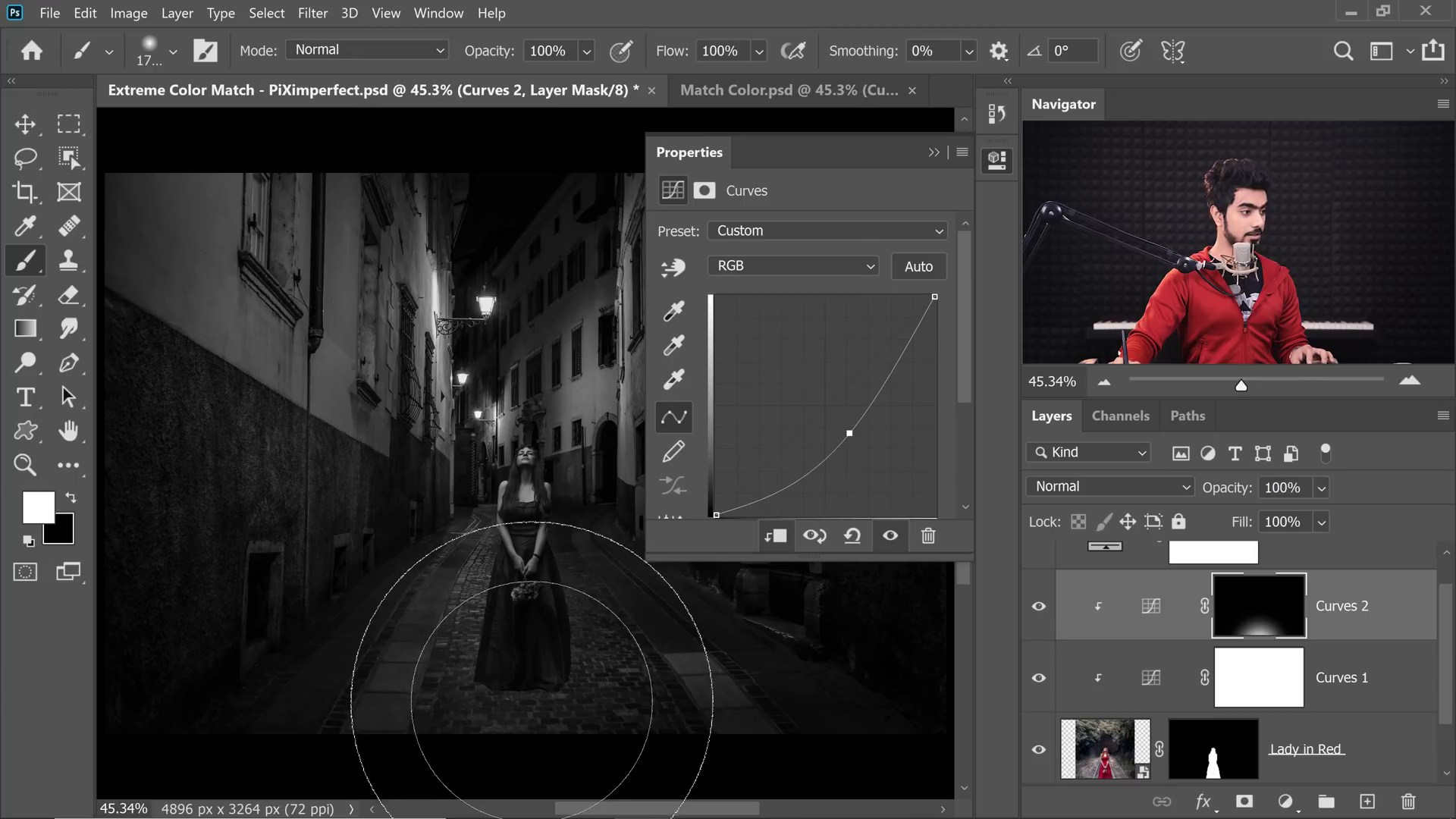
key(ctrl+z)
click(530, 719)
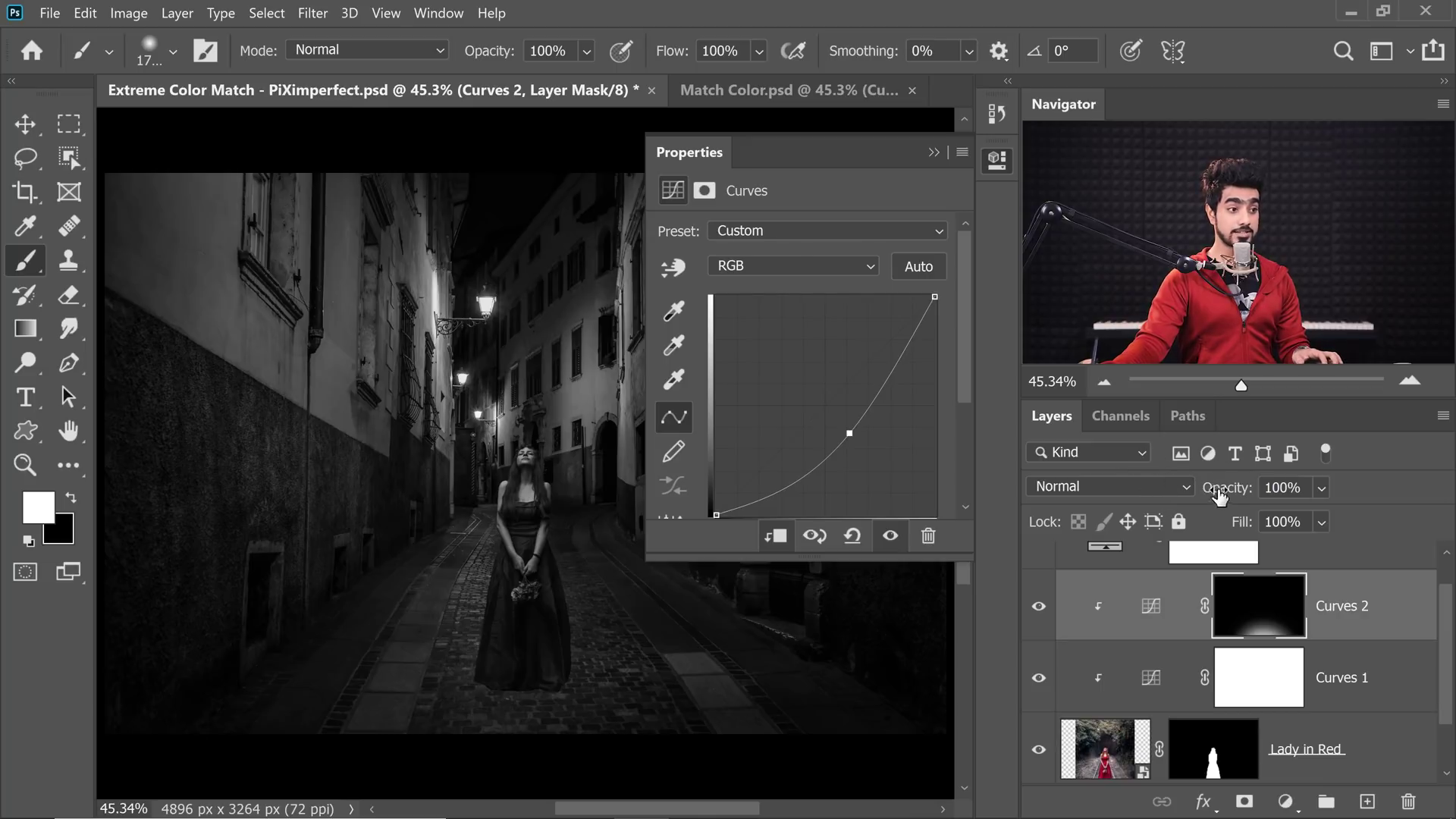
Reduce the Curves 2 layer's opacity to 68% and check the blend of the dress with the street.
drag(1221, 493, 1078, 531)
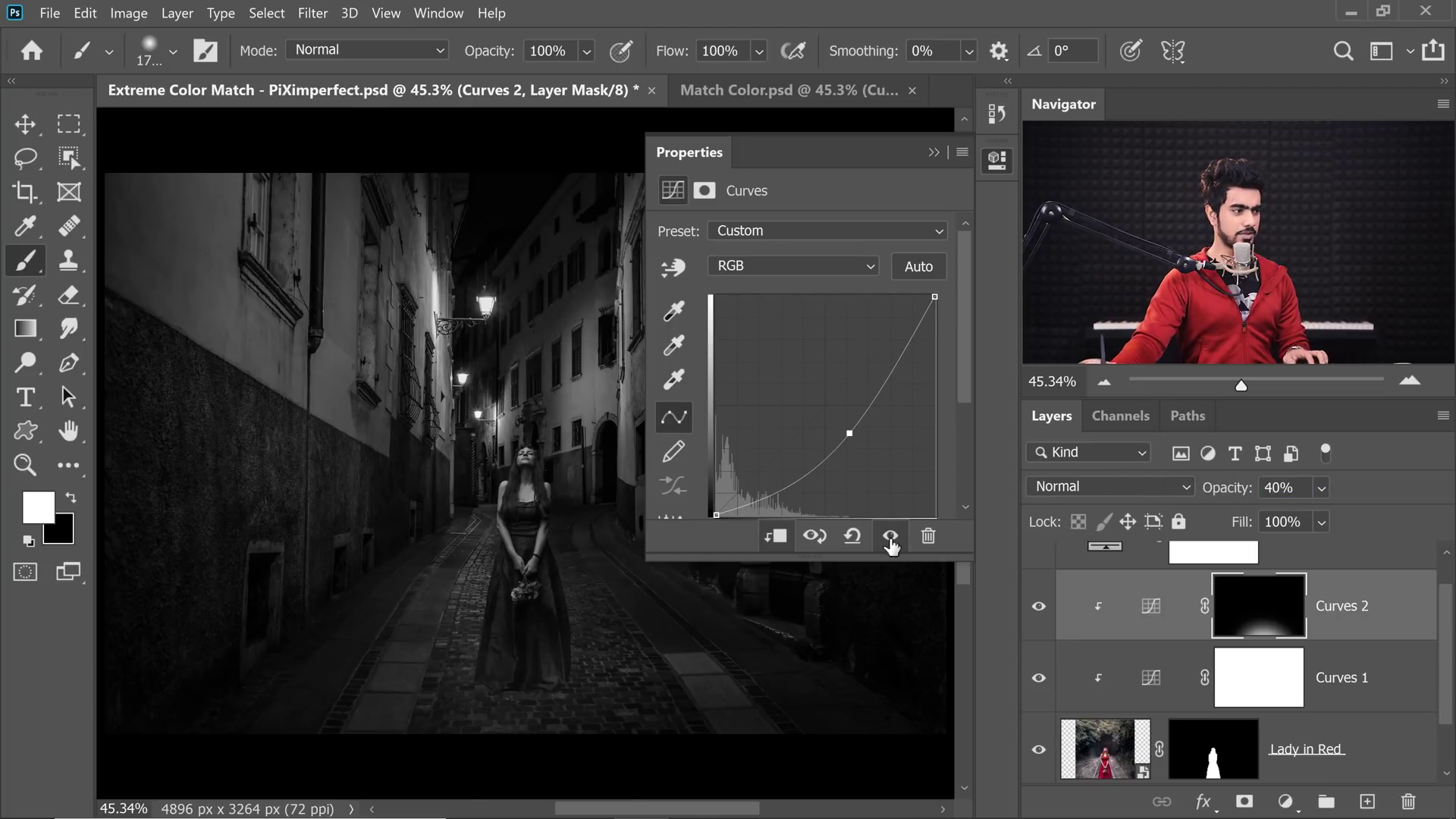
scroll(548, 620, up, 3)
mouse_move(1224, 491)
mouse_down()
mouse_move(1142, 498)
mouse_move(1175, 507)
mouse_up()
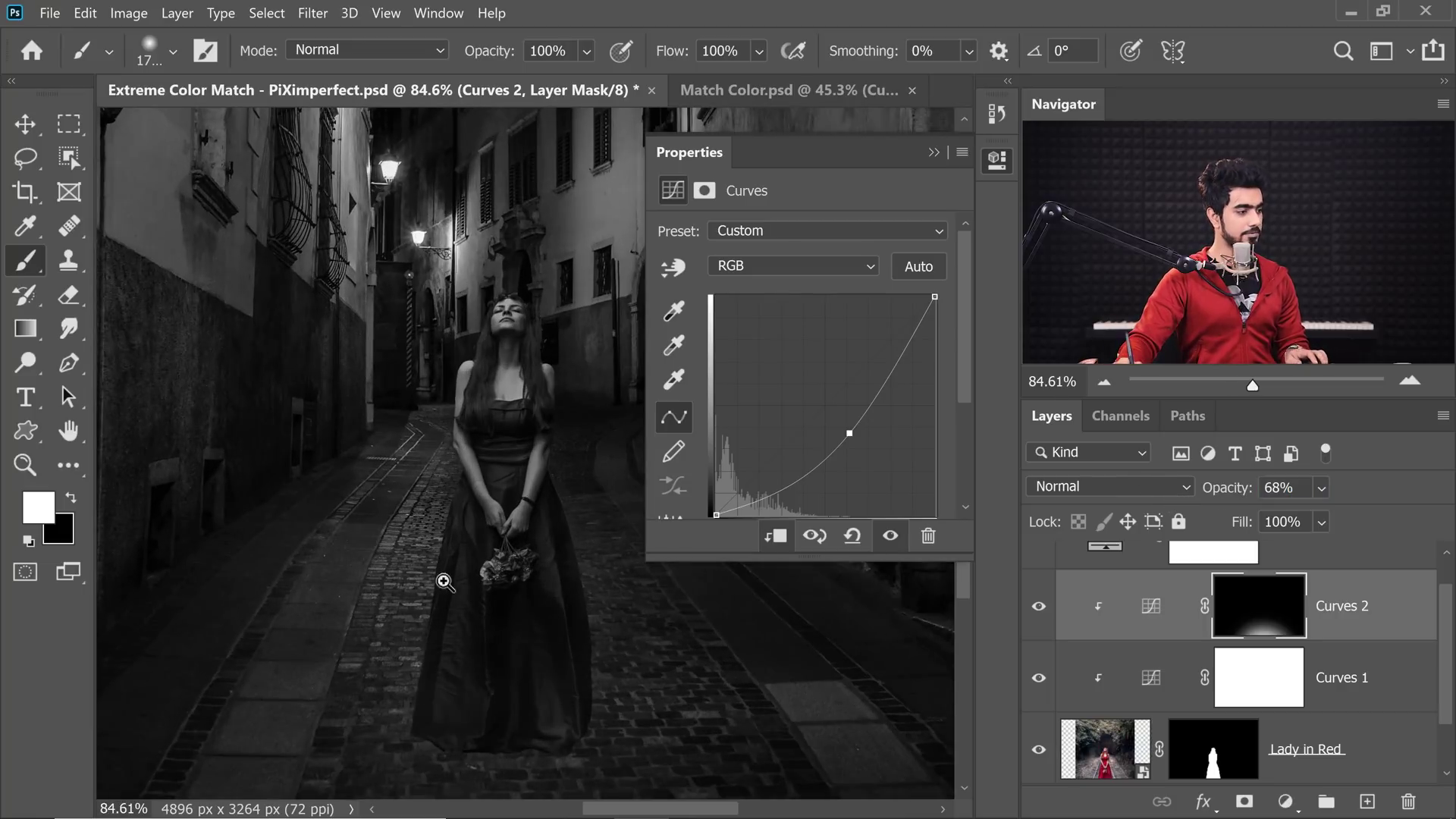
scroll(485, 493, down, 3)
scroll(556, 445, down, 1)
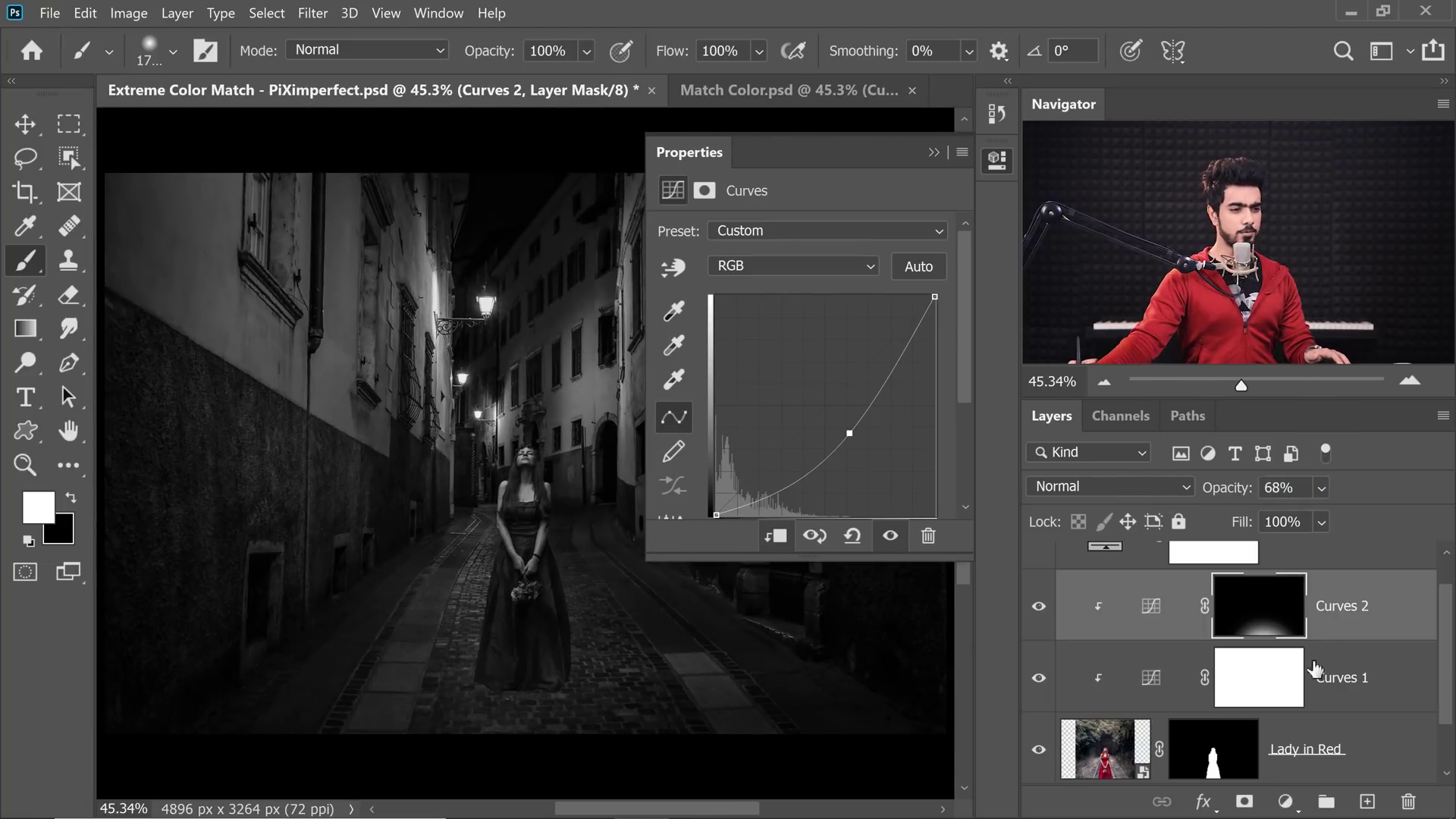
Add a third Curves adjustment above Curves 2 with lowered midtones, invert its mask to black and clip it to the layers below.
click(1285, 802)
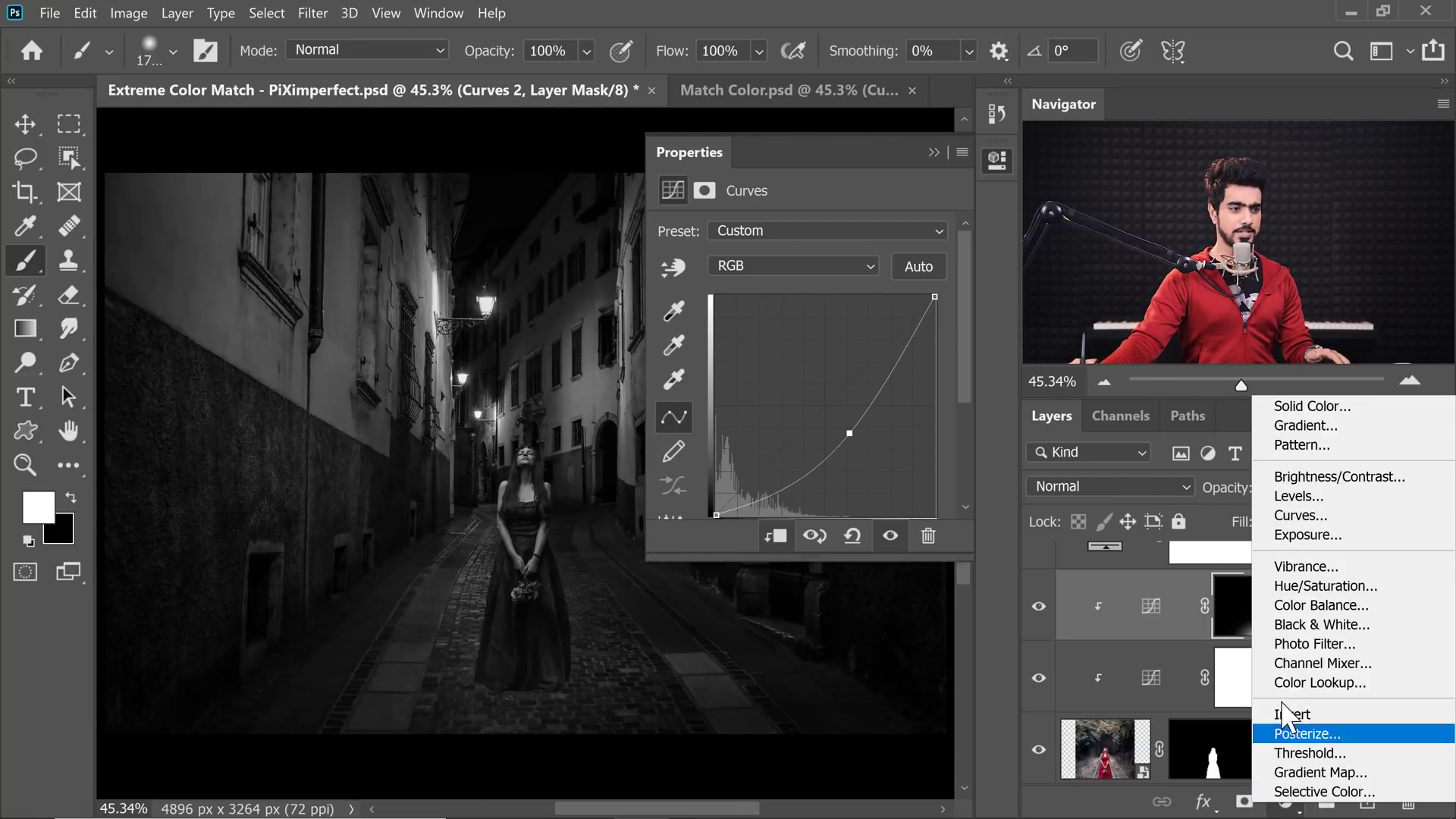
click(1294, 517)
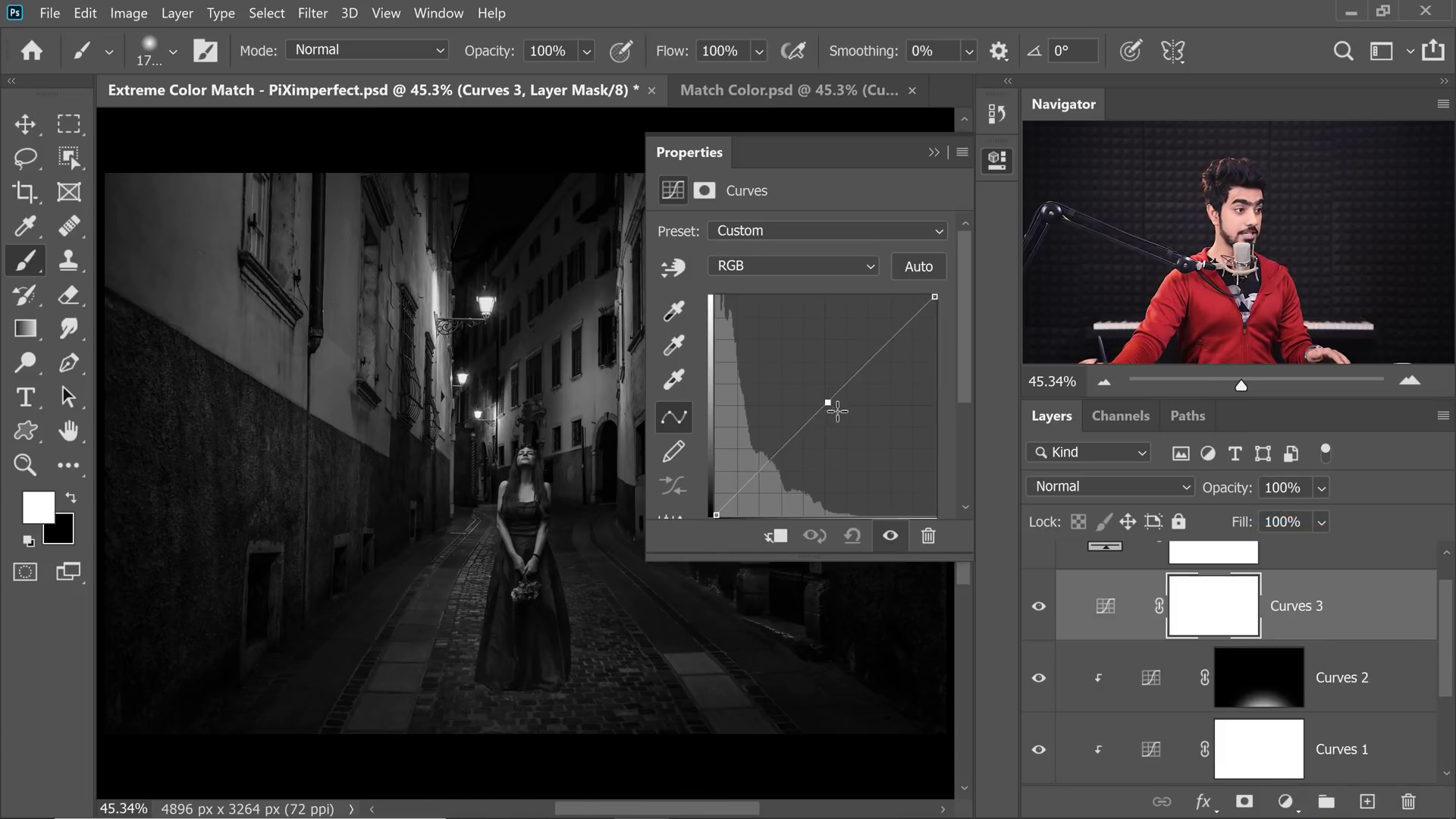
drag(837, 412, 857, 436)
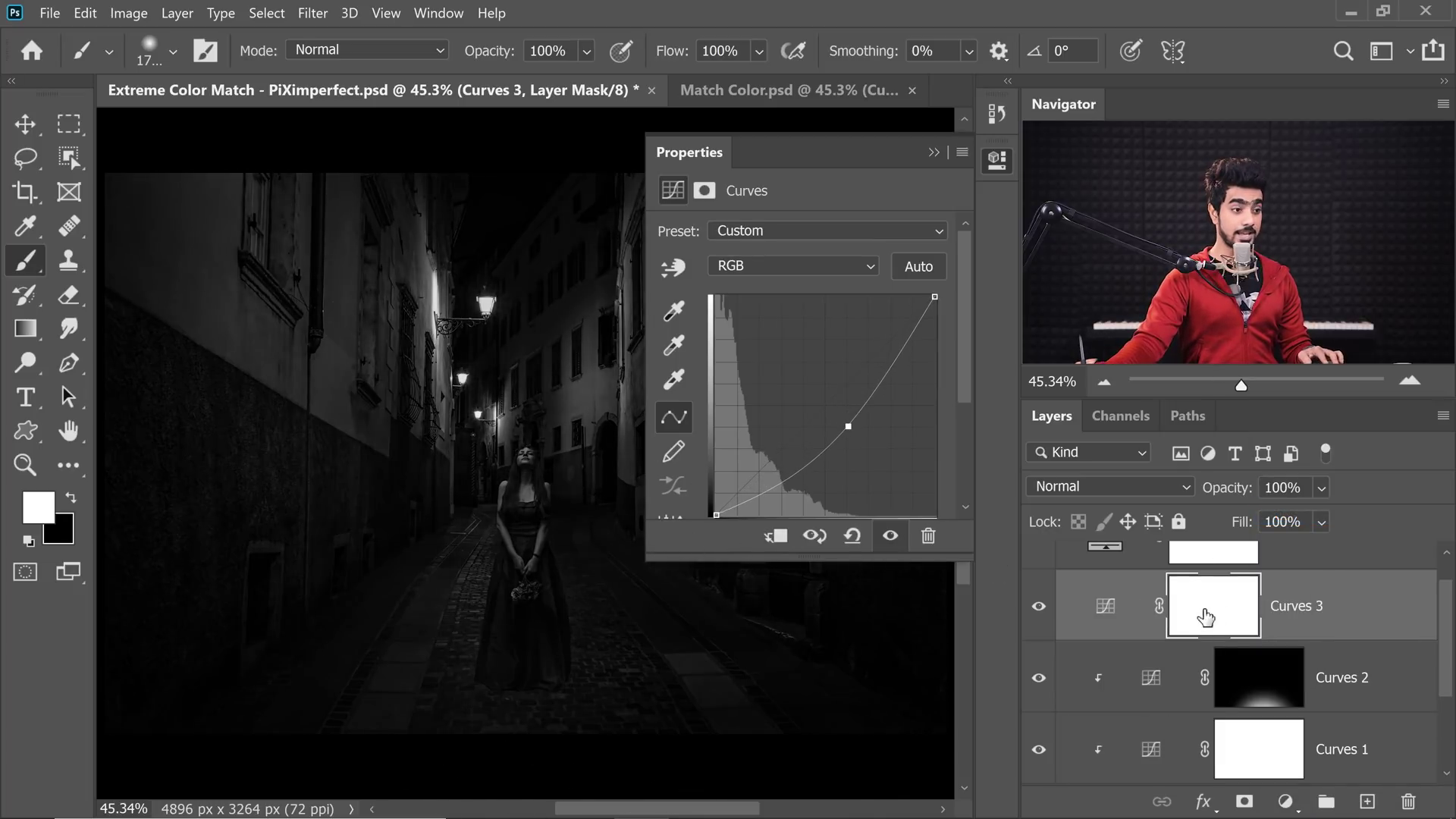
key(ctrl+i)
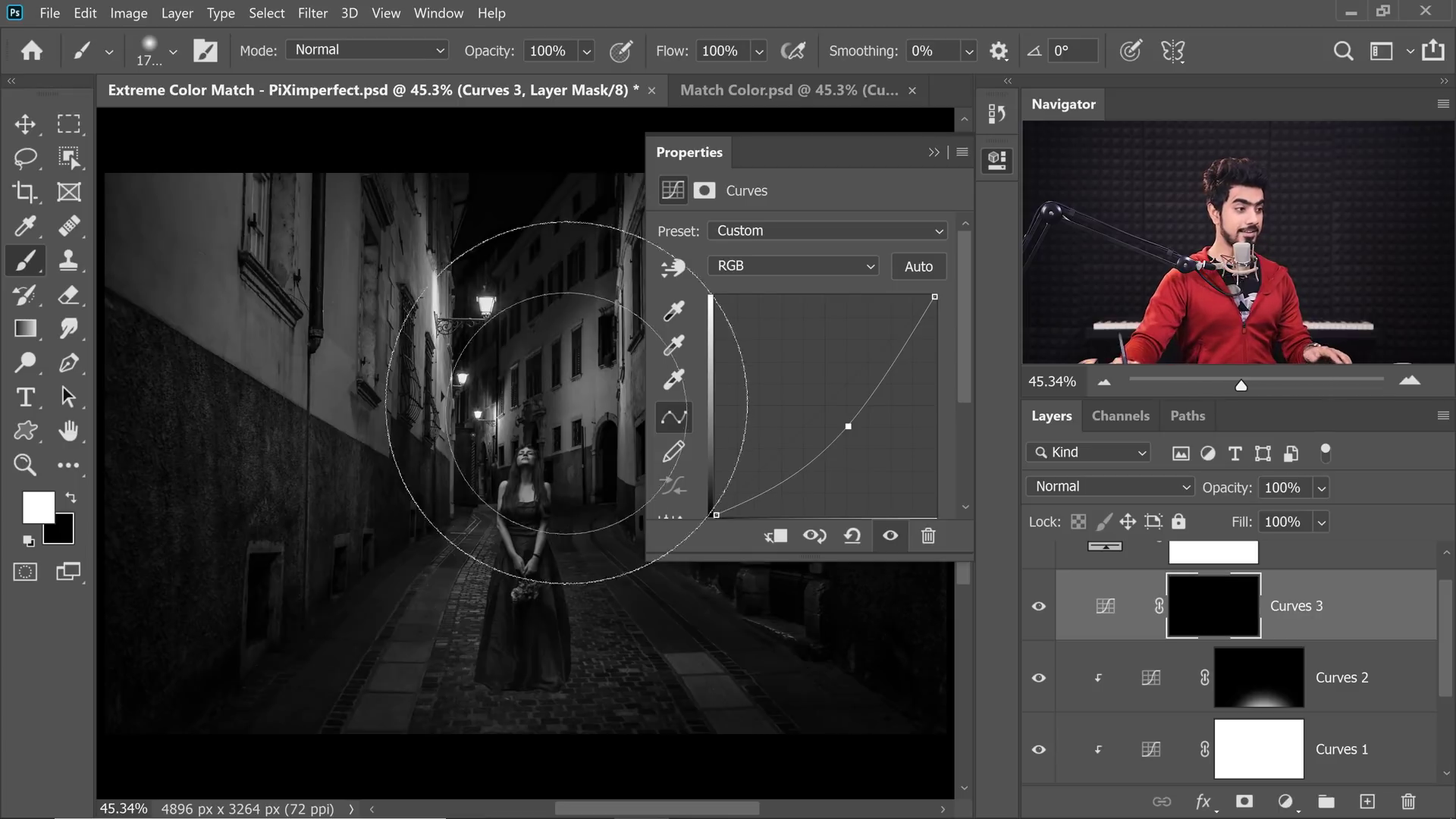
click(775, 539)
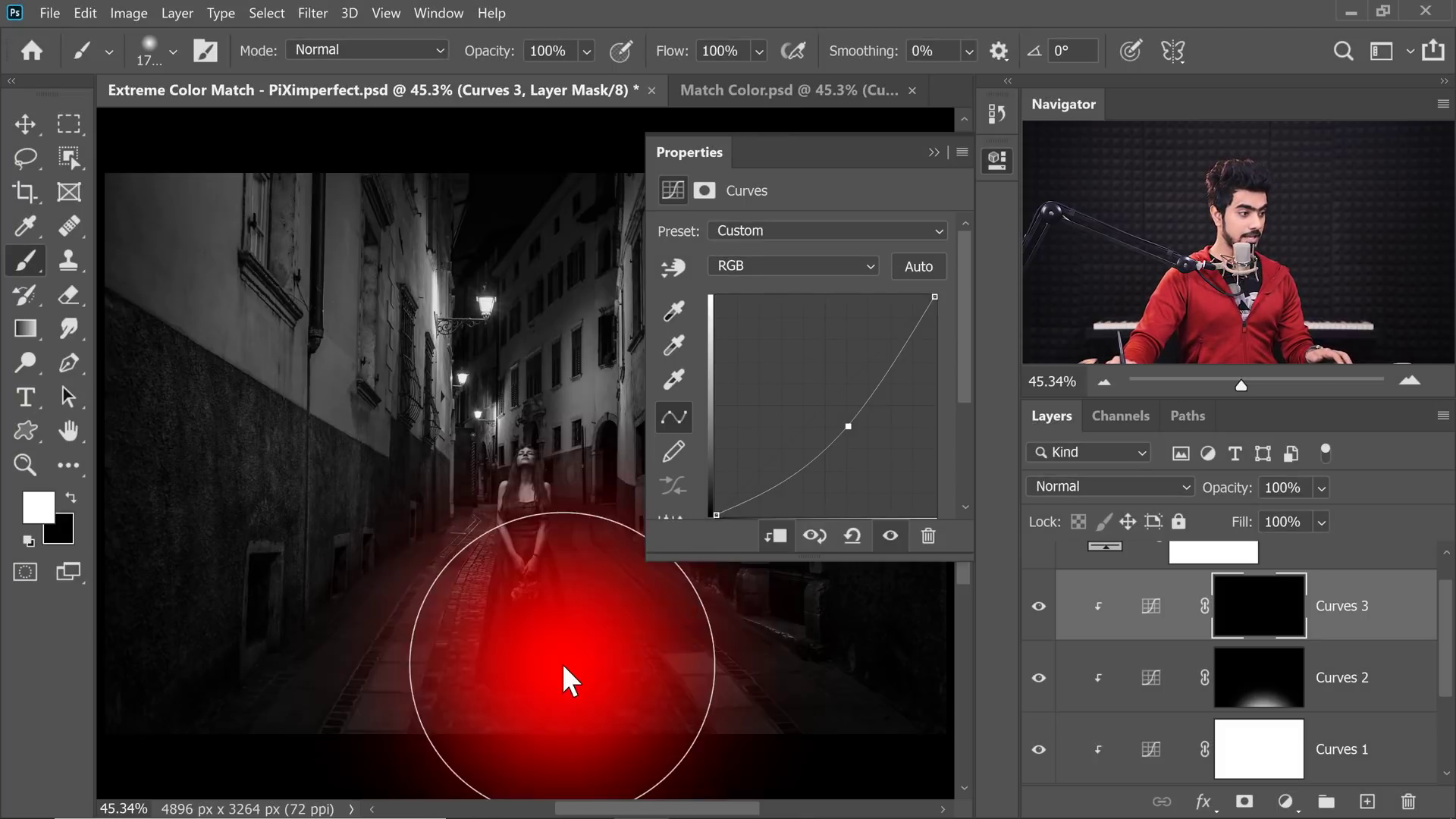
Resize the soft brush and dab white on the Curves 3 mask along the hem of the dress.
drag(562, 666, 472, 658)
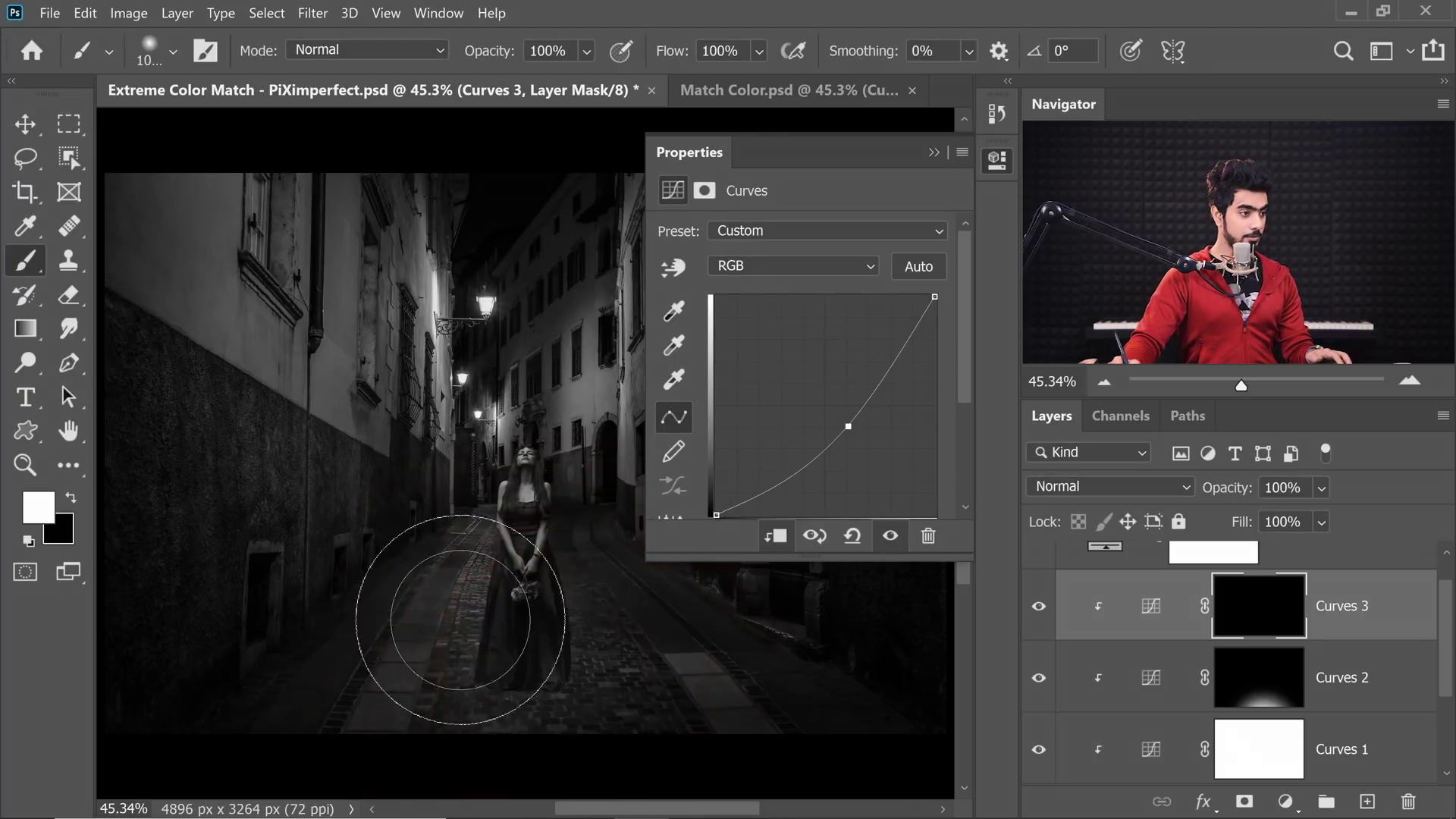
mouse_move(592, 691)
mouse_down()
mouse_move(502, 689)
mouse_move(652, 668)
mouse_up()
click(561, 733)
click(582, 730)
Set the Curves 3 layer's opacity to 40%.
drag(1228, 491, 1033, 507)
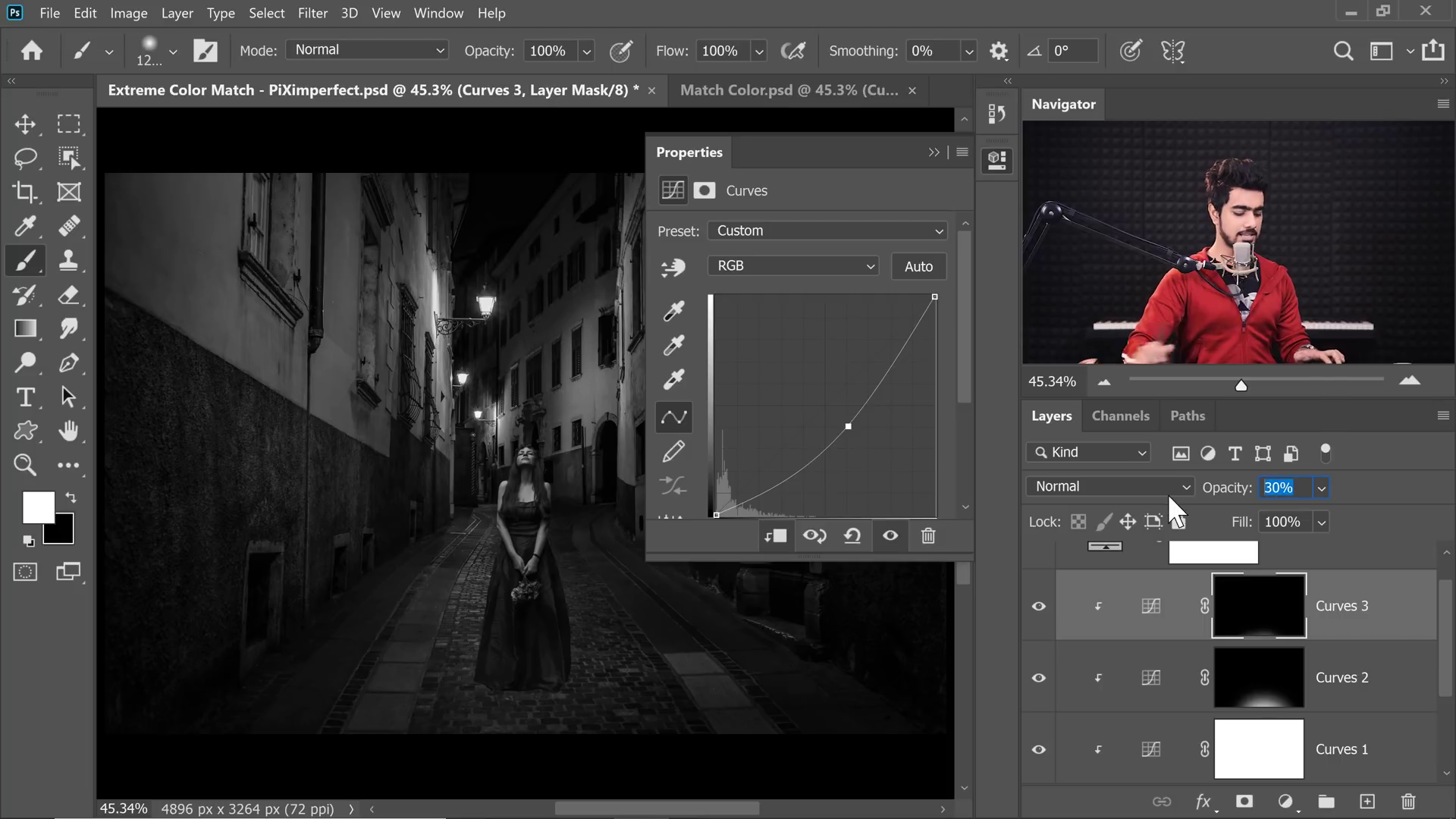
text(40)
key(Return)
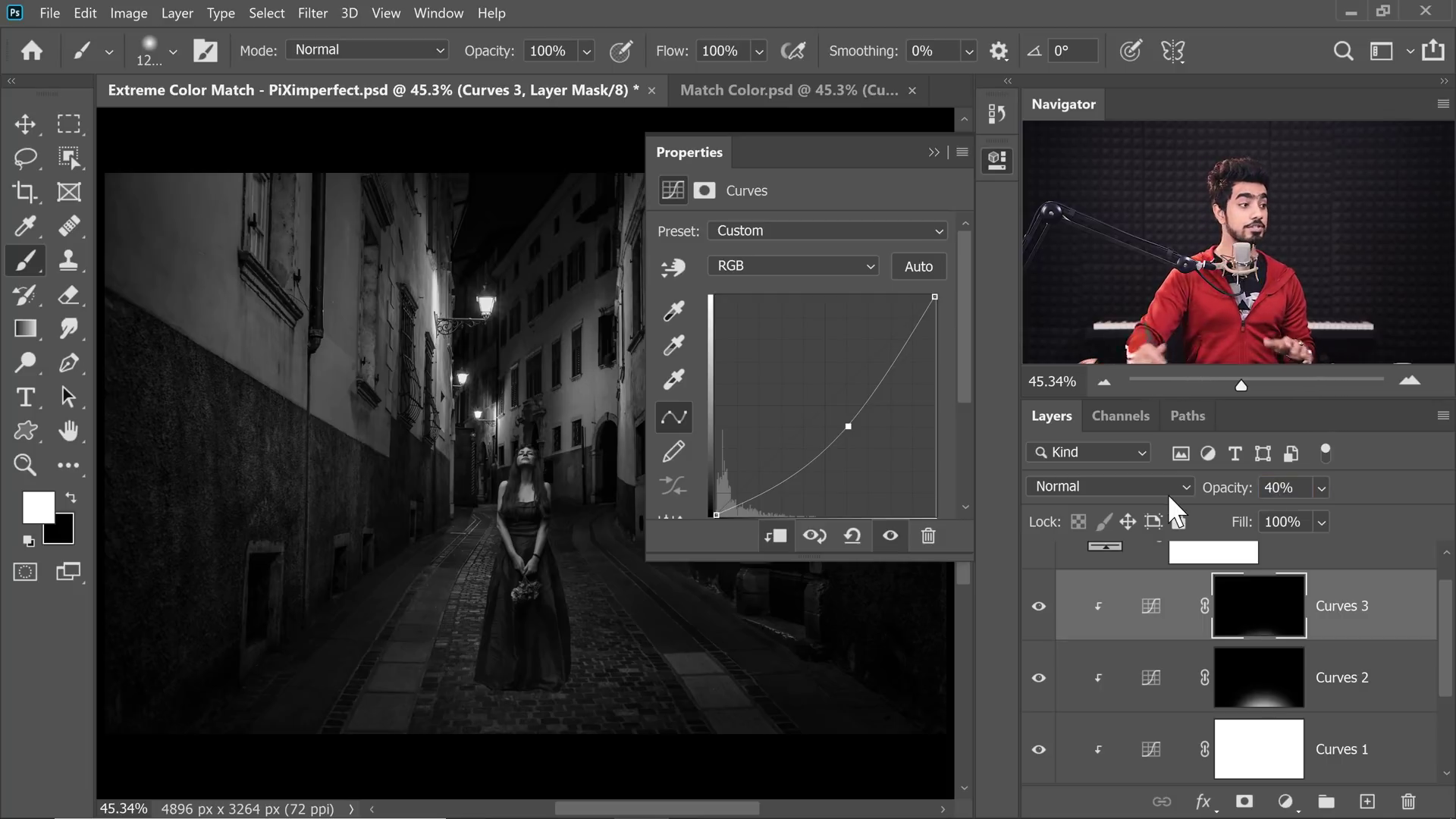
click(934, 152)
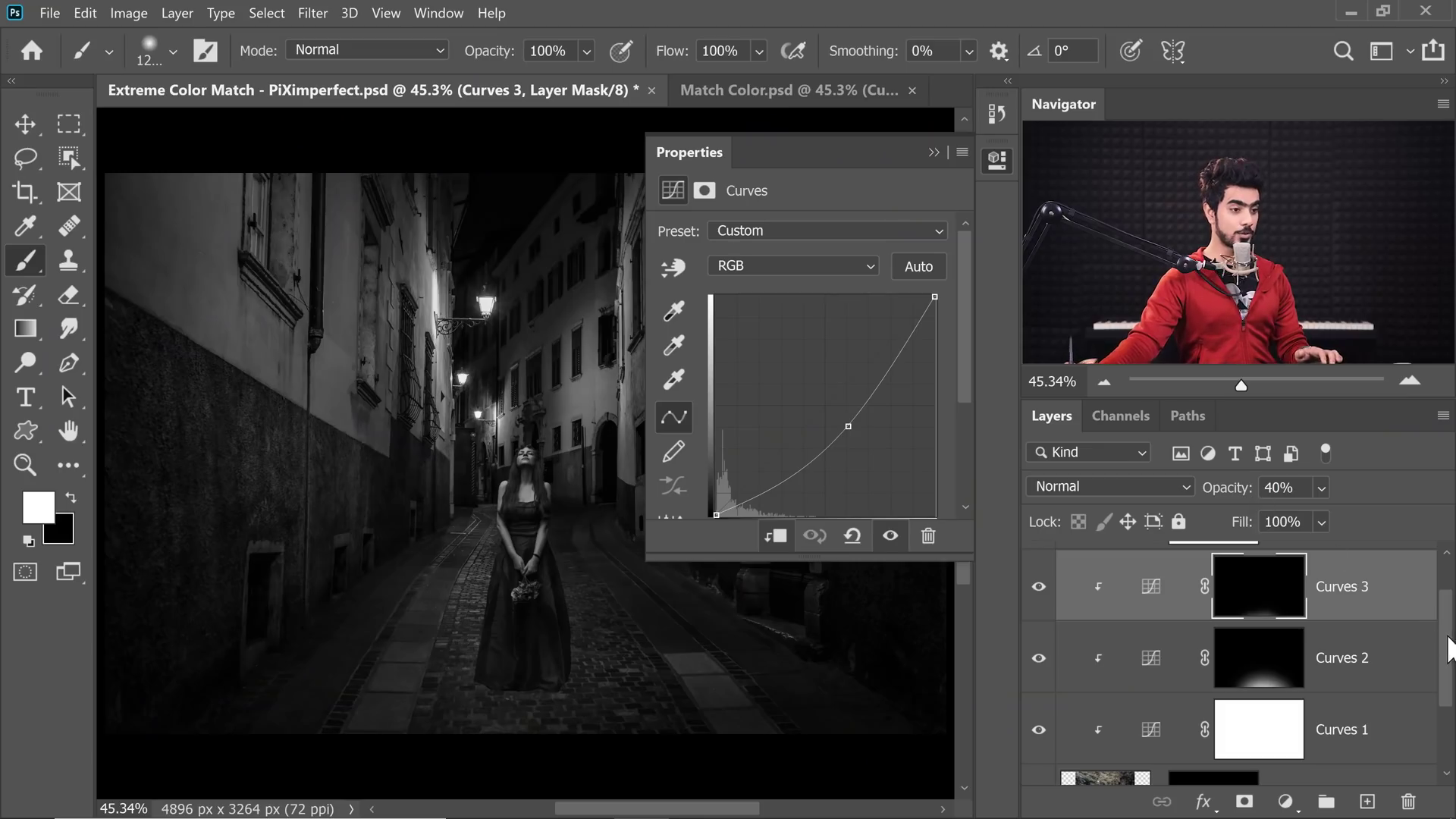
Hide the Color Fill 1 layer to bring back the colours and make the Curves 3 adjustment active.
drag(1450, 648, 1448, 588)
click(1039, 577)
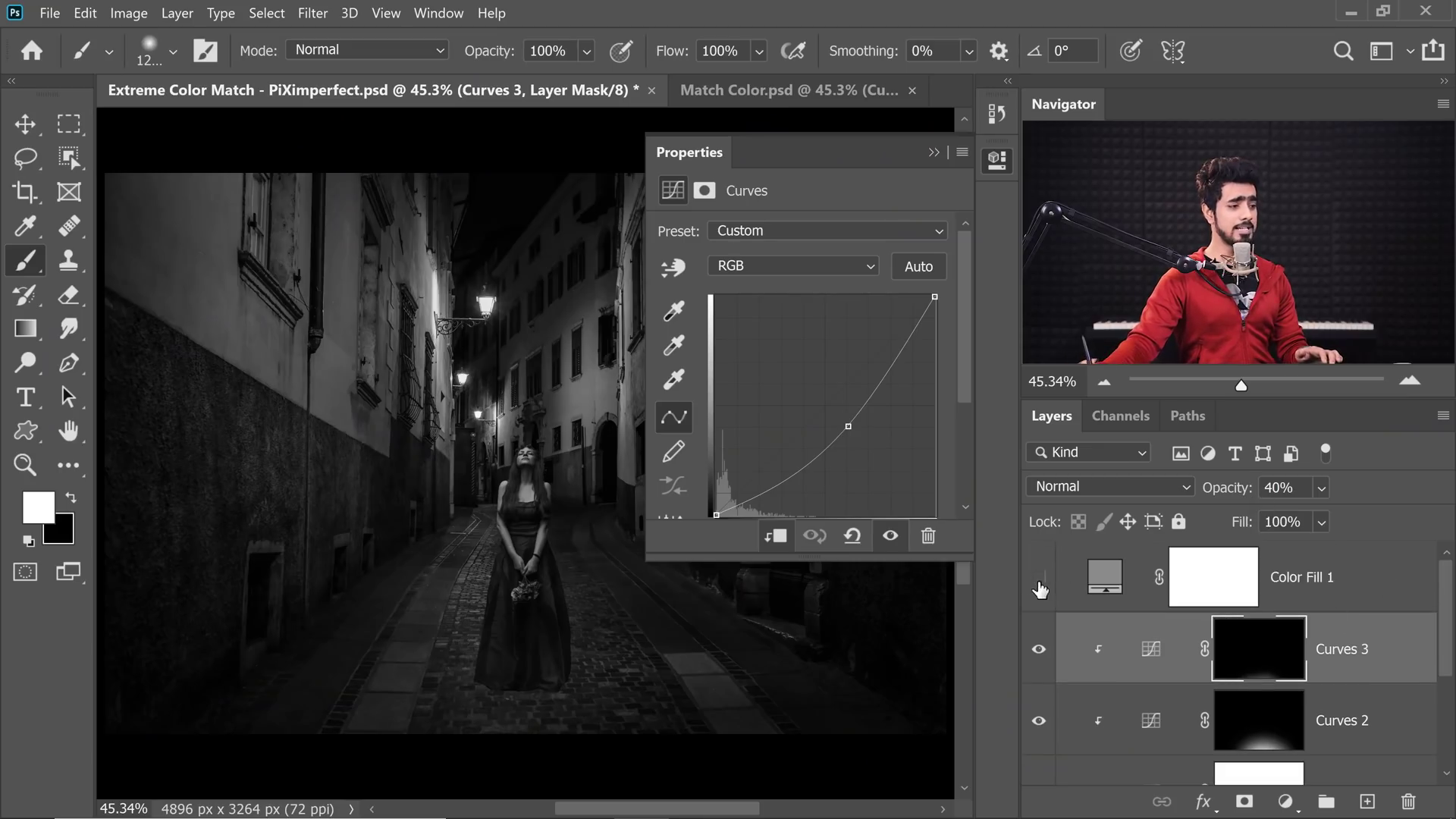
click(1164, 662)
scroll(1164, 661, down, 1)
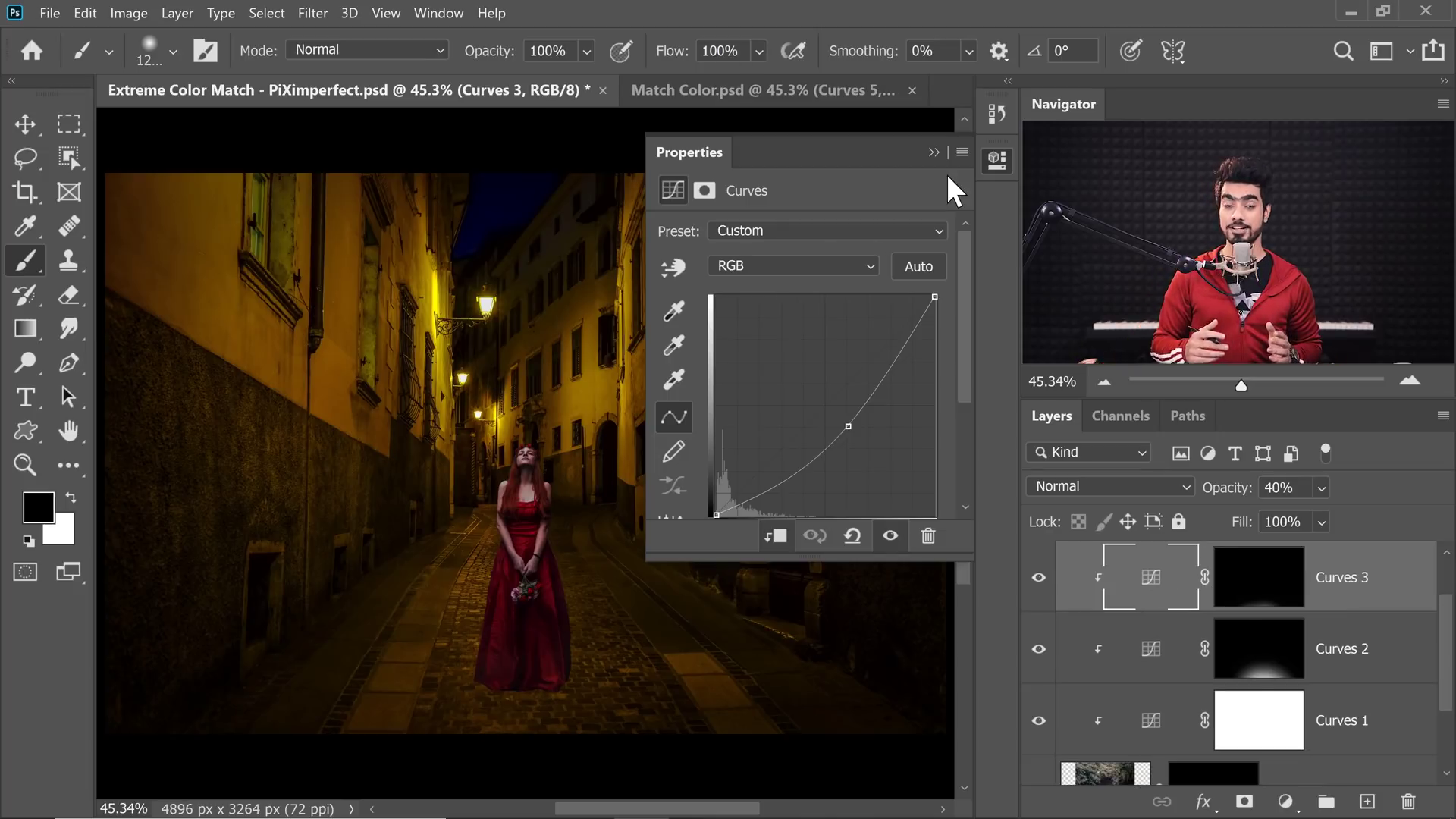
click(933, 152)
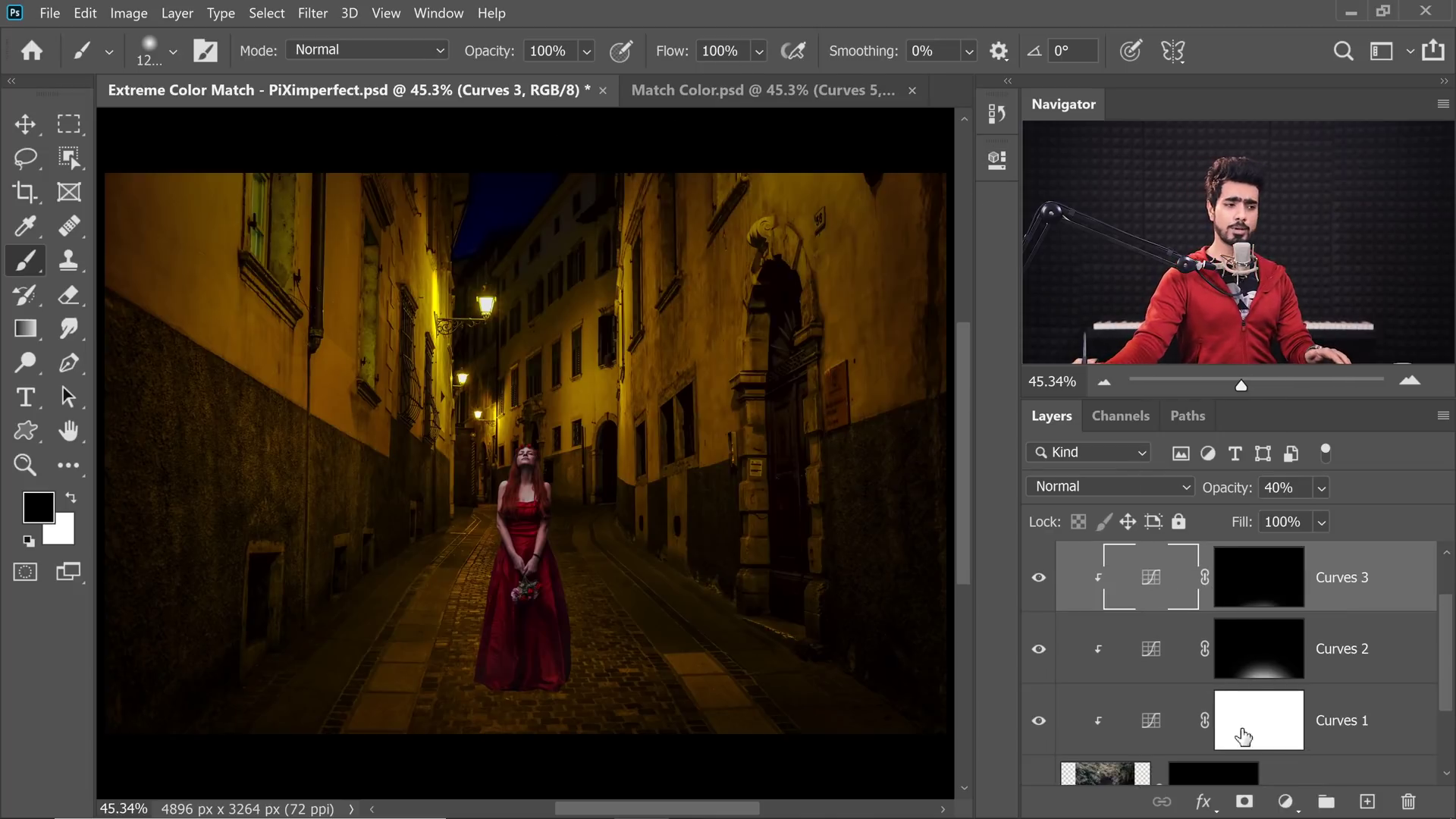
Add a new Curves adjustment above Curves 3 and enlarge its properties to show the whole graph.
click(1285, 801)
click(1289, 522)
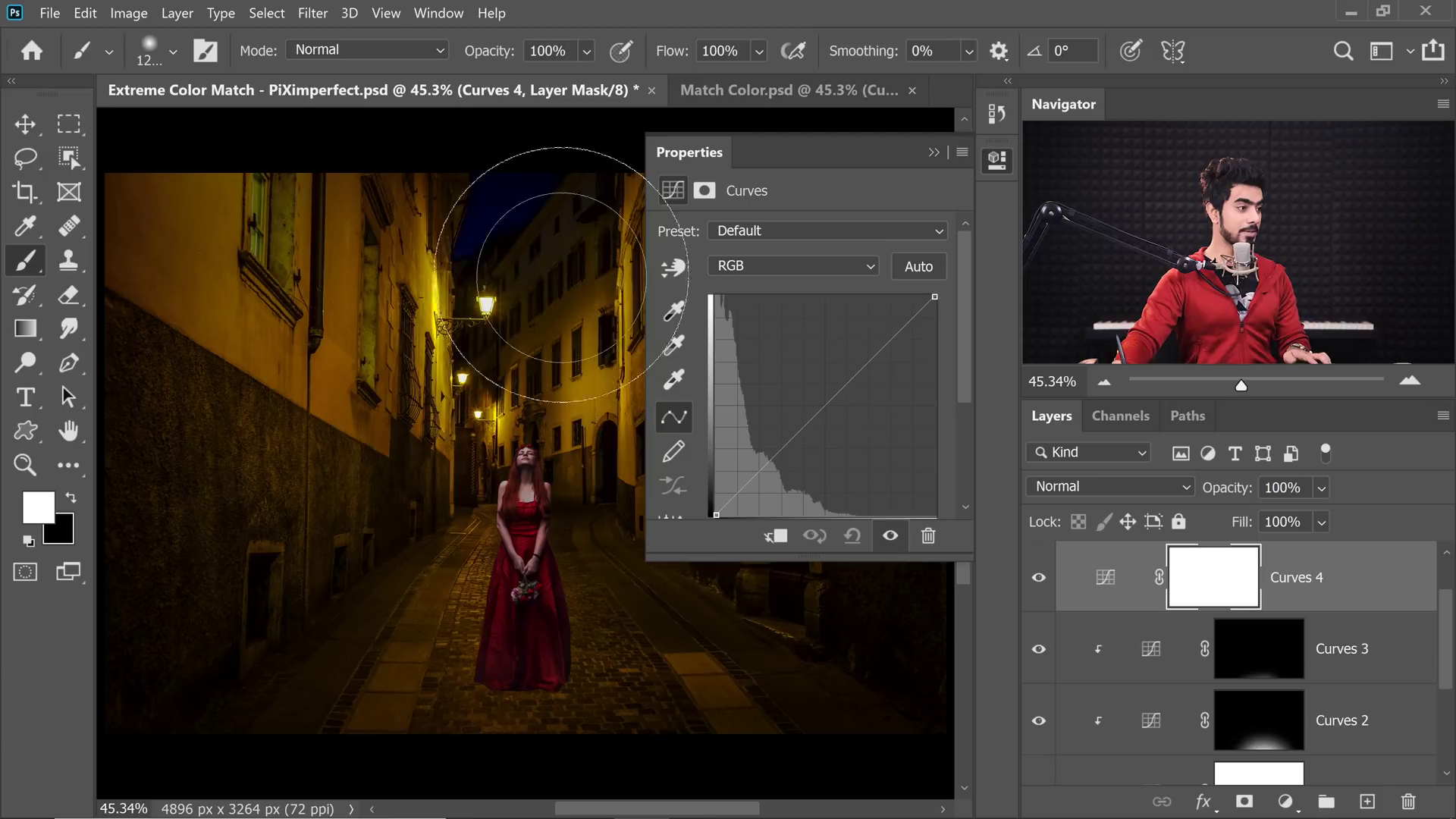
drag(511, 301, 599, 303)
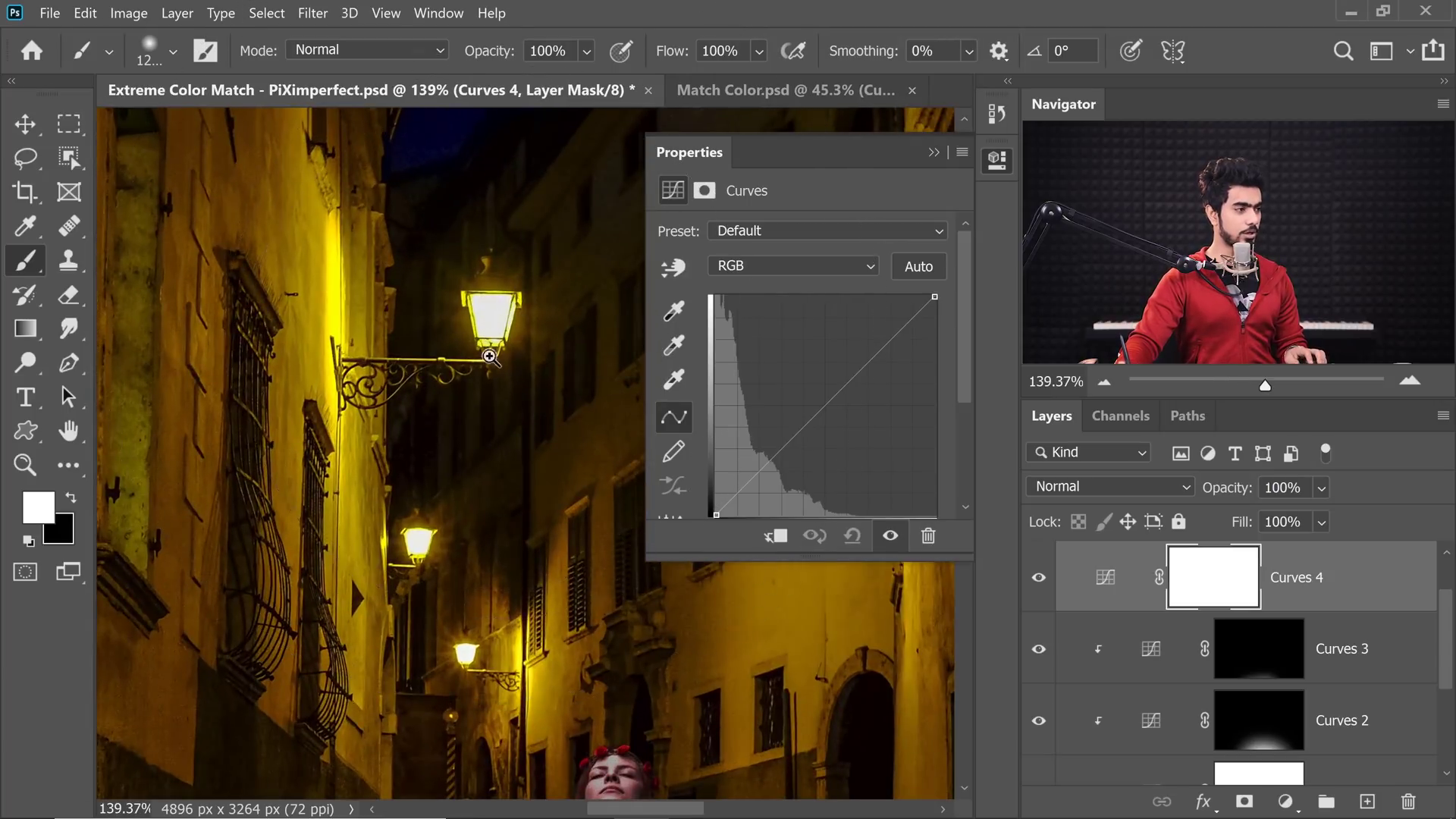
drag(599, 356, 438, 383)
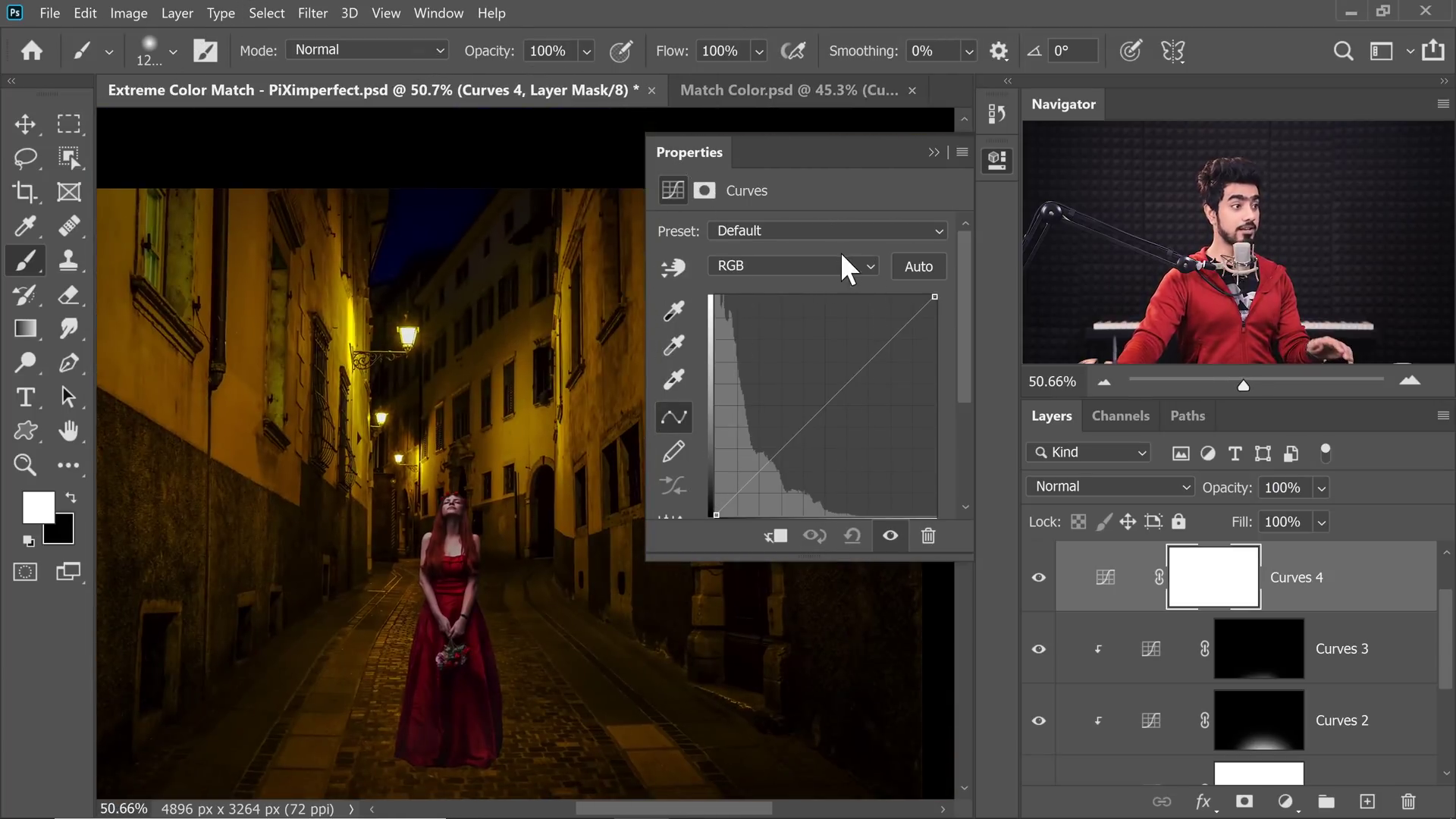
drag(832, 562, 840, 633)
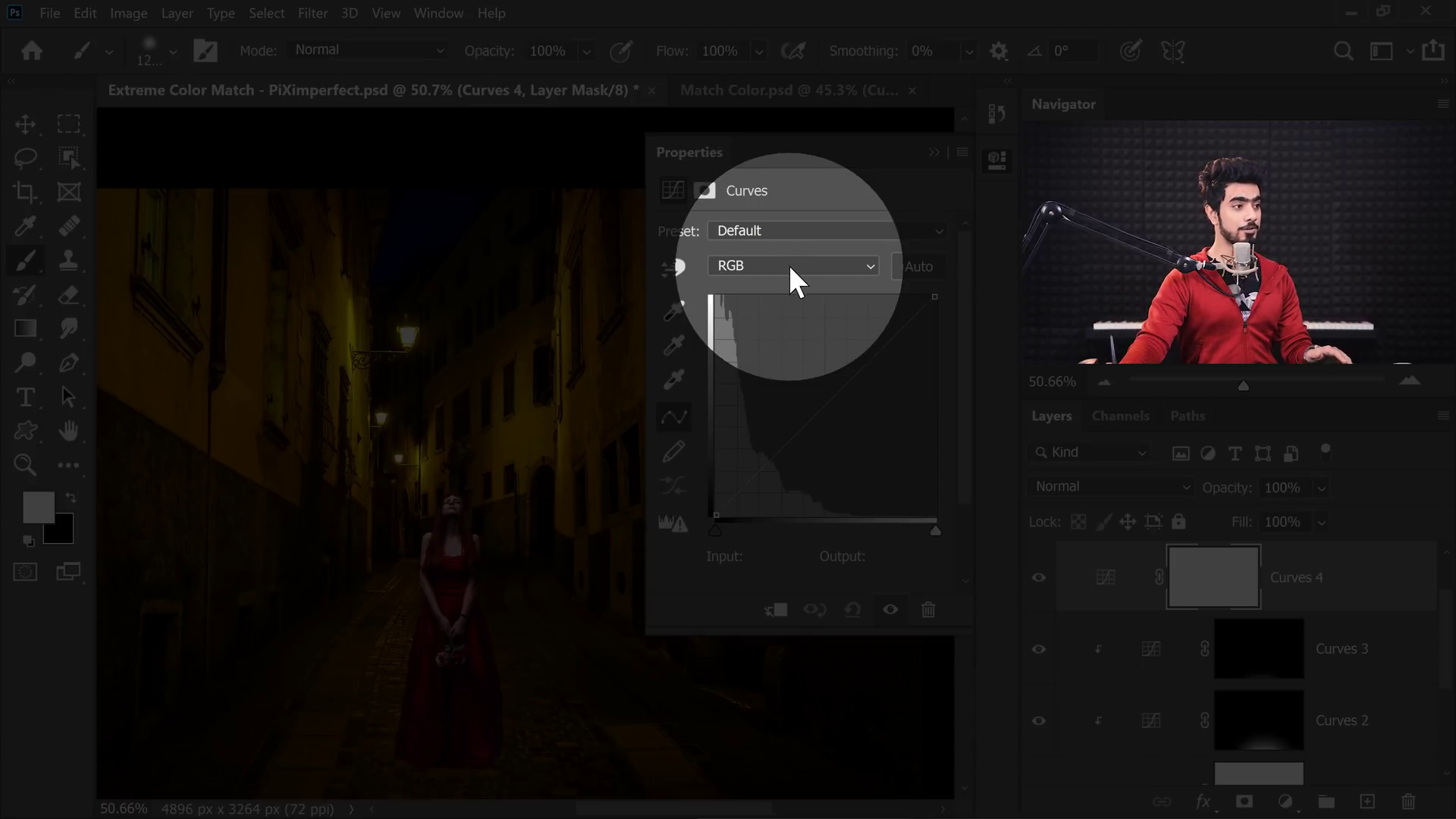
Lower the white end of the Blue curve to output 171 and clip the new Curves adjustment to the layers below.
click(788, 265)
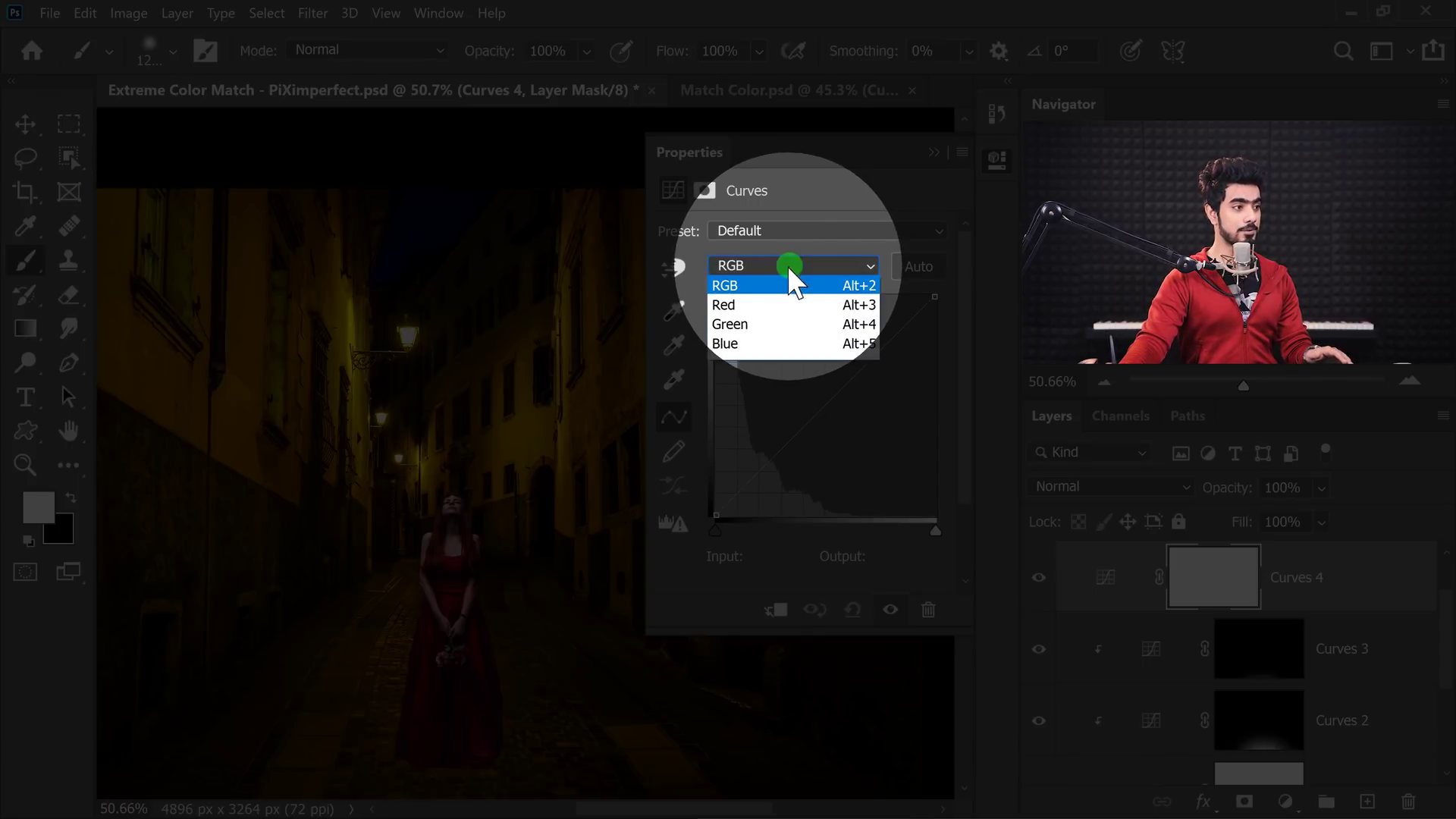
click(741, 345)
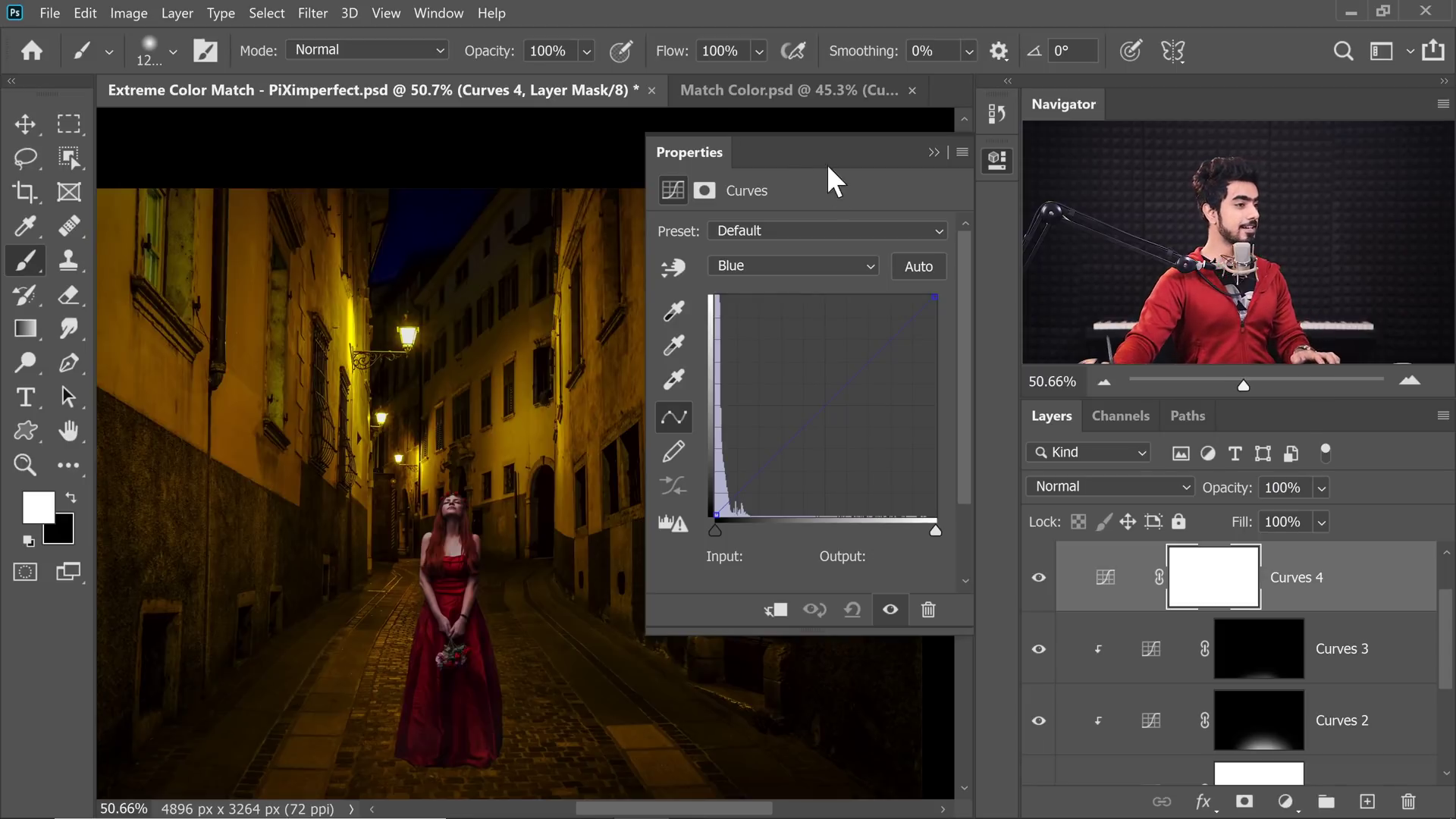
drag(933, 300, 935, 368)
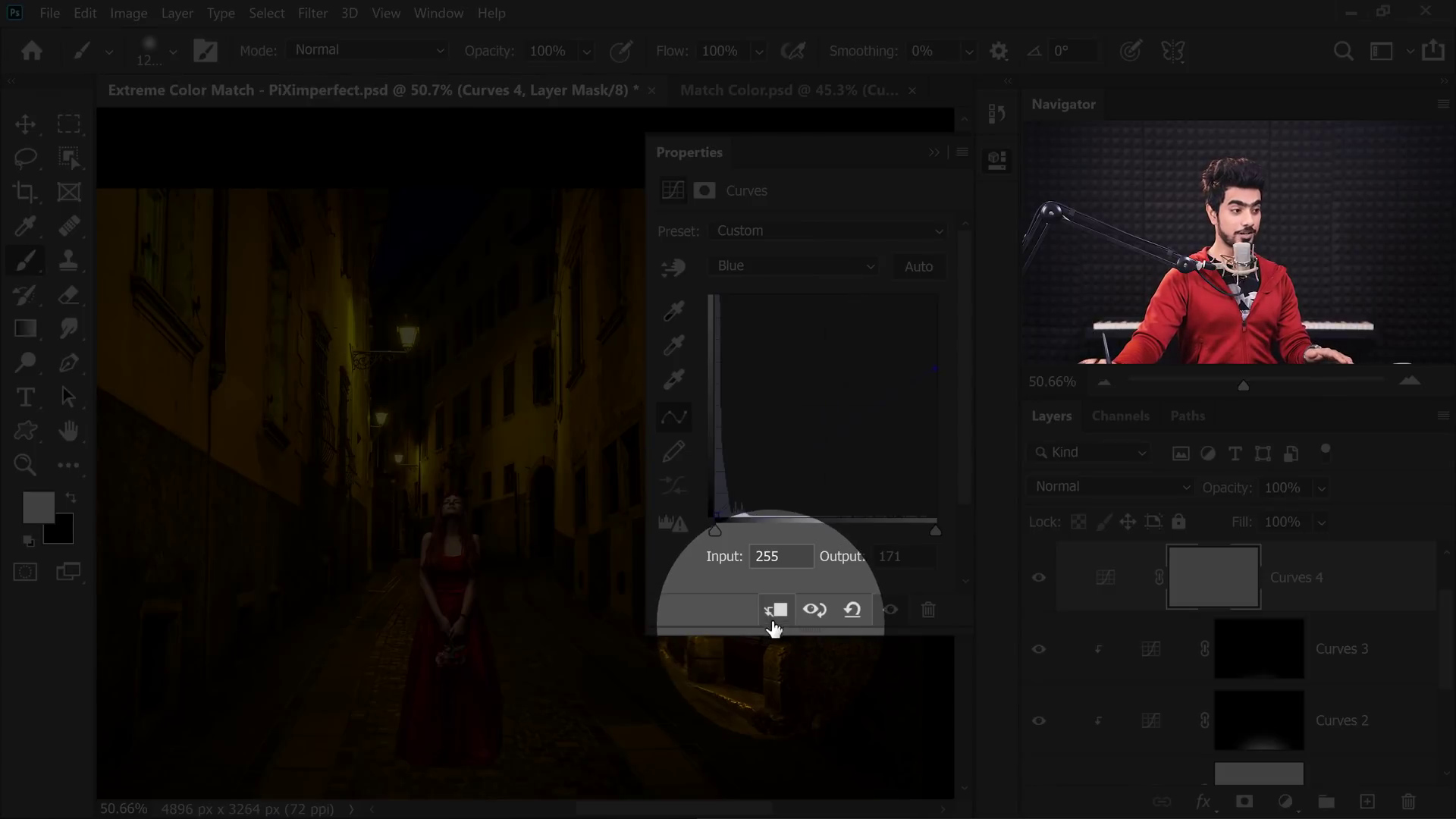
click(775, 610)
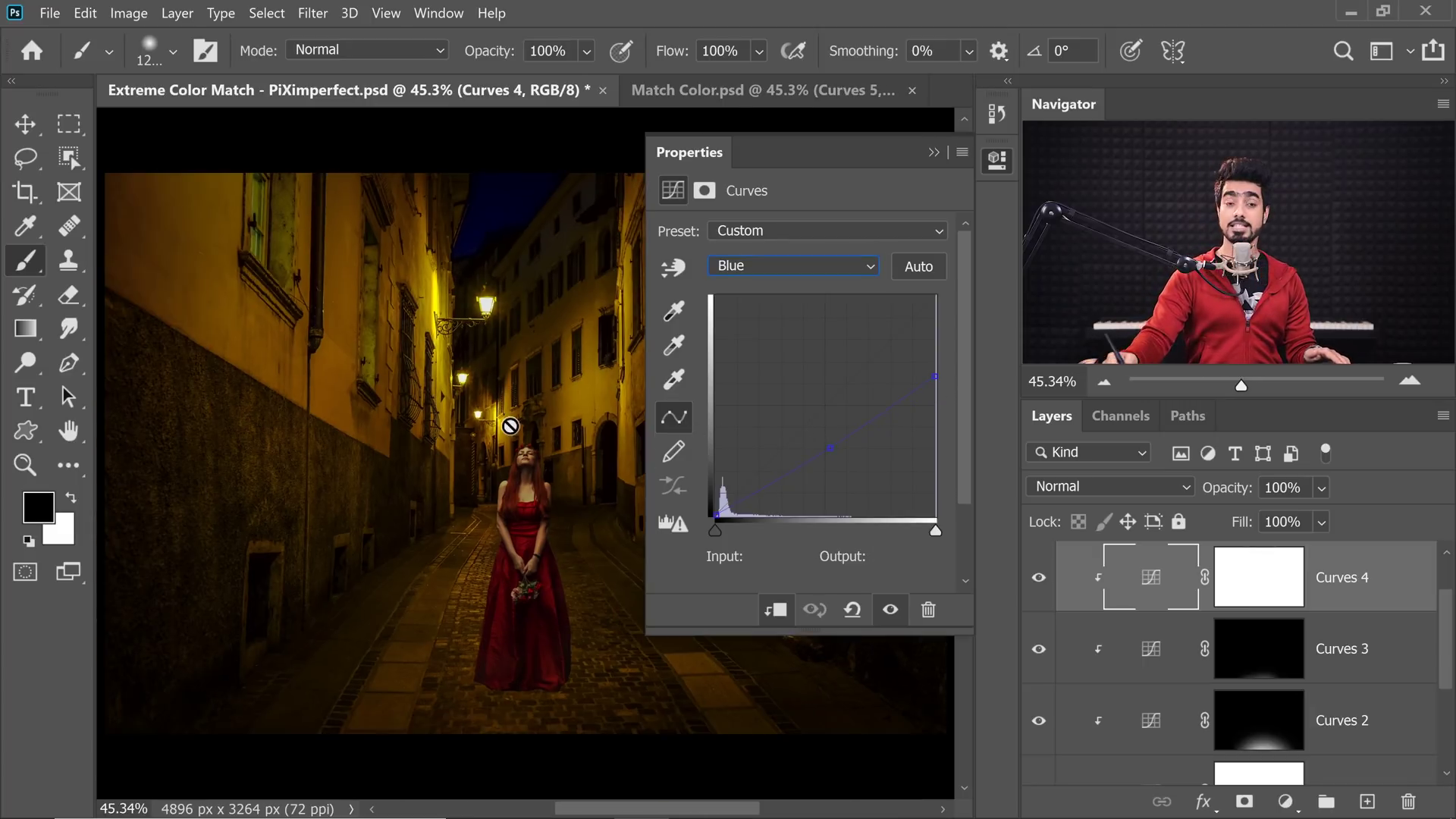
Raise the shadows of the Curves 4 RGB curve to input 69, output 75, and anchor the curve near its midpoint.
click(771, 267)
click(758, 287)
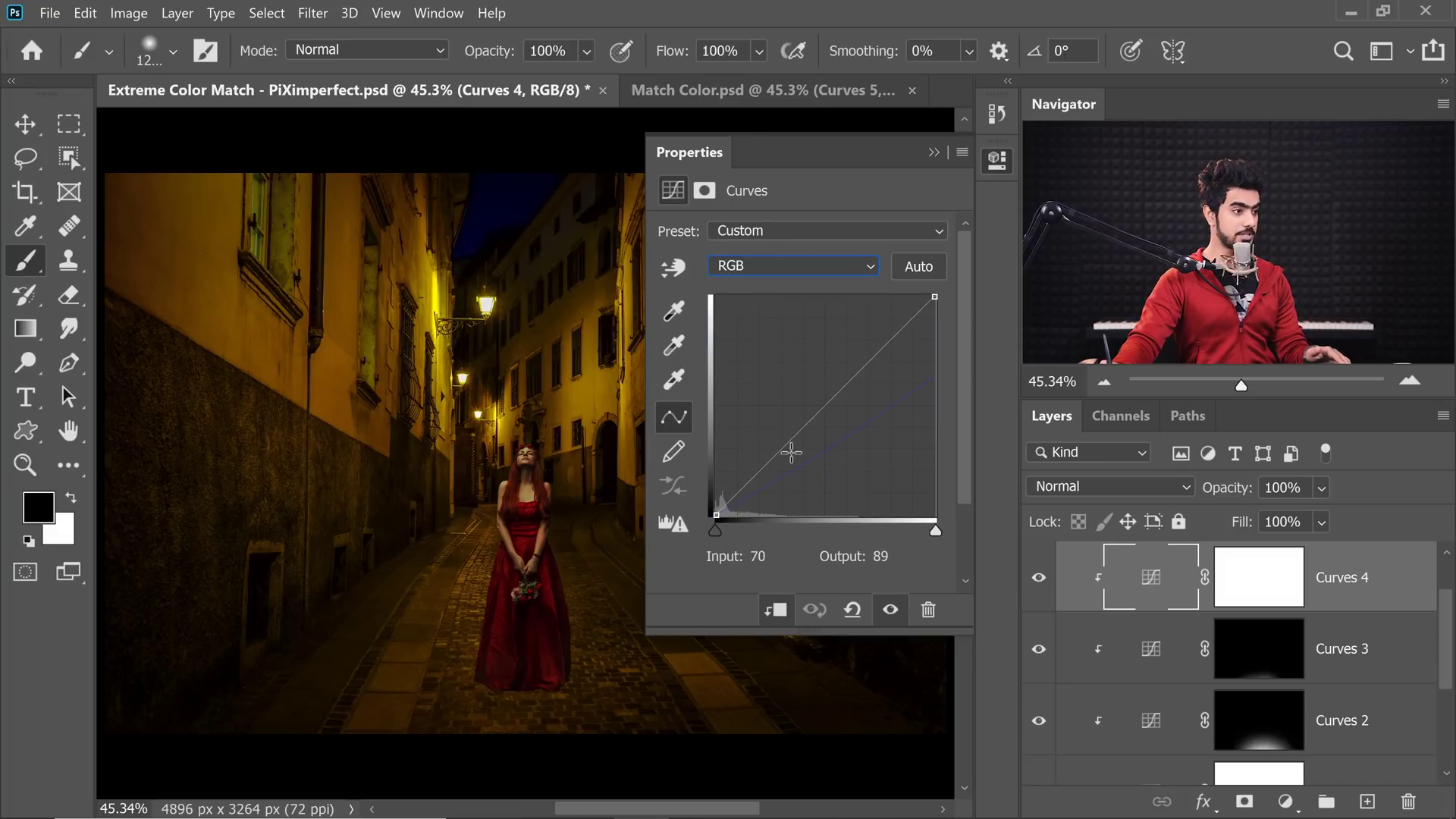
drag(778, 451, 775, 448)
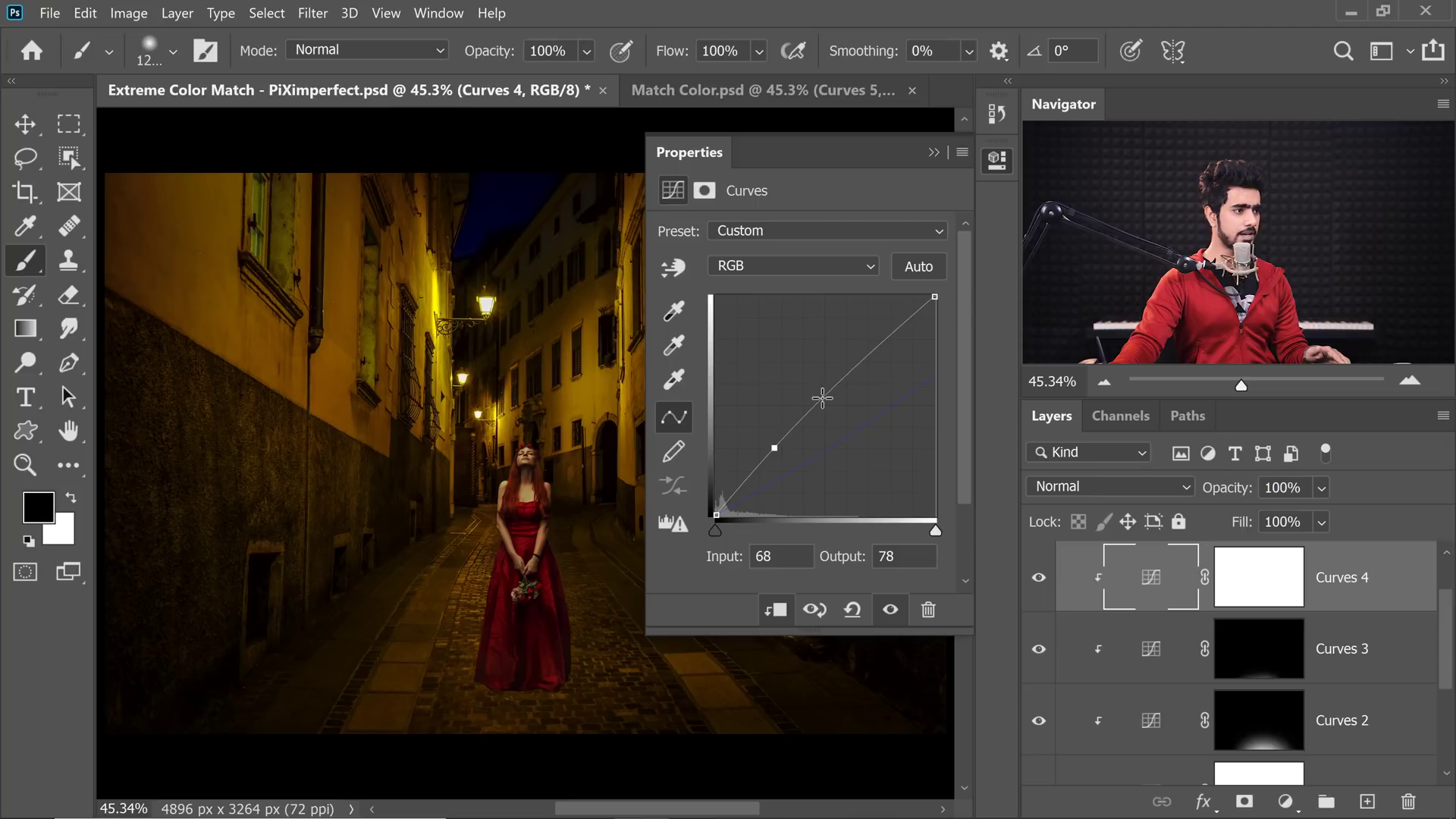
drag(822, 399, 827, 402)
drag(775, 448, 775, 450)
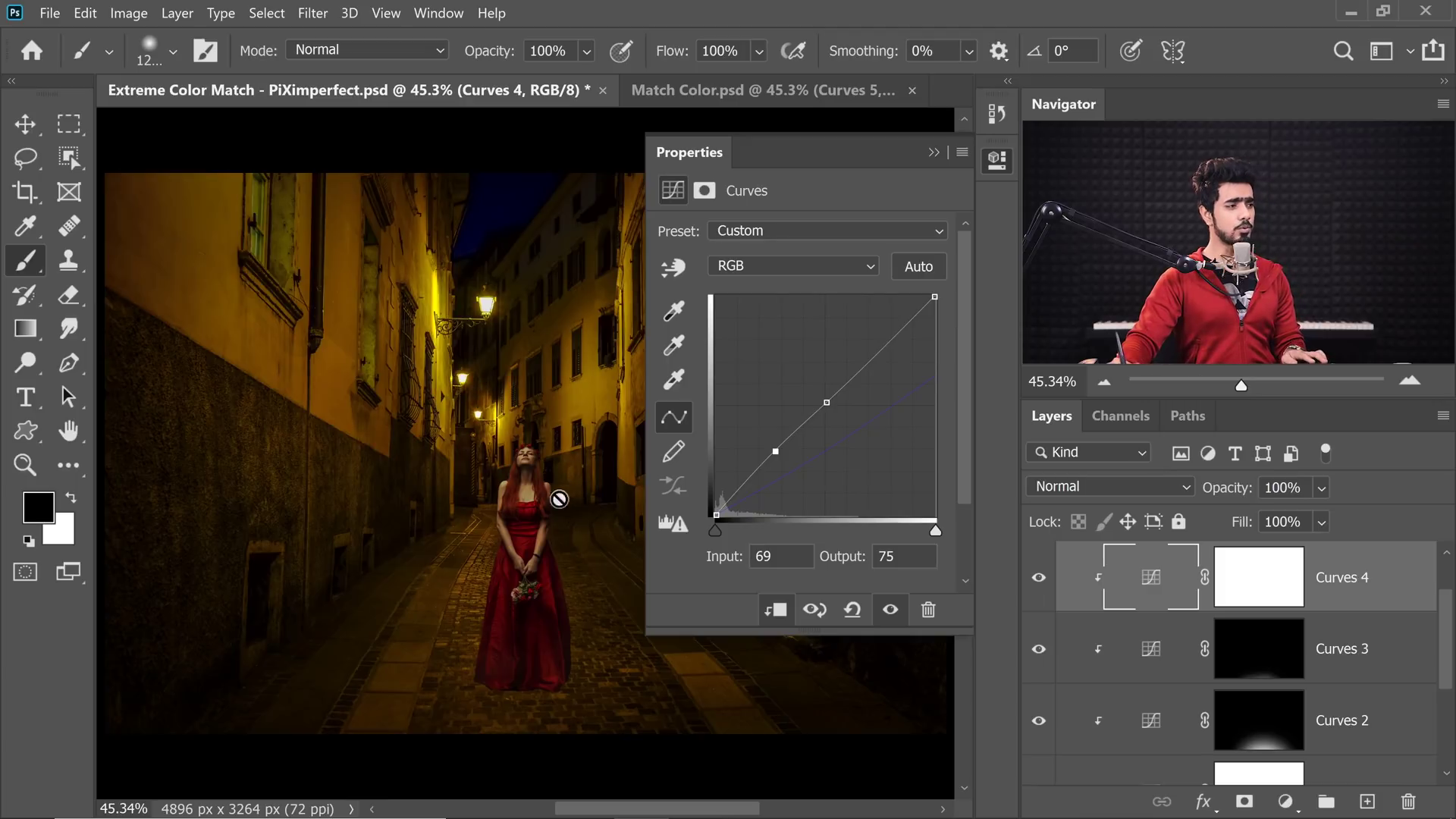
Lower the midtones of the Curves 4 Blue curve to input 134, output 75.
drag(526, 471, 556, 468)
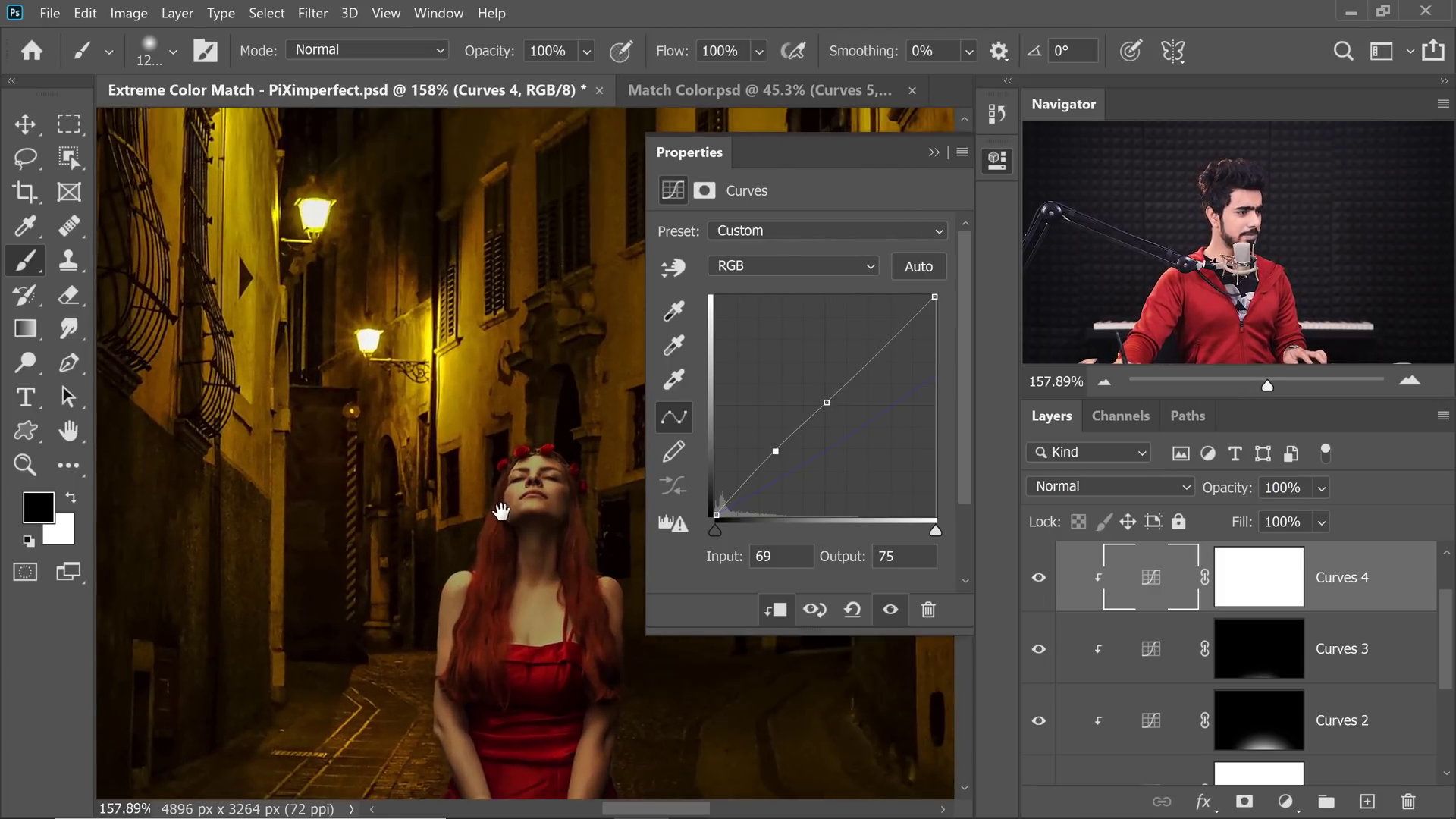
click(781, 266)
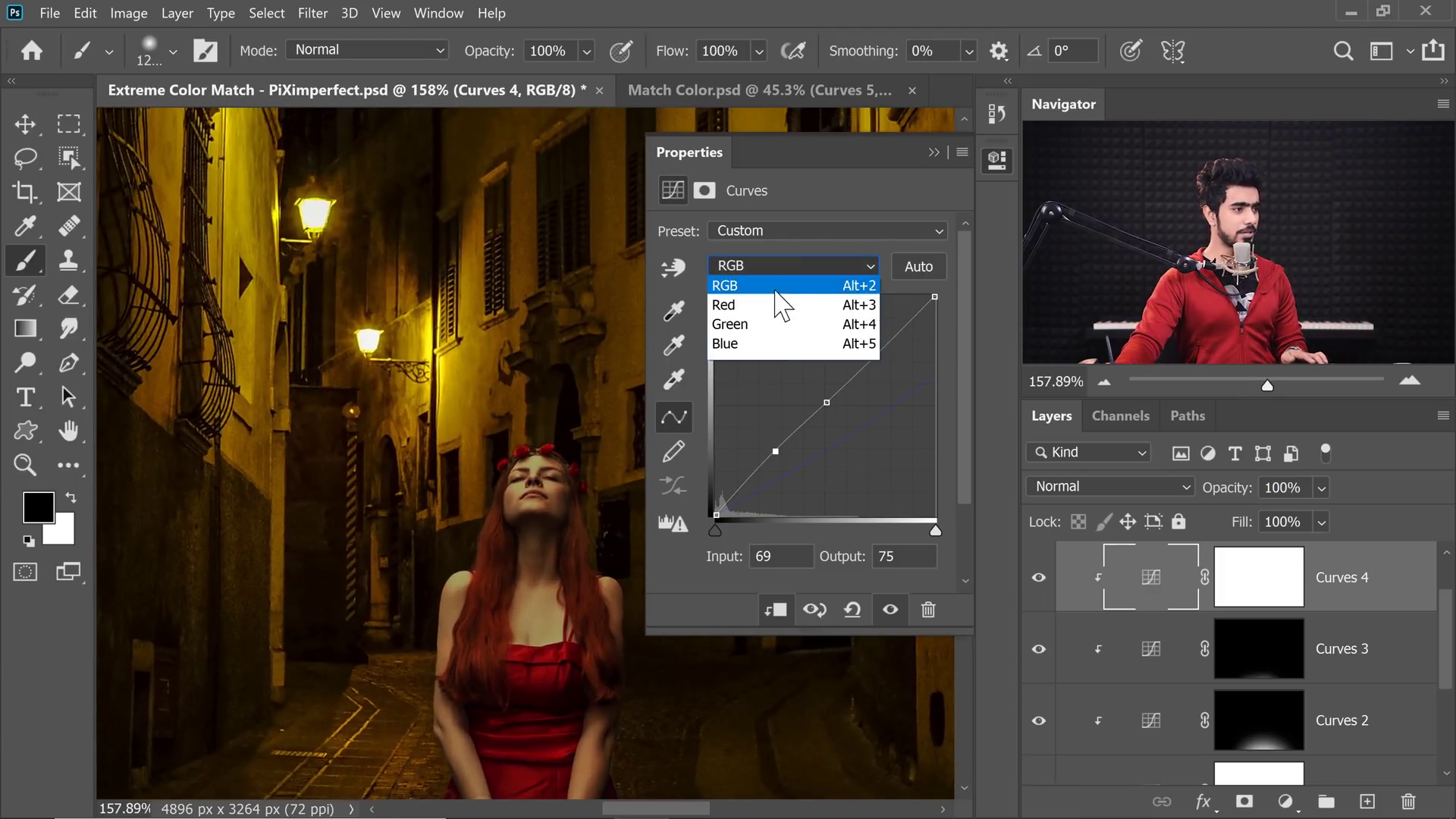
click(749, 345)
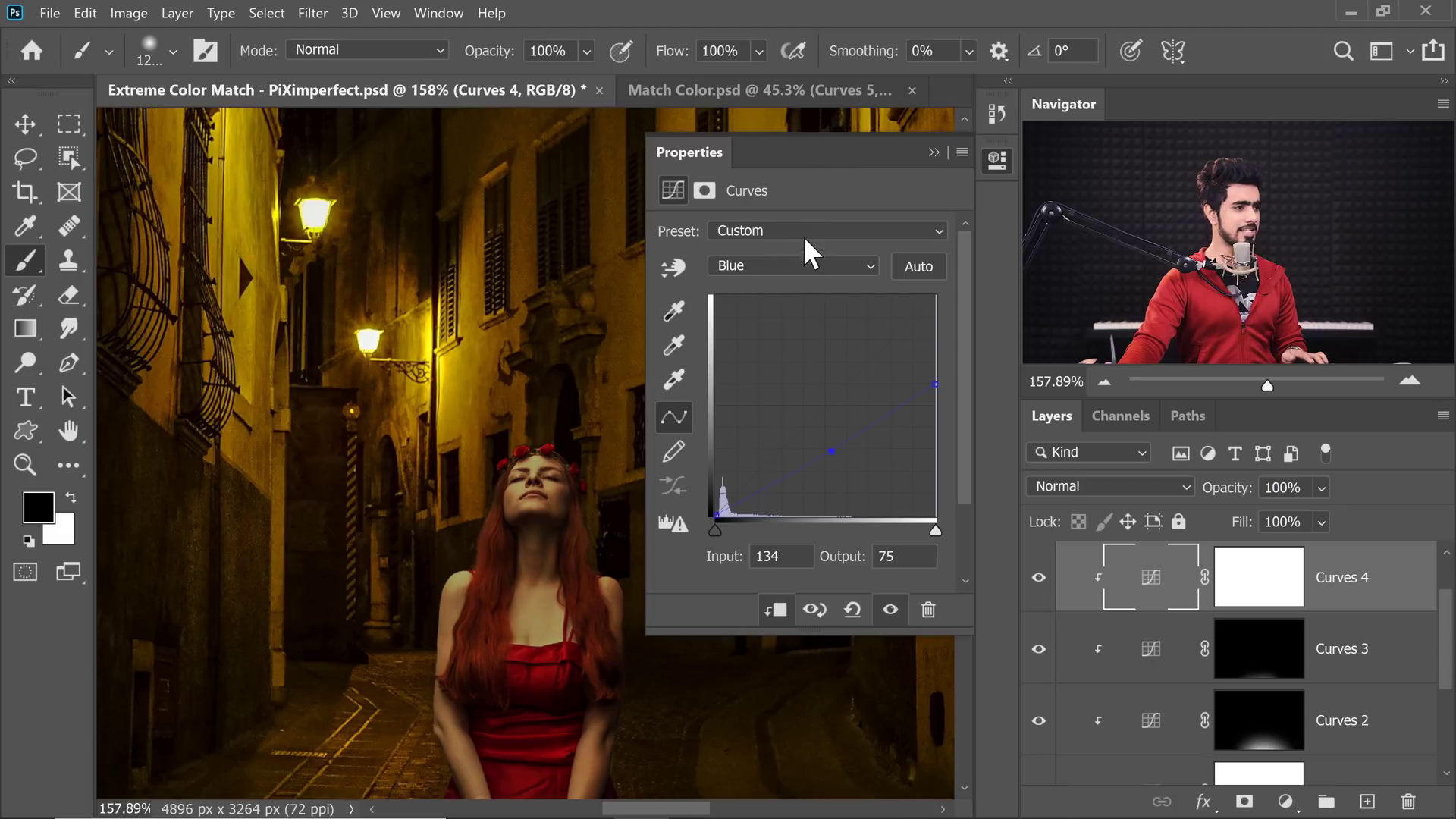
Set the midtone point of the Curves 4 Green curve to input 129, output 123, and inspect the woman against the street.
click(804, 266)
click(762, 321)
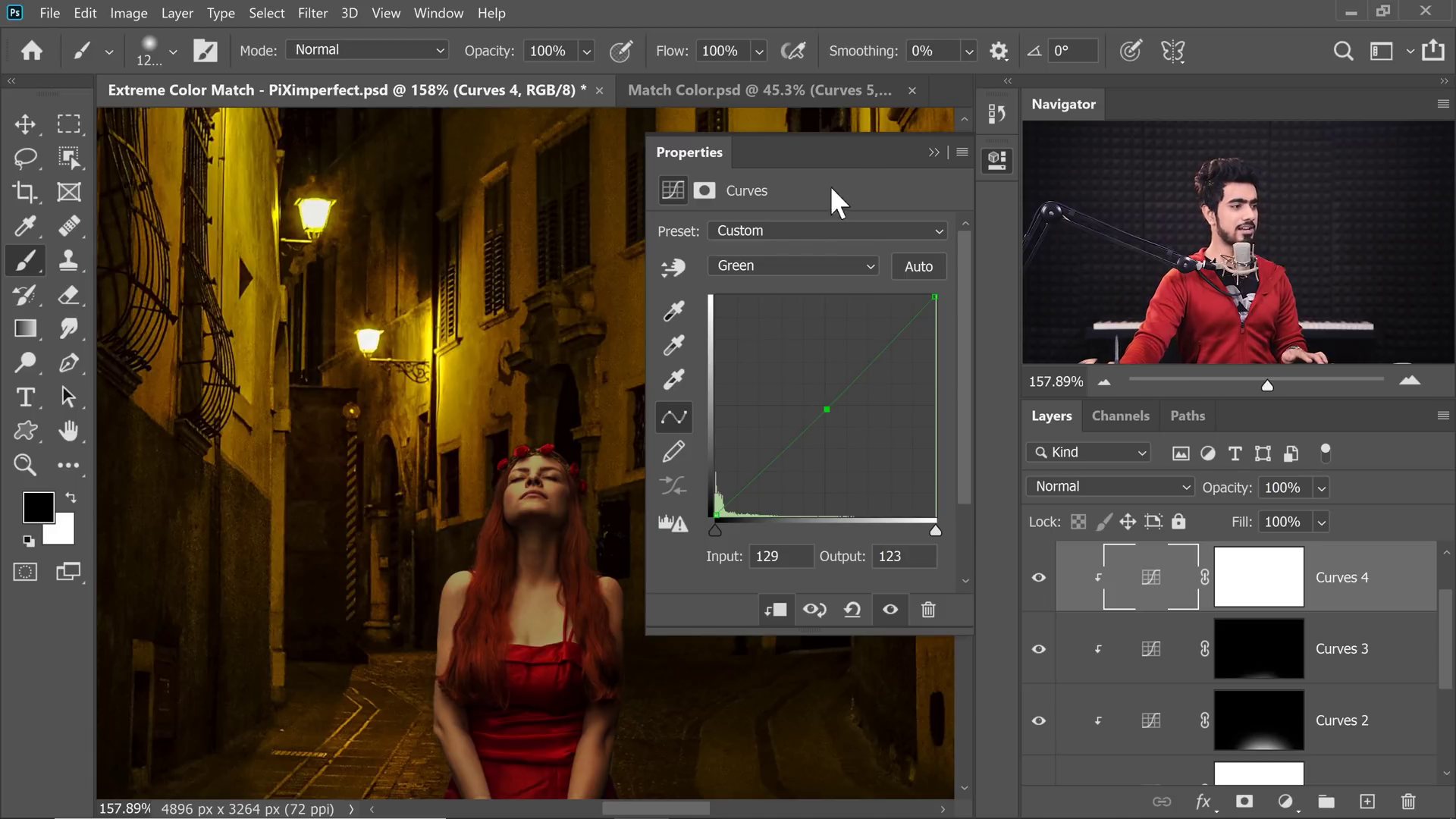
click(935, 152)
key(ctrl+0)
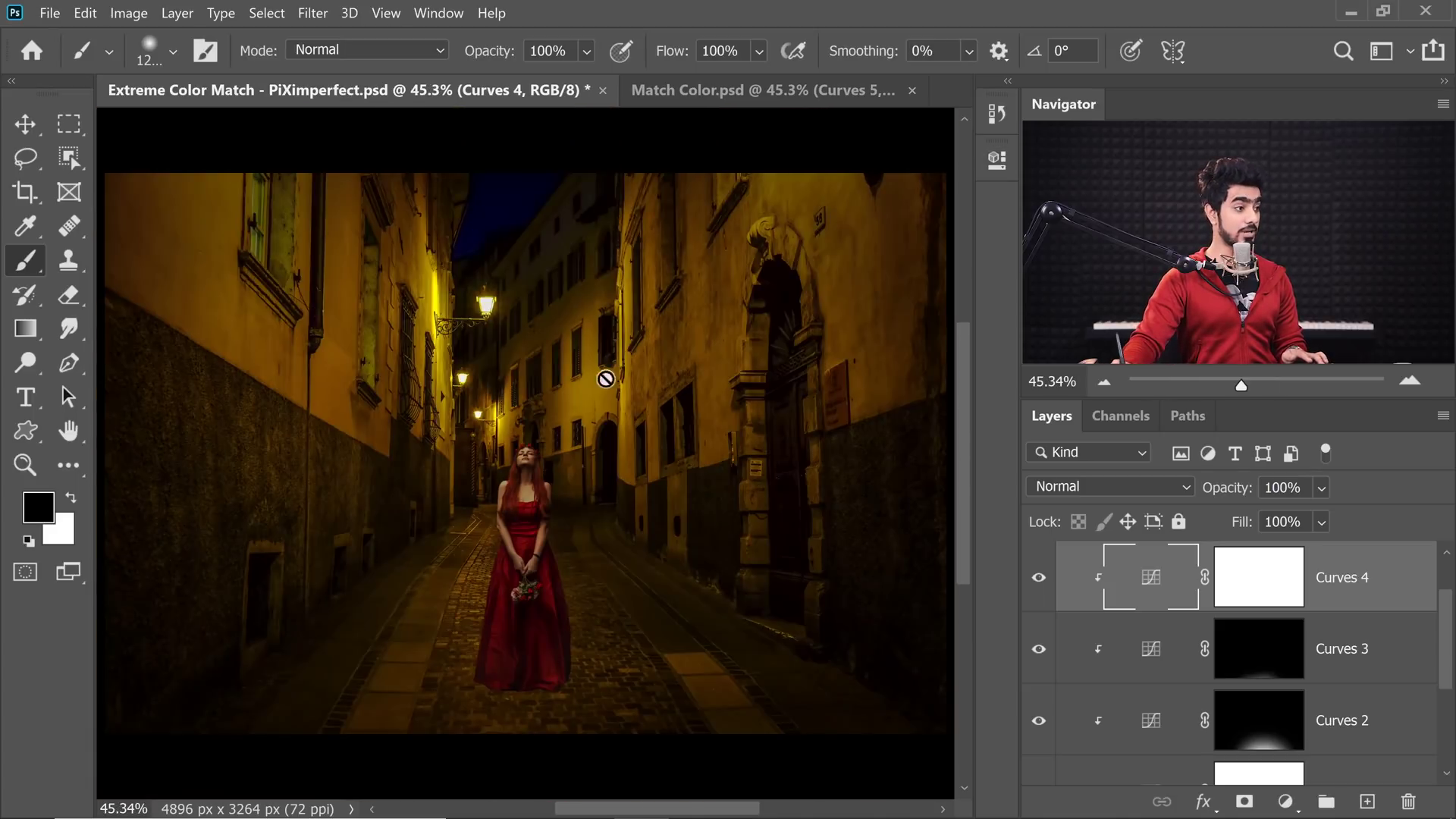
scroll(554, 464, up, 5)
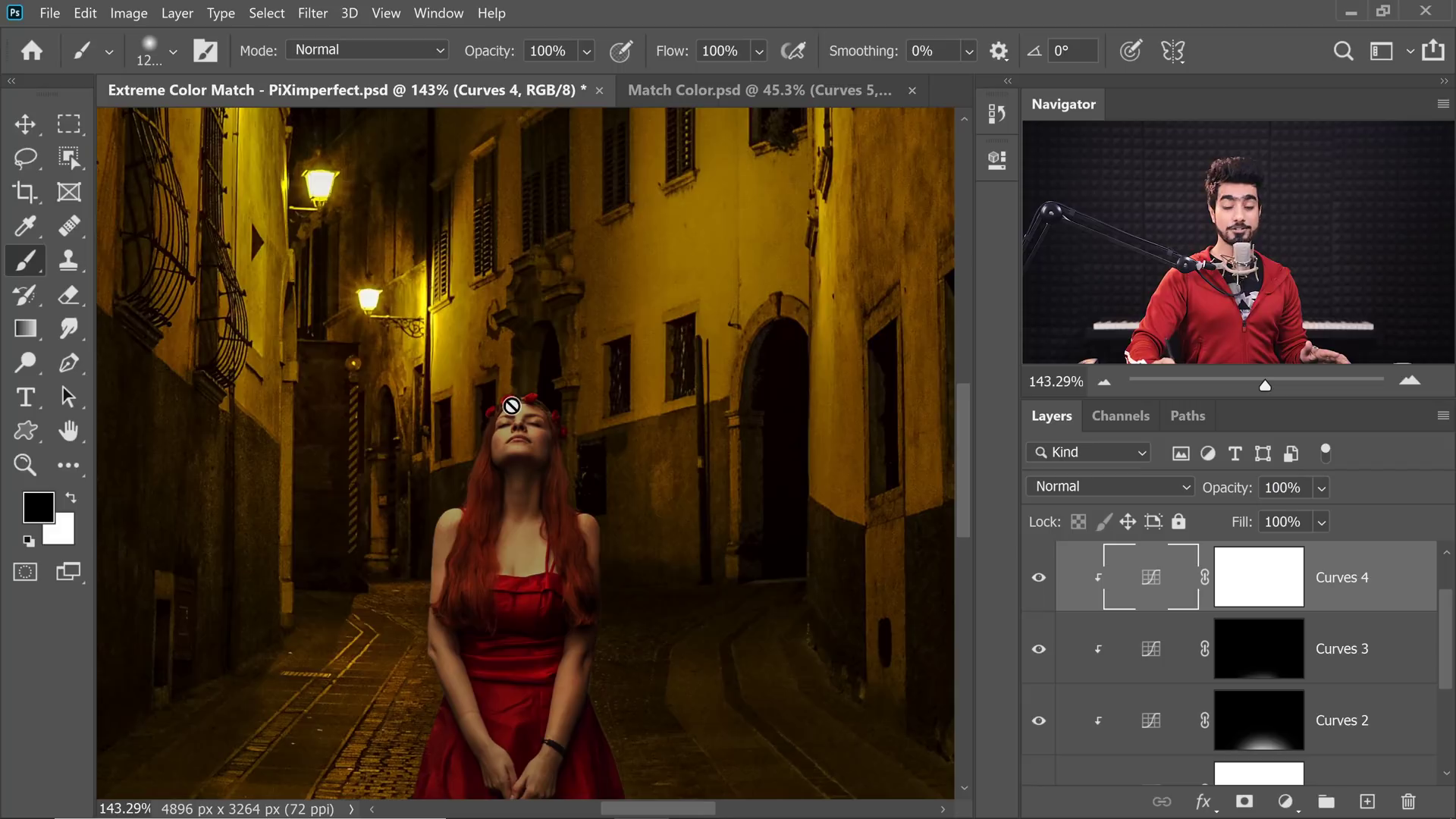
scroll(512, 406, down, 5)
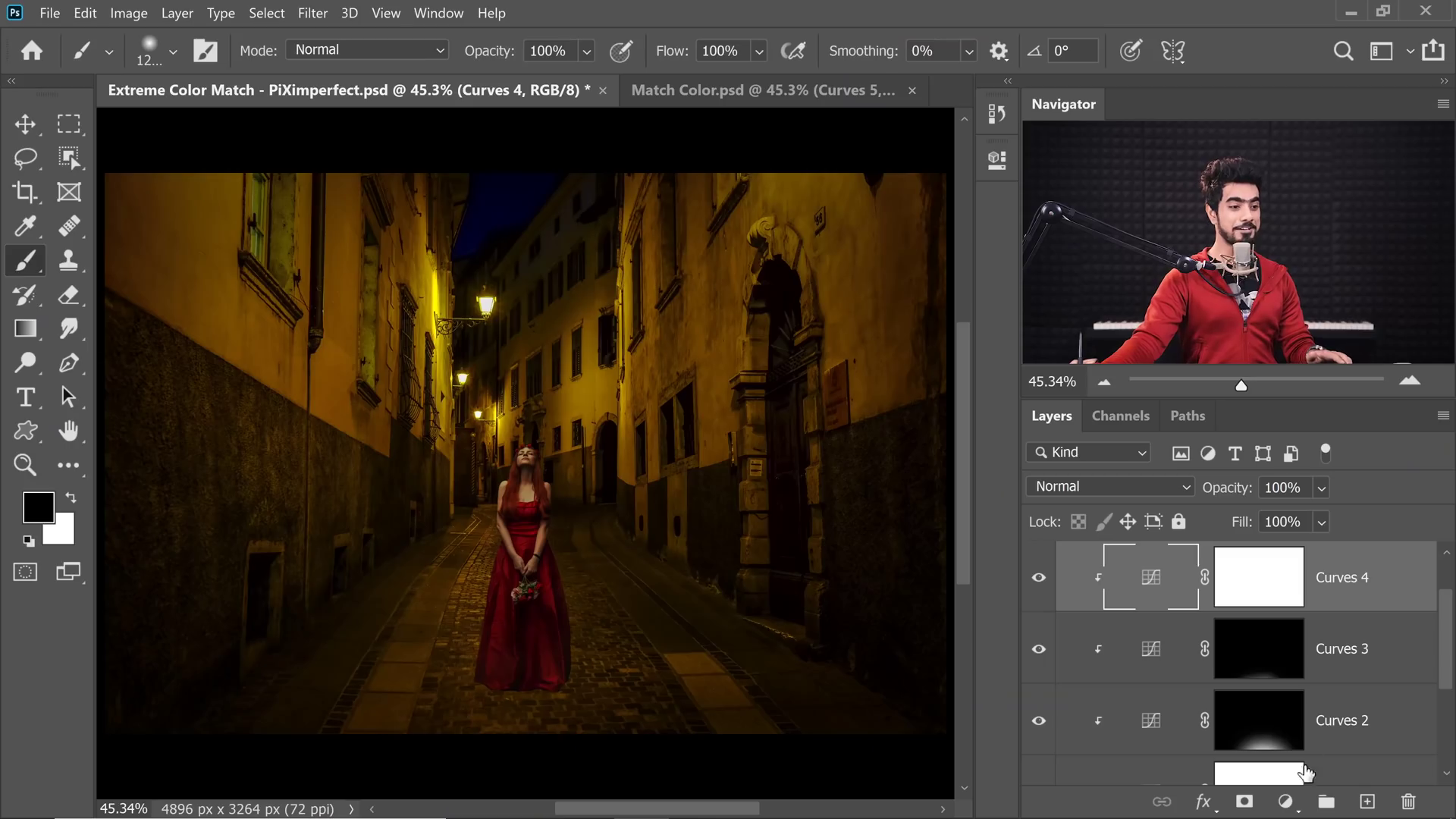
Add a Gradient Map adjustment above Curves 4 and hide it to reveal the street's original colours.
click(1286, 802)
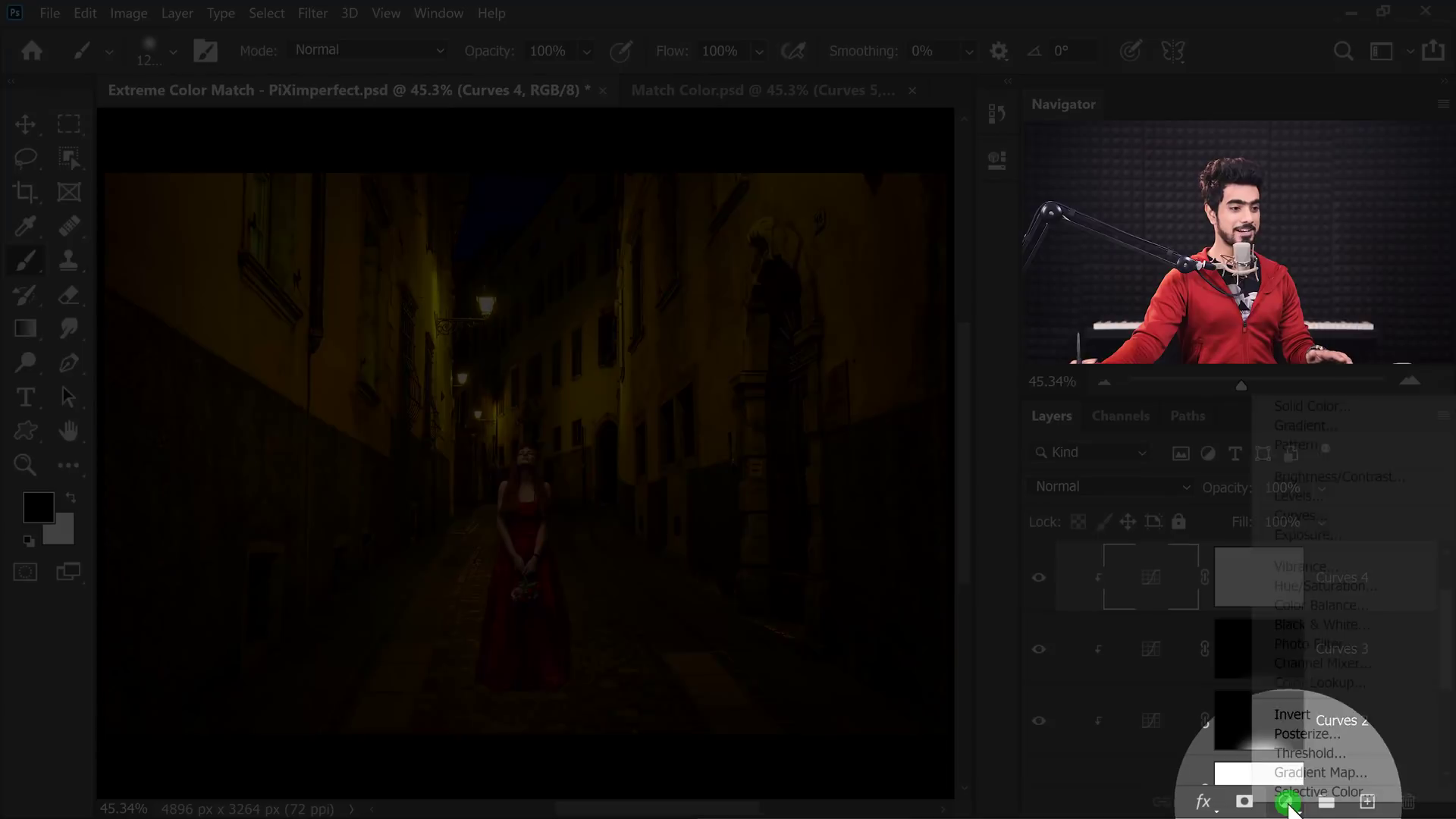
click(1300, 772)
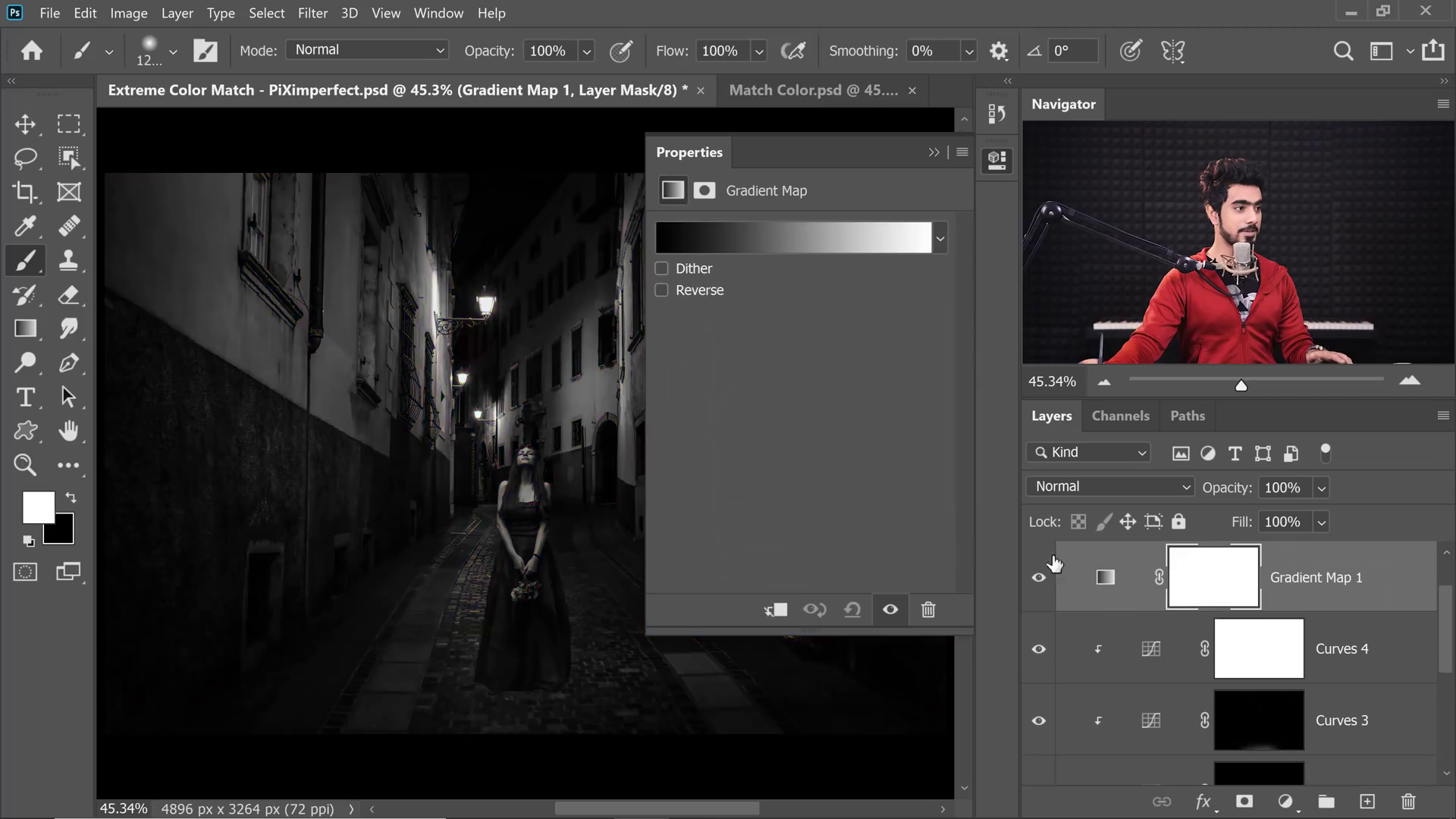
scroll(450, 331, down, 3)
drag(476, 326, 374, 378)
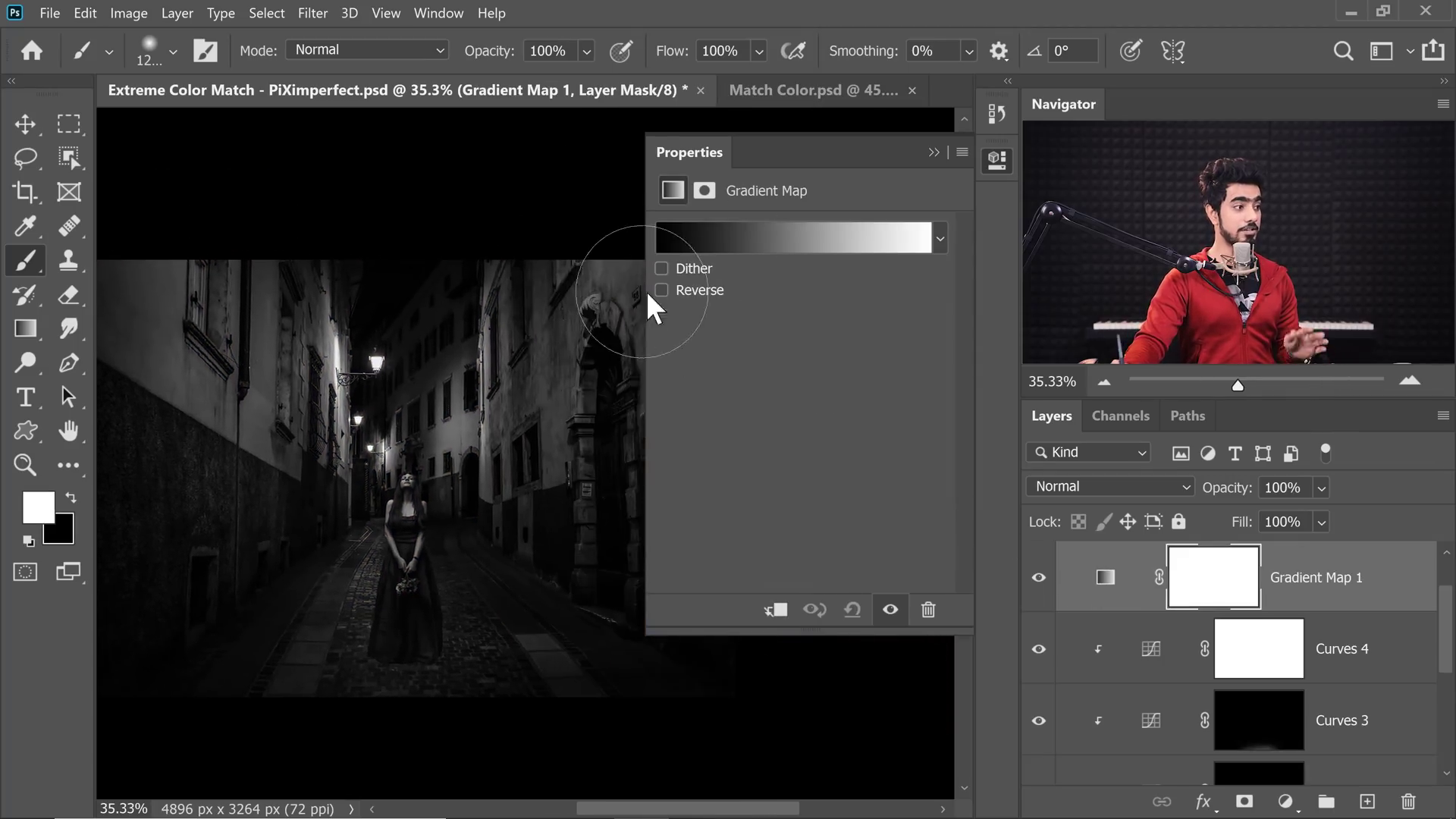
click(1038, 577)
Open the Gradient Map's gradient and set its white end stop to the pale colour sampled from the street lamp.
click(1086, 583)
click(784, 236)
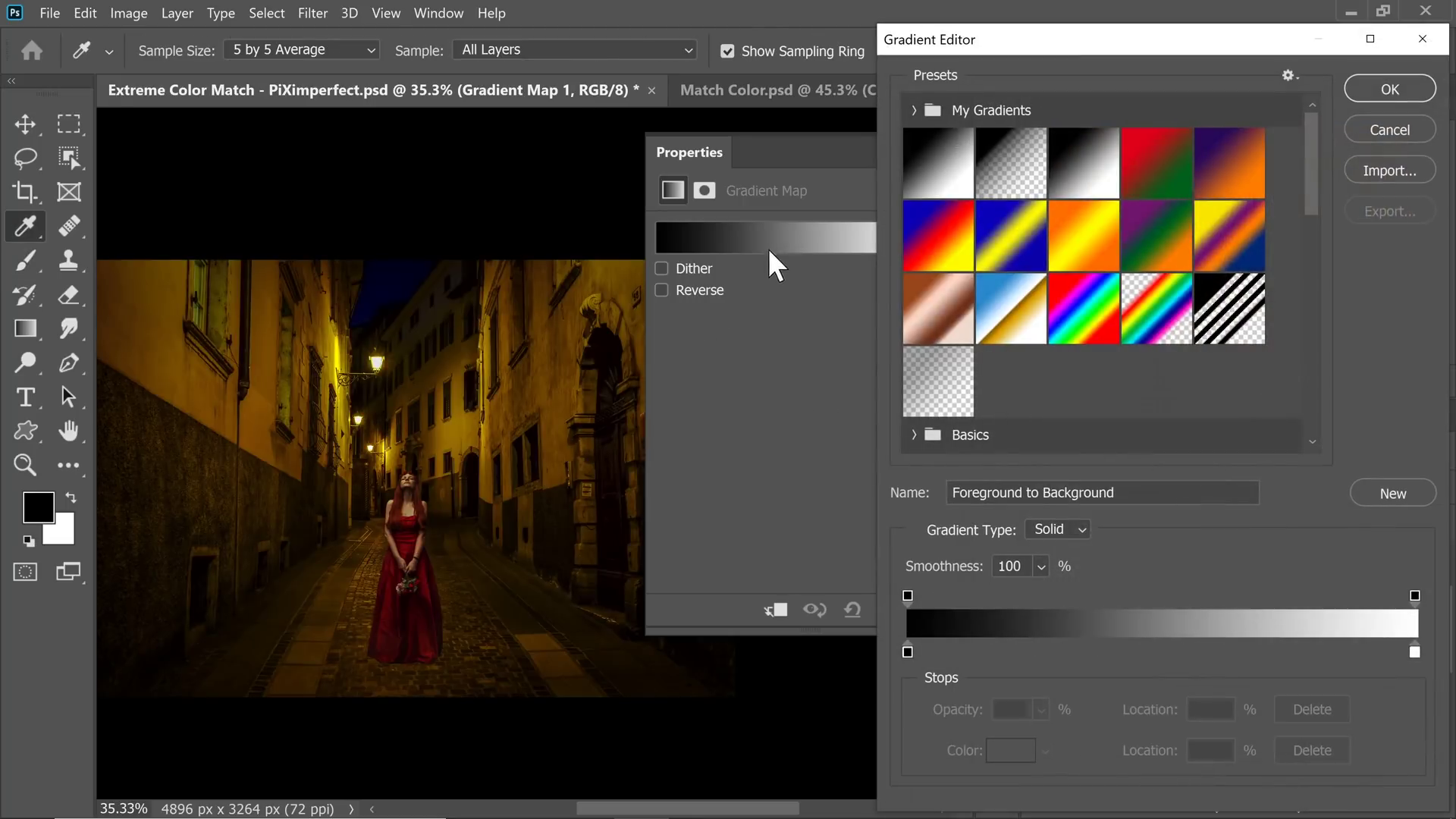
click(1415, 653)
click(1009, 753)
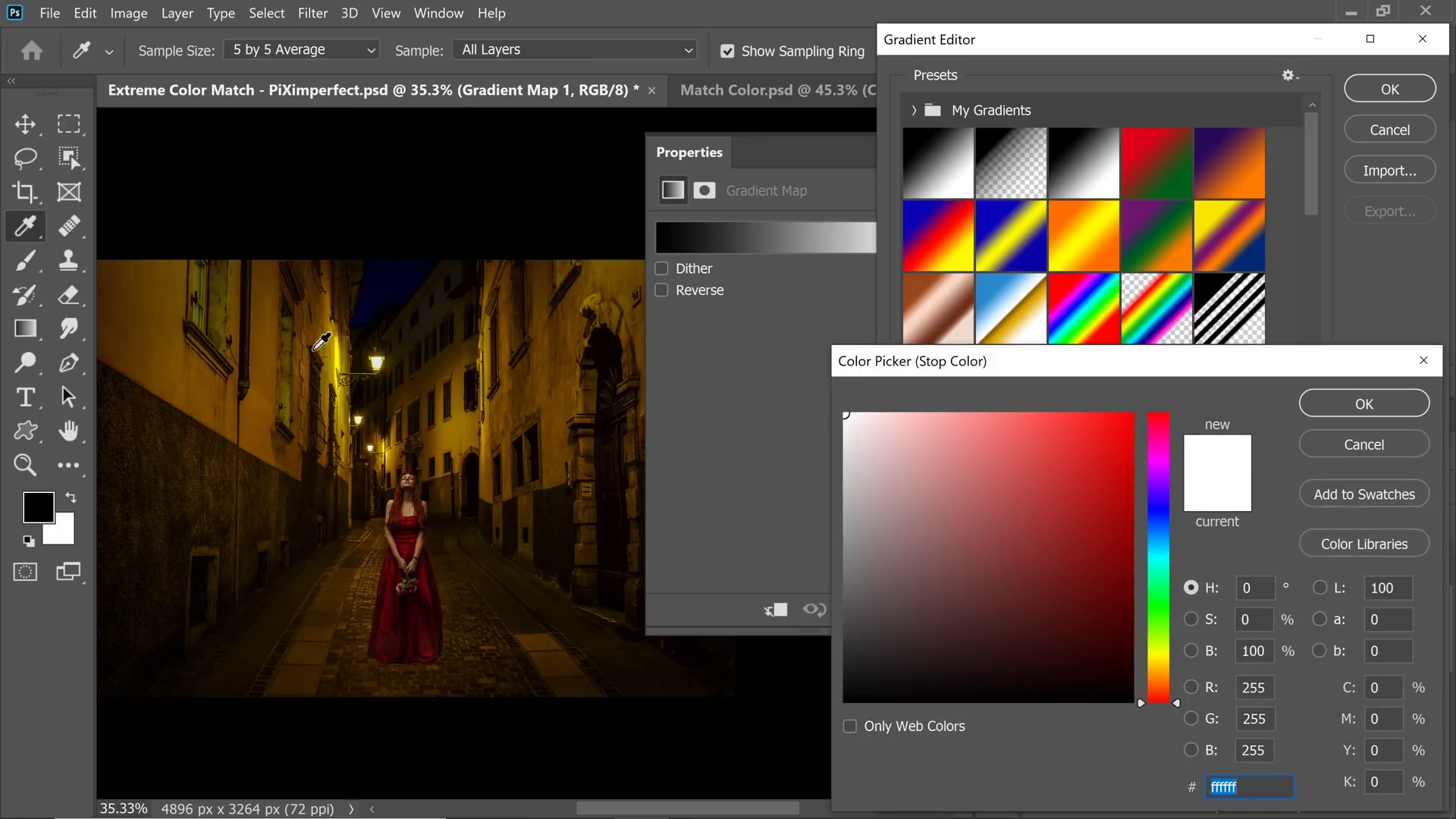
click(387, 349)
click(1364, 404)
Add a gradient stop at 82% and colour it bright yellow (fdfc01) sampled from the lit wall beside the lamp.
click(1323, 653)
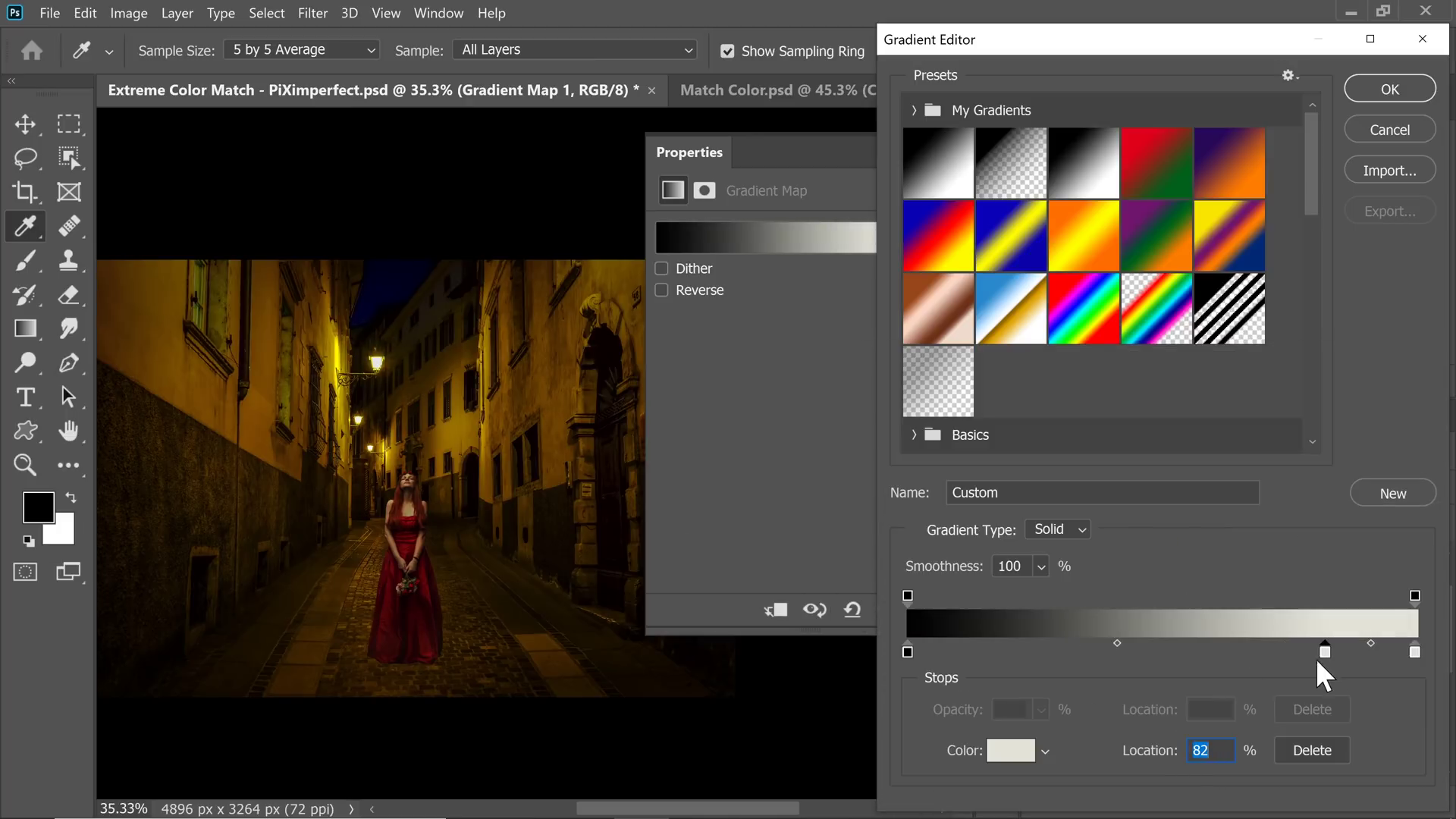
click(1014, 751)
drag(328, 355, 397, 338)
click(312, 402)
click(1339, 403)
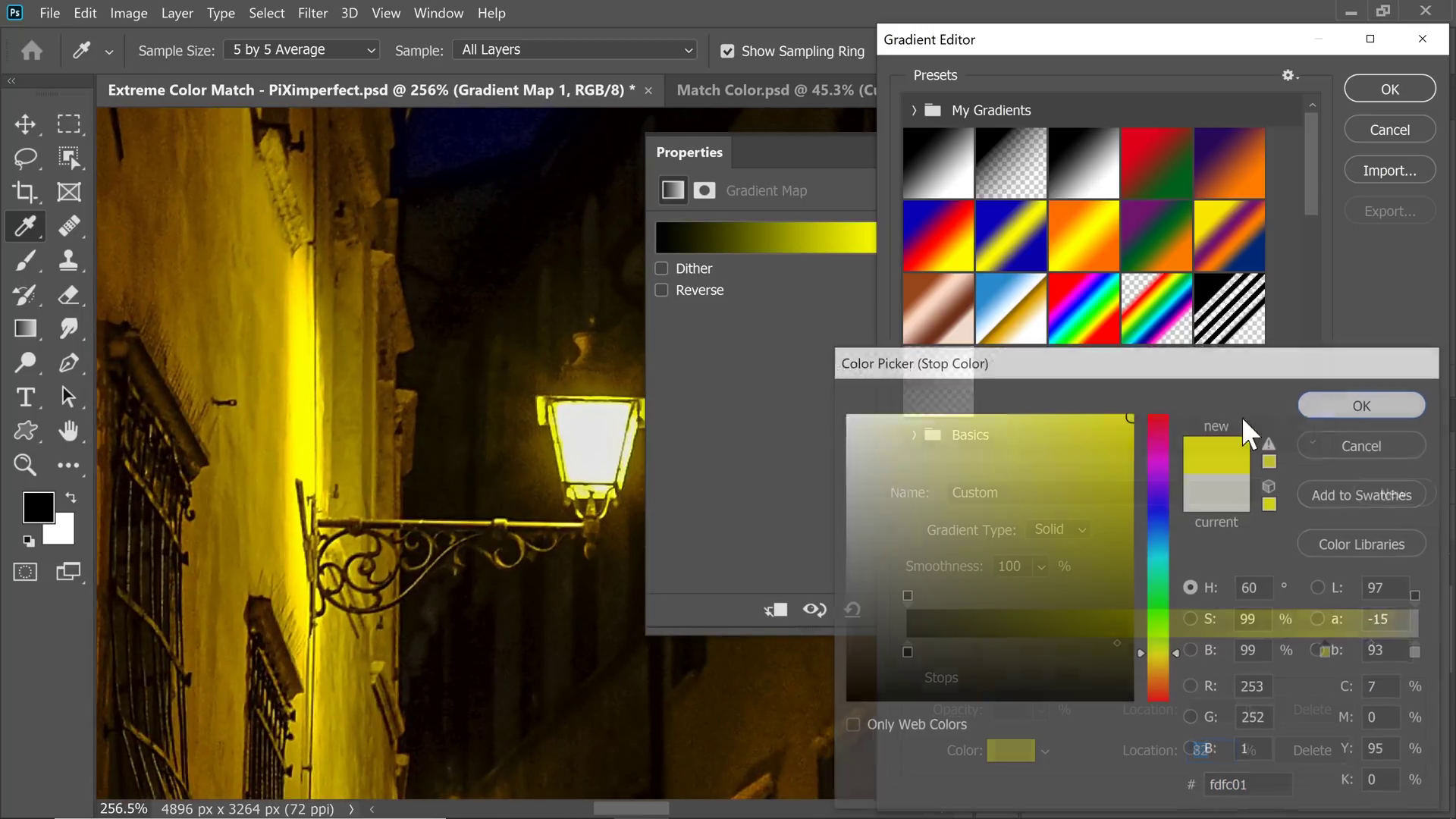
Add a gradient stop at 22% and colour it brown by sampling the darker part of the wall.
click(1019, 654)
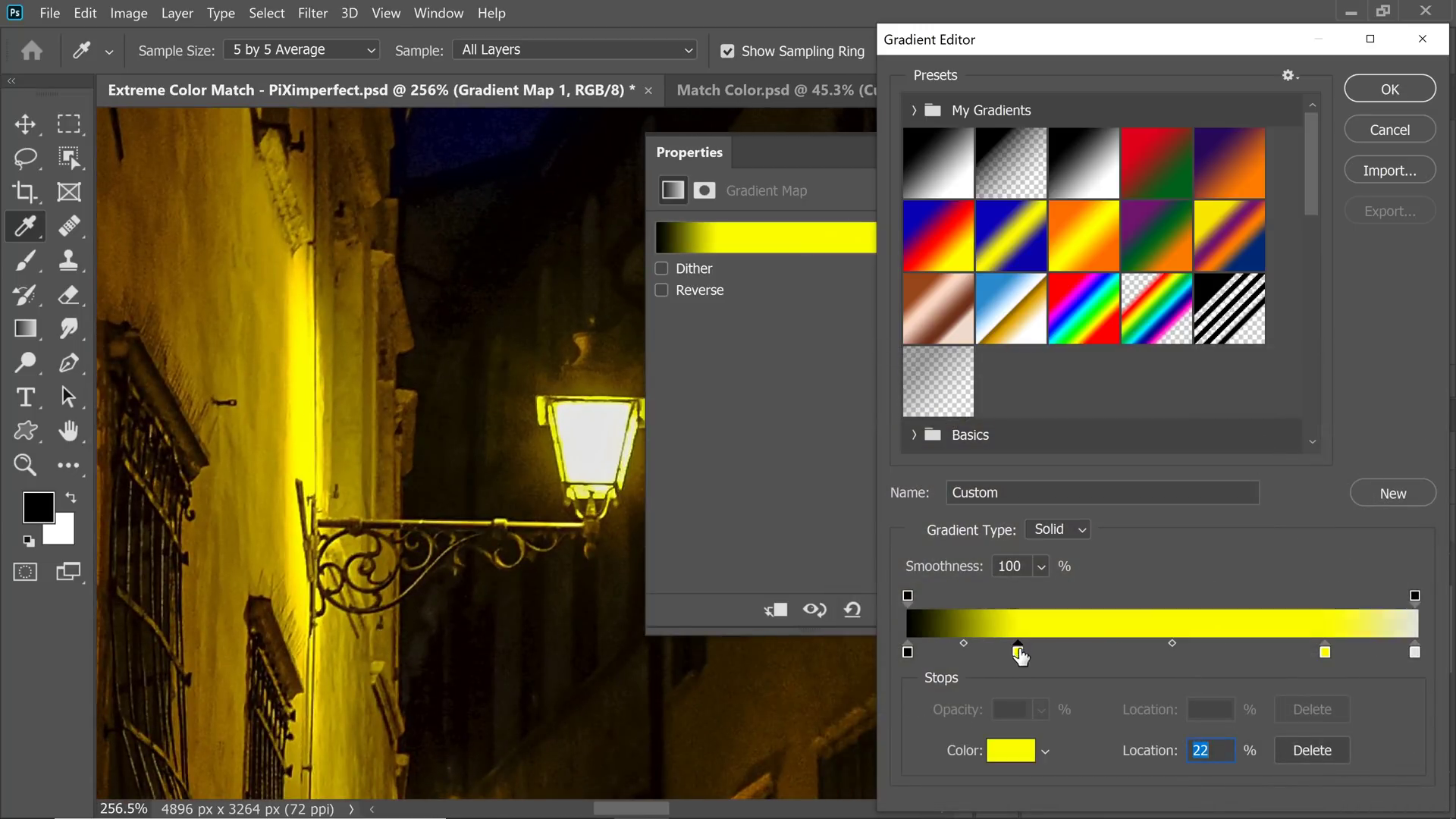
drag(446, 486, 395, 488)
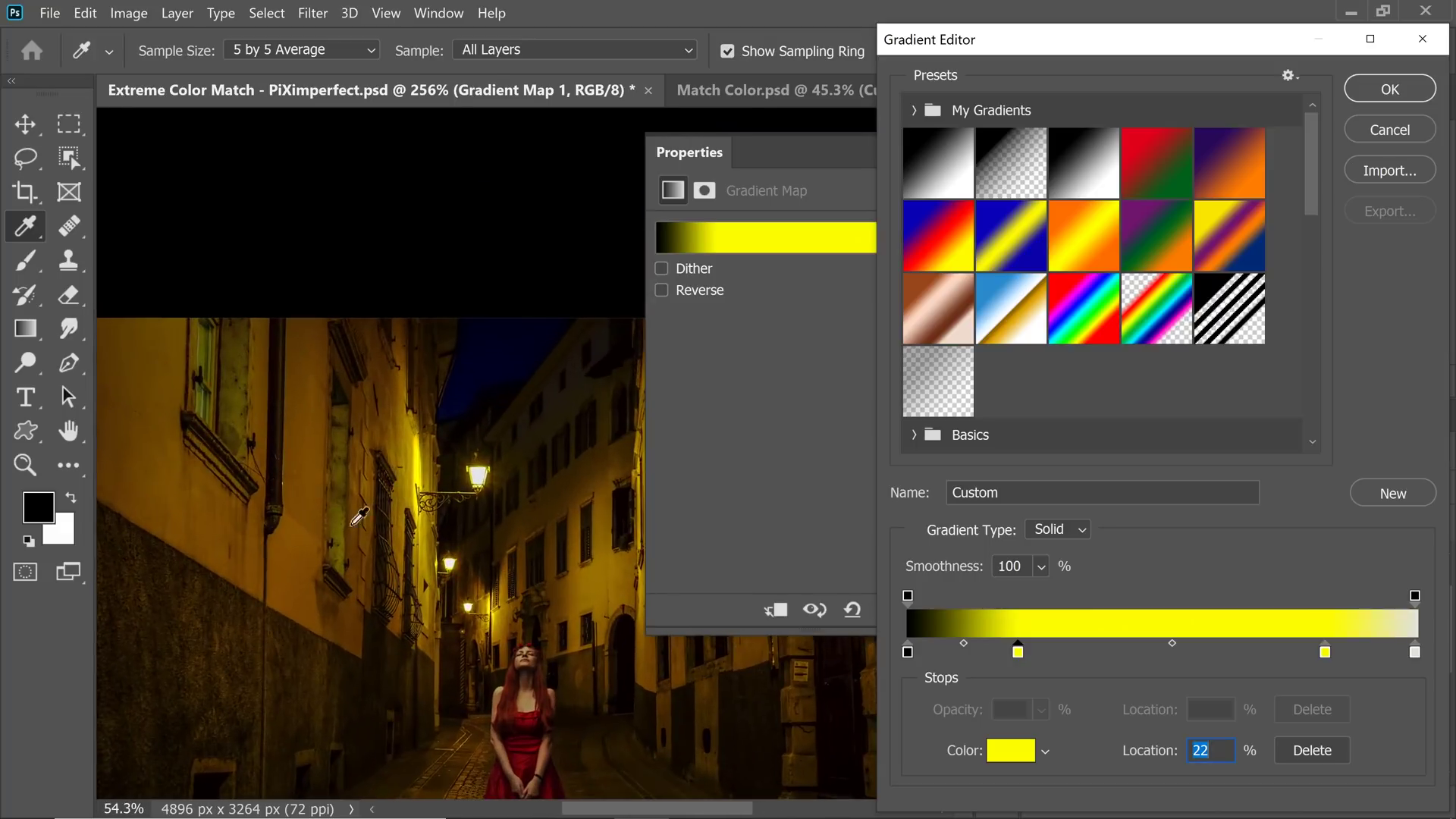
click(162, 492)
Remove the pale end stop, then place the brown stop at 32% and the yellow stop at 91% and accept the gradient.
drag(1414, 652, 1352, 654)
drag(1018, 652, 1070, 652)
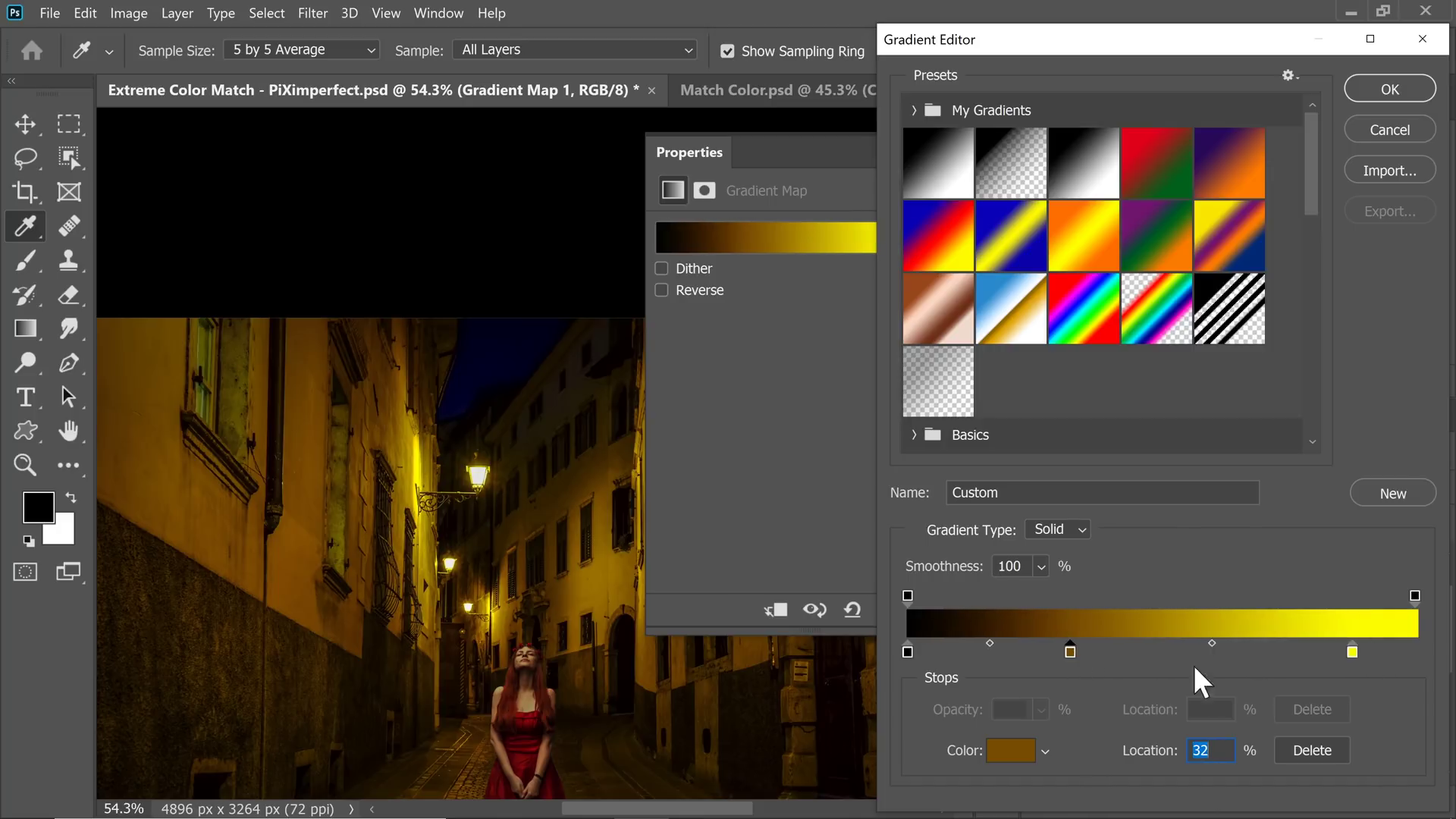
drag(1355, 657, 1371, 656)
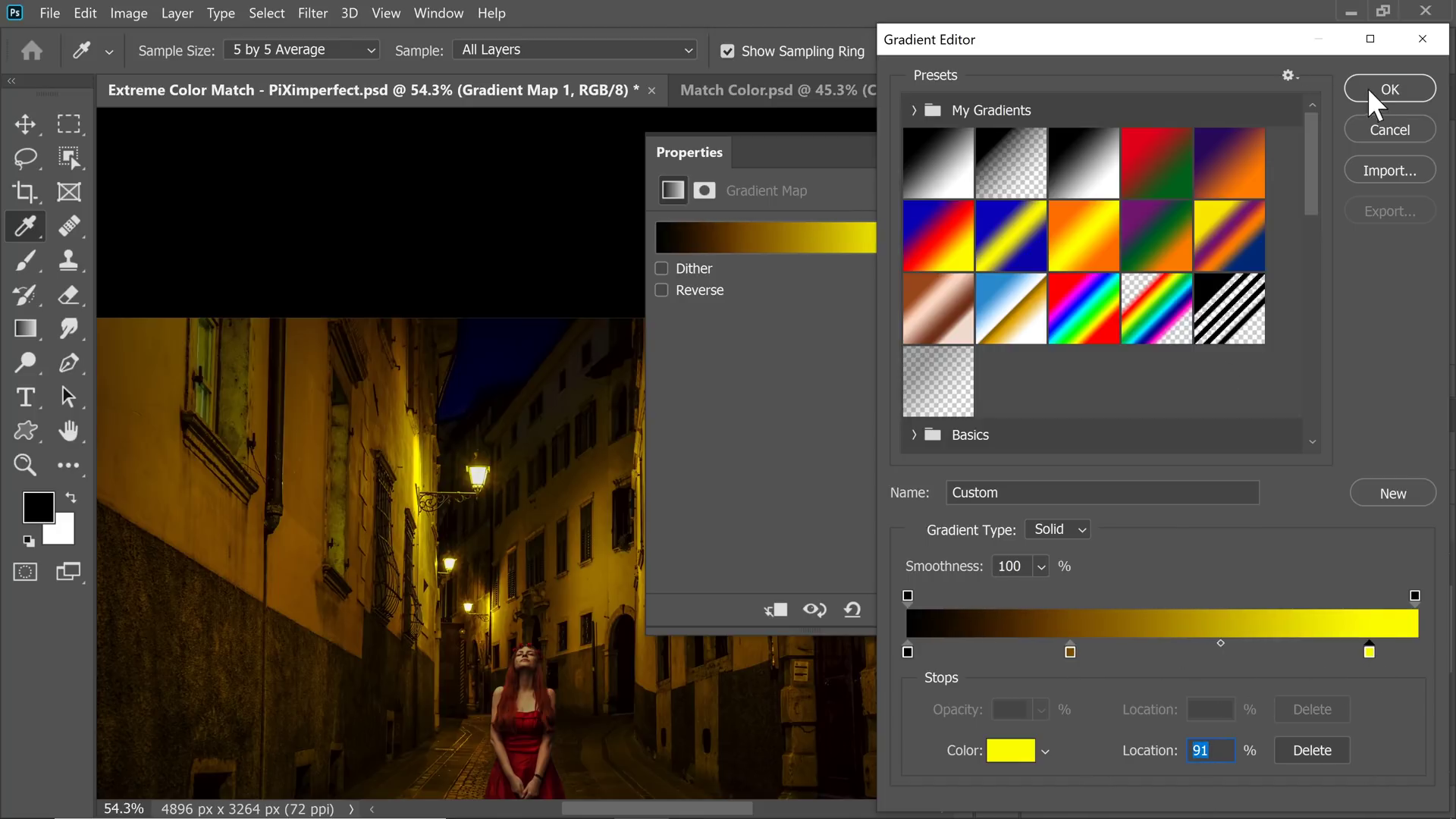
click(1388, 89)
click(938, 154)
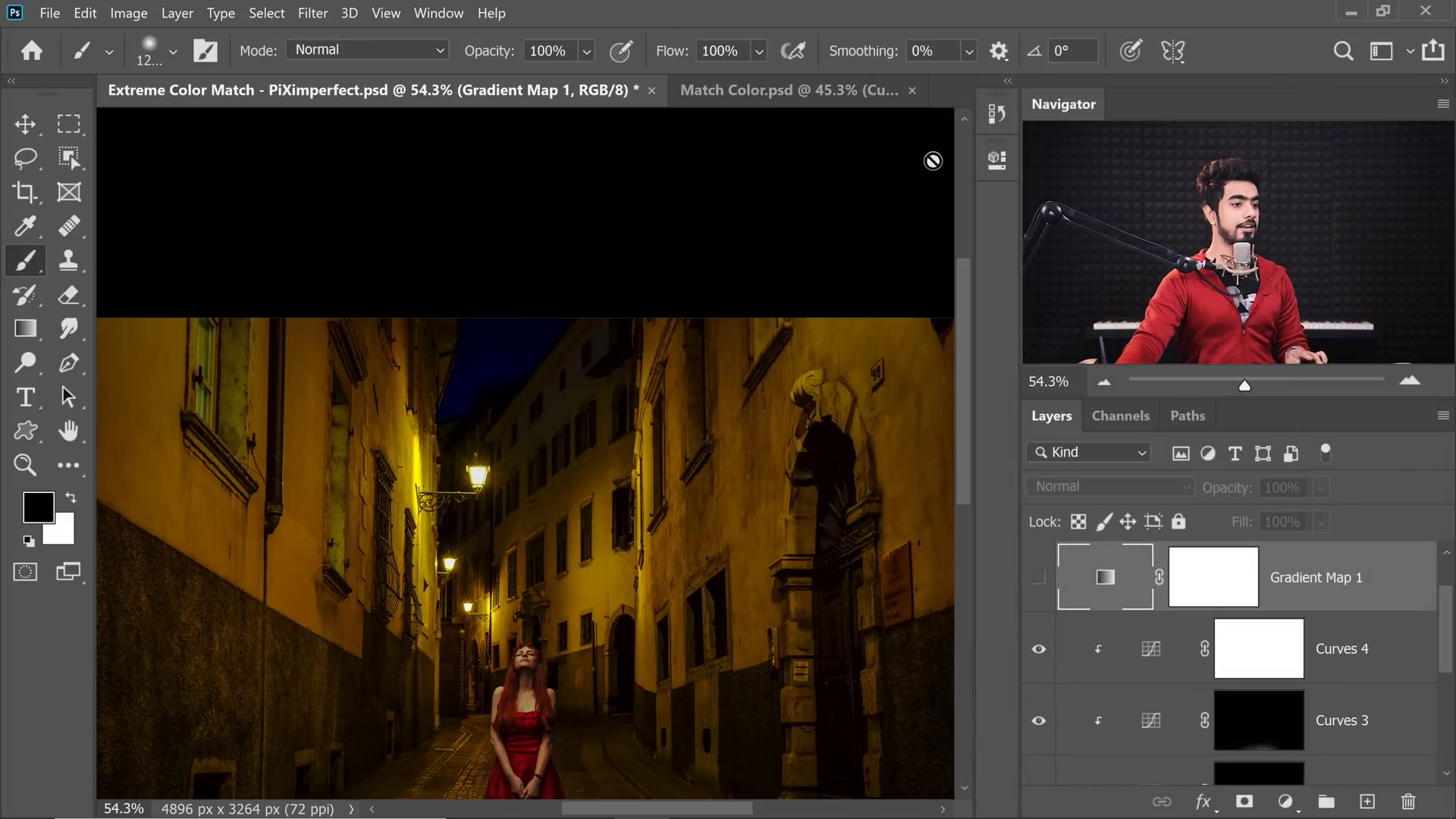
Show the Gradient Map 1 layer again and clip it to the woman's layers below.
click(1040, 581)
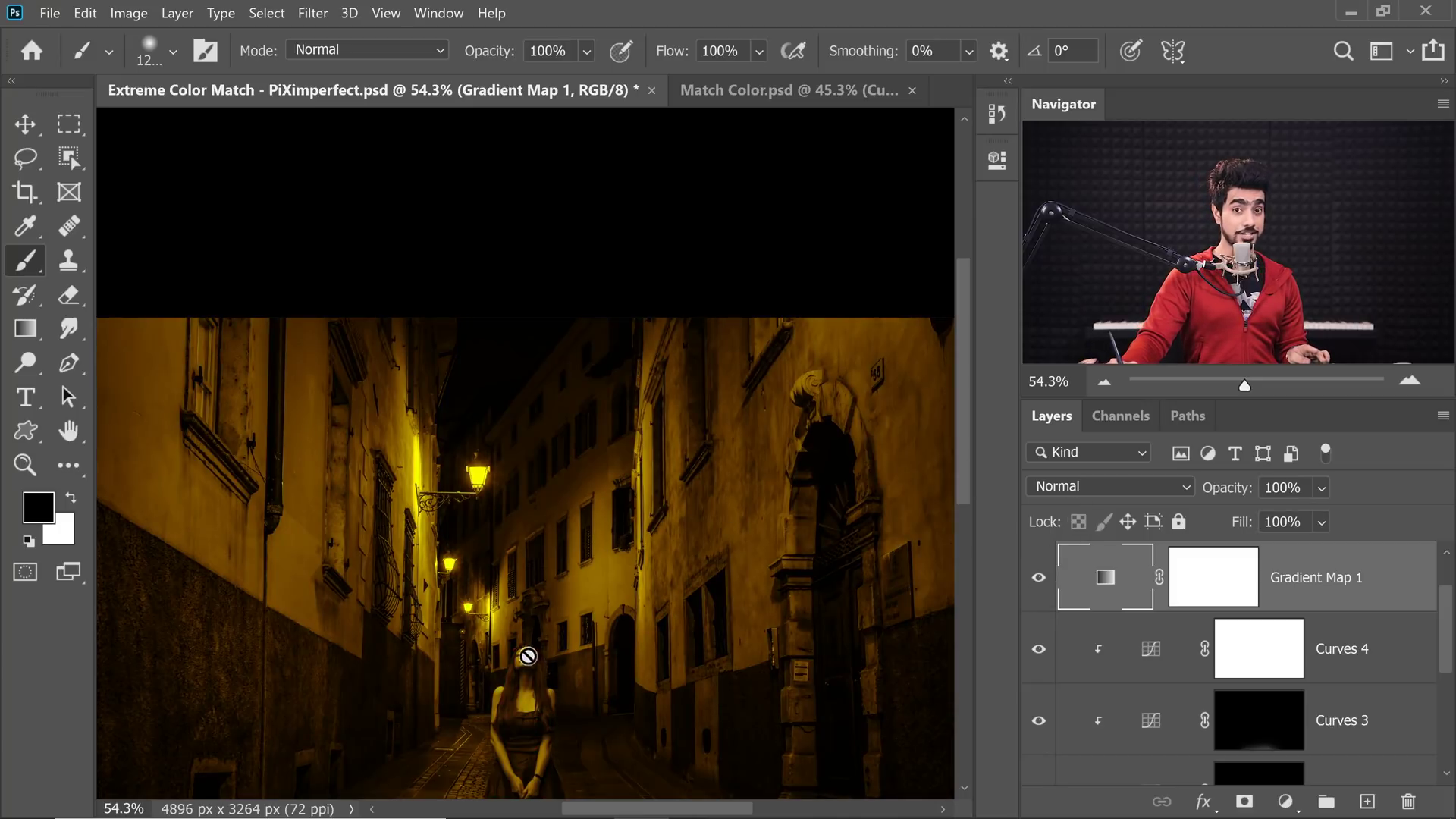
alt+click(1147, 612)
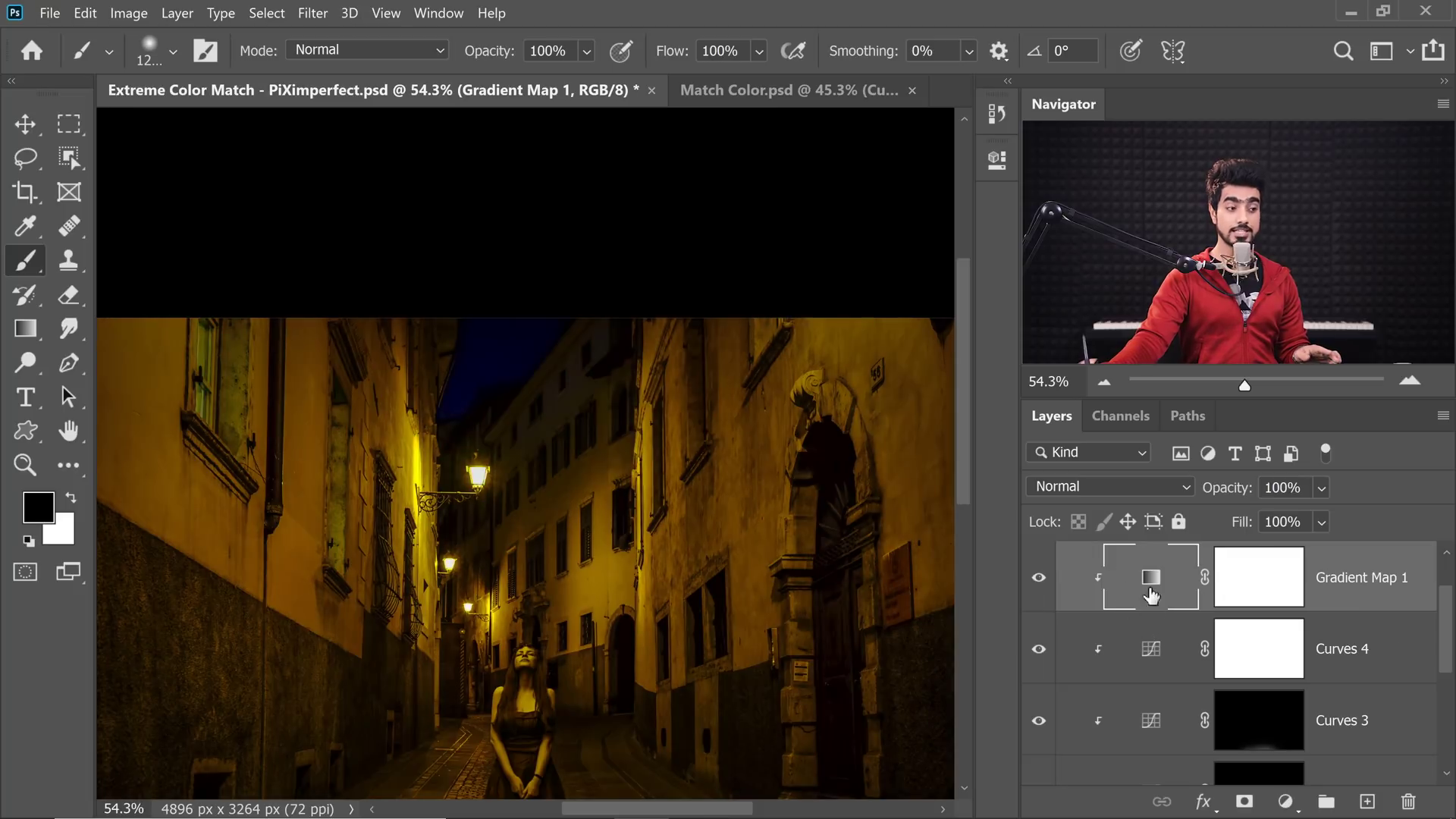
key(ctrl+0)
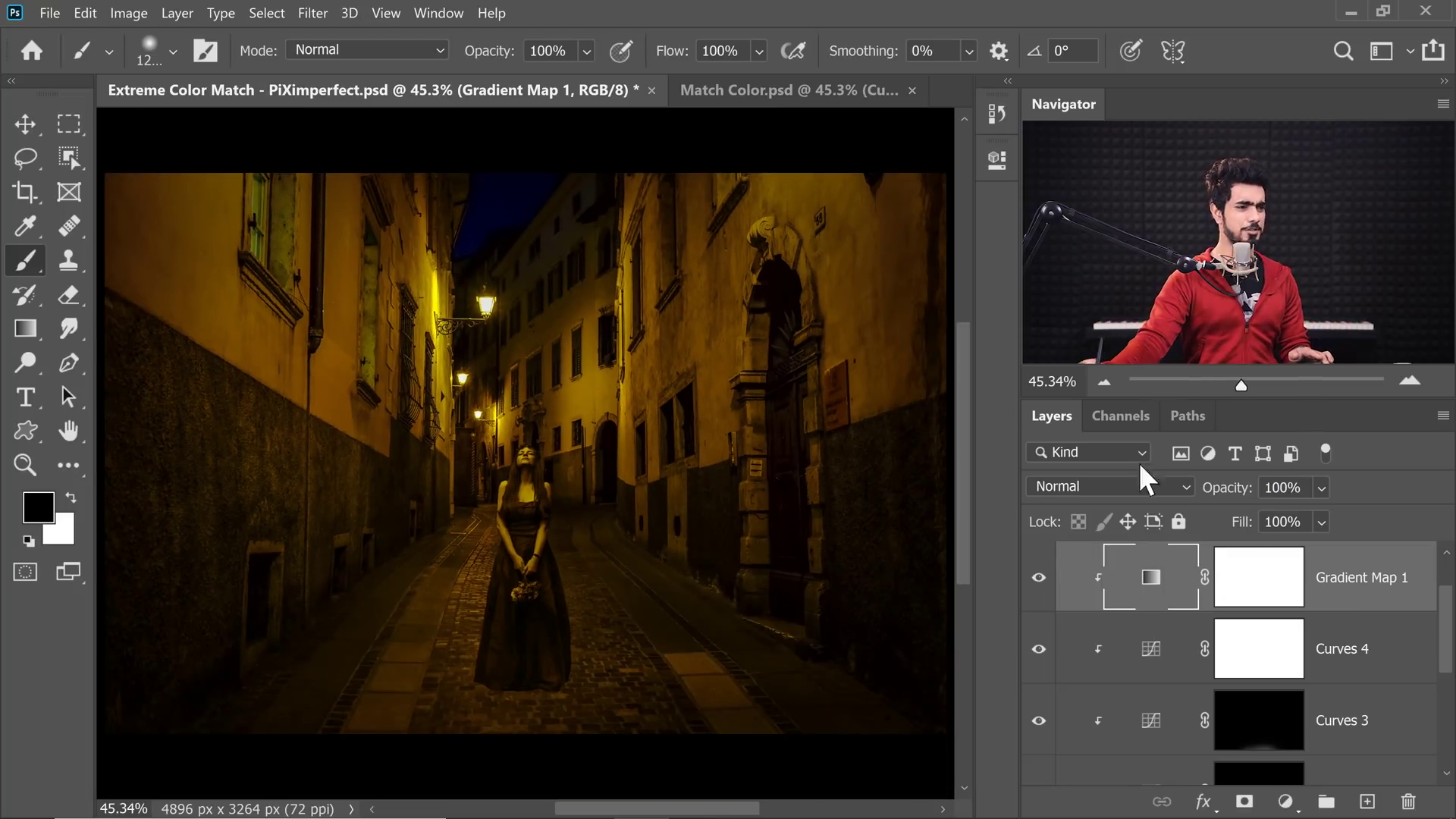
Set the Gradient Map 1 layer's opacity to 35%.
drag(1223, 489, 990, 501)
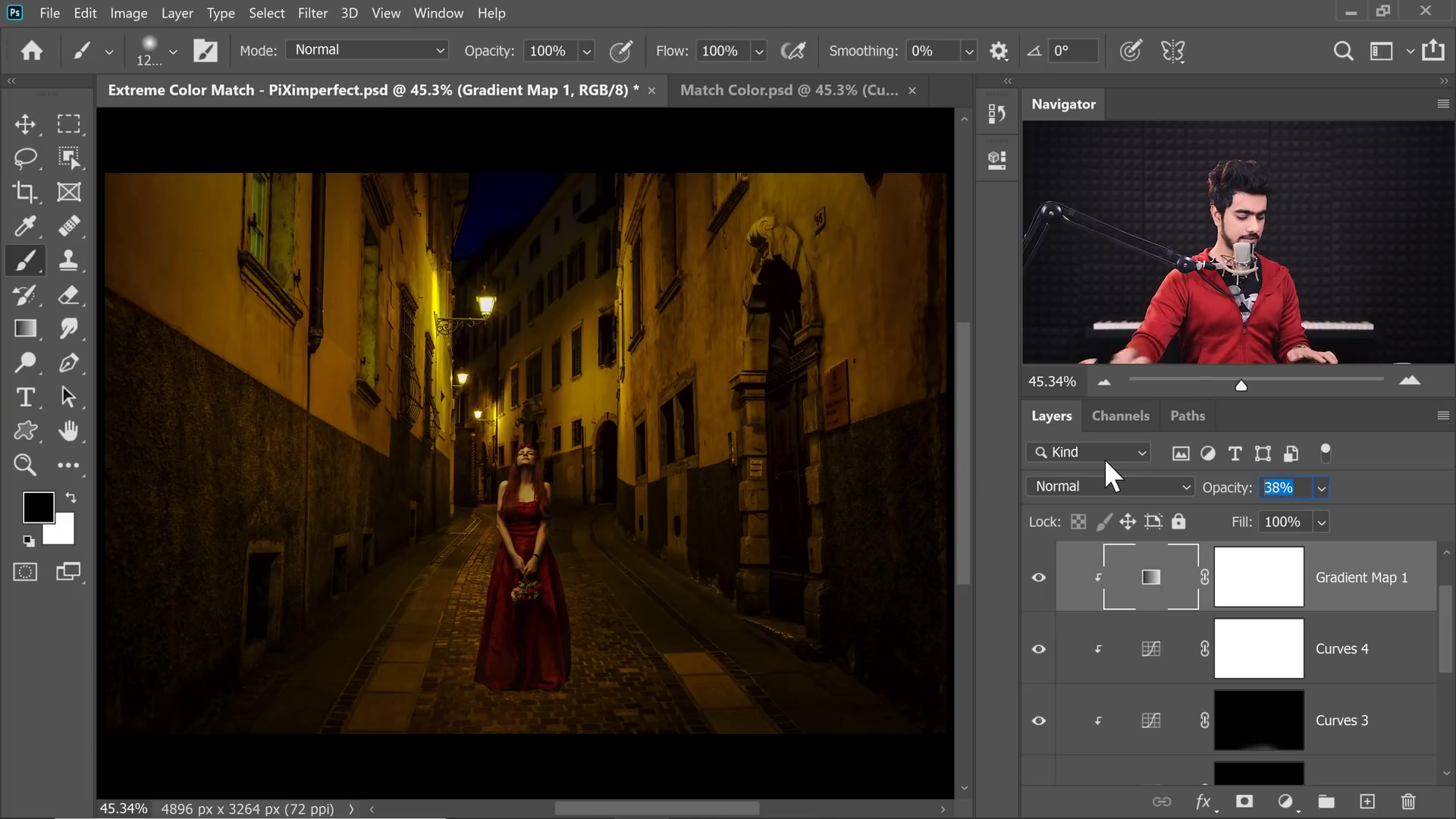
text(35)
key(Return)
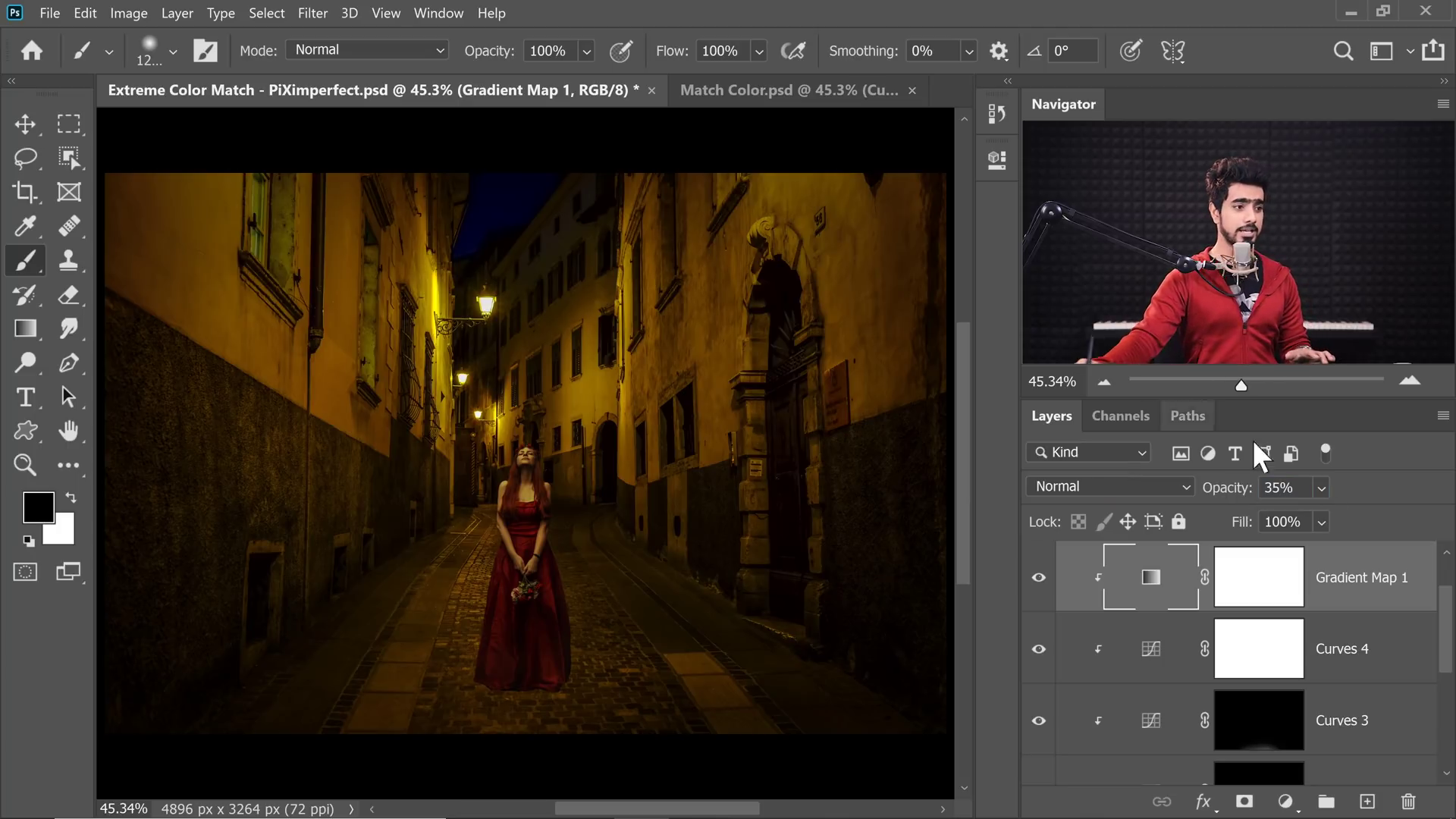
Delete the Gradient Map 1 layer.
drag(1407, 603, 1408, 801)
key(x)
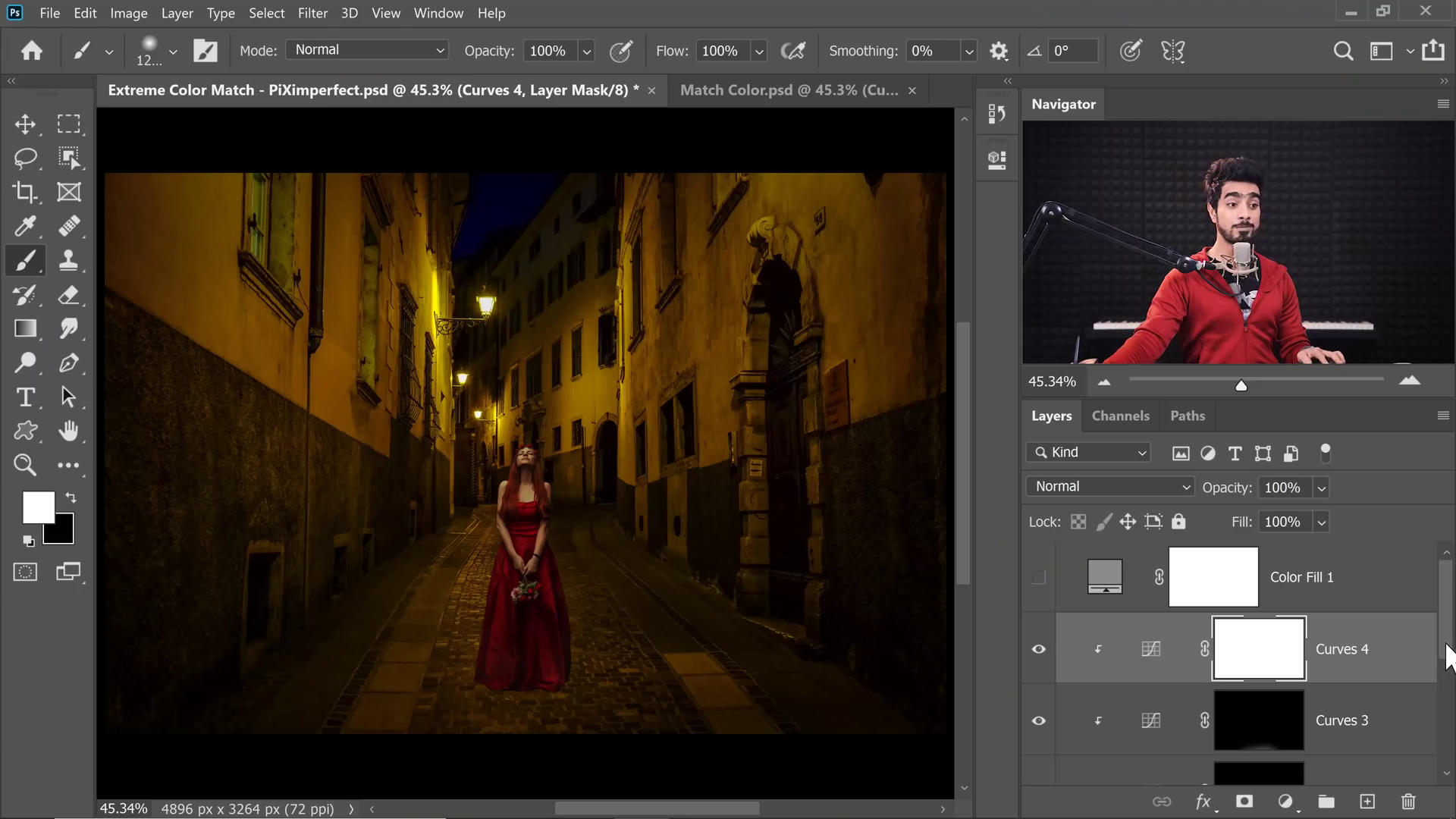
Show only the Background layer and open the NBP ColourmapX extension.
drag(1449, 660, 1435, 800)
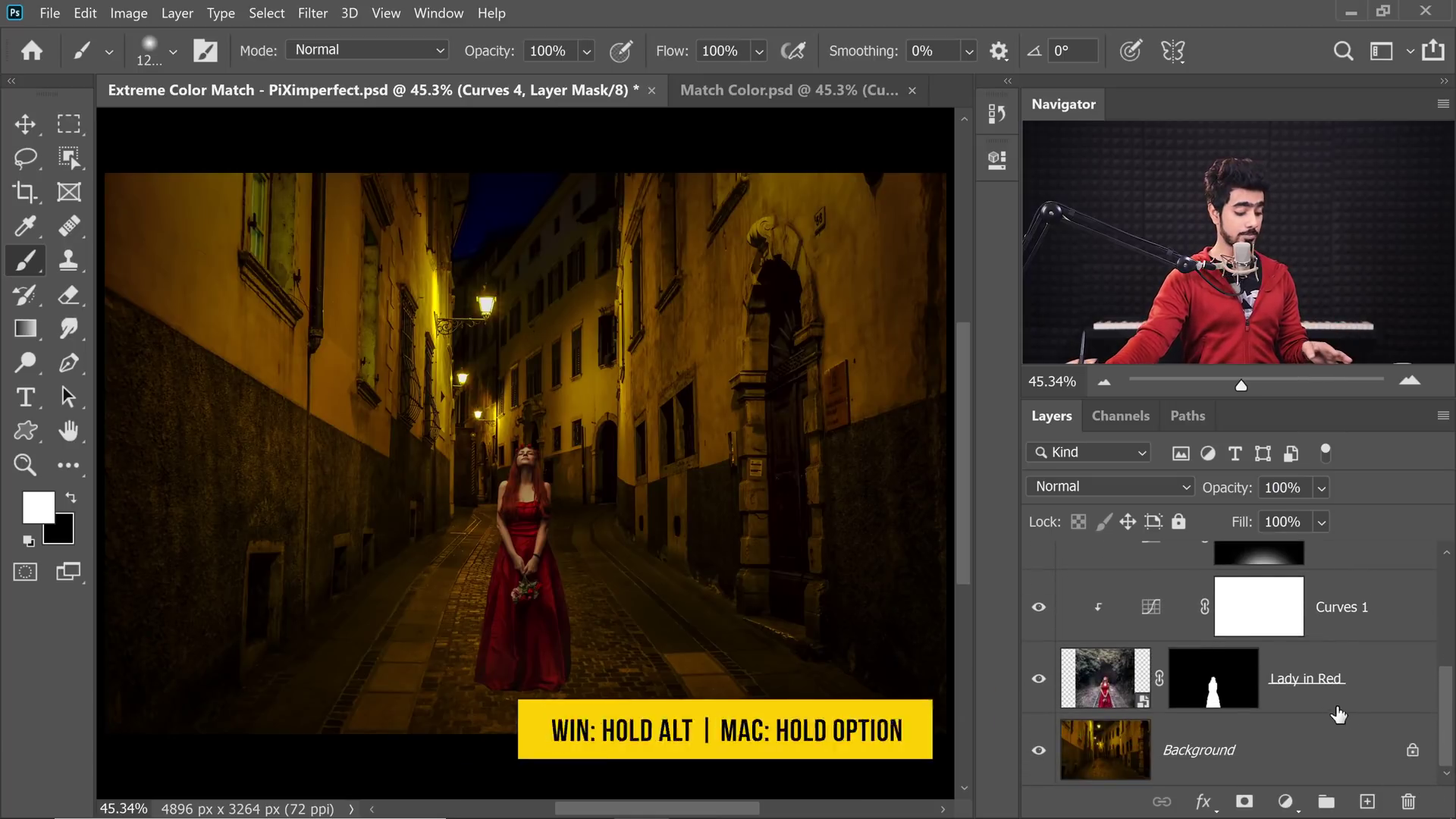
alt+click(1041, 752)
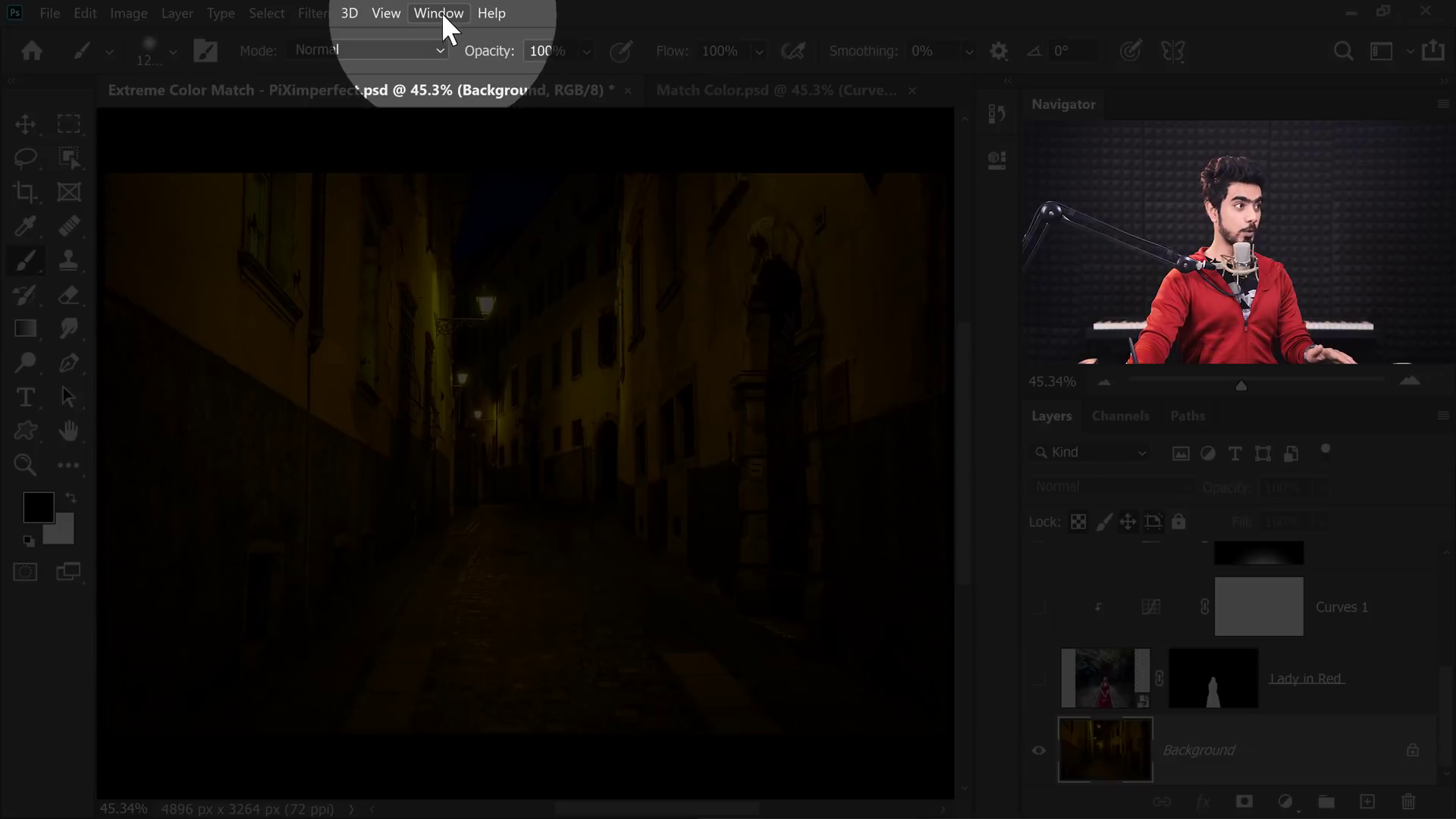
click(441, 13)
mouse_move(537, 106)
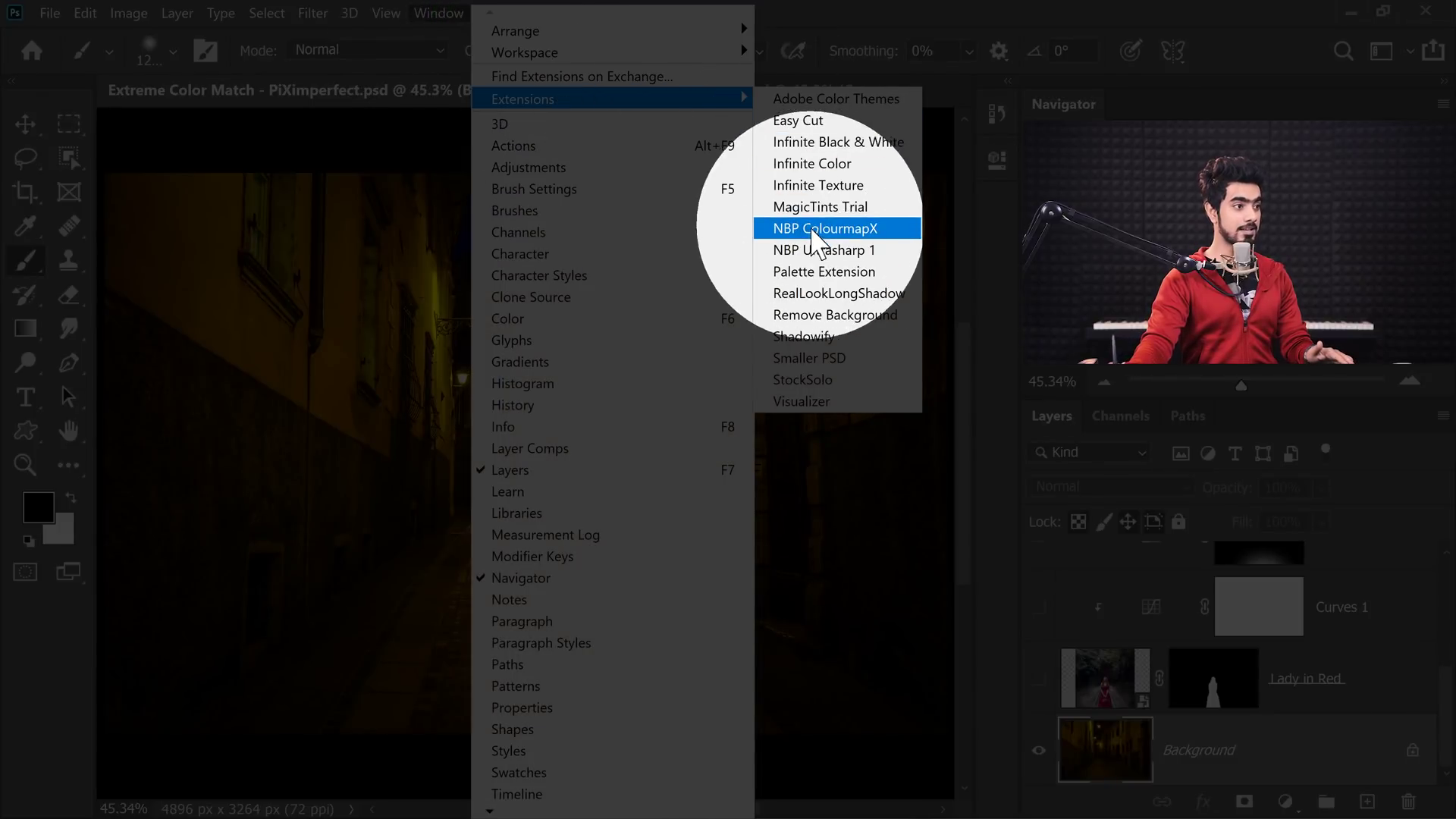
click(813, 225)
drag(658, 226, 826, 197)
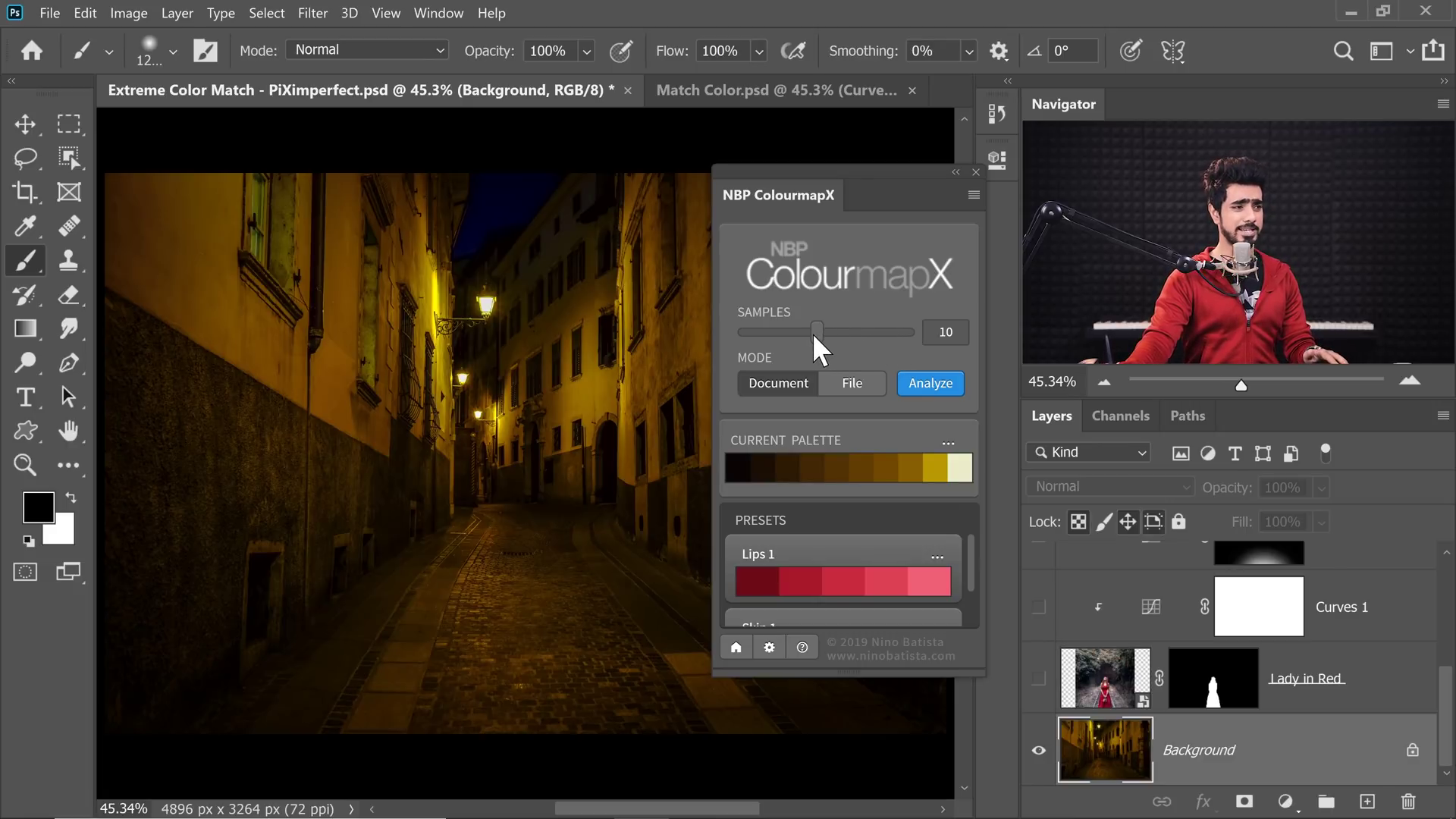
Analyze the street's colours in ColourmapX with 4 samples, and analyze them again with 6 samples.
click(800, 334)
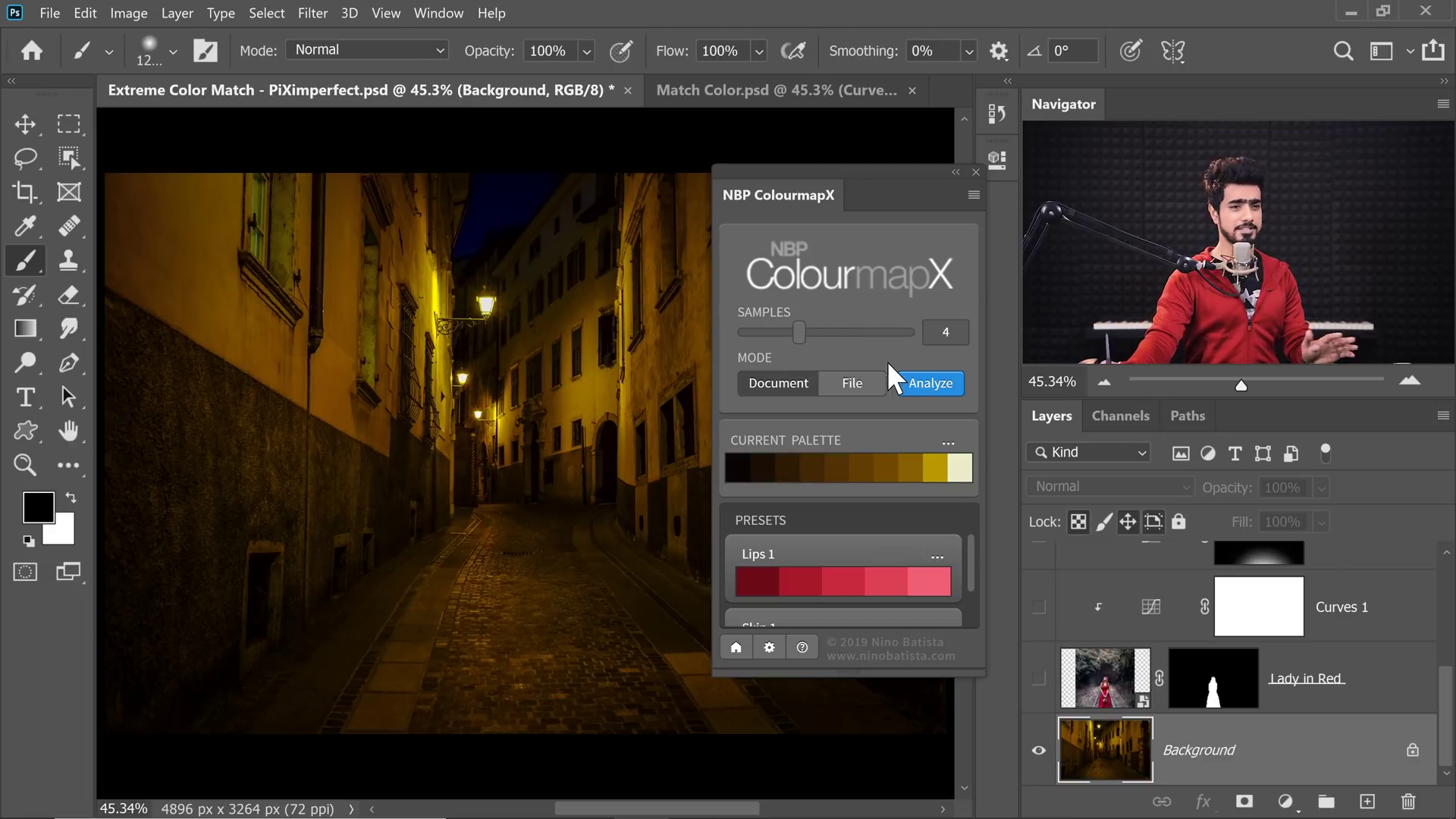
click(930, 384)
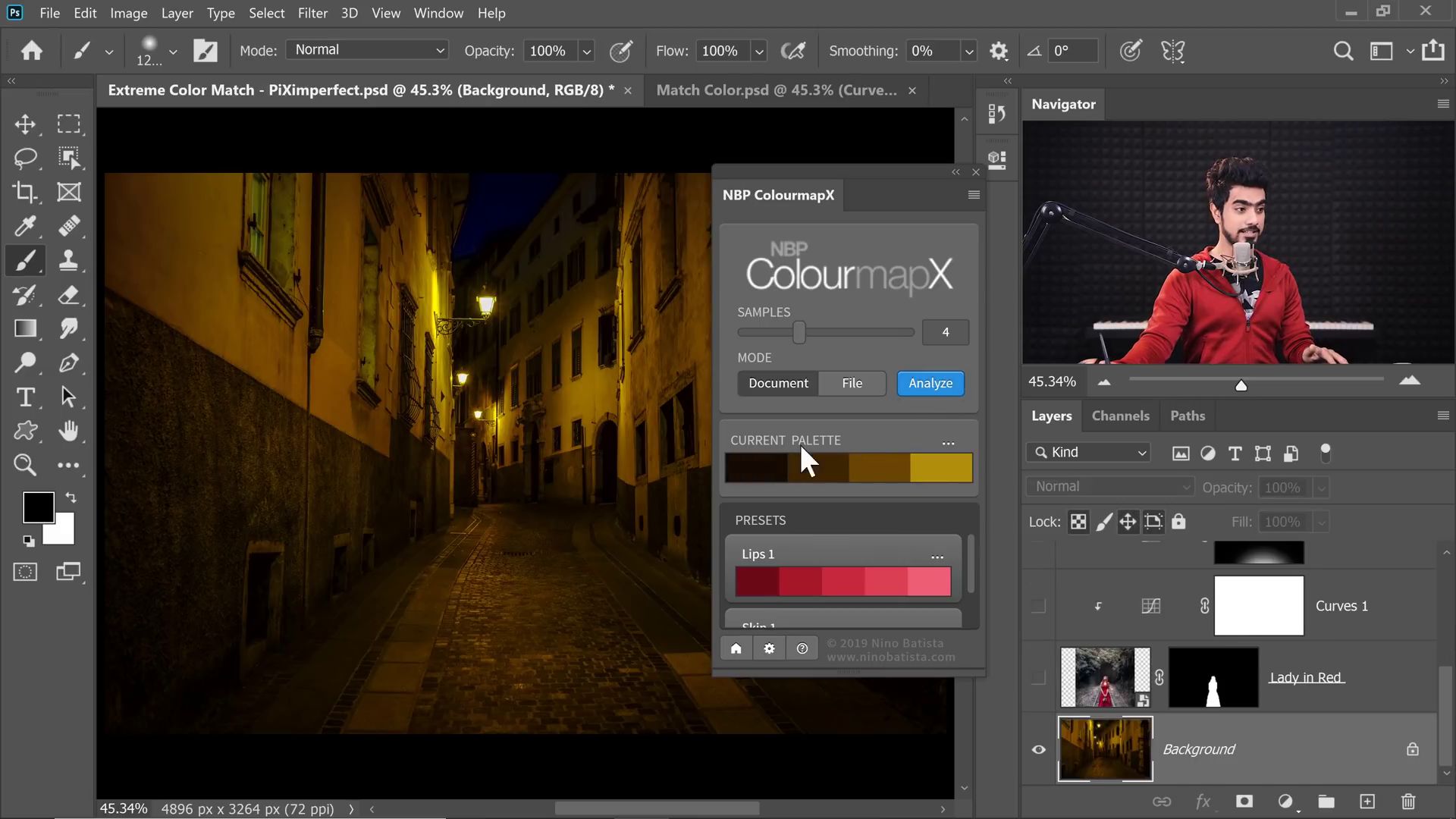
drag(799, 334, 817, 332)
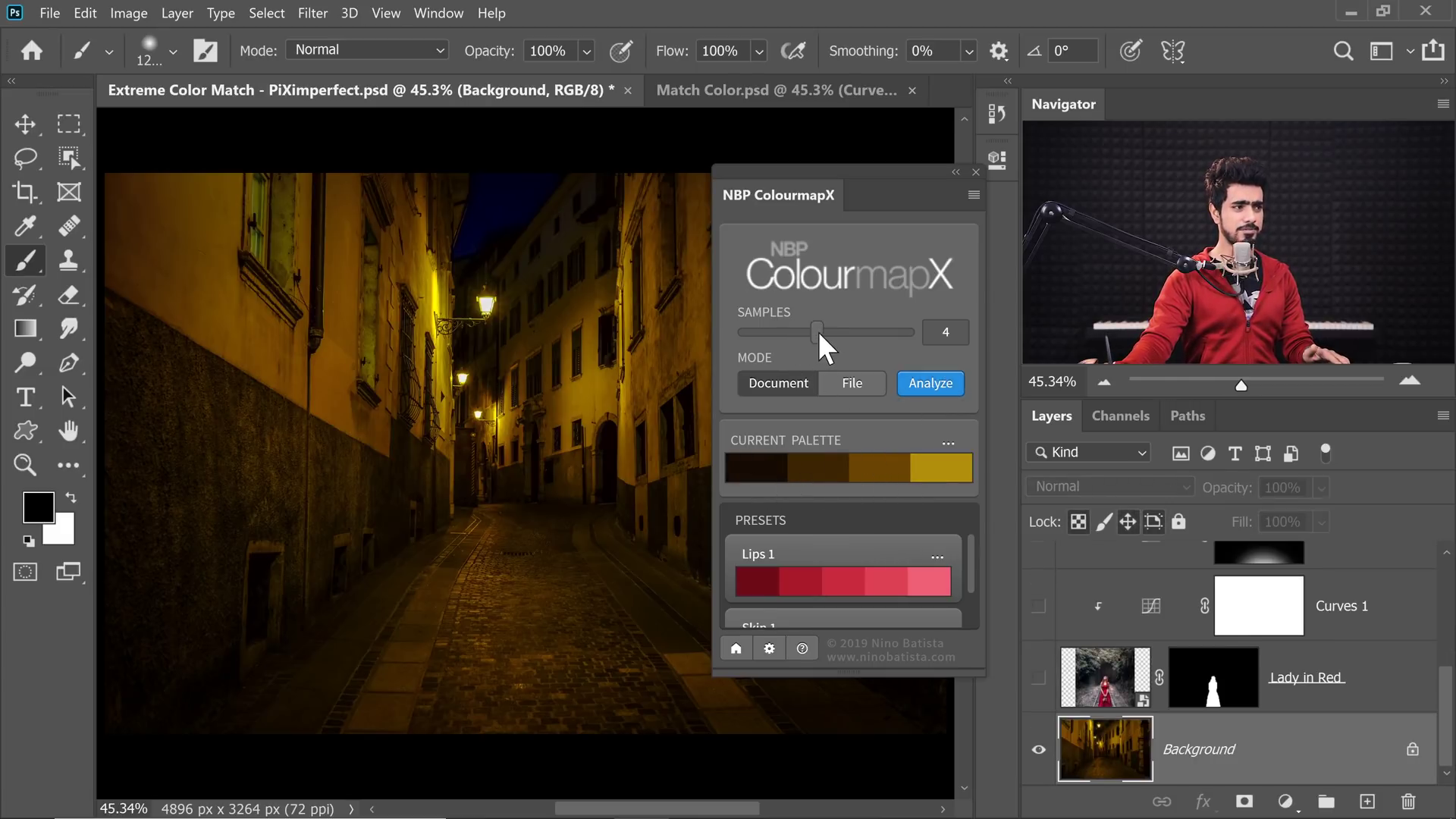
click(931, 385)
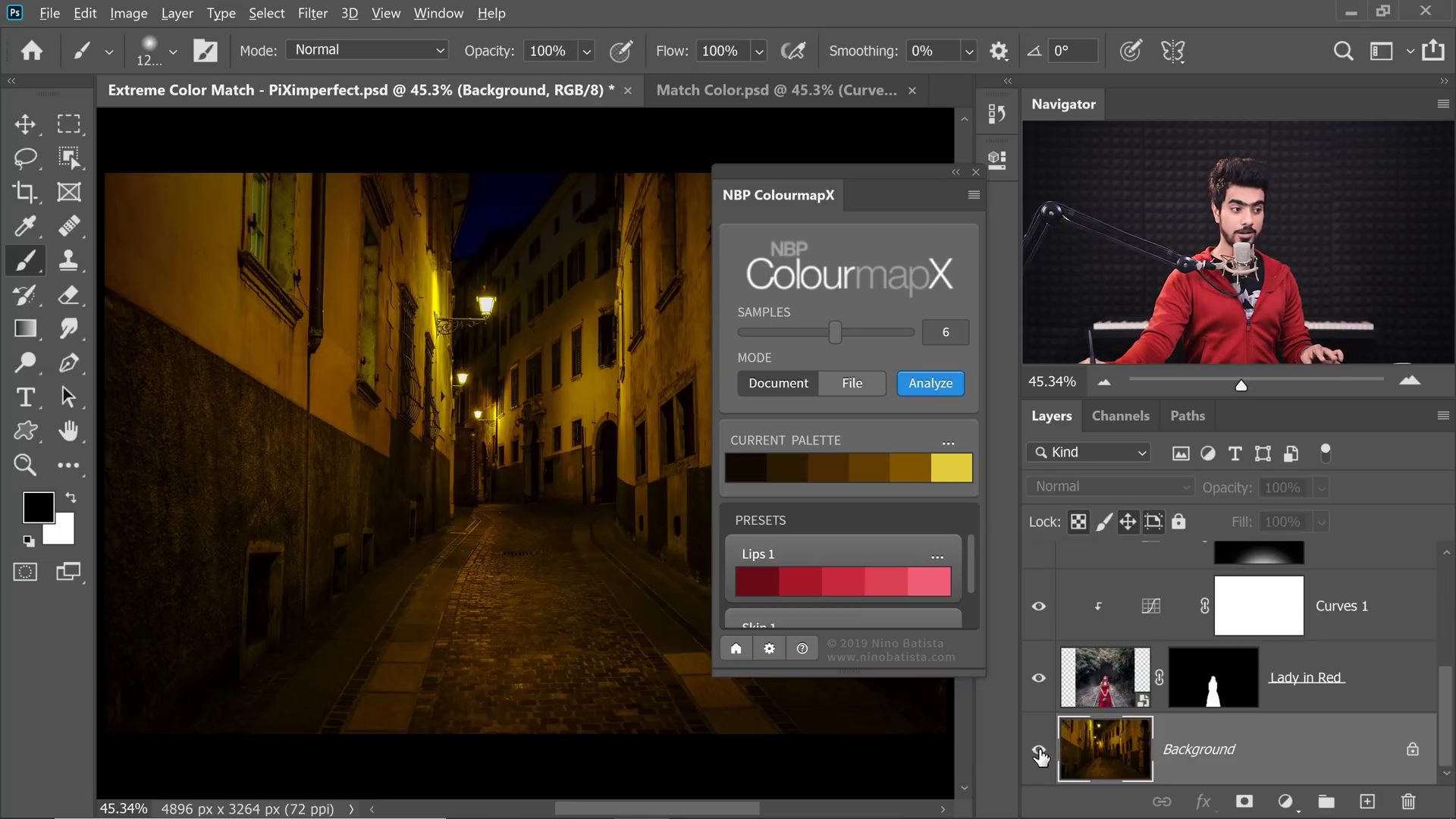
Show the other layers again and apply the ColourmapX palette as color grading above the Curves 4 layer.
alt+click(1039, 751)
drag(1445, 720, 1445, 611)
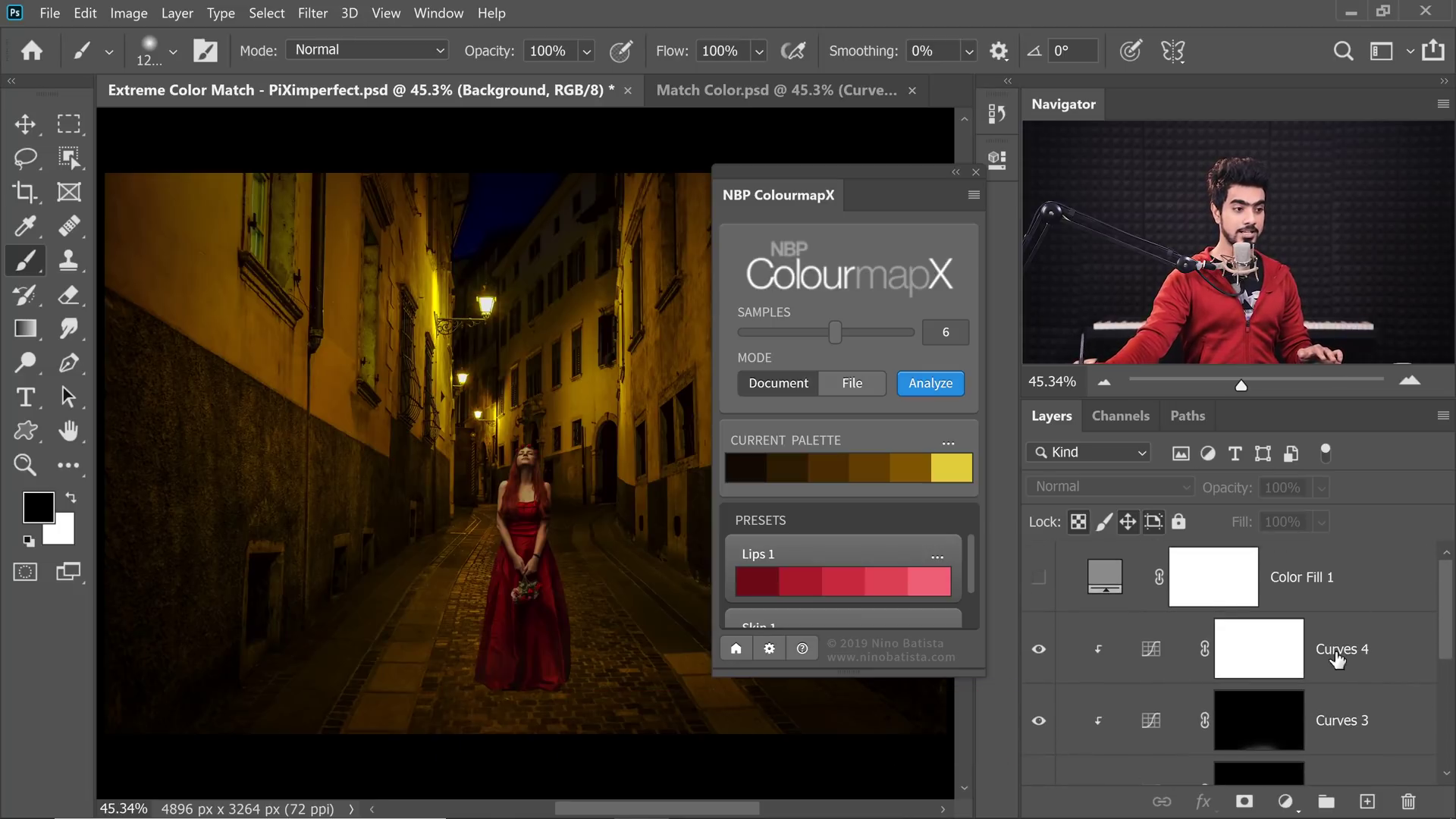
click(1341, 683)
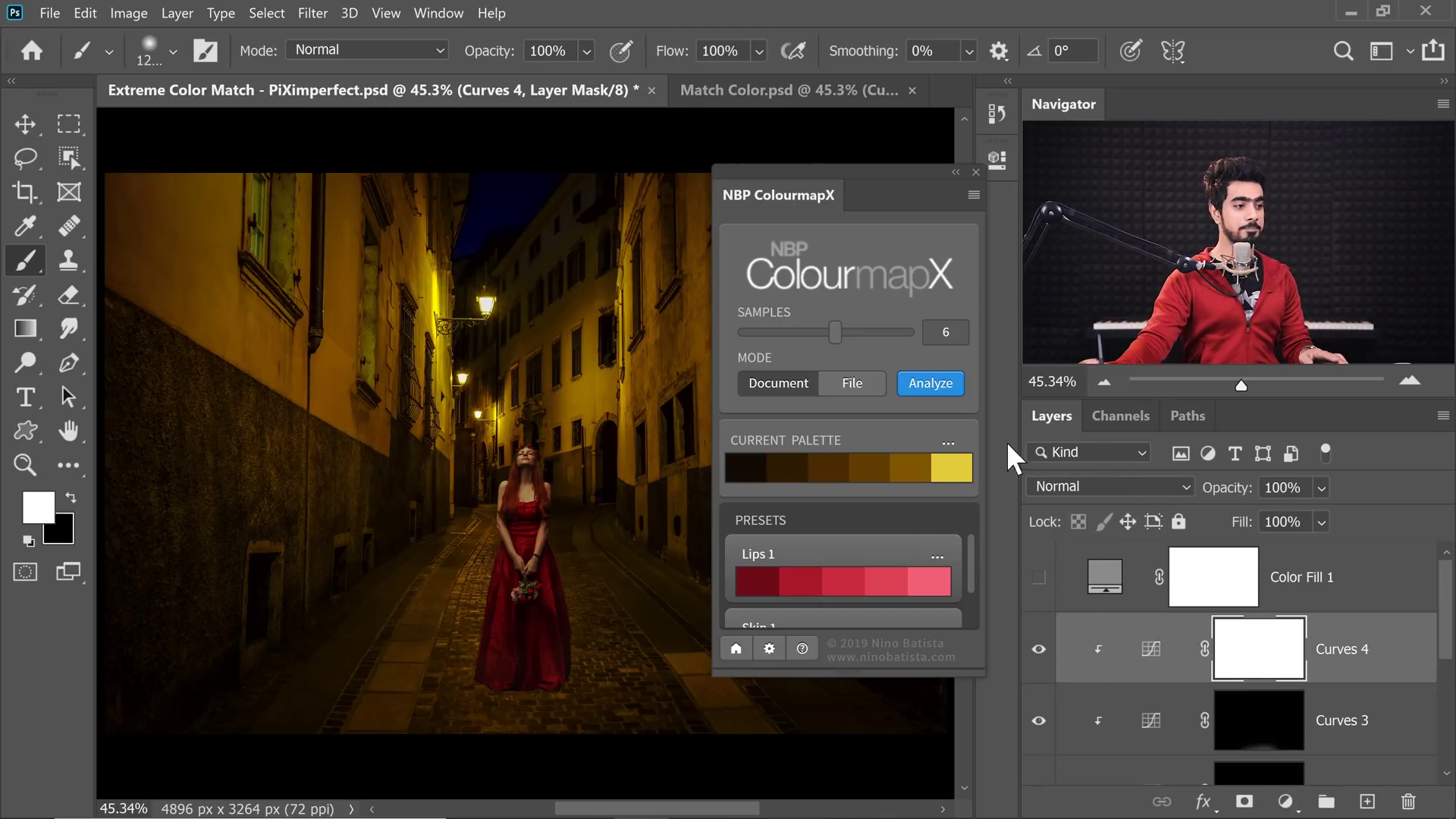
click(948, 441)
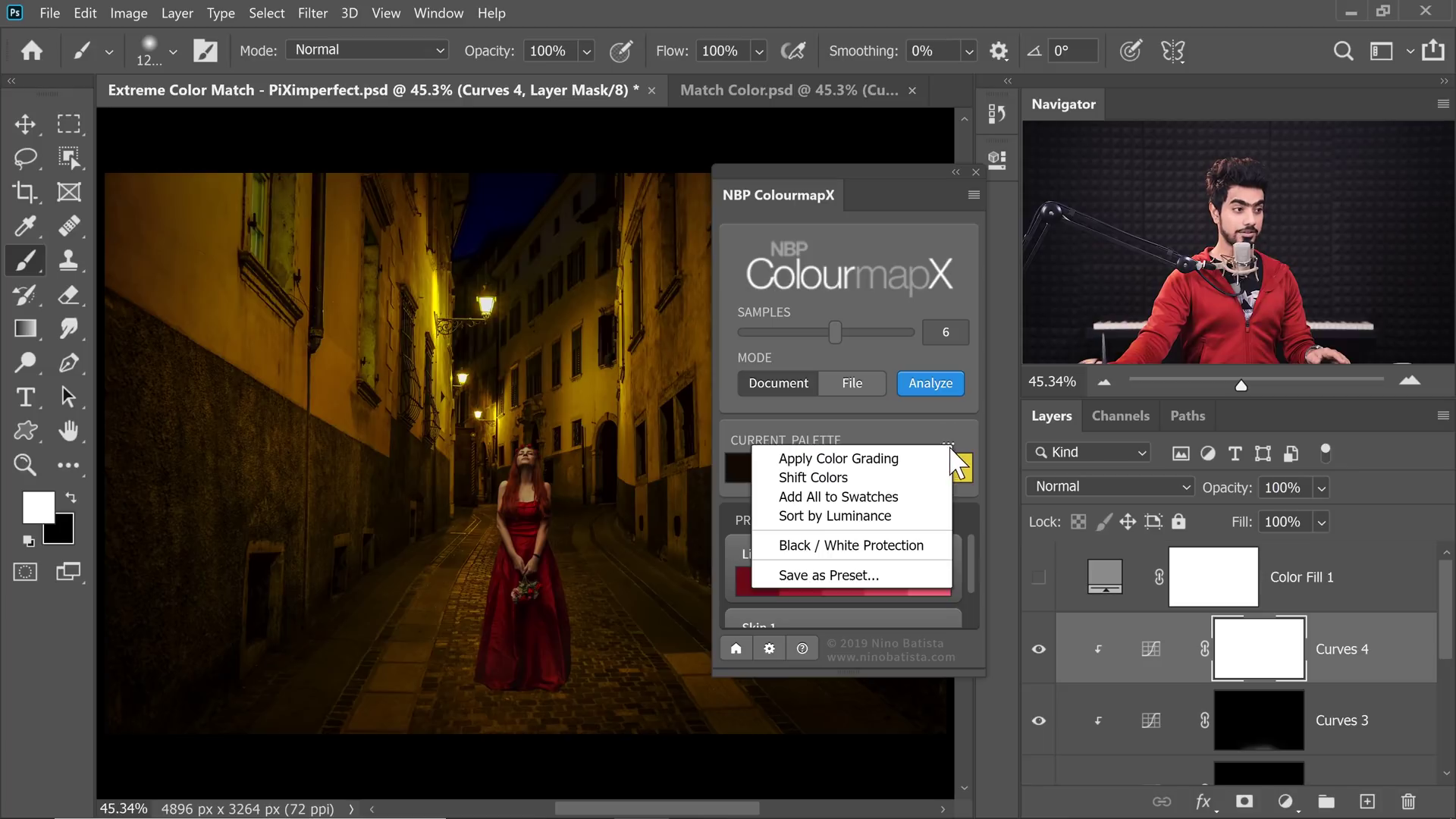
click(877, 460)
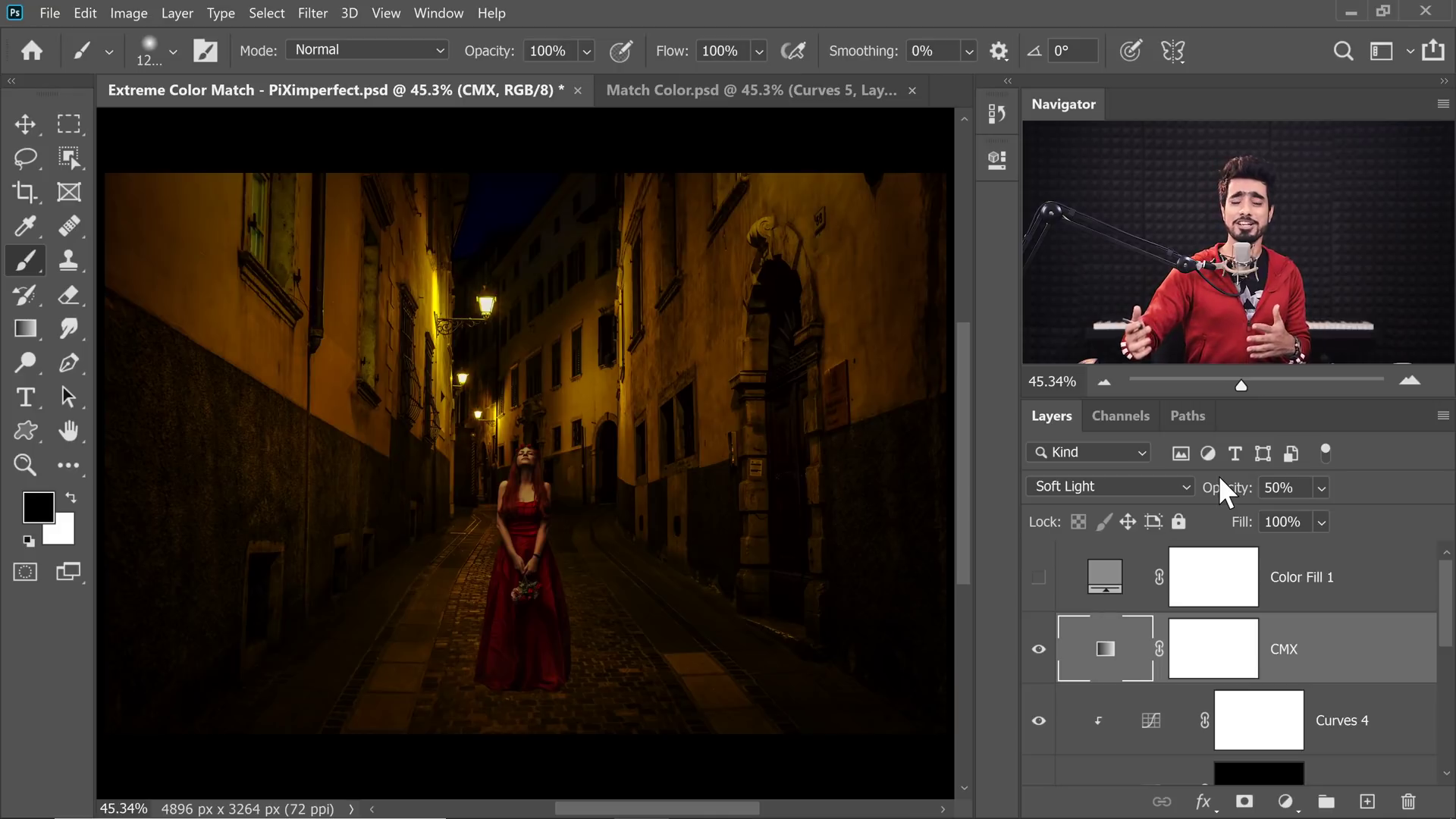
Set the CMX layer's blend mode to Normal and clip it to the woman's layers below.
click(1075, 485)
click(1057, 194)
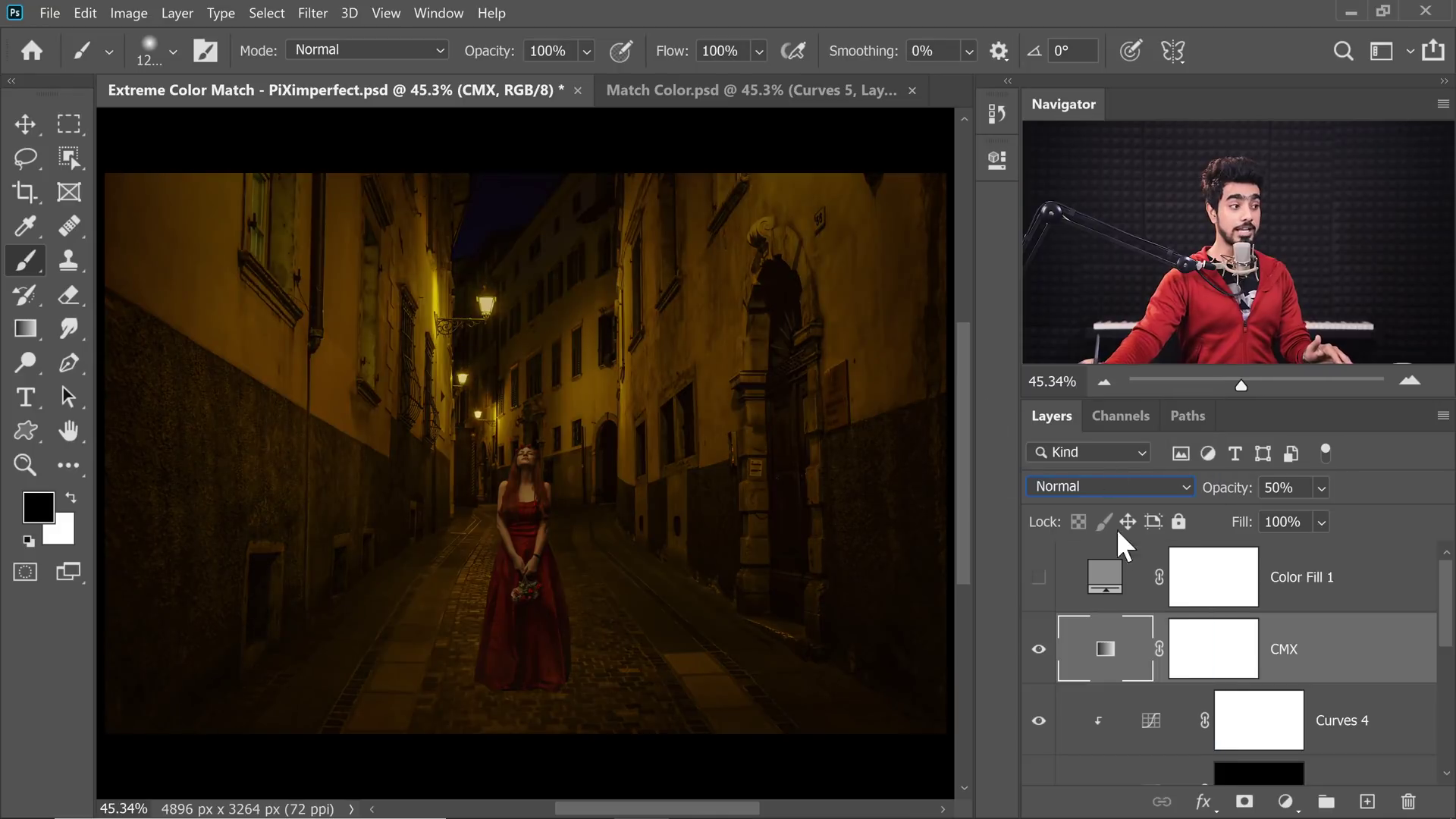
alt+click(1176, 680)
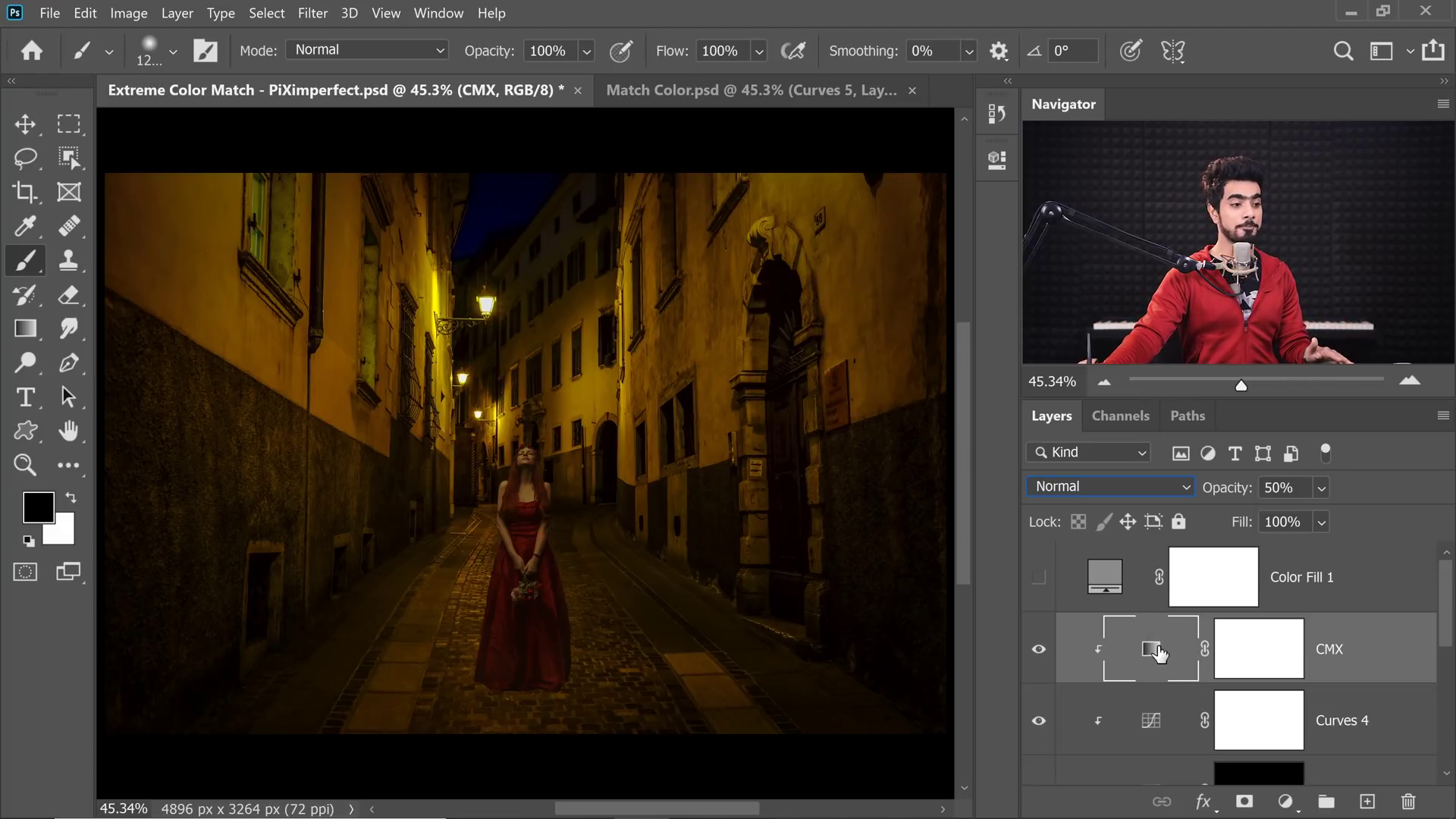
Reduce the CMX gradient to four color stops, placing the brown stop at 42% and the dark brown stop at 12%, and accept it.
double_click(1151, 649)
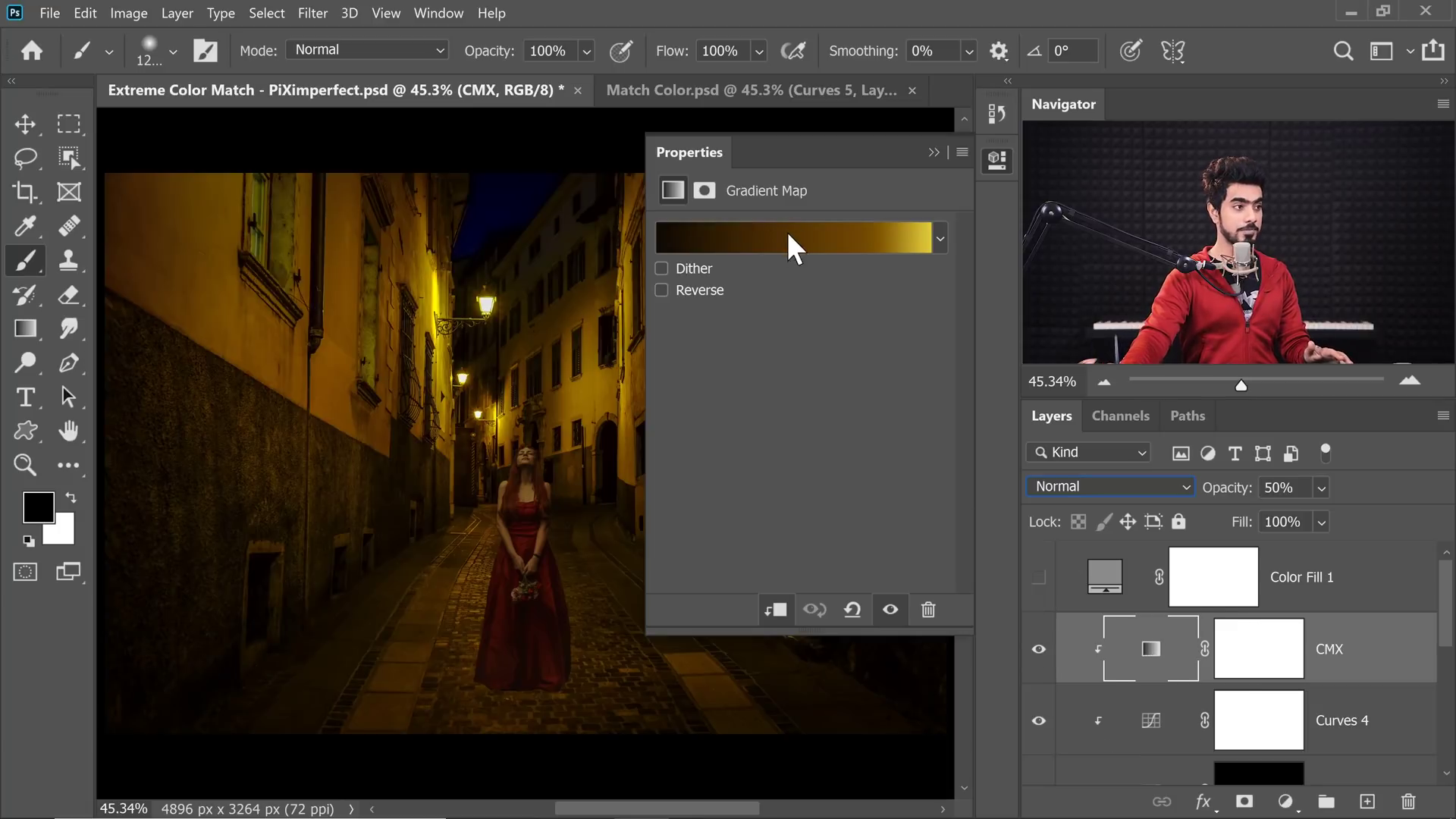
click(794, 236)
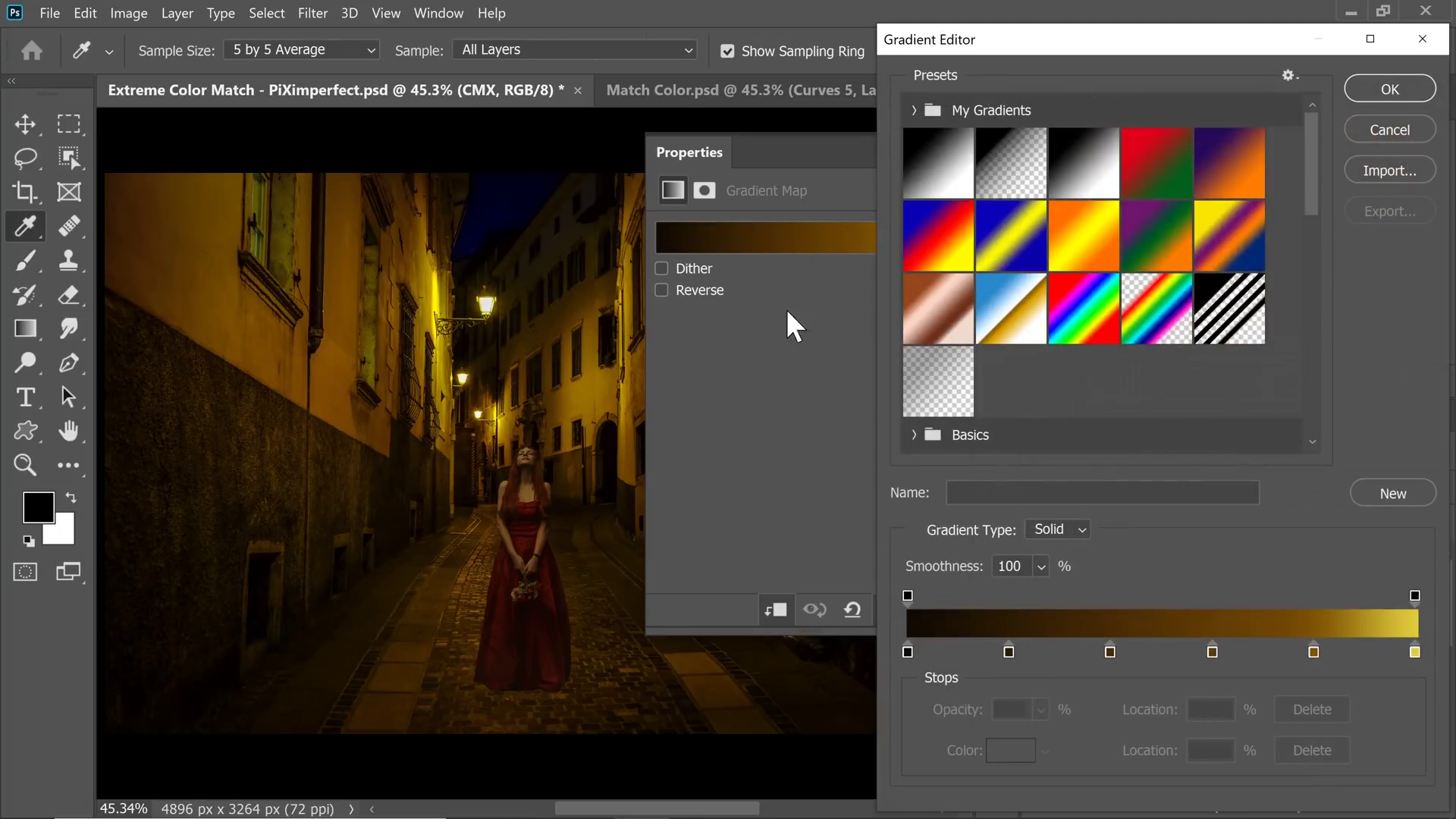
drag(1311, 652, 1116, 656)
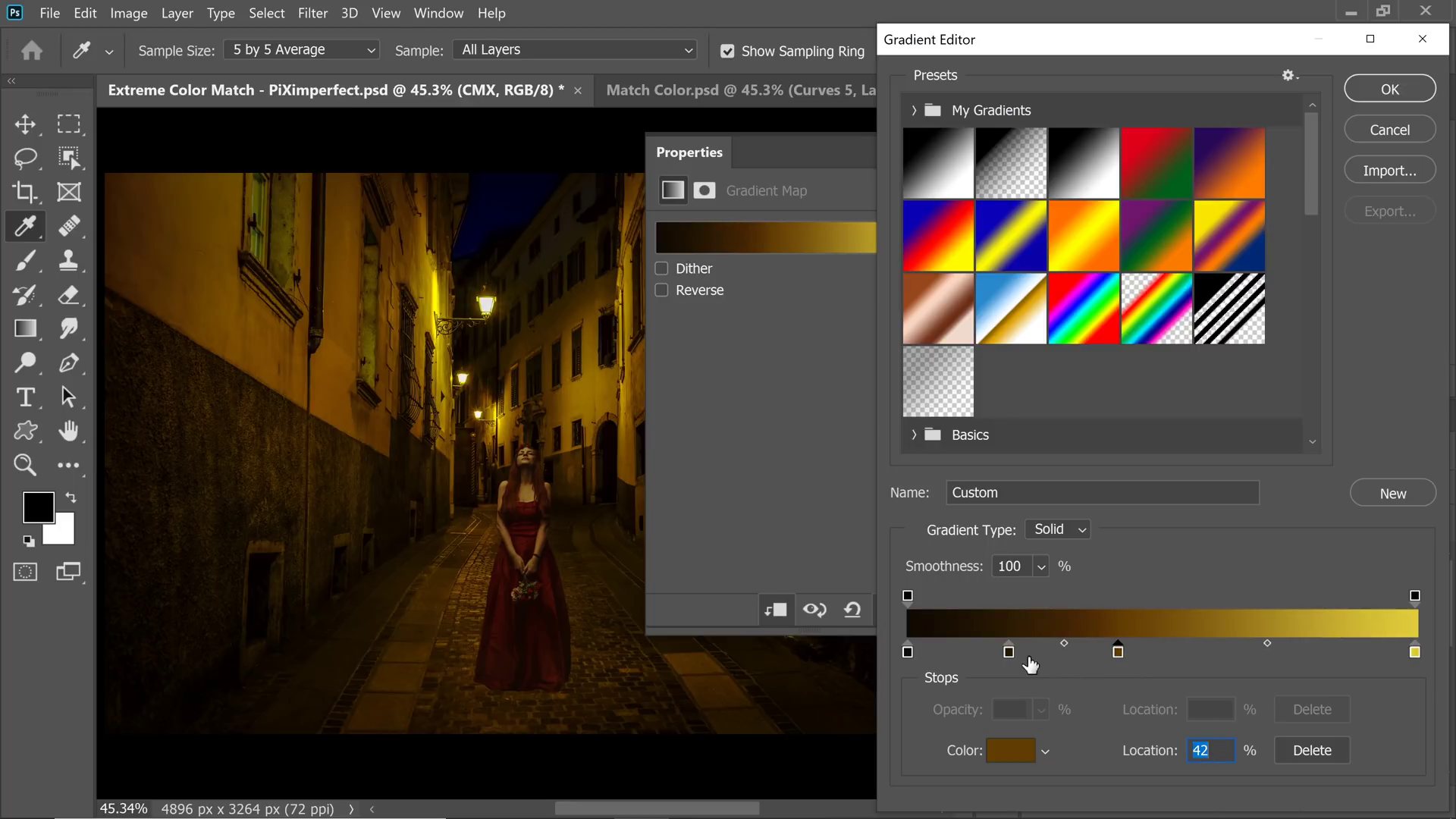
drag(1008, 652, 972, 653)
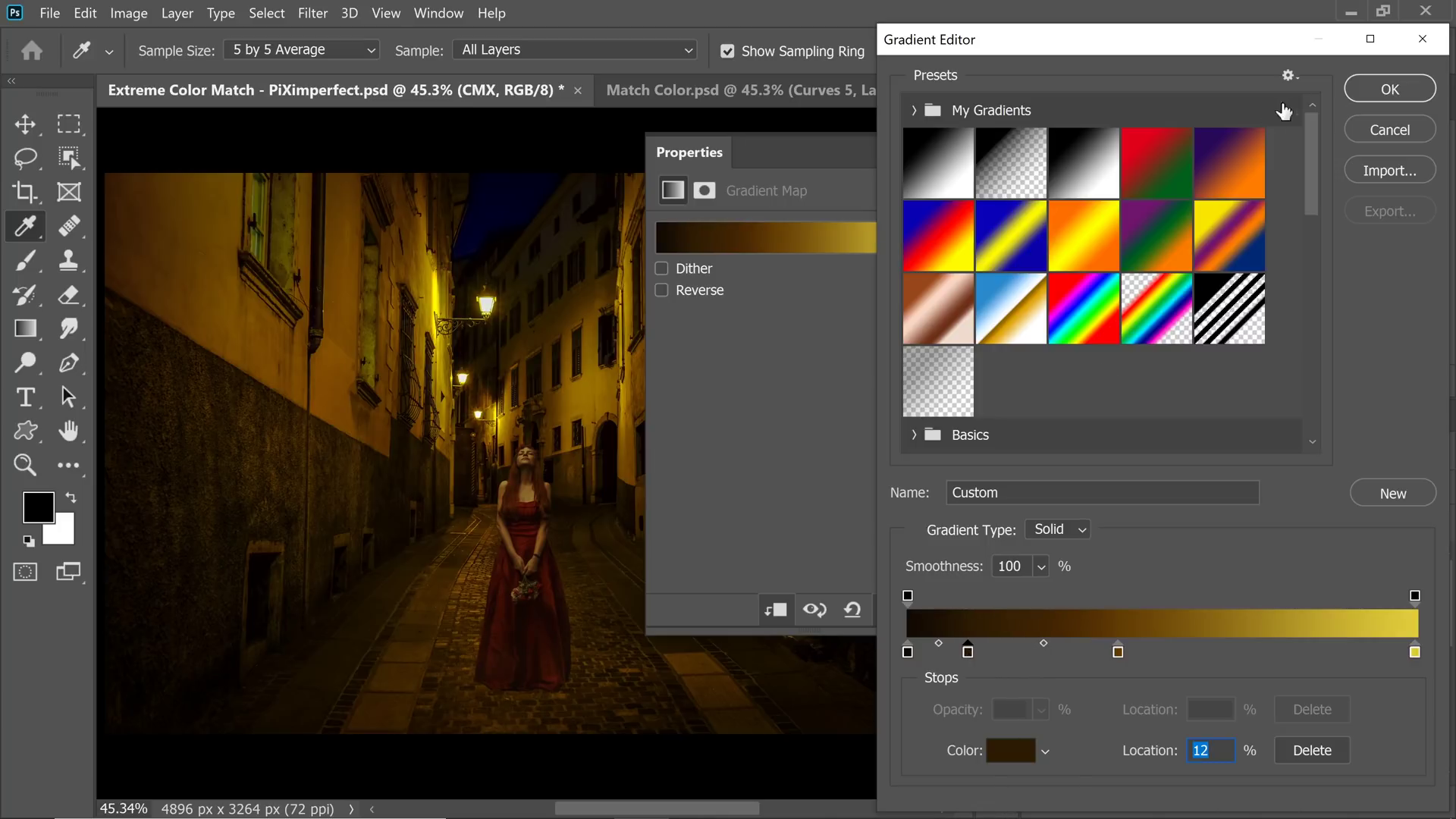
click(1395, 90)
click(936, 154)
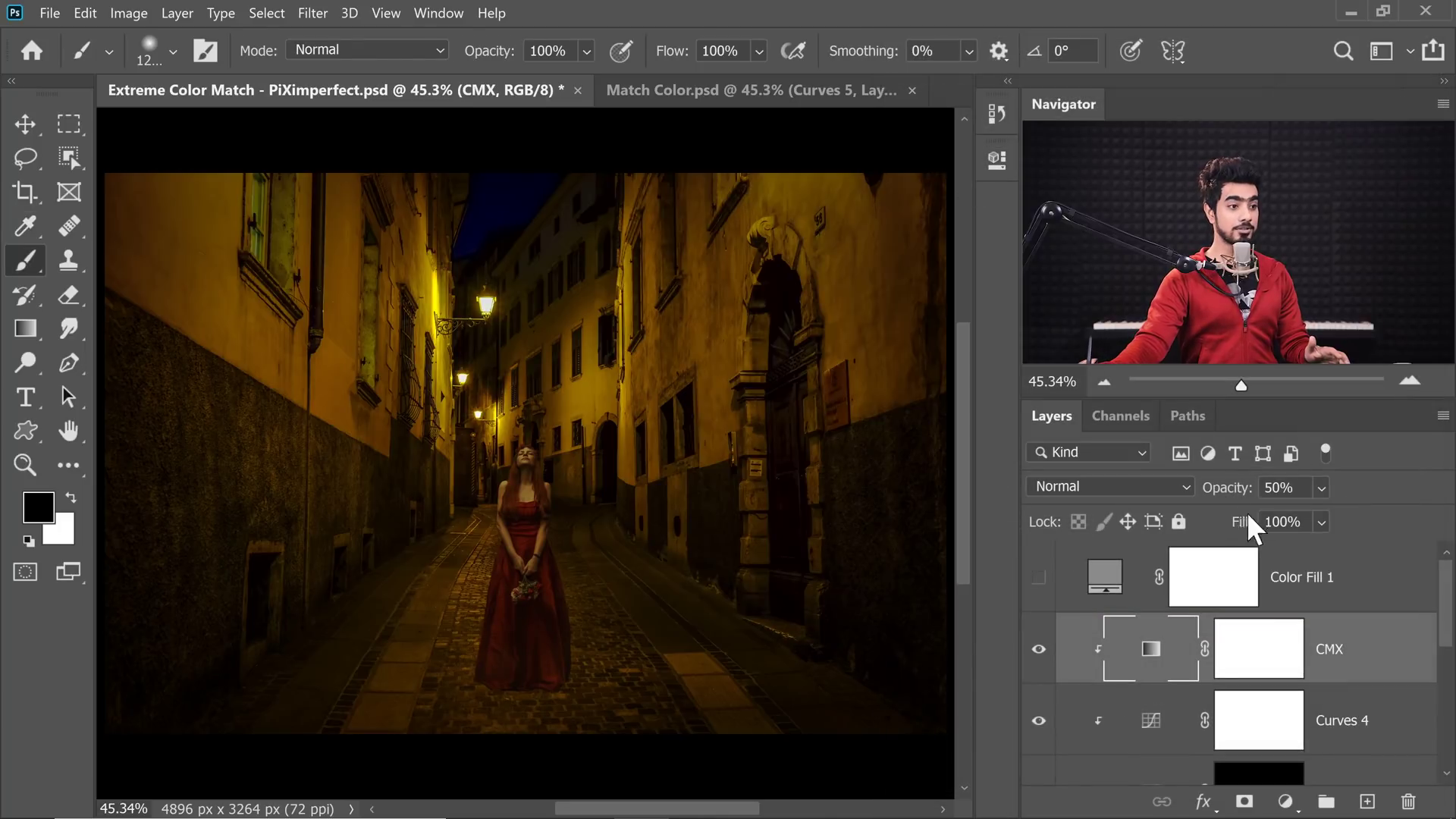
Set the CMX layer's opacity to 35%.
drag(1227, 487, 1092, 511)
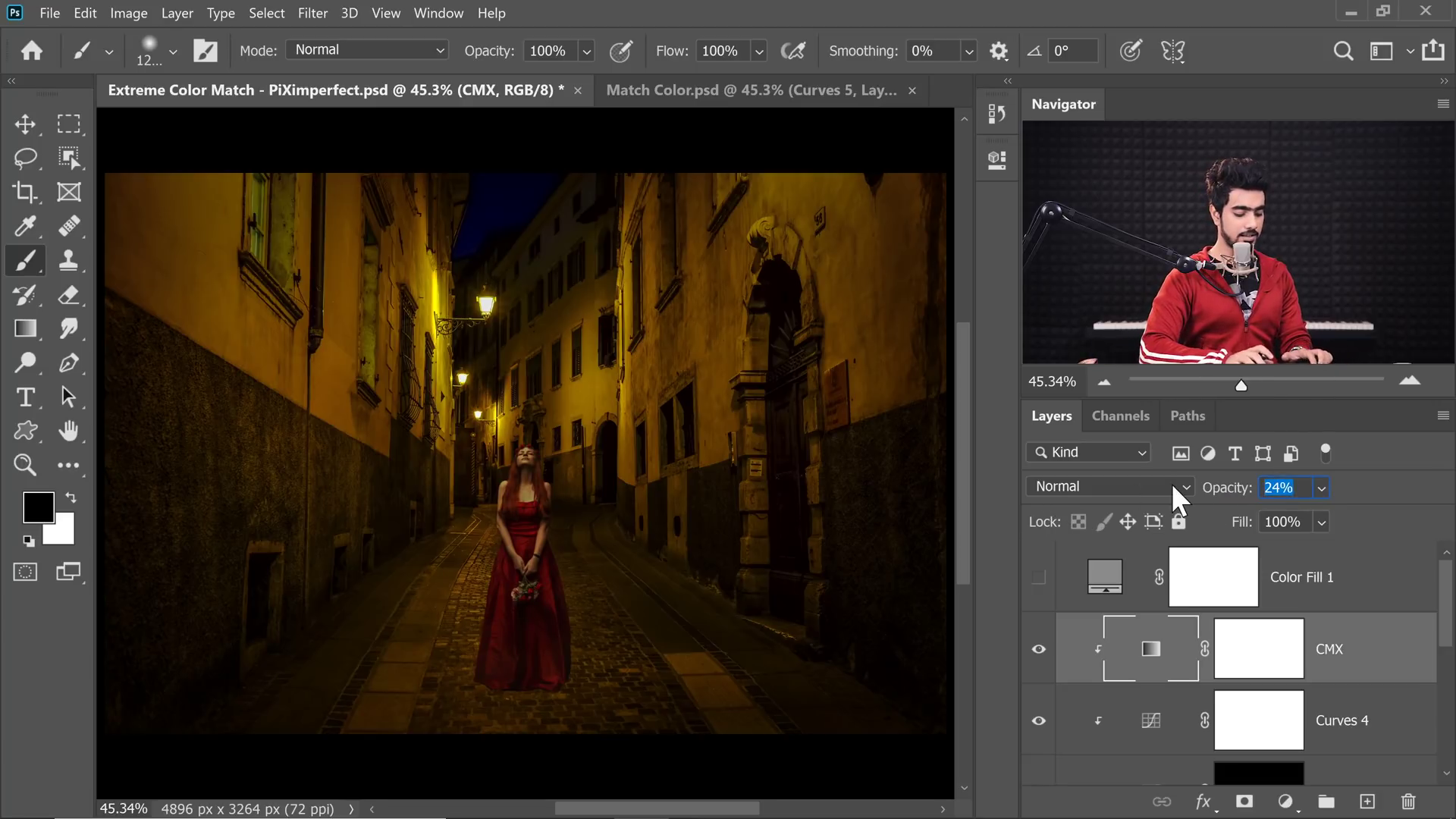
text(35)
key(Return)
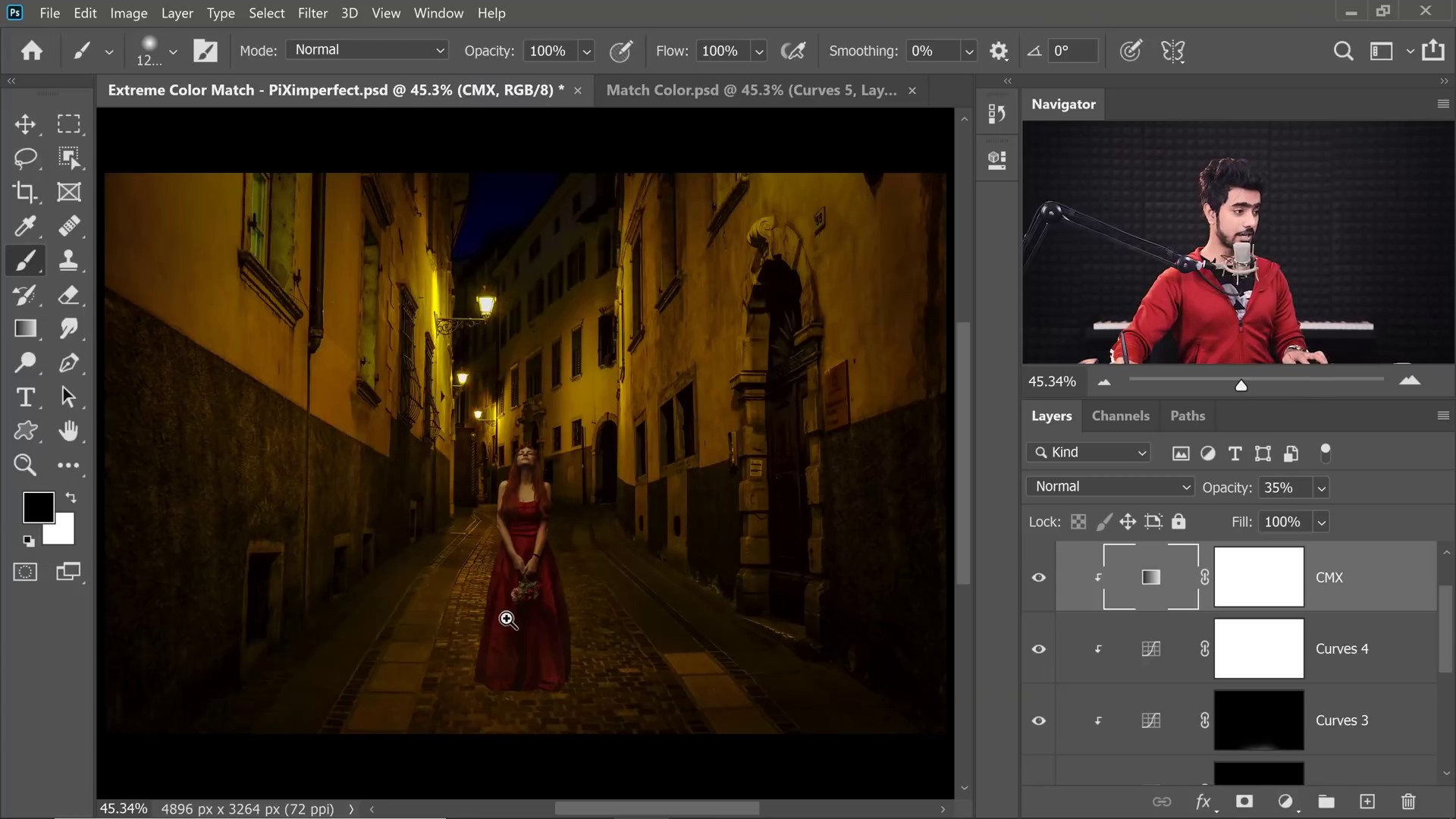
Add a Curves adjustment layer above CMX and pull the middle of its RGB curve down to darken the image.
click(508, 619)
drag(520, 607, 367, 244)
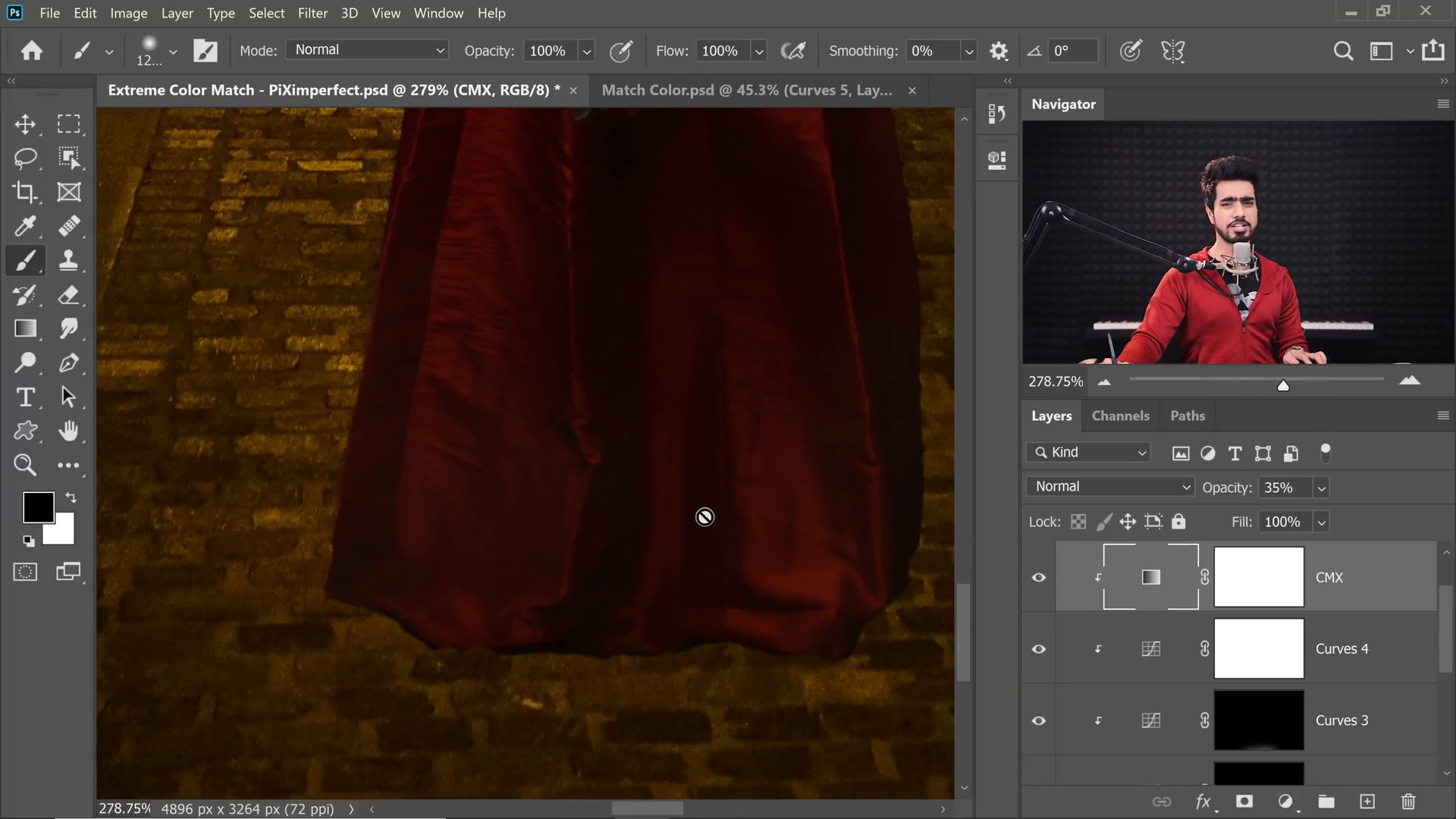
key(ctrl+0)
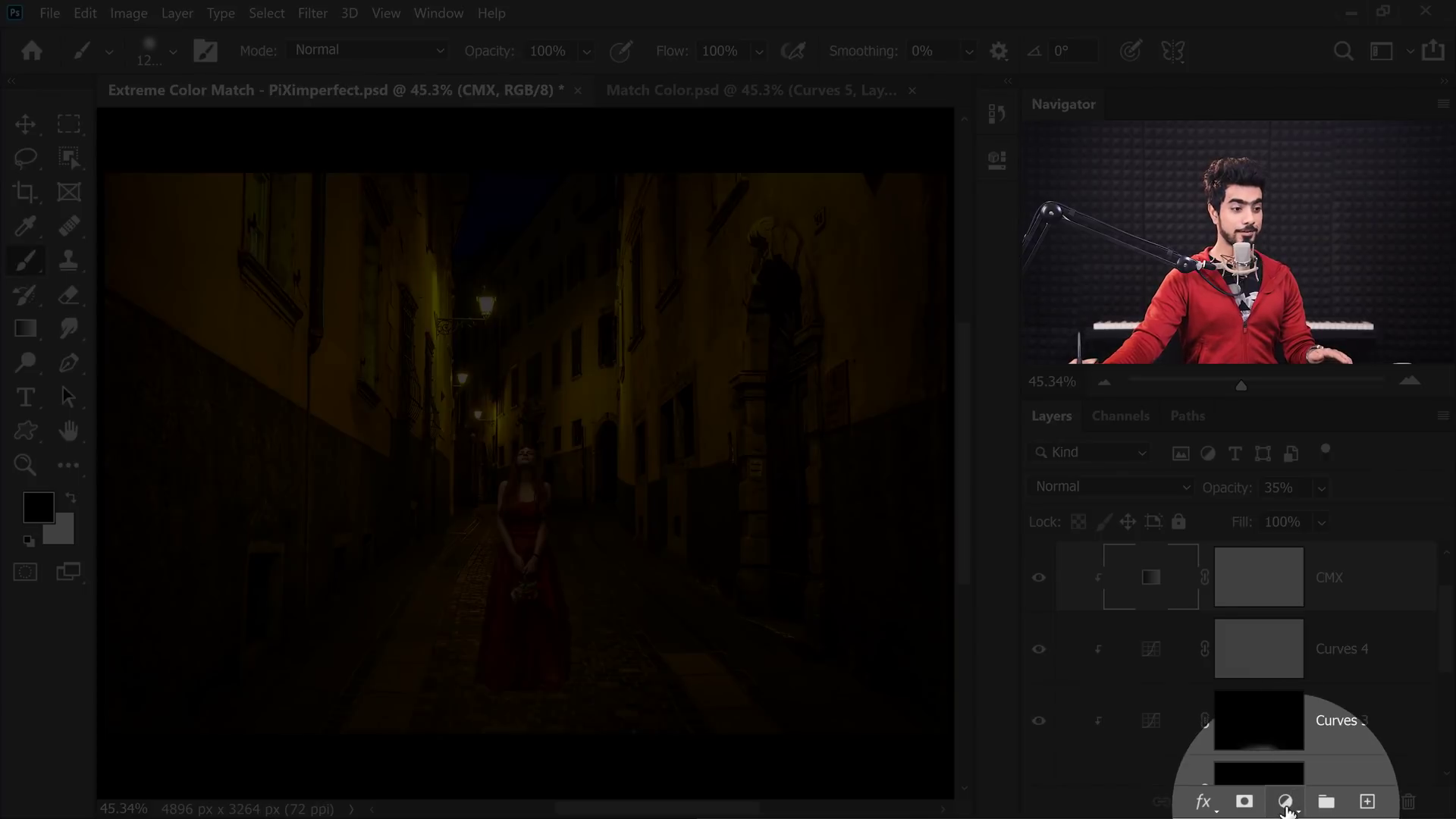
click(1285, 801)
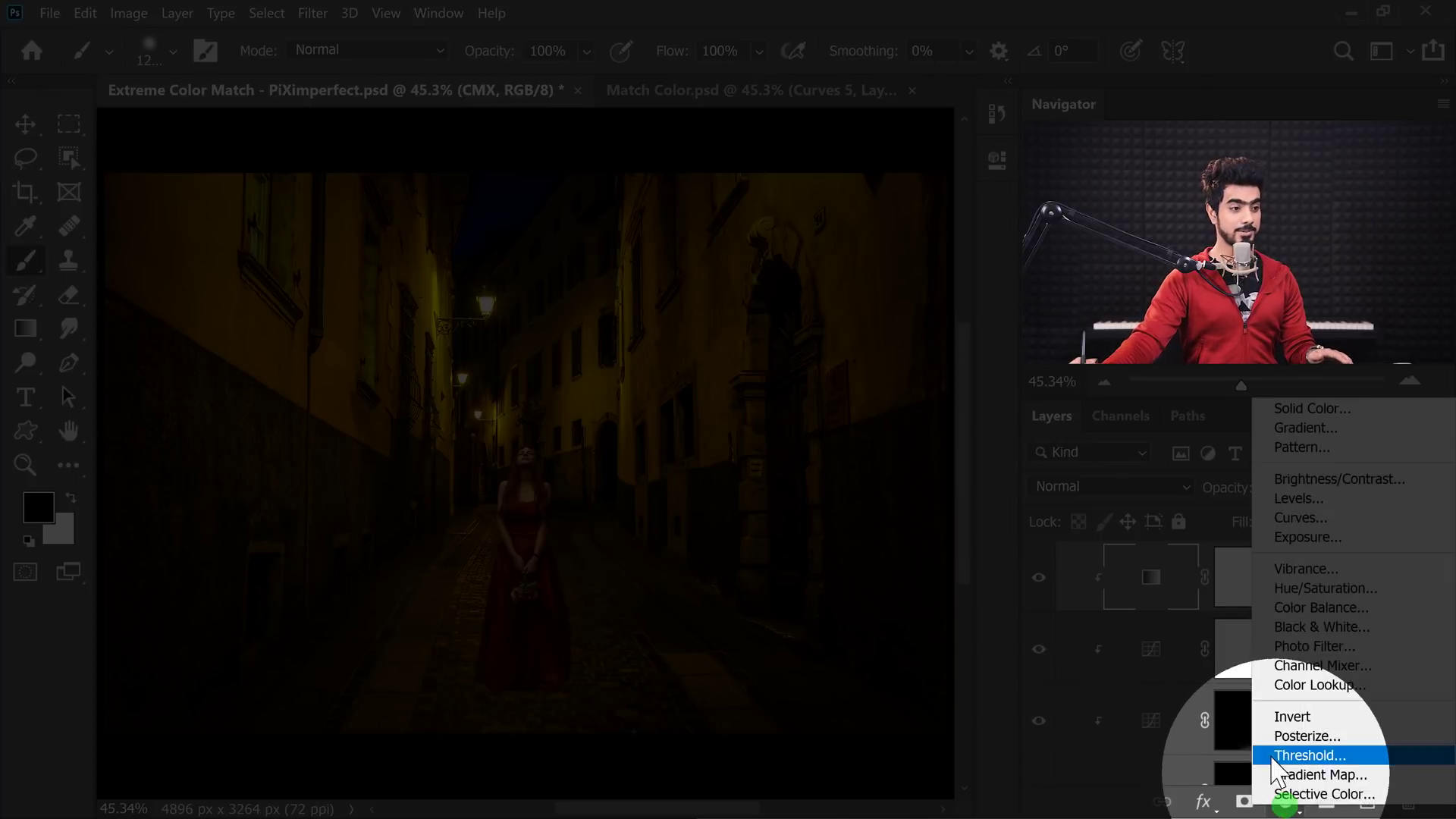
click(1301, 518)
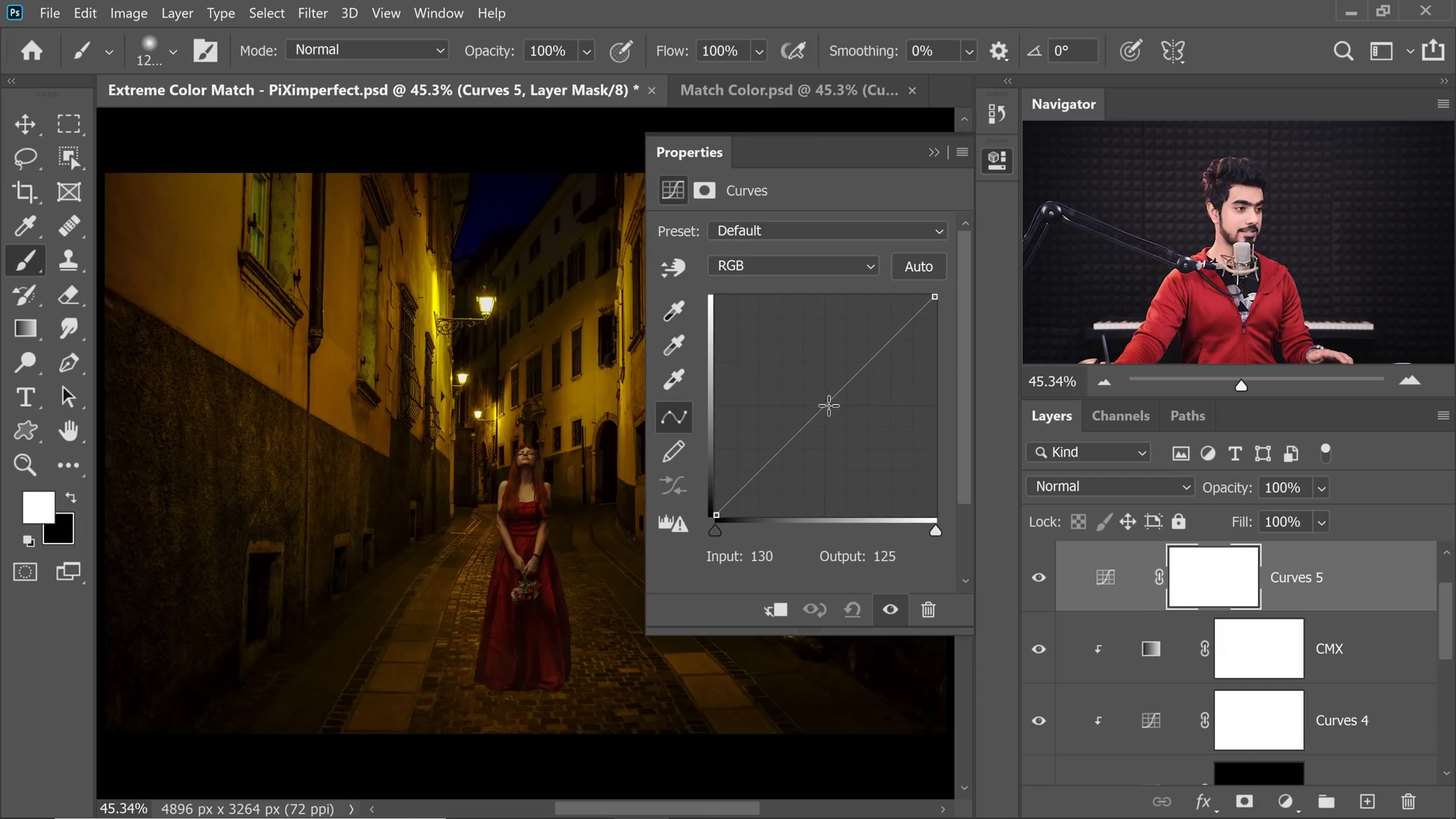
drag(847, 421, 848, 423)
click(934, 153)
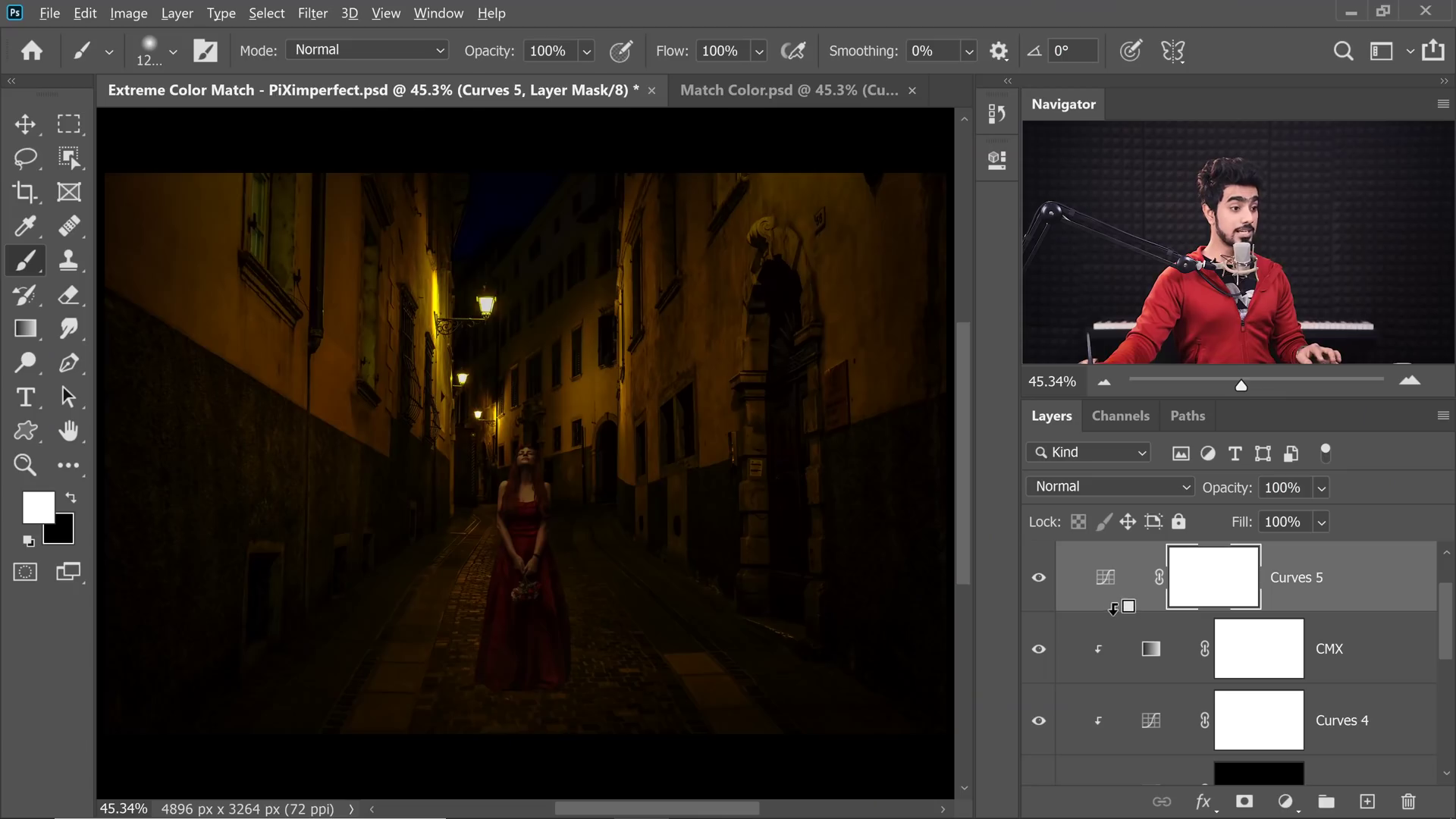
Clip the Curves 5 layer to the woman's layers below and invert its mask to black.
alt+click(1112, 608)
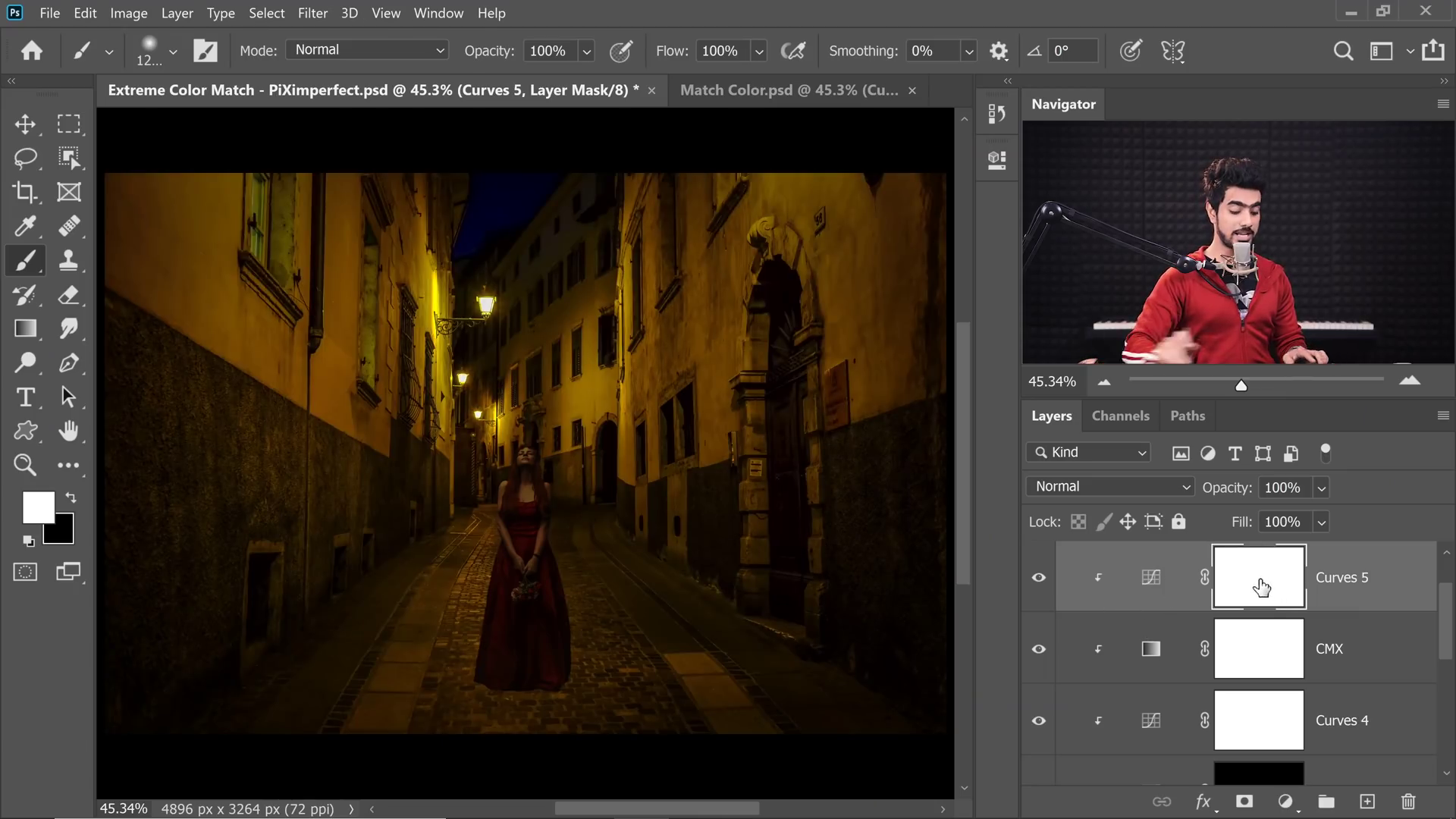
key(ctrl+i)
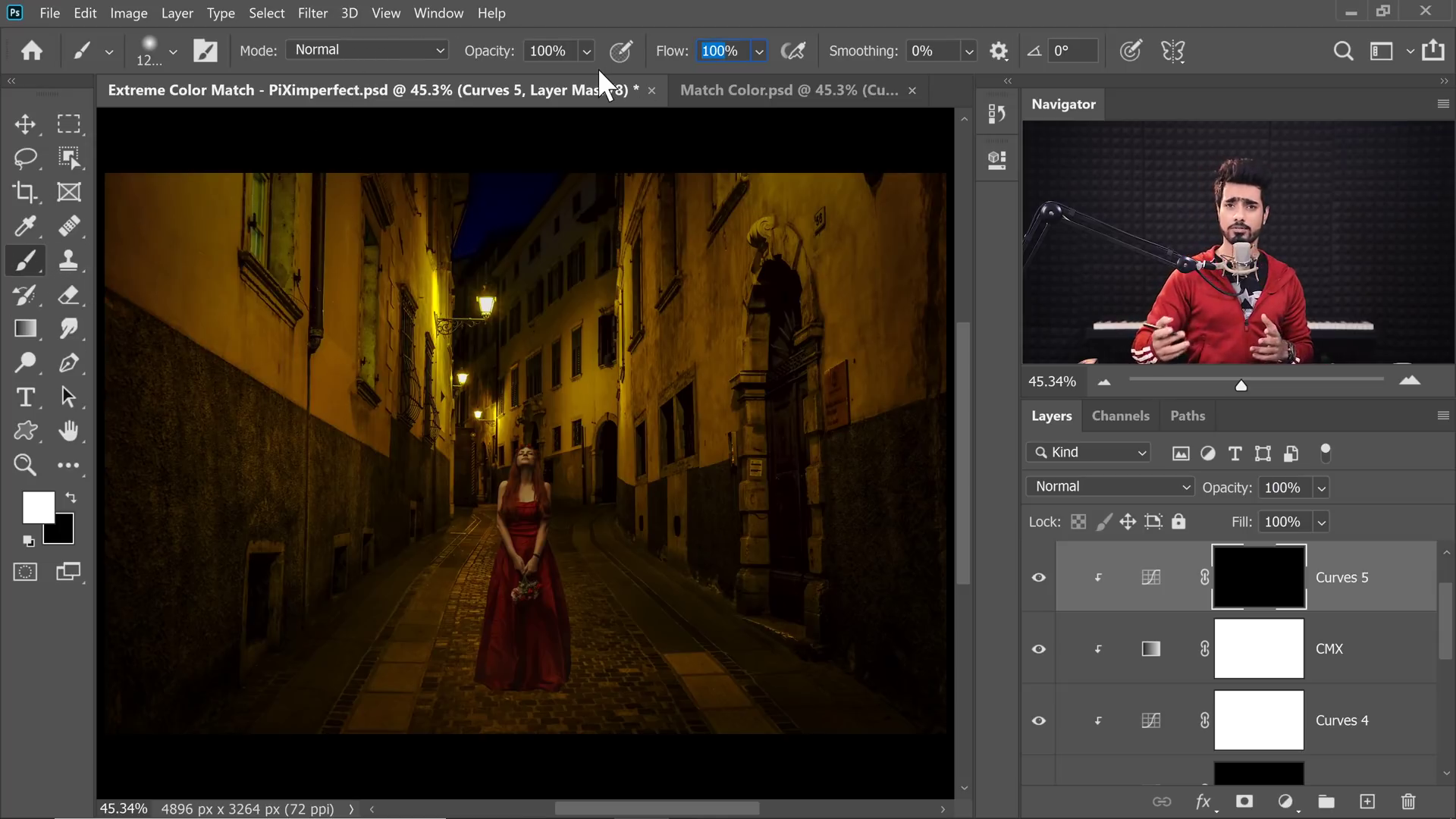
Set the brush flow to 5% and paint white on the Curves 5 mask over the lower dress, comparing the layer on and off.
text(5)
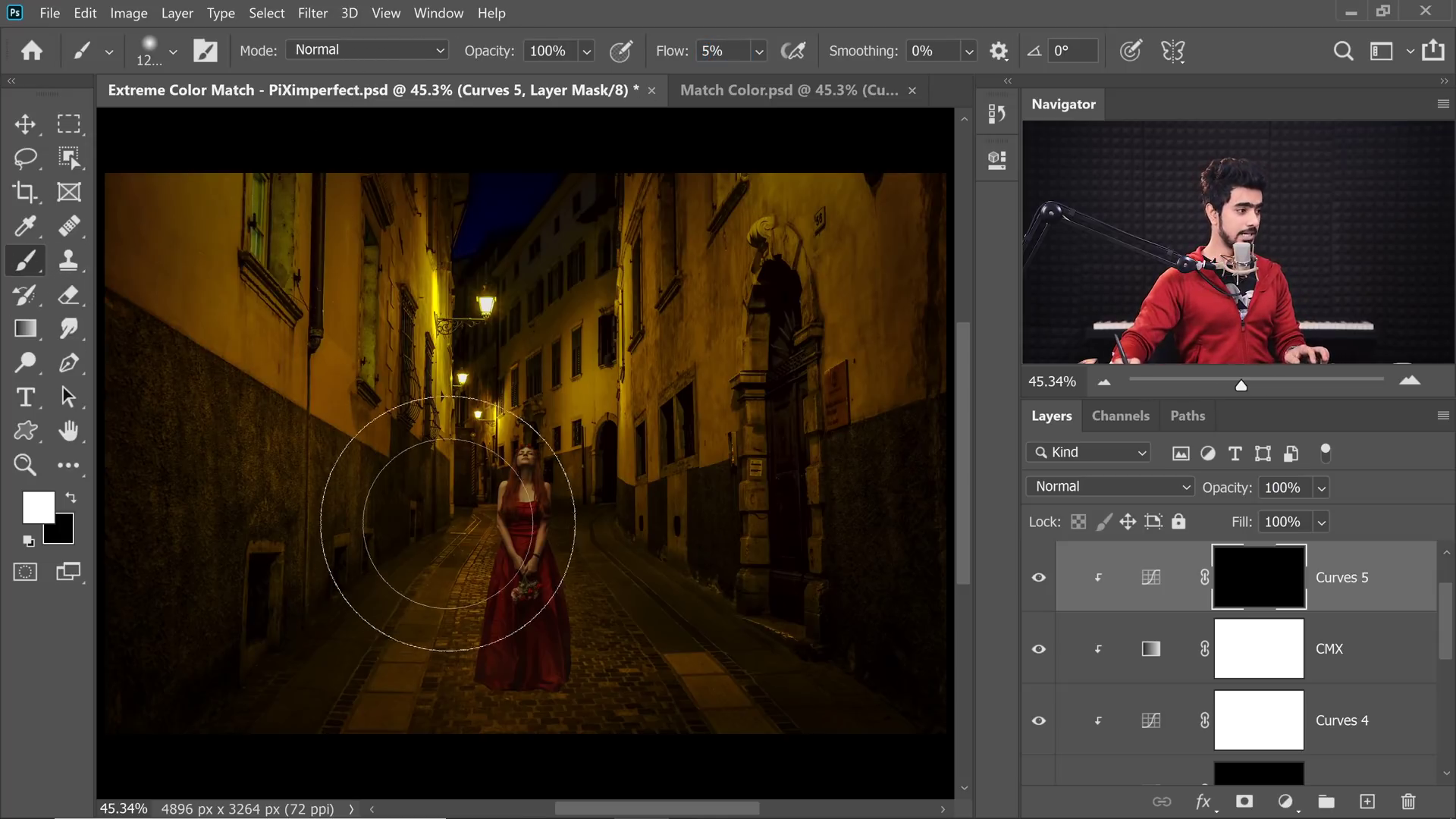
drag(429, 539, 488, 568)
drag(534, 569, 464, 429)
key(bracketleft)
key(bracketleft)
key(bracketleft)
key(bracketleft)
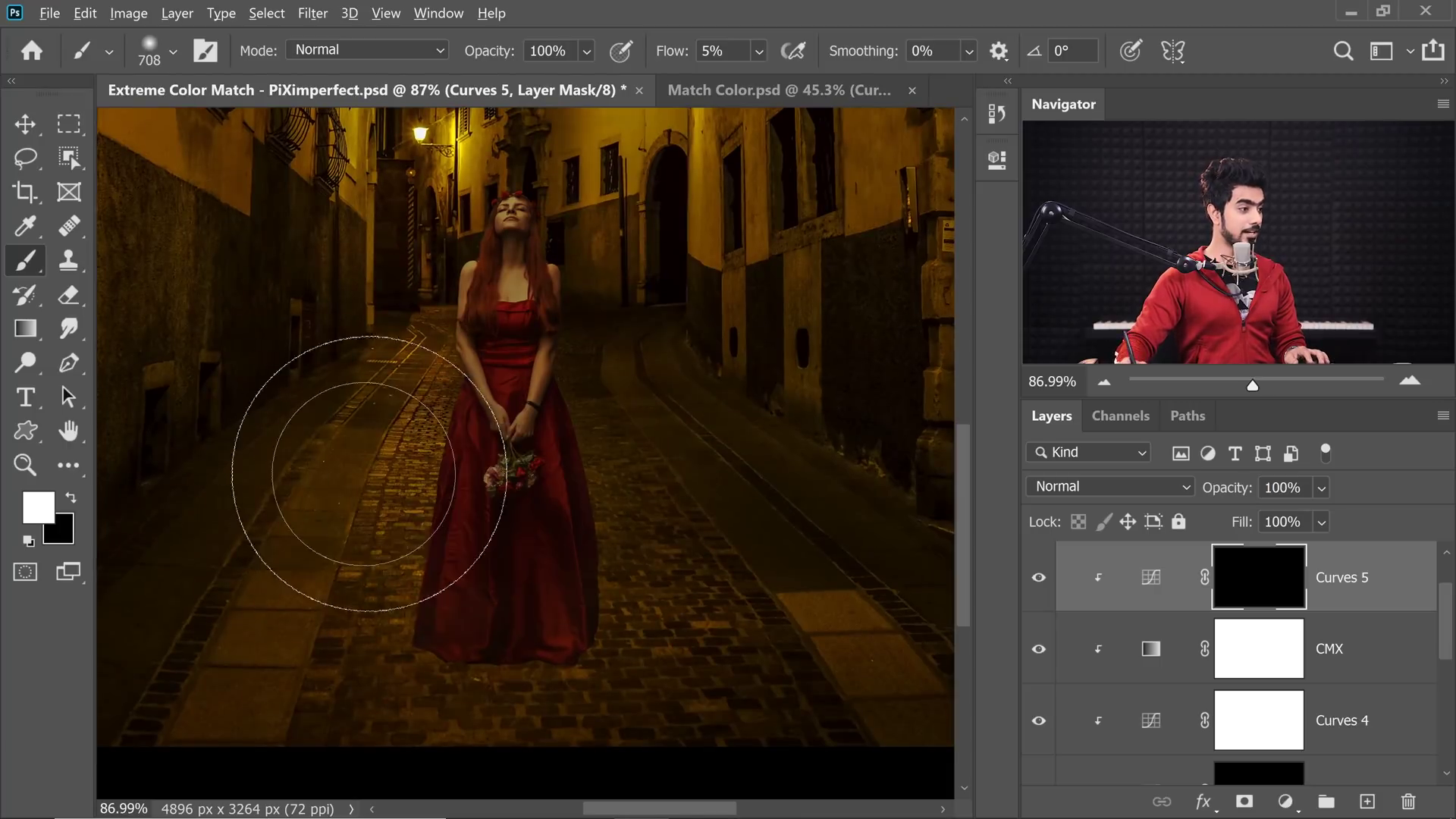
mouse_move(367, 618)
mouse_down()
mouse_move(364, 602)
mouse_move(496, 609)
mouse_move(366, 572)
mouse_up()
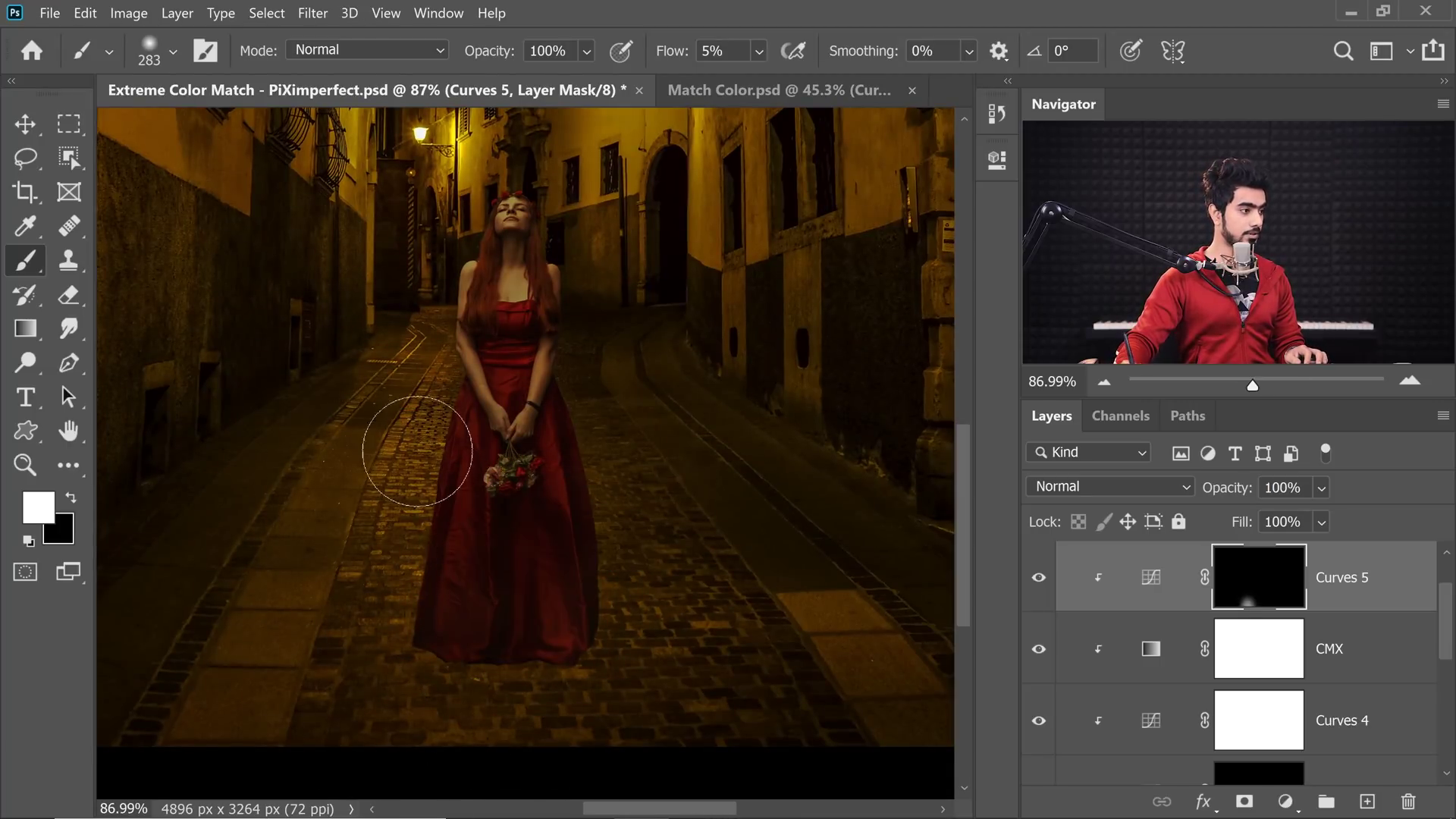
mouse_move(410, 451)
mouse_down()
mouse_move(576, 544)
mouse_move(552, 531)
mouse_up()
click(1038, 583)
click(1038, 583)
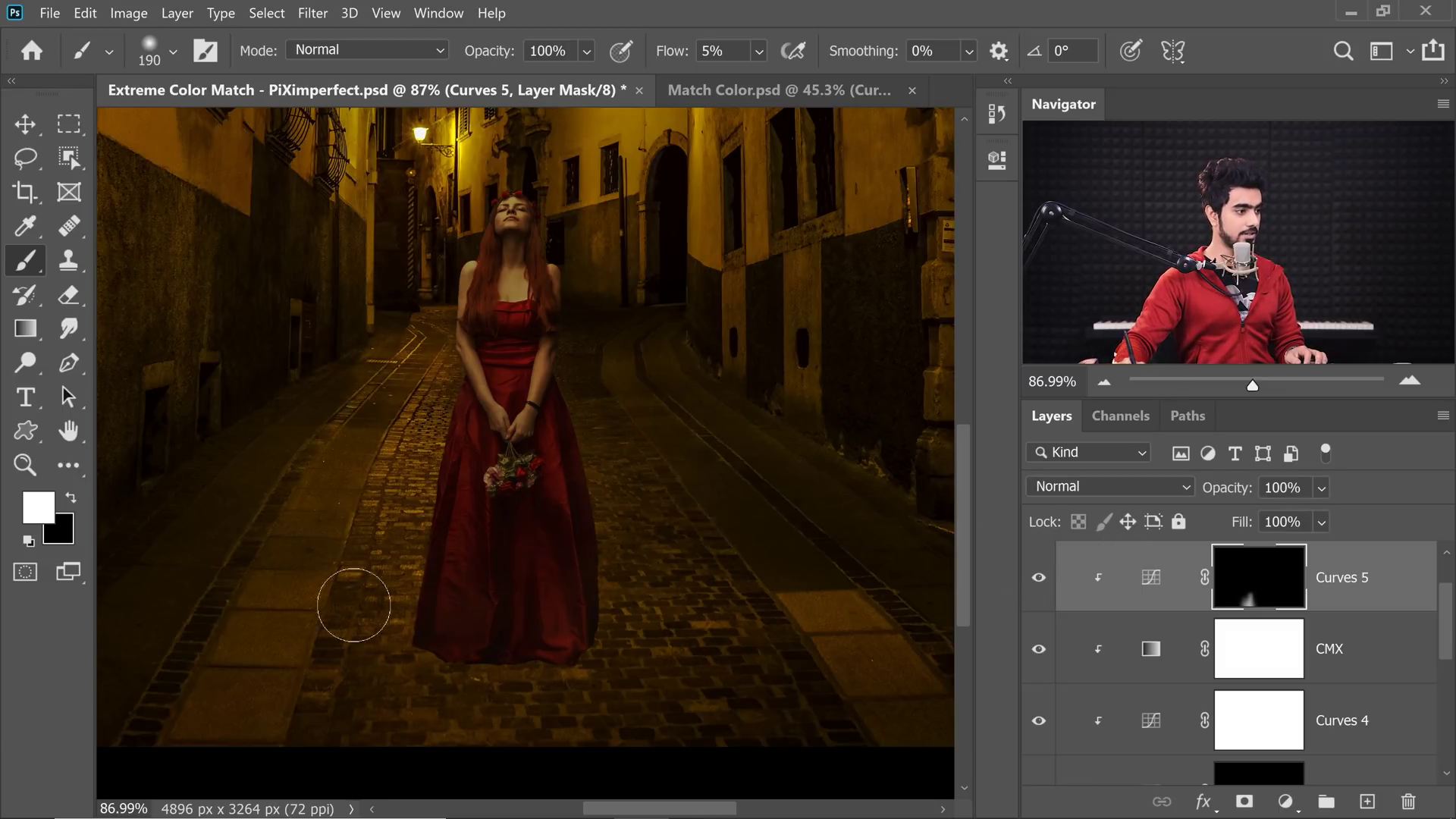
Extend the white painting on the Curves 5 mask across the dress's right side and hem, raising the brush flow to 20%.
mouse_move(553, 585)
mouse_down()
mouse_move(488, 748)
mouse_move(569, 699)
mouse_move(482, 719)
mouse_up()
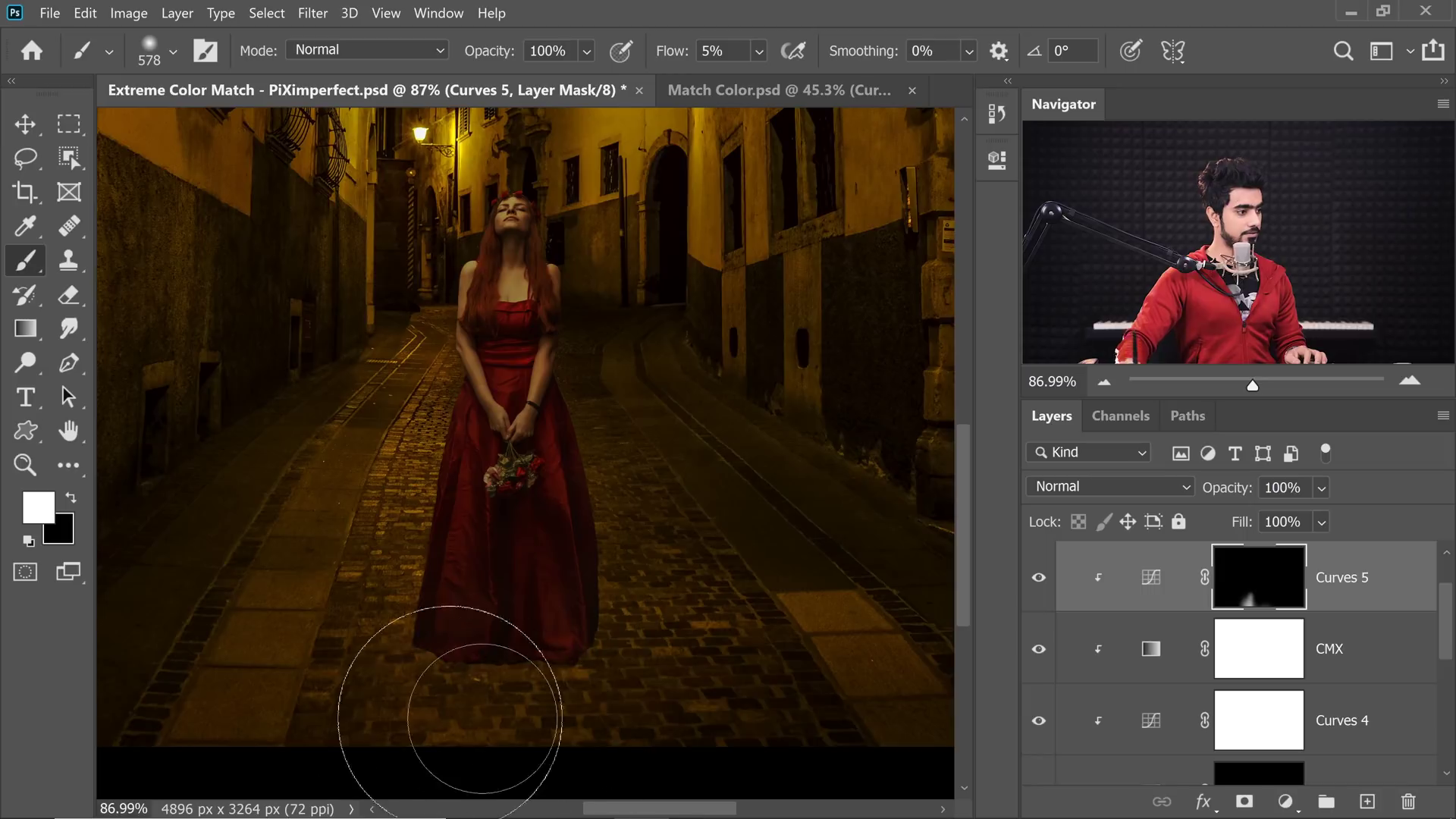
drag(546, 496, 657, 491)
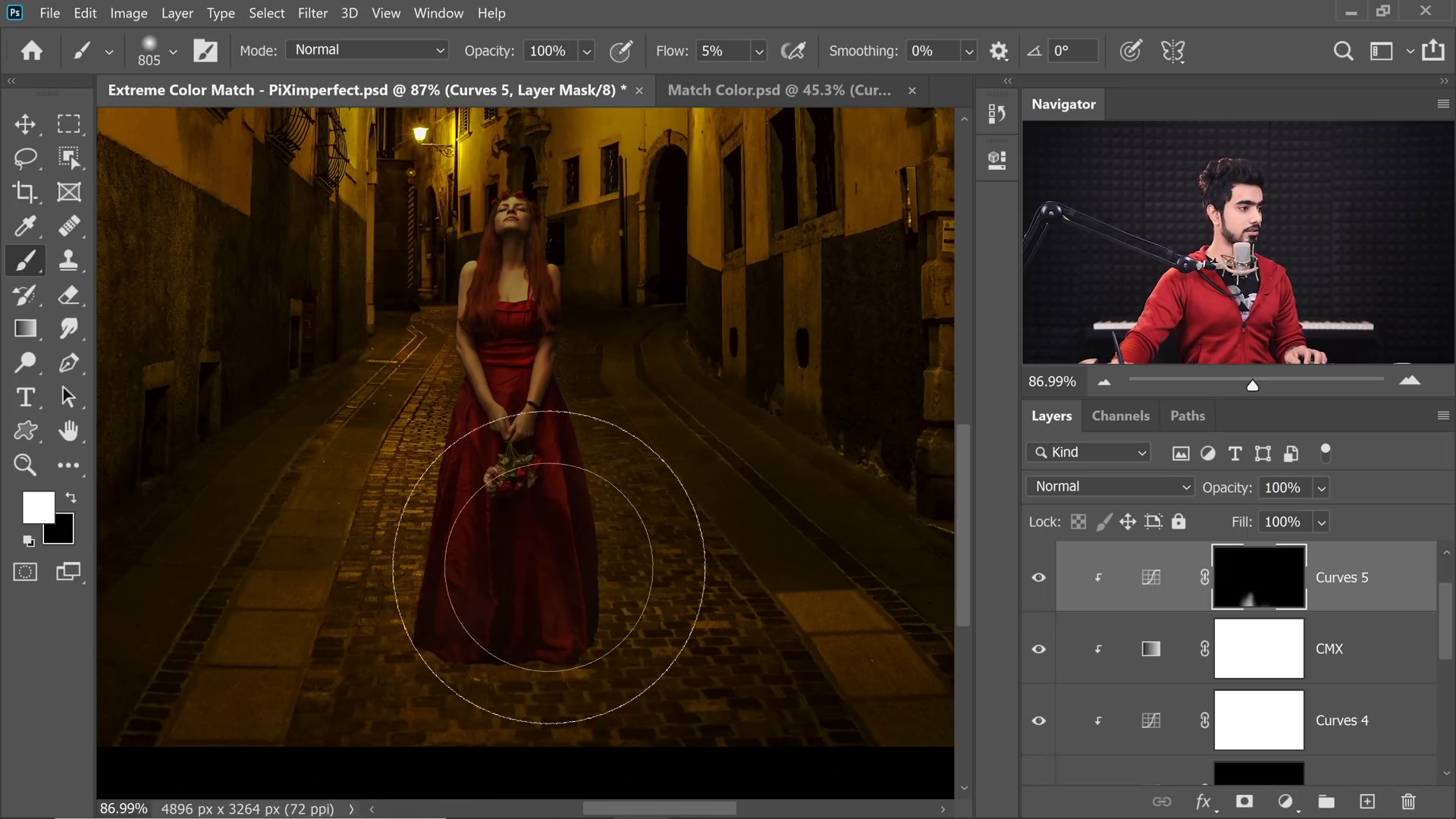
drag(549, 567, 497, 566)
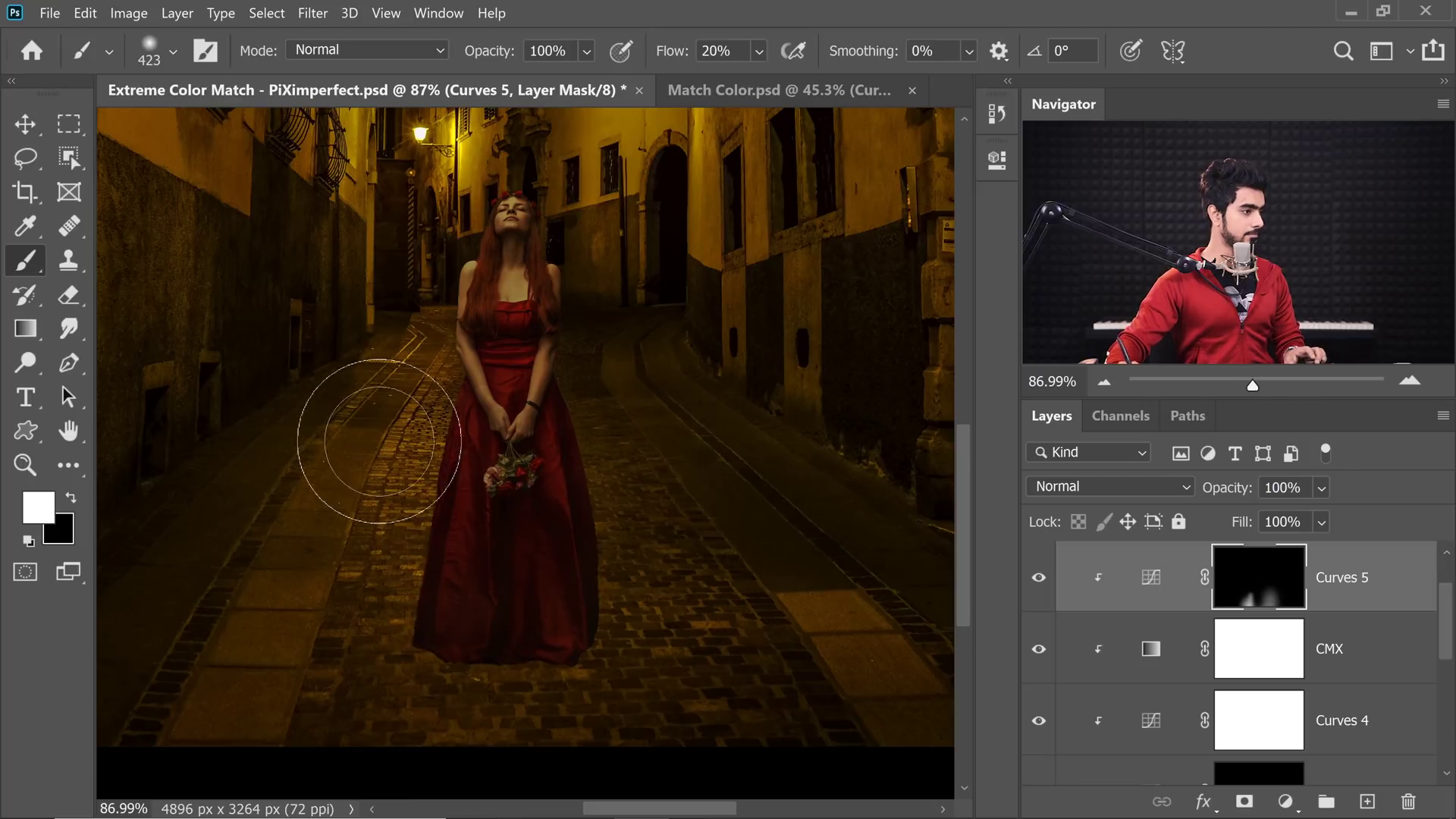
drag(446, 681, 486, 681)
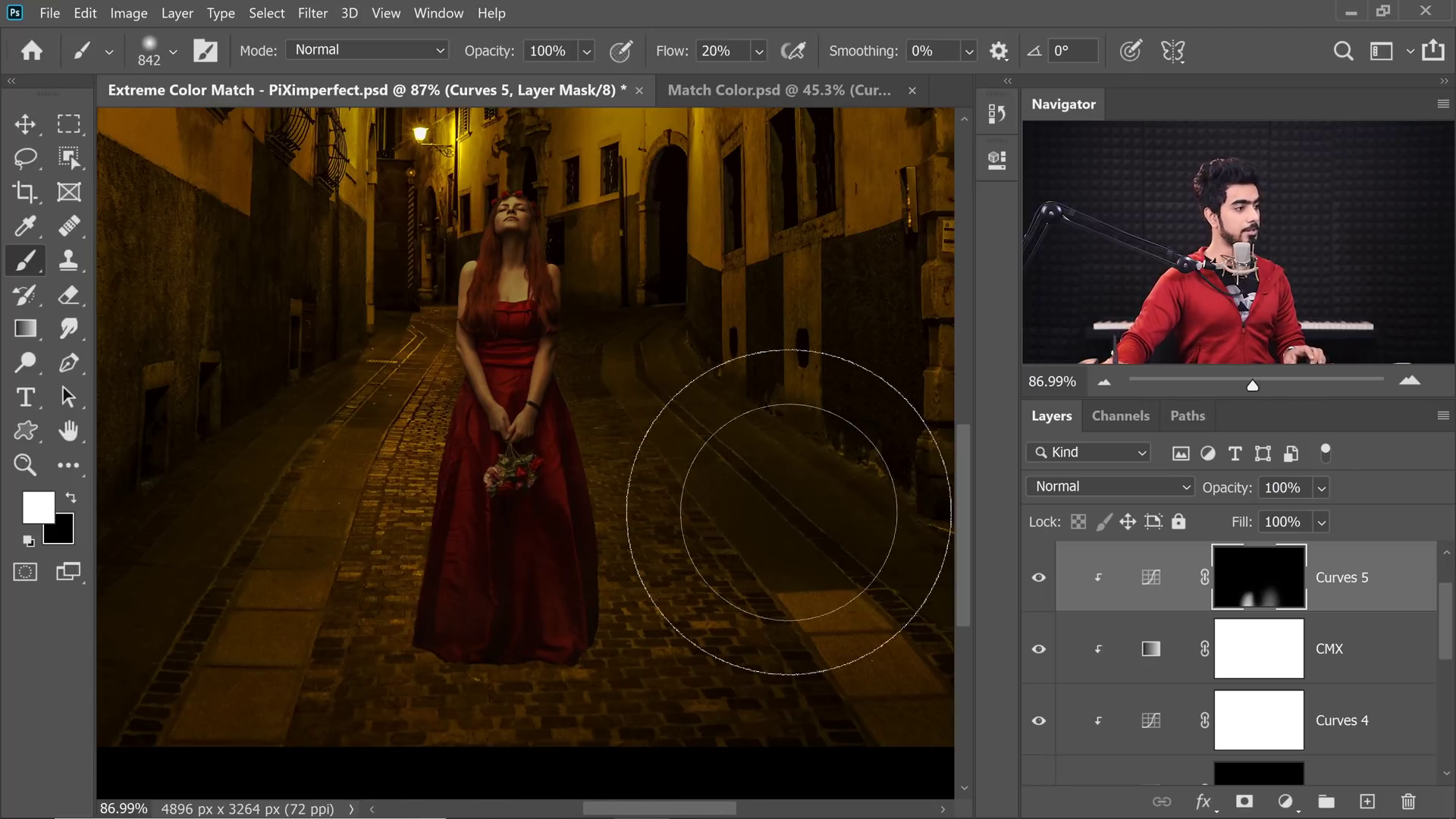
key(ctrl+0)
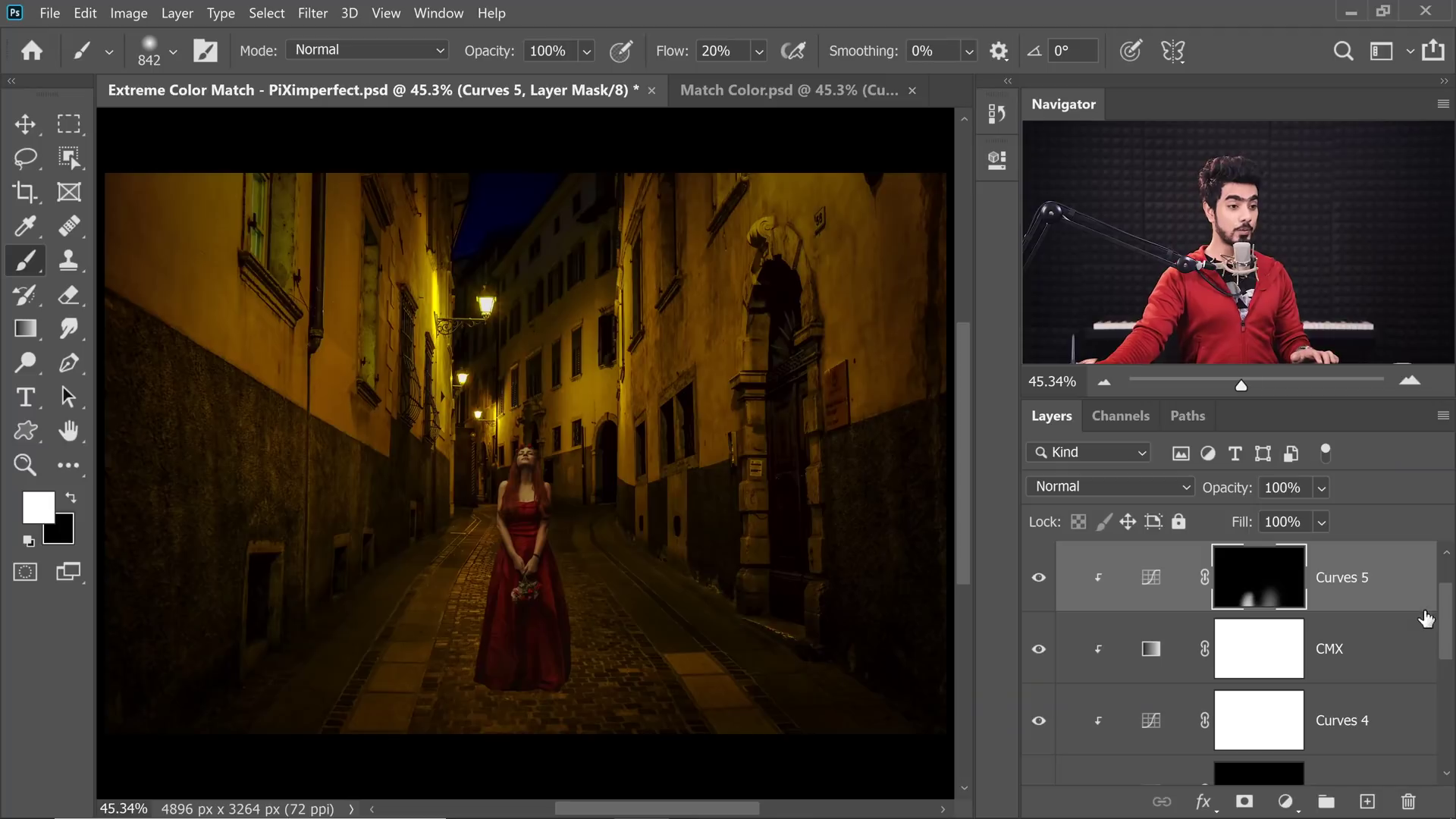
Create a new layer directly above the Background and name it Shadow 1.
drag(1445, 633, 1426, 751)
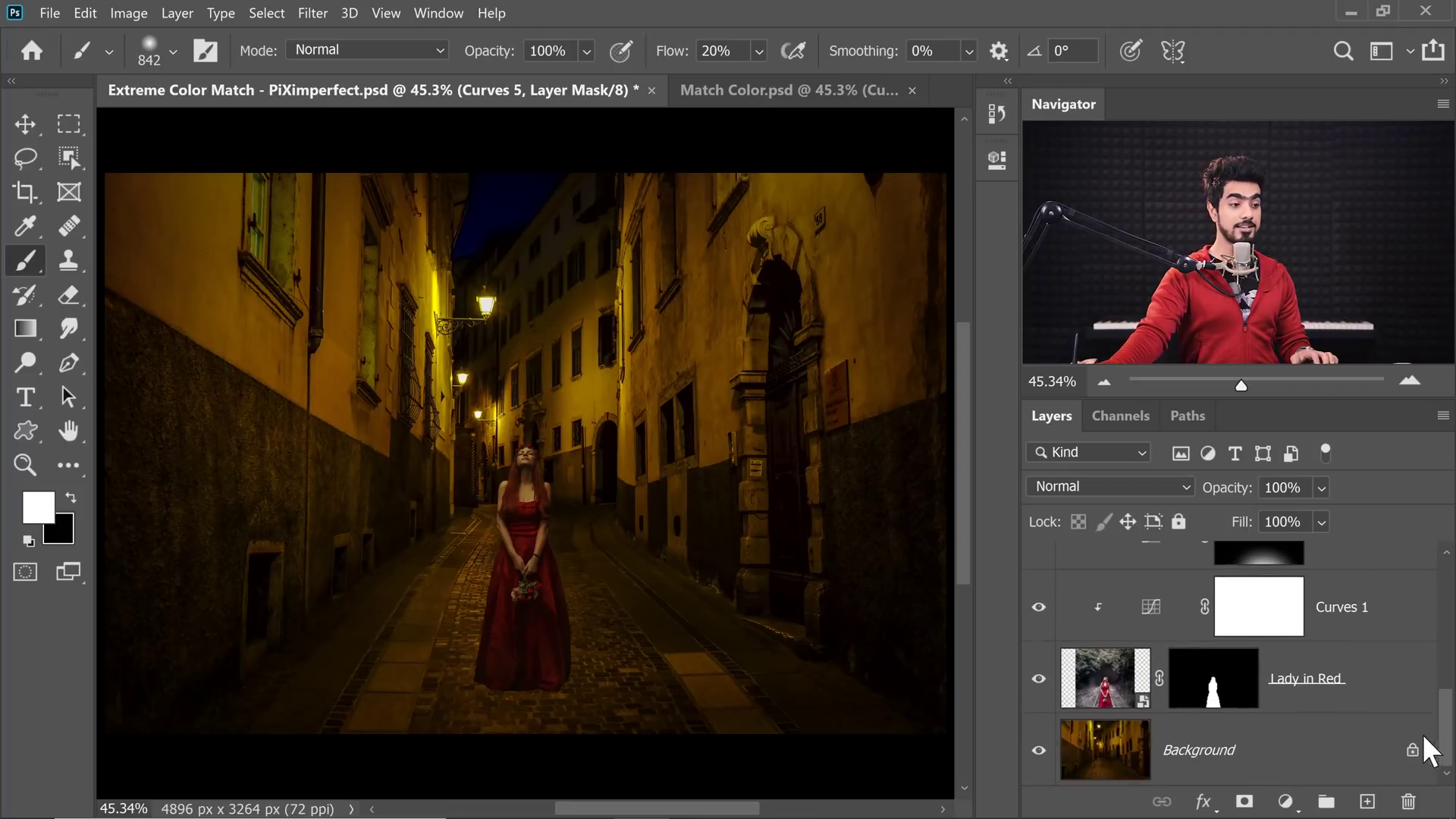
click(1283, 750)
click(1367, 804)
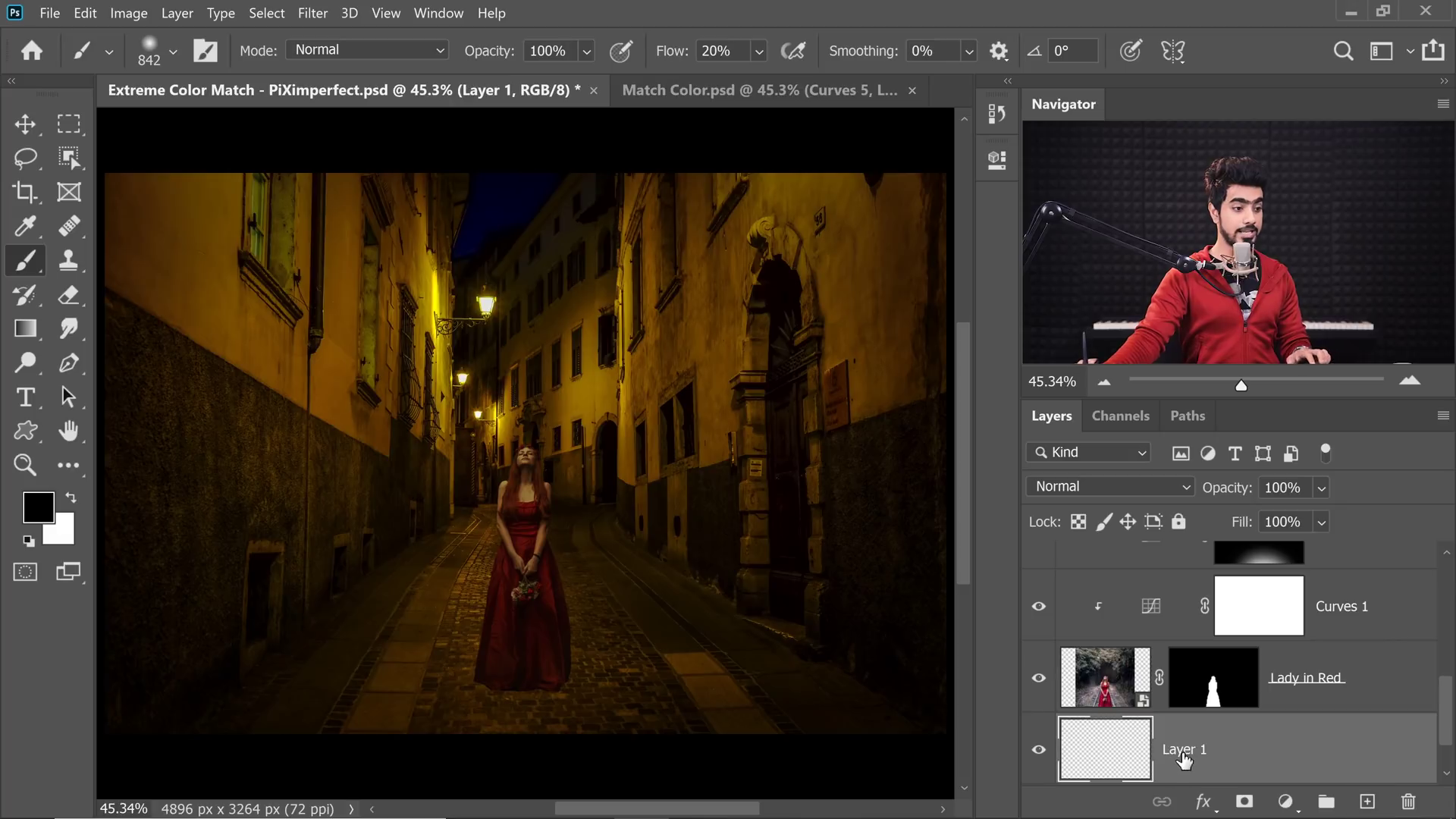
double_click(1183, 751)
key(Return)
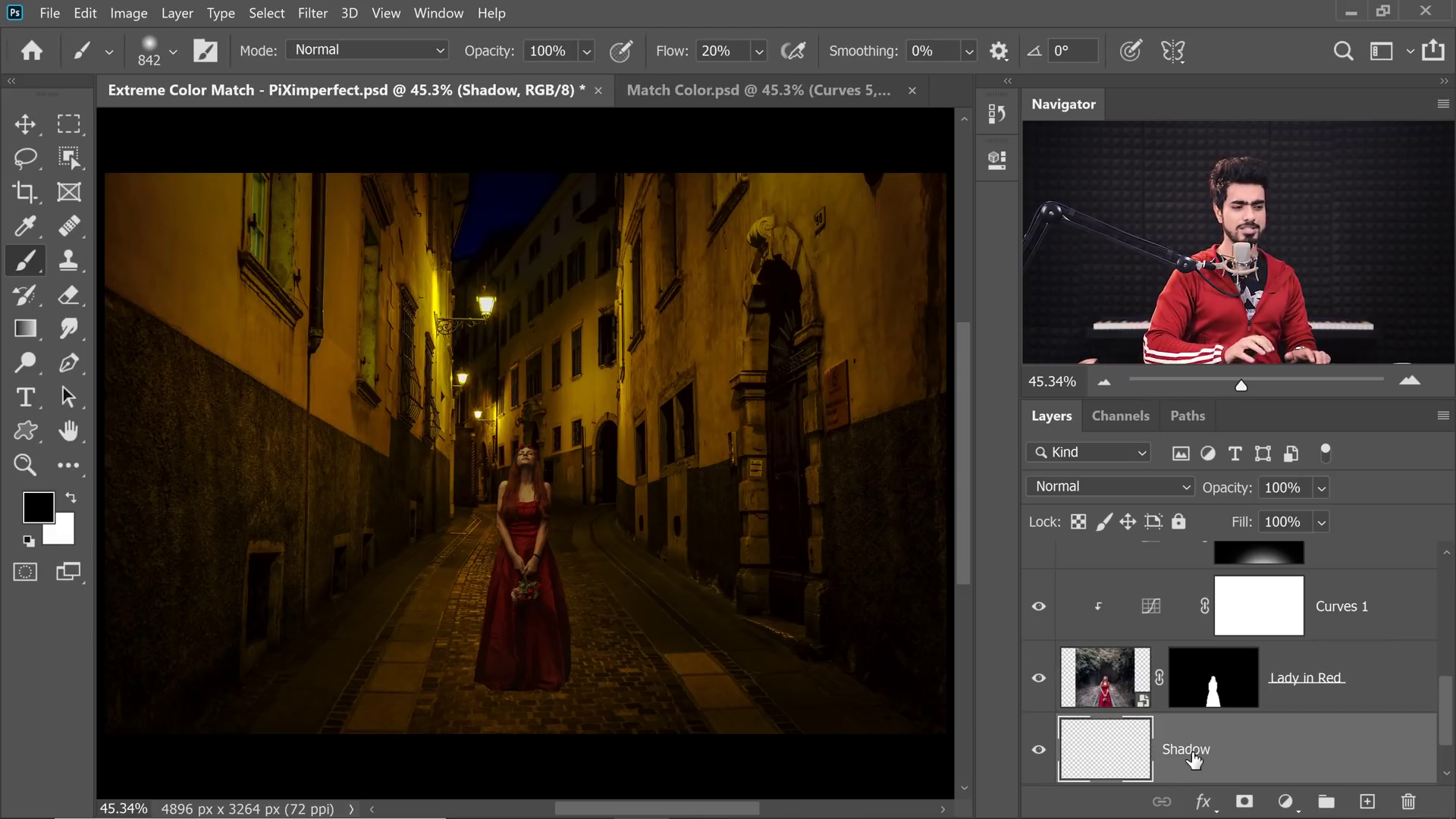
double_click(1190, 752)
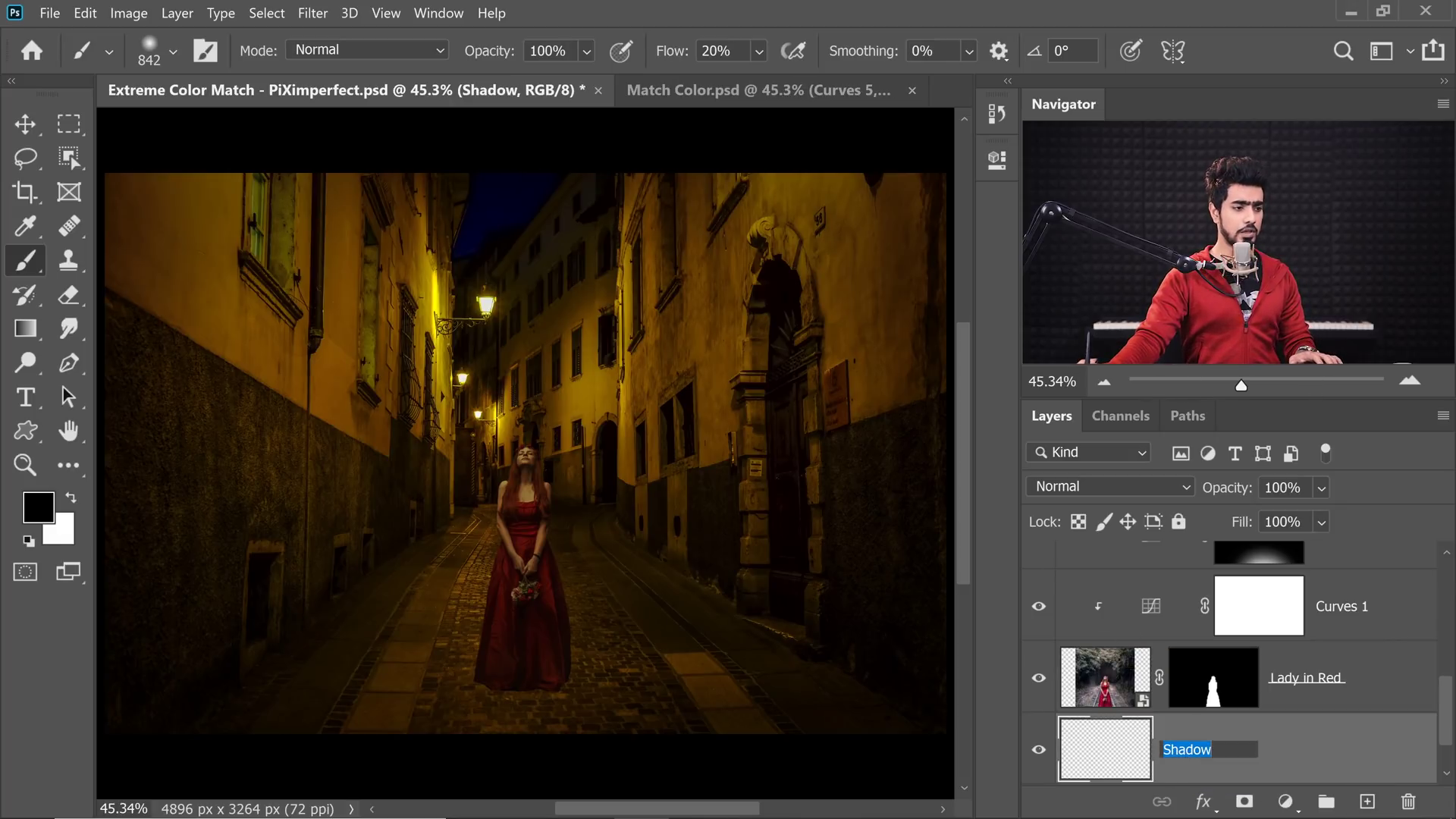
key(Return)
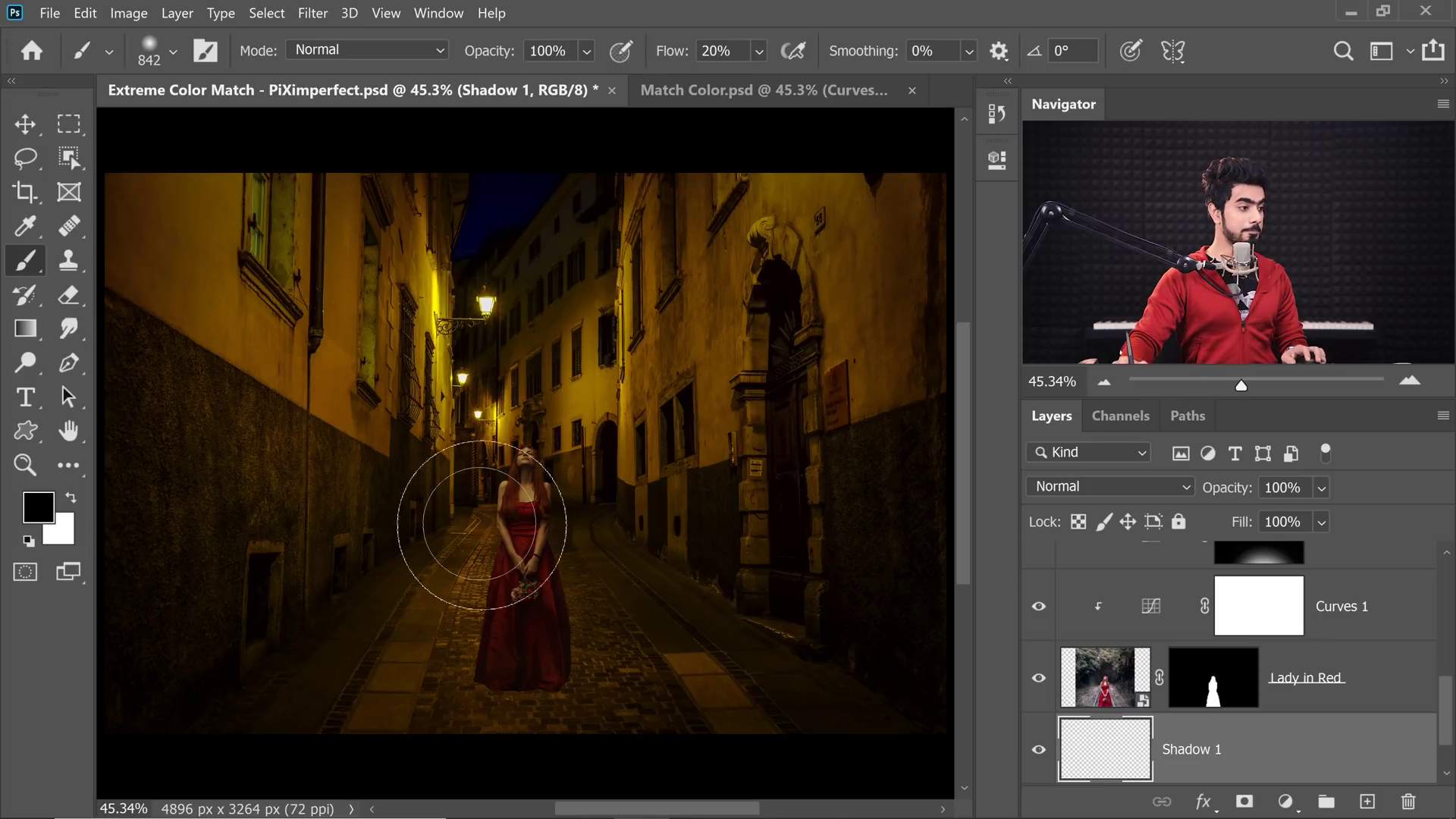
Sample the very dark brown of the street's shadowed lower-left area as the brush color and set Shadow 1 to Multiply.
drag(506, 618, 576, 616)
drag(513, 484, 721, 400)
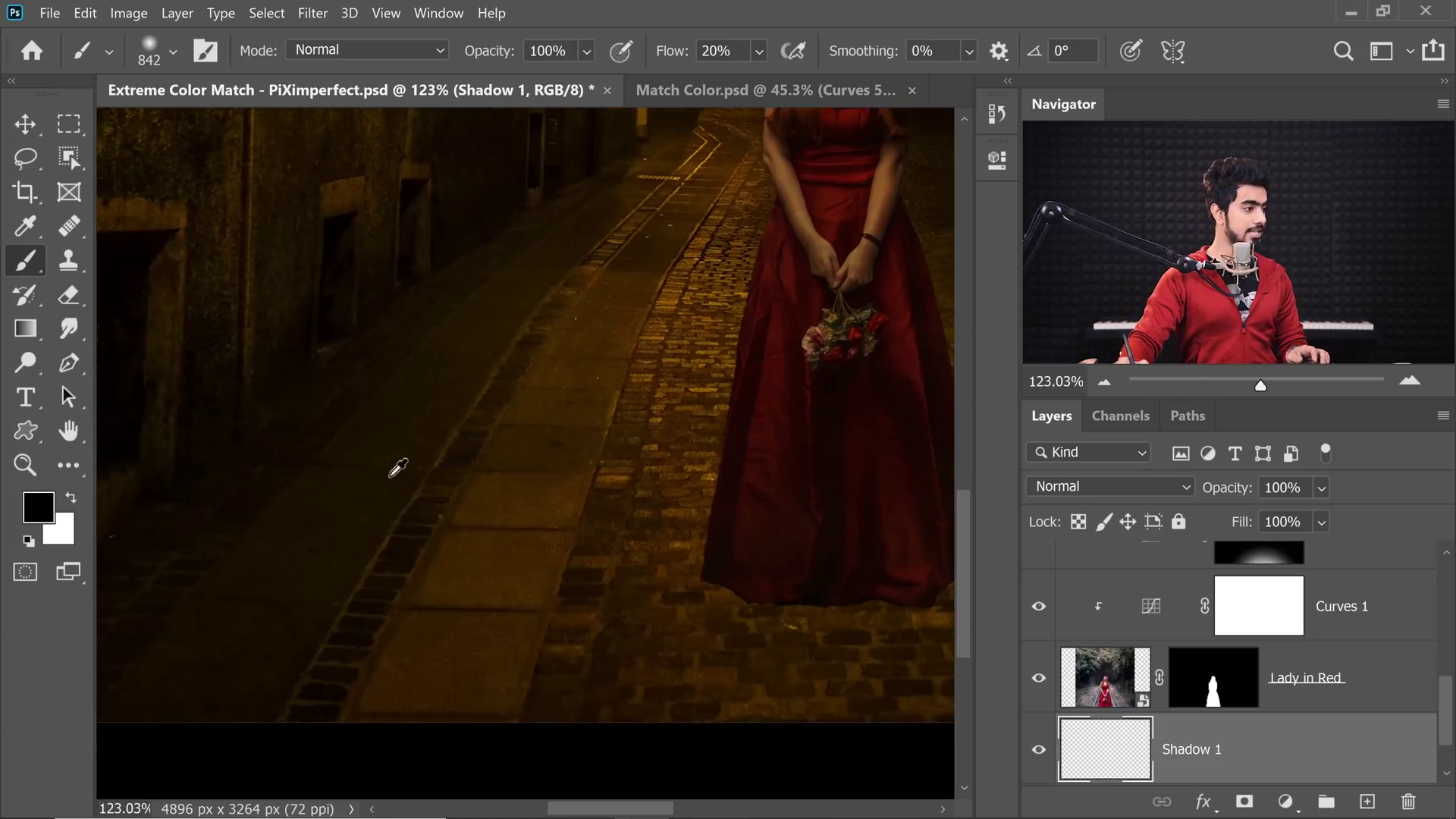
scroll(341, 452, down, 3)
drag(339, 455, 399, 461)
drag(329, 565, 292, 582)
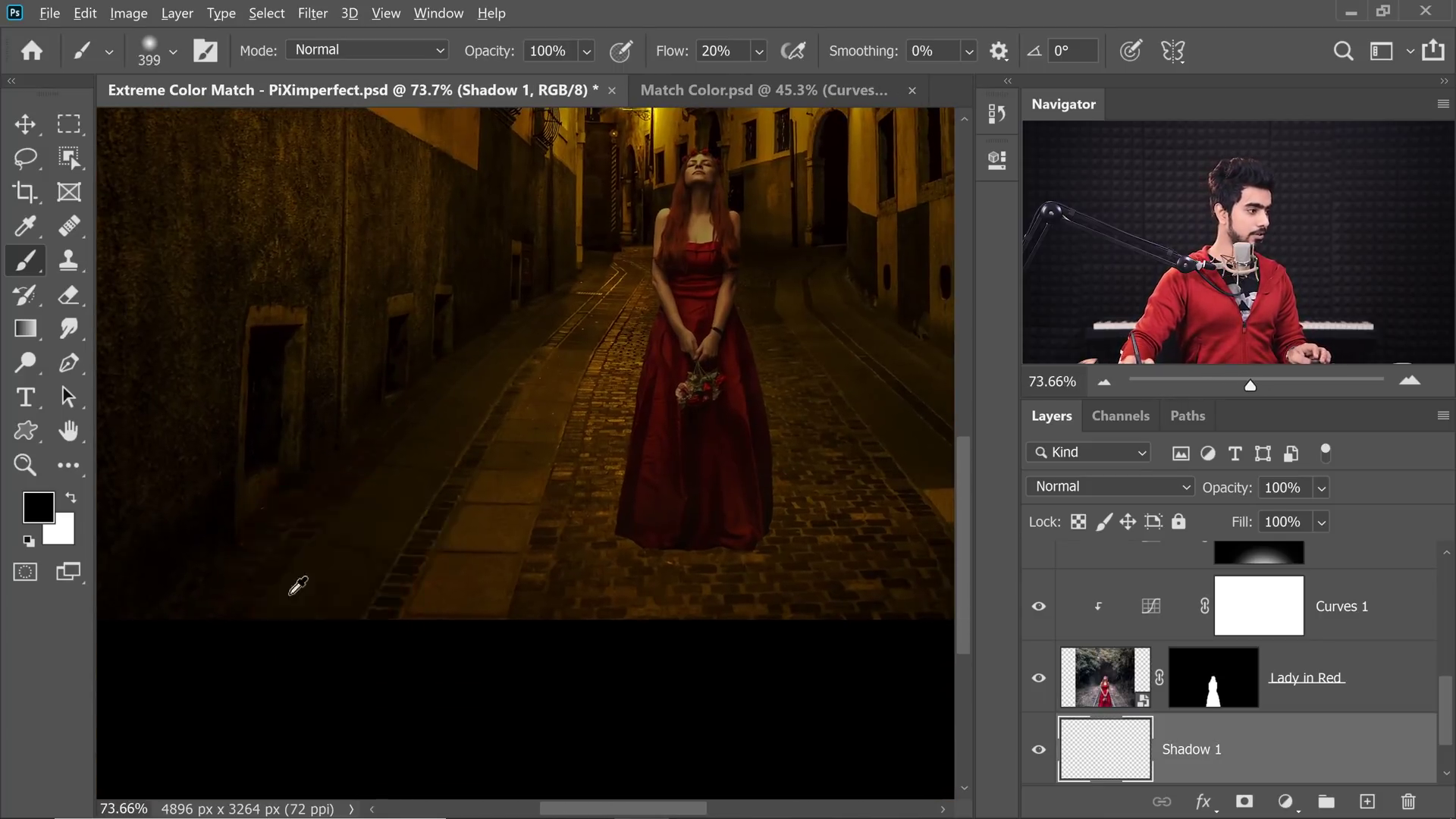
alt+click(291, 604)
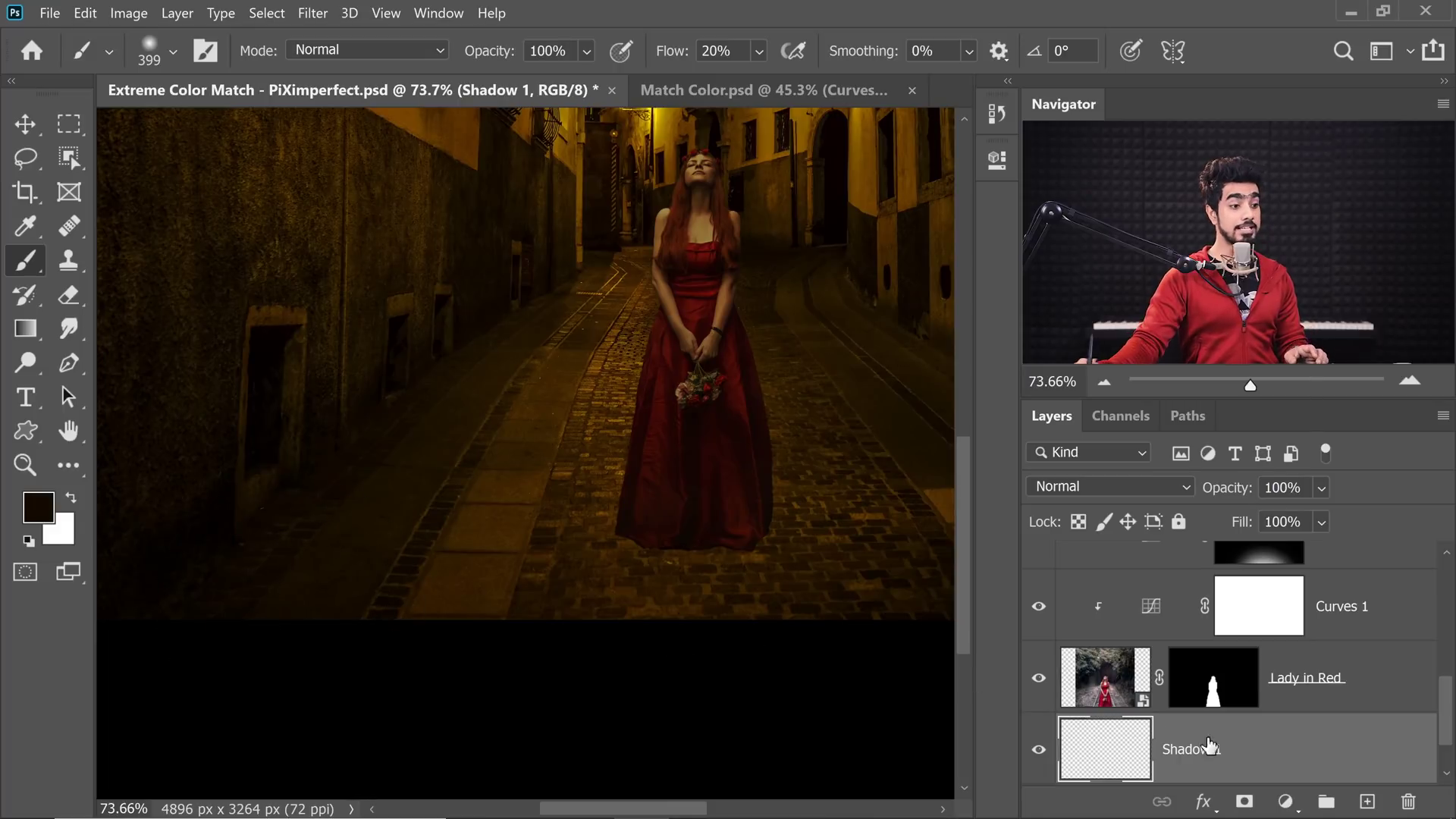
click(1156, 491)
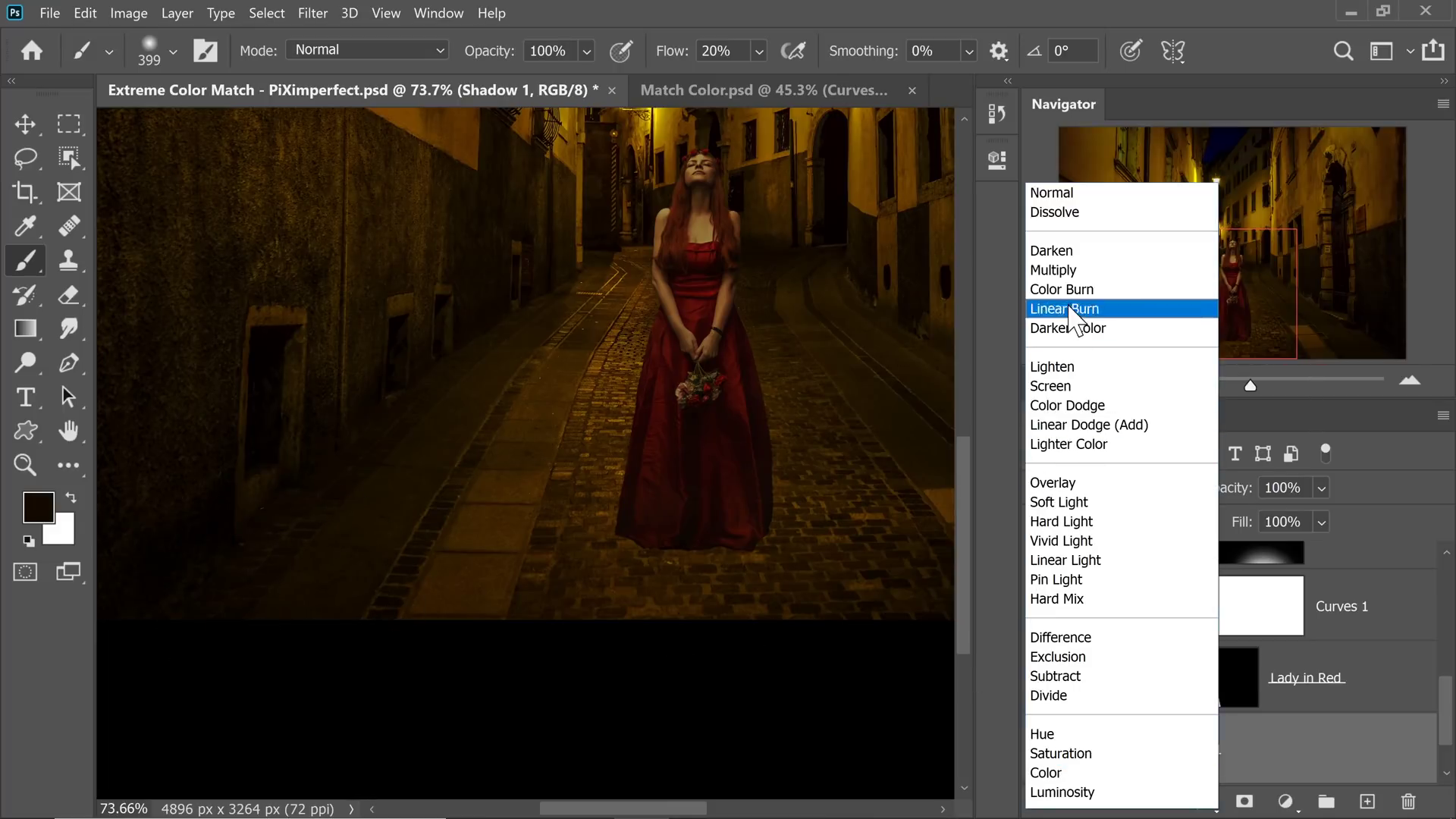
click(1072, 270)
Paint a soft shadow on the cobblestones around the dress hem, using 40% brush flow, and compare Shadow 1 on and off.
ctrl+click(825, 514)
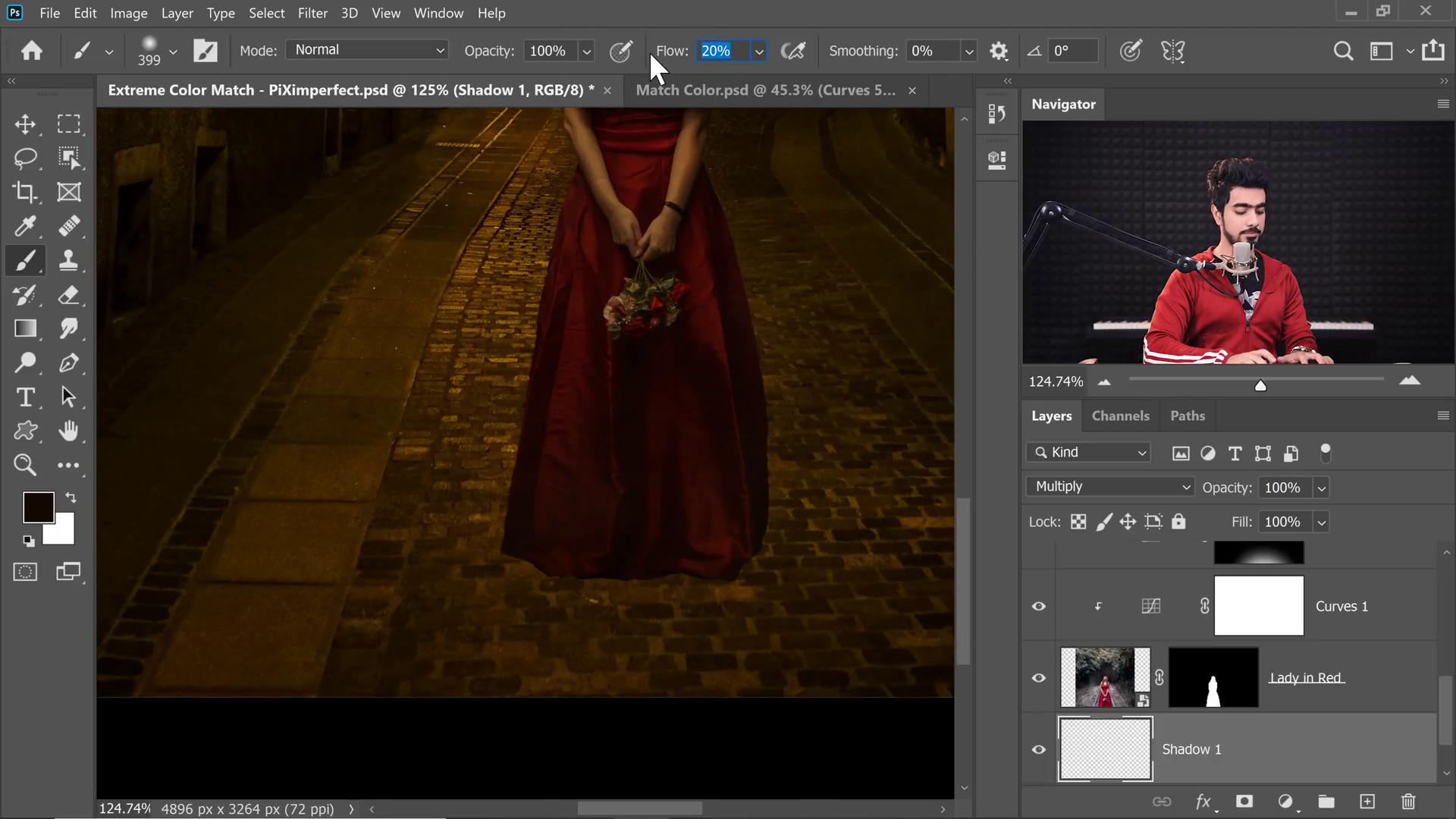
text(6)
key(Return)
mouse_move(541, 552)
mouse_down()
mouse_move(486, 546)
mouse_move(394, 570)
mouse_move(387, 599)
mouse_move(364, 593)
mouse_up()
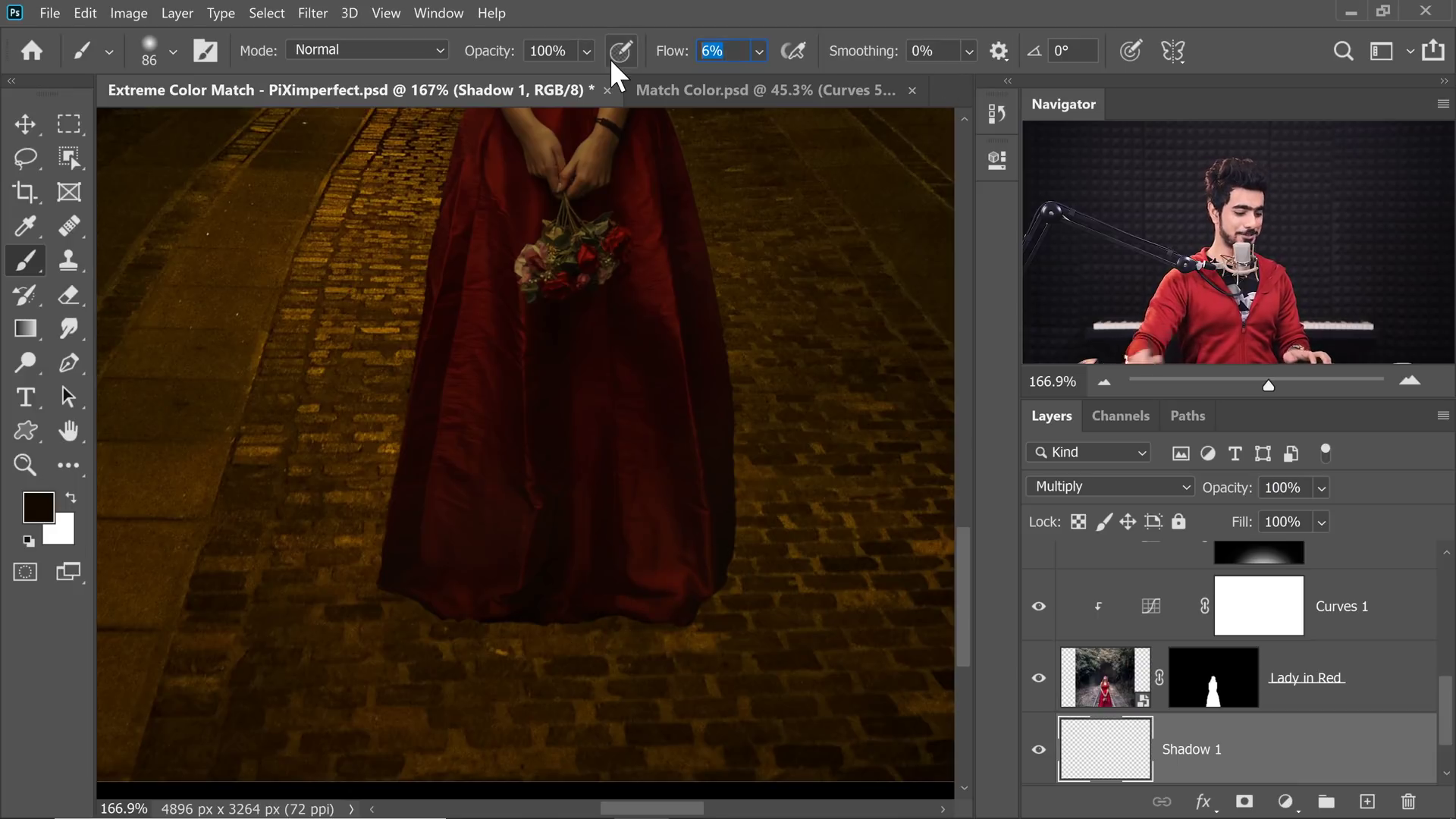
text(40)
key(Return)
key(bracketright)
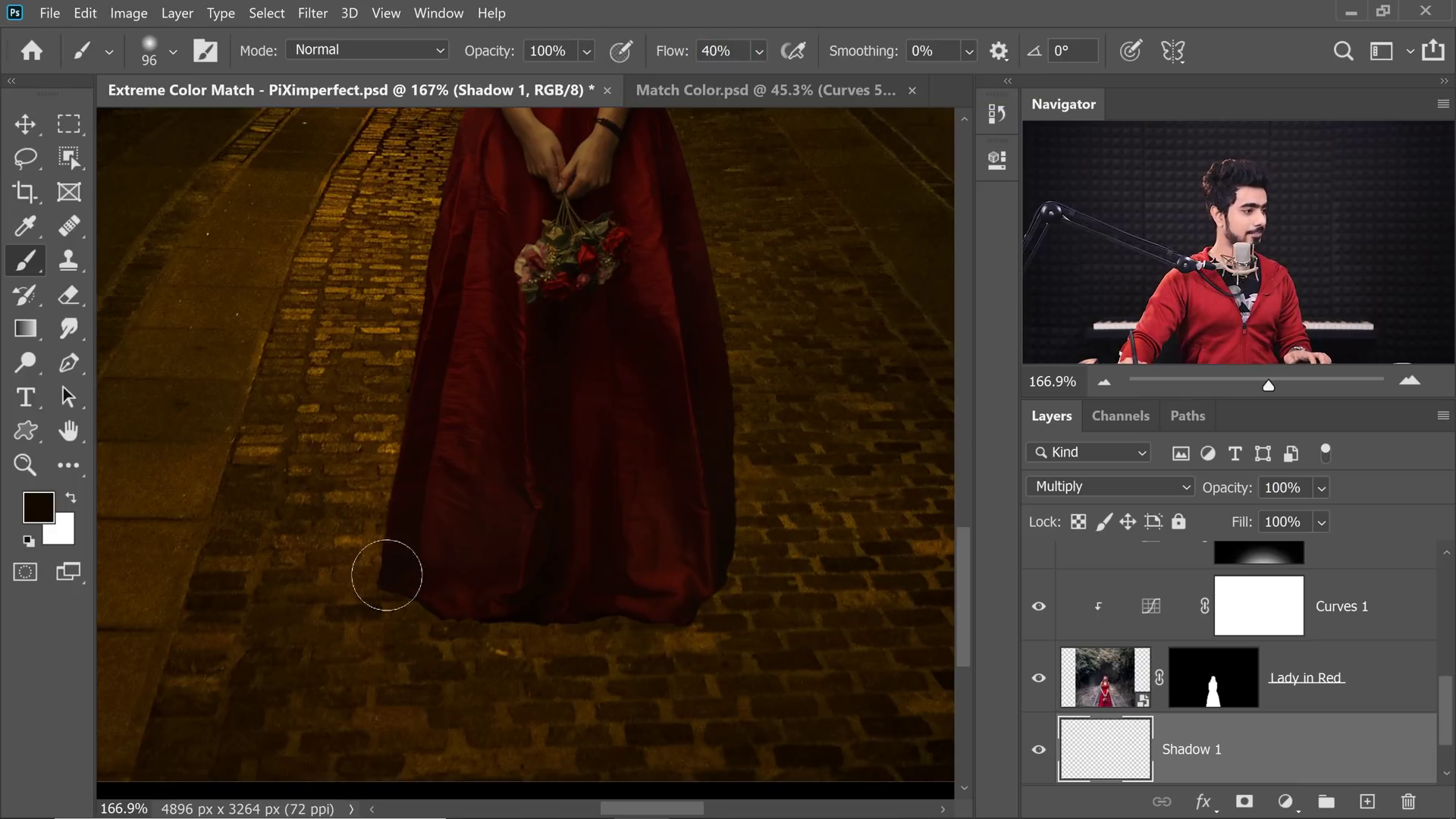
drag(358, 604, 413, 627)
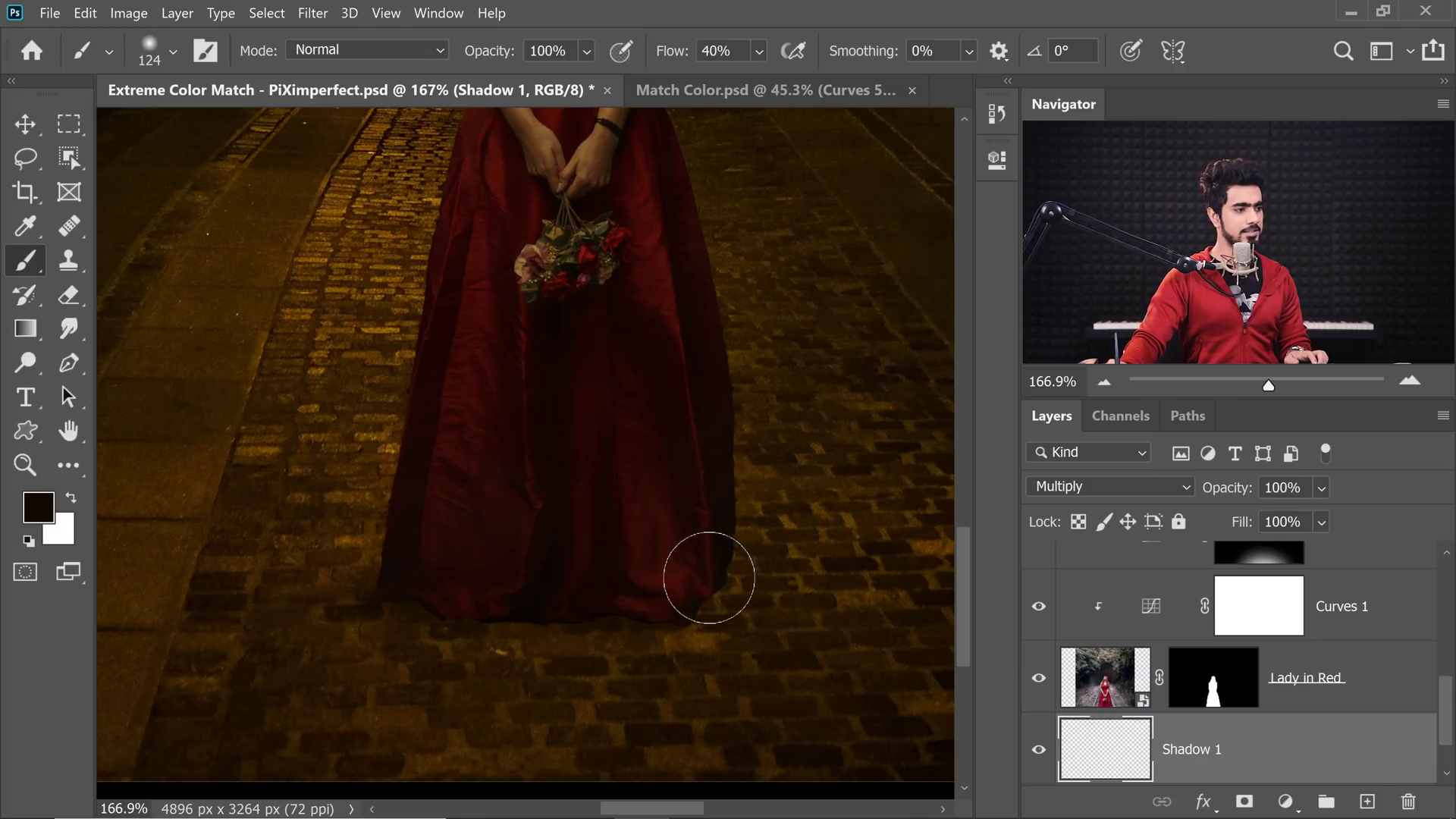
mouse_move(709, 578)
mouse_down()
mouse_move(745, 578)
mouse_move(705, 620)
mouse_up()
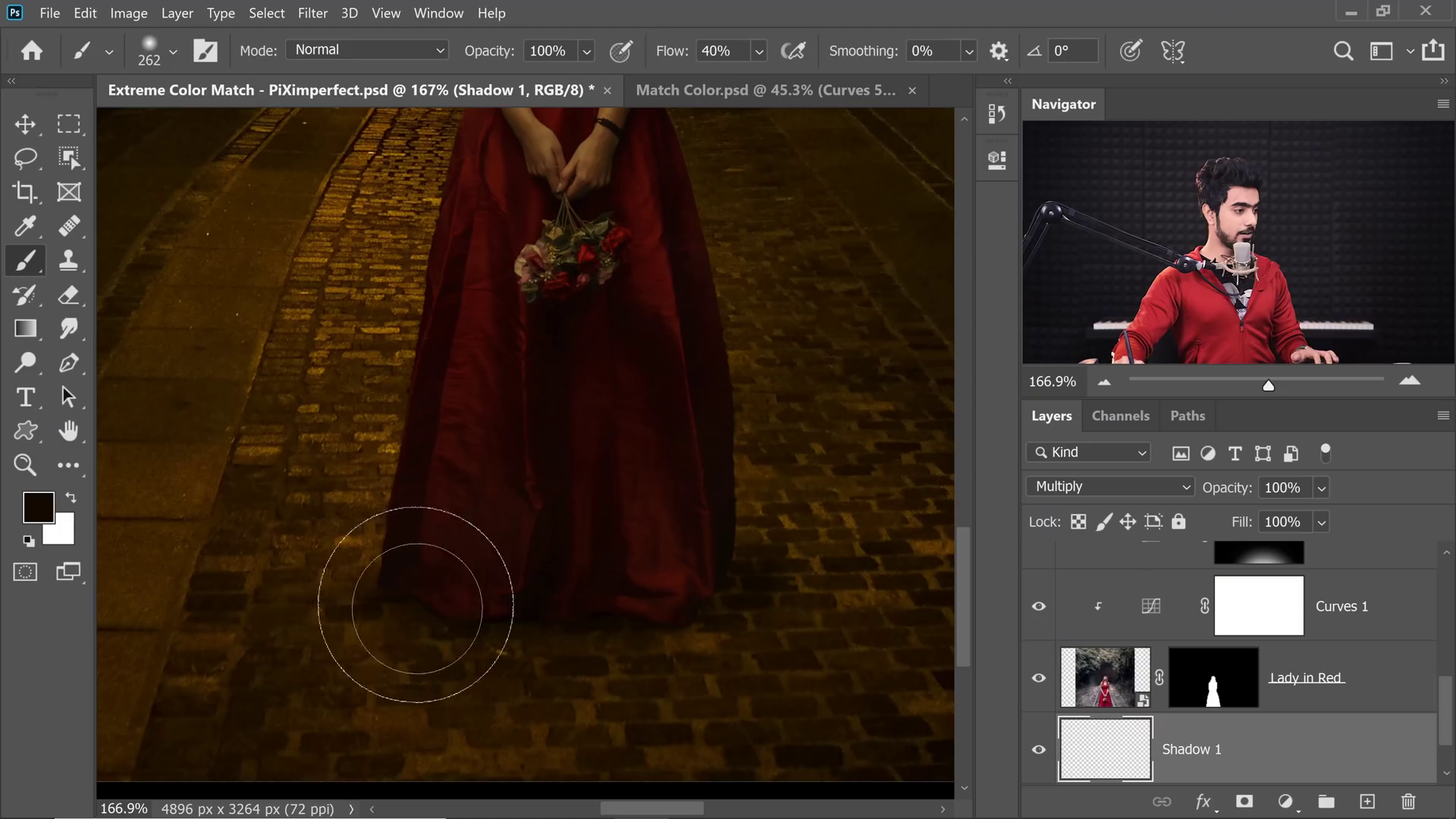
scroll(553, 462, up, 1)
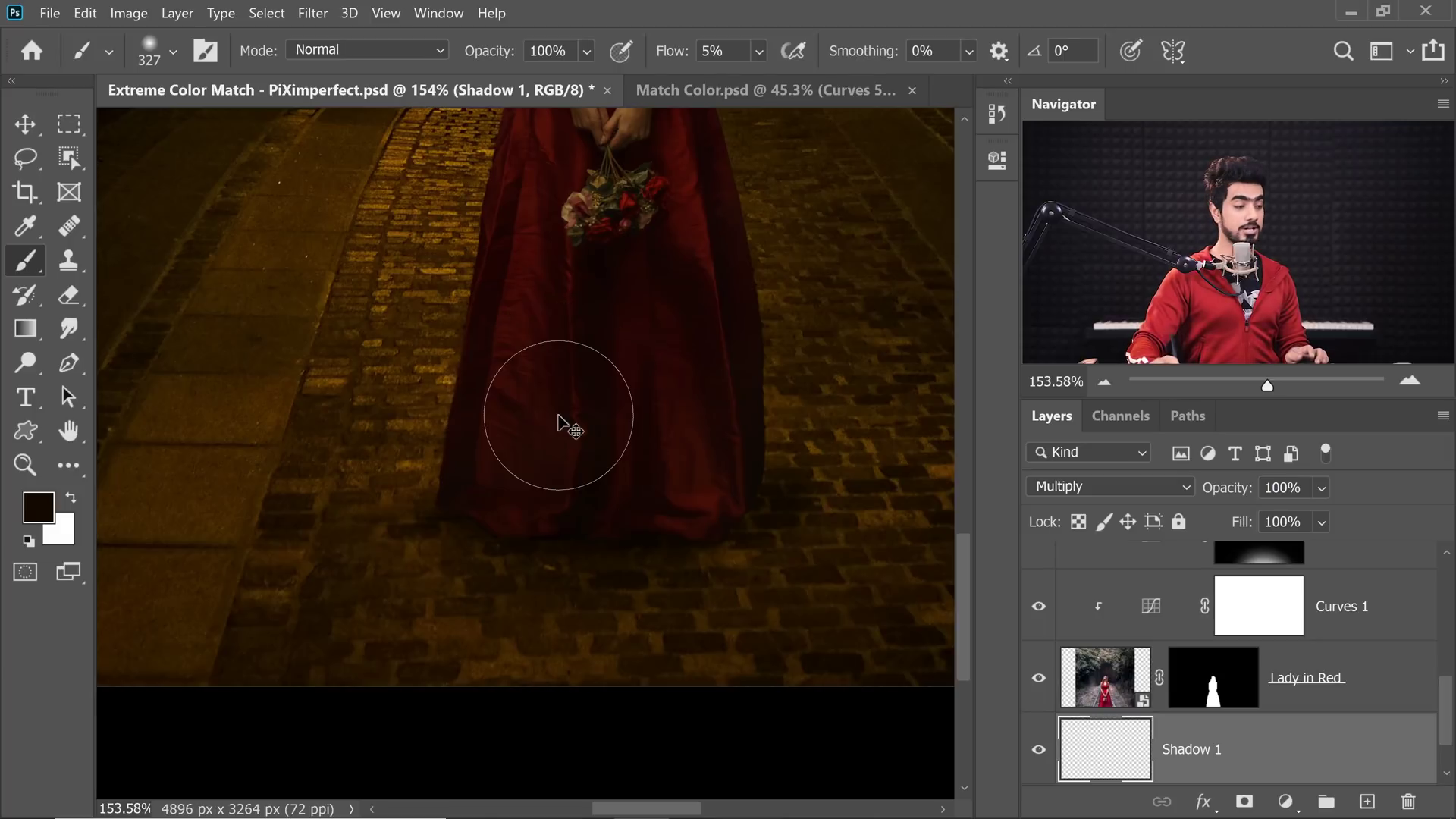
key(ctrl+0)
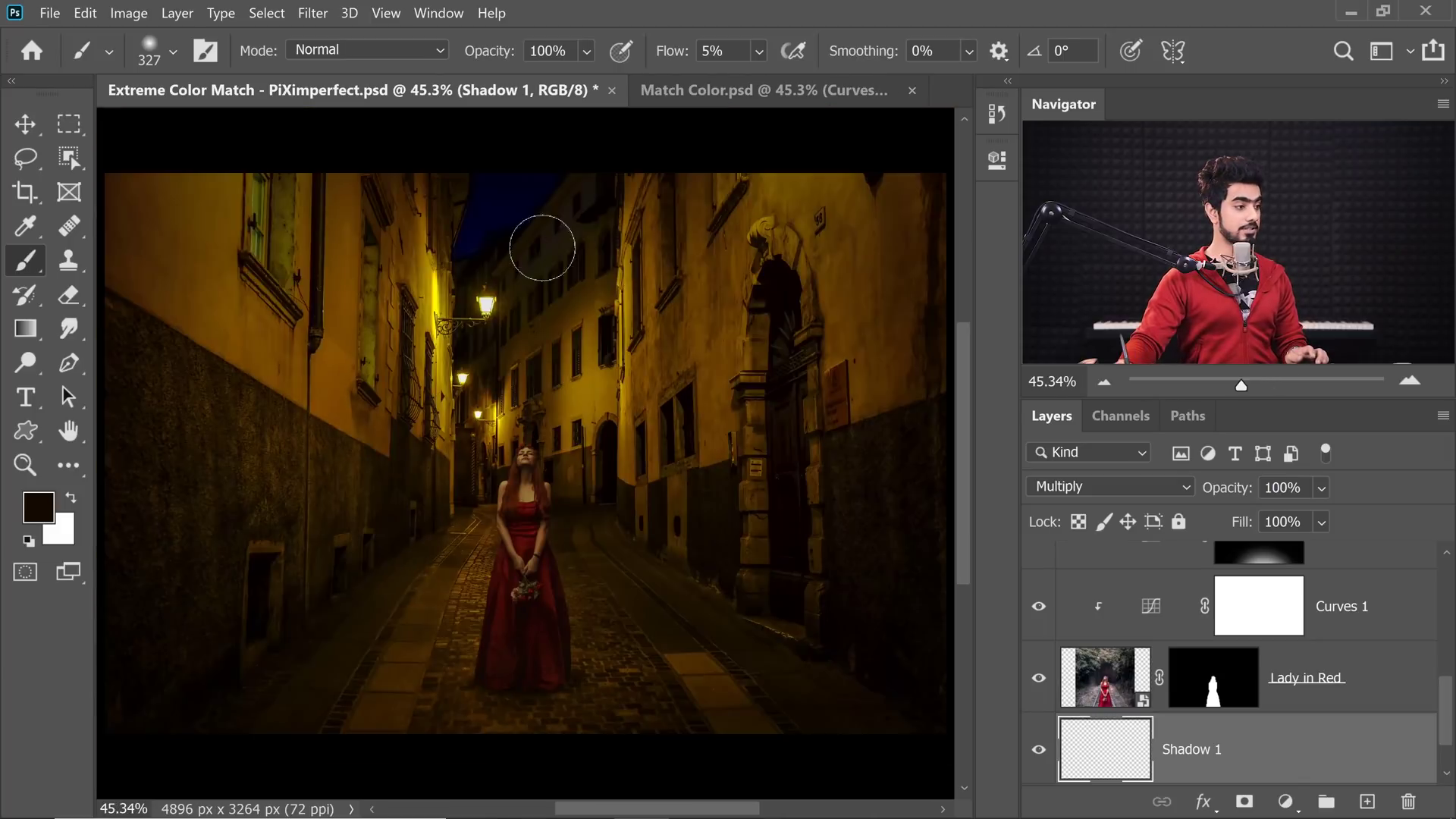
click(1041, 755)
click(1041, 756)
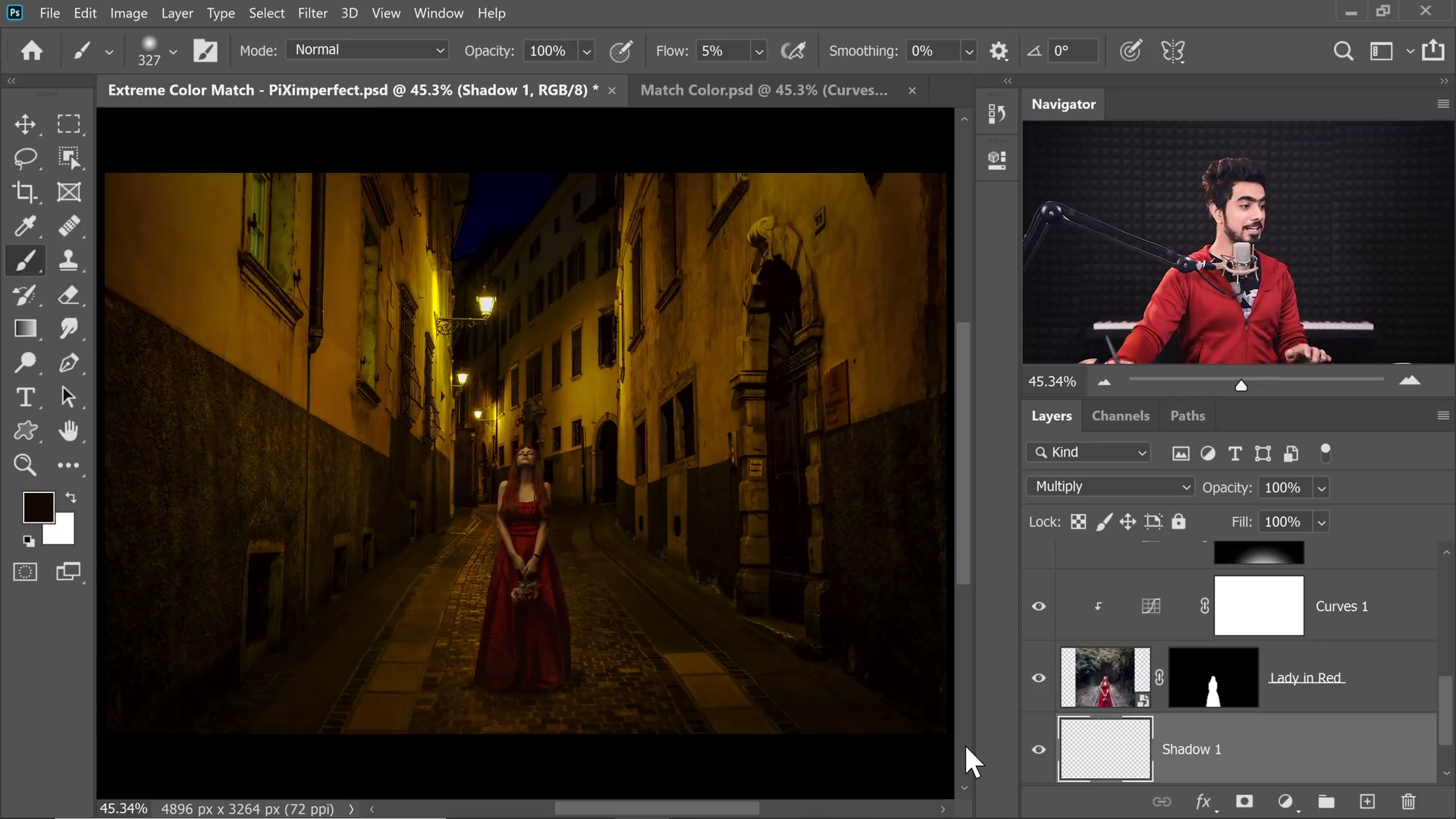
Add a new layer above Shadow 1 and set the foreground color to pure black (000000).
click(1364, 802)
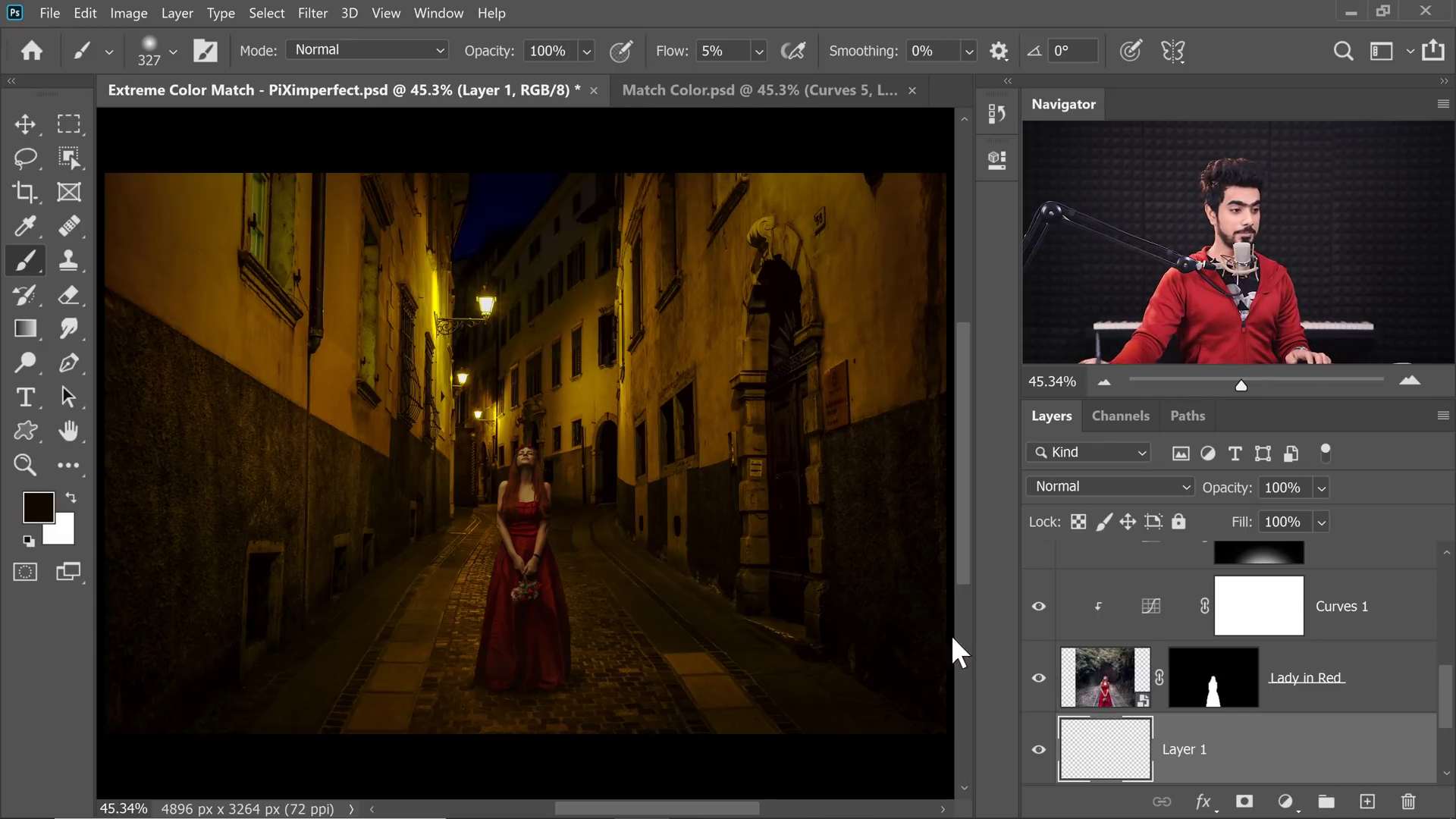
click(42, 519)
drag(1033, 691, 1225, 701)
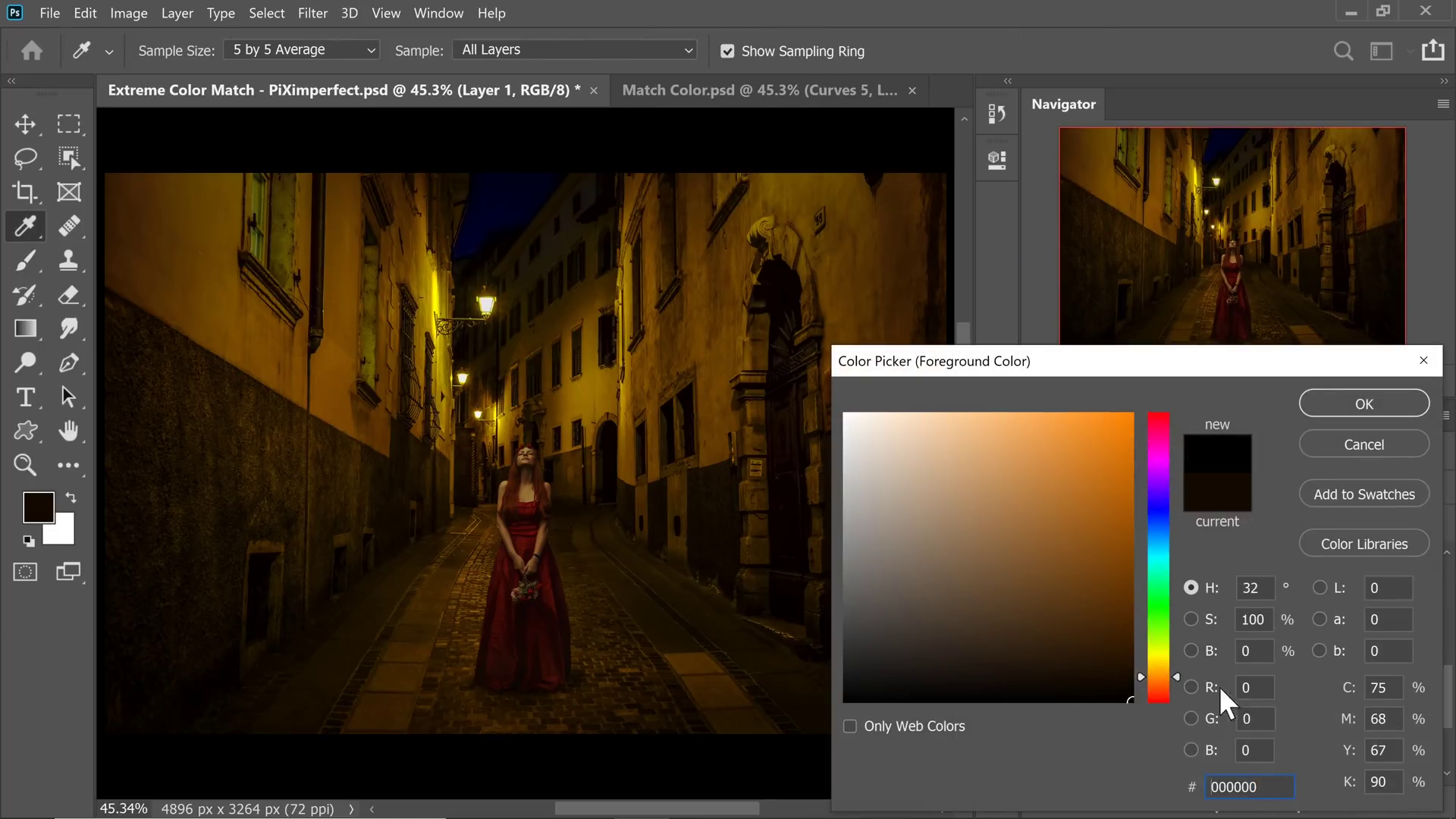
click(1308, 404)
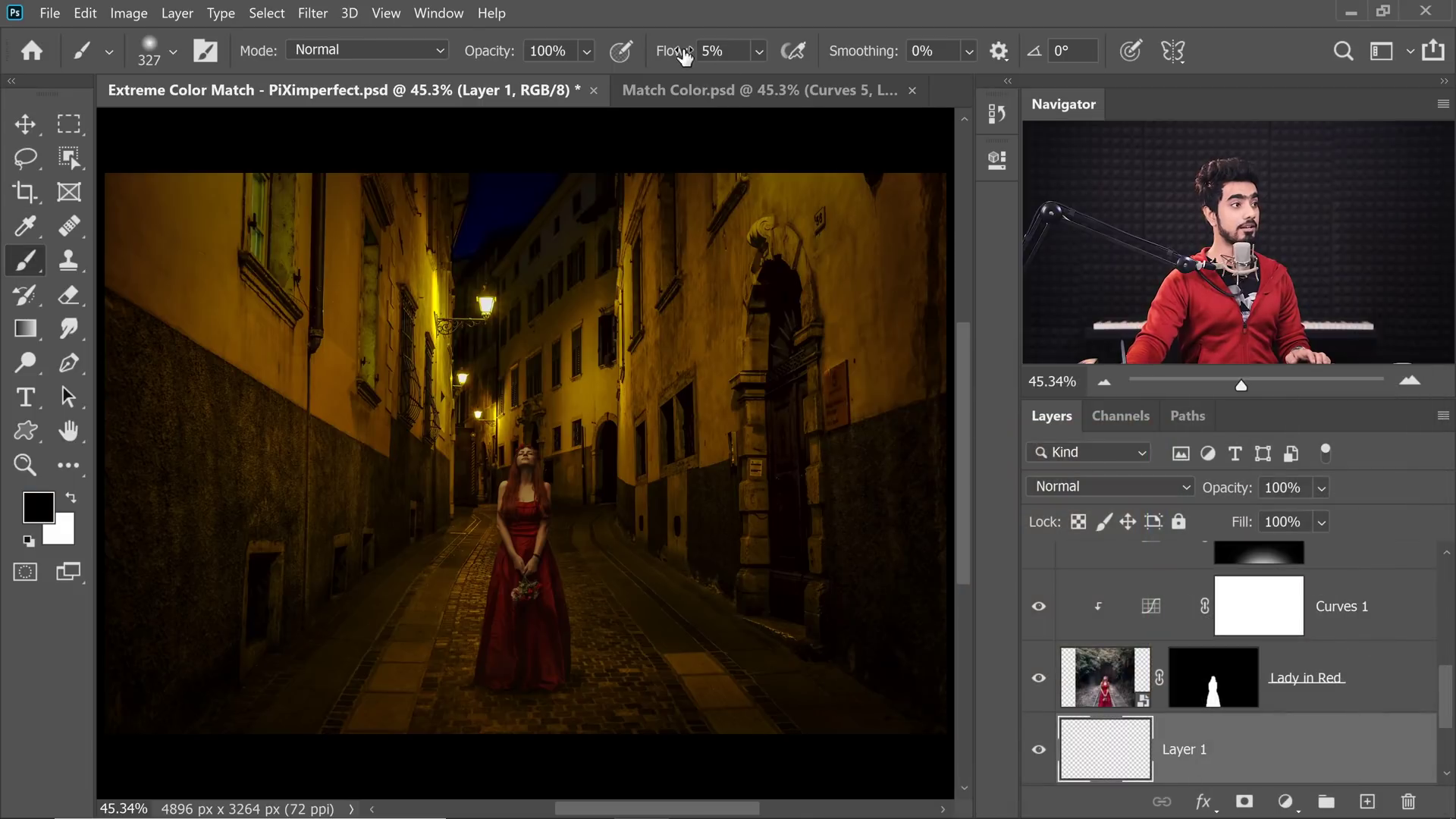
Set the new layer's blend mode to Multiply and rename it Shadow 2.
click(1100, 487)
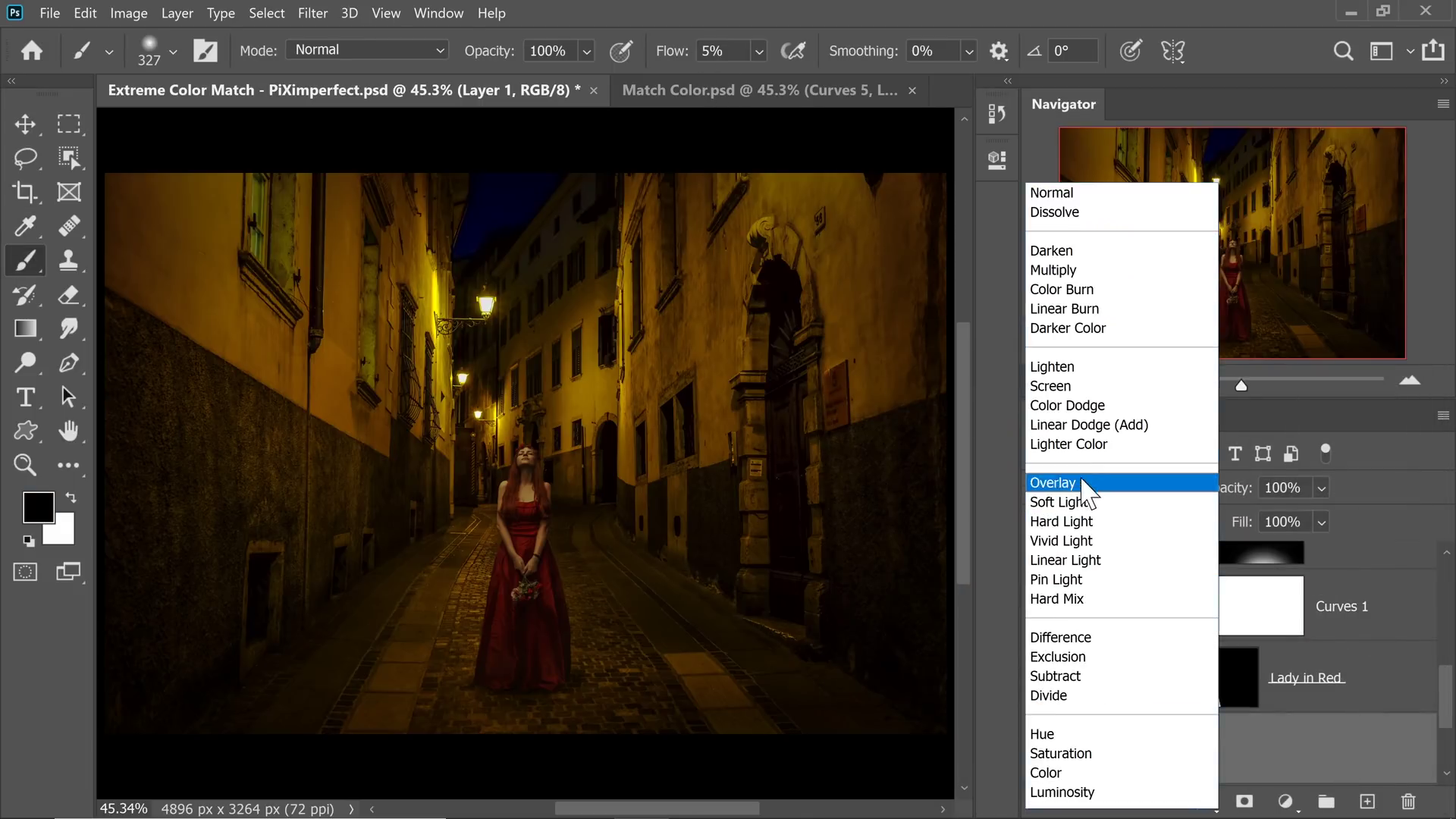
click(1061, 270)
drag(516, 671, 575, 492)
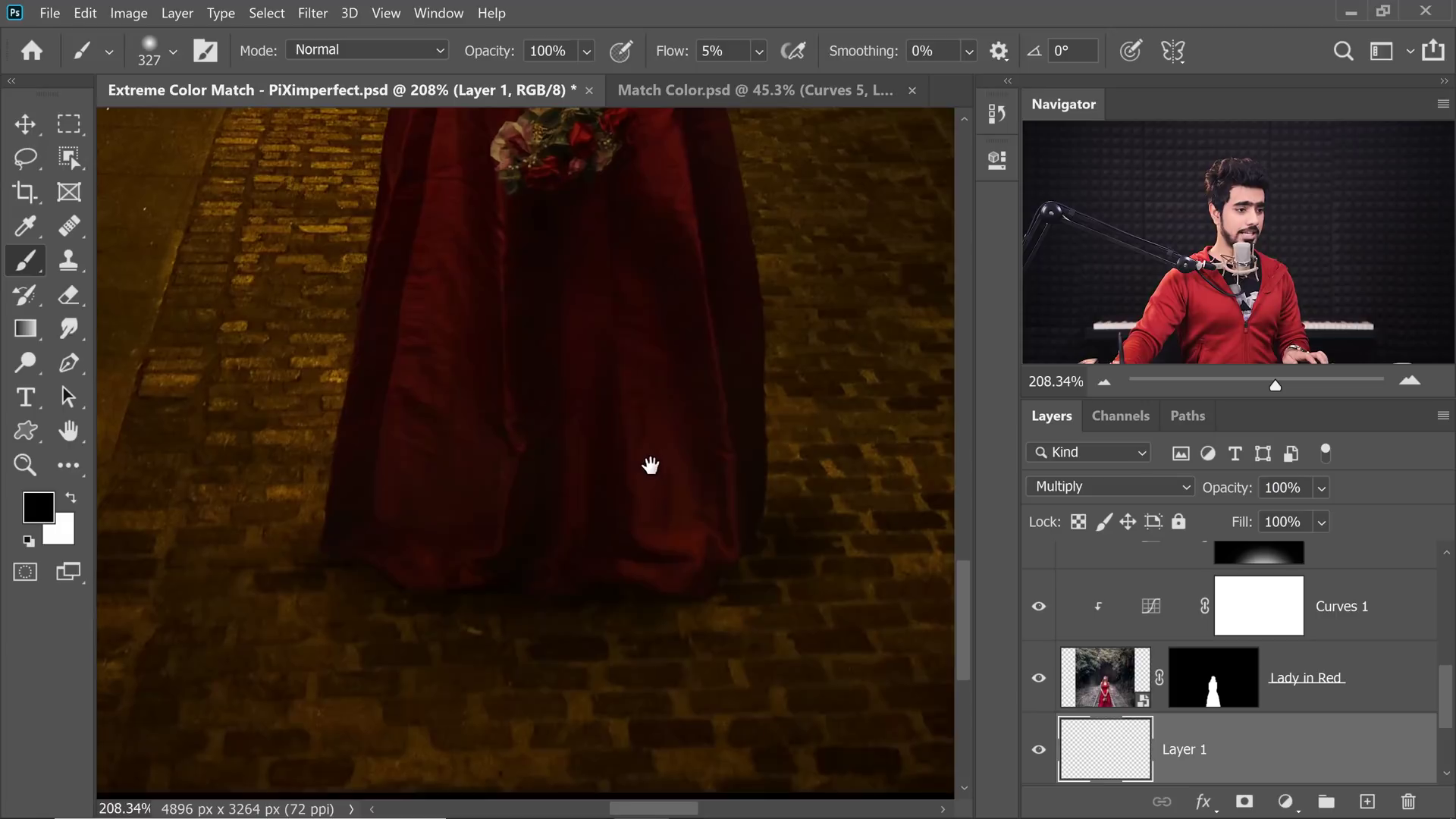
double_click(1192, 751)
text(Sha)
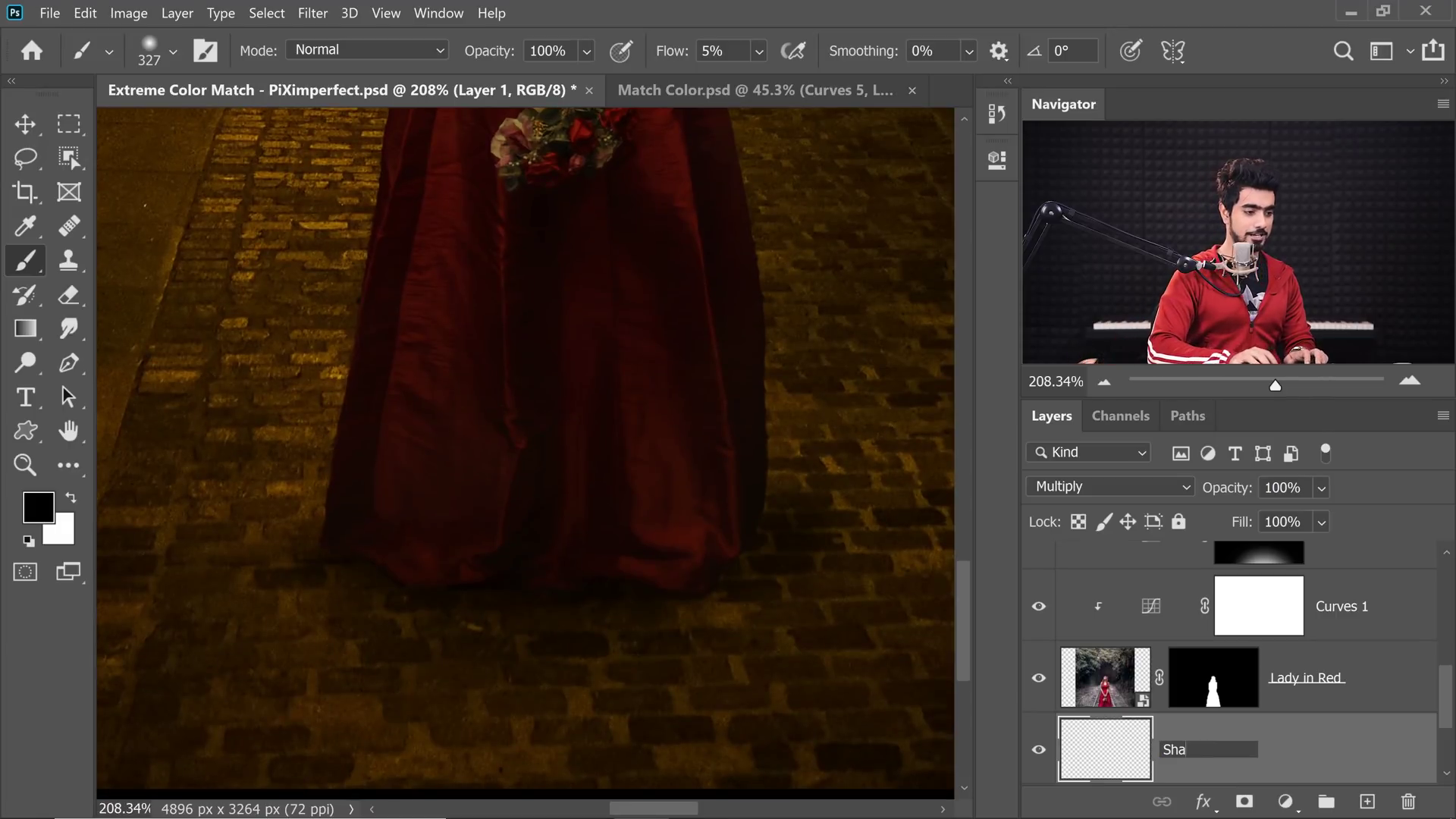
text(dow 2)
key(Return)
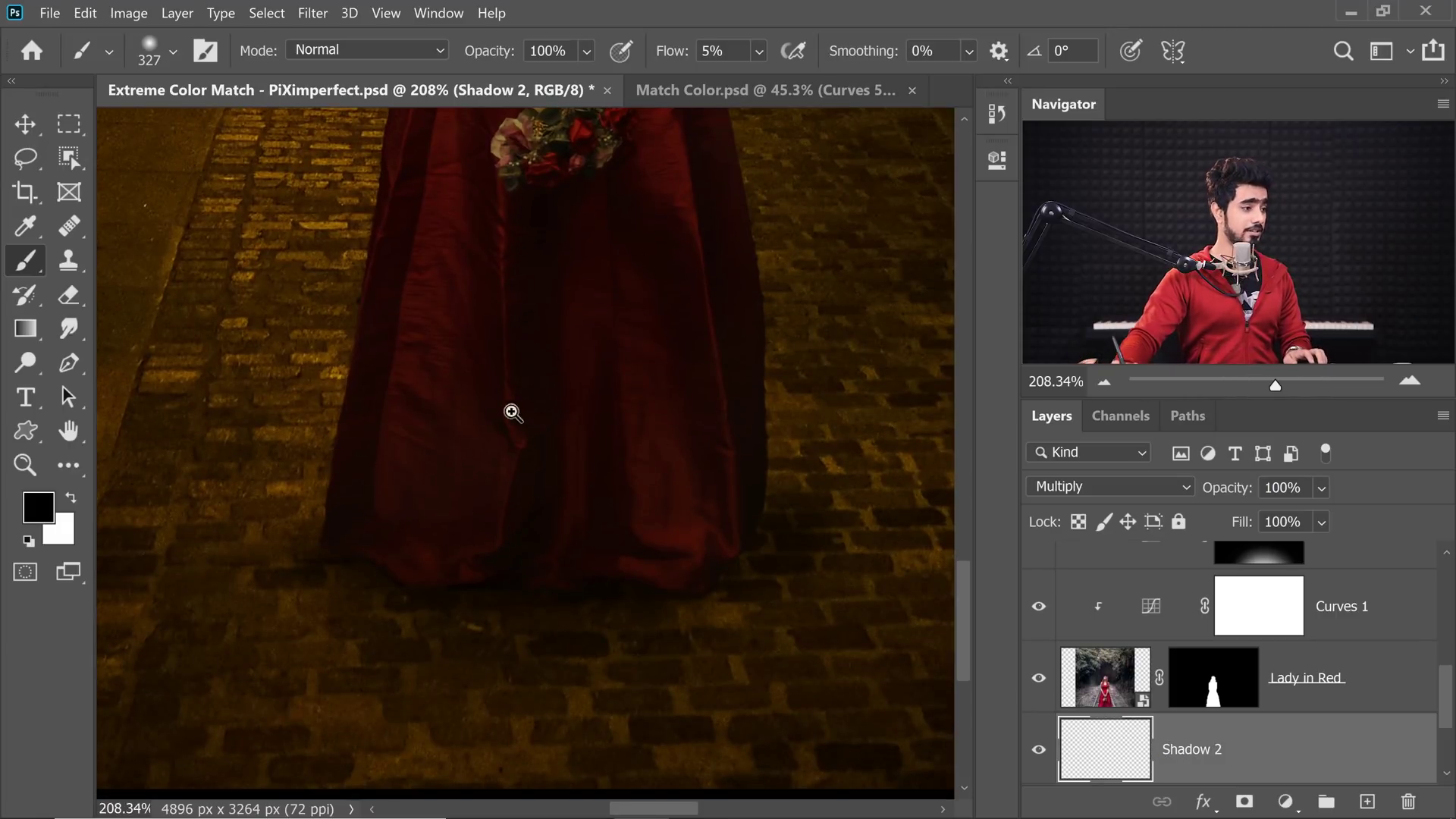
Paint a tight black contact shadow at 5% flow on Shadow 2 along both sides of the dress hem.
ctrl+click(539, 539)
drag(544, 527, 227, 514)
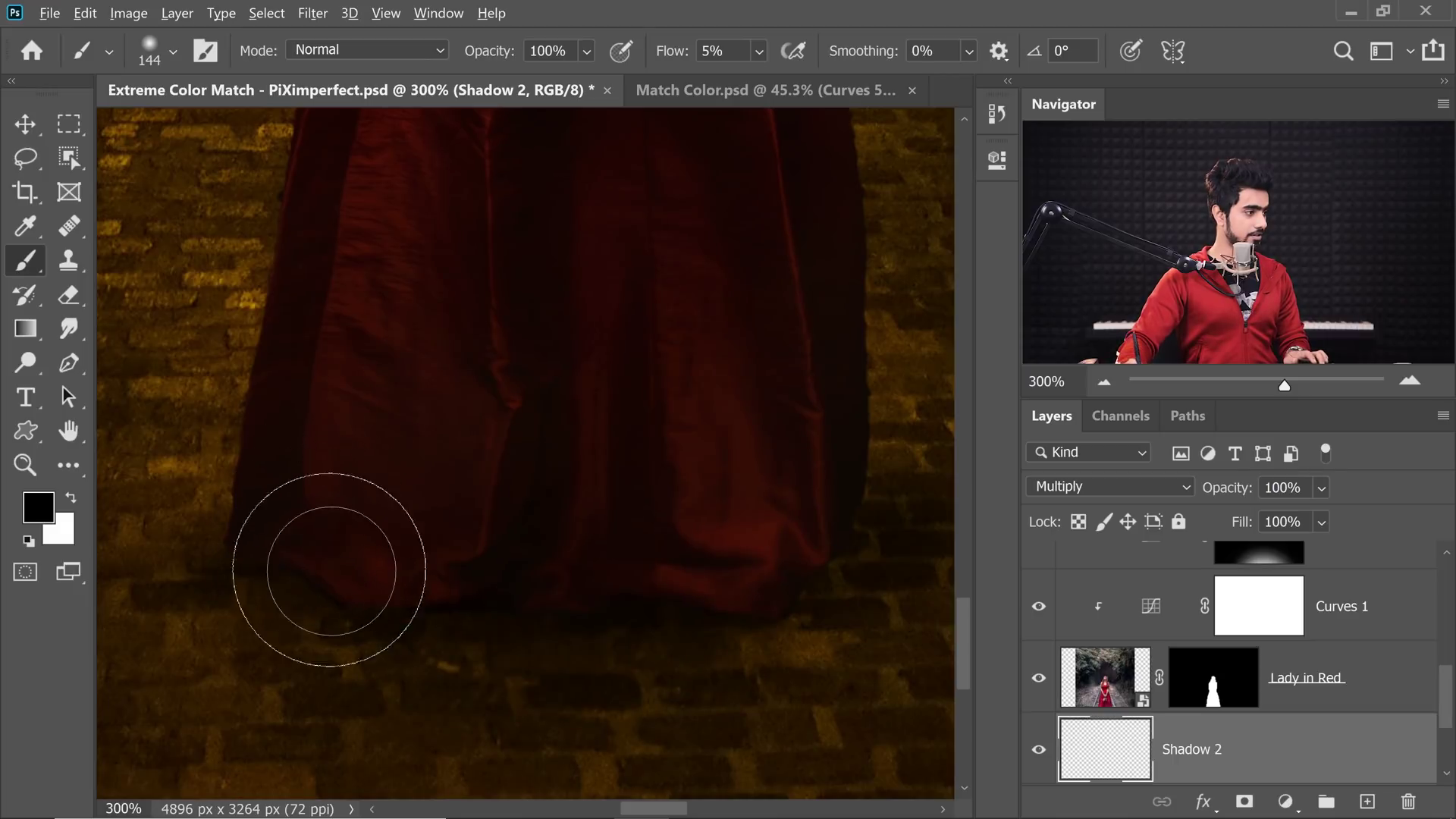
mouse_move(342, 543)
mouse_down()
mouse_move(291, 512)
mouse_move(266, 543)
mouse_up()
drag(787, 543, 844, 552)
key(ctrl+0)
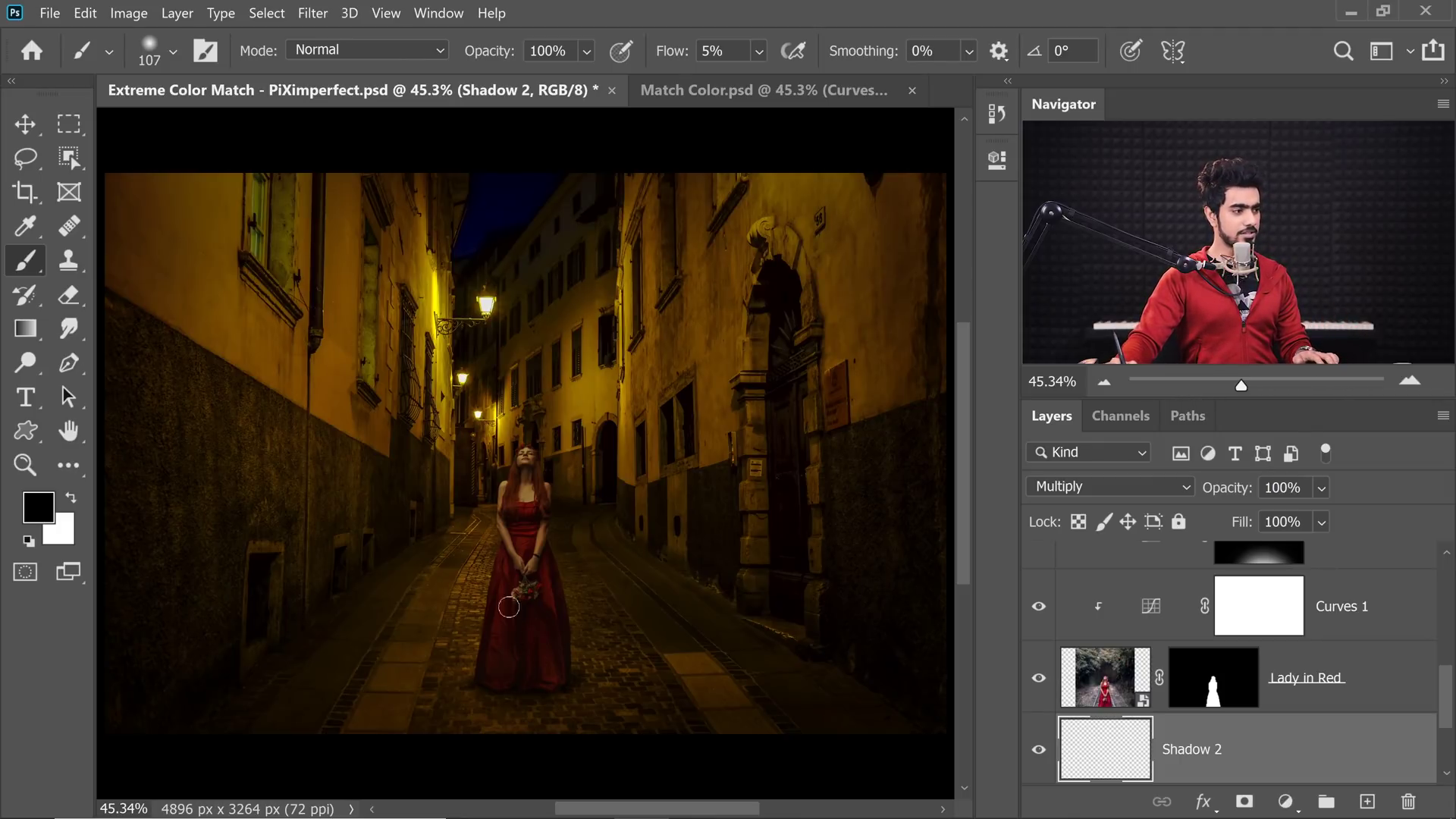
Add a new layer above Curves 5, clip it to the layers below and keep black as the foreground color.
drag(1448, 701, 1440, 585)
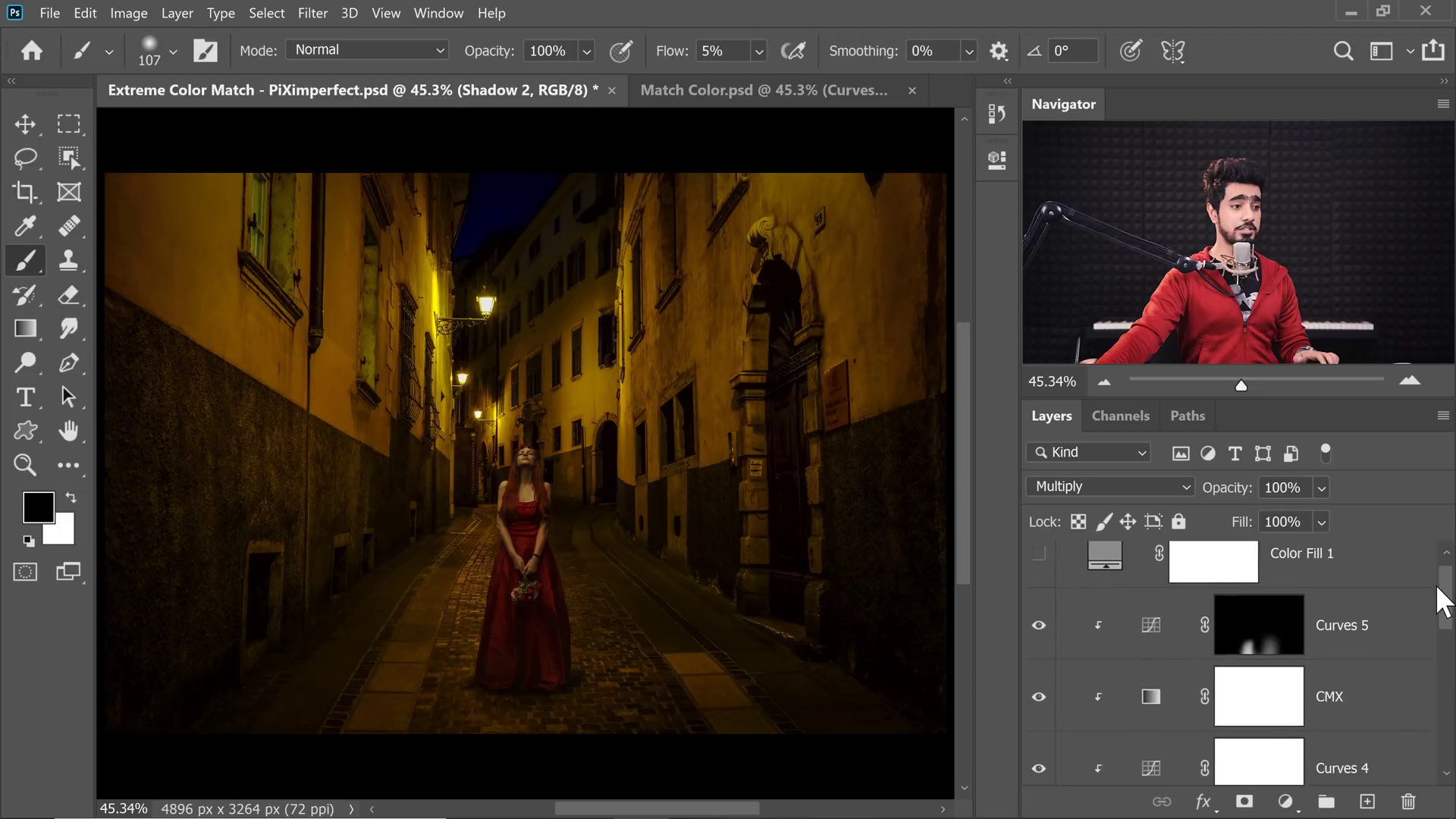
click(1354, 674)
click(1367, 802)
key(x)
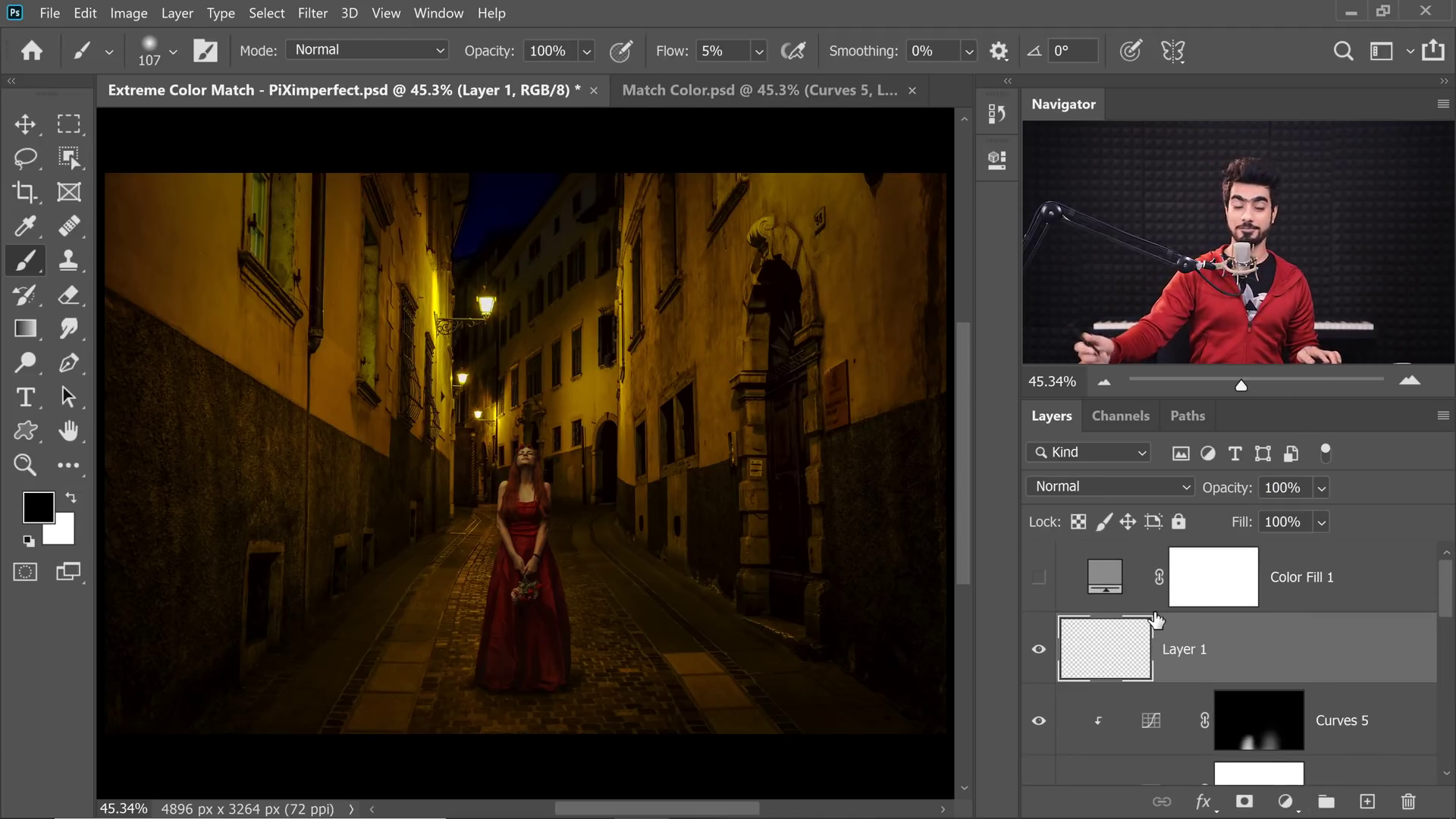
alt+click(1338, 683)
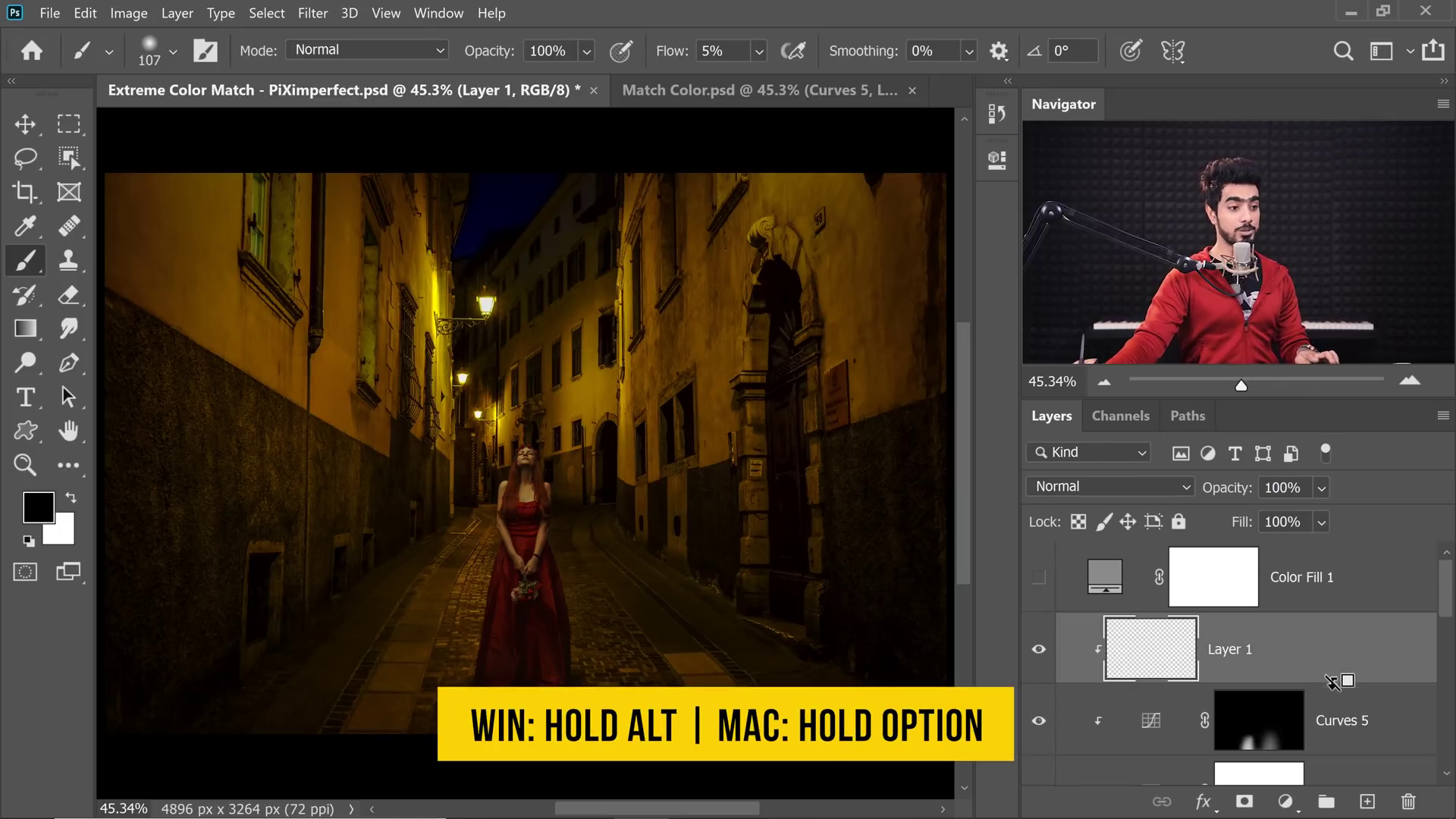
Paint soft black shading at 5% flow across the lower part of the dress on the clipped Layer 1, enlarging the brush to 262.
drag(541, 635, 573, 634)
drag(543, 484, 559, 277)
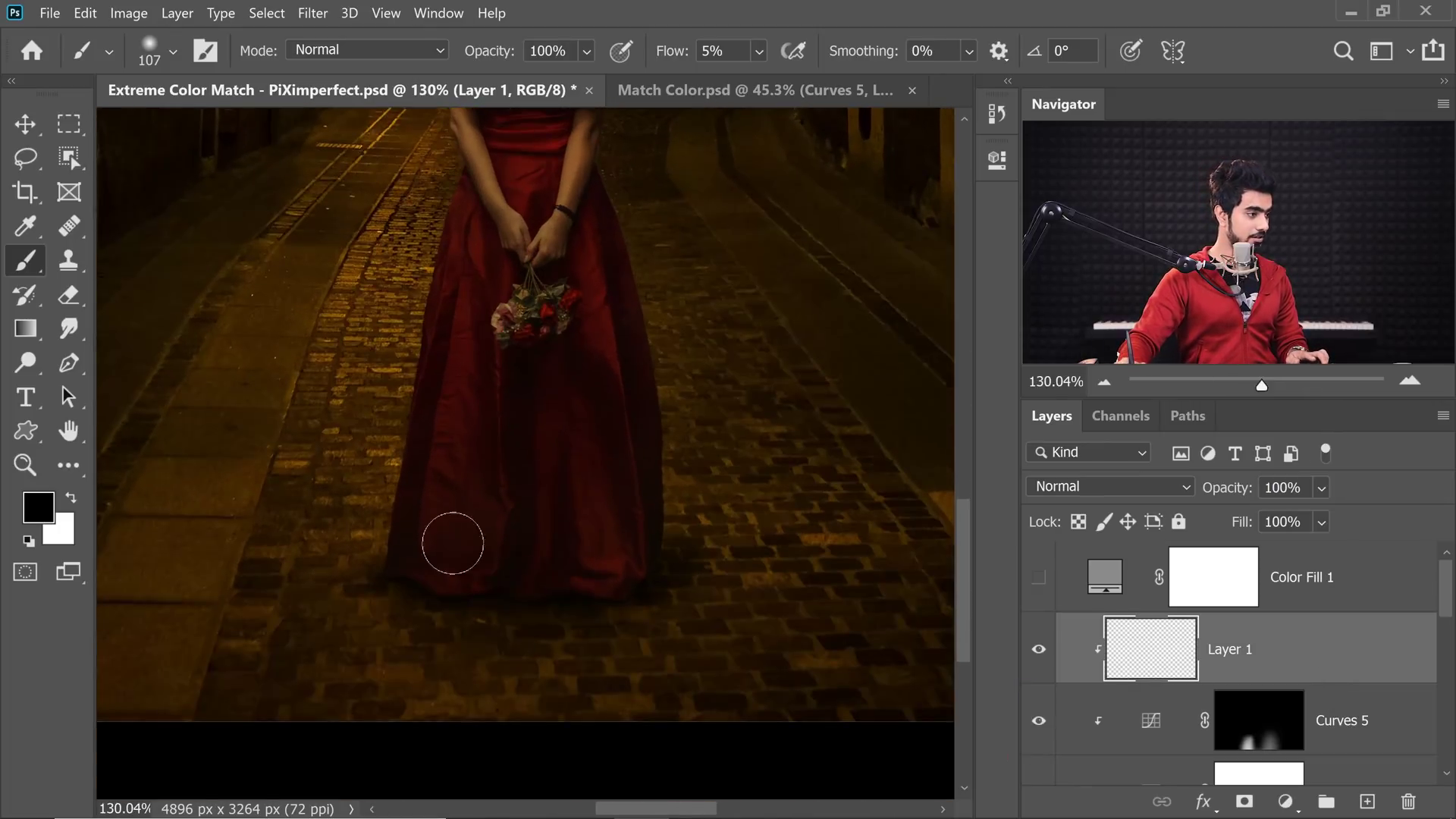
drag(460, 548, 485, 548)
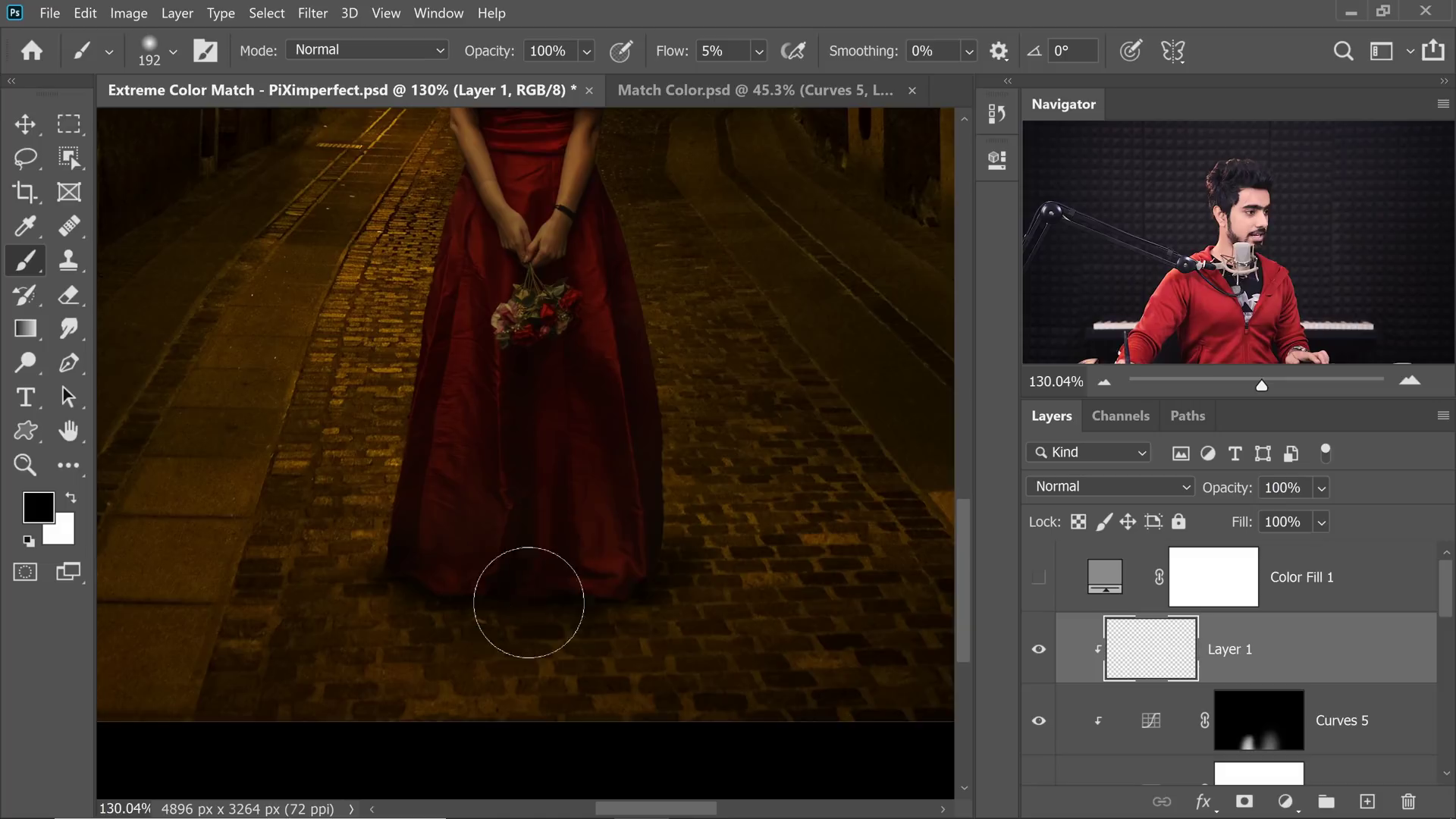
click(556, 583)
drag(556, 584, 597, 604)
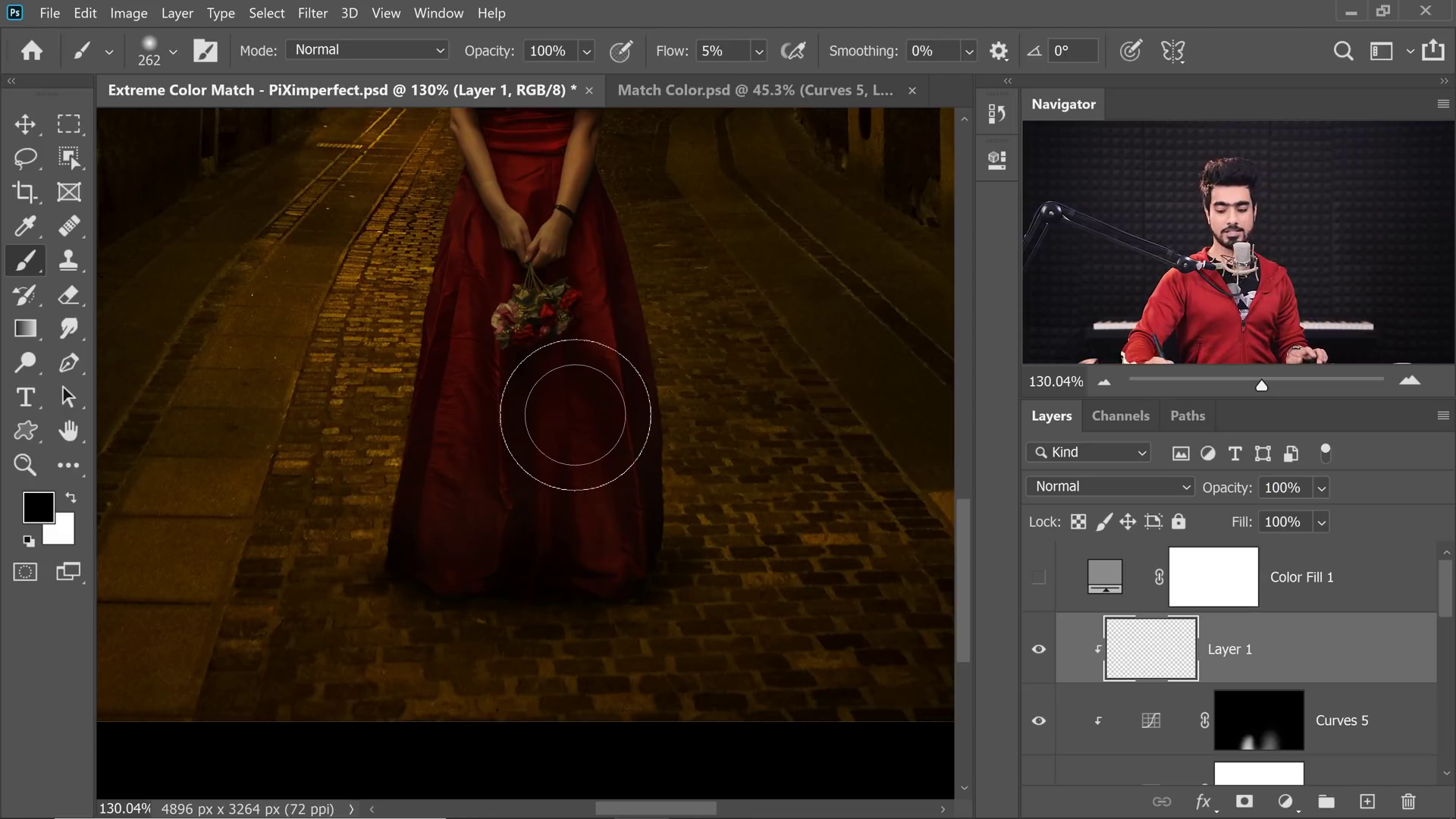
Lower Layer 1's opacity to 55% and darken the dress bottom further with a 732 px brush.
key(ctrl+0)
click(1036, 654)
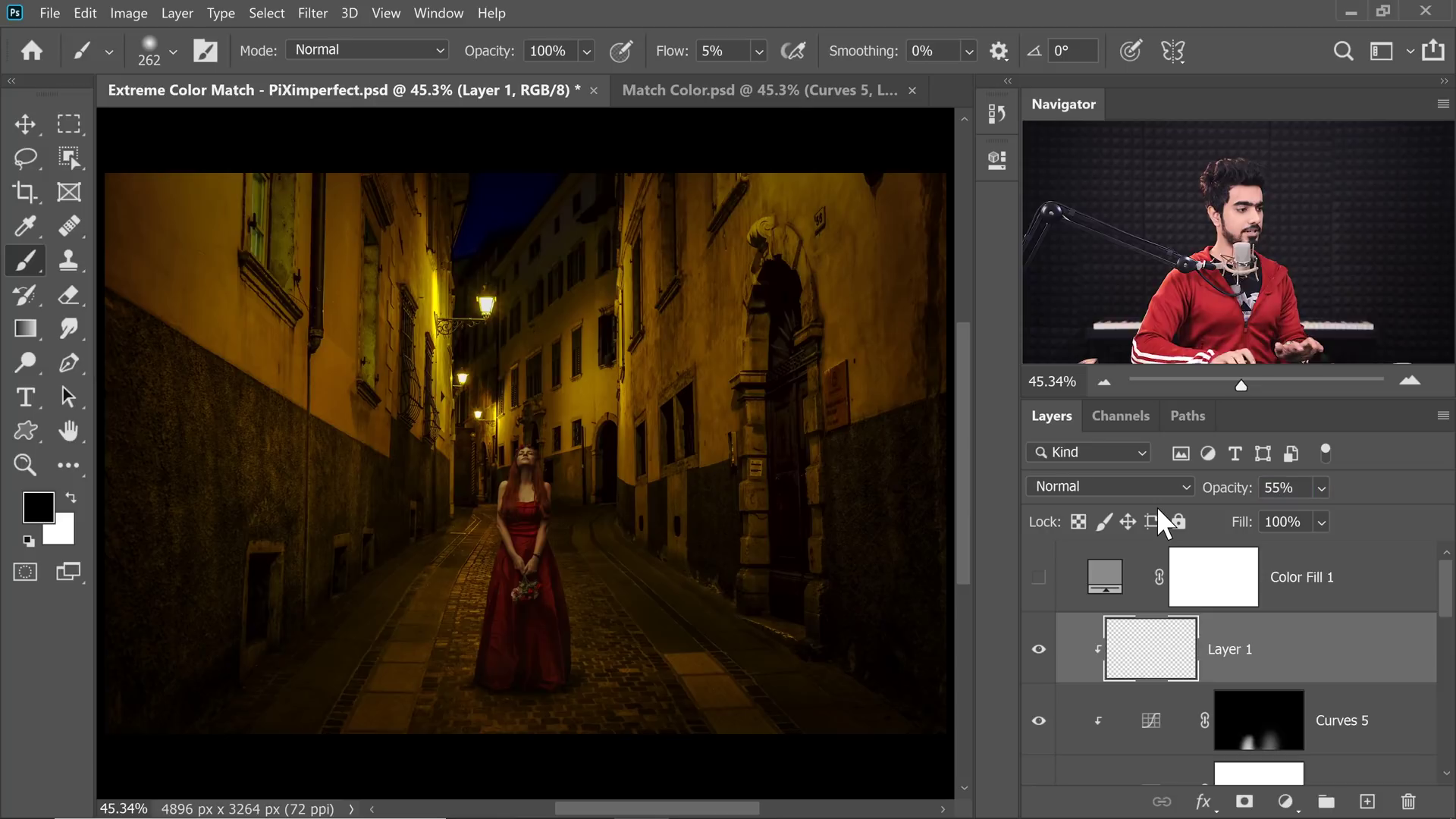
mouse_move(550, 657)
mouse_down()
mouse_move(590, 655)
mouse_move(503, 713)
mouse_move(474, 650)
mouse_move(517, 666)
mouse_up()
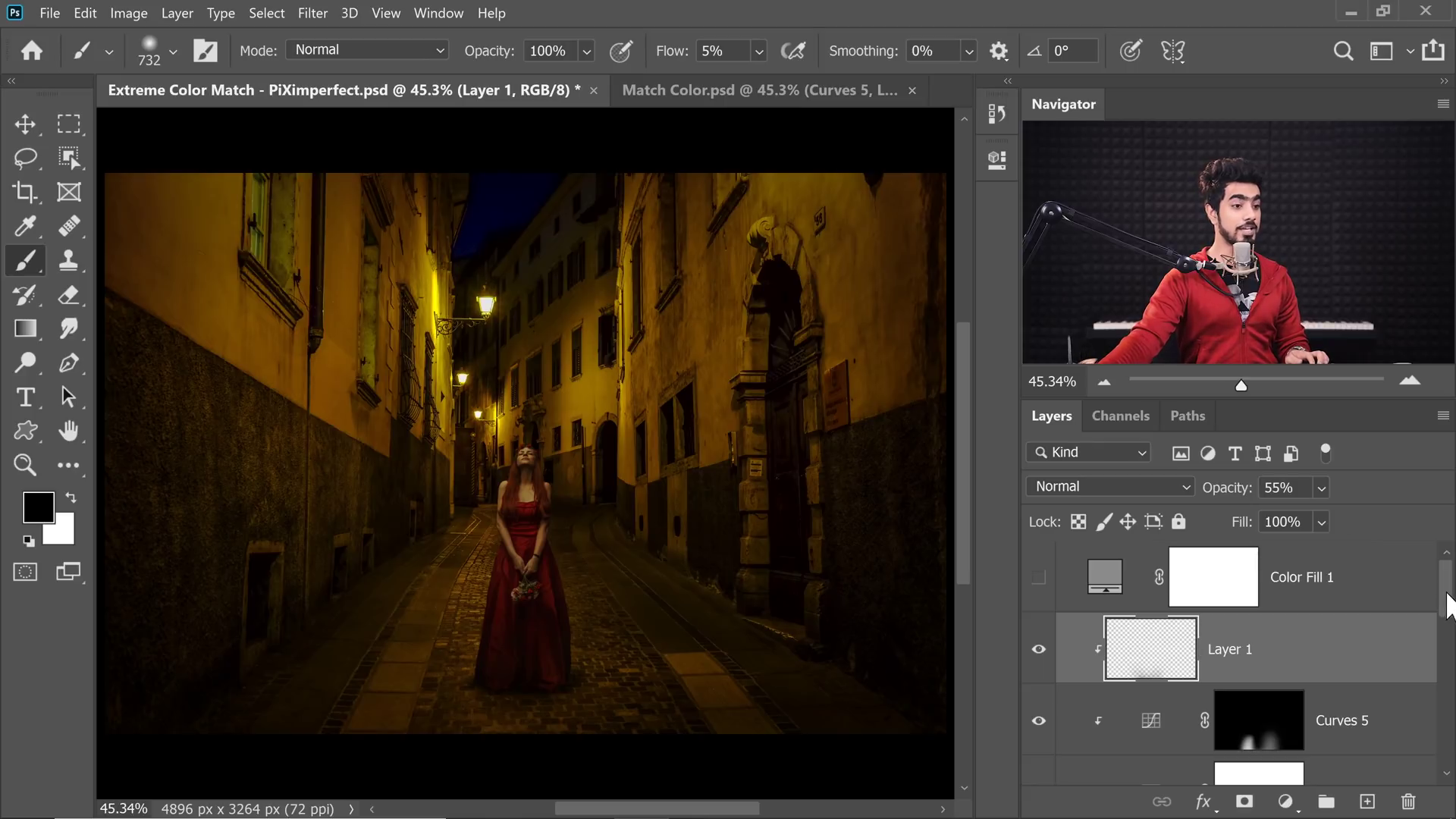
Set the opacity of the Shadow 1 layer to 80%.
drag(1448, 606, 1432, 754)
click(1194, 683)
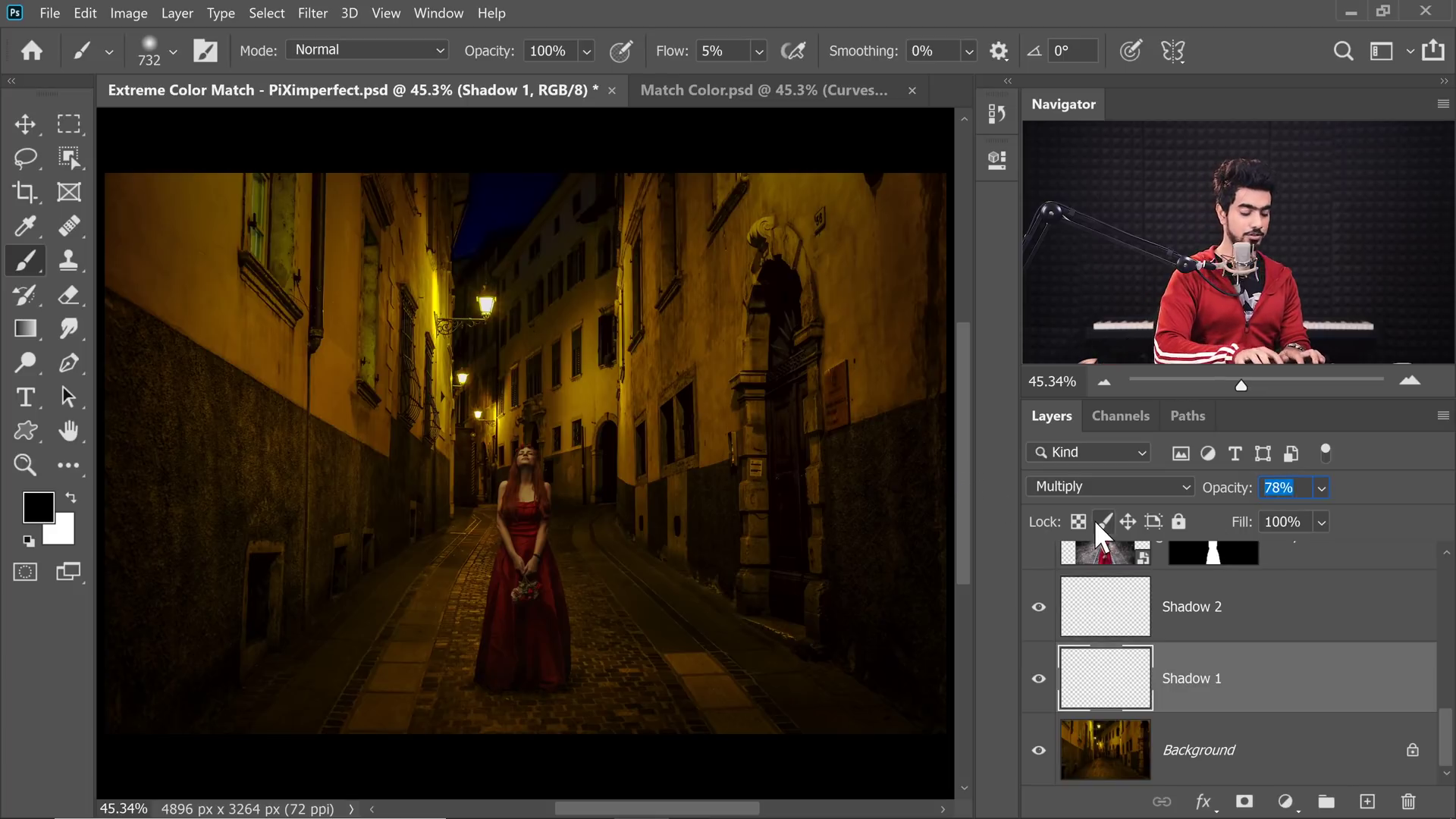
text(80)
key(Return)
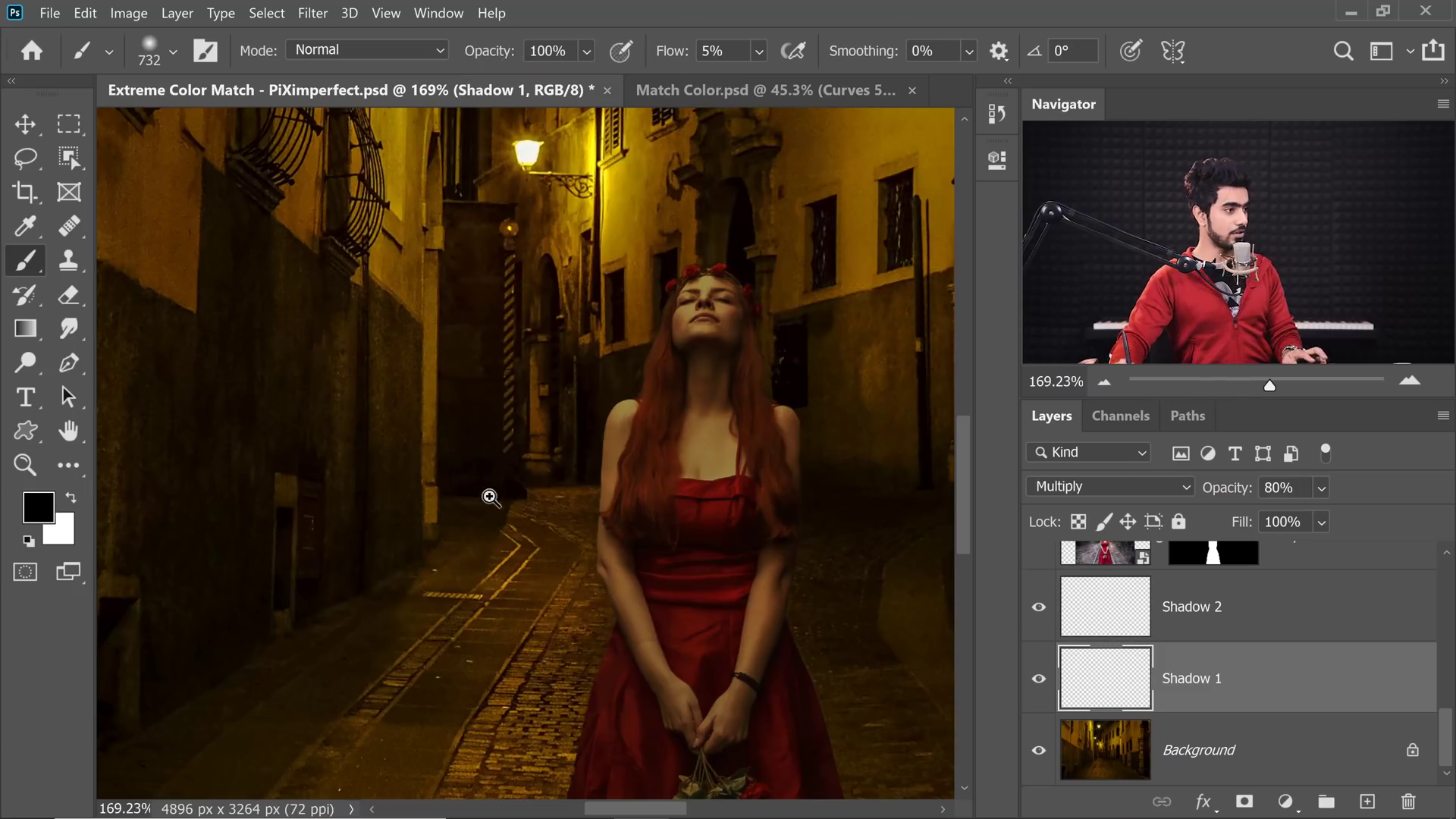
Check the street behind the woman for existing shadows and load the Lady in Red layer mask as a selection.
mouse_move(491, 497)
mouse_down()
mouse_move(540, 473)
mouse_move(512, 504)
mouse_up()
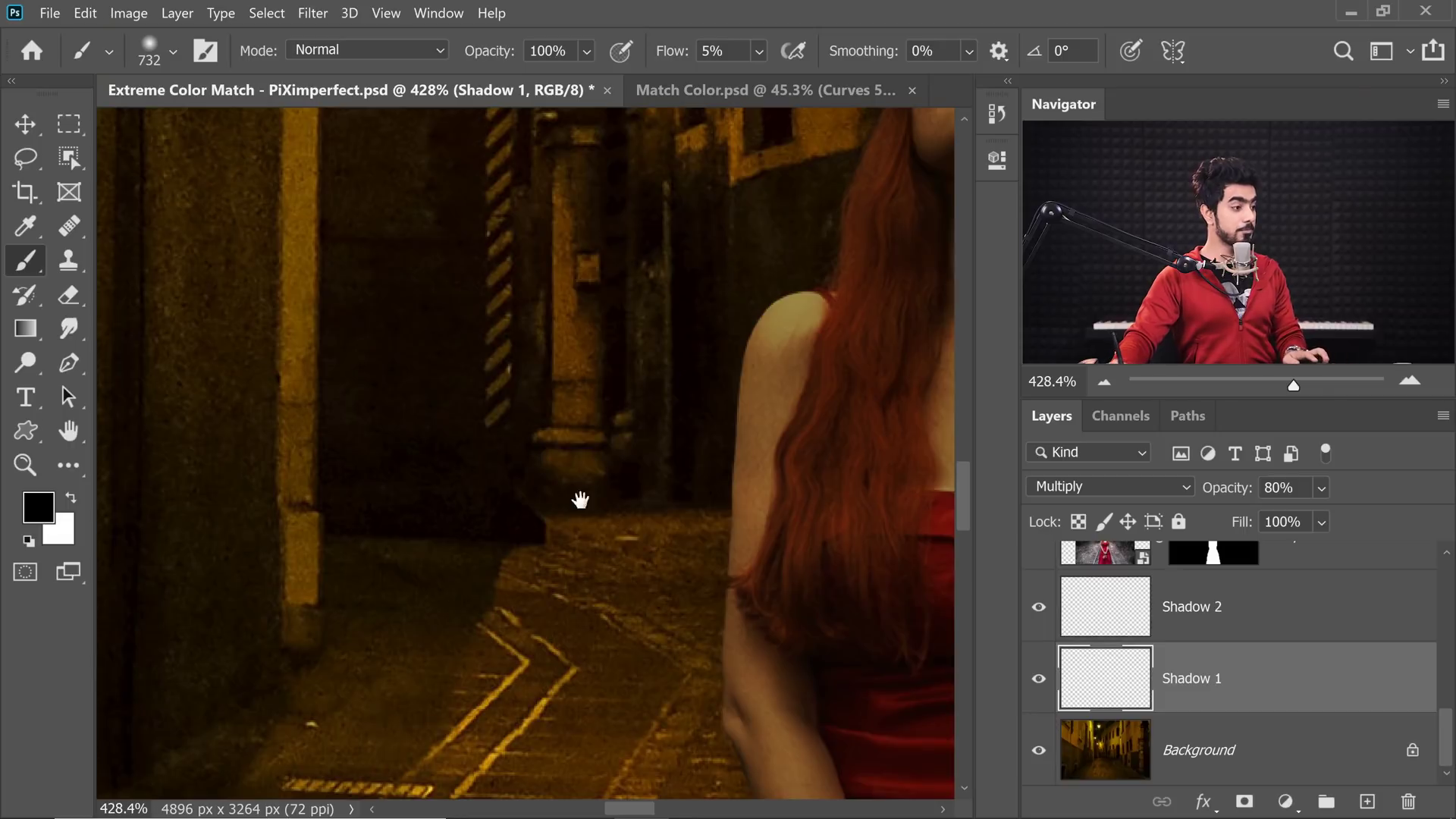
scroll(578, 494, down, 5)
drag(613, 572, 552, 481)
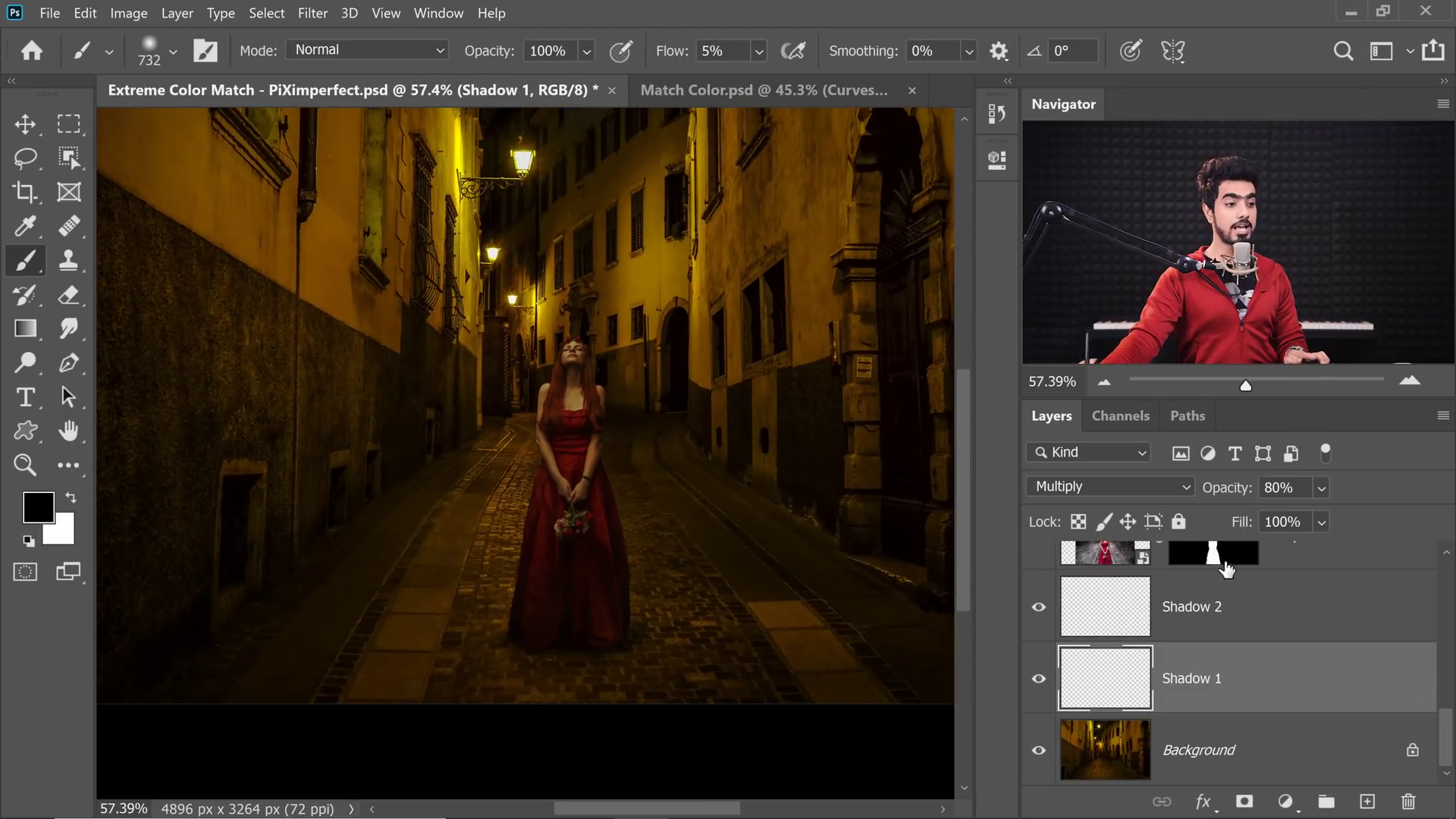
drag(1445, 735, 1440, 721)
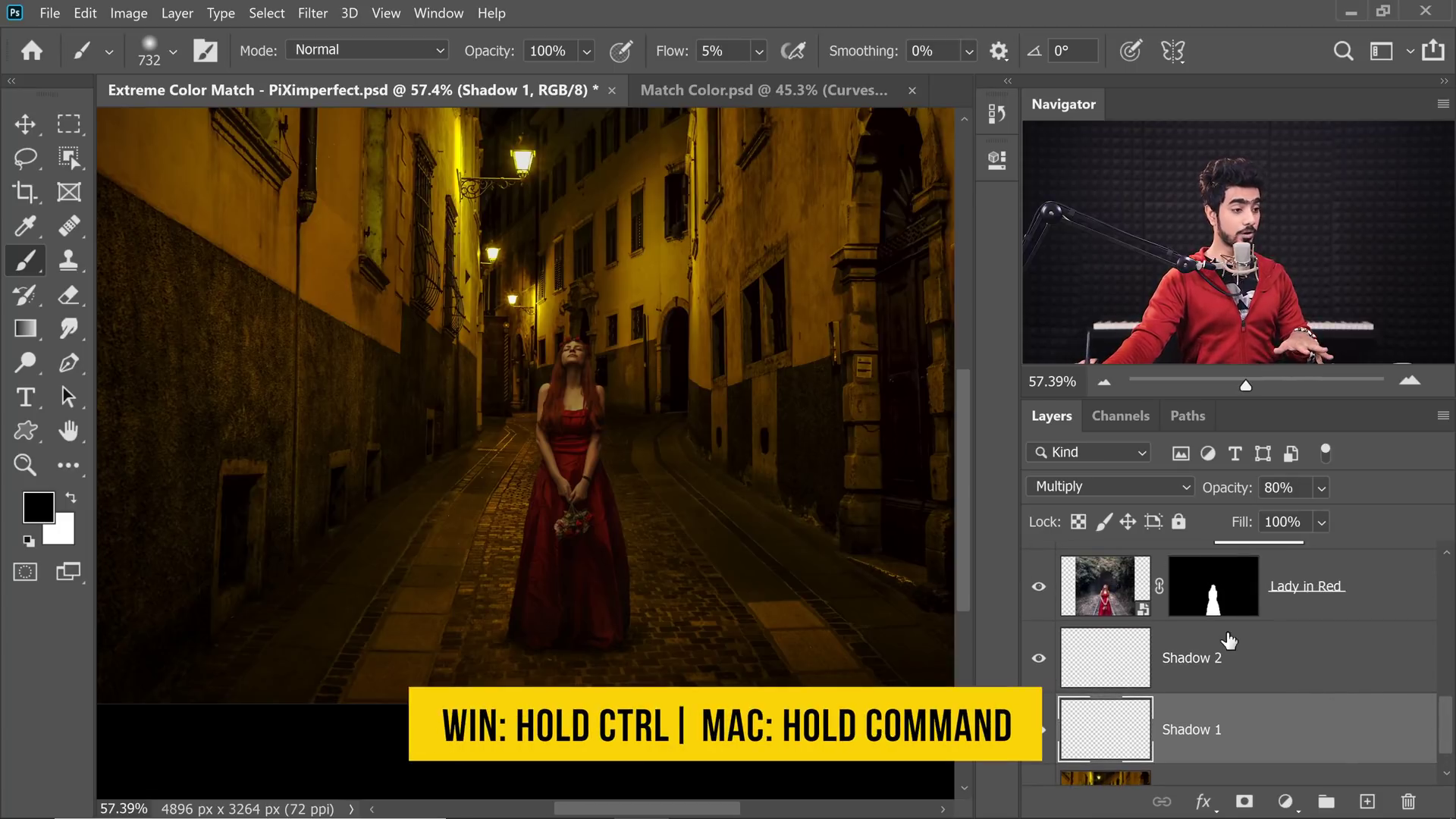
ctrl+click(1196, 584)
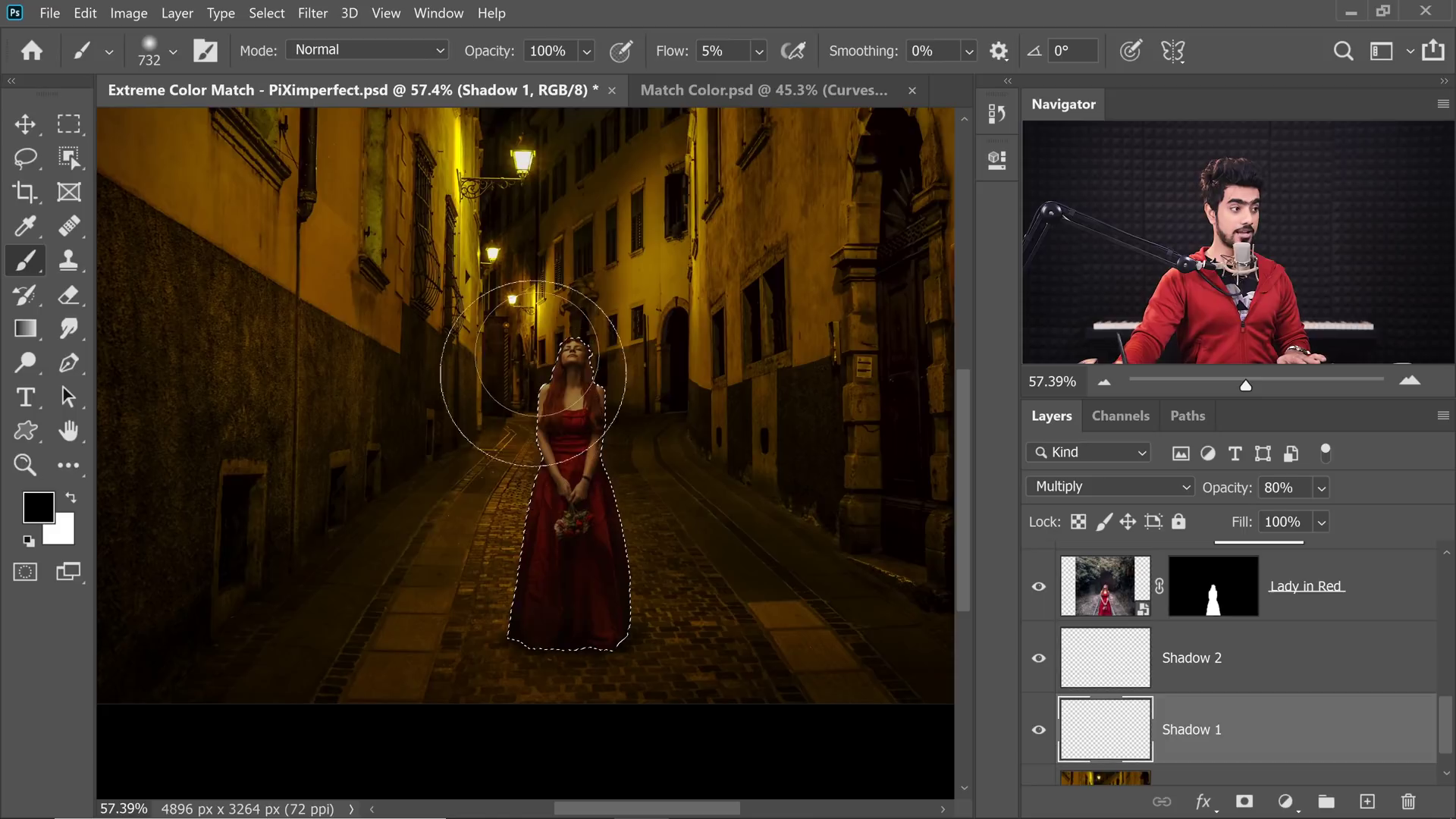
Add a layer named Shadow 3 above Shadow 2, filled with black inside the woman-shaped selection, and deselect.
click(1233, 679)
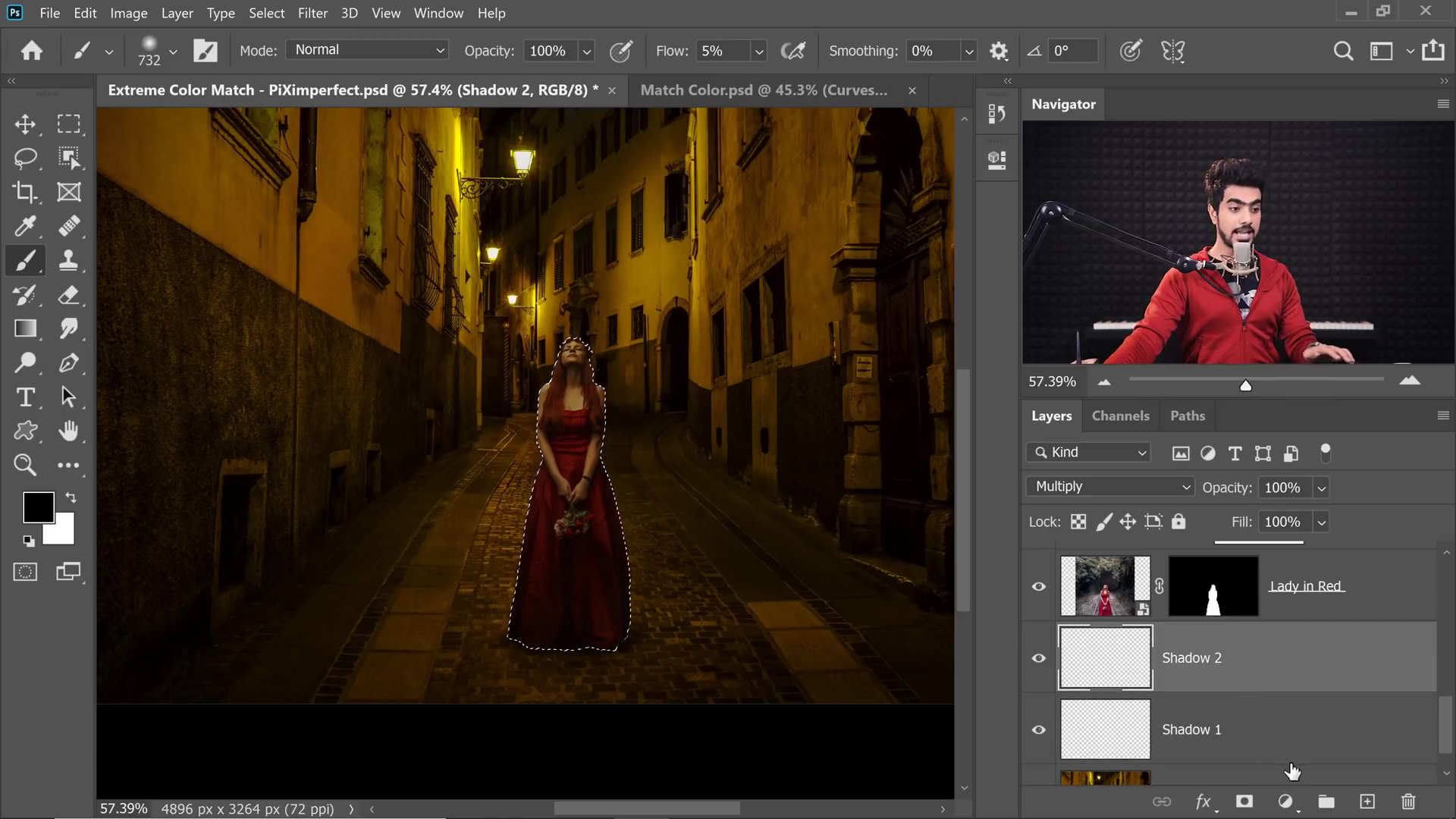
click(1367, 801)
double_click(1192, 660)
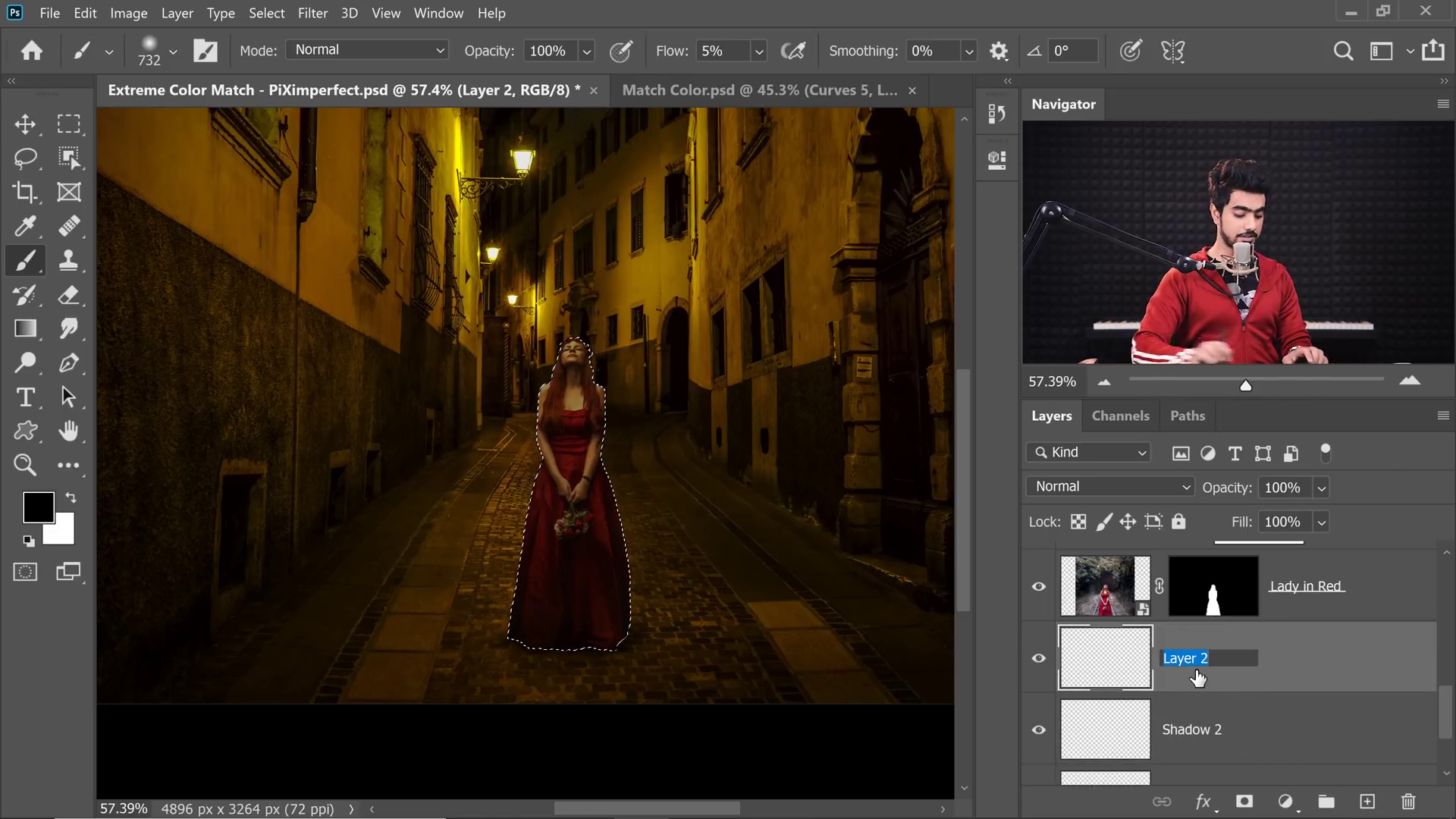
text(Shadow)
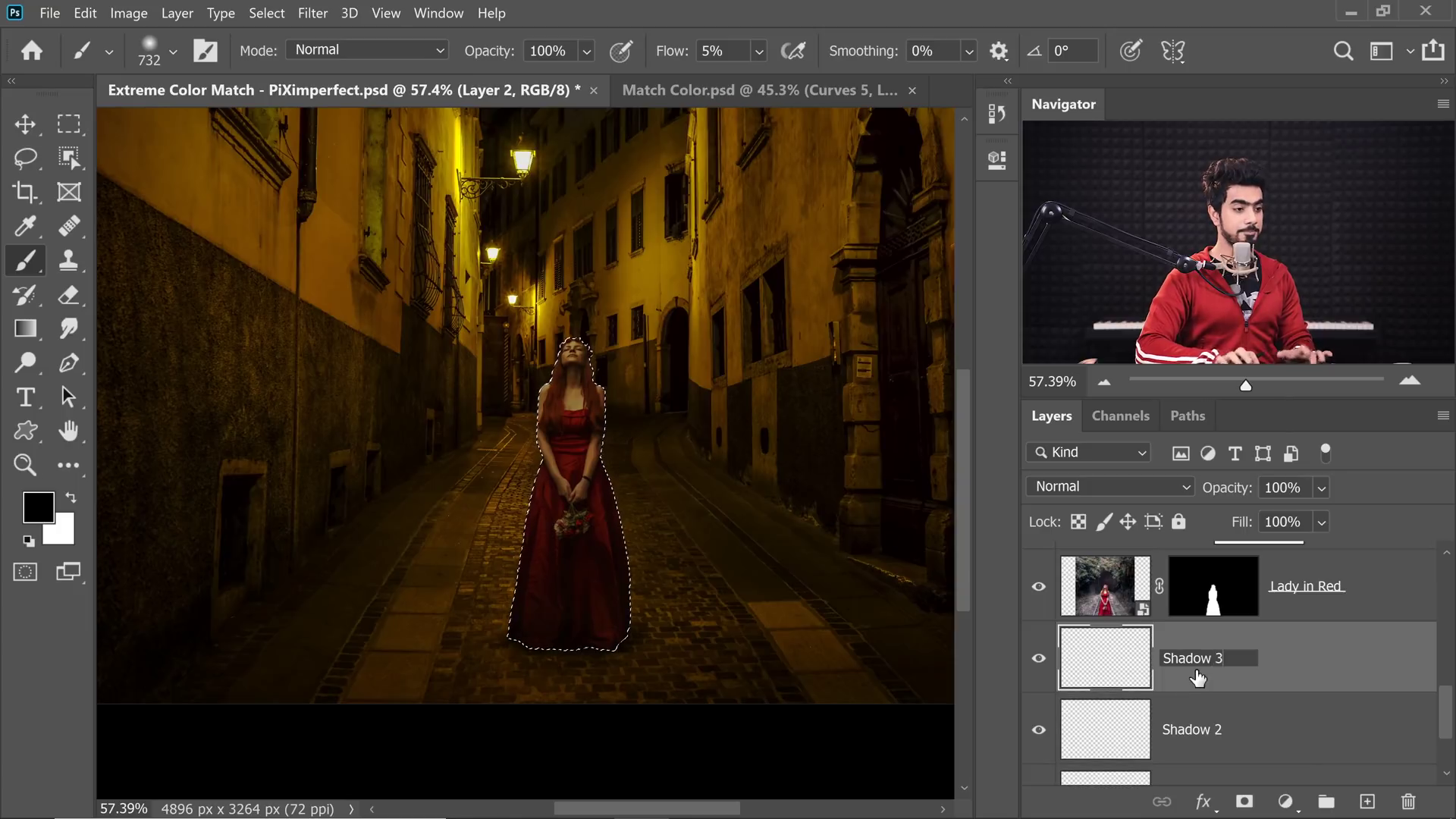
text( 3)
key(Return)
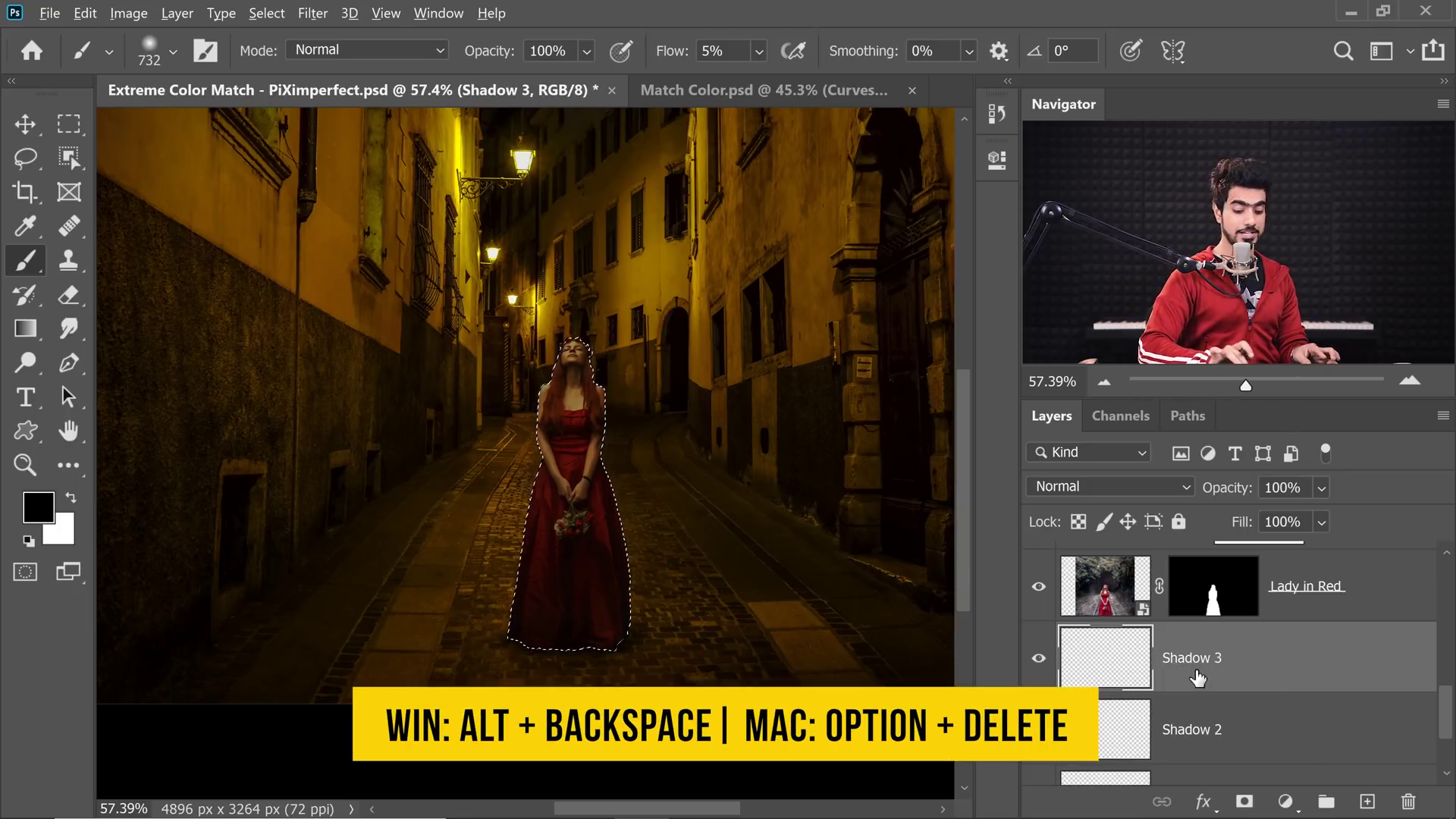
key(alt+BackSpace)
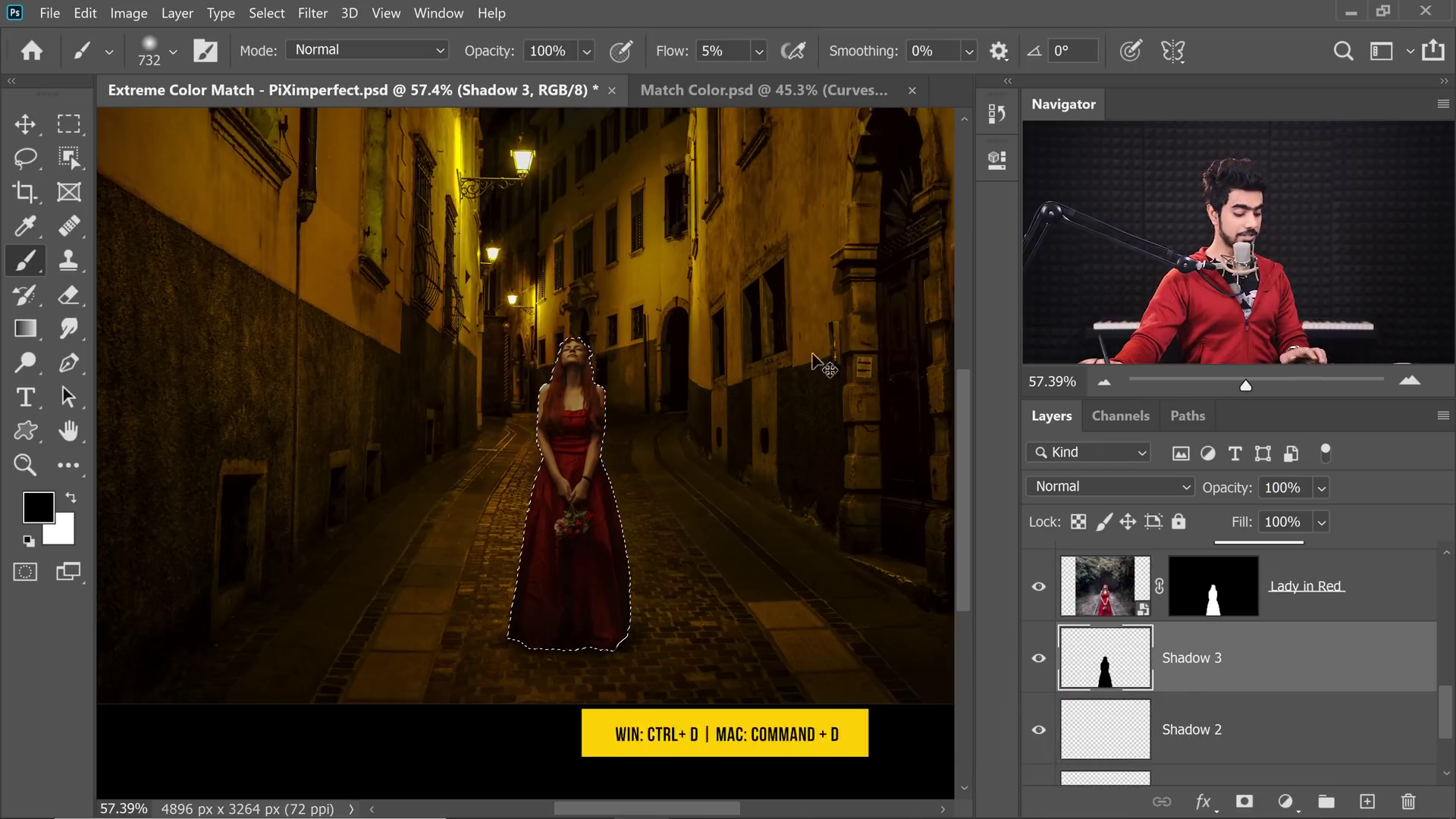
key(ctrl+d)
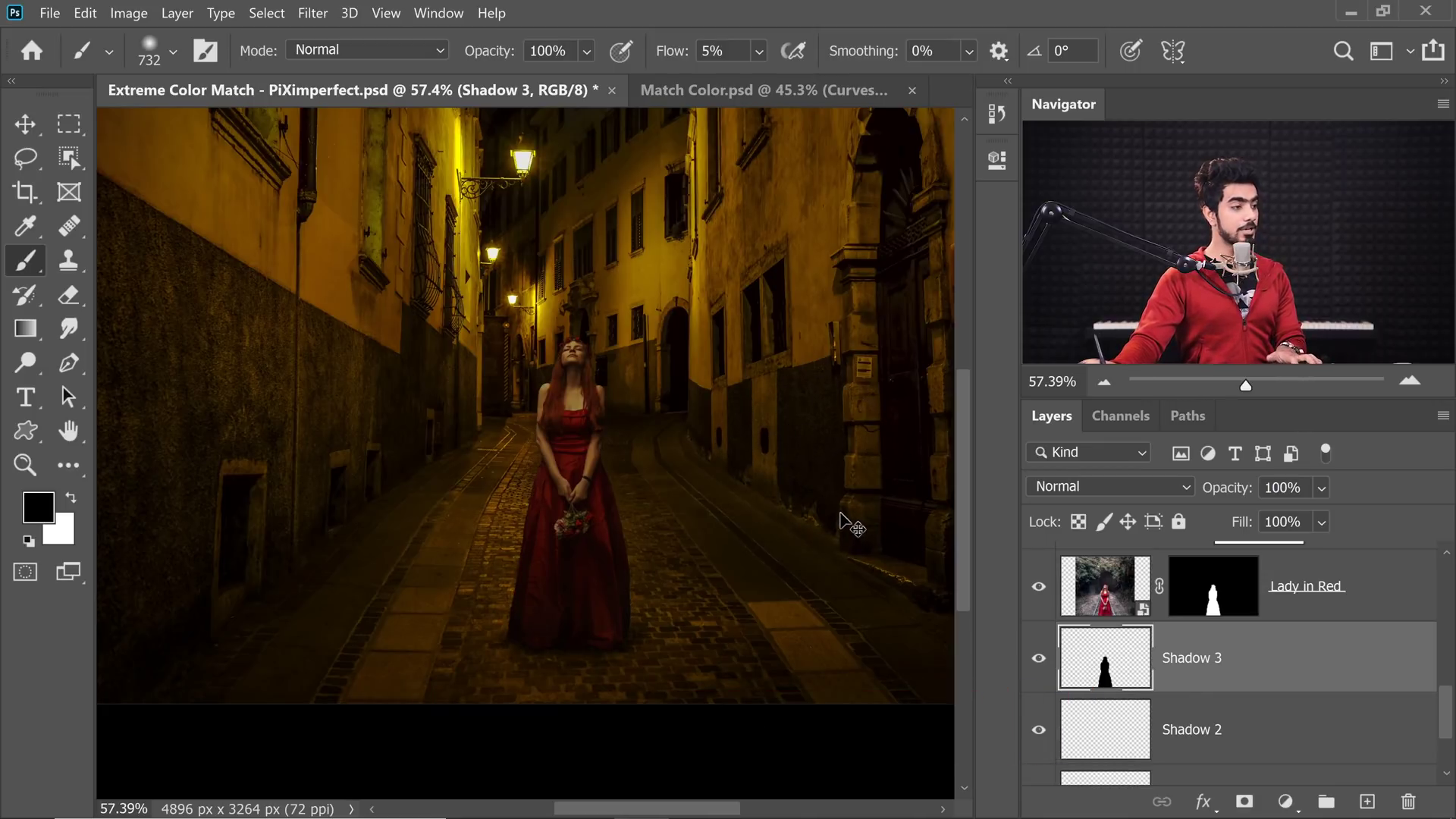
Distort the black silhouette on Shadow 3 so it flips downward from the dress hem, slanting toward the lower left.
key(ctrl+t)
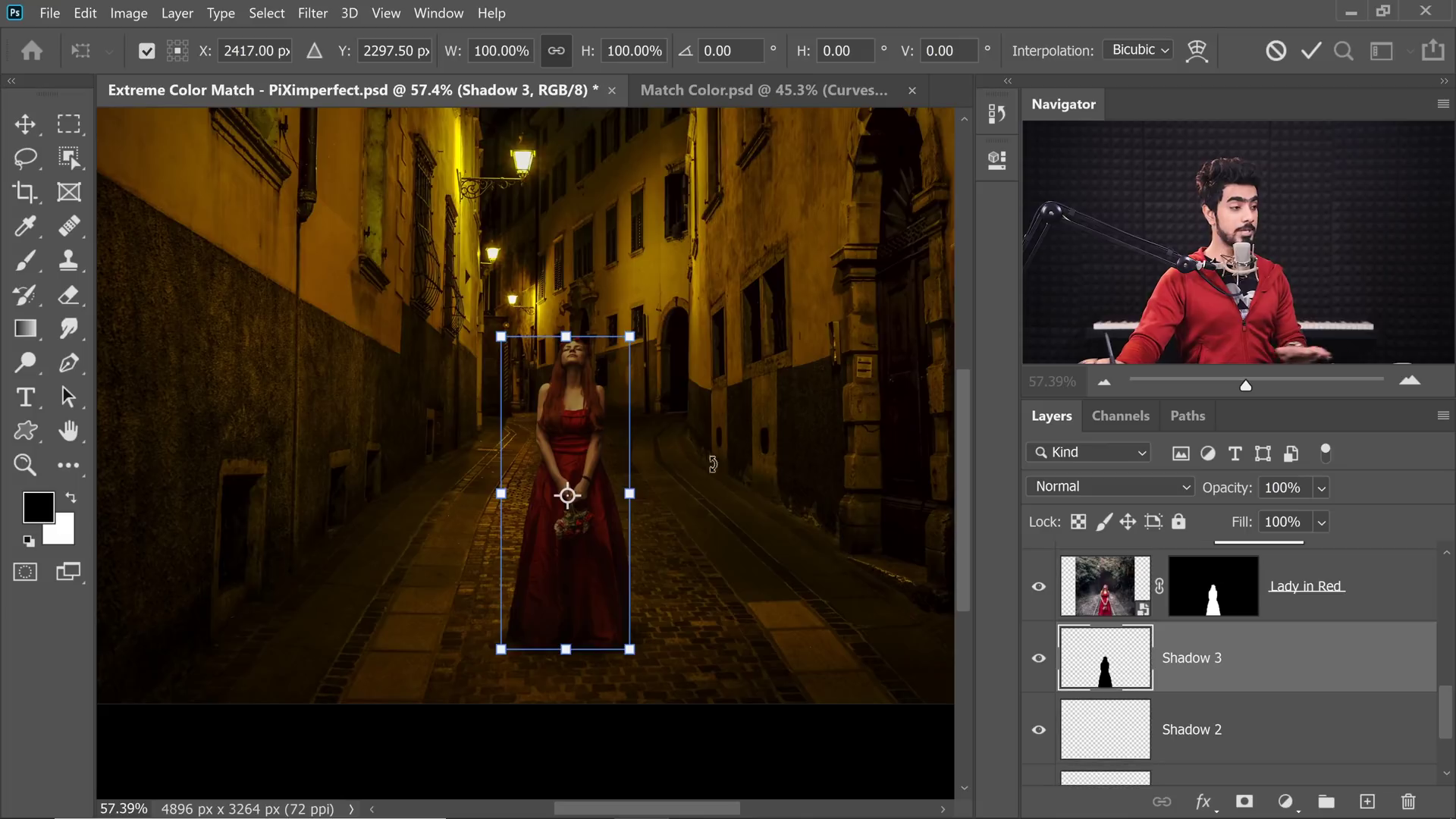
right_click(597, 396)
click(653, 509)
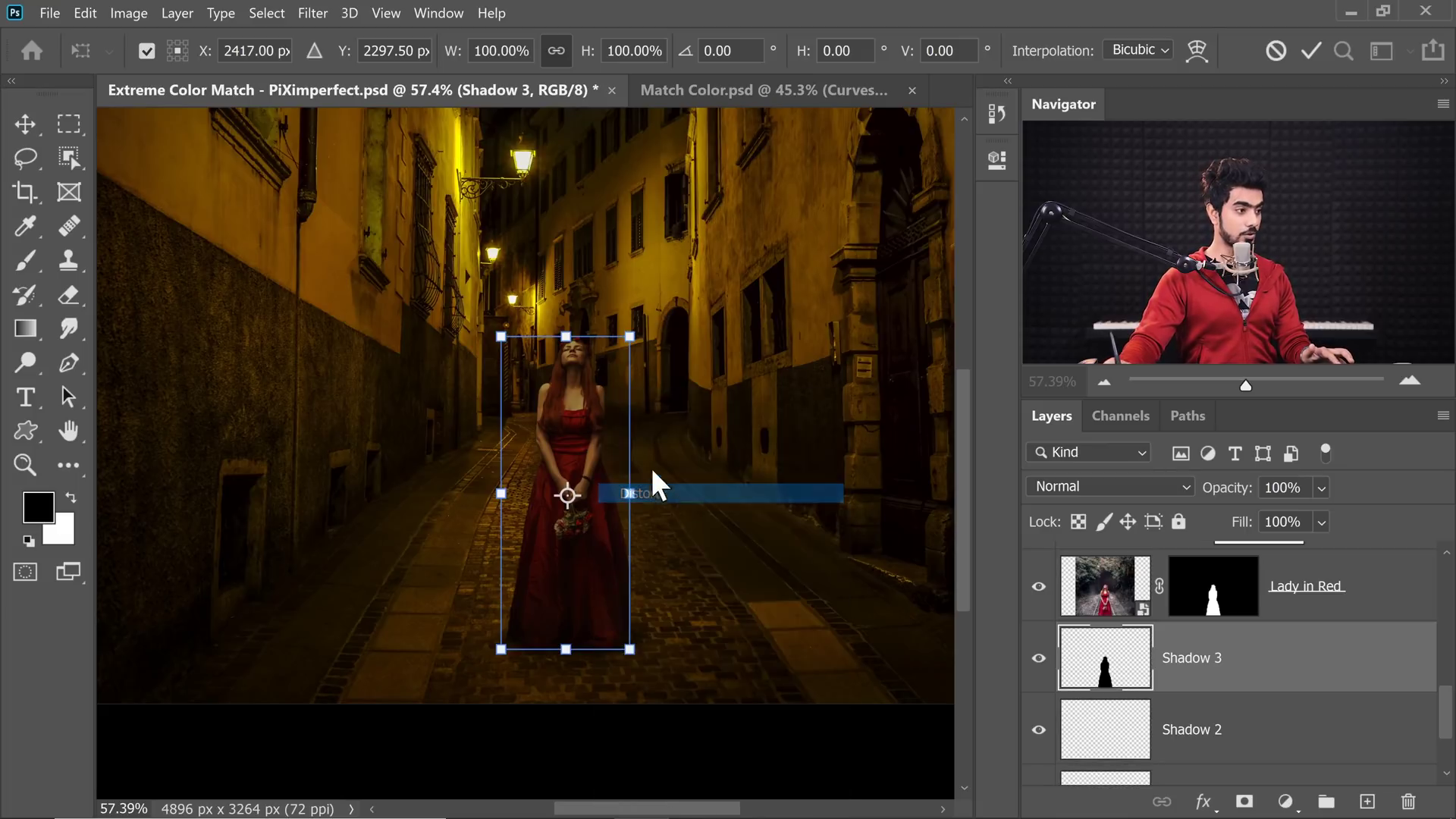
drag(629, 340, 547, 750)
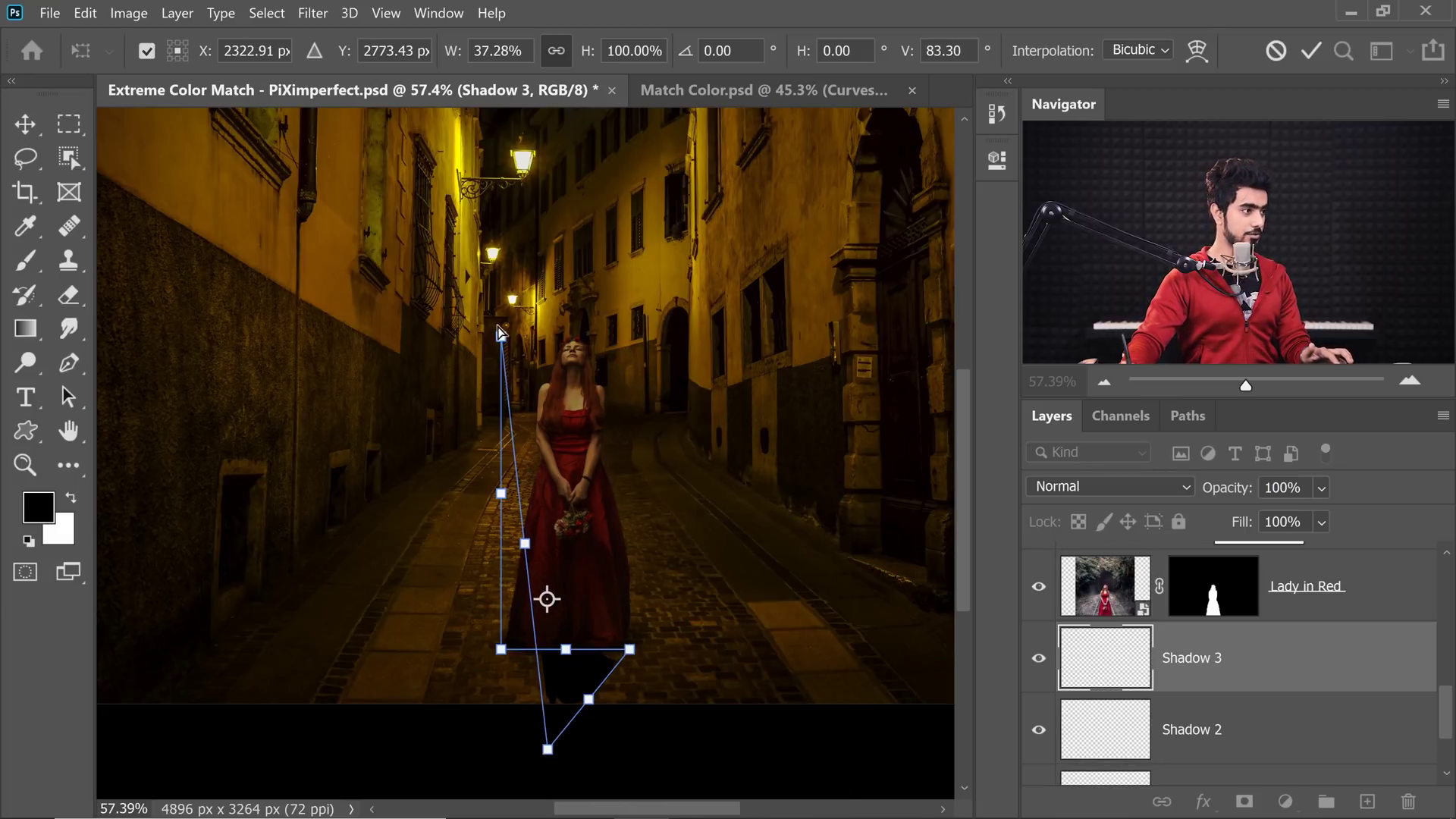
drag(501, 334, 417, 754)
scroll(539, 593, down, 4)
drag(544, 689, 551, 731)
drag(466, 693, 523, 788)
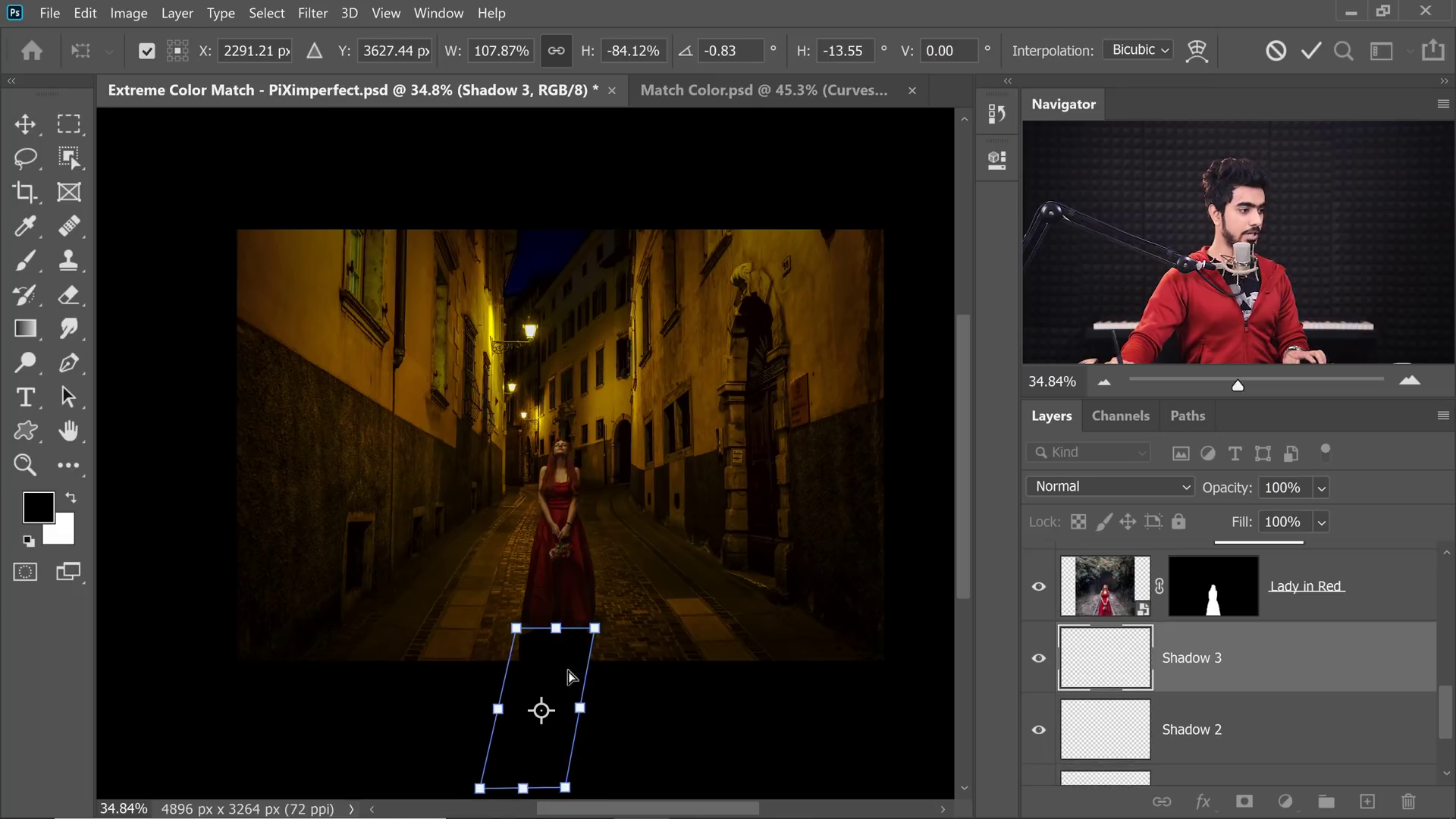
Commit the distortion and move the Shadow 3 silhouette up until its edge meets the dress hem.
scroll(571, 677, up, 5)
drag(379, 561, 379, 554)
key(b)
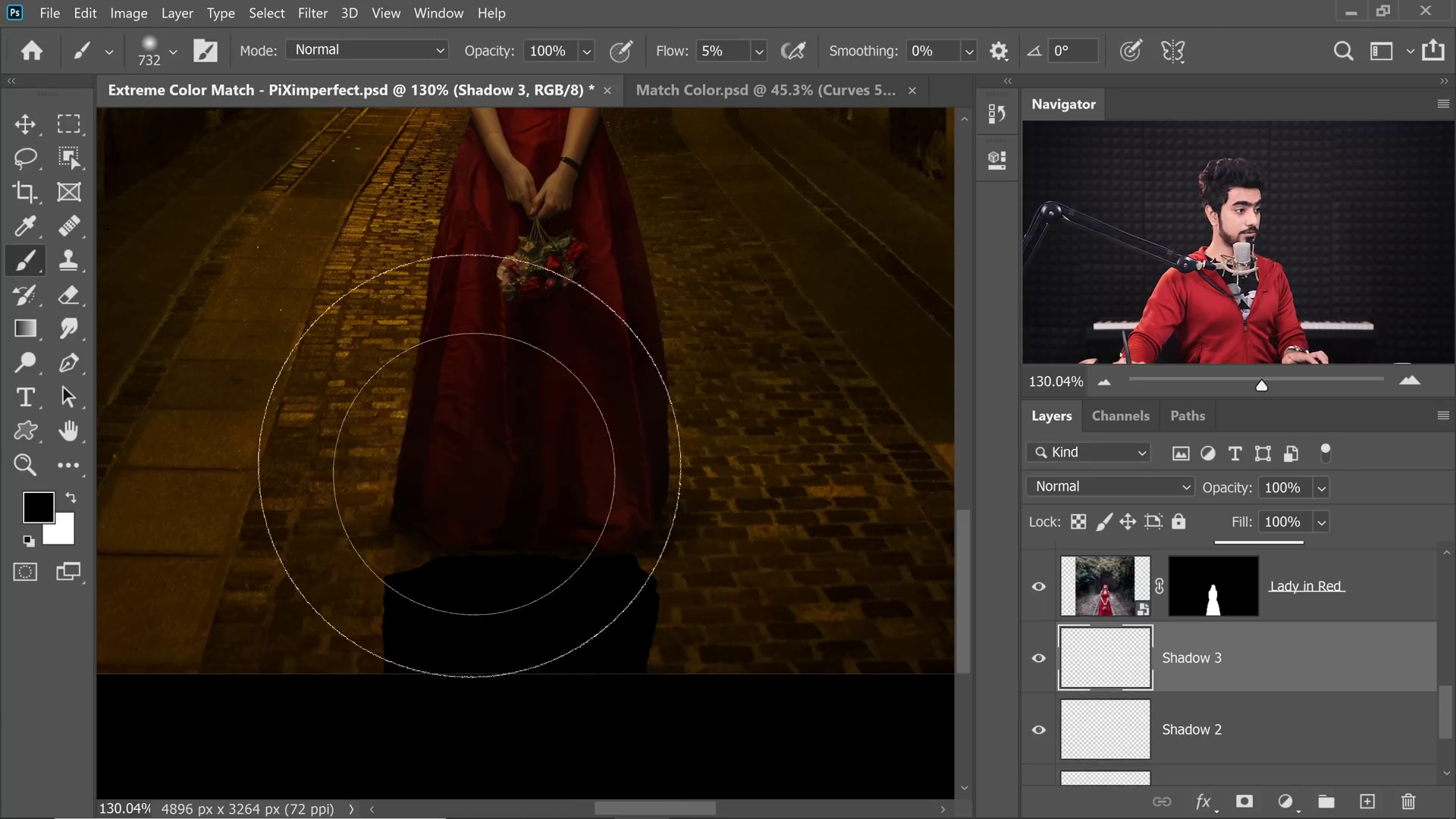
key(v)
drag(531, 609, 537, 559)
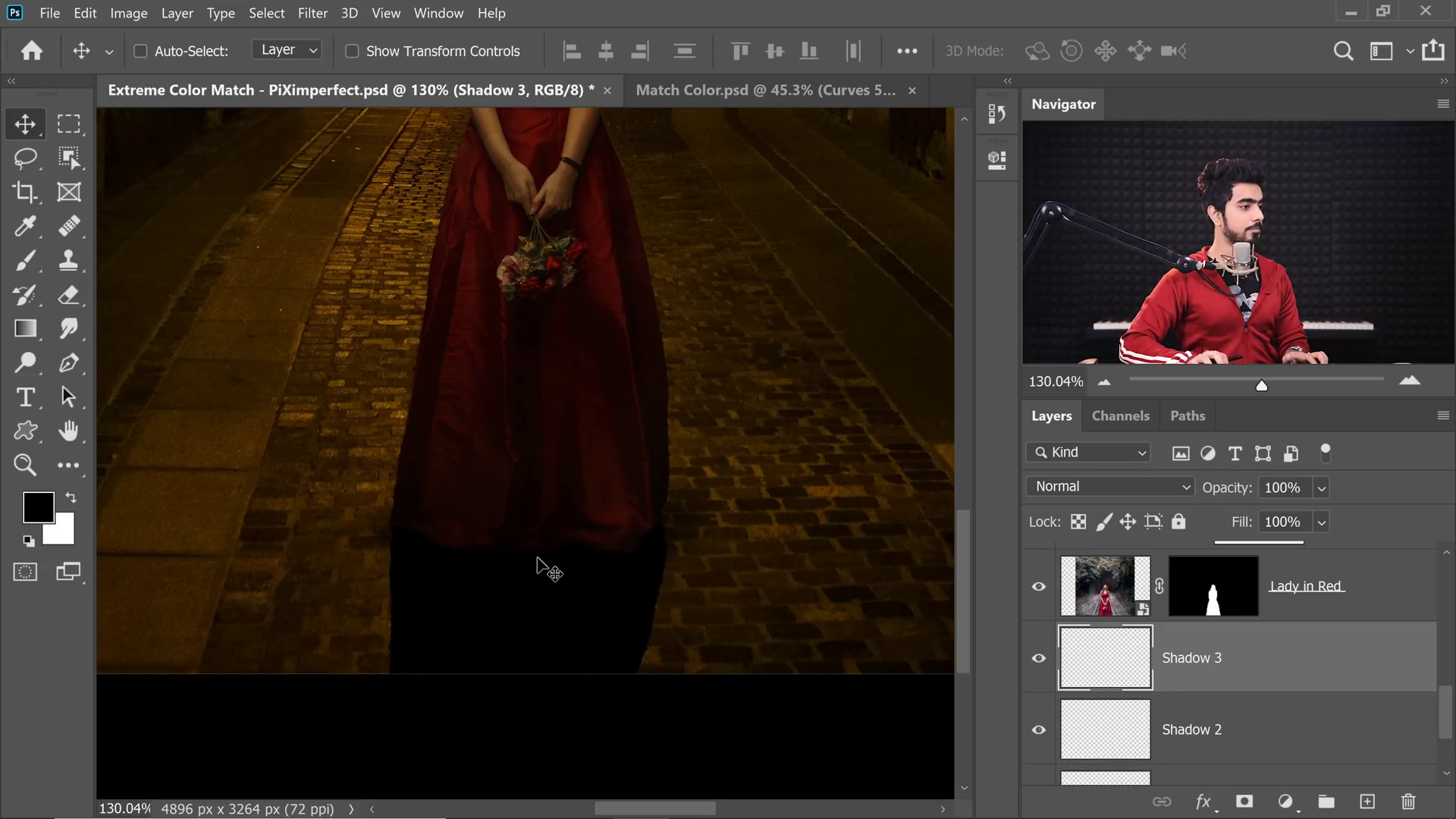
scroll(593, 379, down, 2)
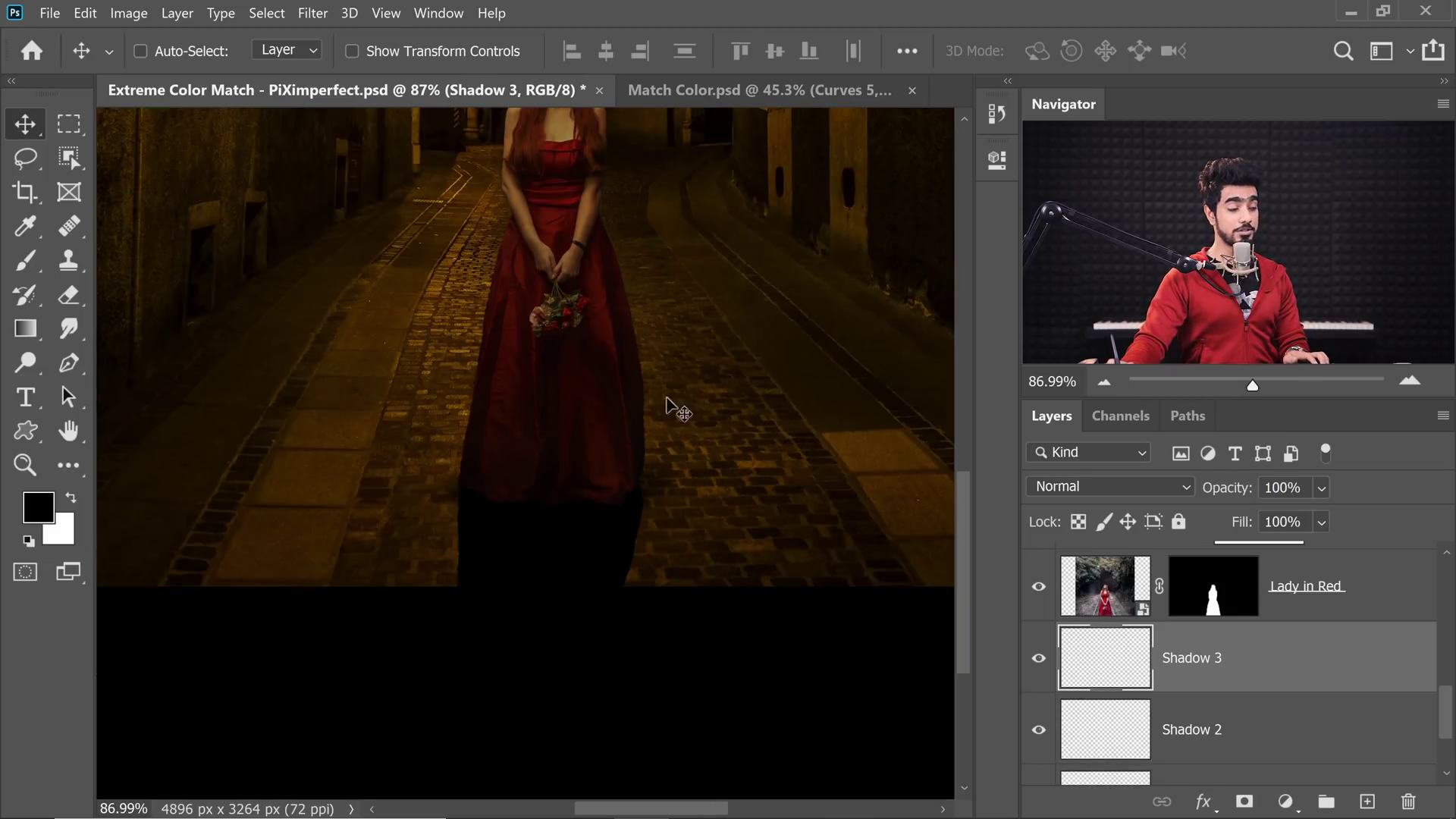
scroll(442, 546, up, 8)
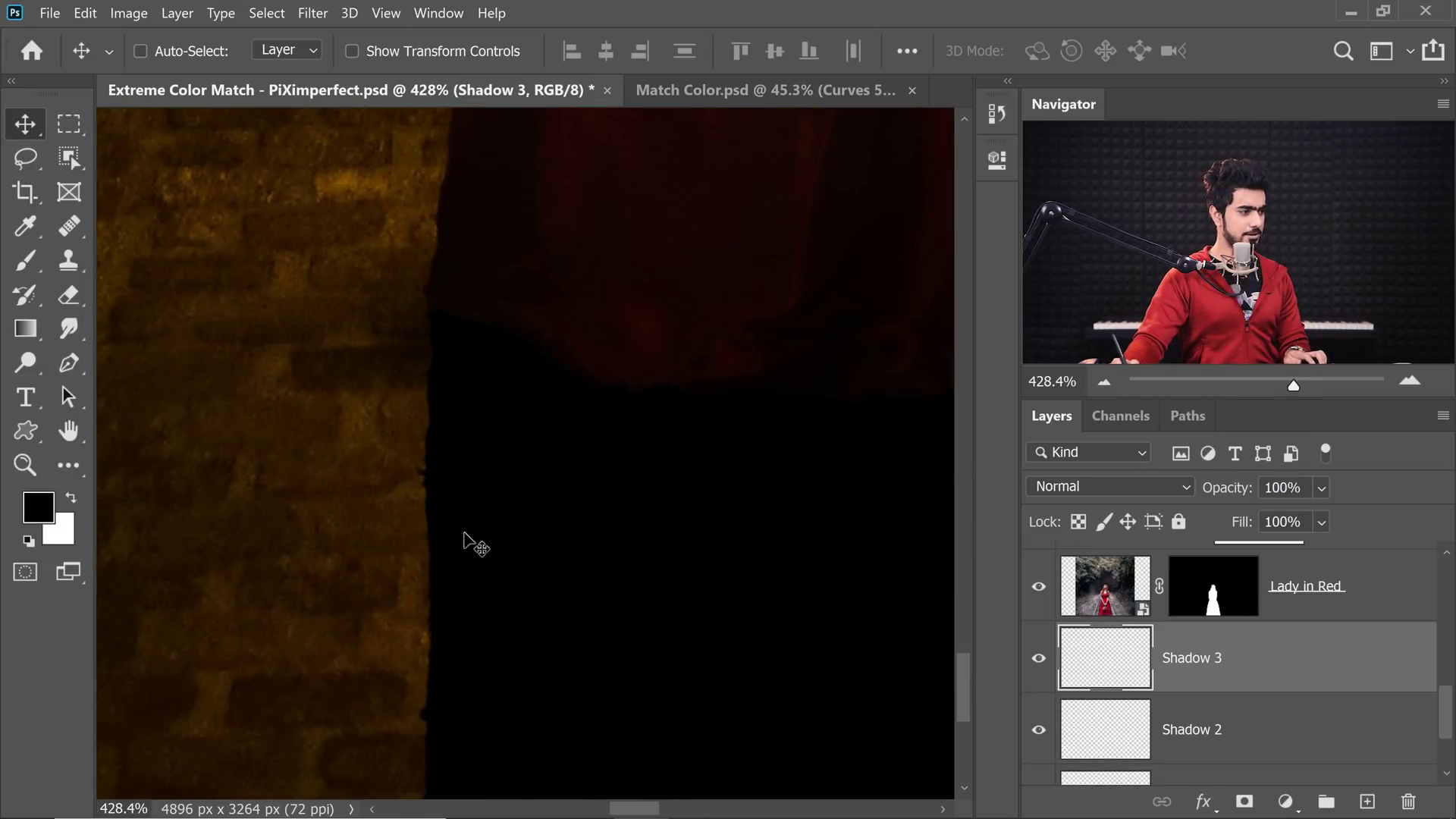
scroll(464, 540, down, 3)
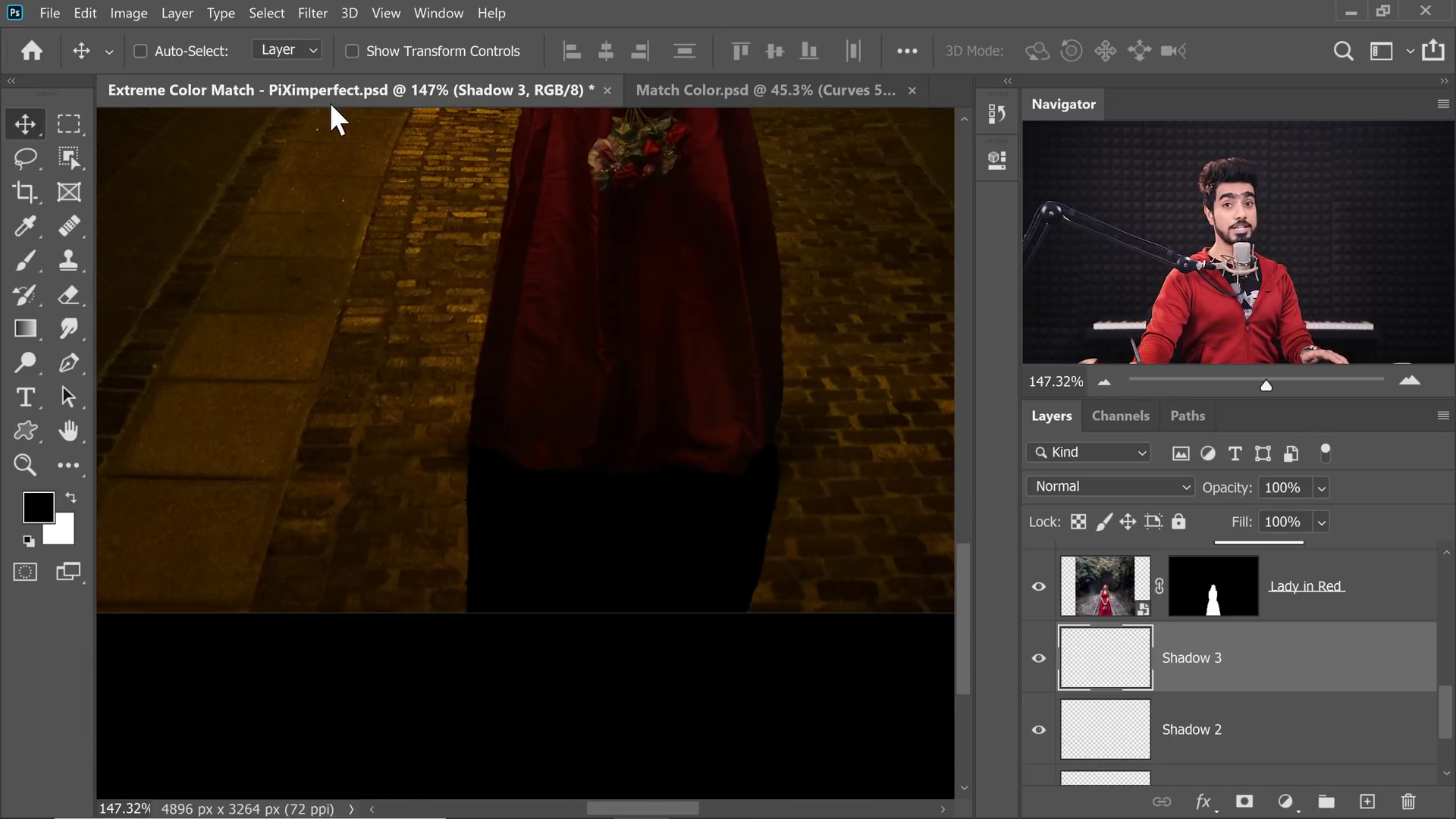
Convert the Shadow 3 layer to a smart object.
click(314, 14)
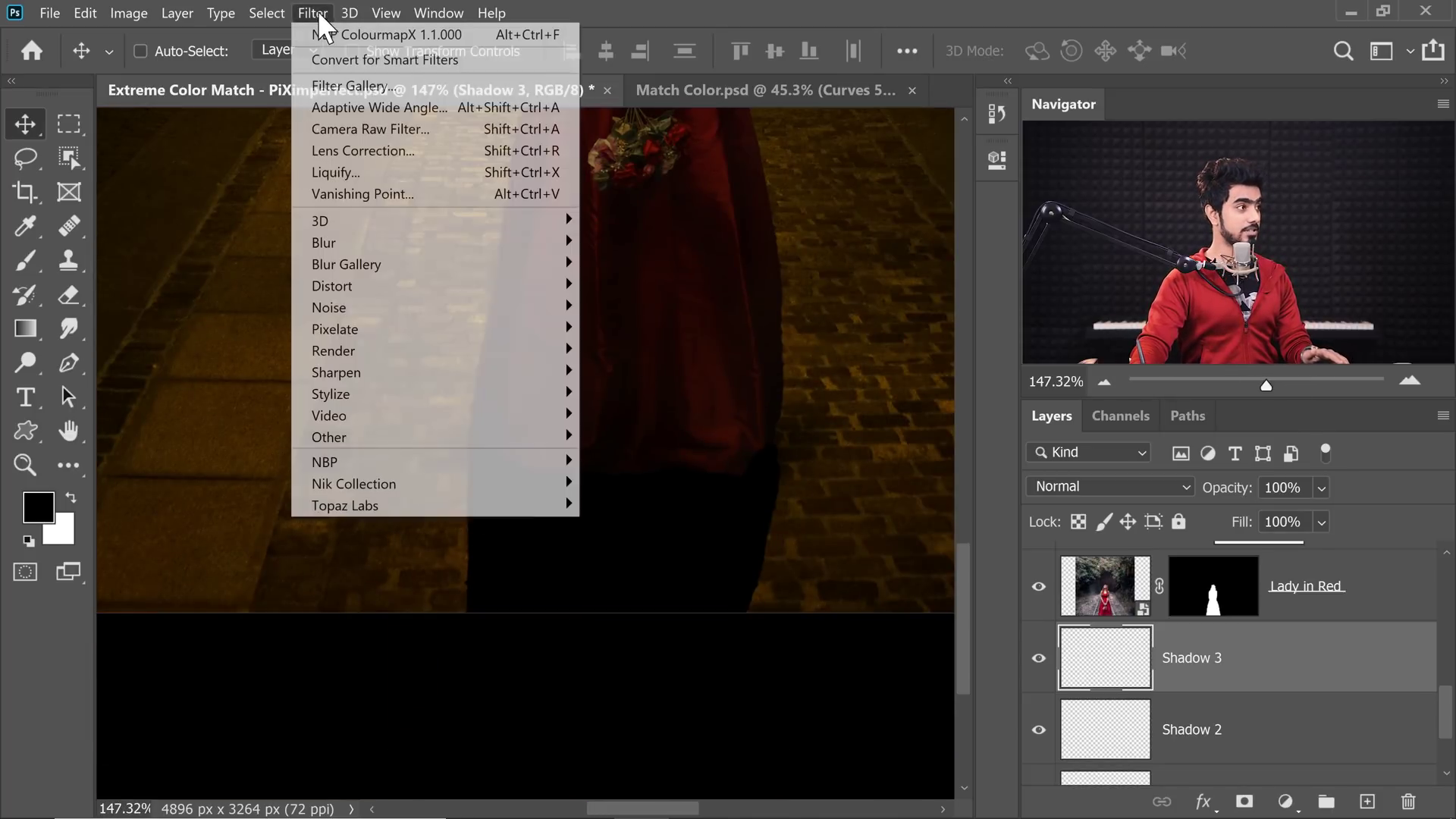
click(319, 17)
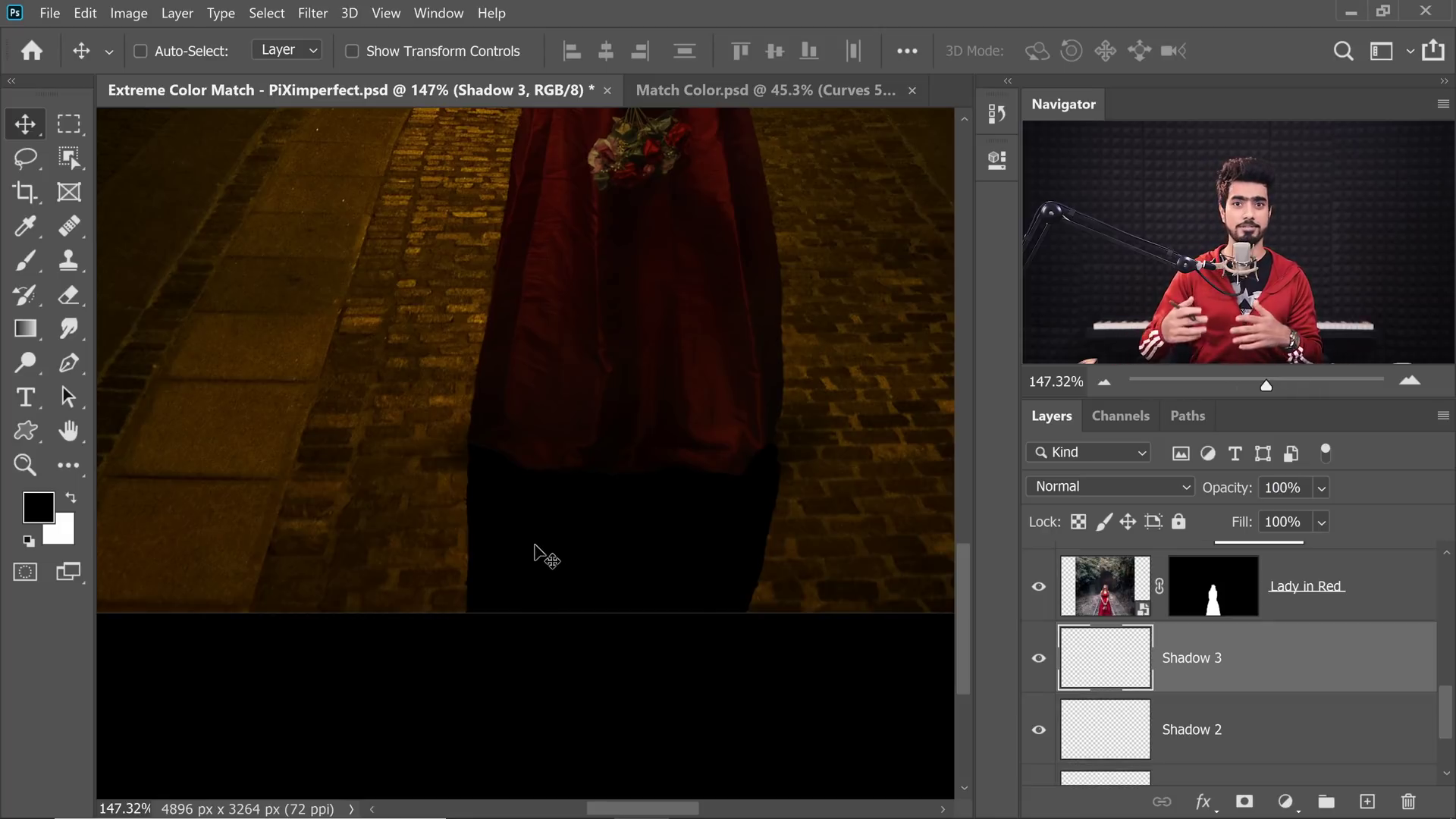
right_click(1289, 672)
click(1083, 309)
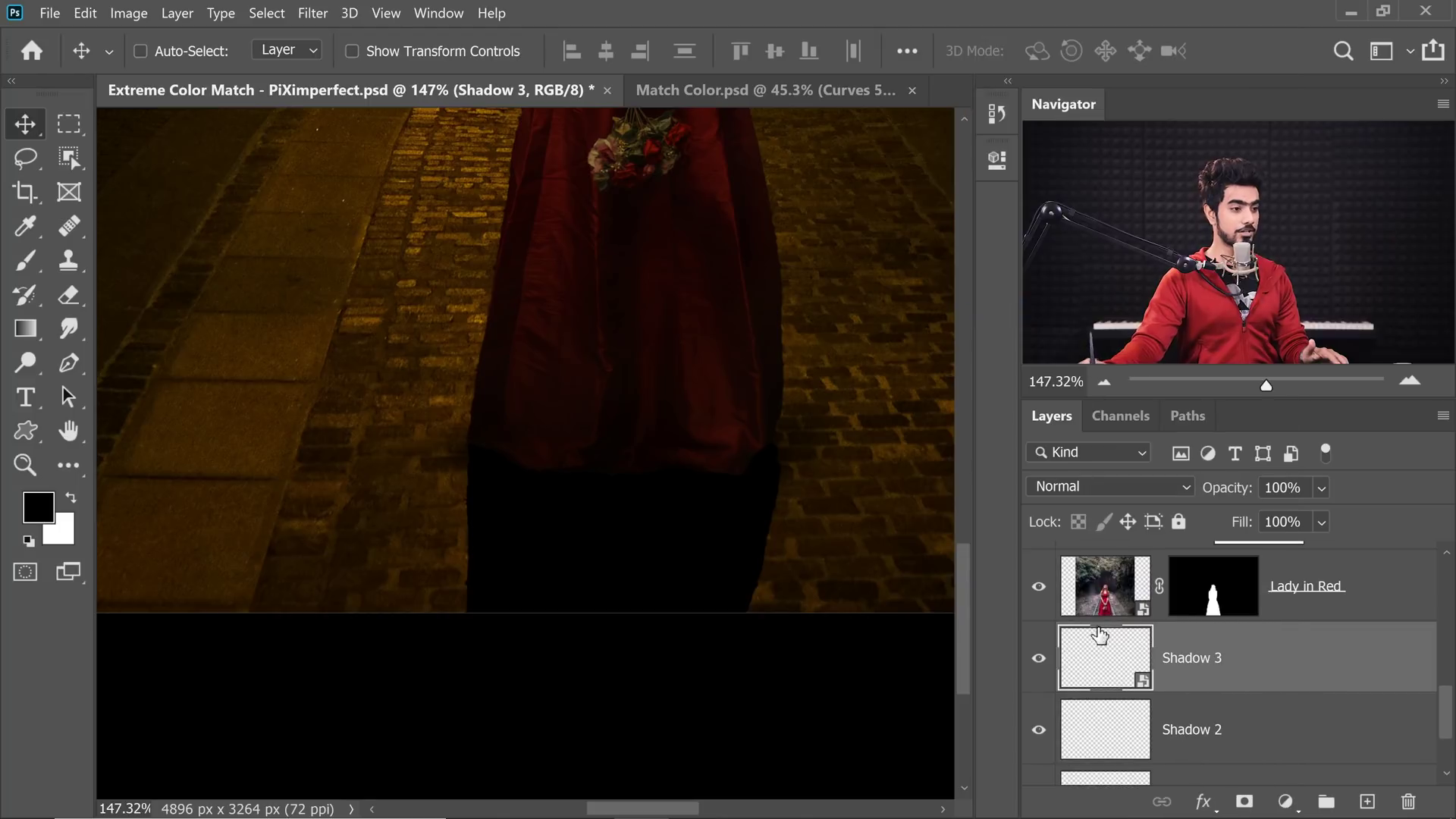
Apply a Gaussian Blur with a radius of 6 pixels to the Shadow 3 smart object.
click(312, 13)
mouse_move(413, 245)
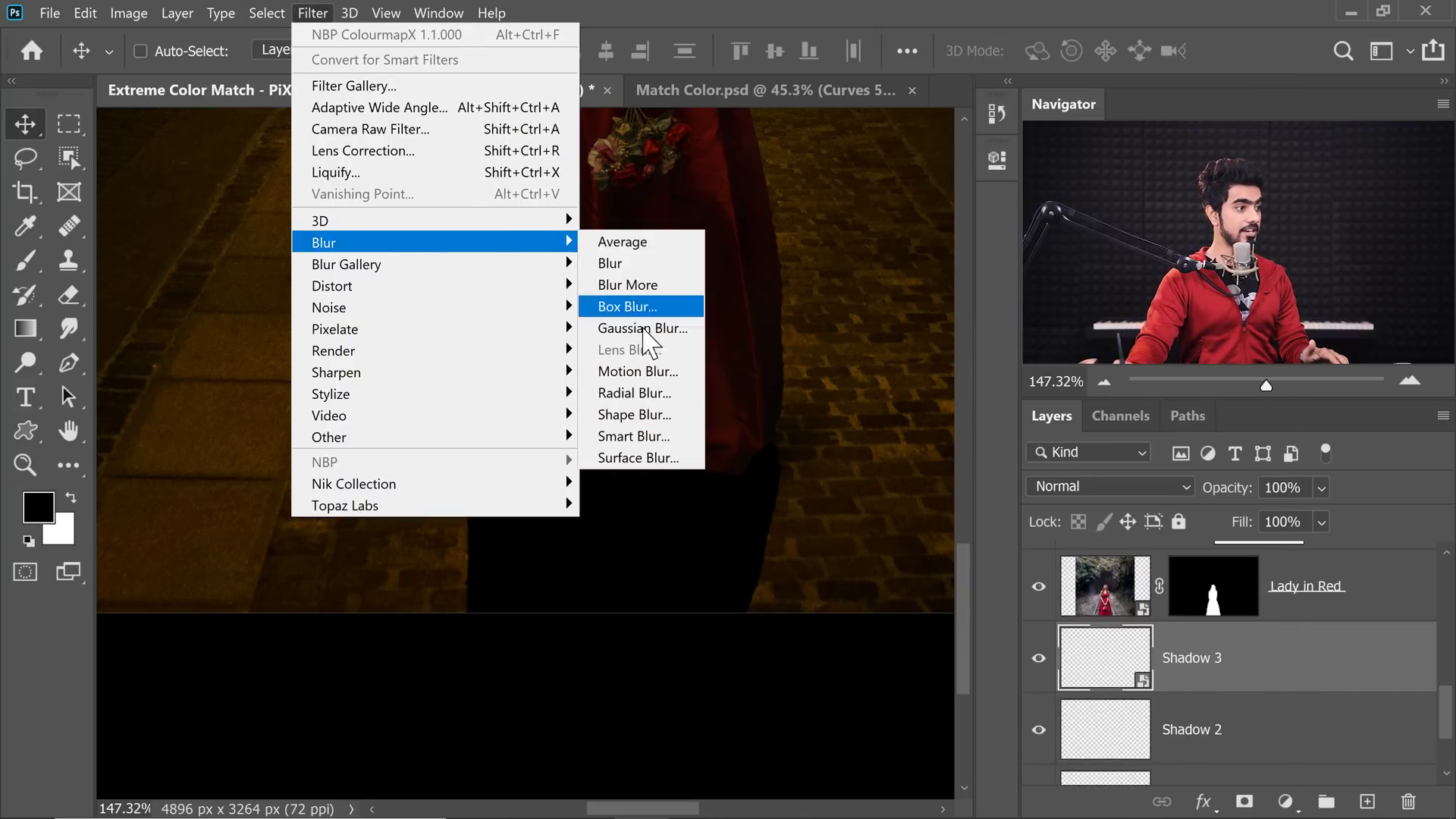
click(650, 329)
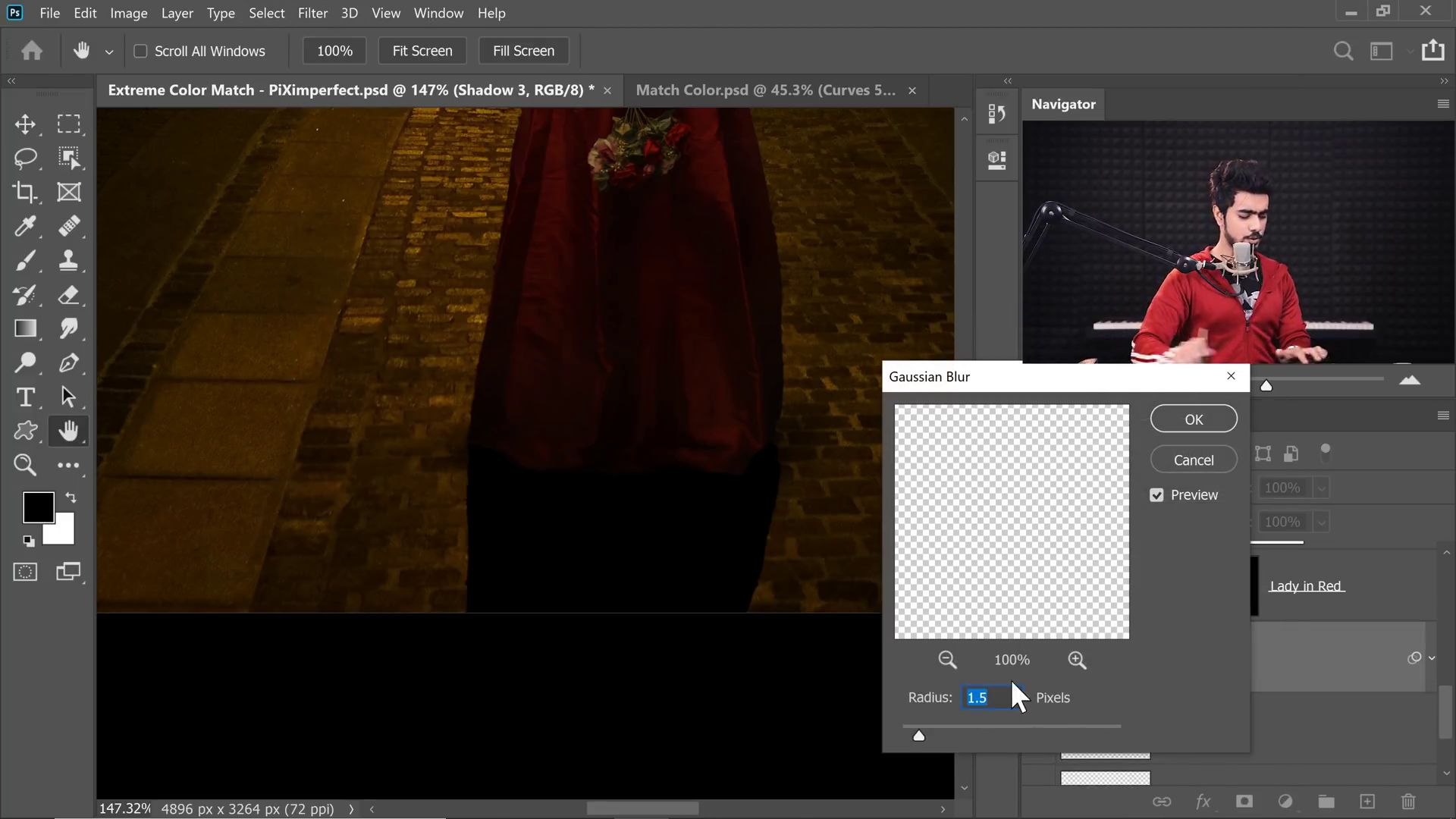
text(4)
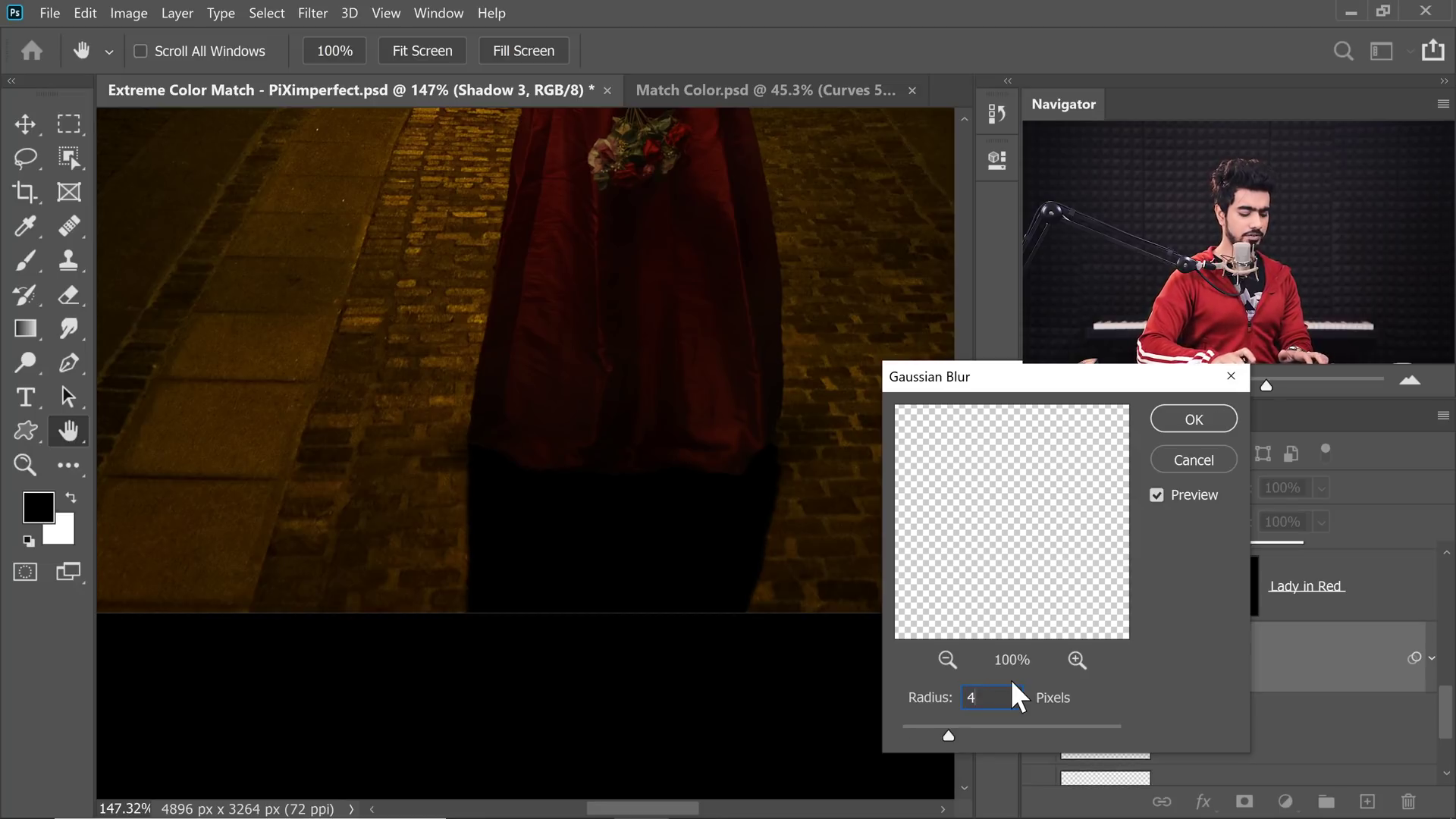
key(BackSpace)
text(6)
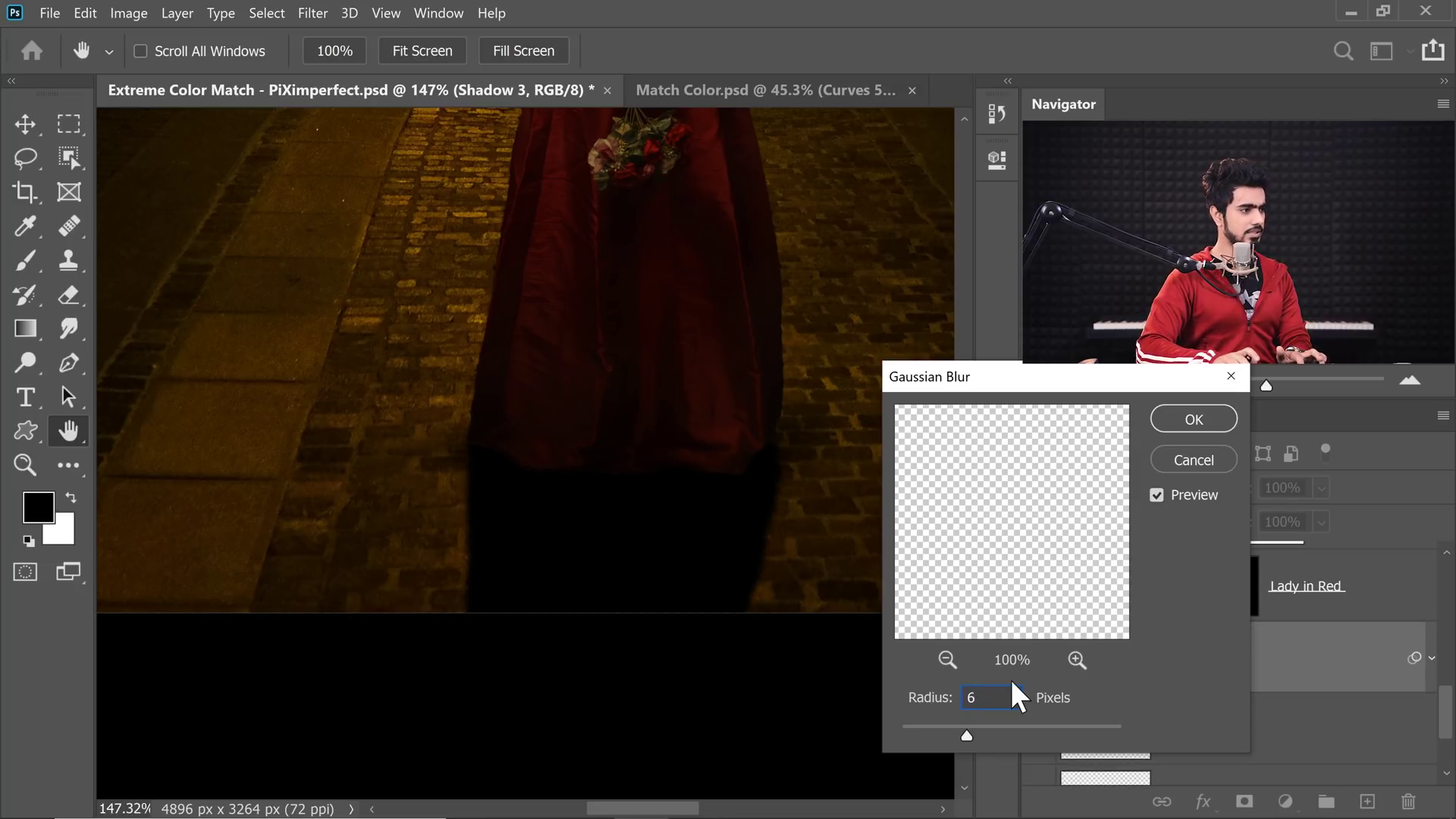
key(Return)
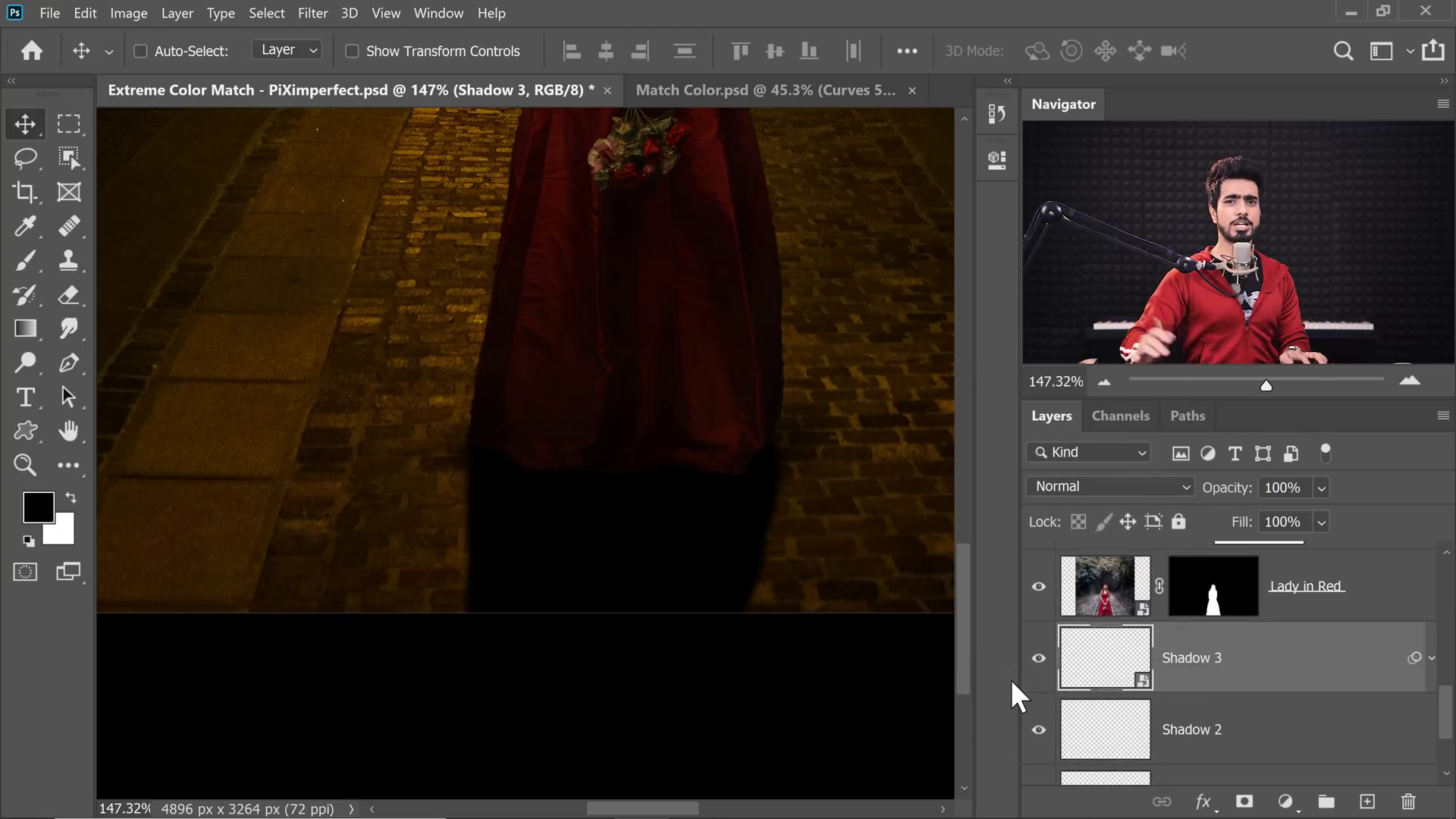
Add a layer mask to Shadow 3 and fade it with a white-to-black linear gradient from the dress hem down past the canvas edge.
drag(549, 429, 650, 489)
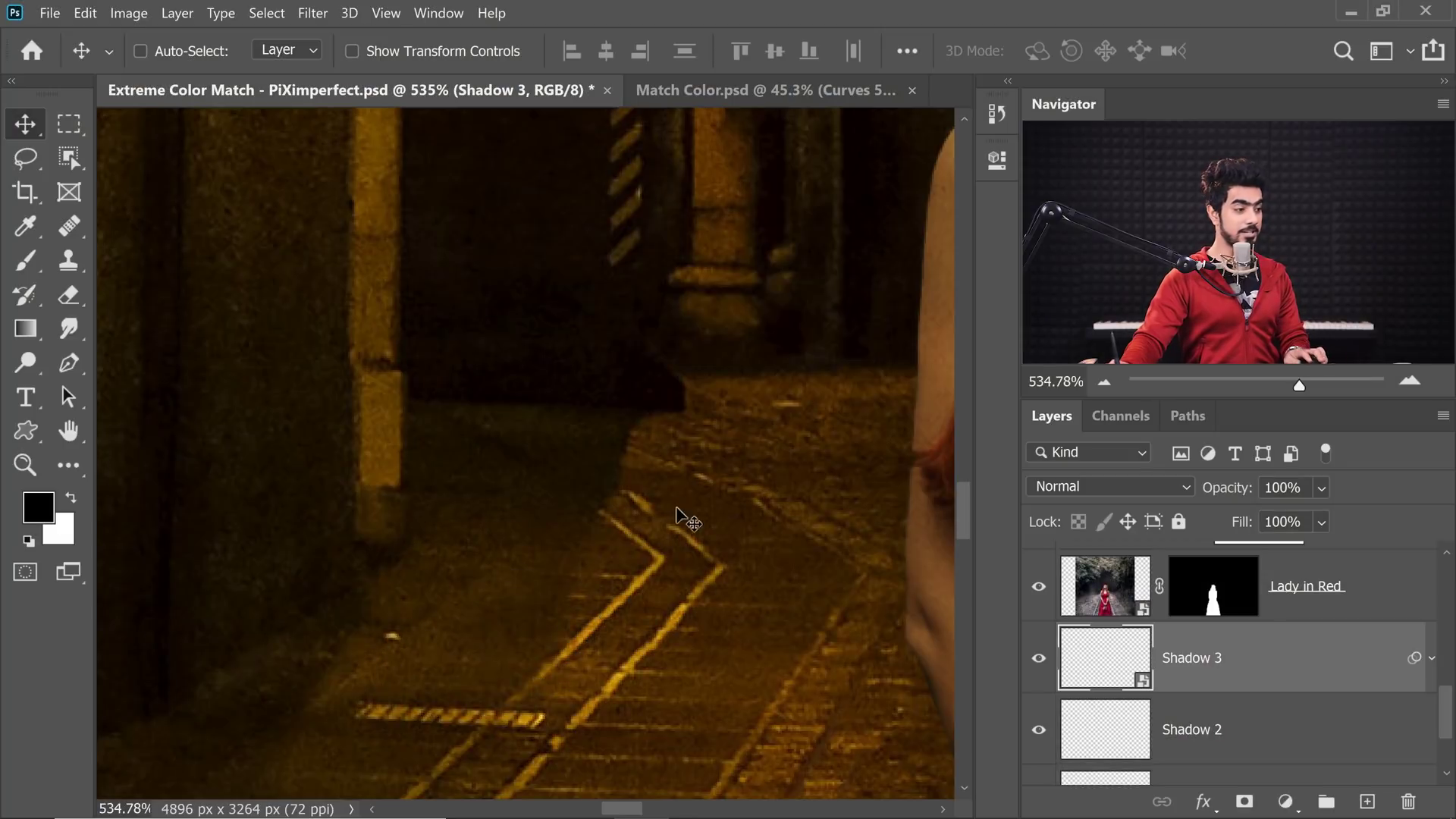
drag(682, 520, 604, 494)
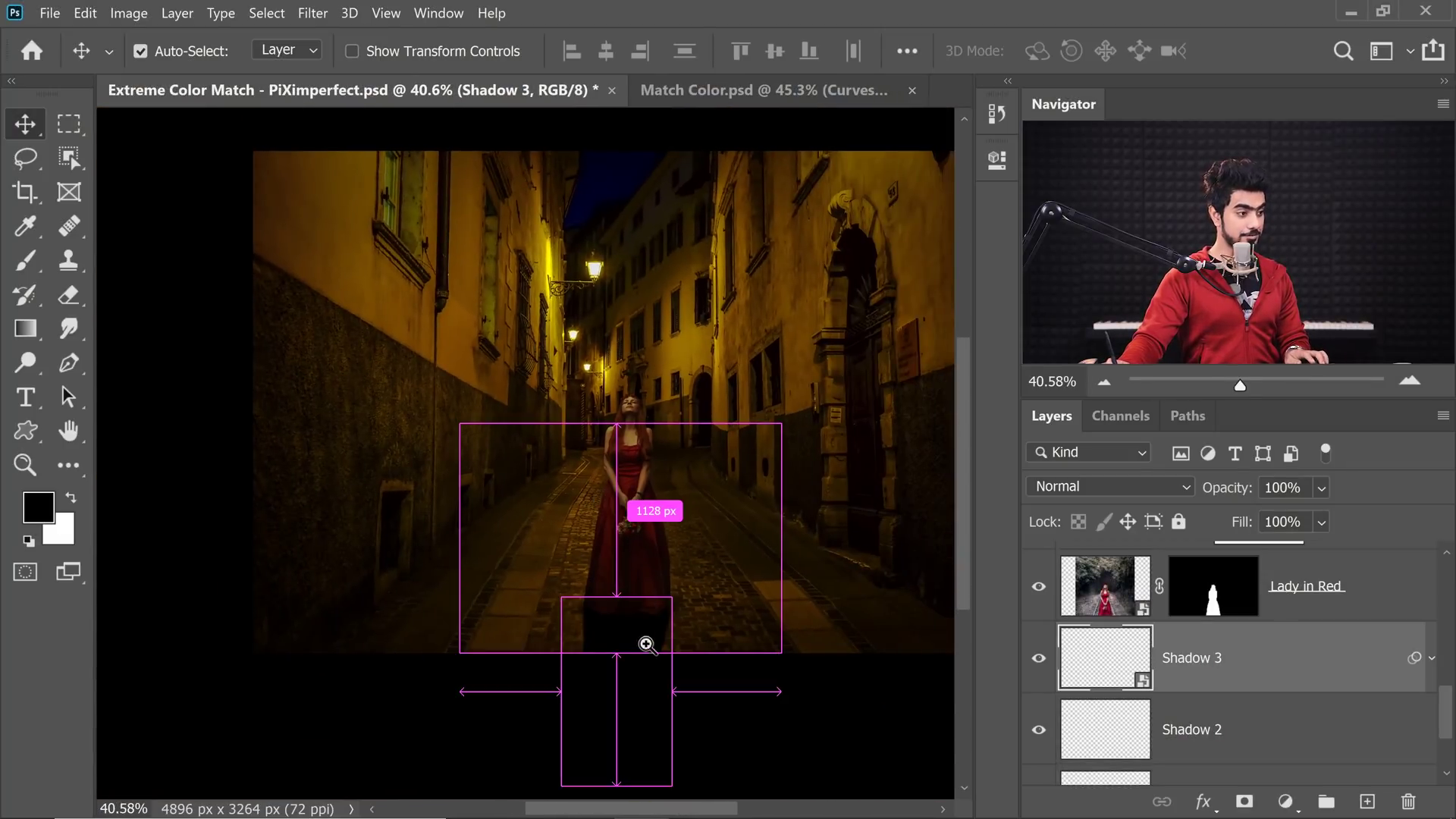
drag(642, 635, 680, 620)
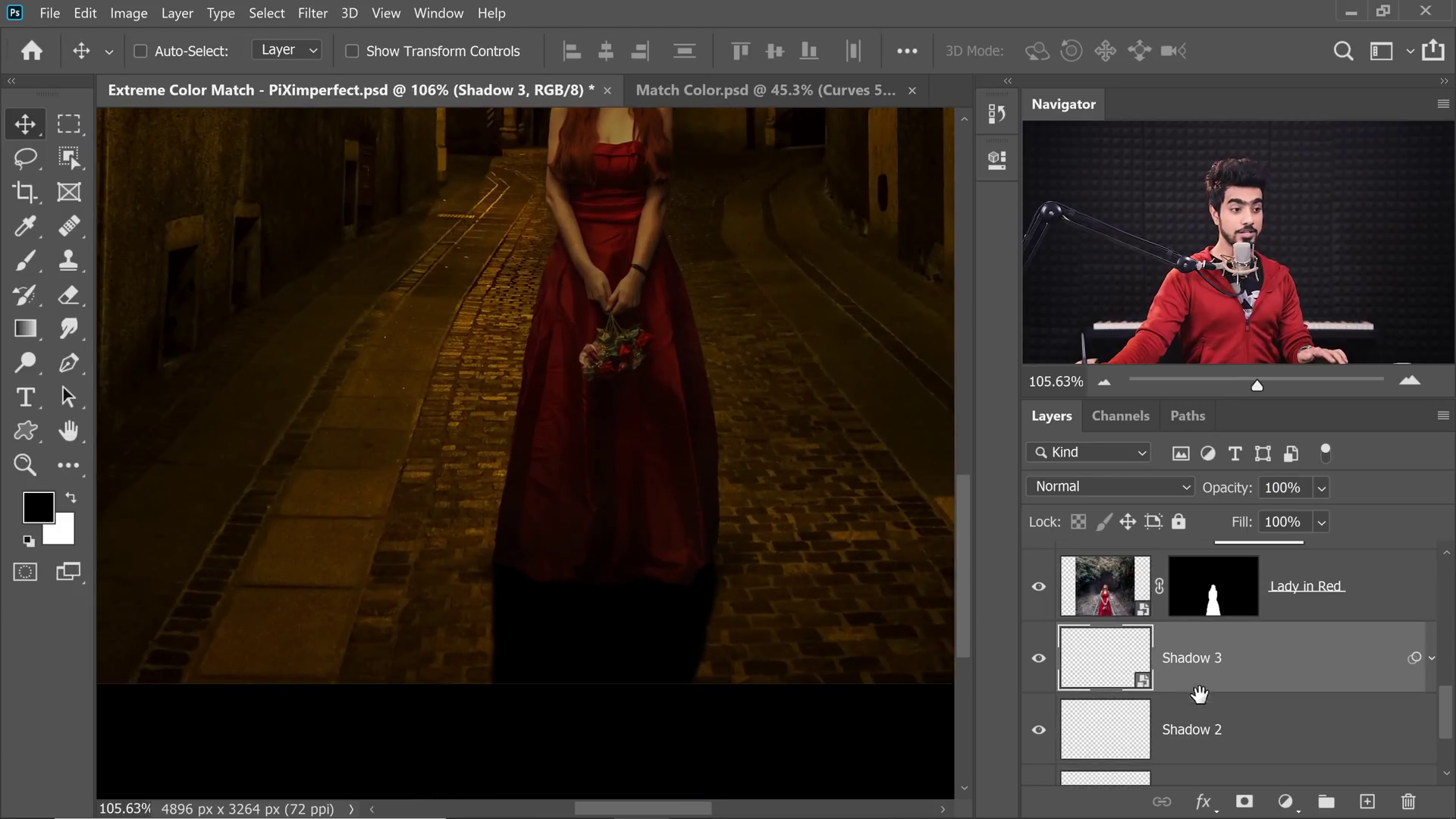
click(1245, 804)
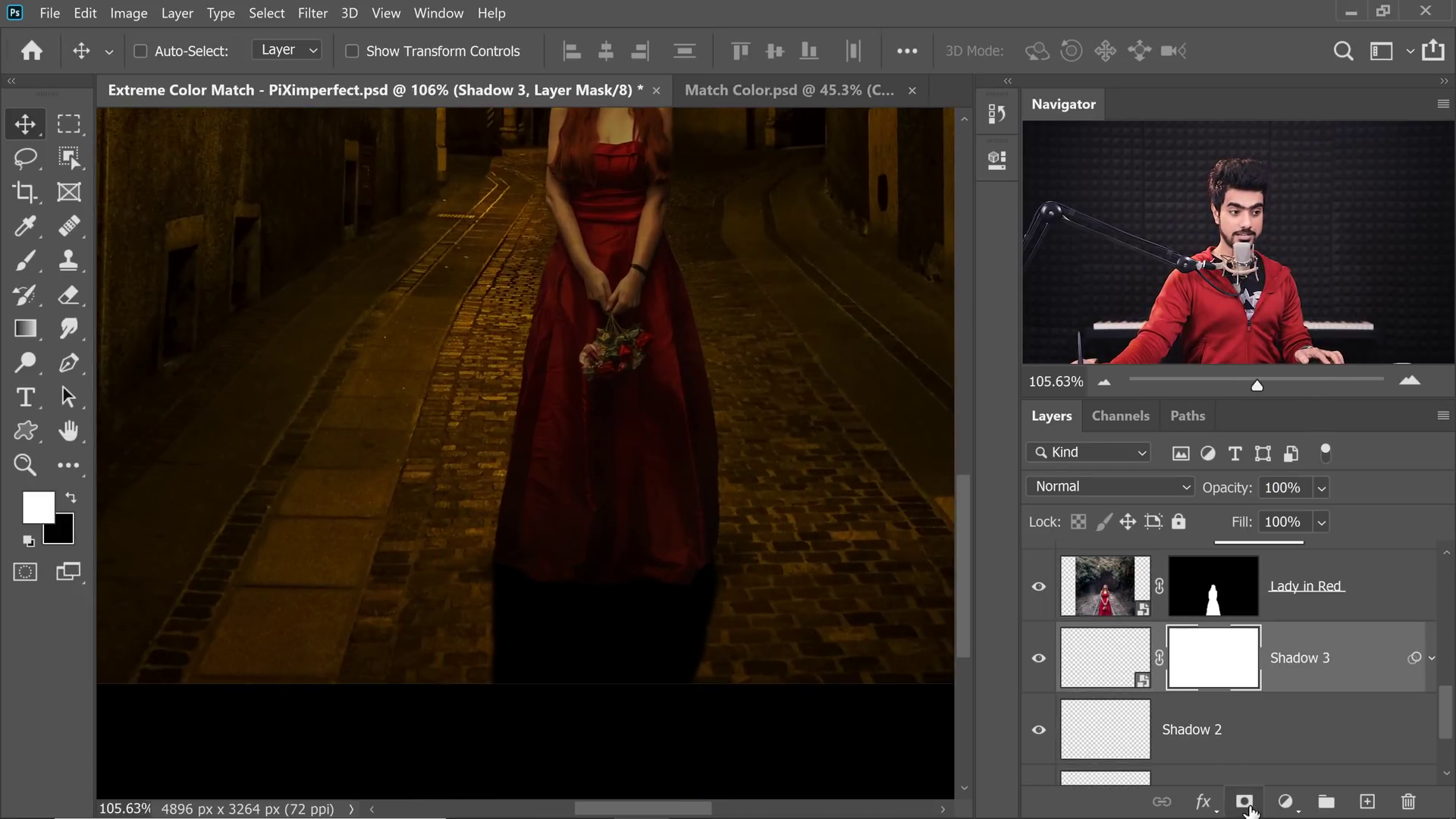
drag(641, 472, 485, 467)
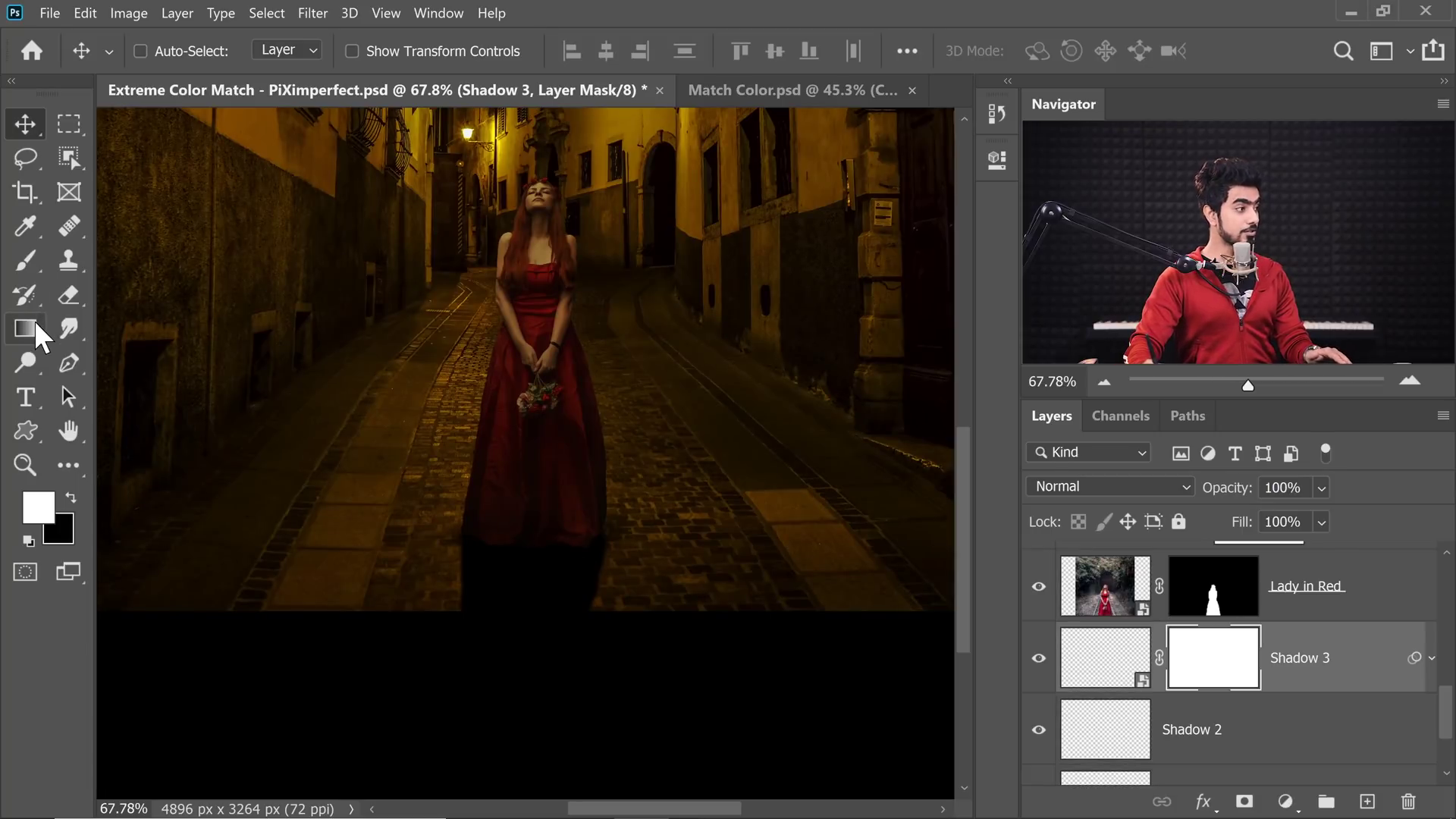
click(24, 329)
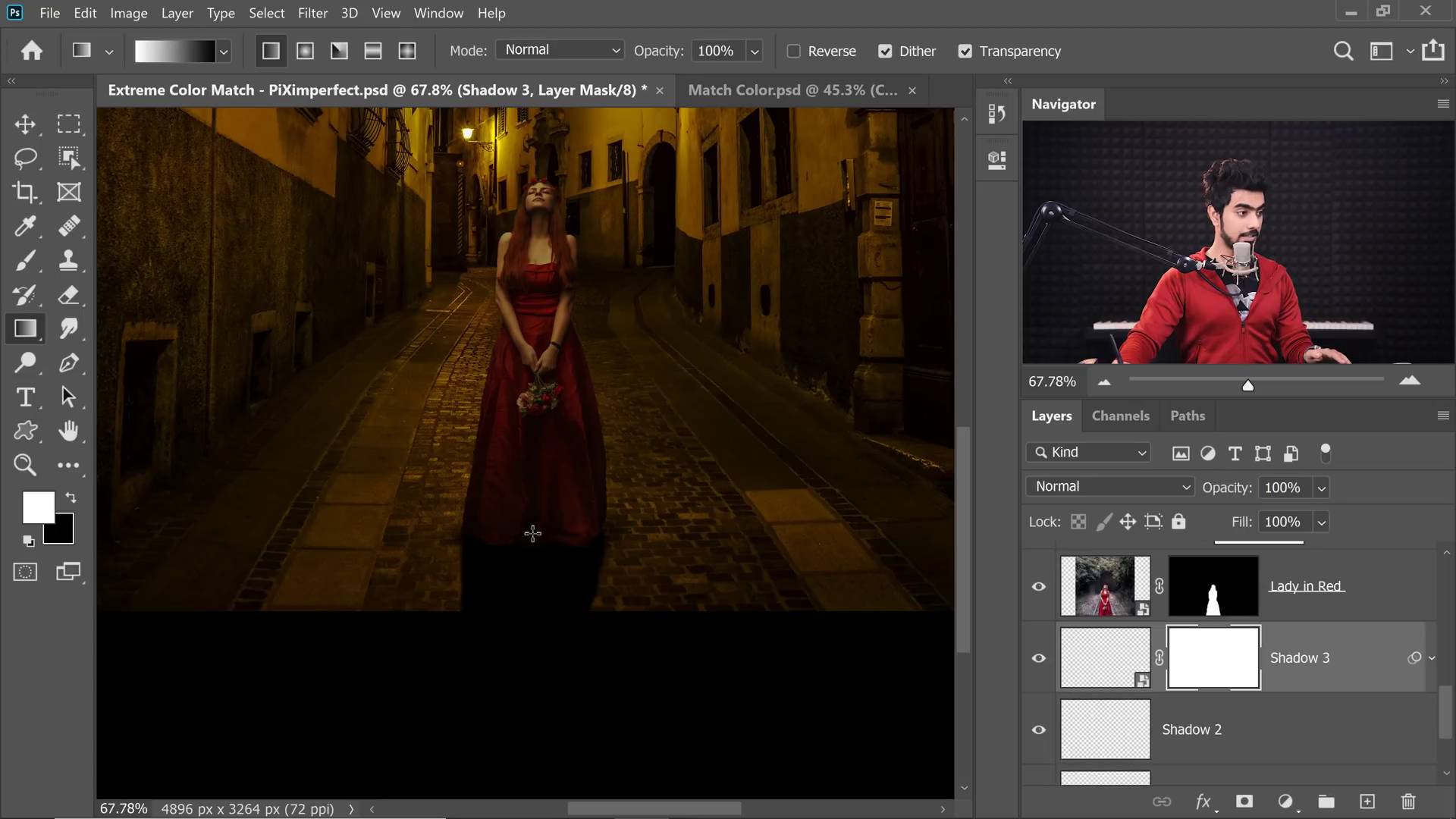
drag(527, 614, 505, 798)
scroll(521, 559, down, 3)
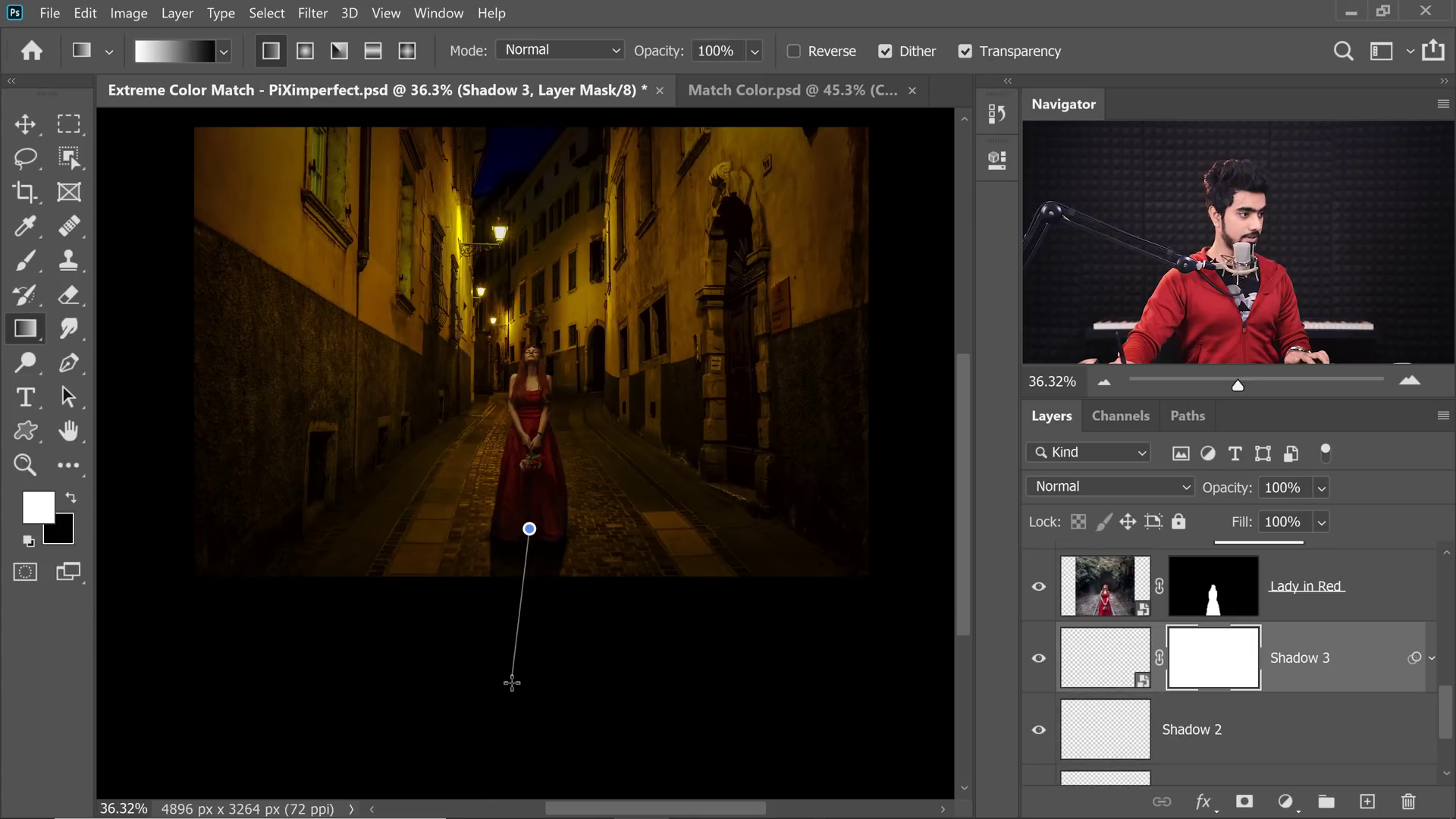
drag(511, 705, 519, 707)
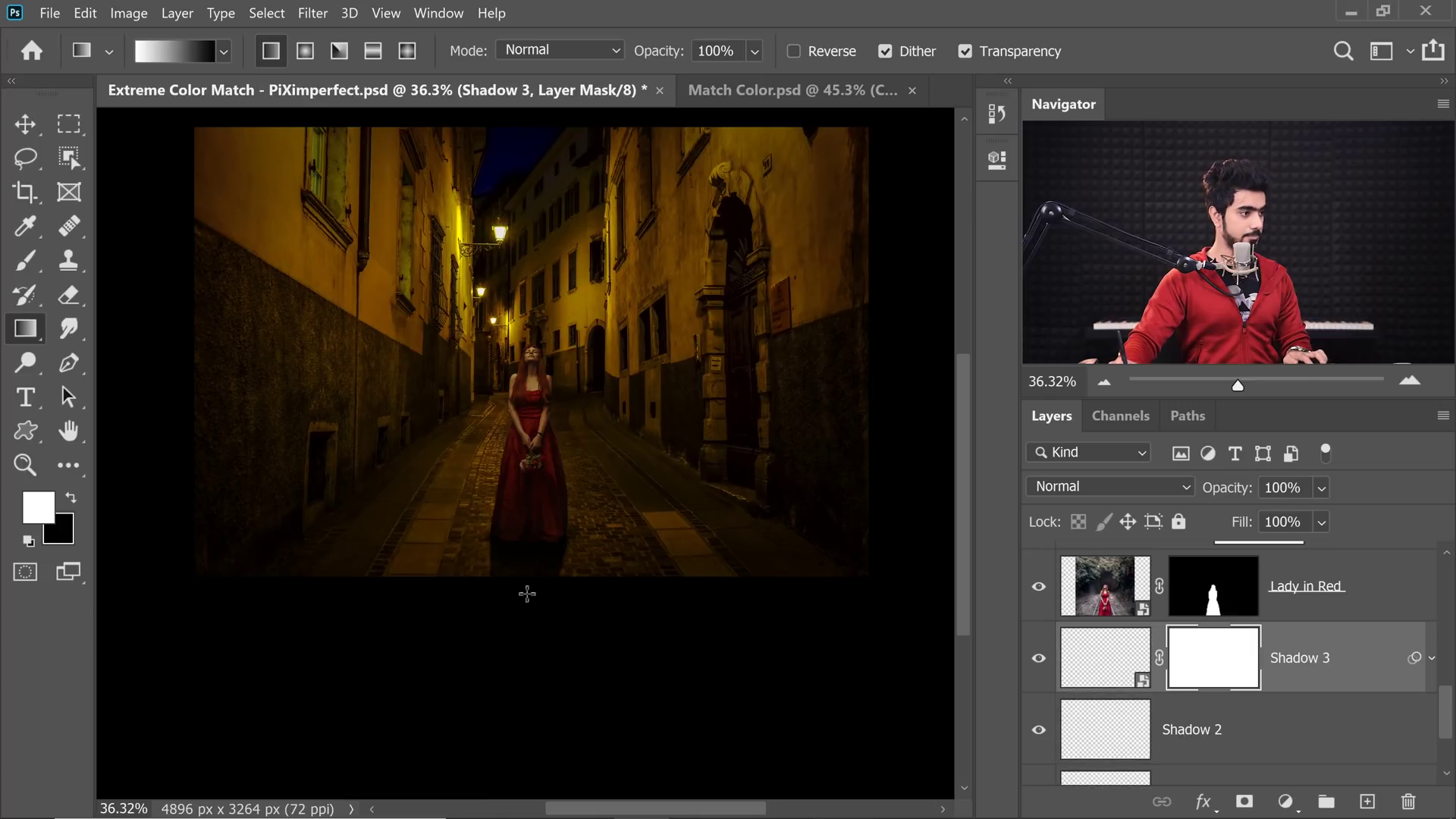
Lower the opacity of the Shadow 3 layer to 62%.
scroll(527, 594, up, 5)
scroll(476, 342, down, 4)
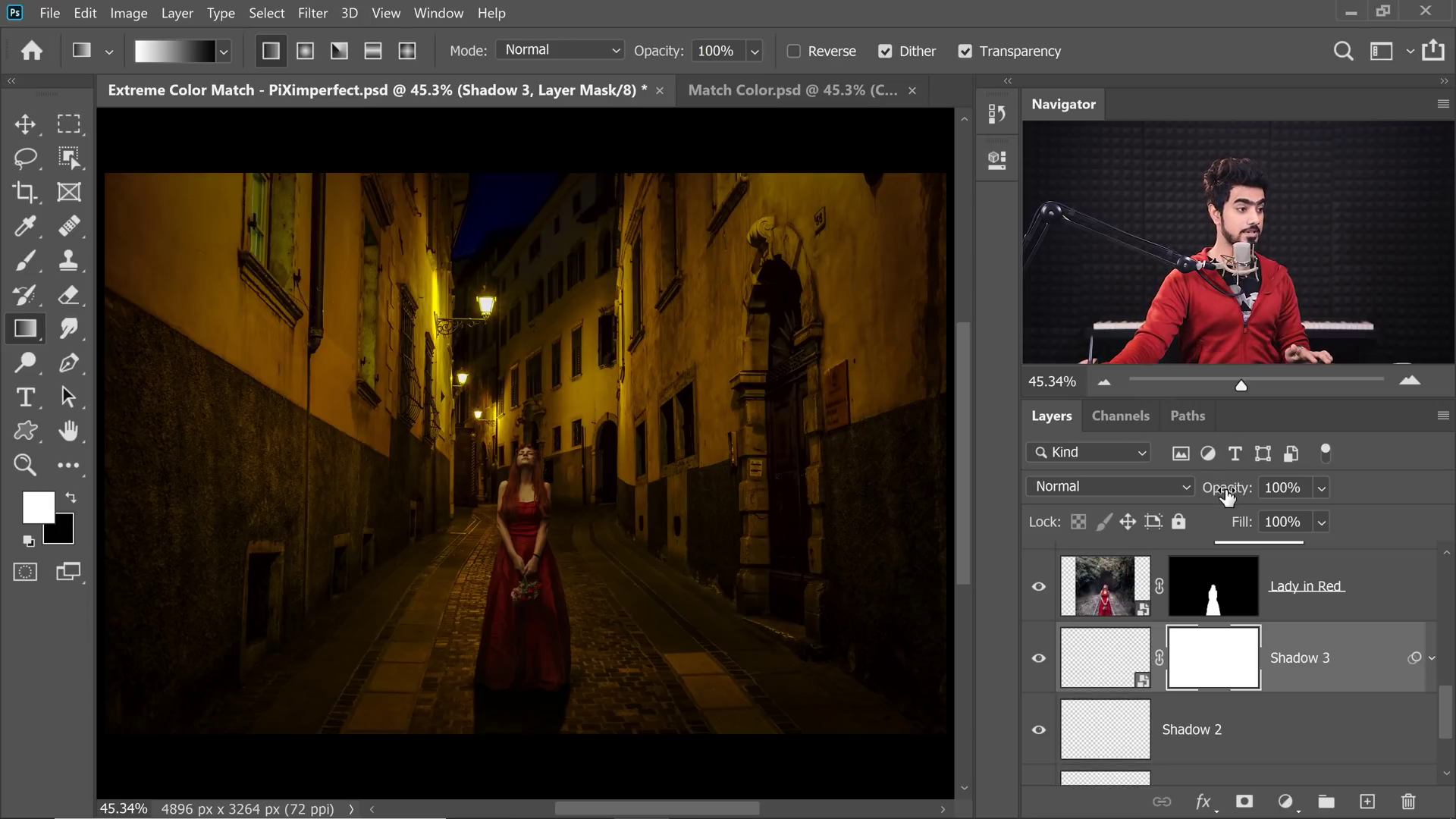
drag(1226, 497, 1122, 497)
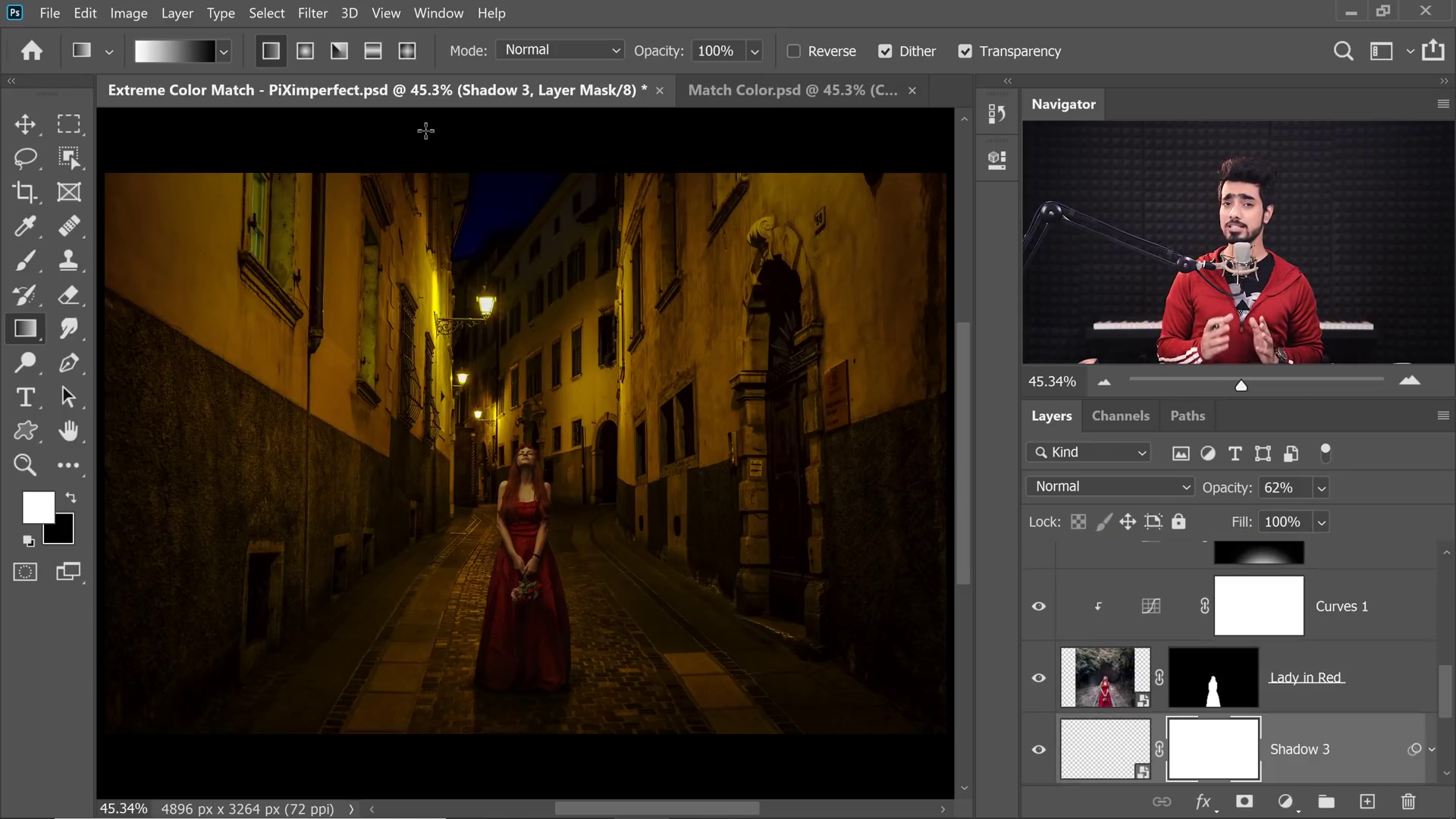
Examine the woman's face and hair up close against the sharpness of the street background.
key(ctrl+plus)
key(ctrl+plus)
key(ctrl+plus)
key(ctrl+plus)
key(ctrl+plus)
key(ctrl+plus)
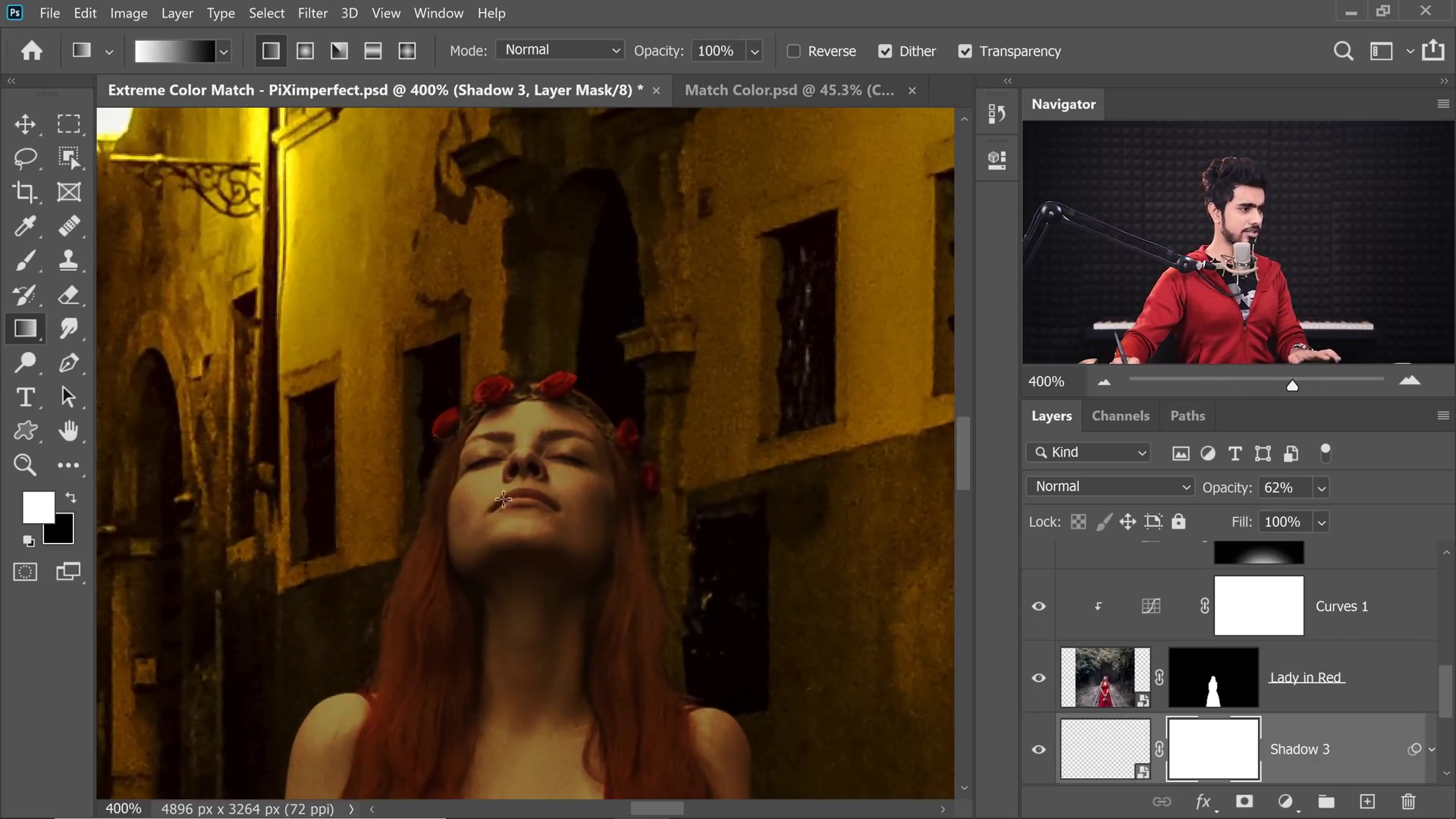
drag(494, 581, 548, 499)
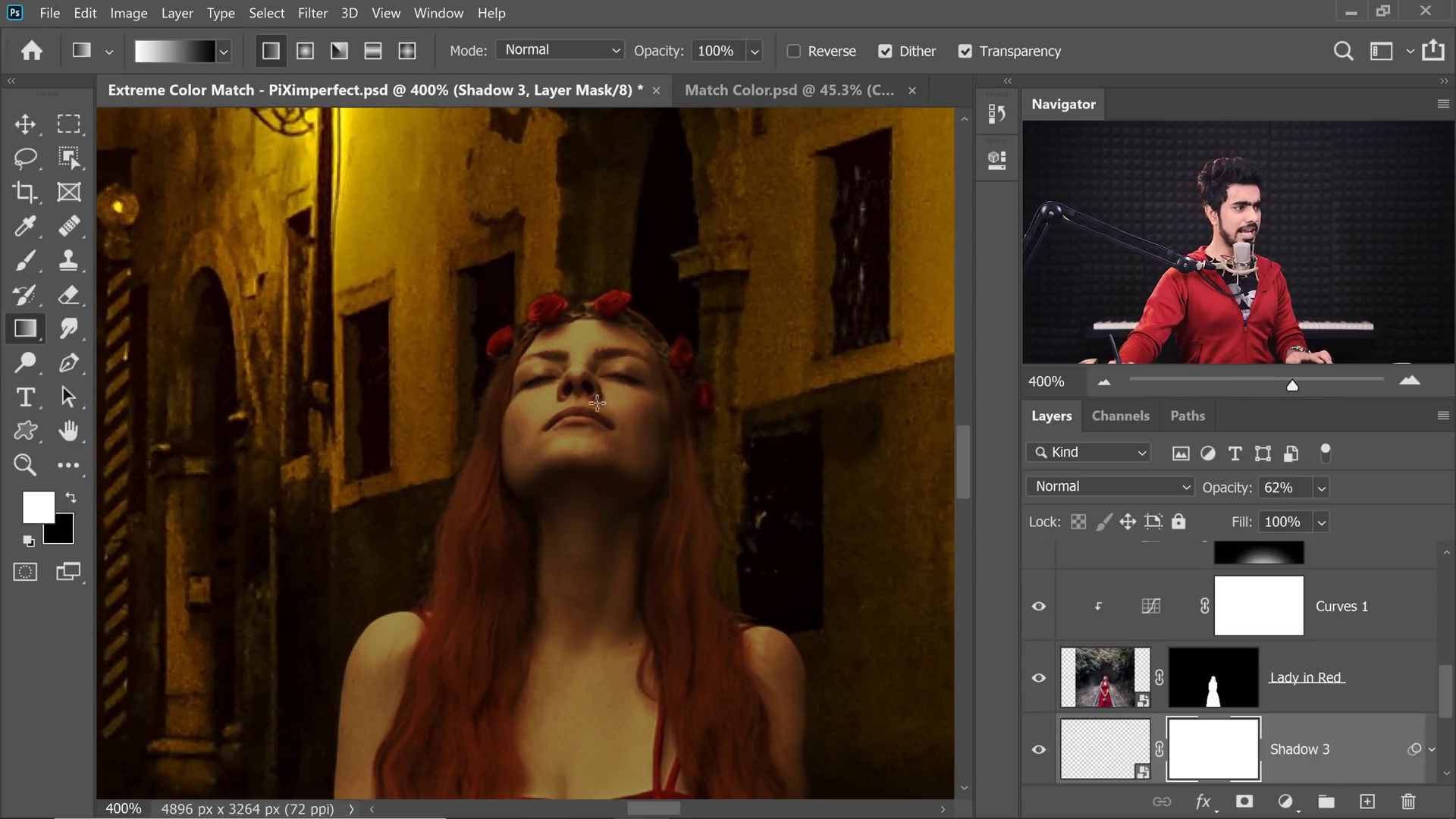
drag(331, 400, 622, 460)
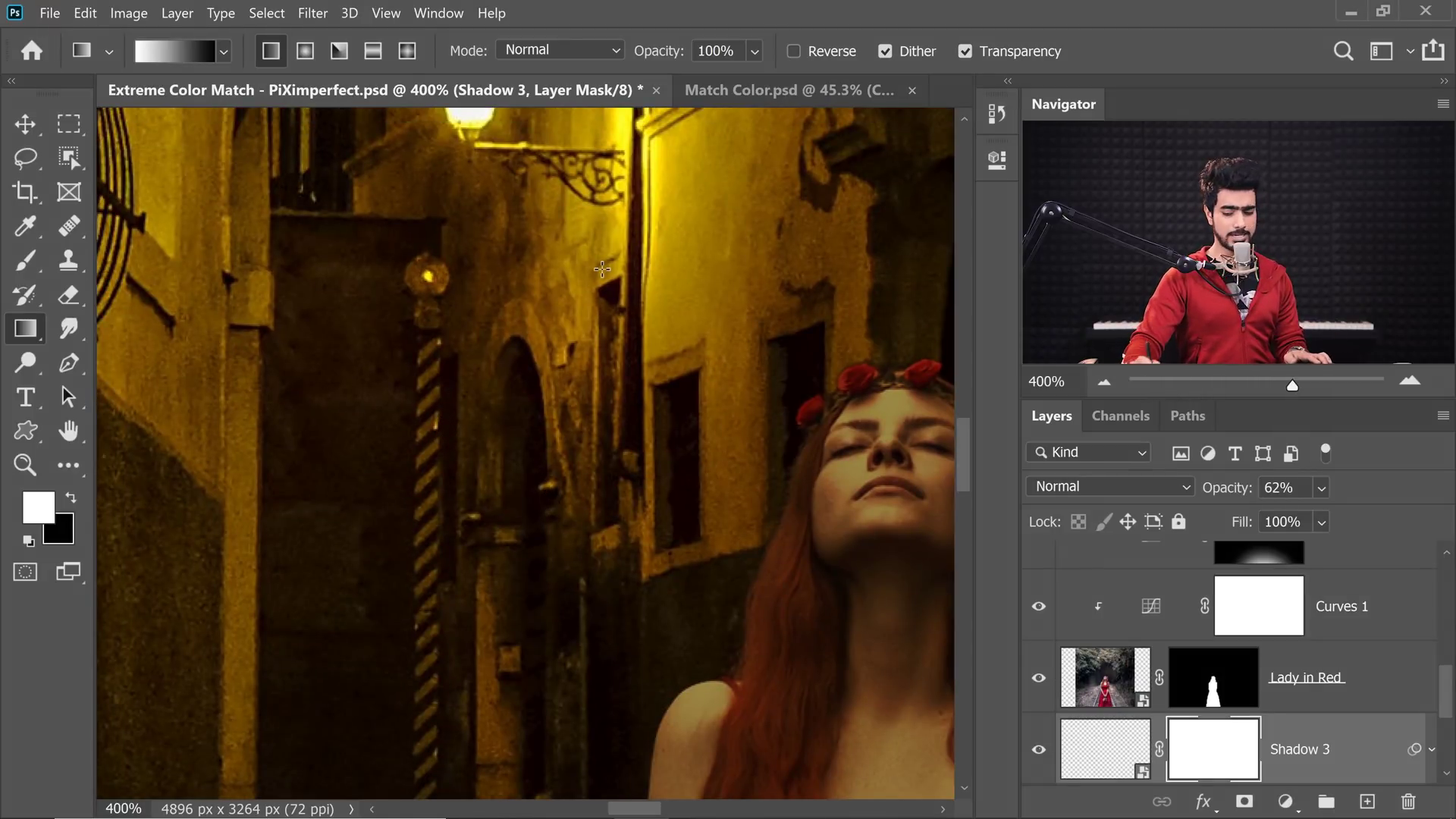
key(ctrl+0)
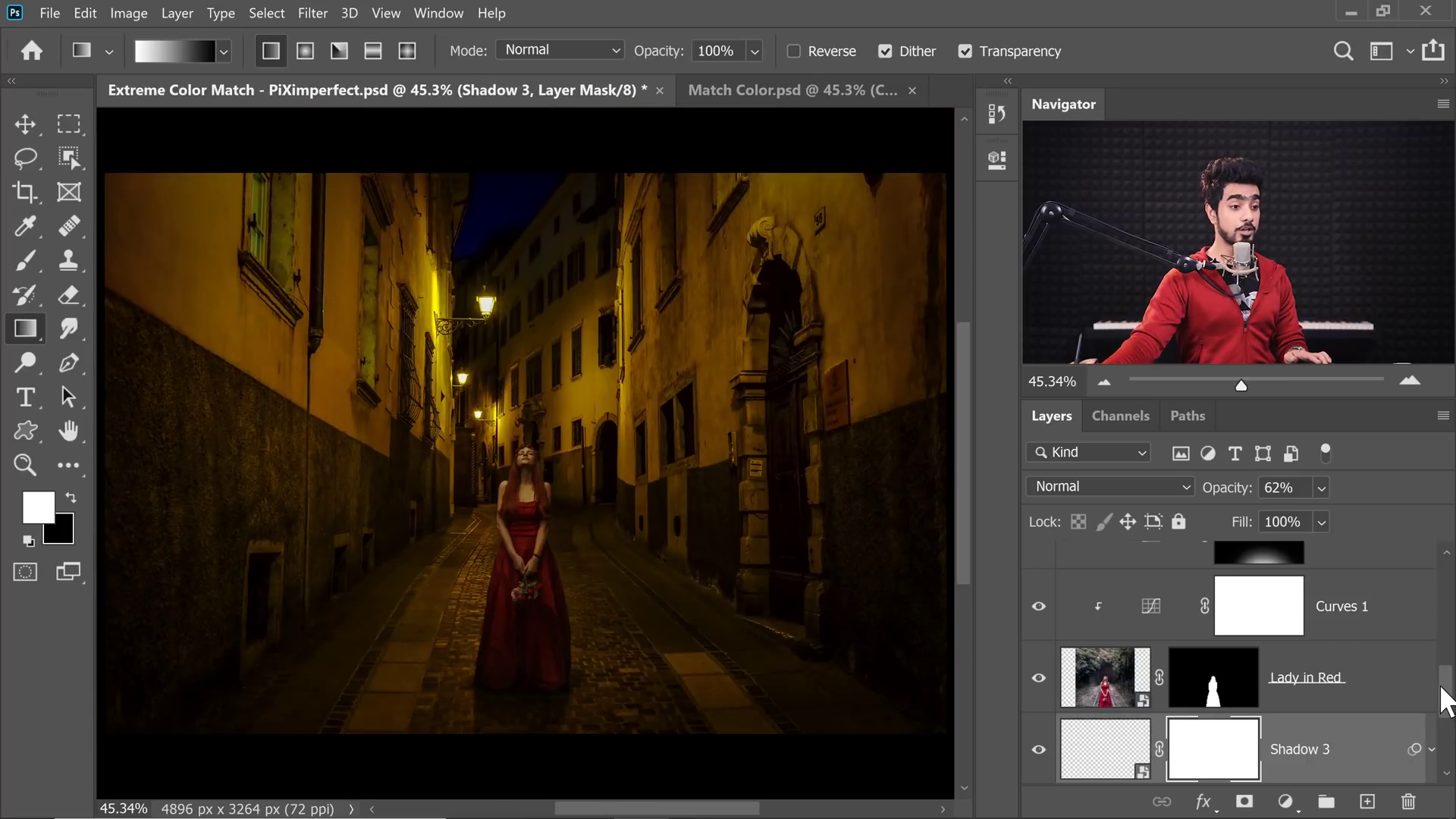
Duplicate the Background layer and name the copy Background Blur.
scroll(1445, 702, down, 3)
click(1229, 754)
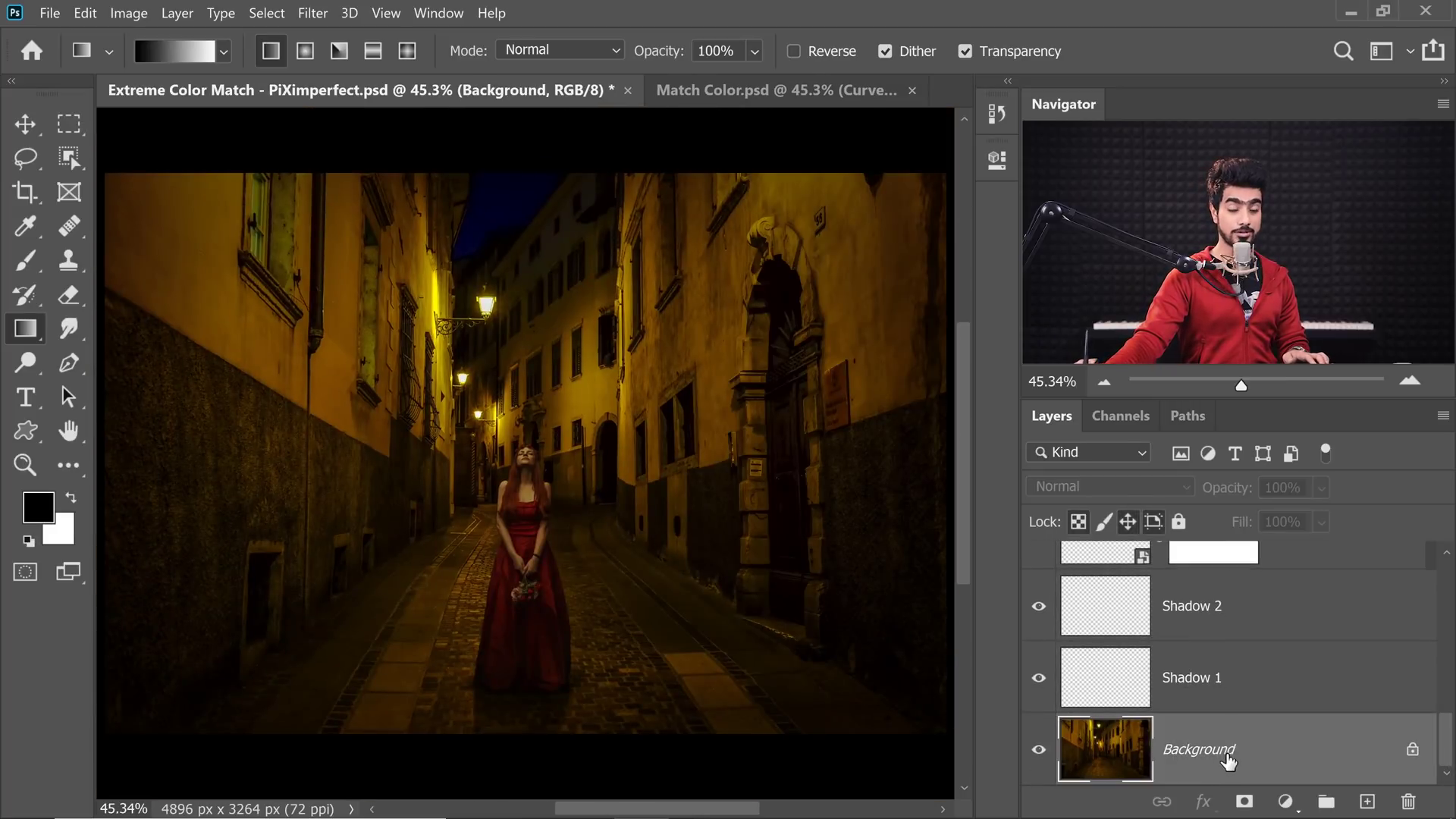
key(ctrl+j)
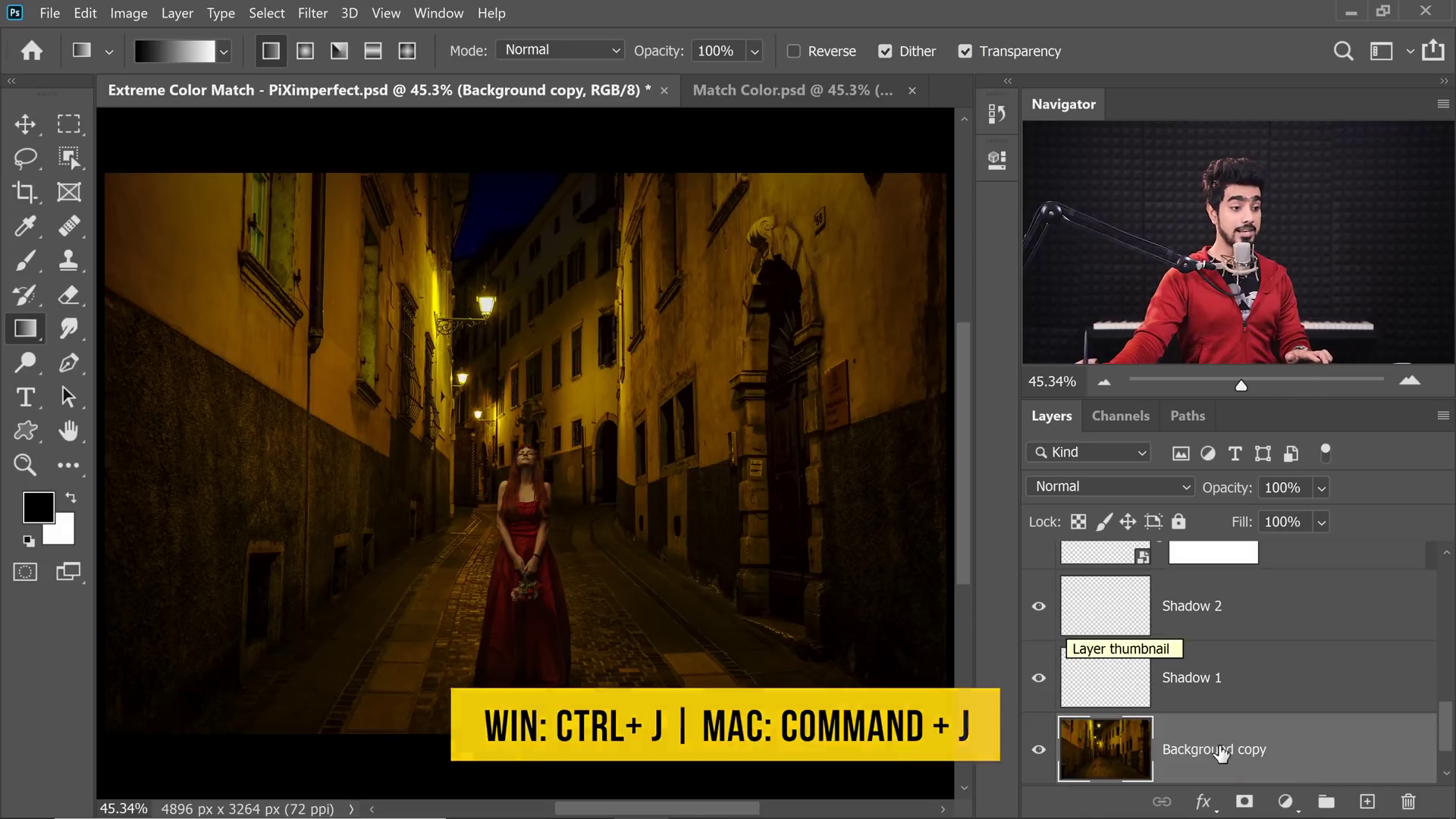
double_click(1221, 751)
key(End)
key(BackSpace)
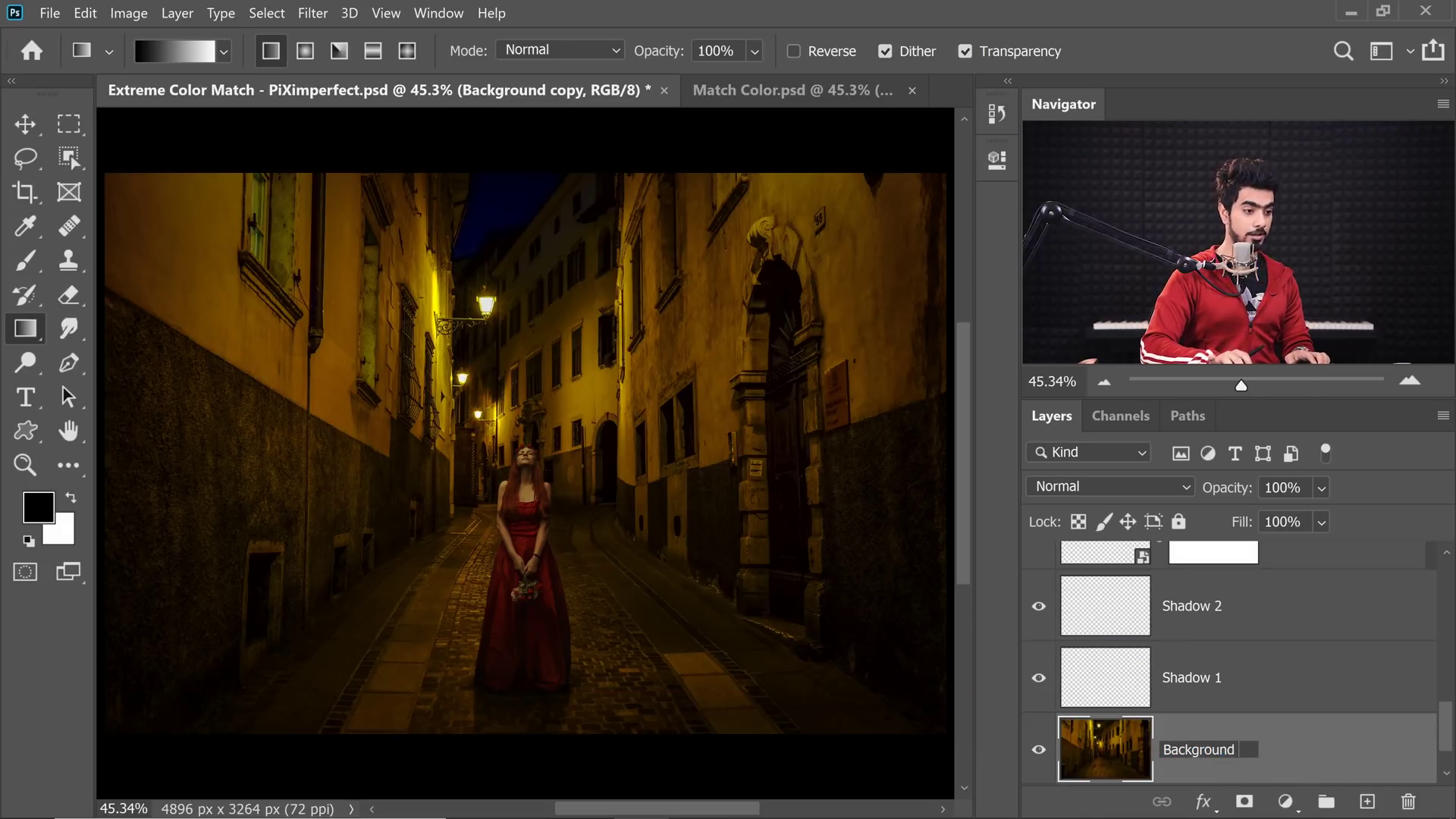
key(Return)
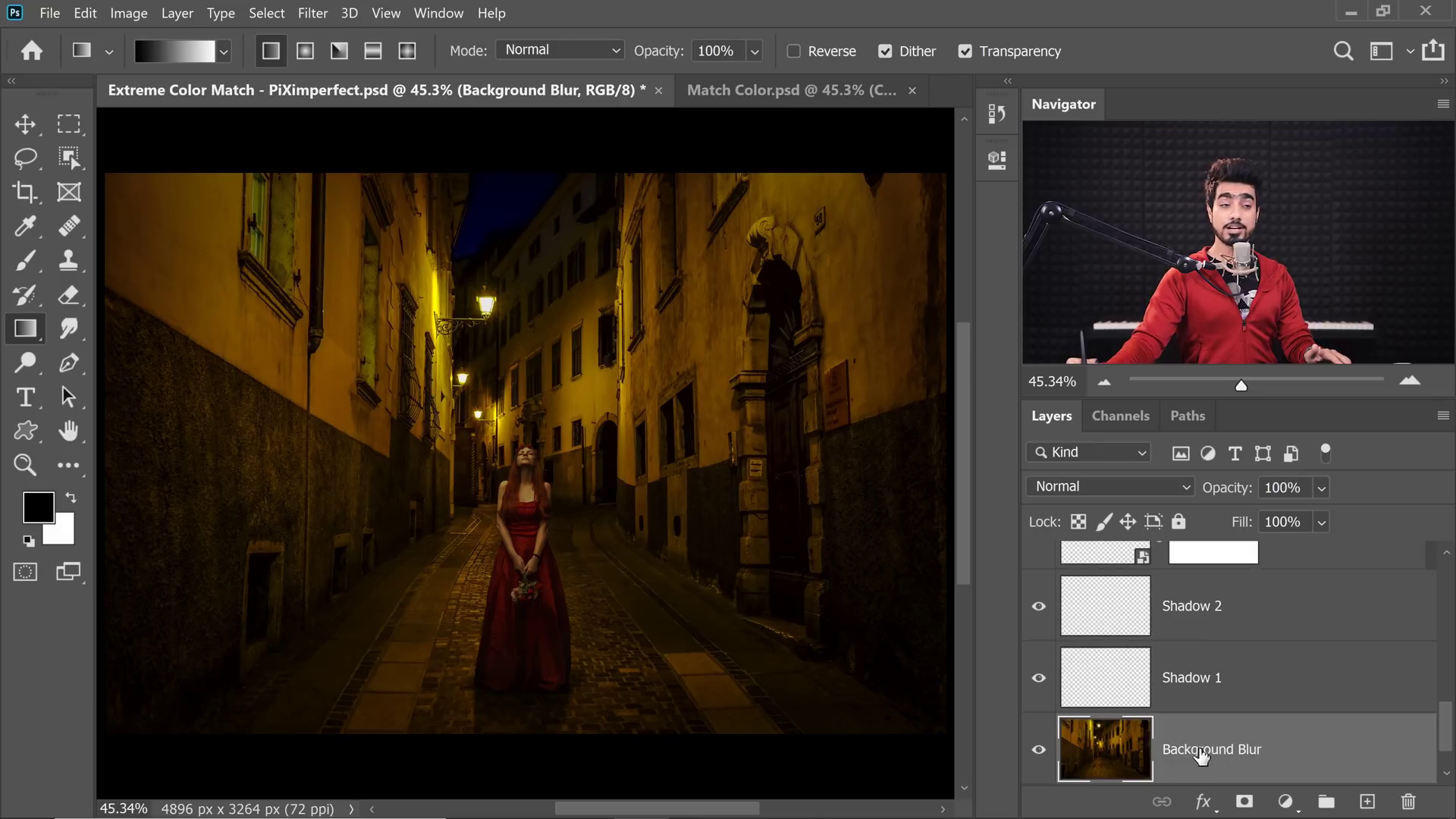
Convert the Background Blur layer for smart filters.
click(311, 12)
click(334, 58)
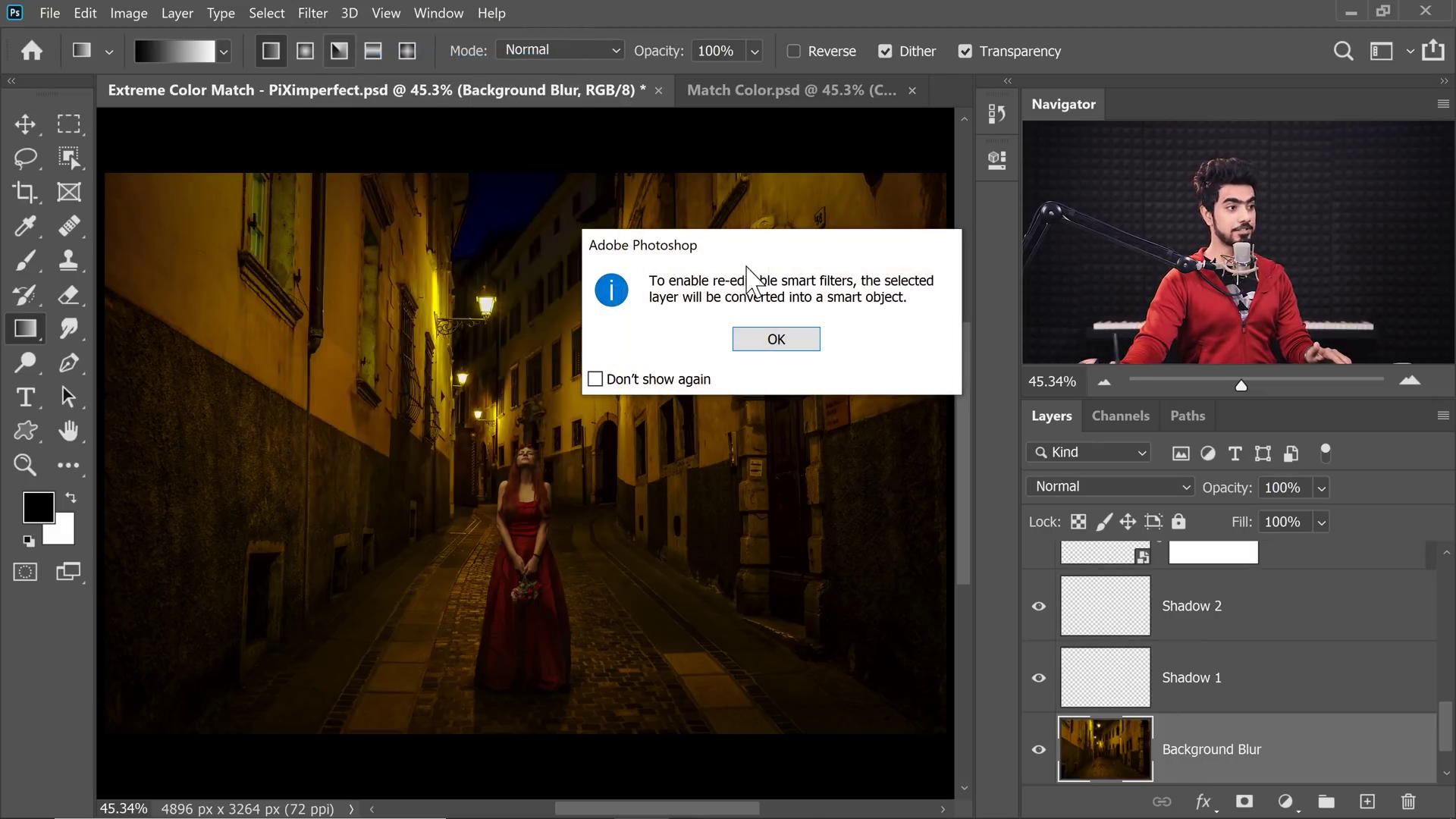
click(776, 339)
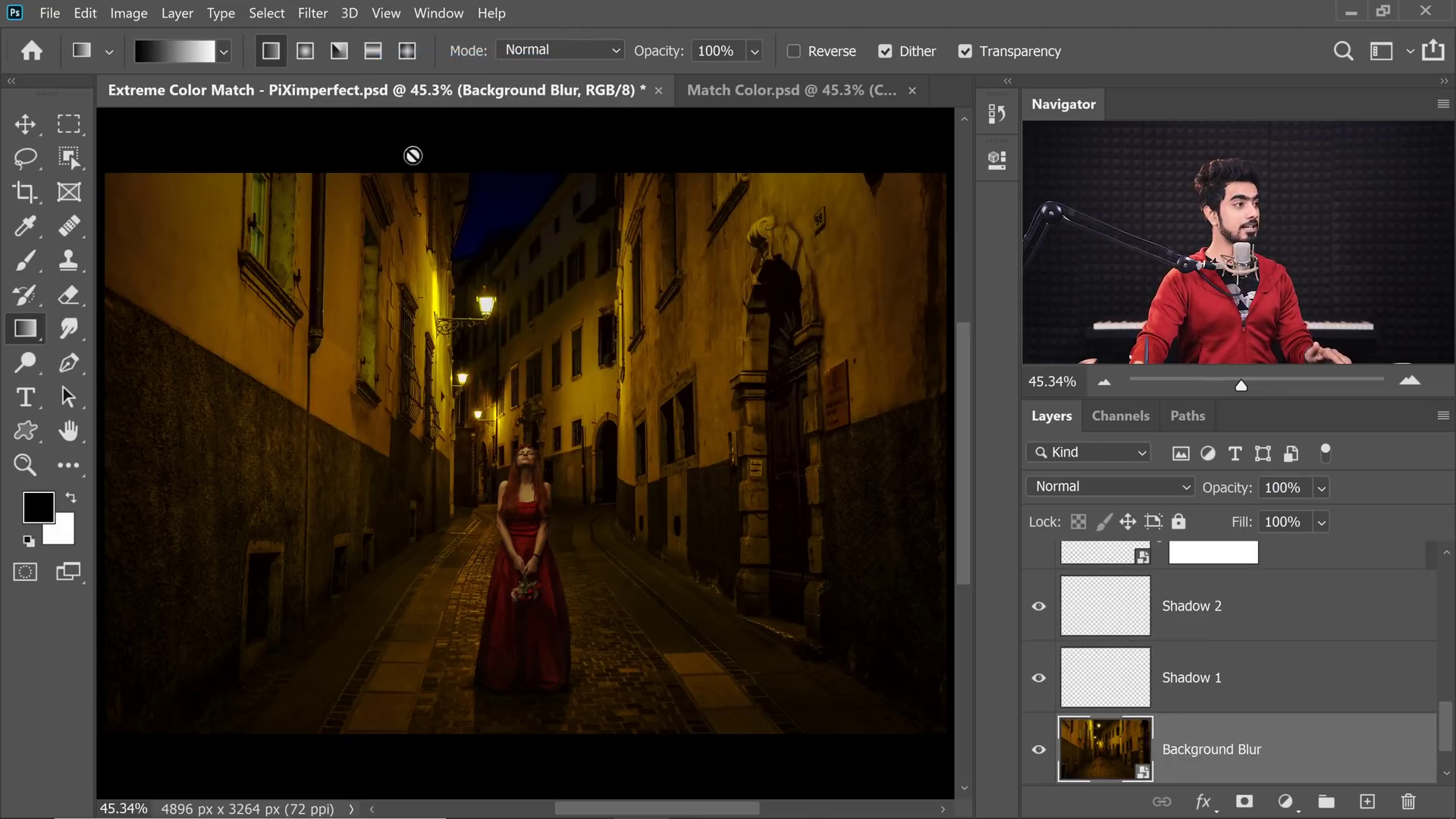
Start a Tilt-Shift blur on Background Blur, centring its focus just below the photo with the upper focus line at the dress hem.
click(316, 12)
mouse_move(364, 265)
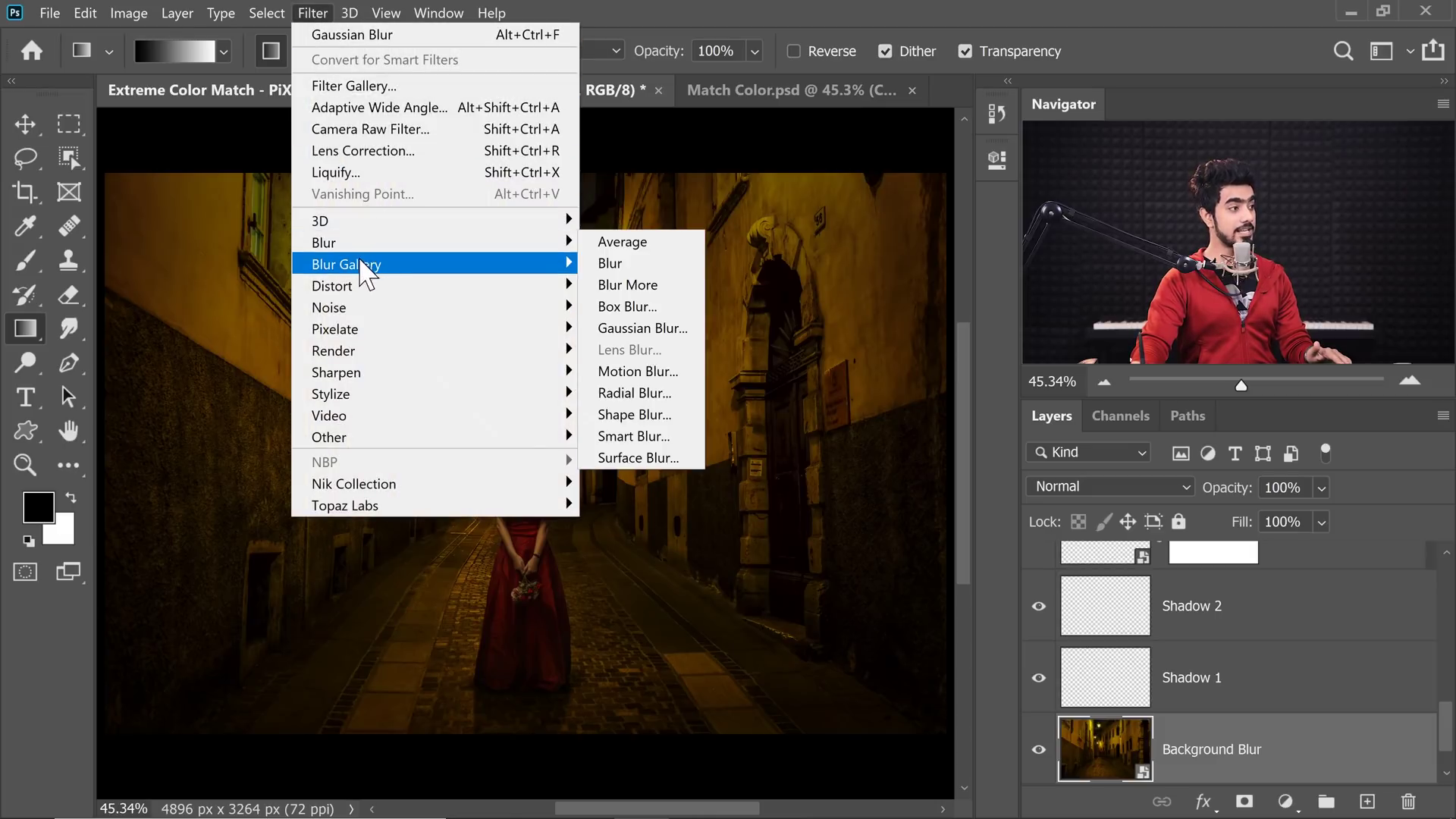
click(626, 306)
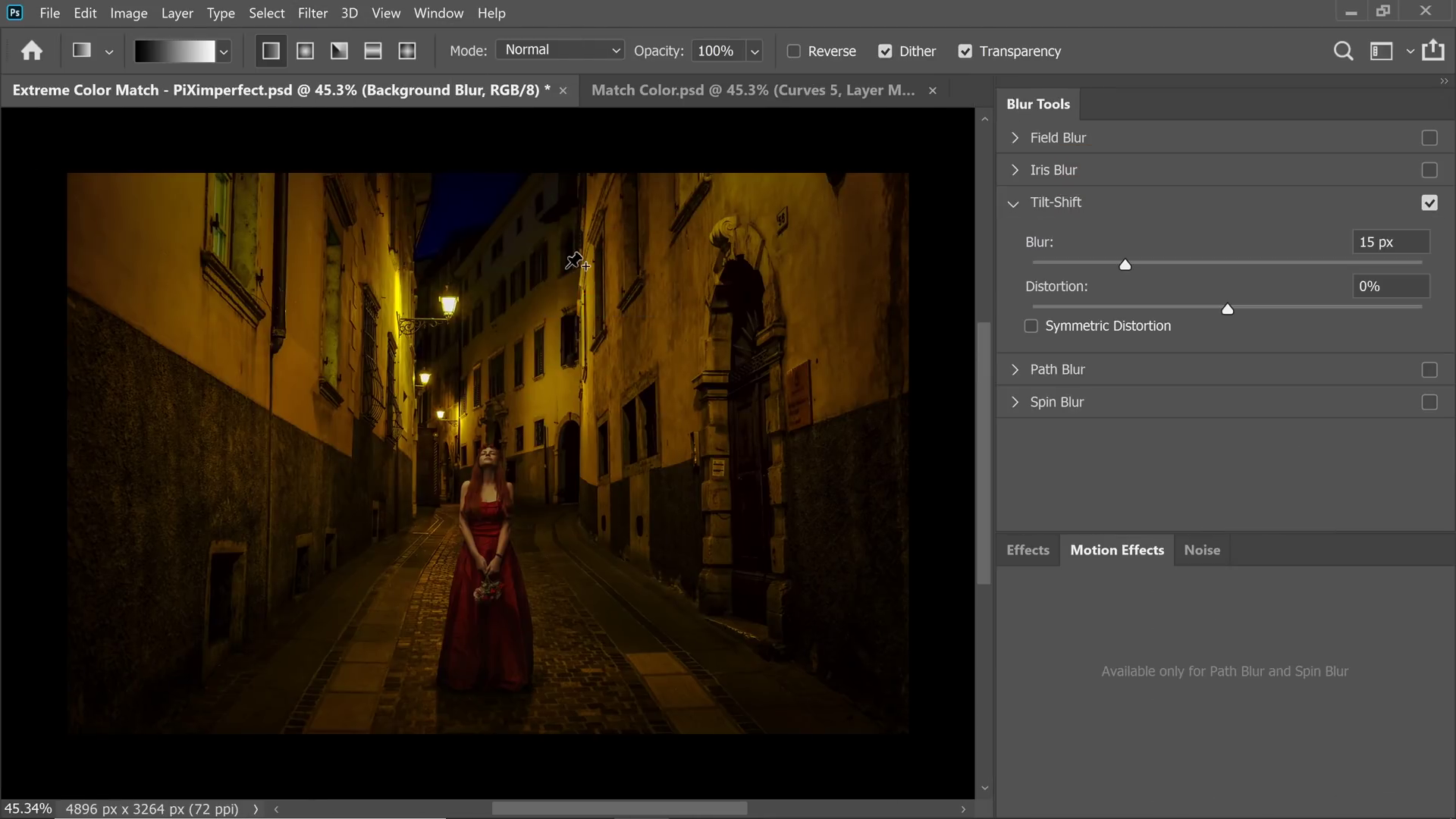
drag(489, 455, 502, 751)
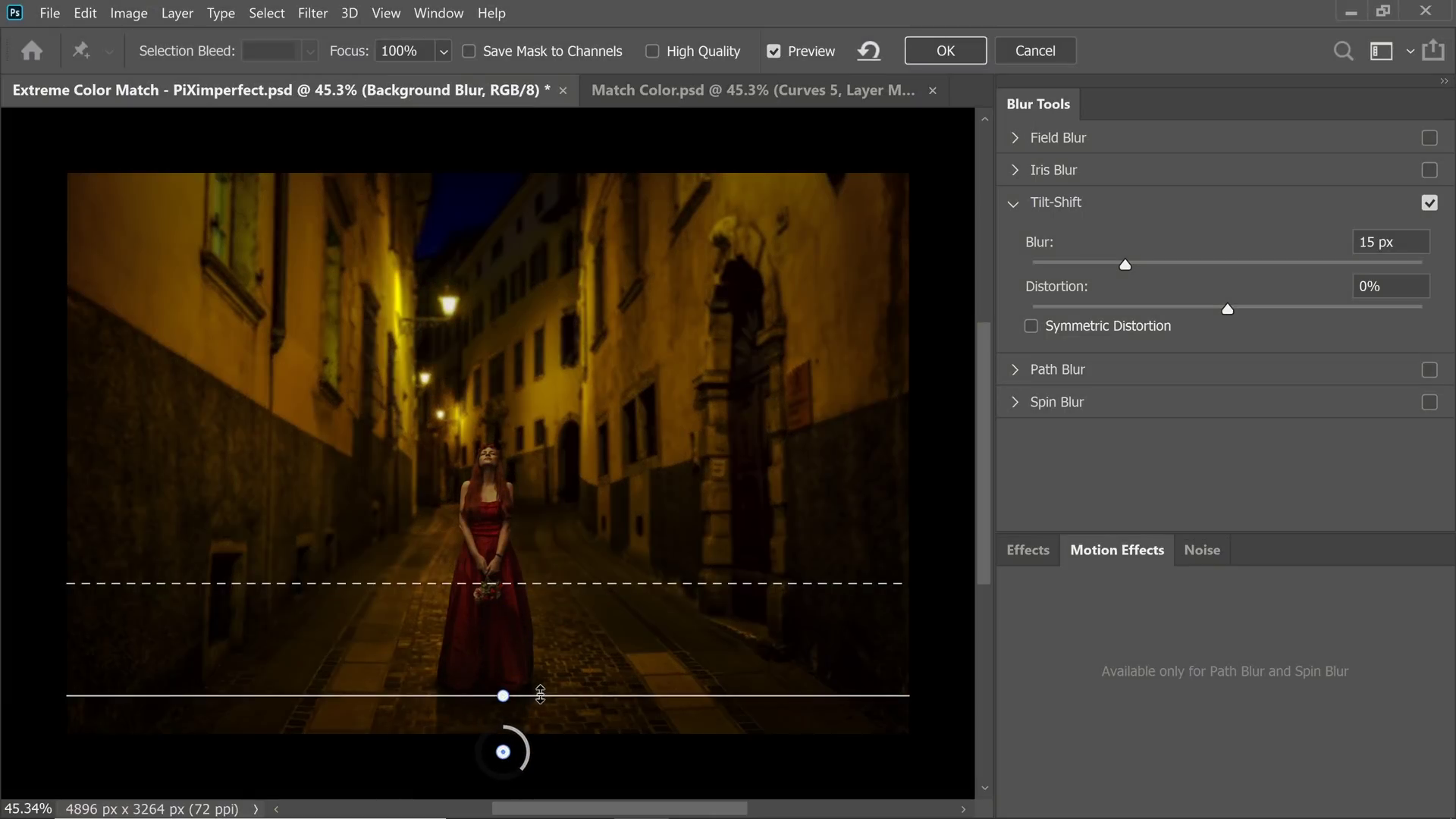
drag(540, 694, 540, 696)
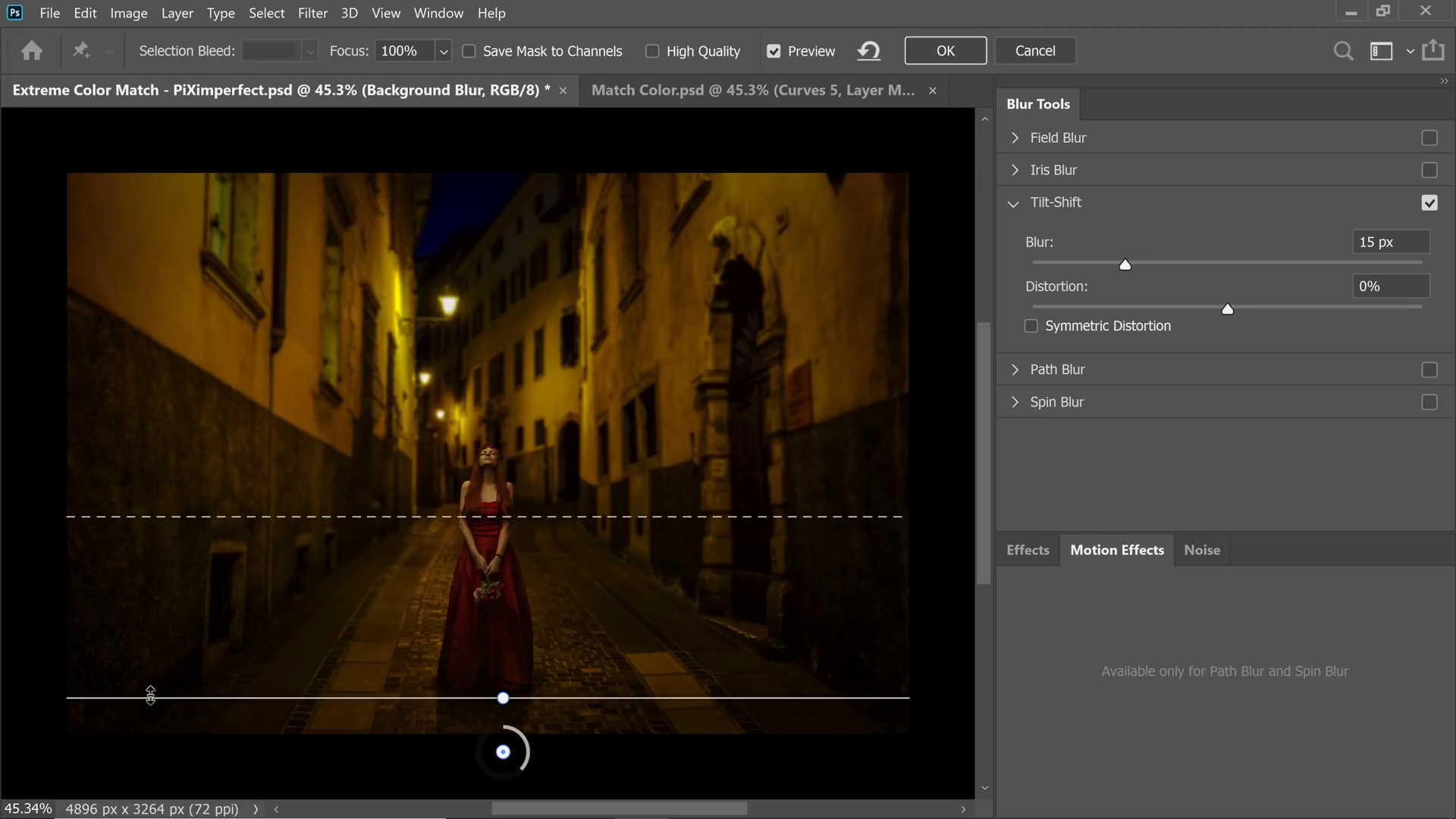
Add a second Tilt-Shift pin on the left wall, rotate it vertical, and move it to the photo's left edge with a wide transition.
click(136, 360)
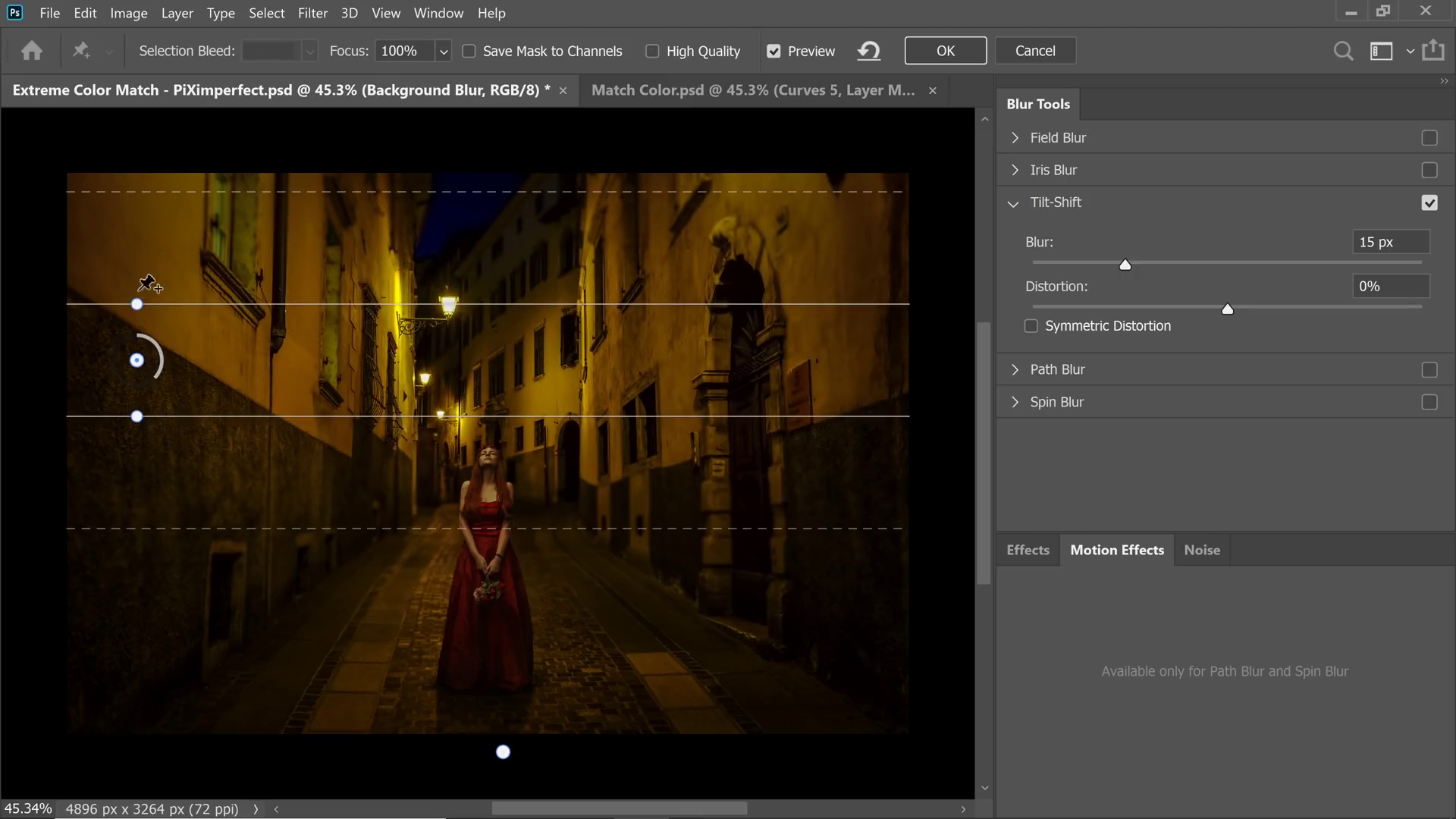
drag(137, 416, 251, 366)
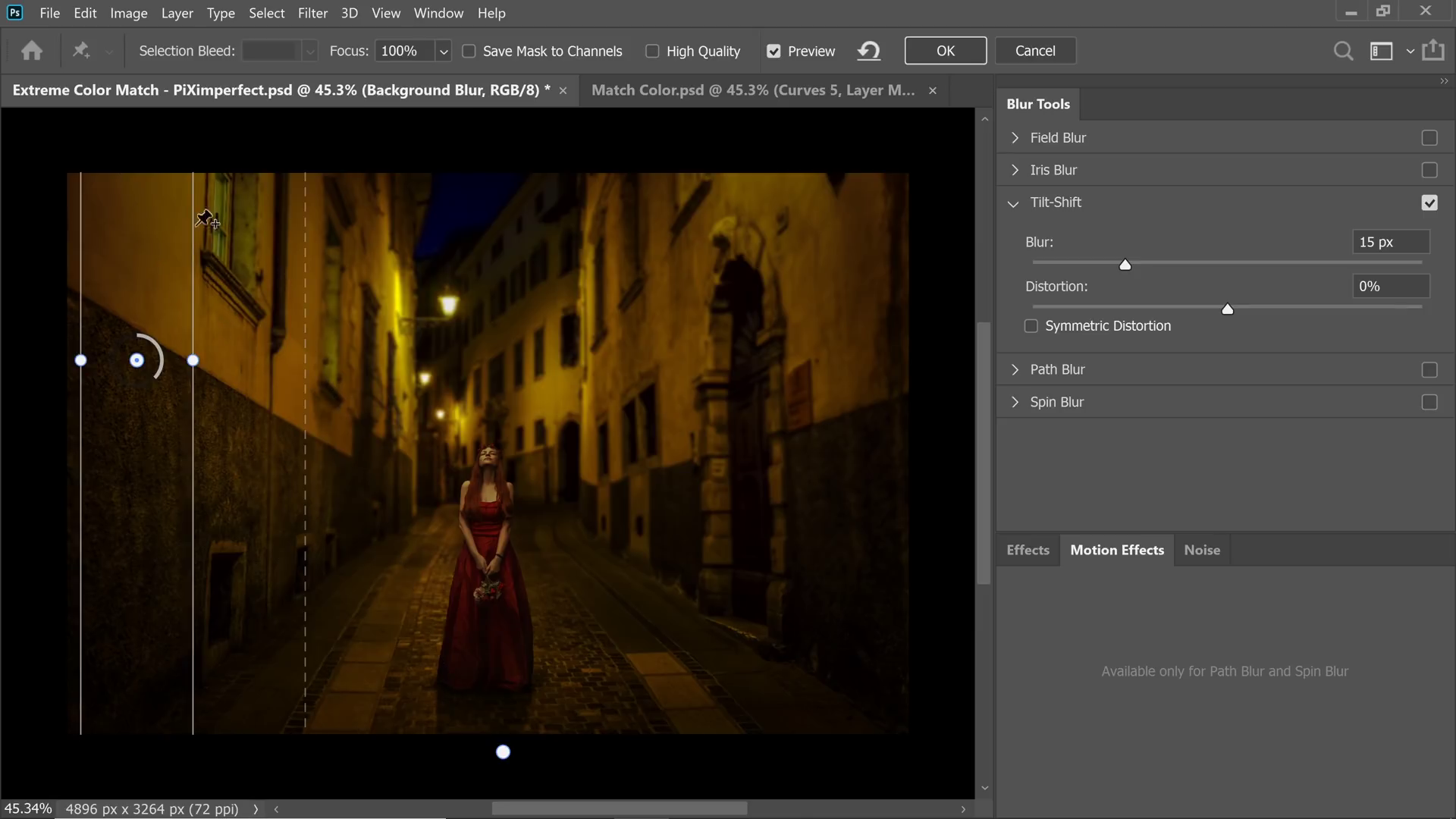
drag(137, 360, 82, 362)
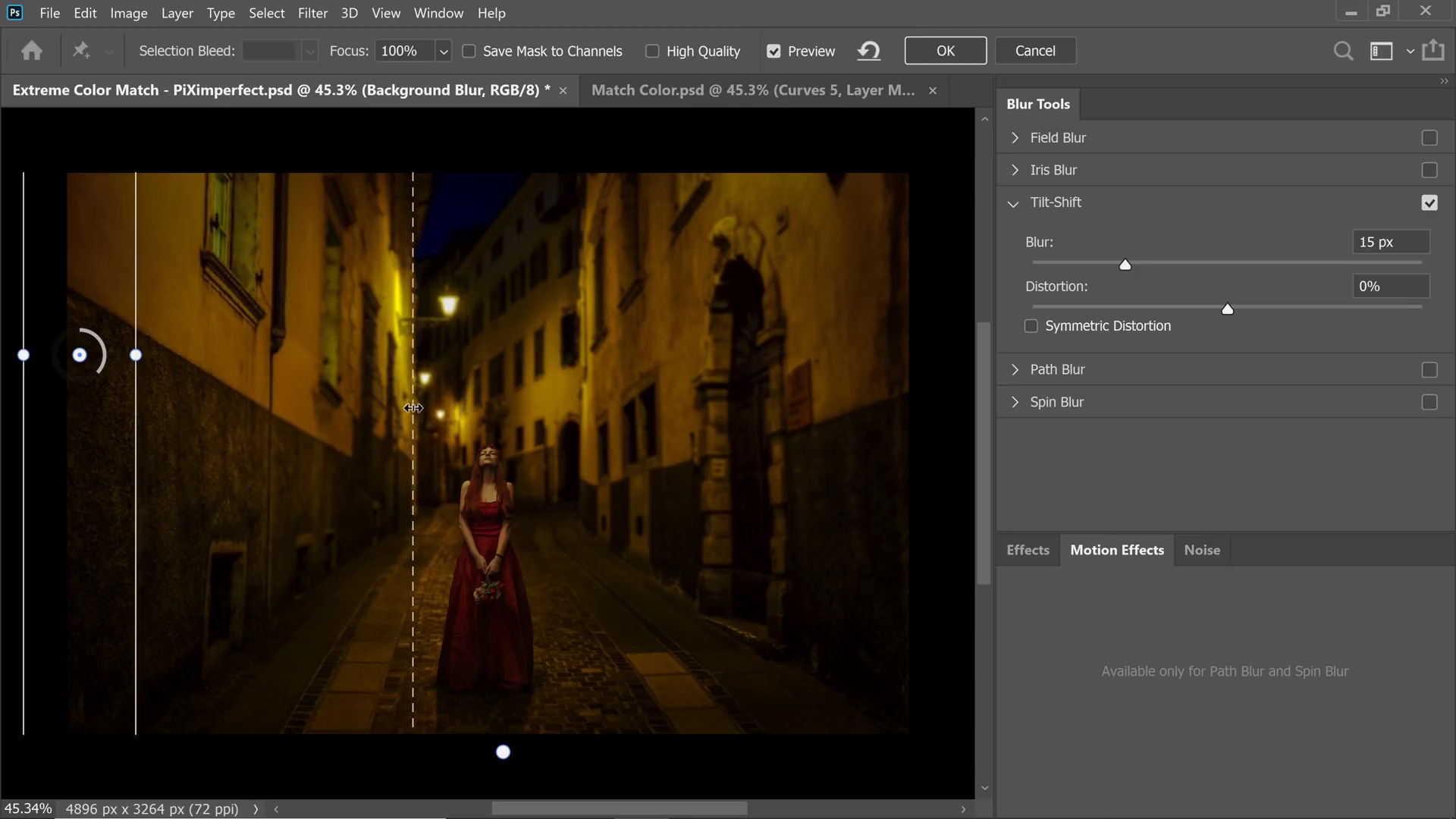
Add a third Tilt-Shift pin on the right wall, rotate it 90°, and move it to the photo's right edge with a wide transition.
click(884, 402)
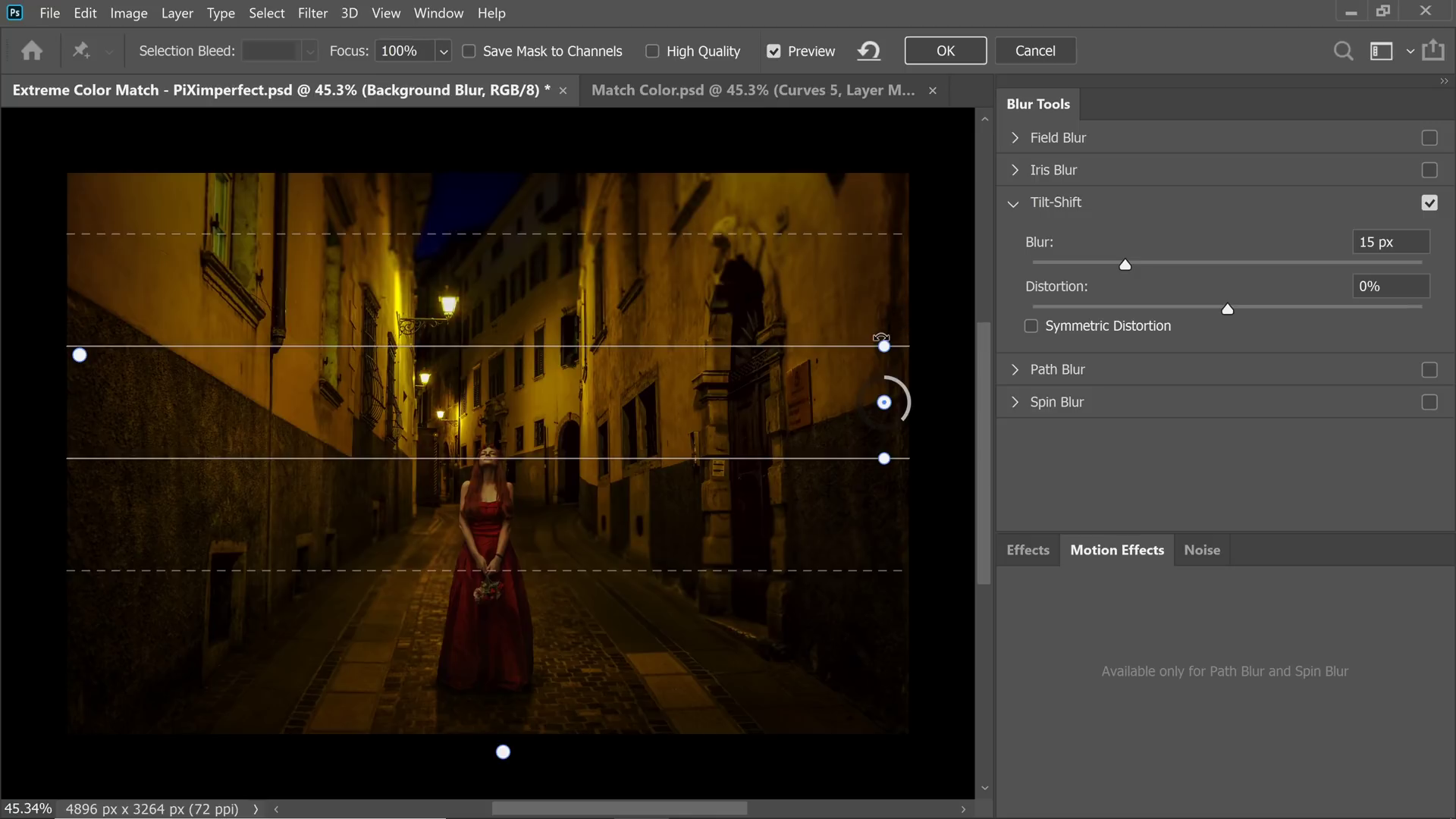
drag(881, 338, 802, 409)
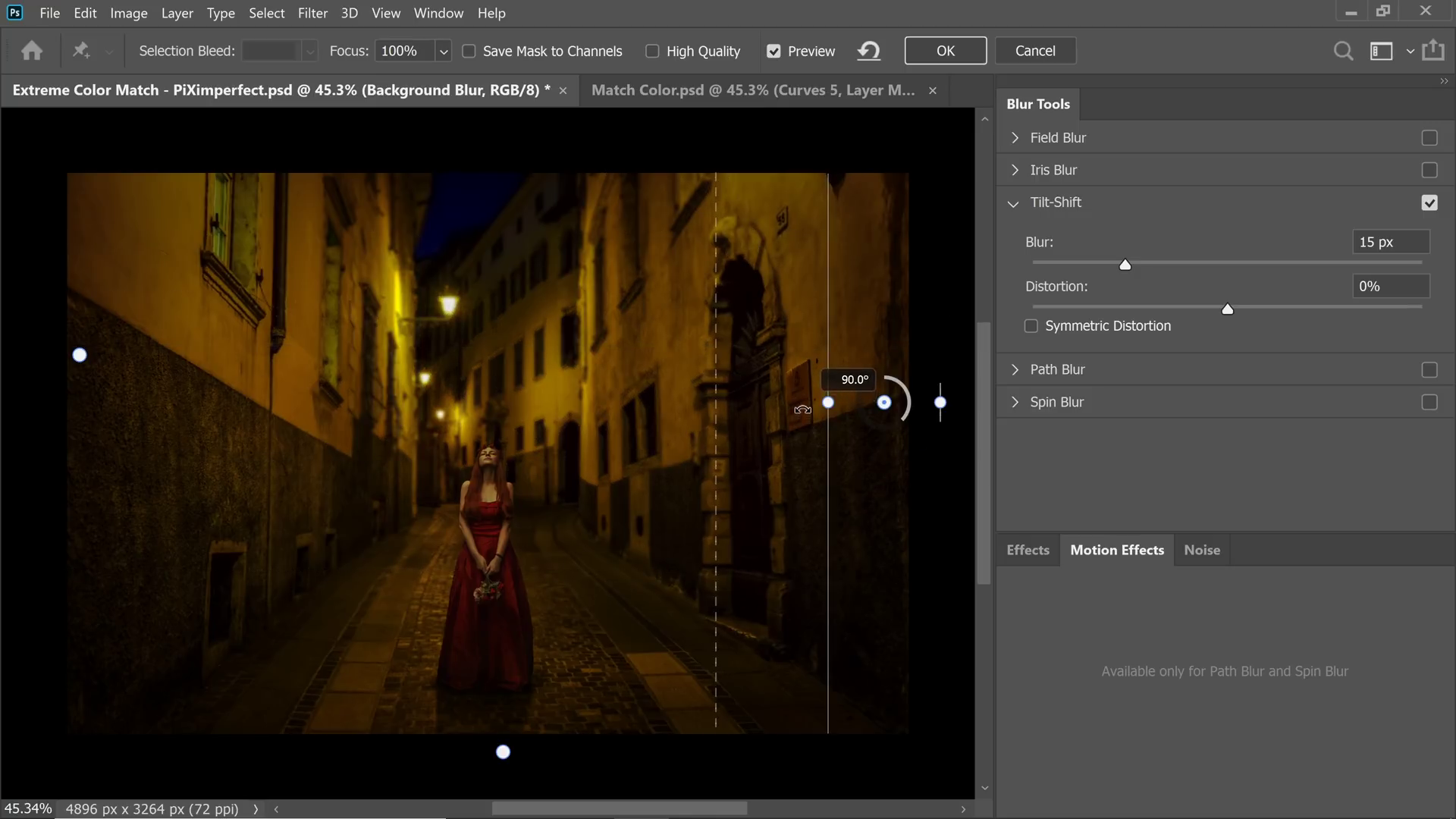
drag(892, 409, 916, 417)
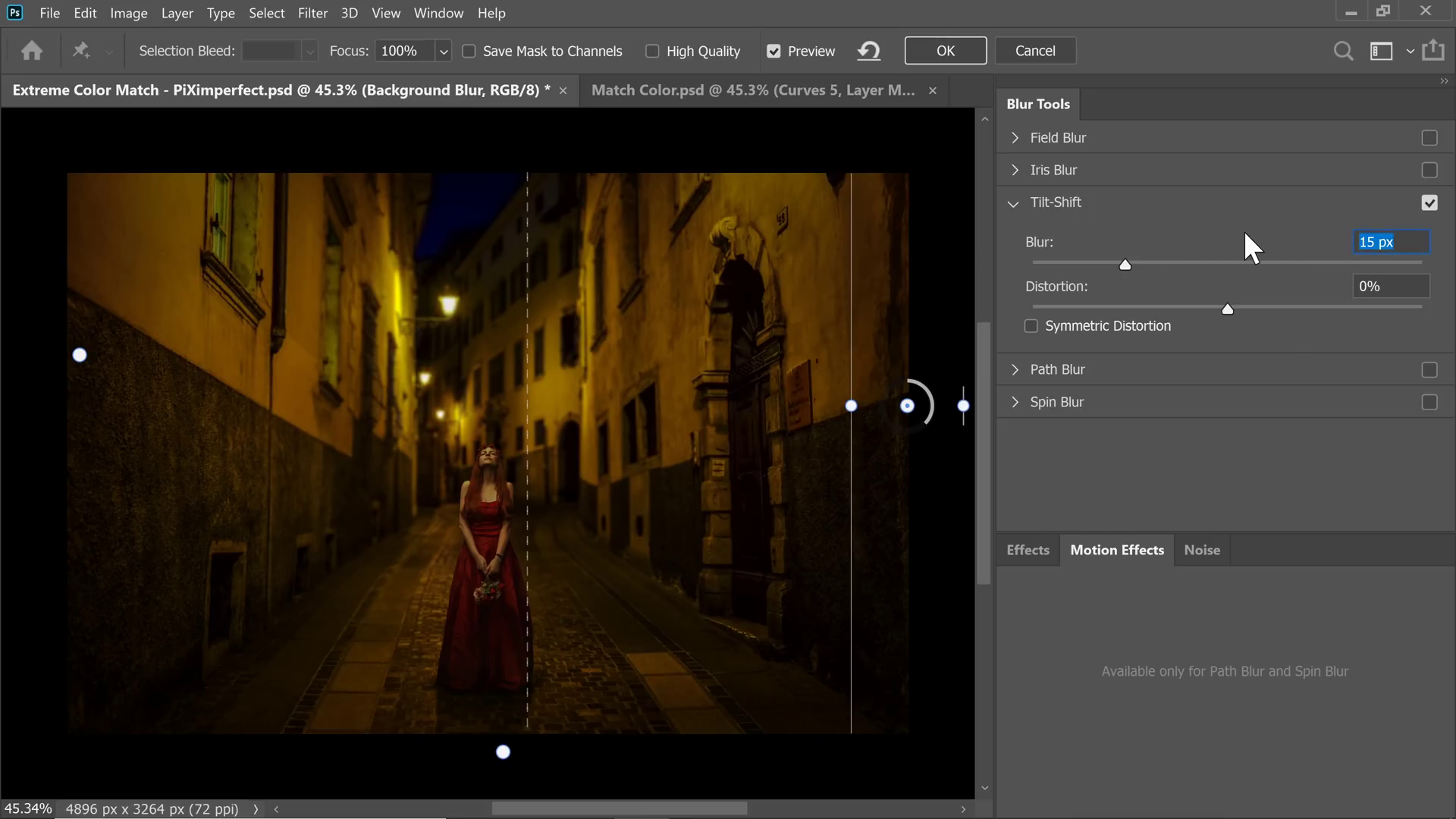
Set the Tilt-Shift blur amount to 8 px and apply the filter to the Background Blur layer.
text(10)
key(ctrl+plus)
key(ctrl+plus)
key(ctrl+plus)
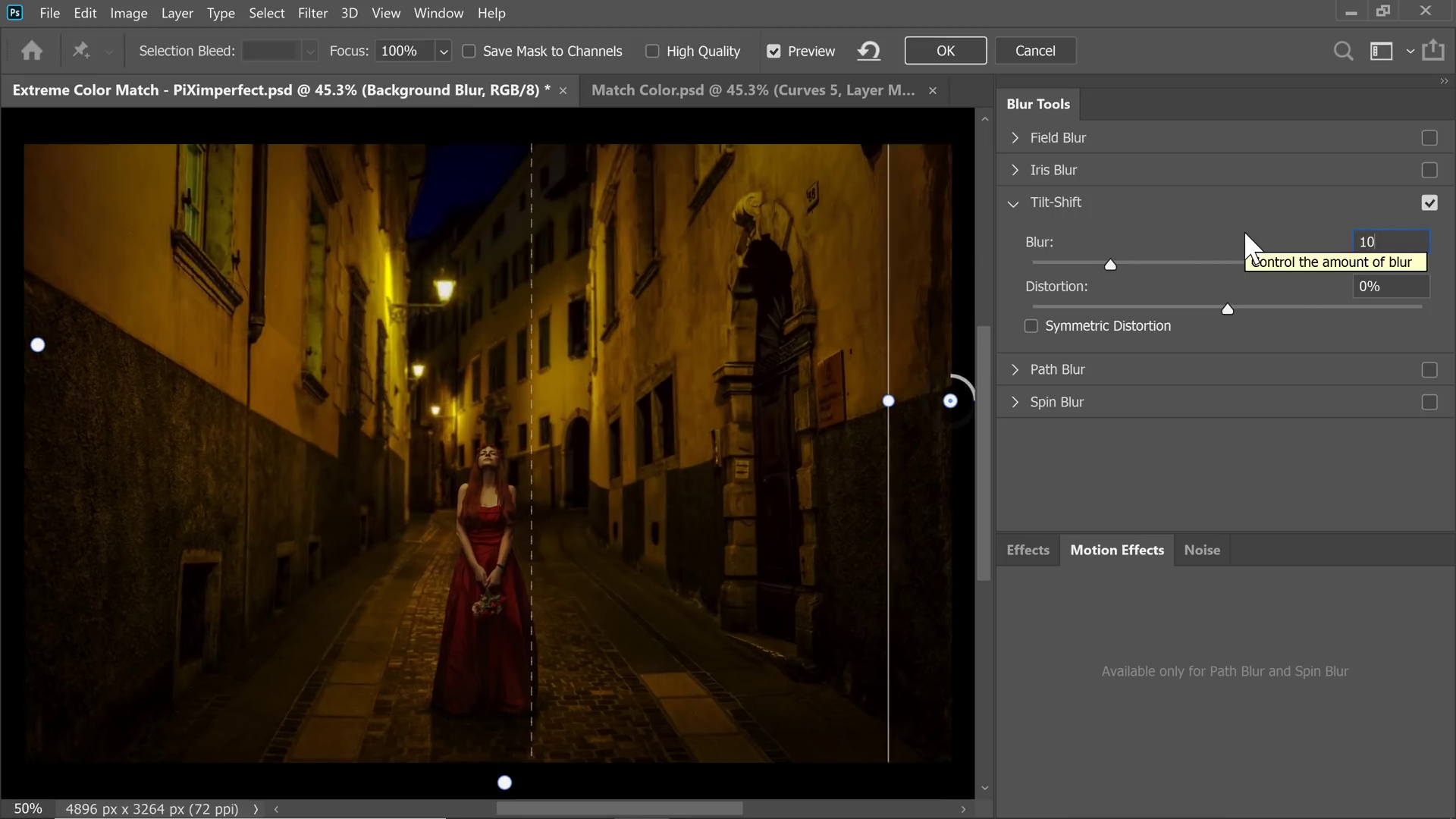
key(ctrl+plus)
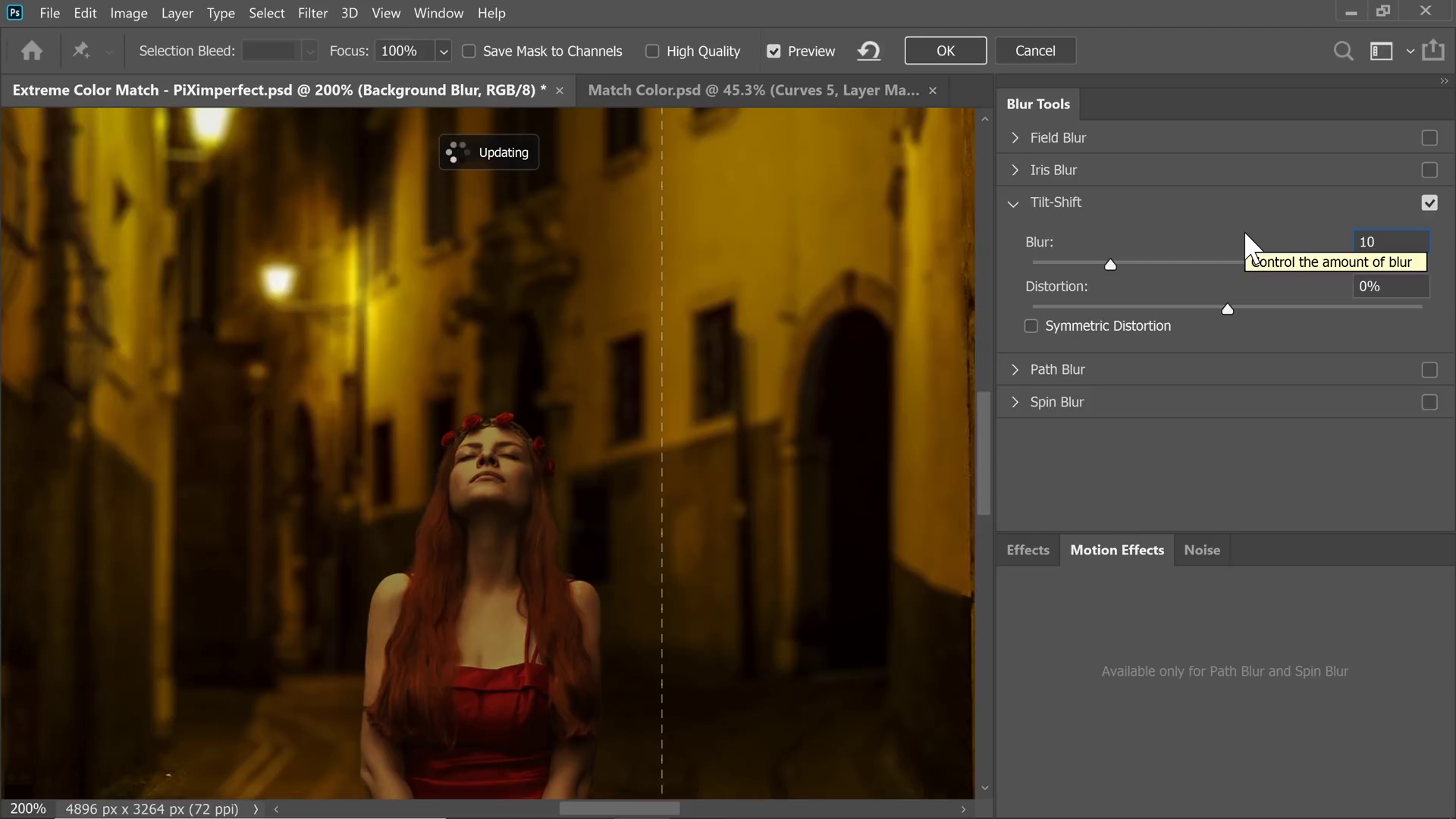
key(ctrl+minus)
key(ctrl+minus)
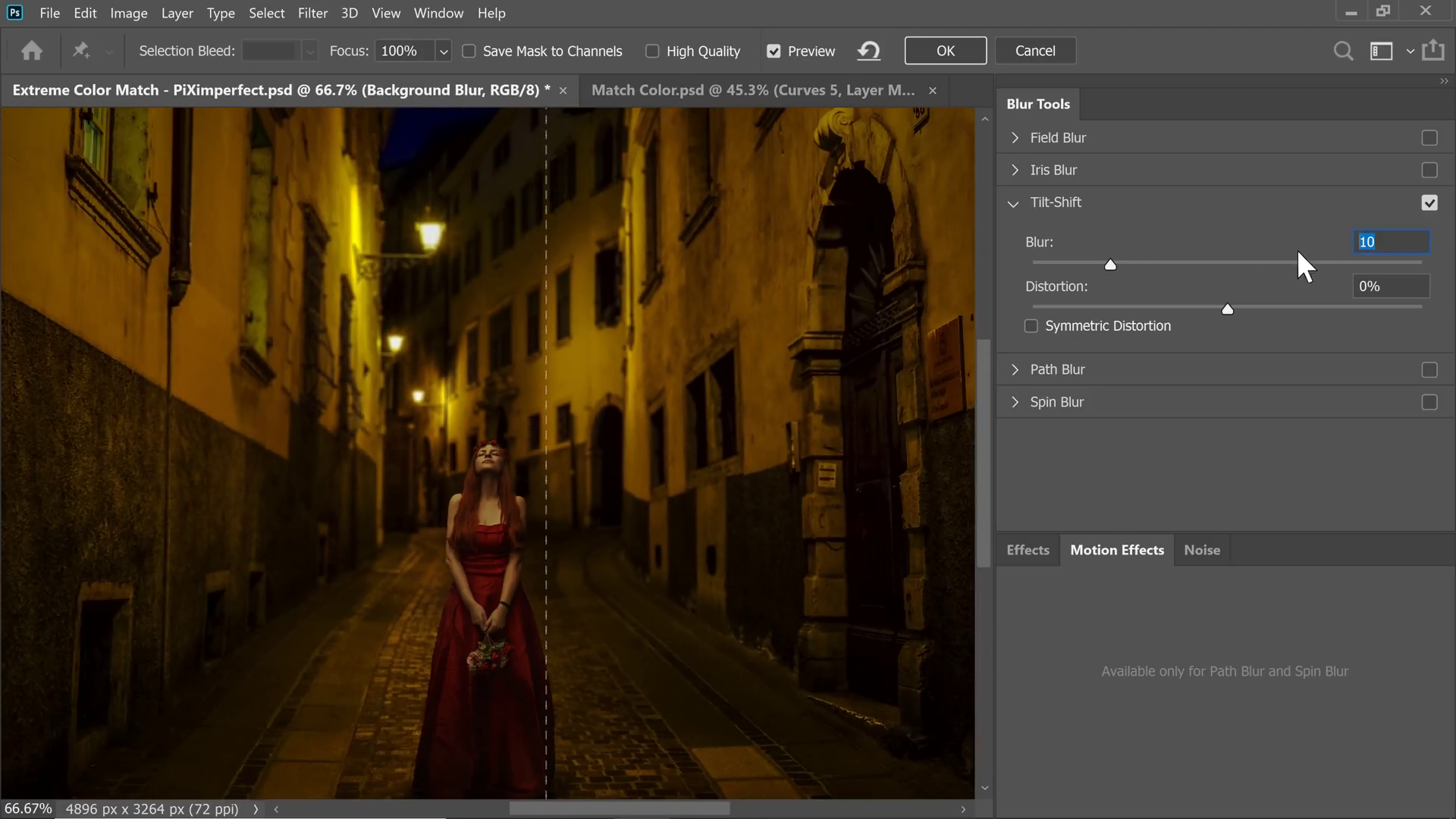
text(8)
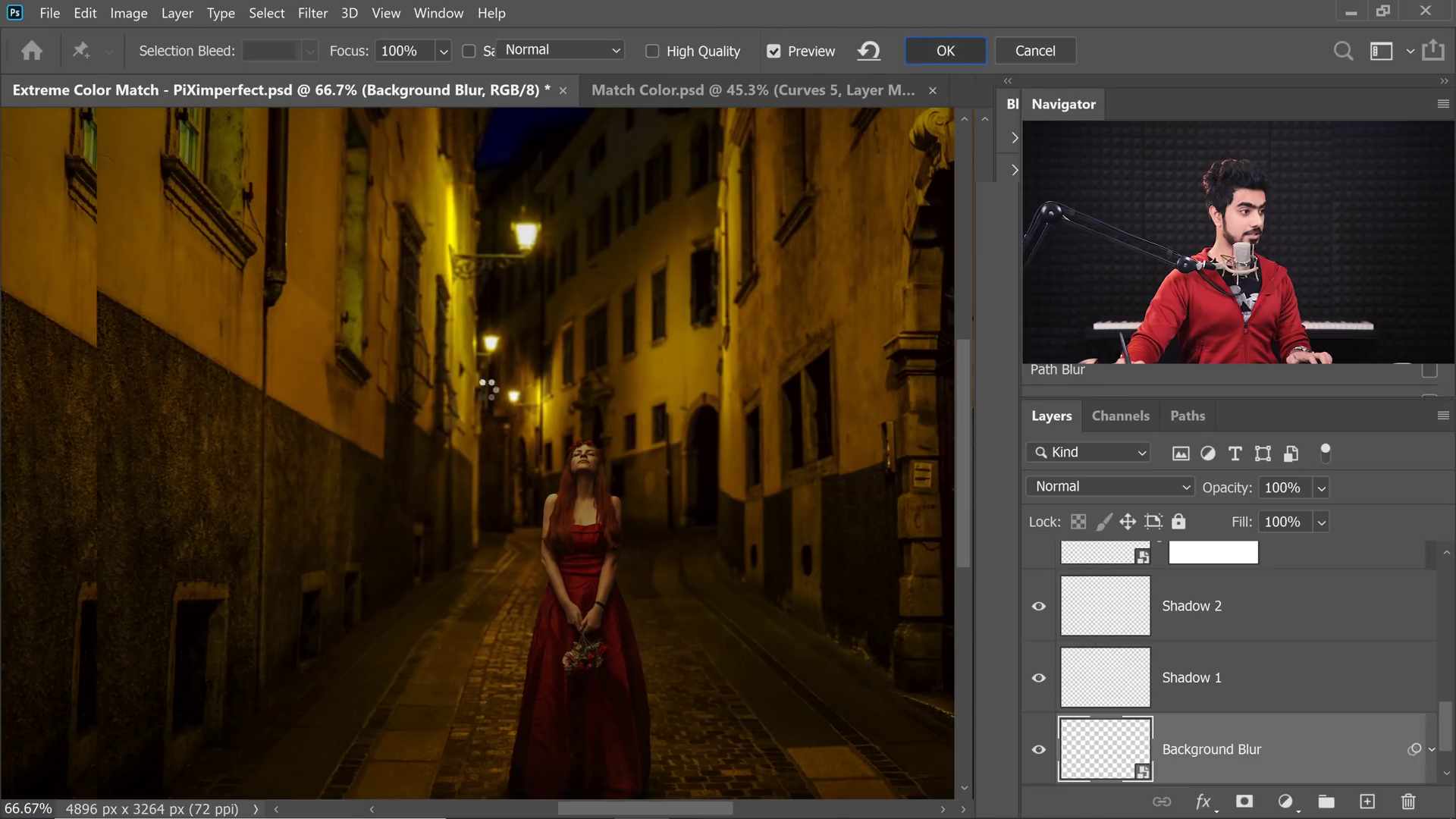
Compare the street behind the woman with and without the background blur at close range.
drag(581, 446, 610, 441)
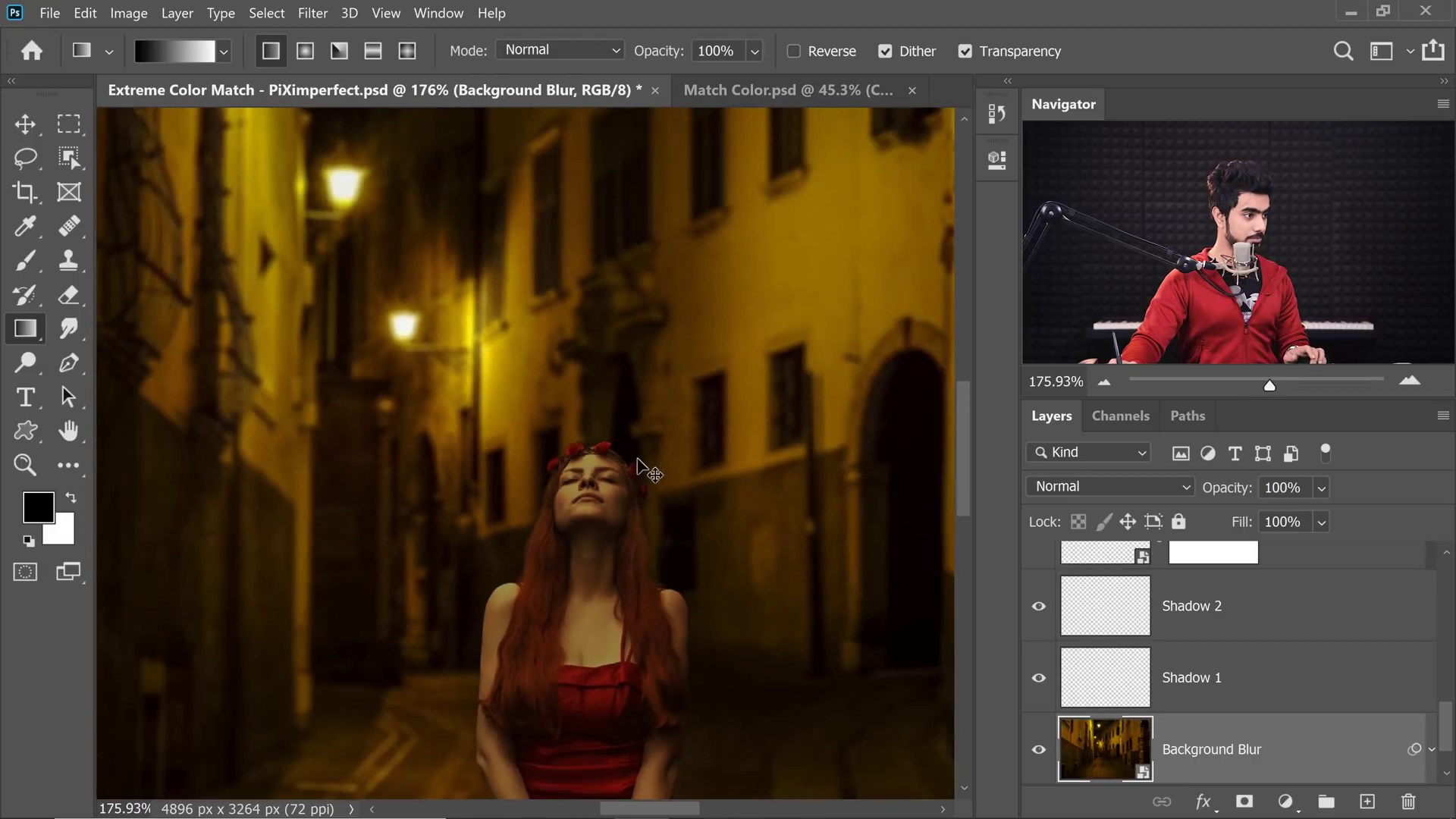
key(ctrl+z)
drag(443, 465, 466, 464)
key(ctrl+shift+z)
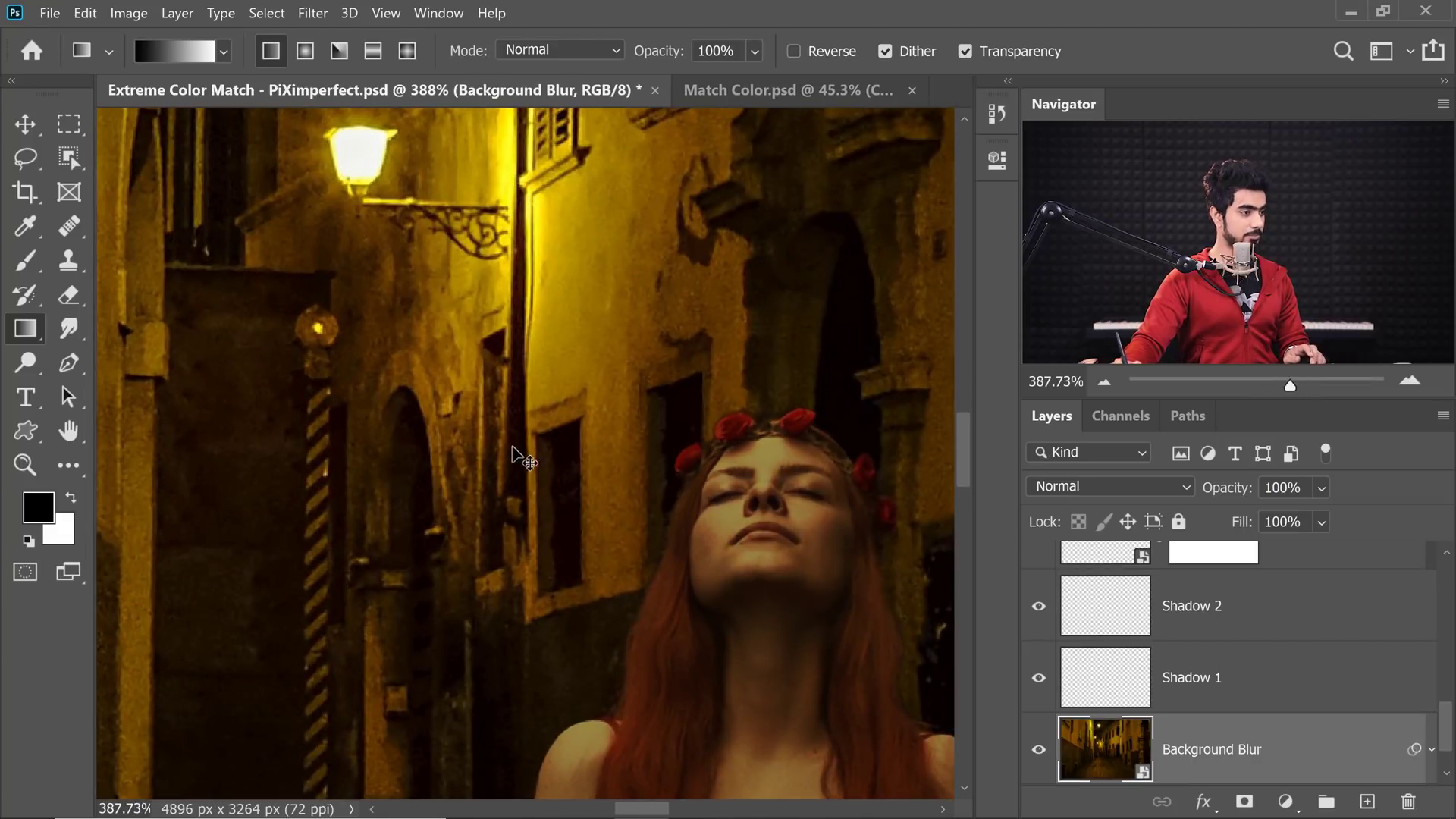
scroll(607, 466, down, 10)
key(ctrl+0)
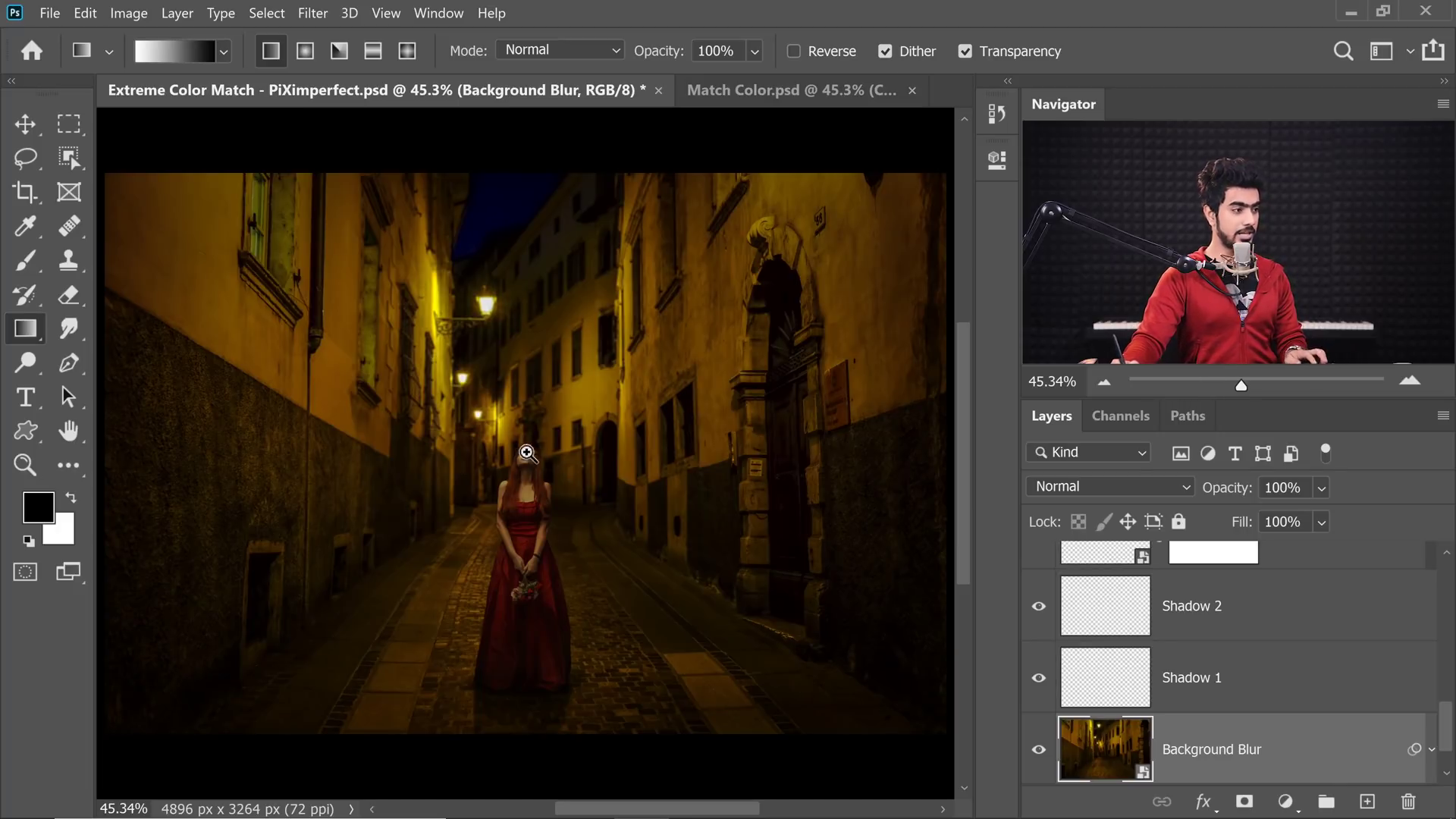
Add a Curves adjustment above Layer 1, brighten it by moving the white point to input 183, and clip it to the layer below.
drag(526, 453, 558, 445)
drag(1449, 722, 1422, 585)
click(1378, 624)
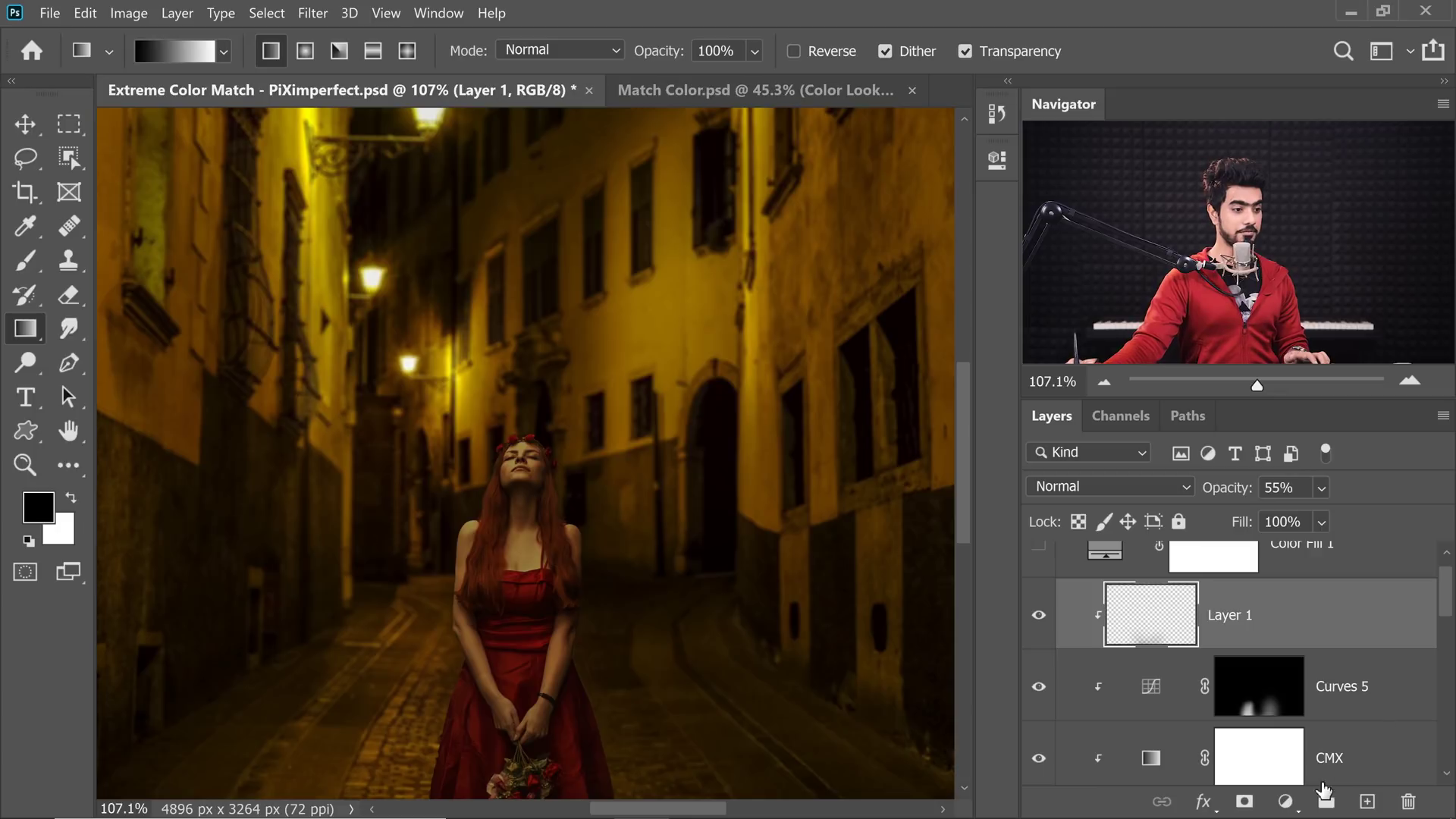
click(1285, 802)
click(1302, 516)
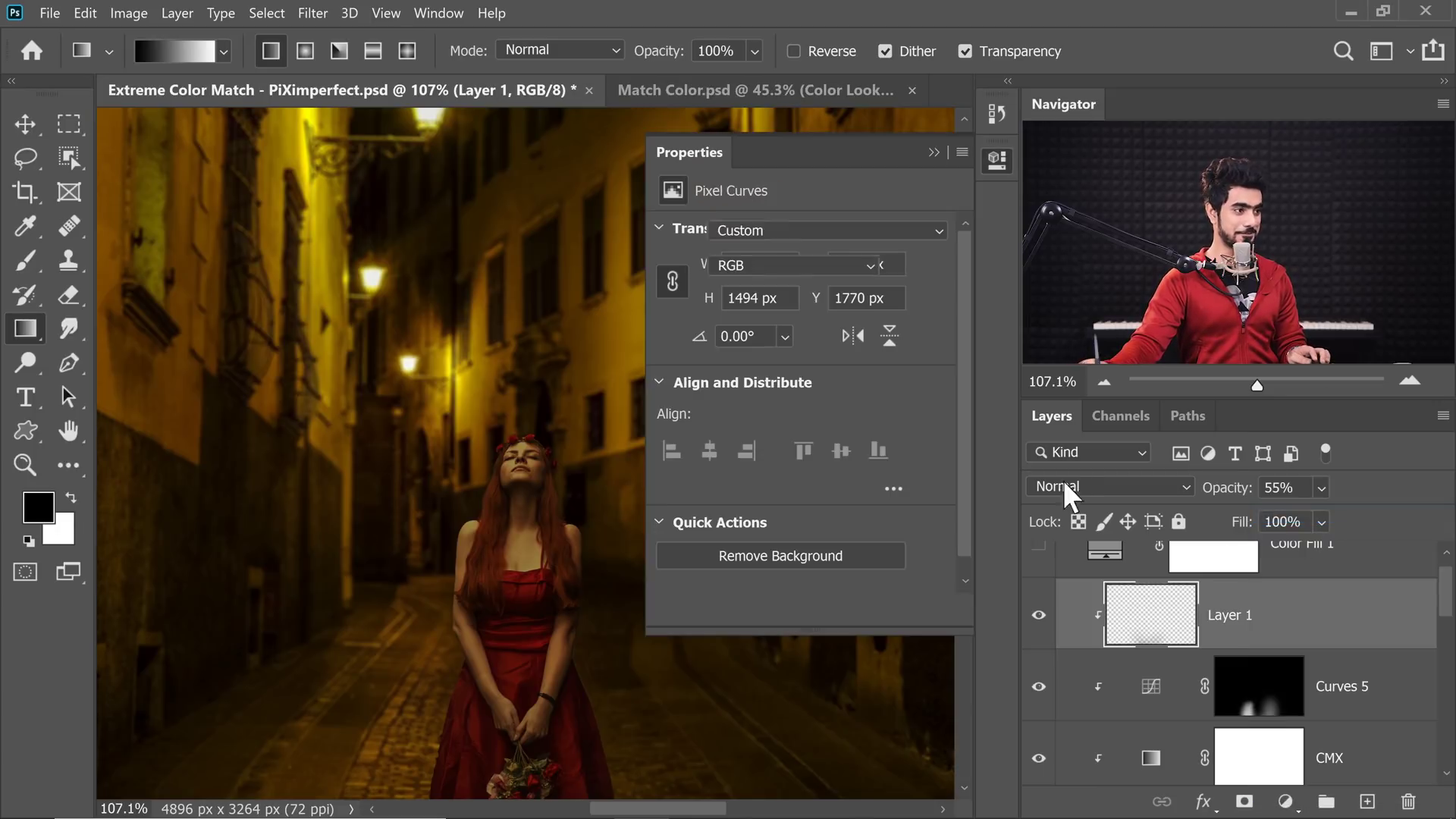
drag(935, 532, 874, 534)
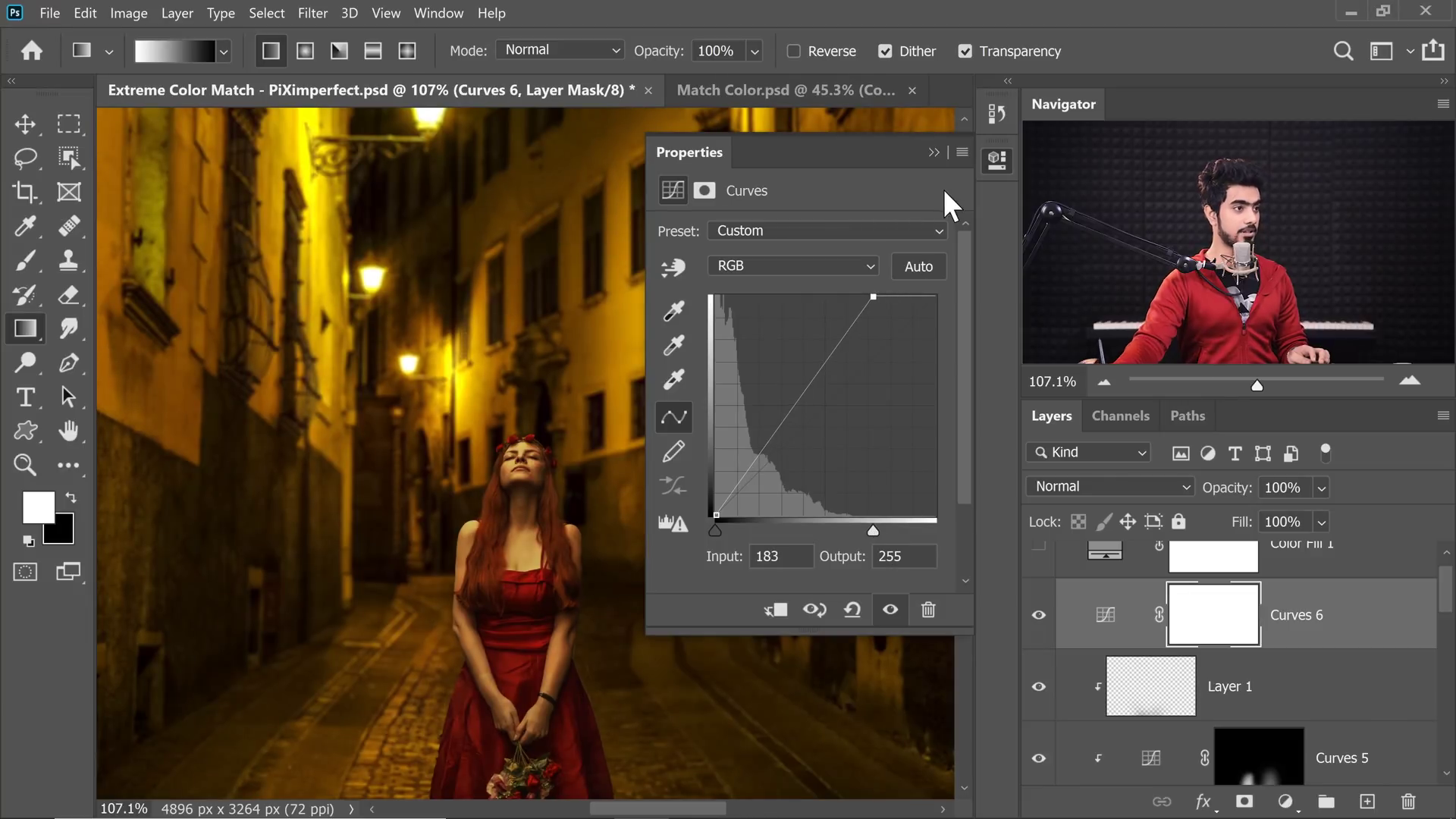
click(934, 152)
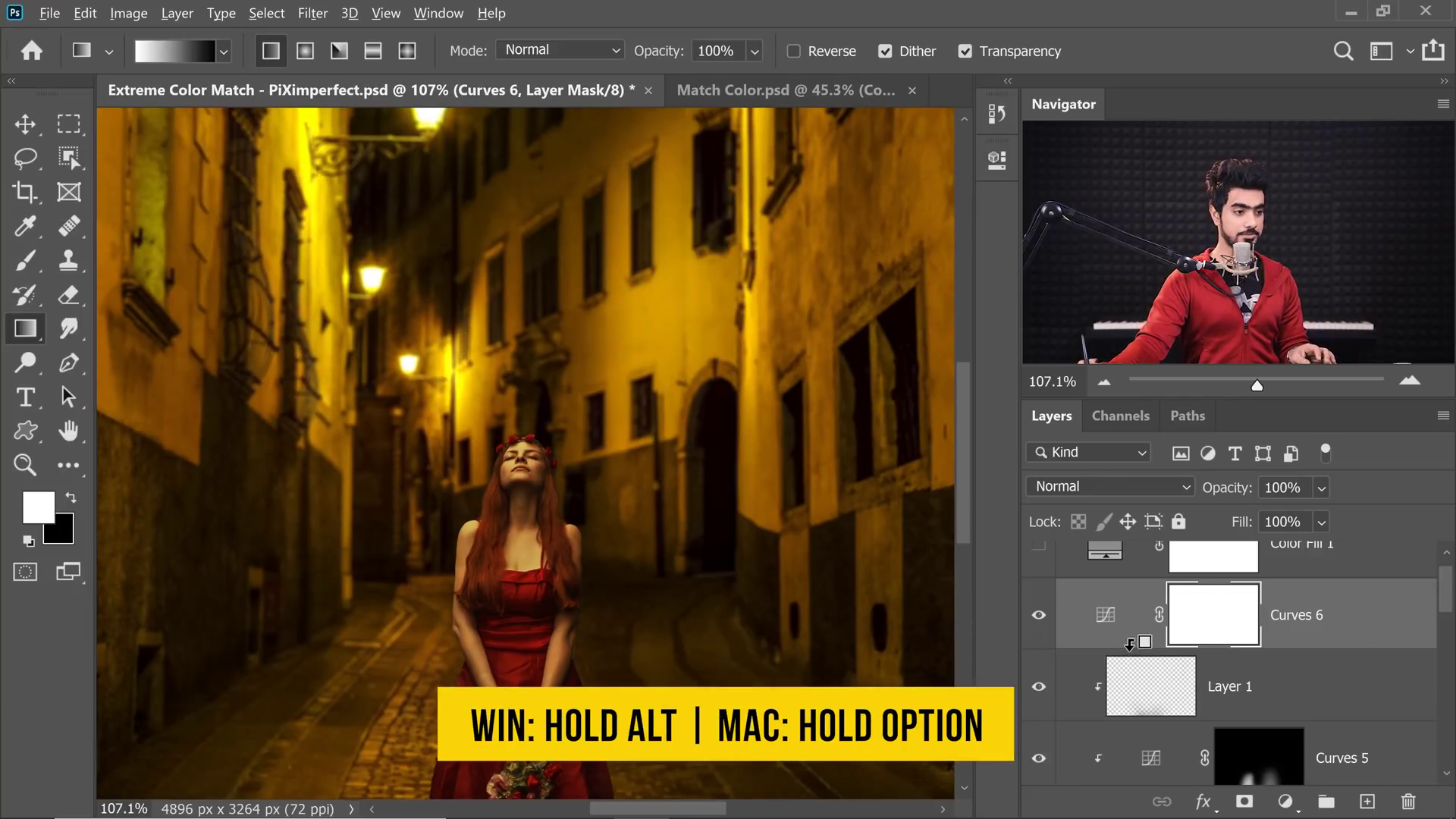
alt+click(1134, 654)
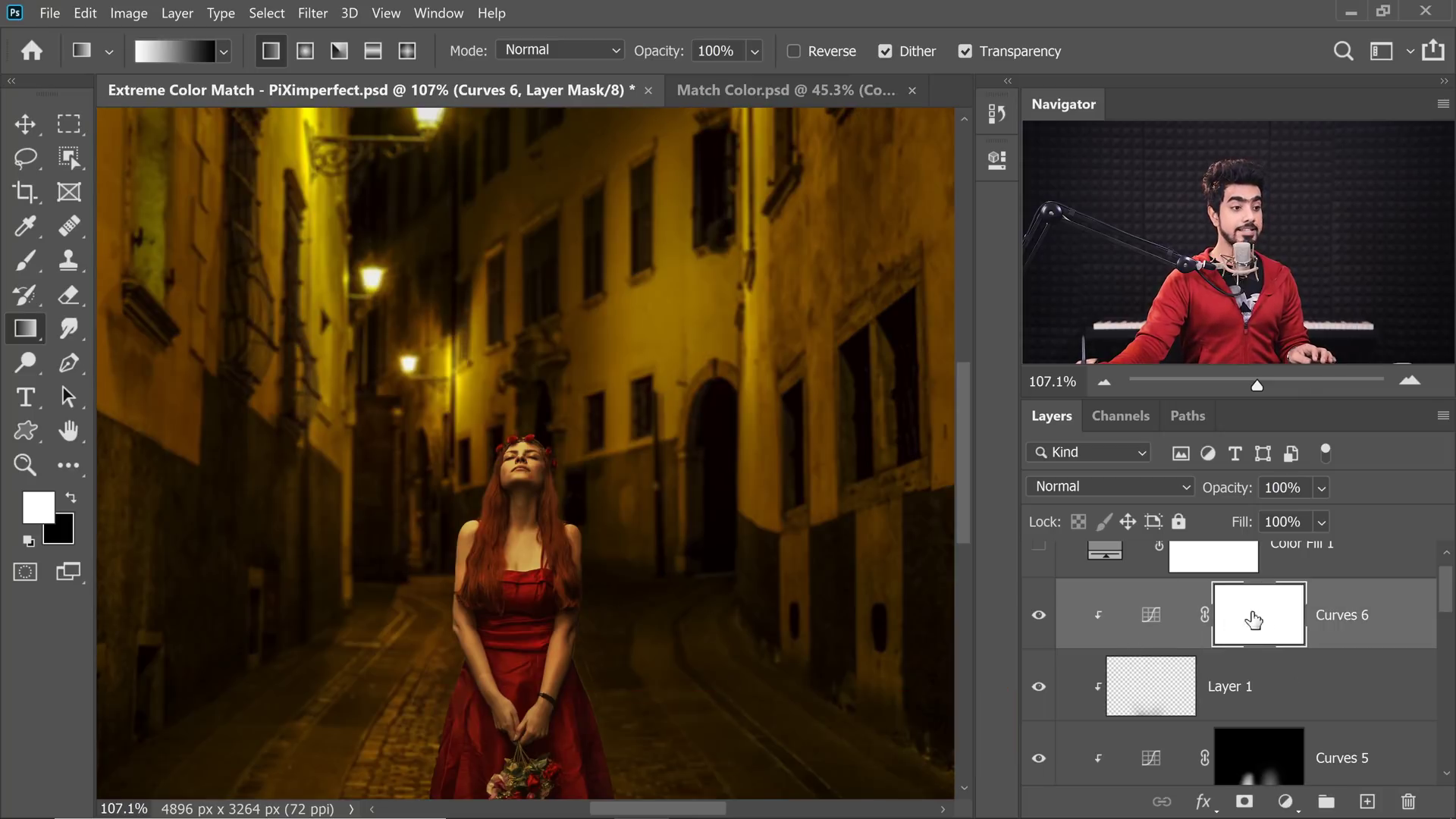
Draw a white-to-black gradient on the Curves 6 mask from the woman's face down to the dress hem.
scroll(540, 493, down, 3)
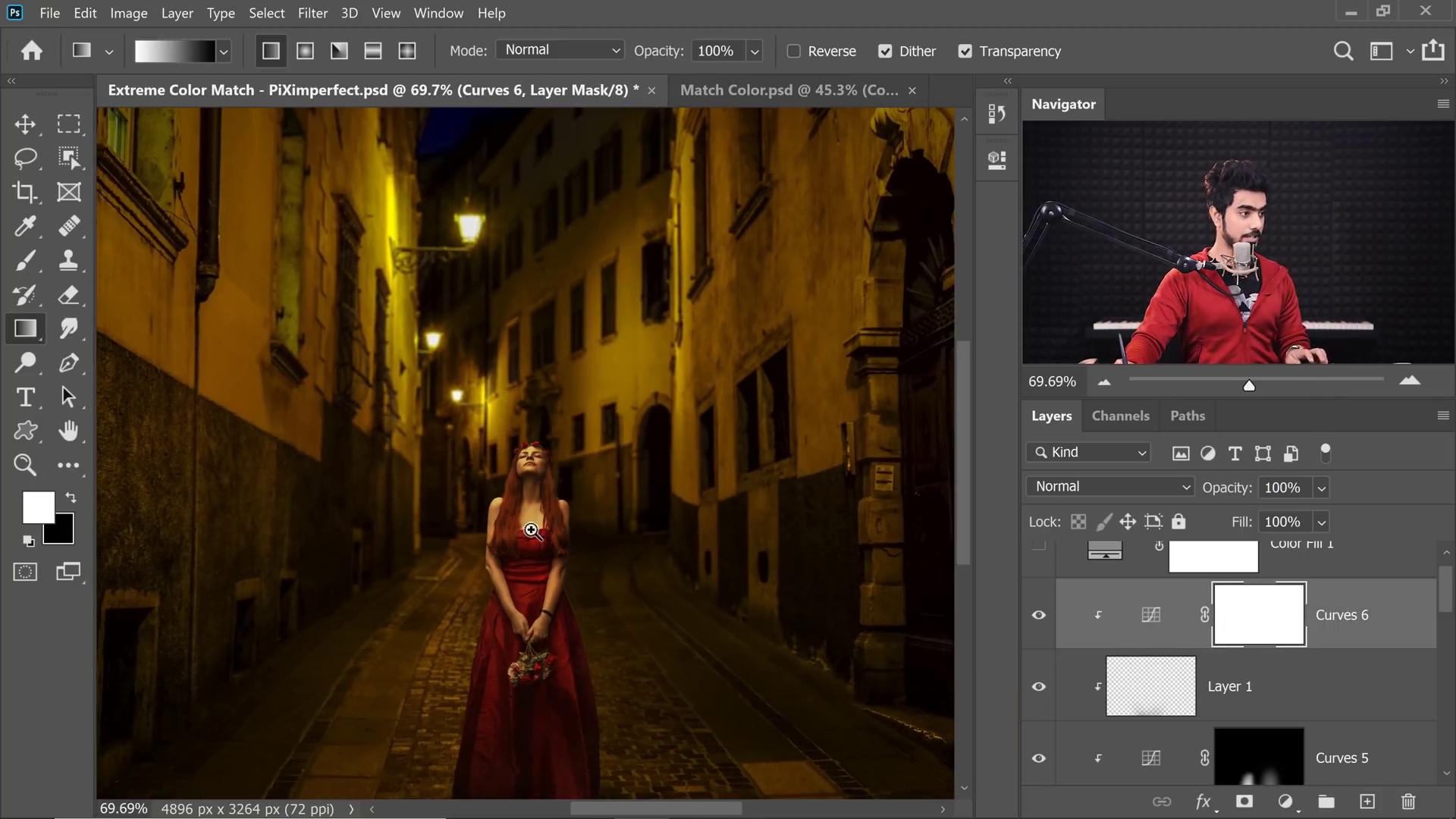
drag(536, 687, 536, 689)
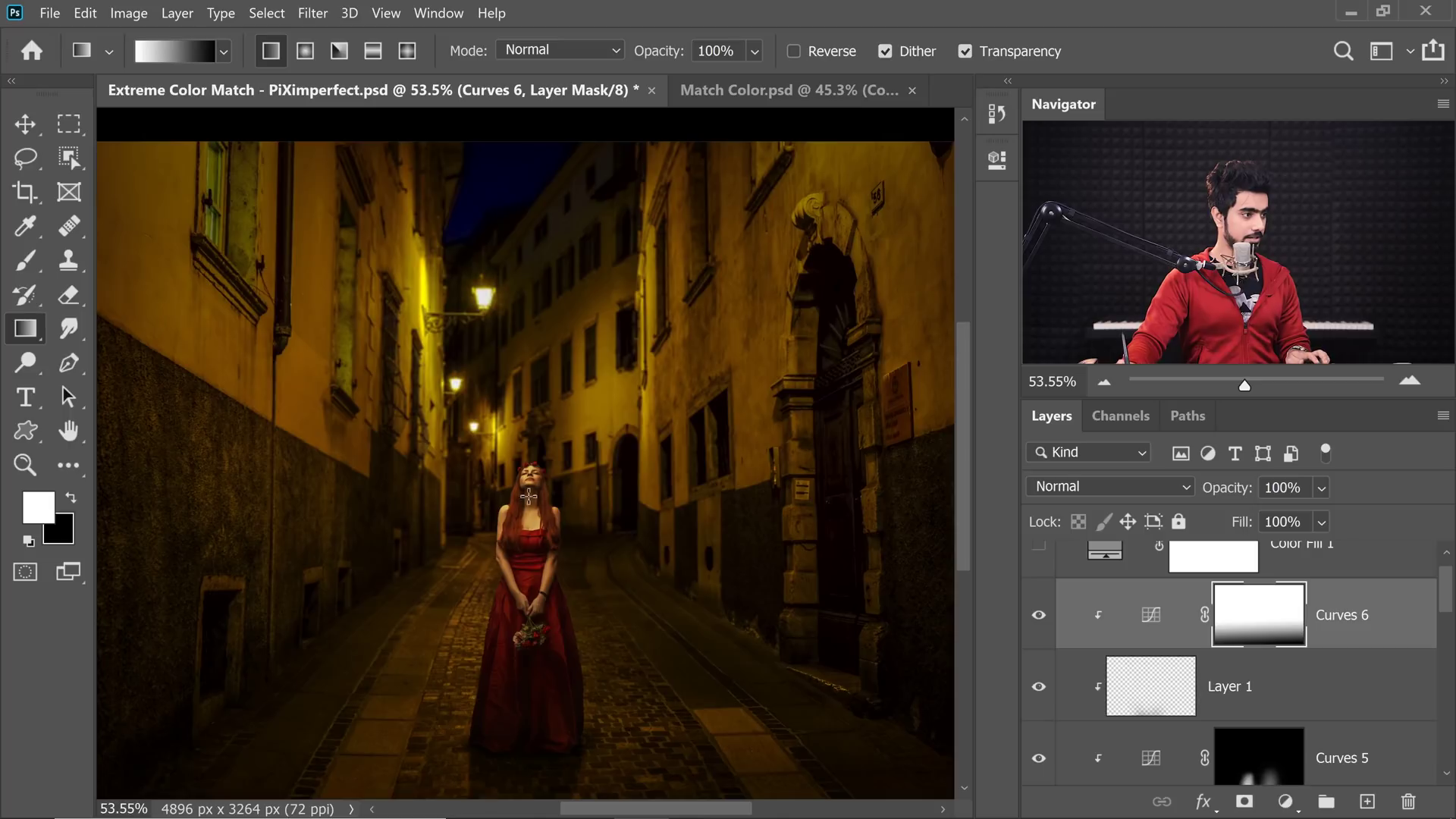
drag(533, 492, 543, 663)
drag(540, 751, 540, 750)
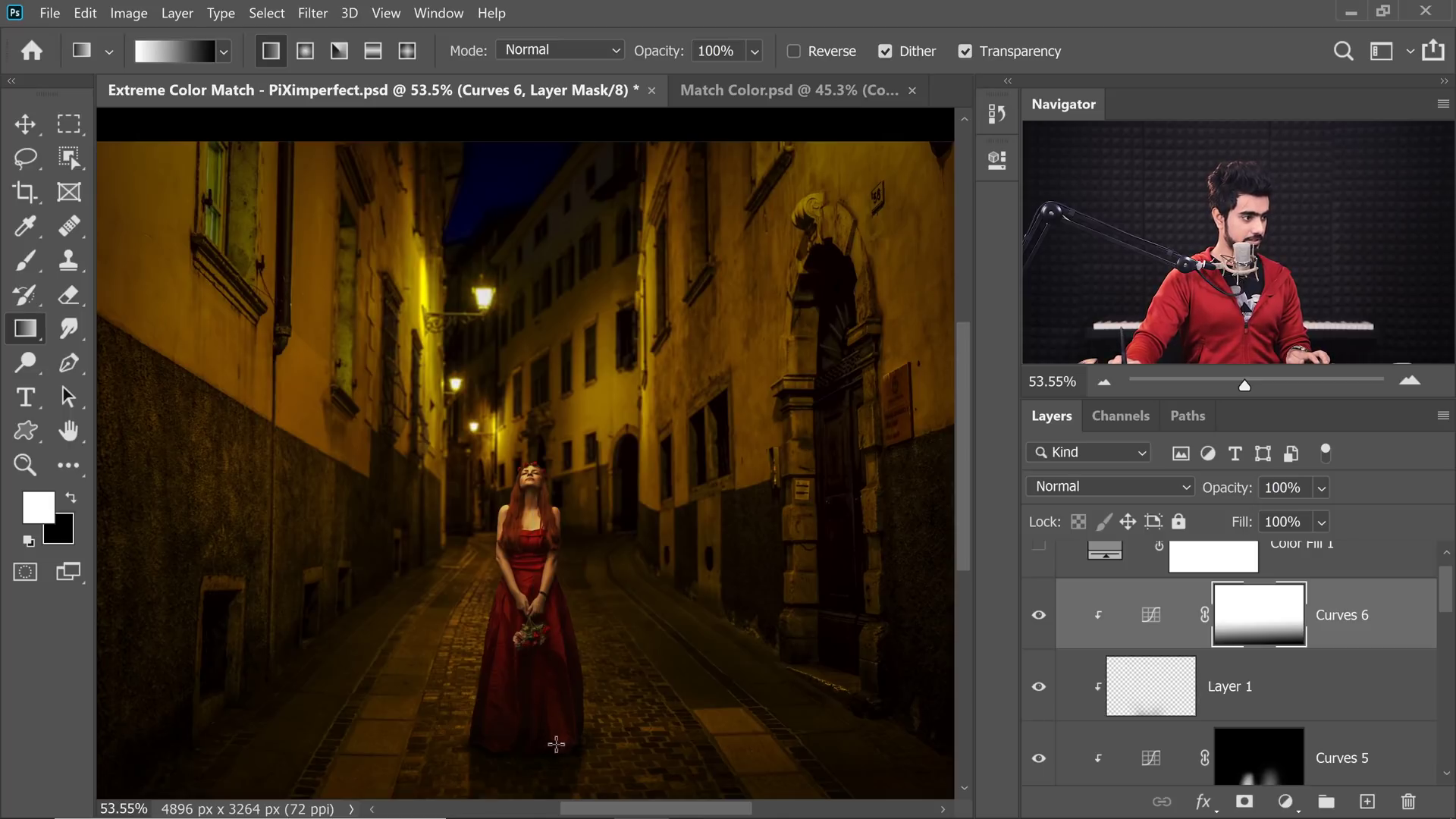
scroll(611, 478, down, 3)
scroll(551, 390, up, 1)
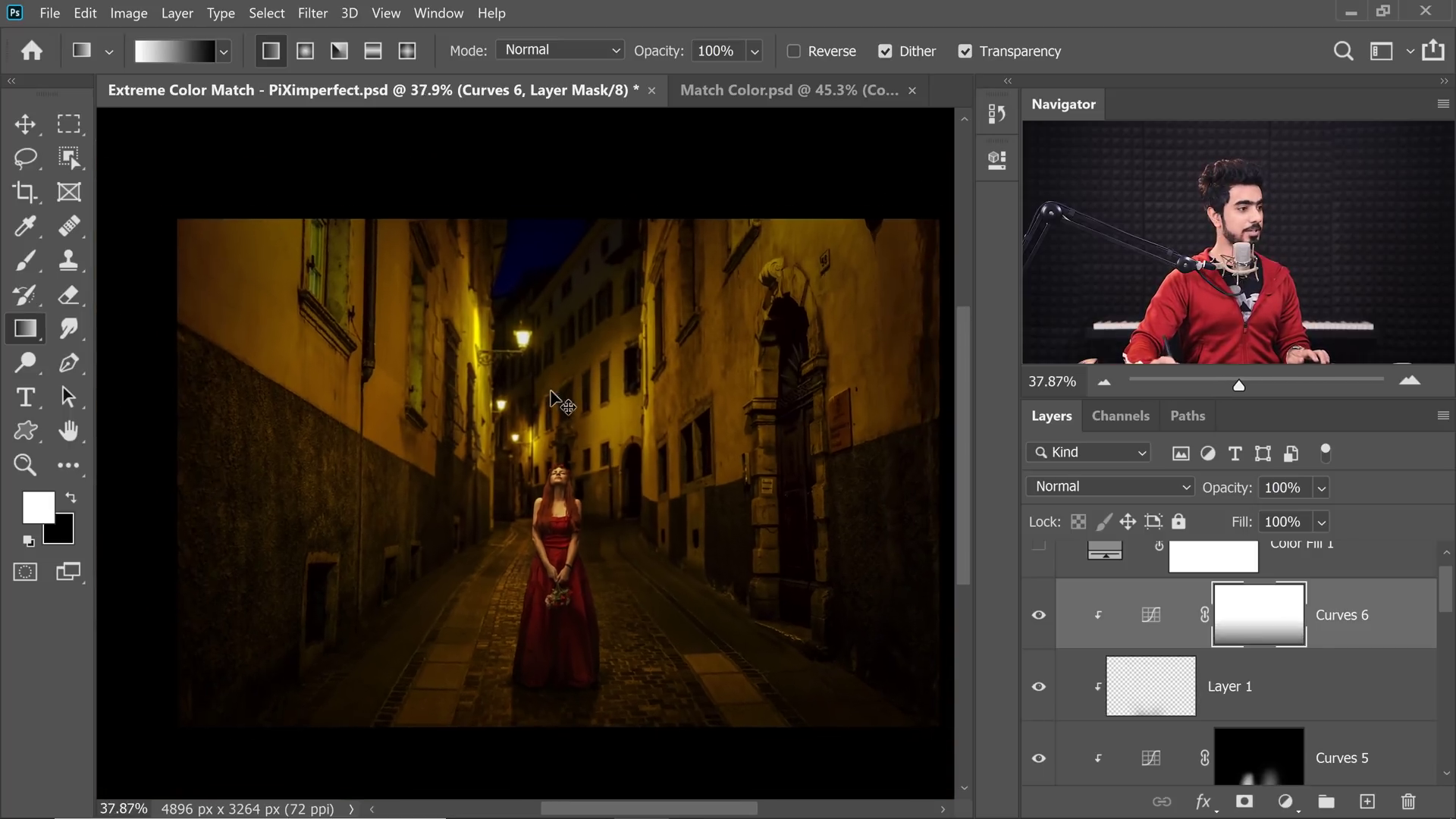
Set the opacity of the Curves 6 layer to 45%.
drag(1217, 489, 1018, 512)
text(45)
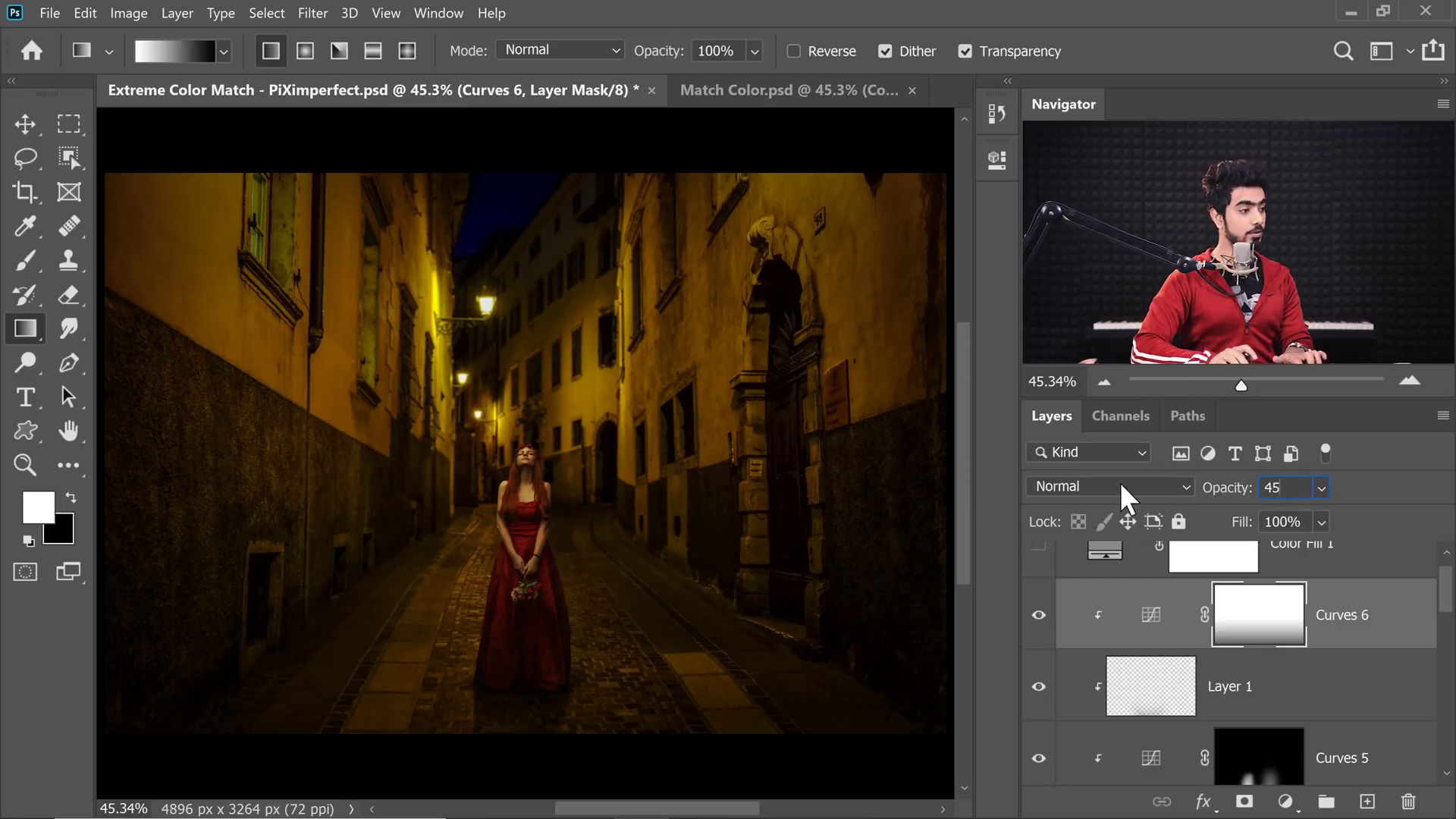
key(Return)
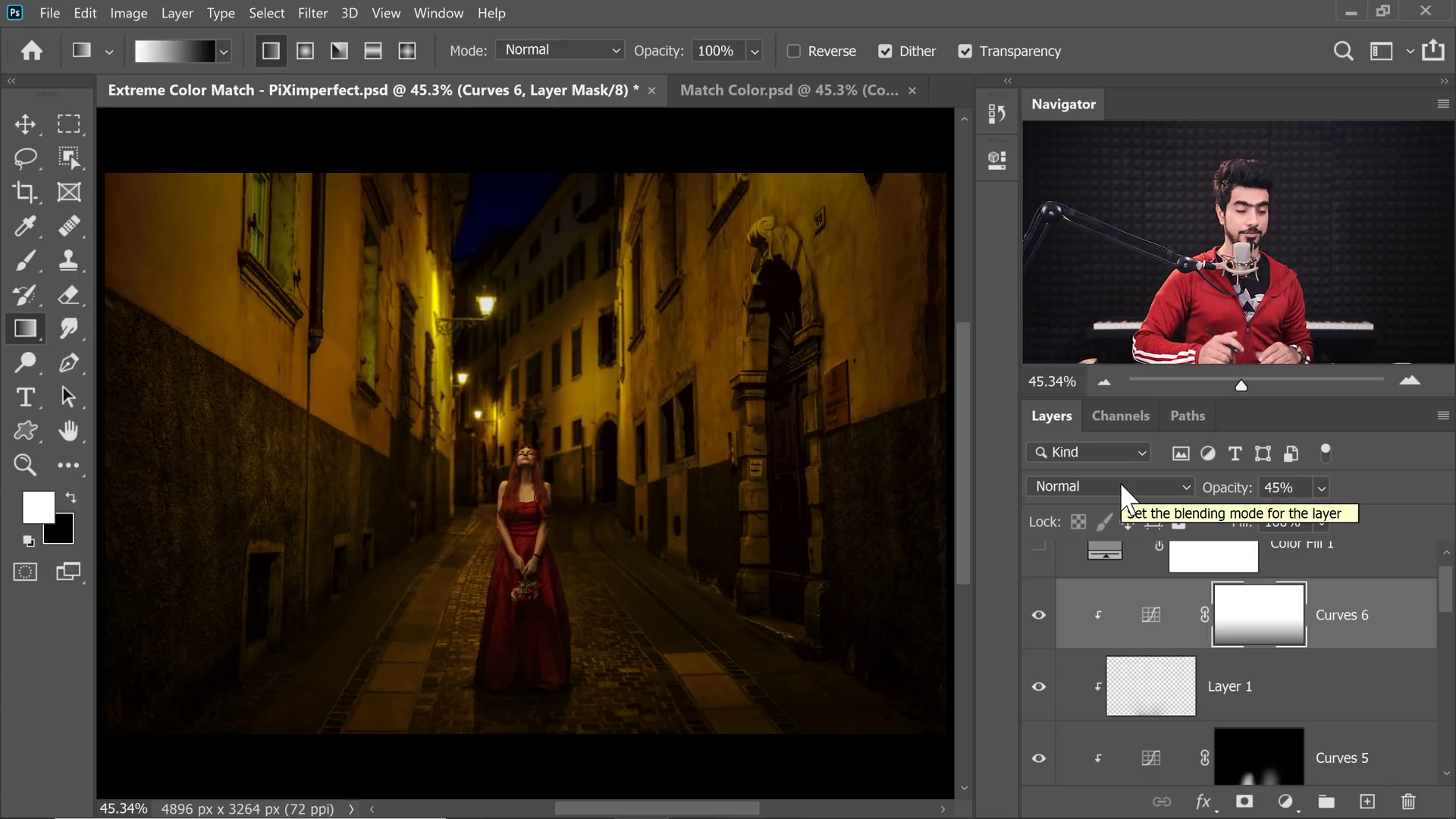
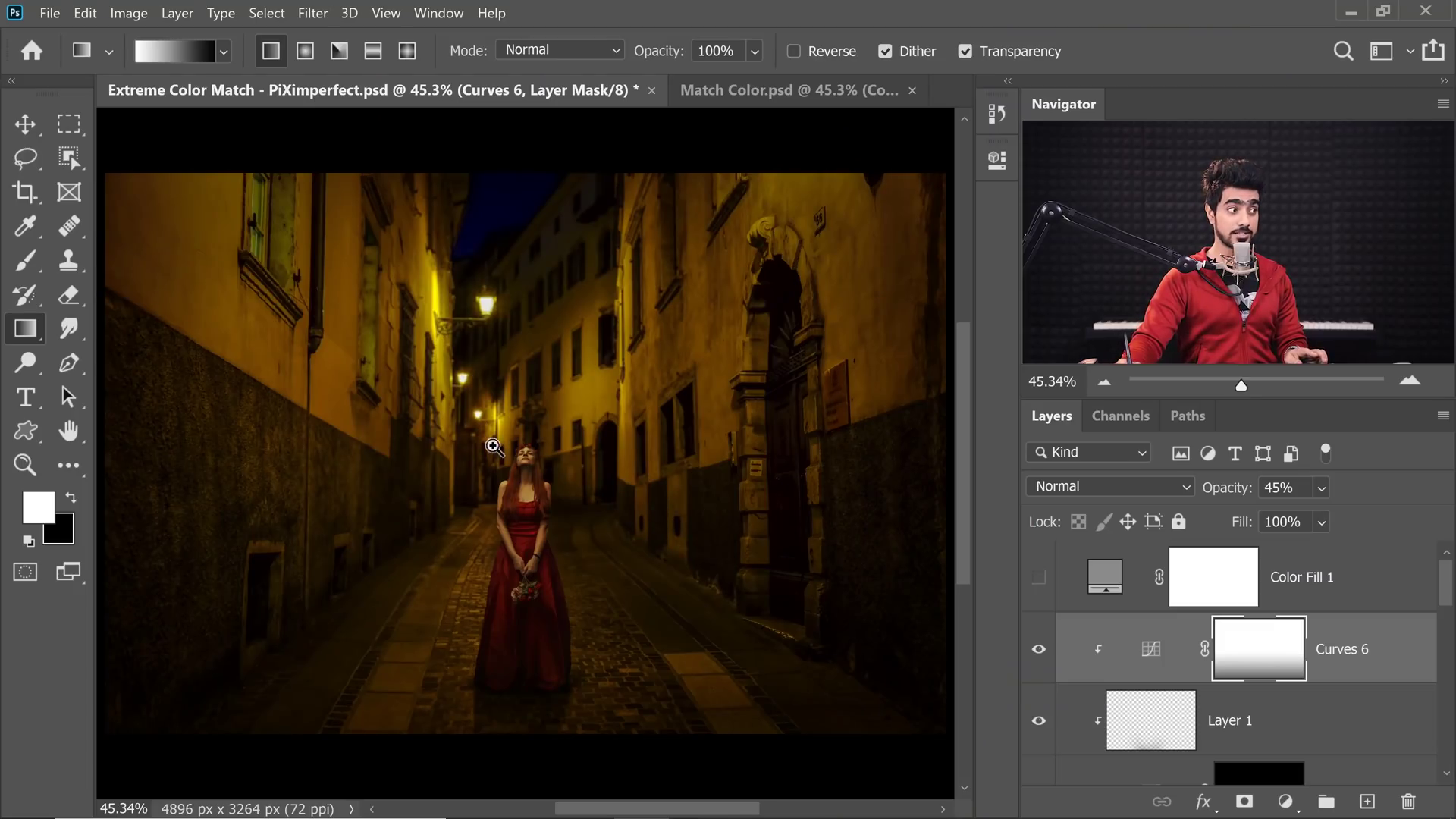
Create a new layer above Curves 6 in Overlay mode, filled with the Overlay-neutral 50% gray.
drag(495, 448, 530, 549)
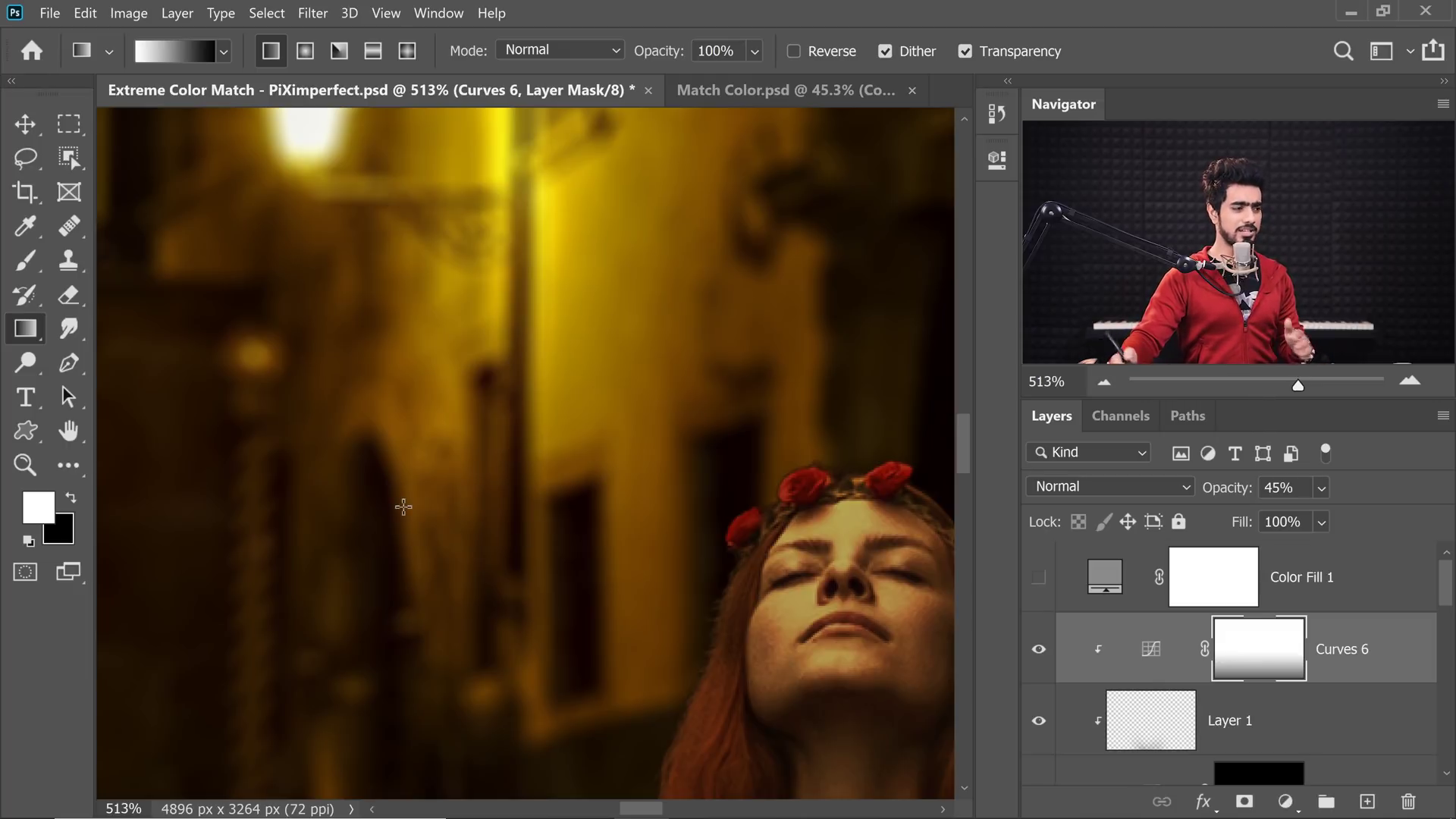
drag(741, 570, 698, 590)
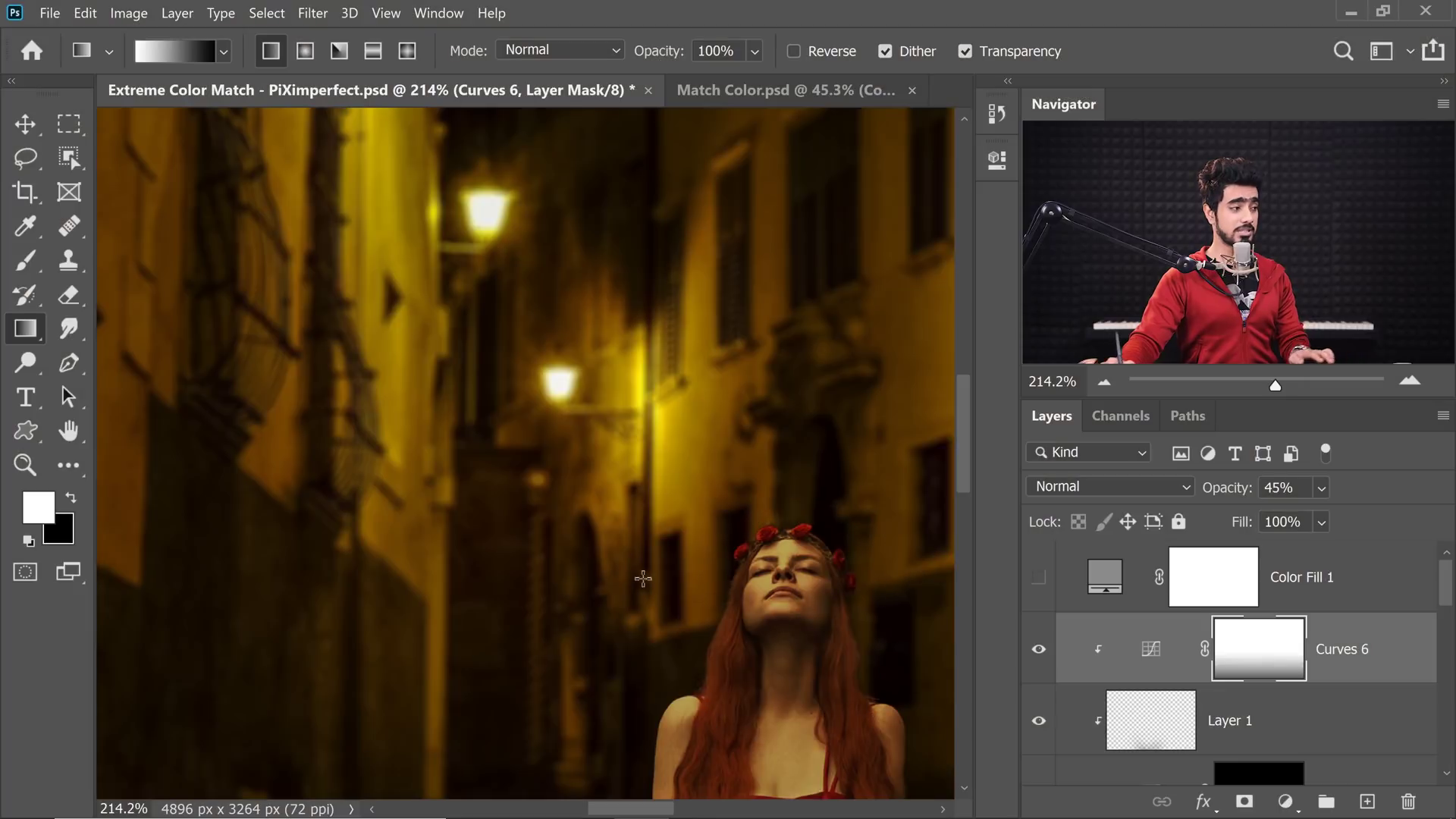
drag(341, 476, 314, 483)
drag(234, 520, 582, 539)
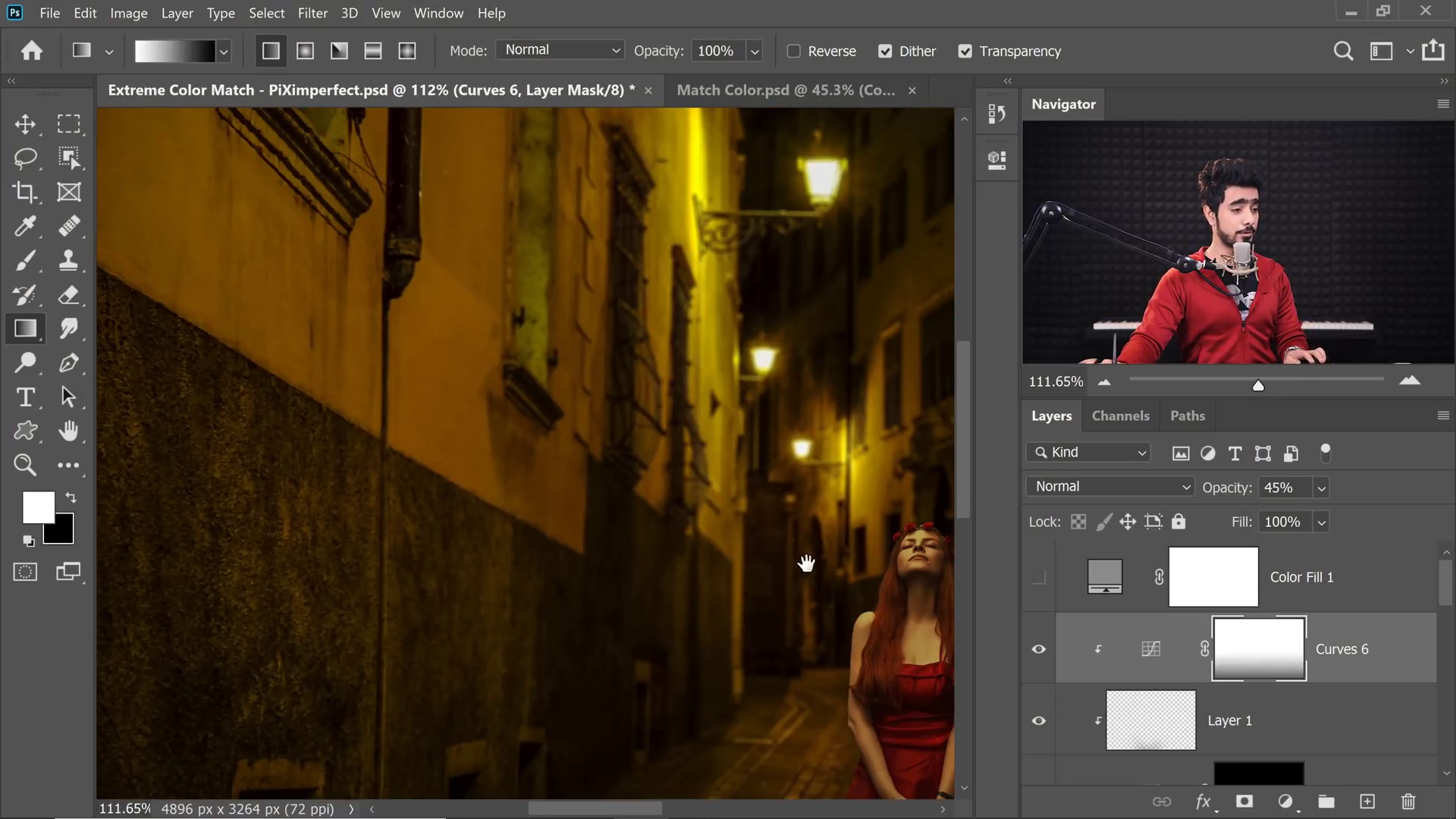
drag(806, 562, 493, 493)
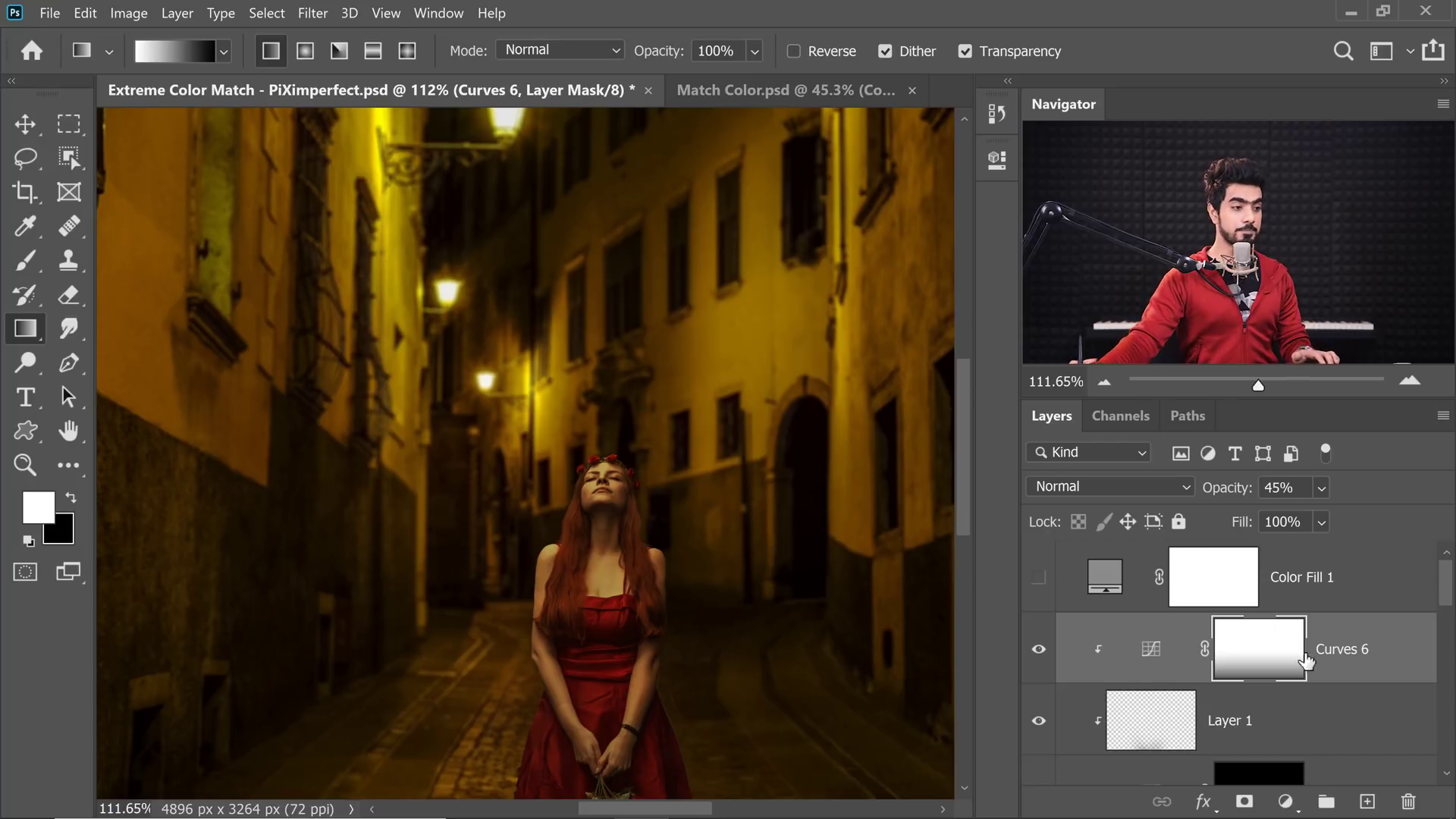
key(ctrl+shift+n)
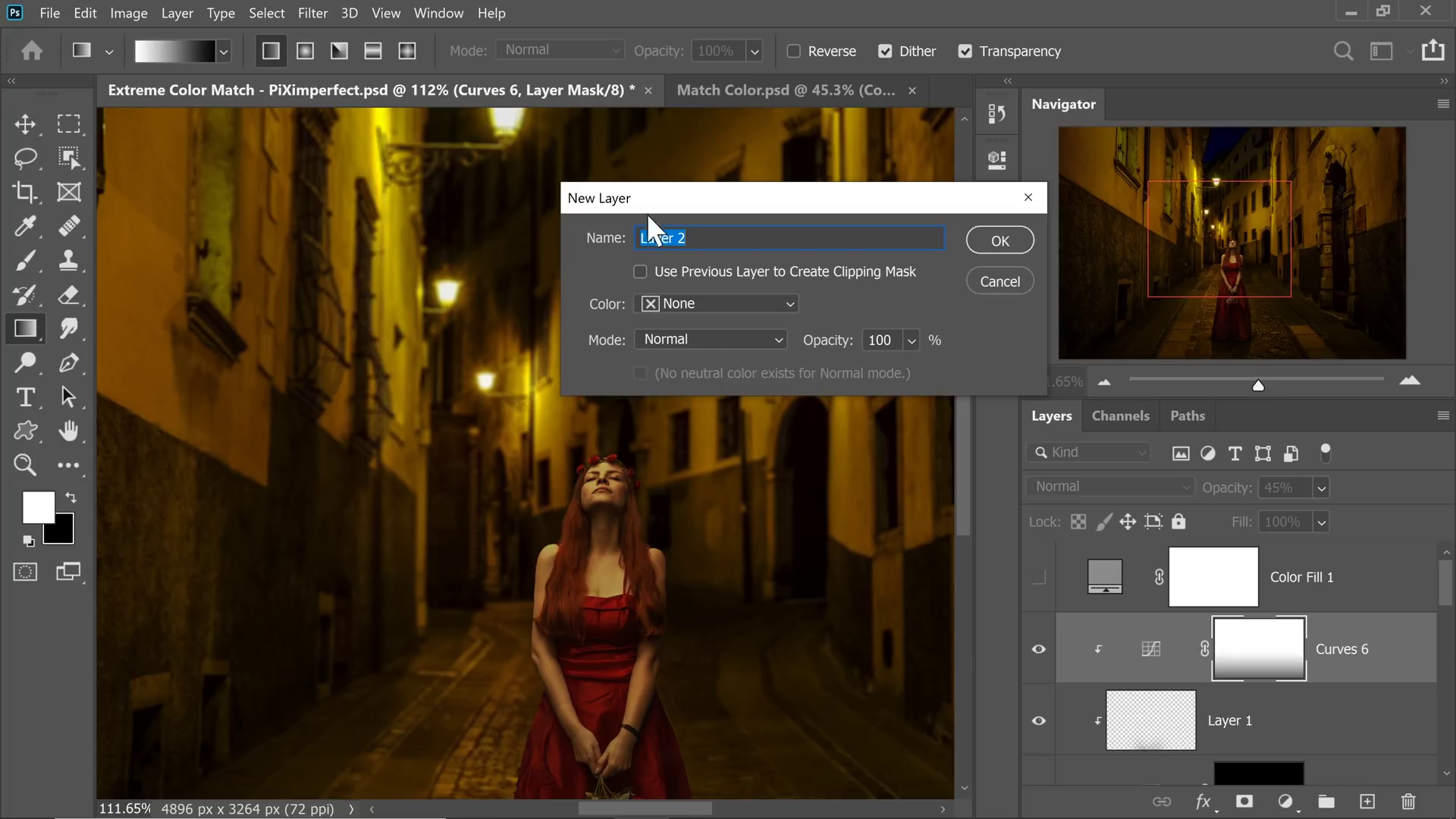
click(705, 339)
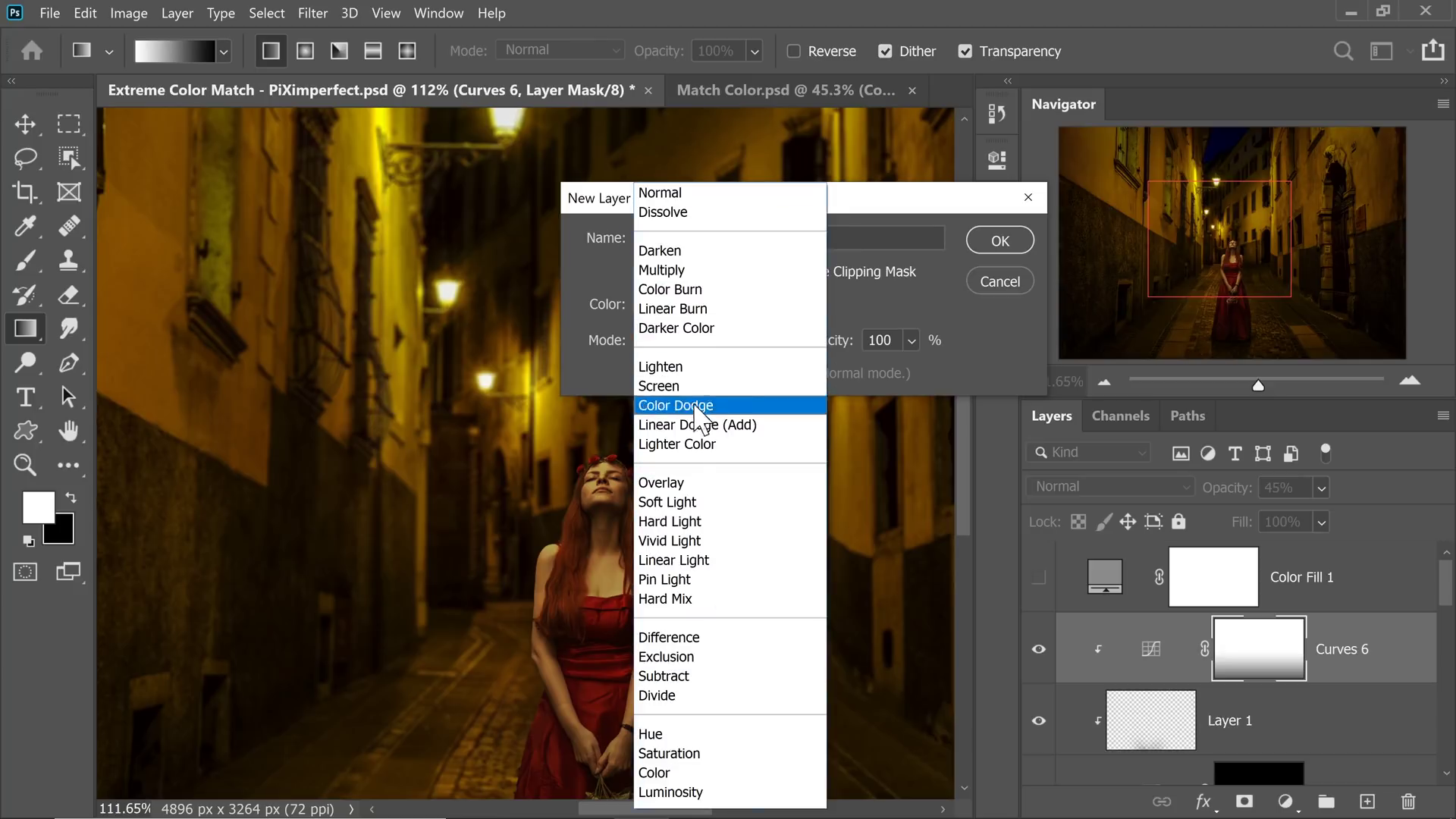
click(679, 479)
click(641, 374)
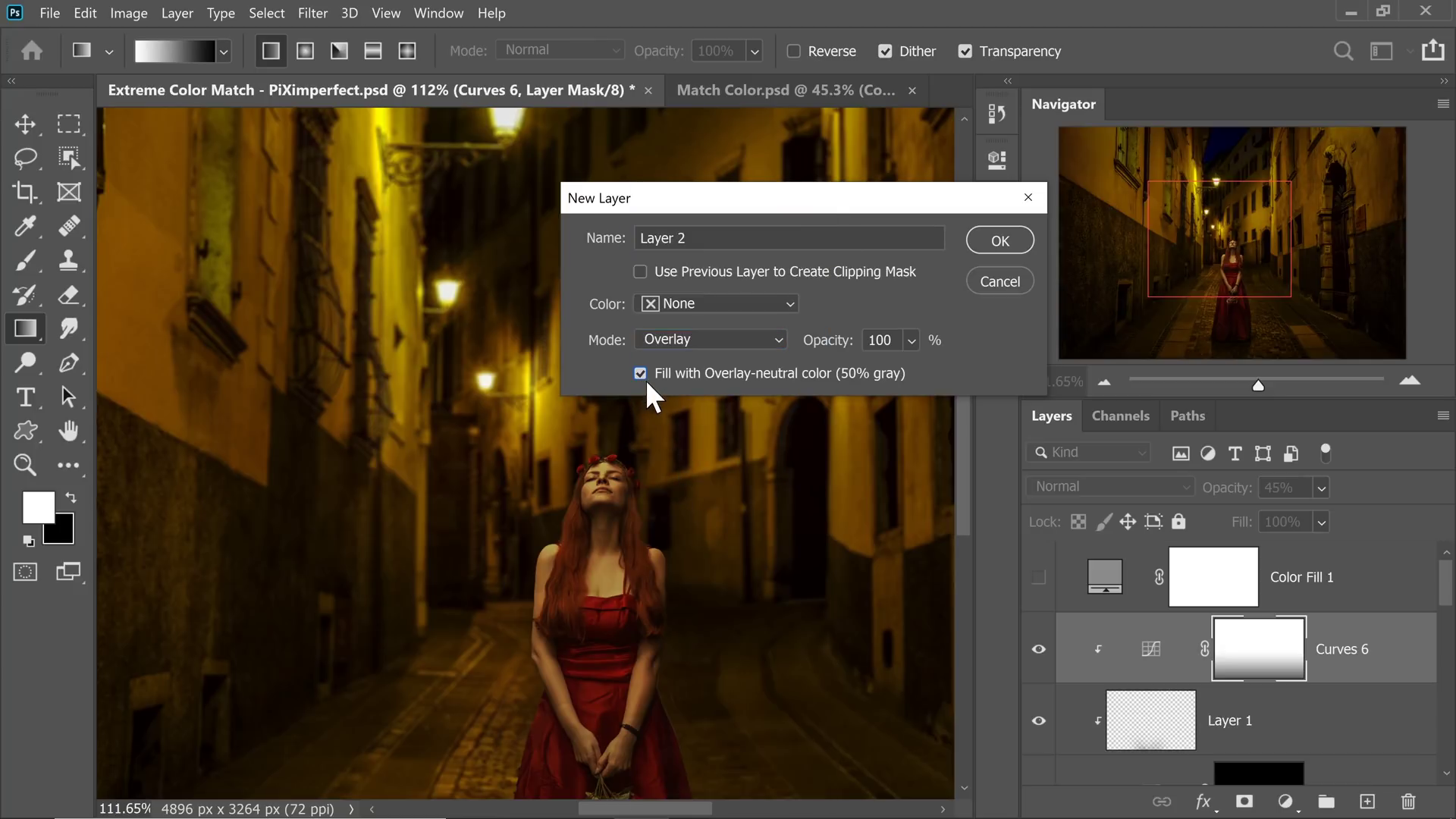
click(998, 244)
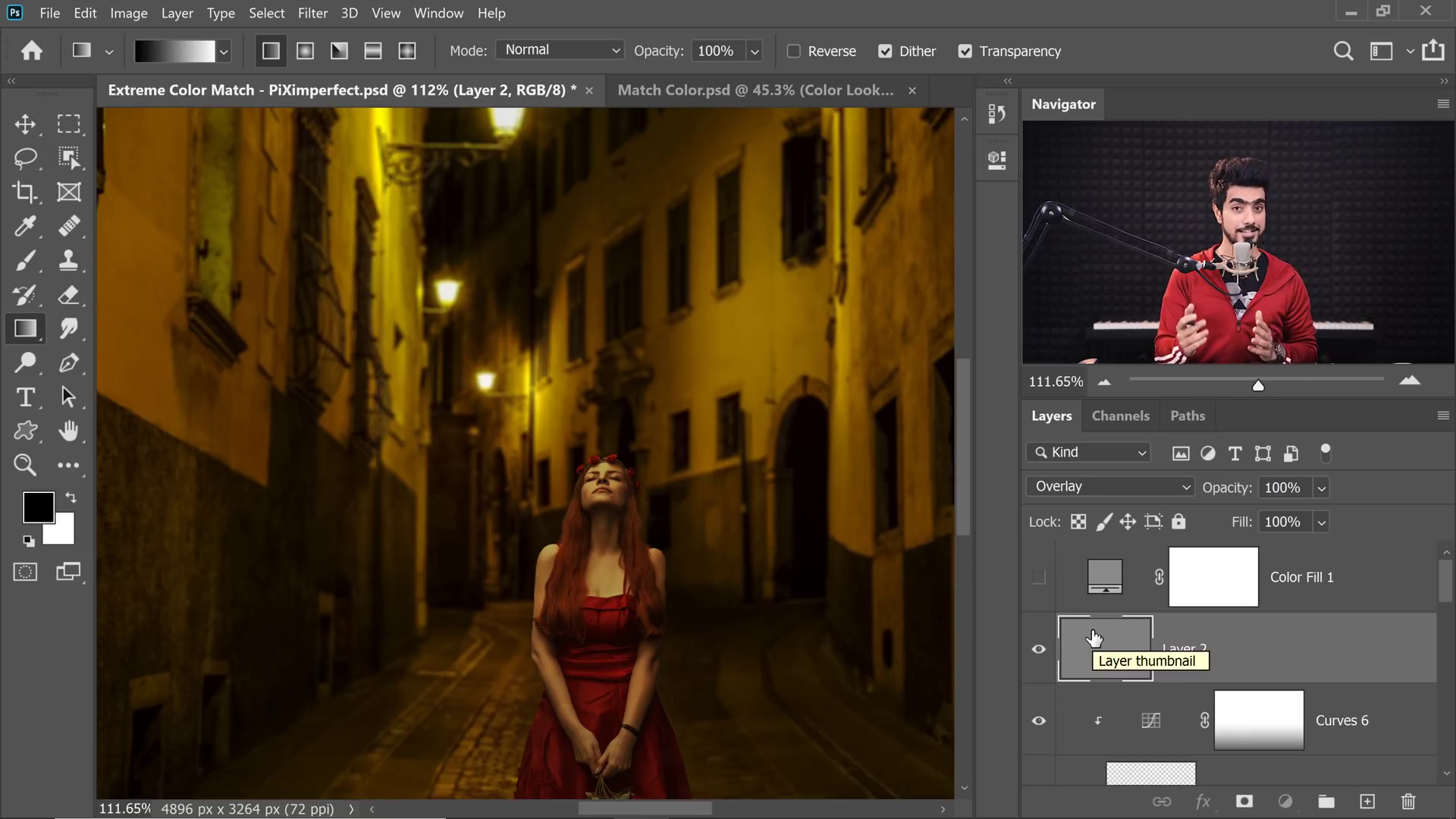
Convert the gray Overlay layer for smart filters and rename it Grain.
click(313, 14)
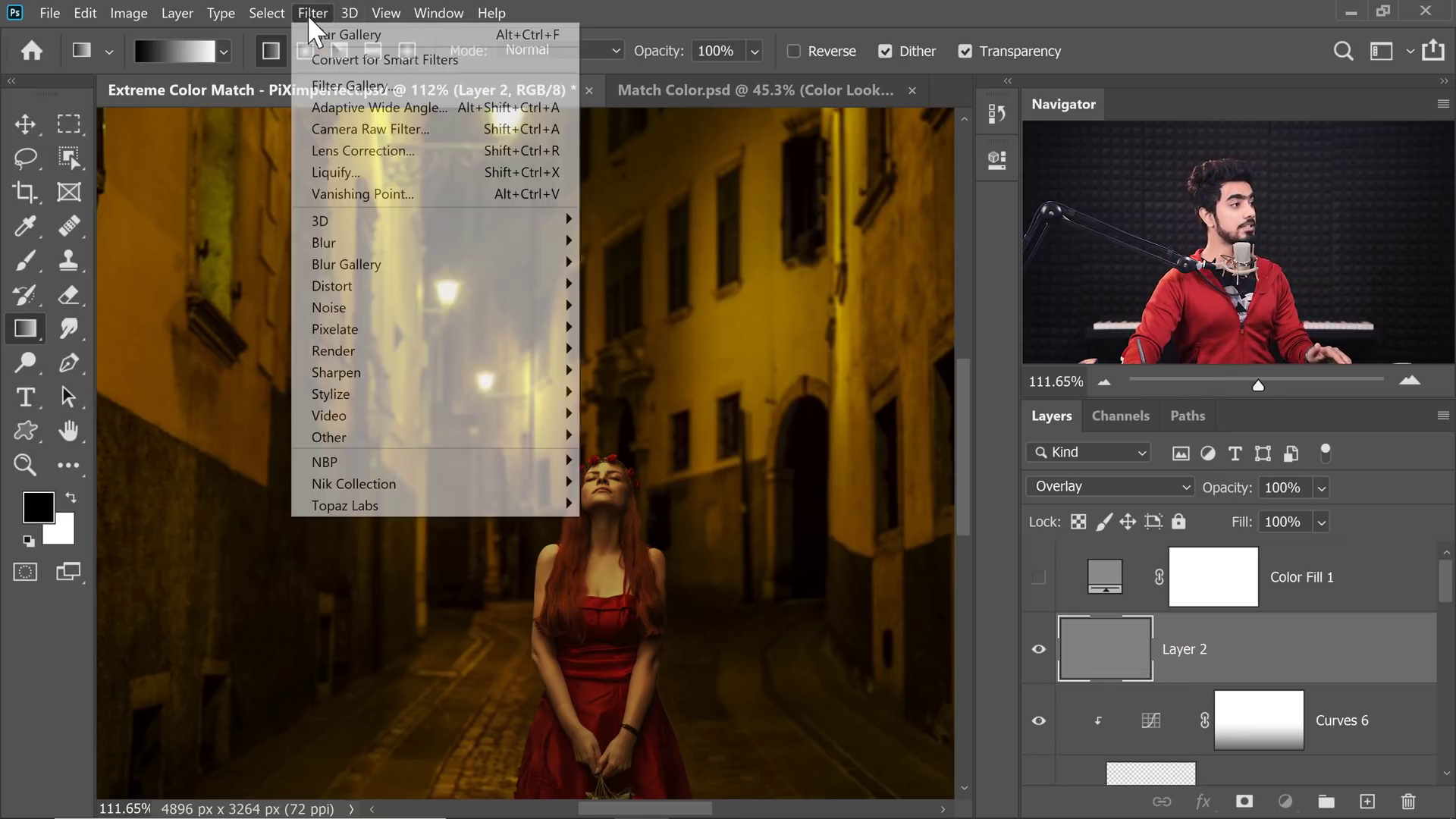
click(341, 60)
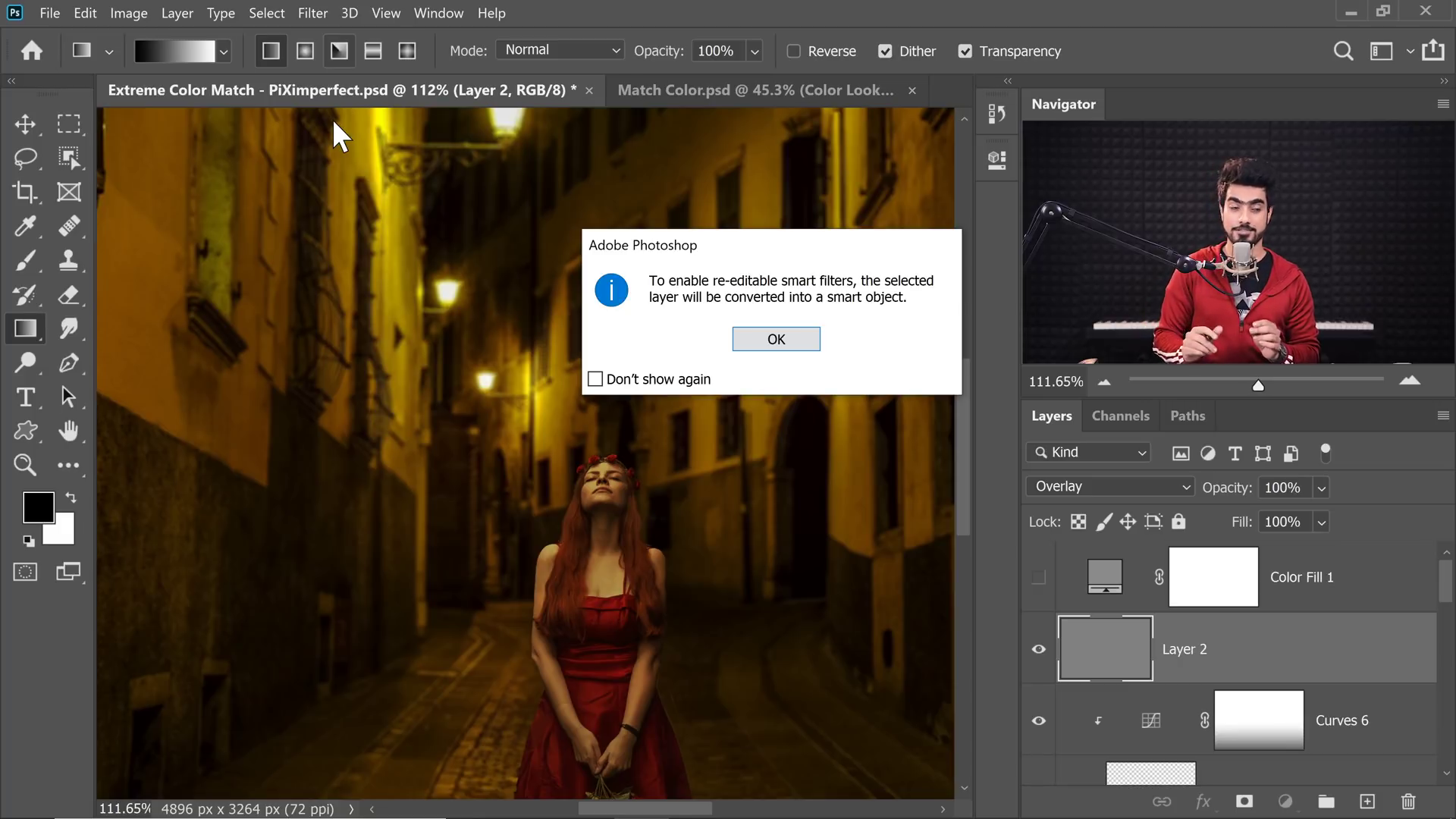
click(792, 347)
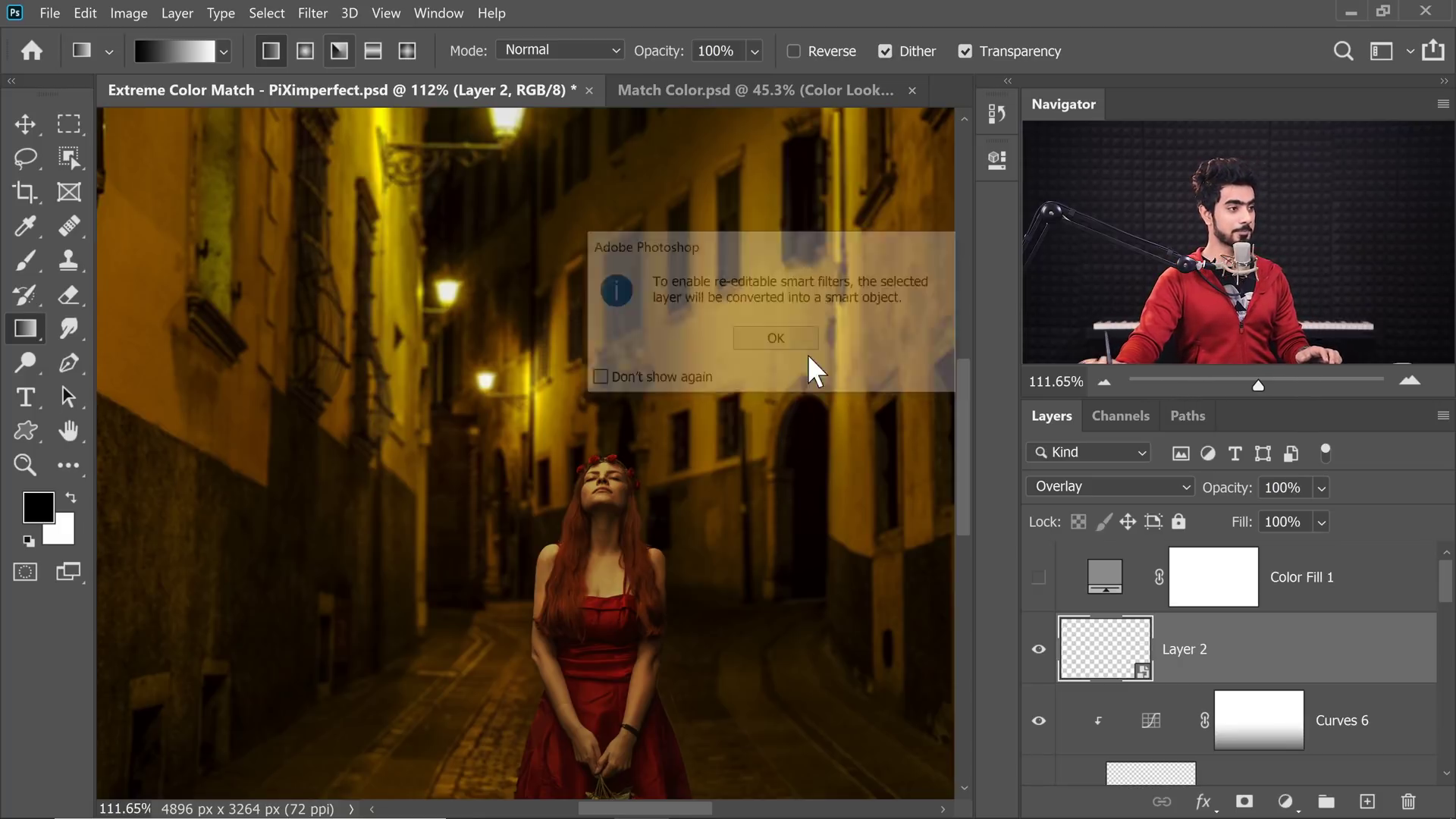
double_click(1192, 653)
text(Grain)
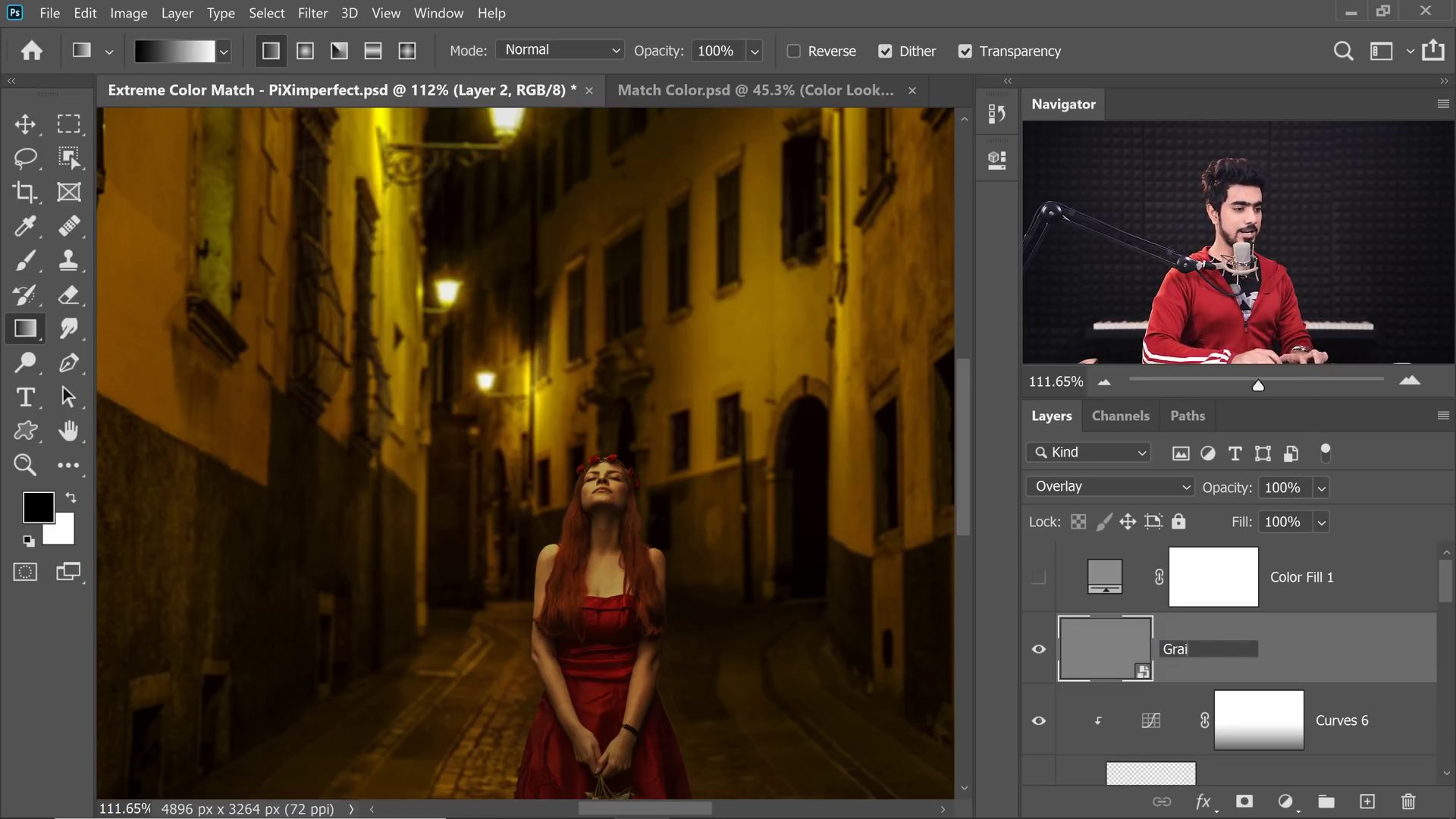
key(Return)
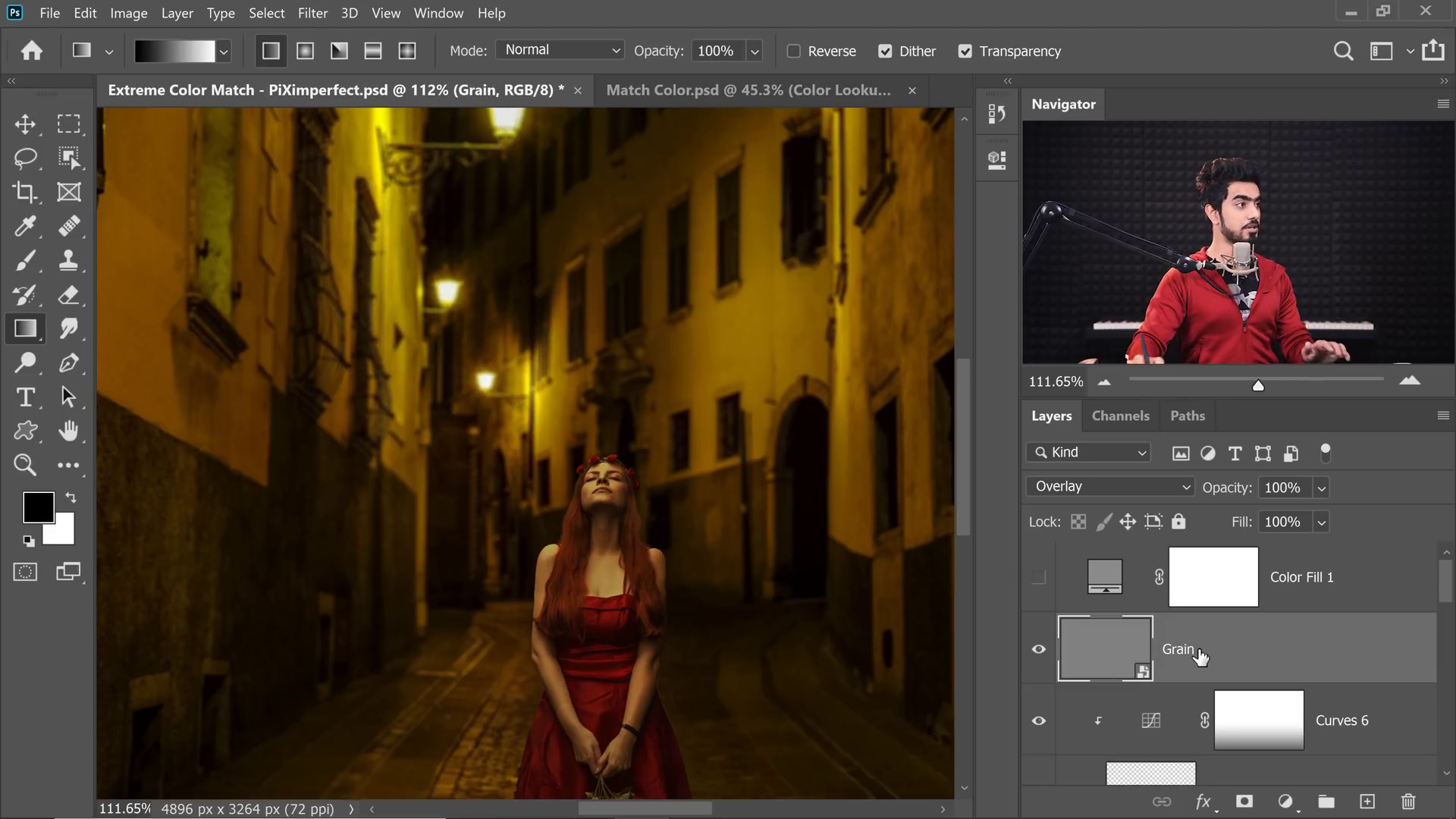
Apply Add Noise to the Grain layer with an amount of 25%, Uniform distribution and Monochromatic enabled.
click(314, 13)
mouse_move(448, 308)
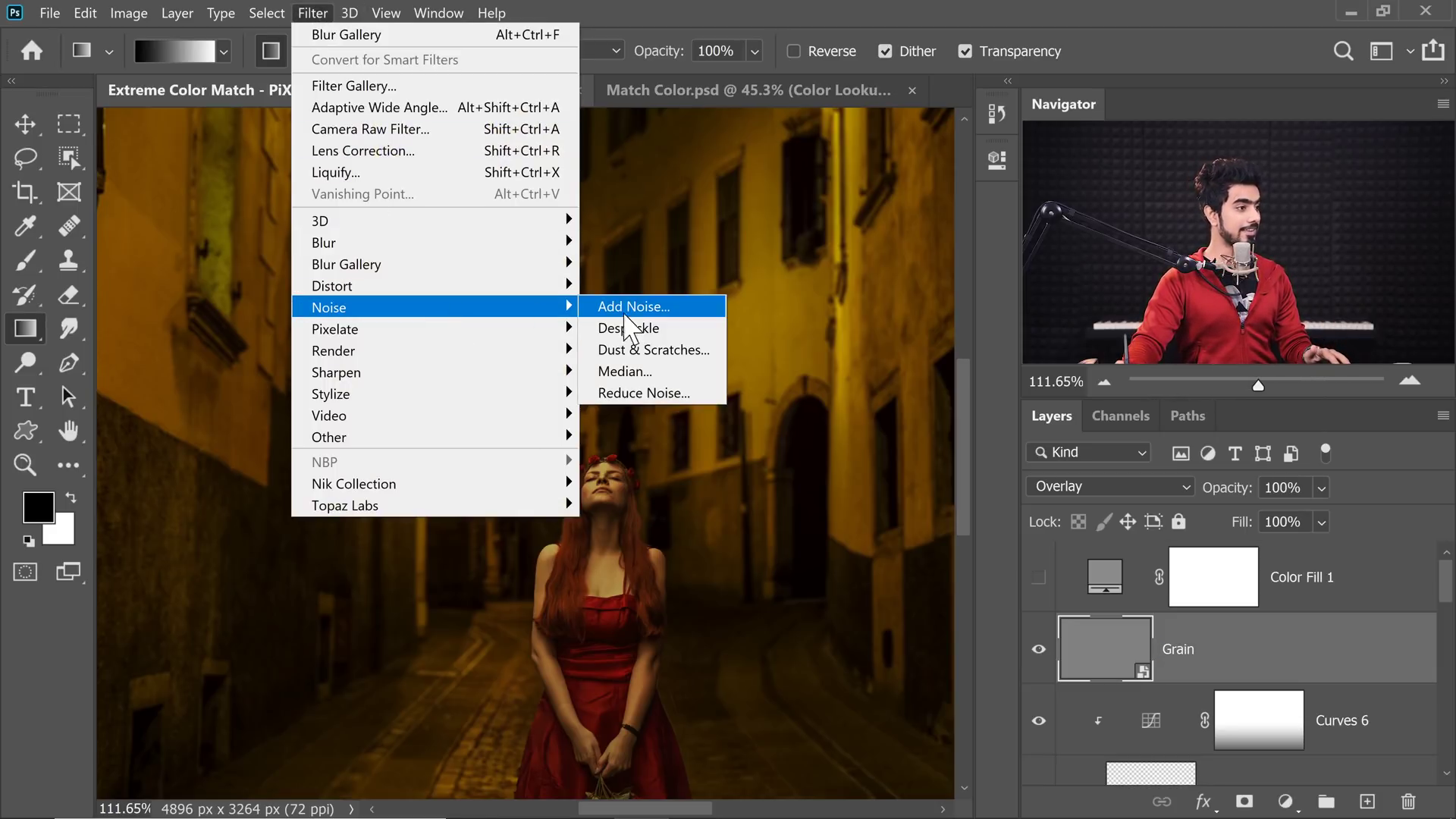
click(633, 307)
alt+scroll(540, 476, up, 5)
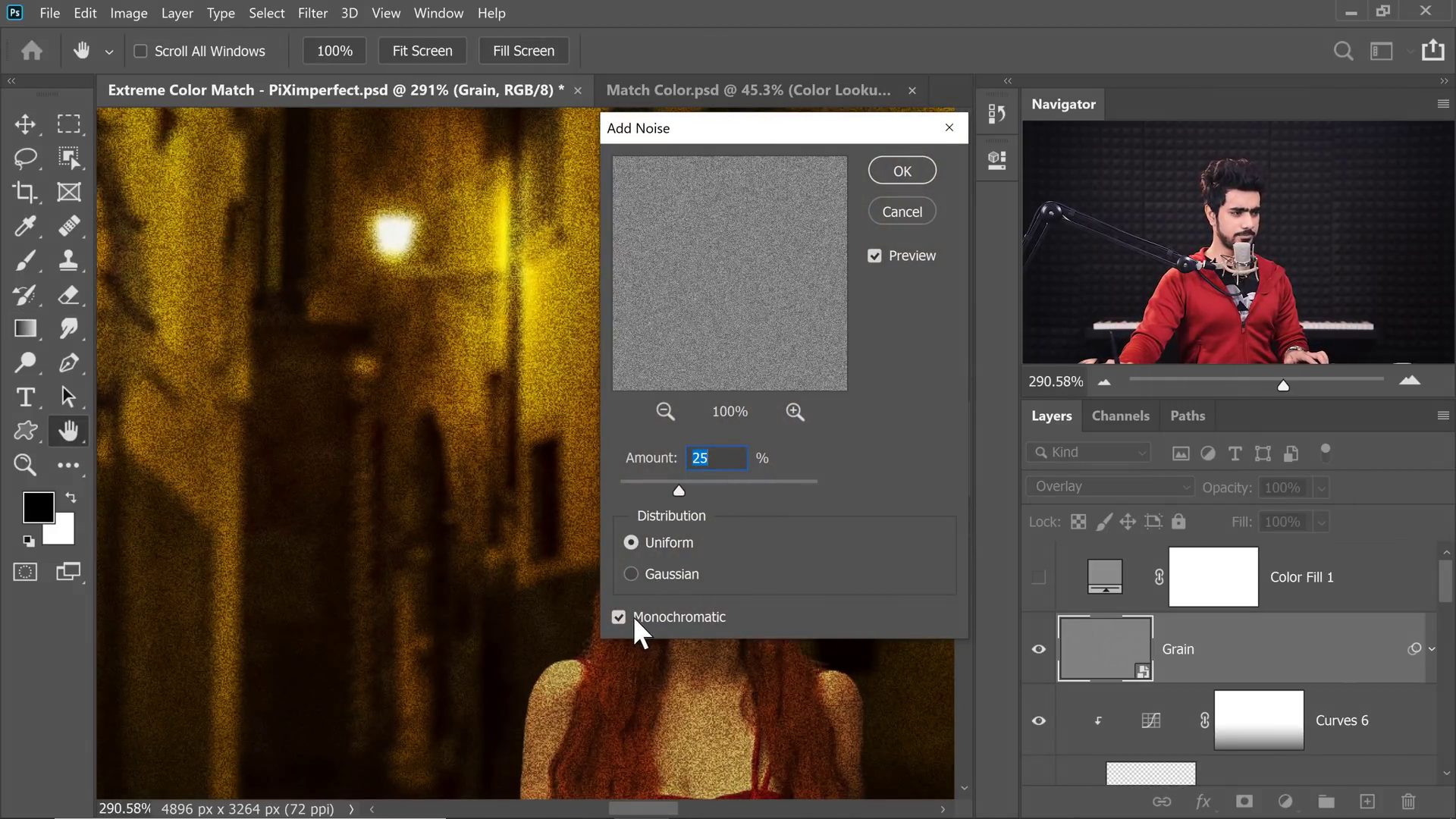
click(899, 175)
key(g)
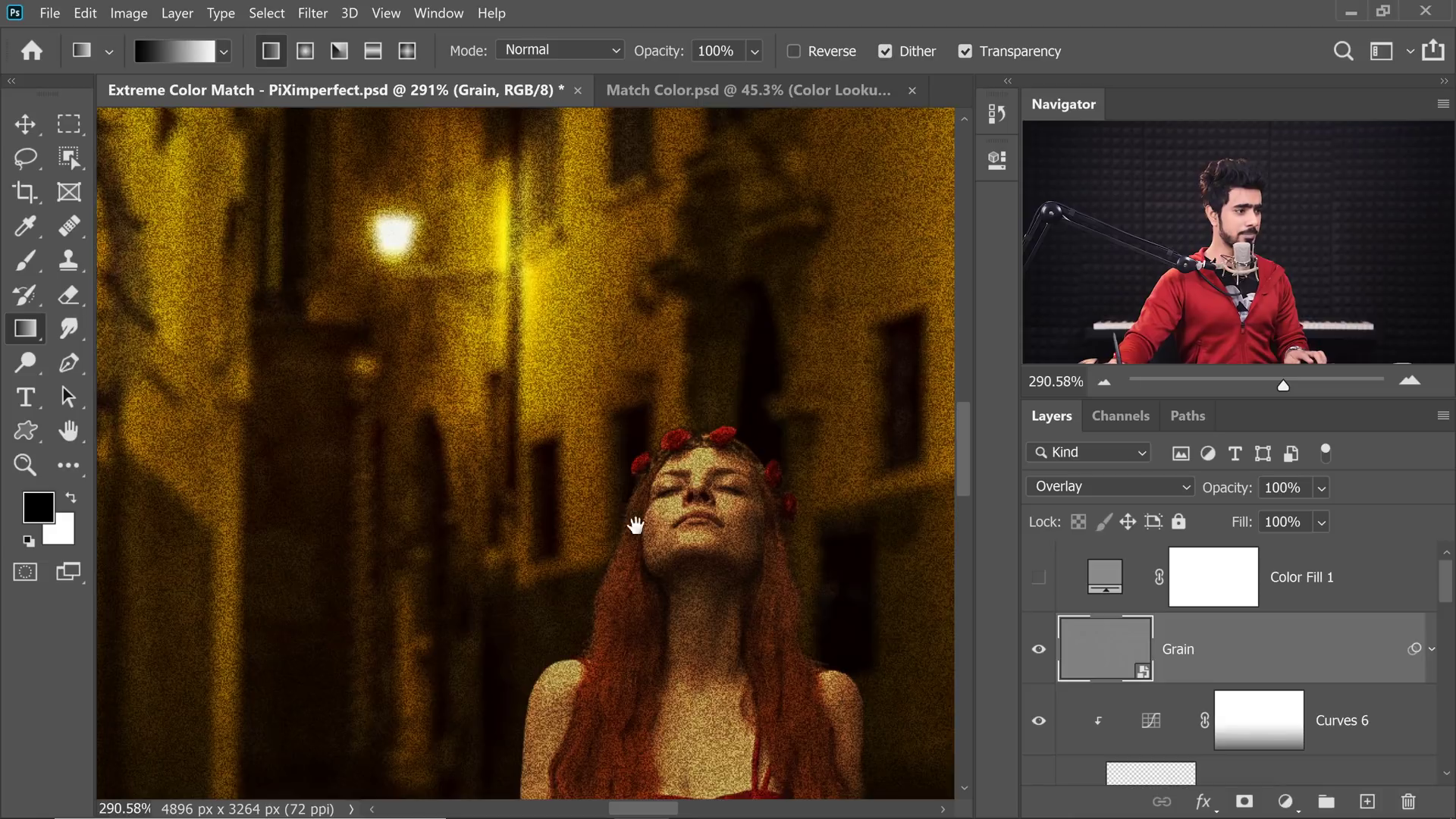
Apply a Gaussian Blur with a radius of 0.6 pixels to the Grain layer.
scroll(637, 489, up, 4)
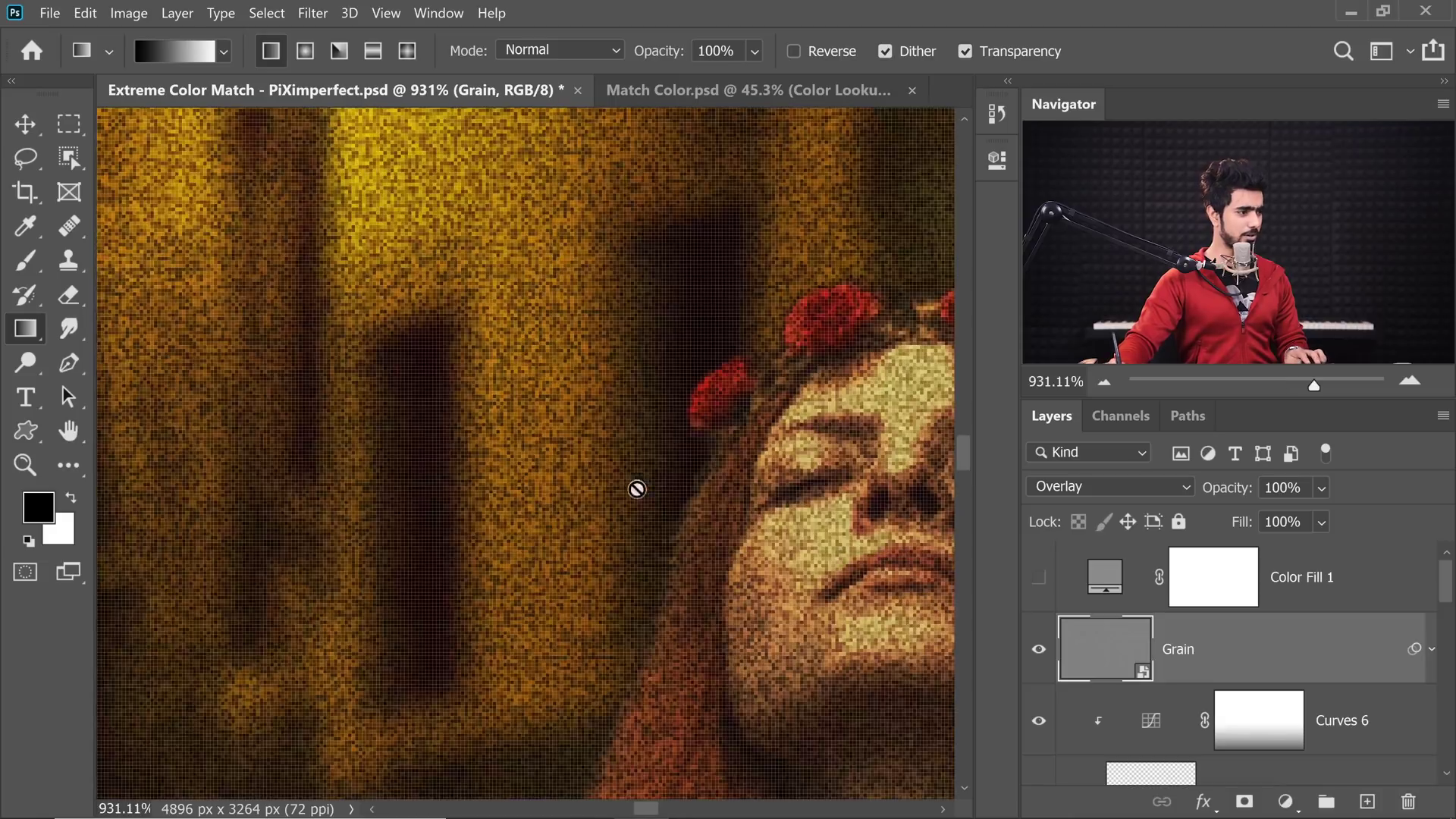
click(313, 14)
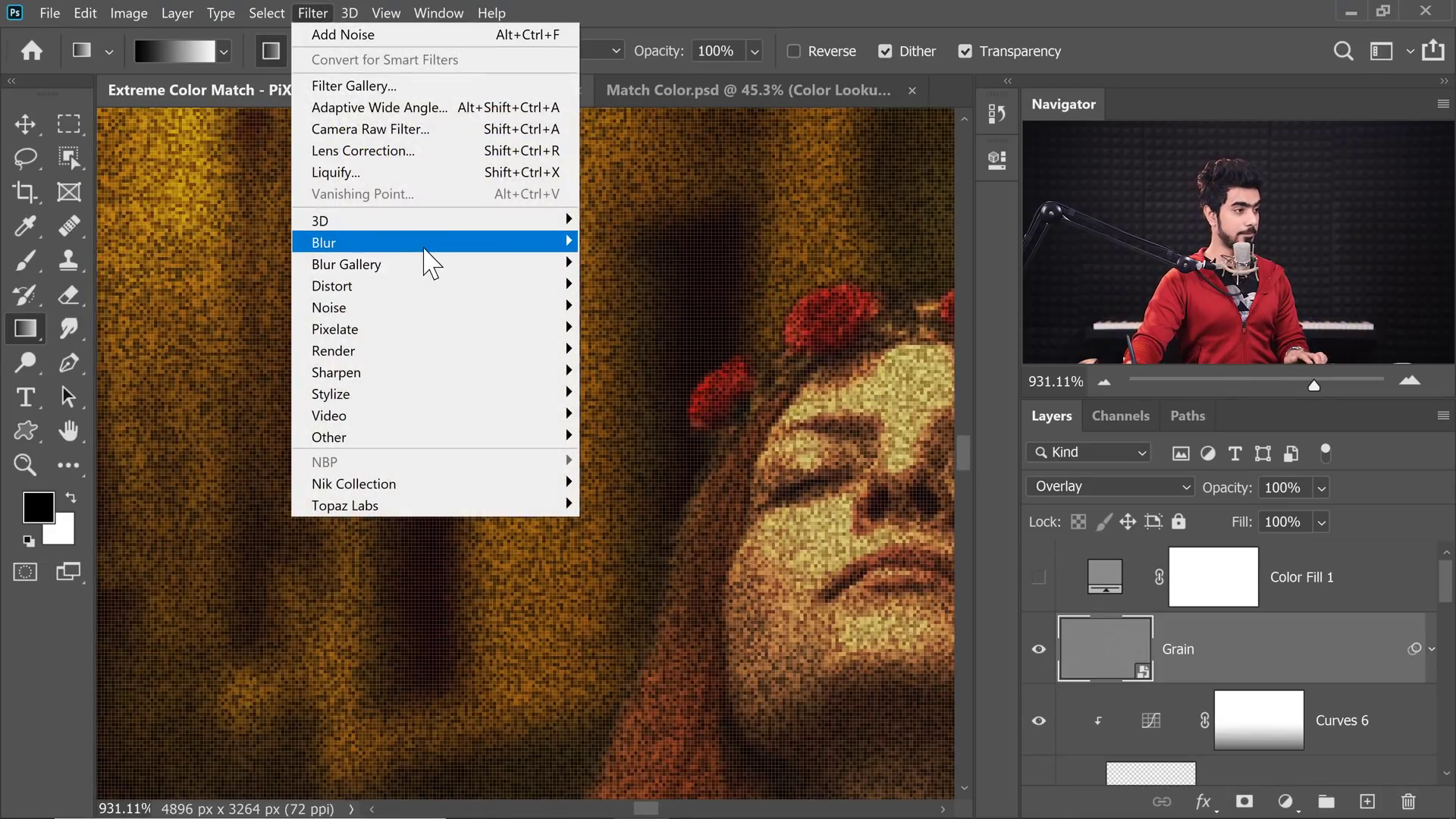
mouse_move(424, 248)
click(641, 326)
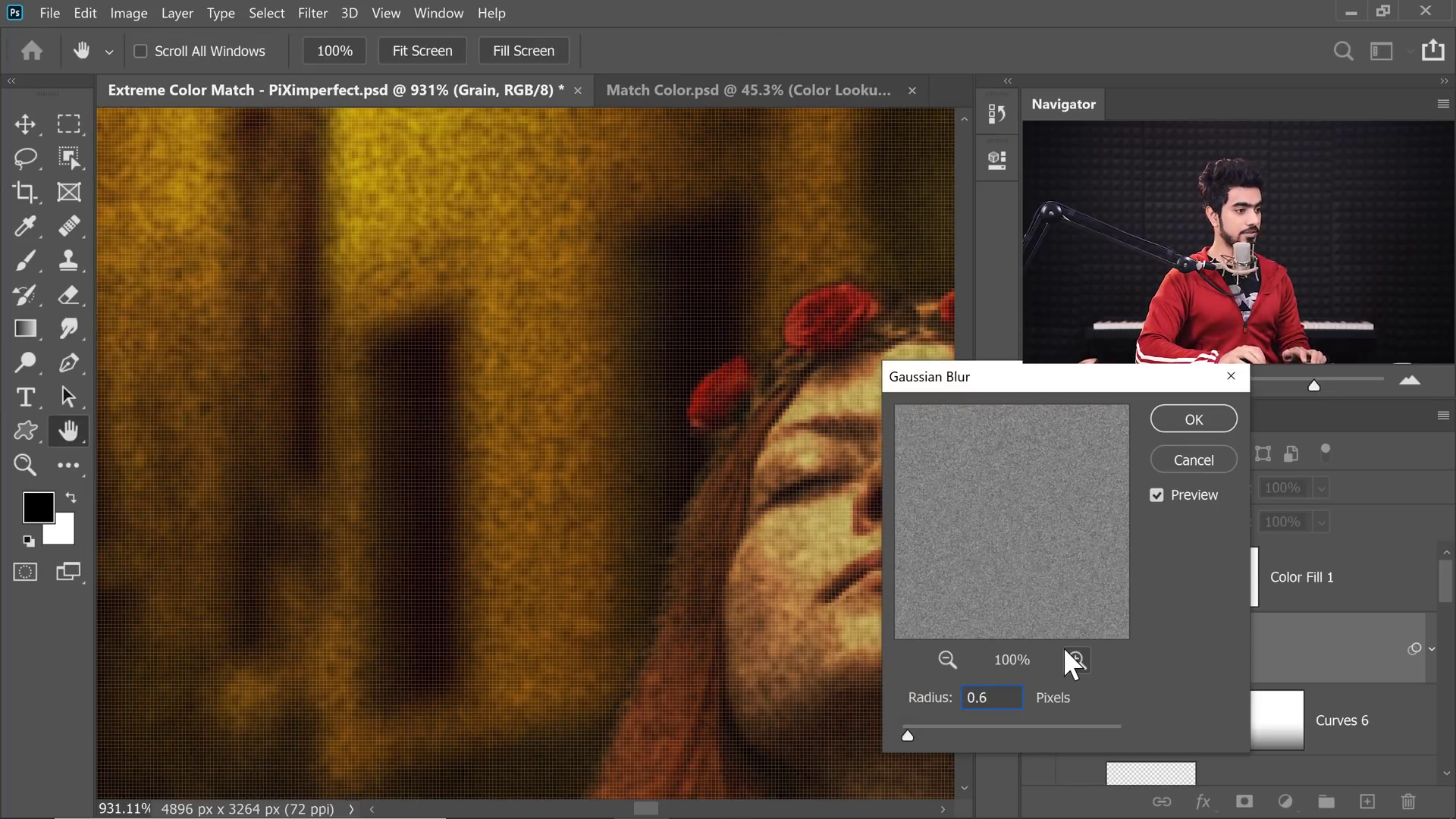
drag(491, 305, 456, 304)
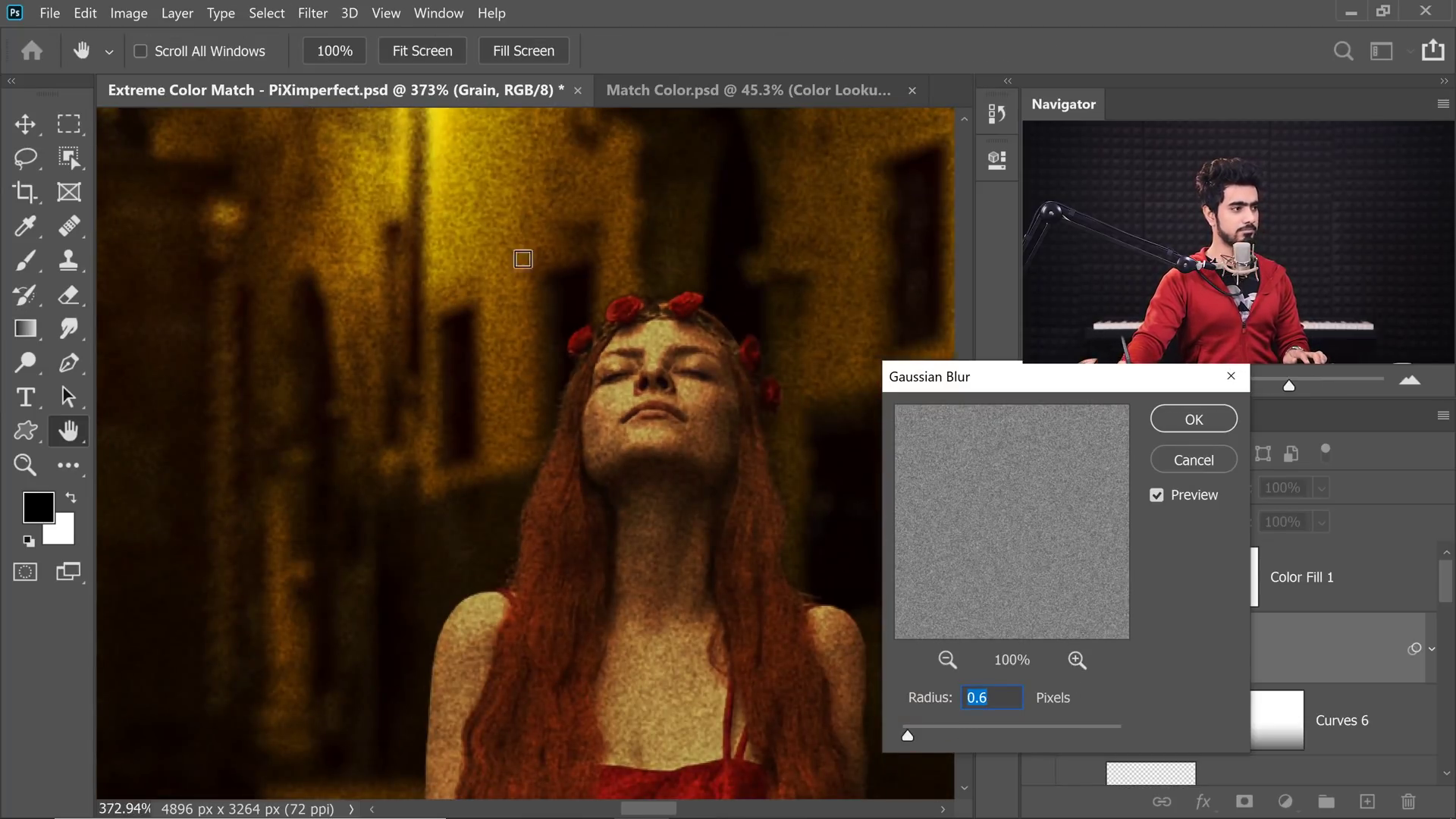
click(1193, 418)
In the Grain layer's Blend If options, split the Underlying Layer highlight slider to 0 / 255 so the grain fades in brighter areas.
scroll(698, 481, up, 3)
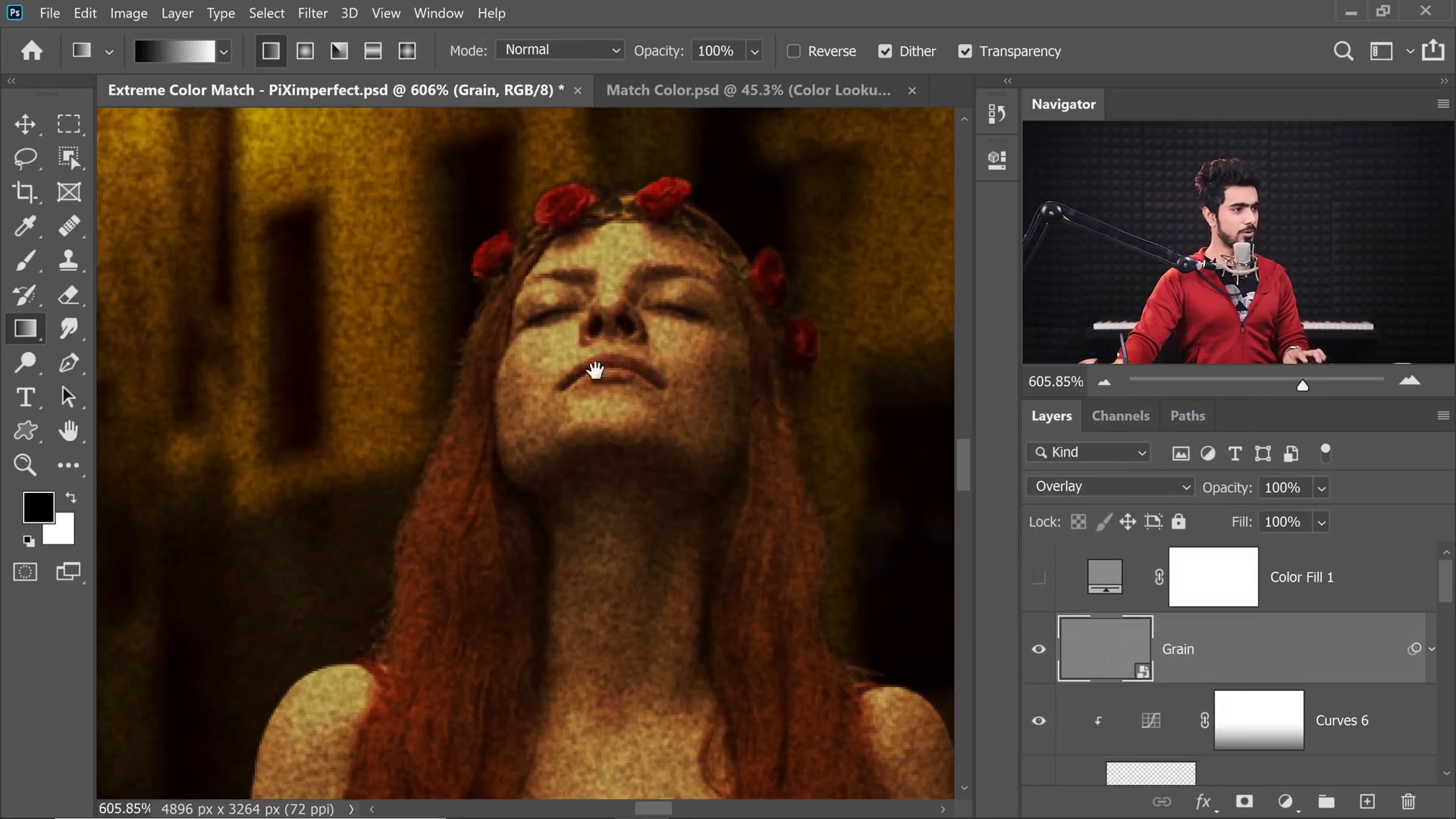
scroll(595, 371, down, 8)
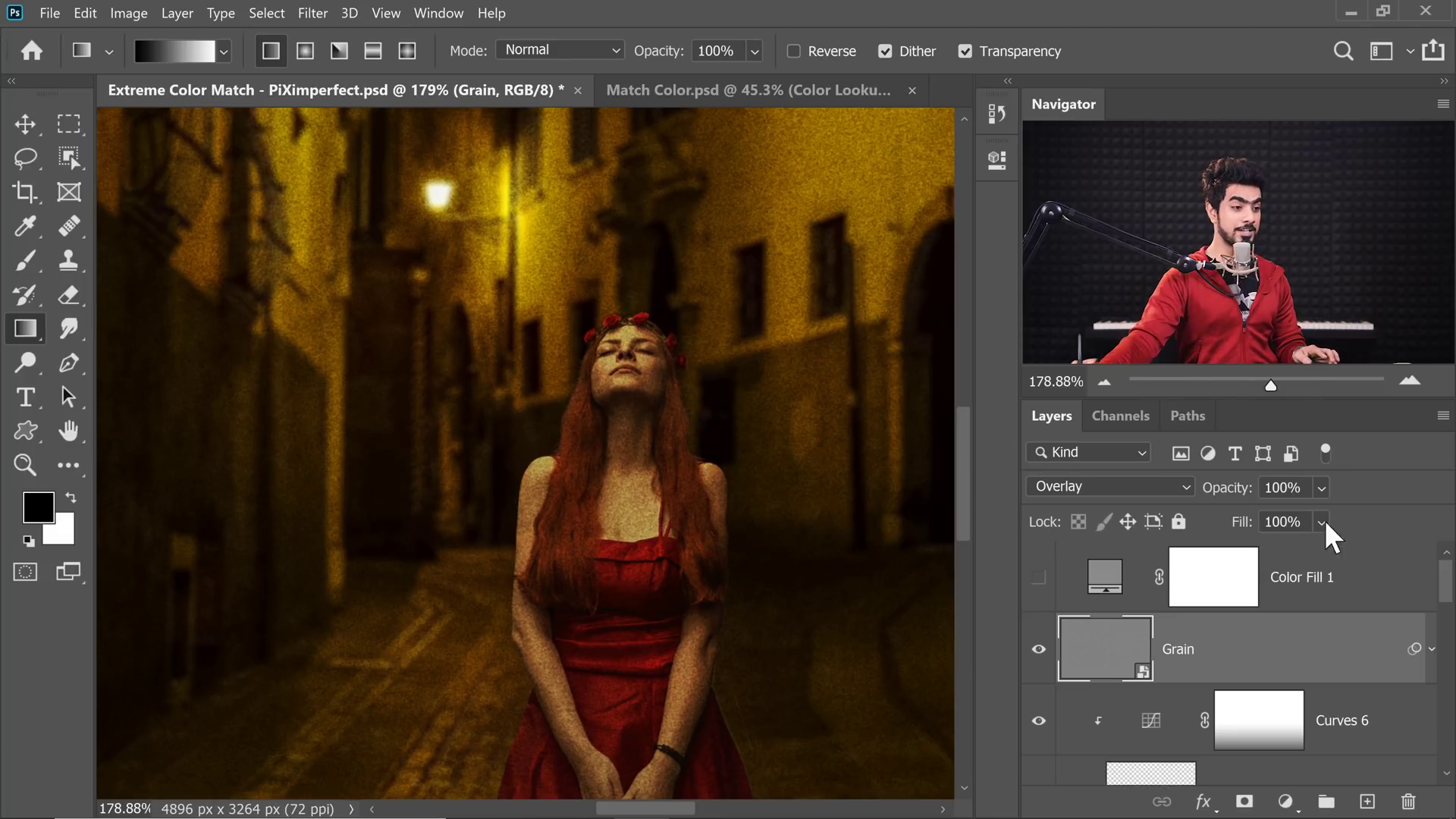
double_click(1375, 659)
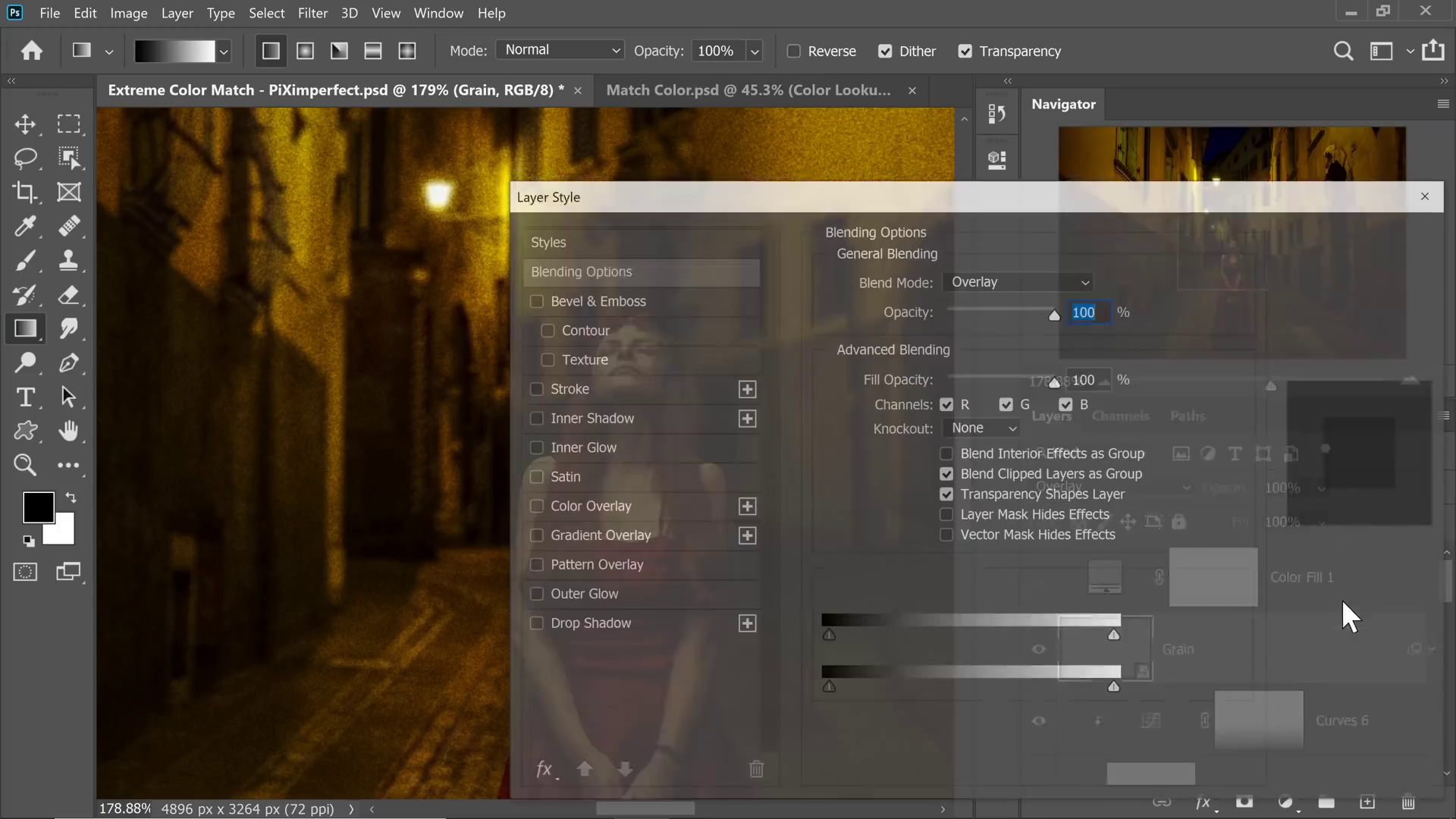
drag(770, 202, 1041, 138)
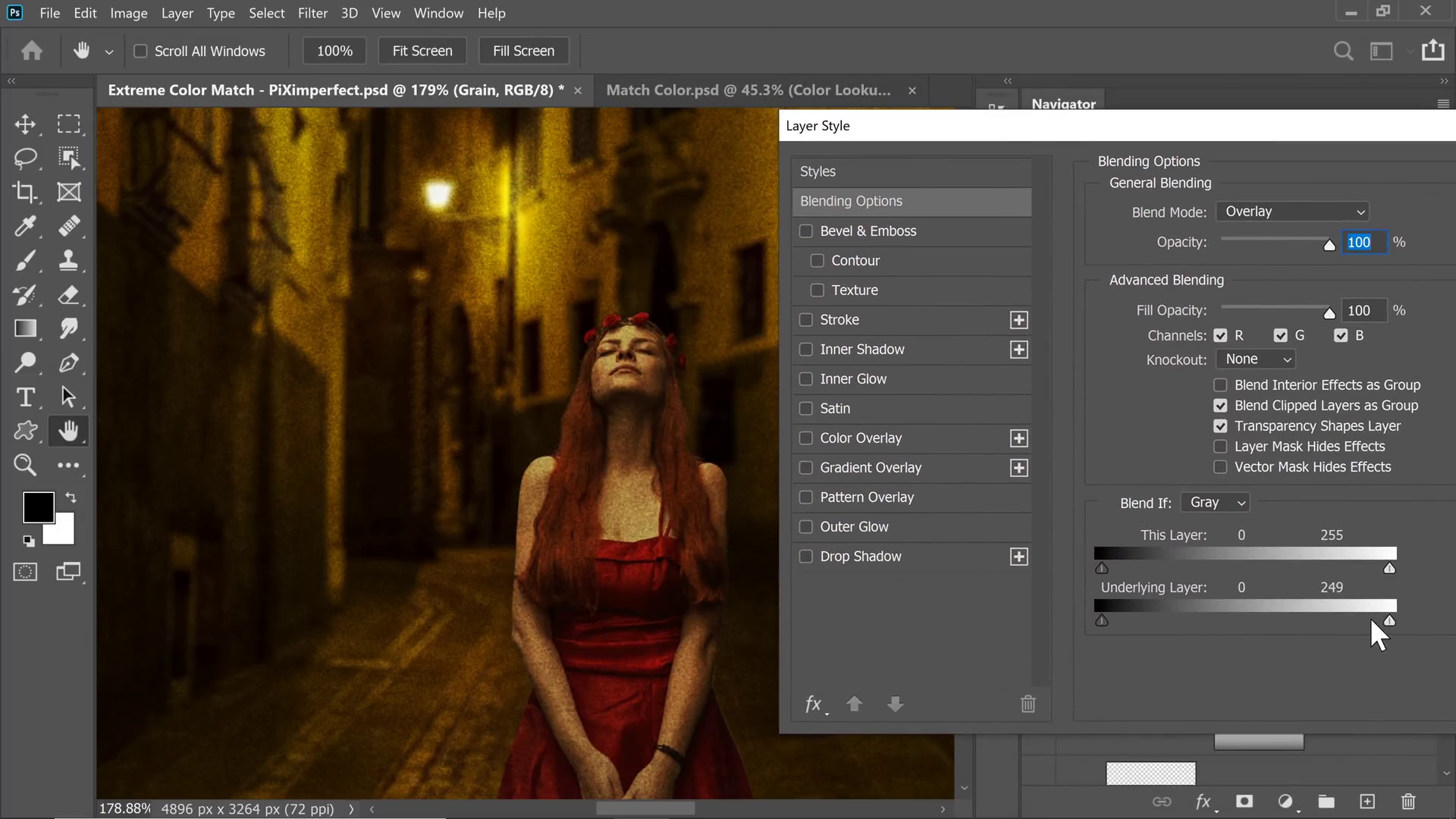
drag(1388, 620, 1441, 618)
drag(1221, 624, 912, 631)
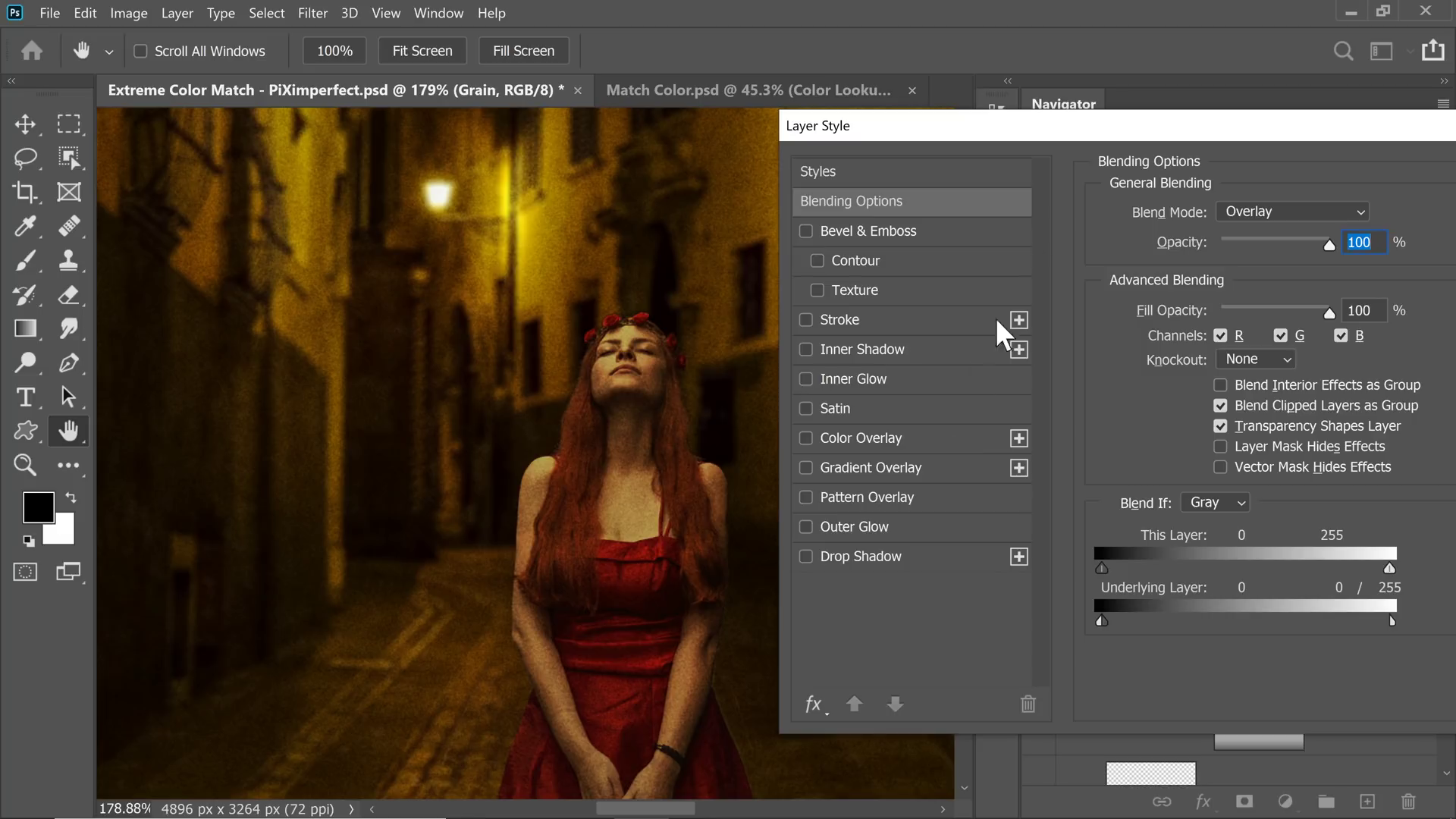
drag(1121, 135, 662, 158)
click(1168, 198)
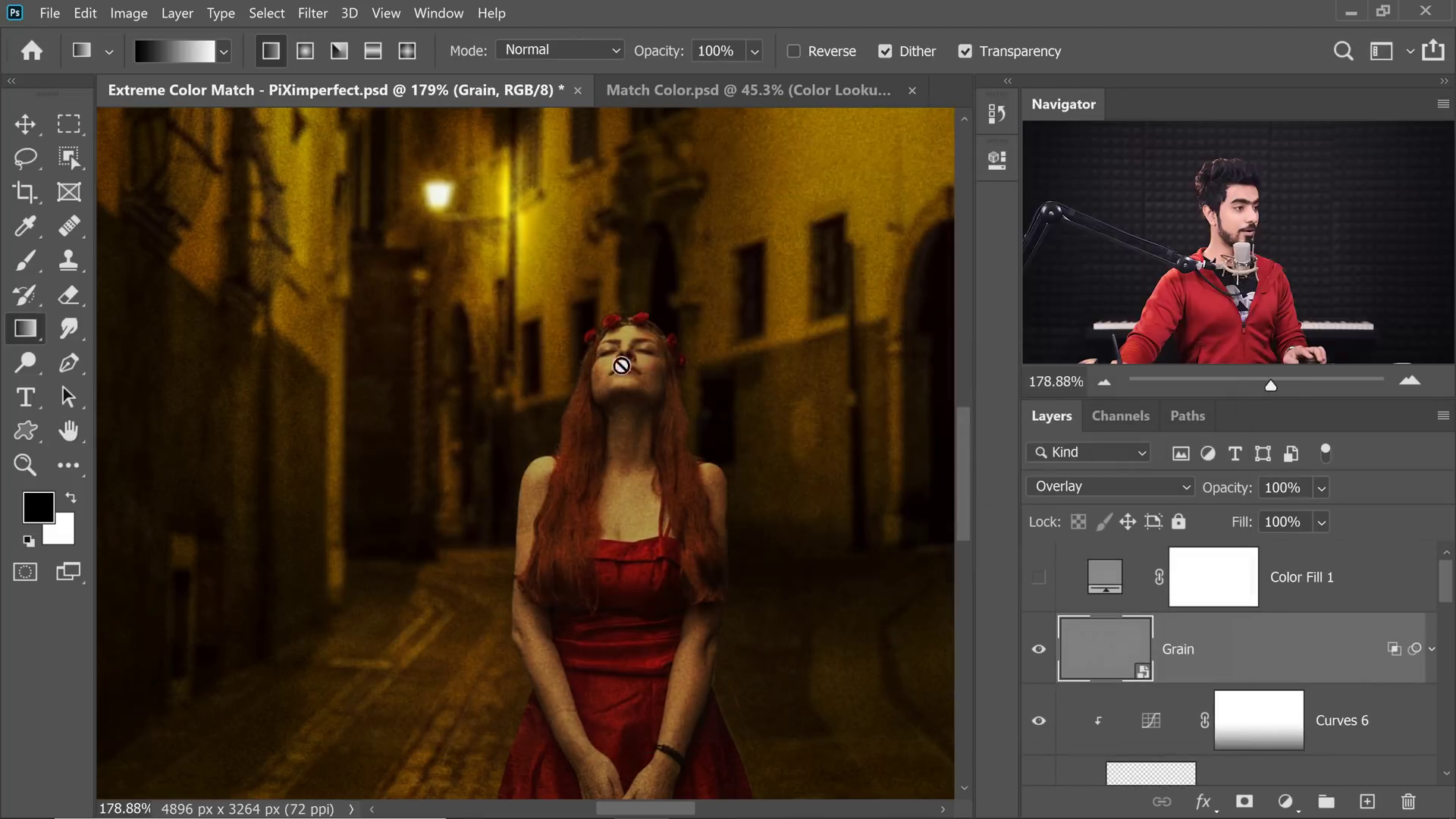
Add a Color Lookup adjustment layer above Grain using the Fuji ETERNA 250D Fuji 3510 (by Adobe).cube 3D LUT.
scroll(667, 348, down, 1)
drag(666, 347, 588, 366)
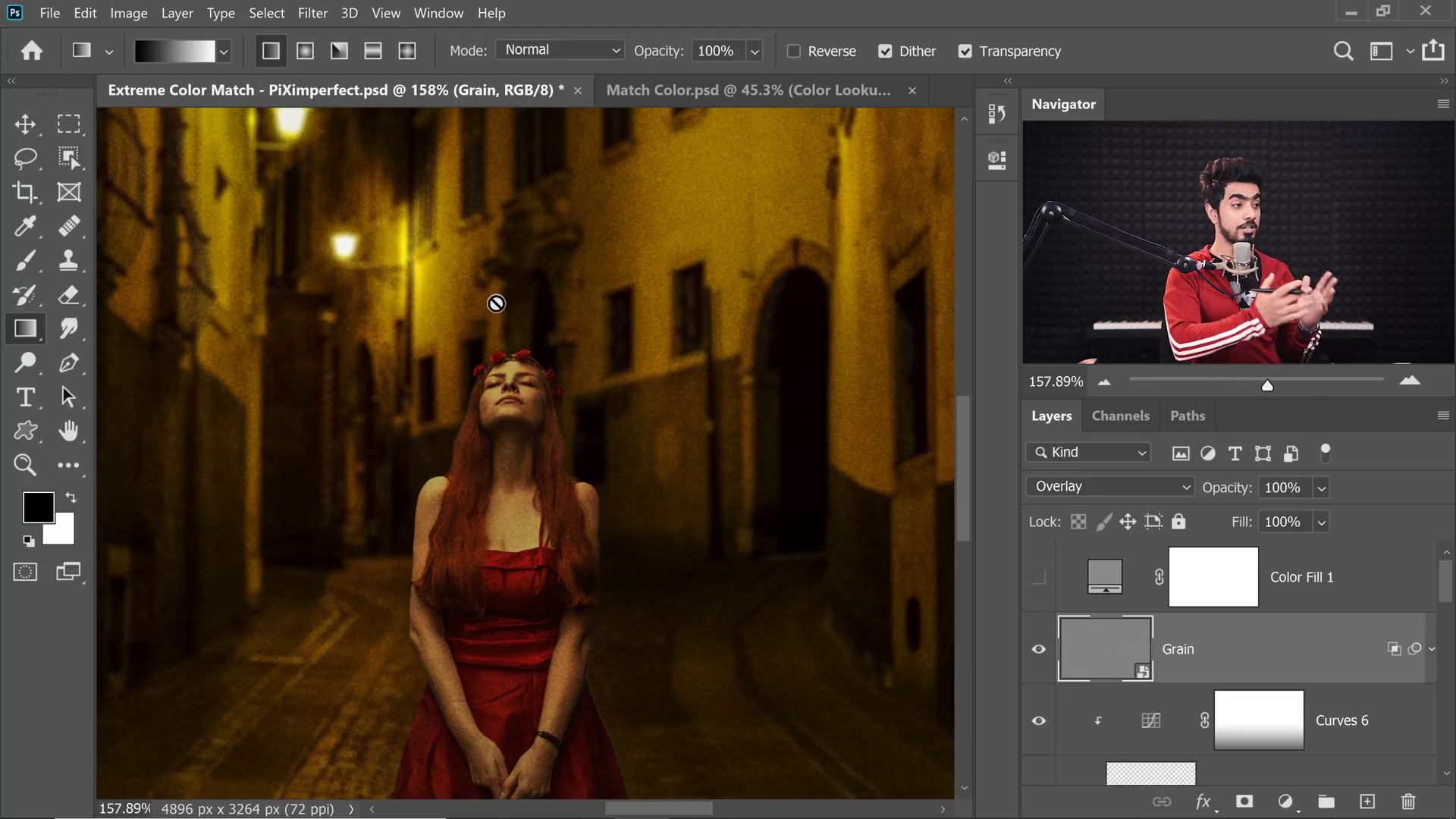
key(ctrl+0)
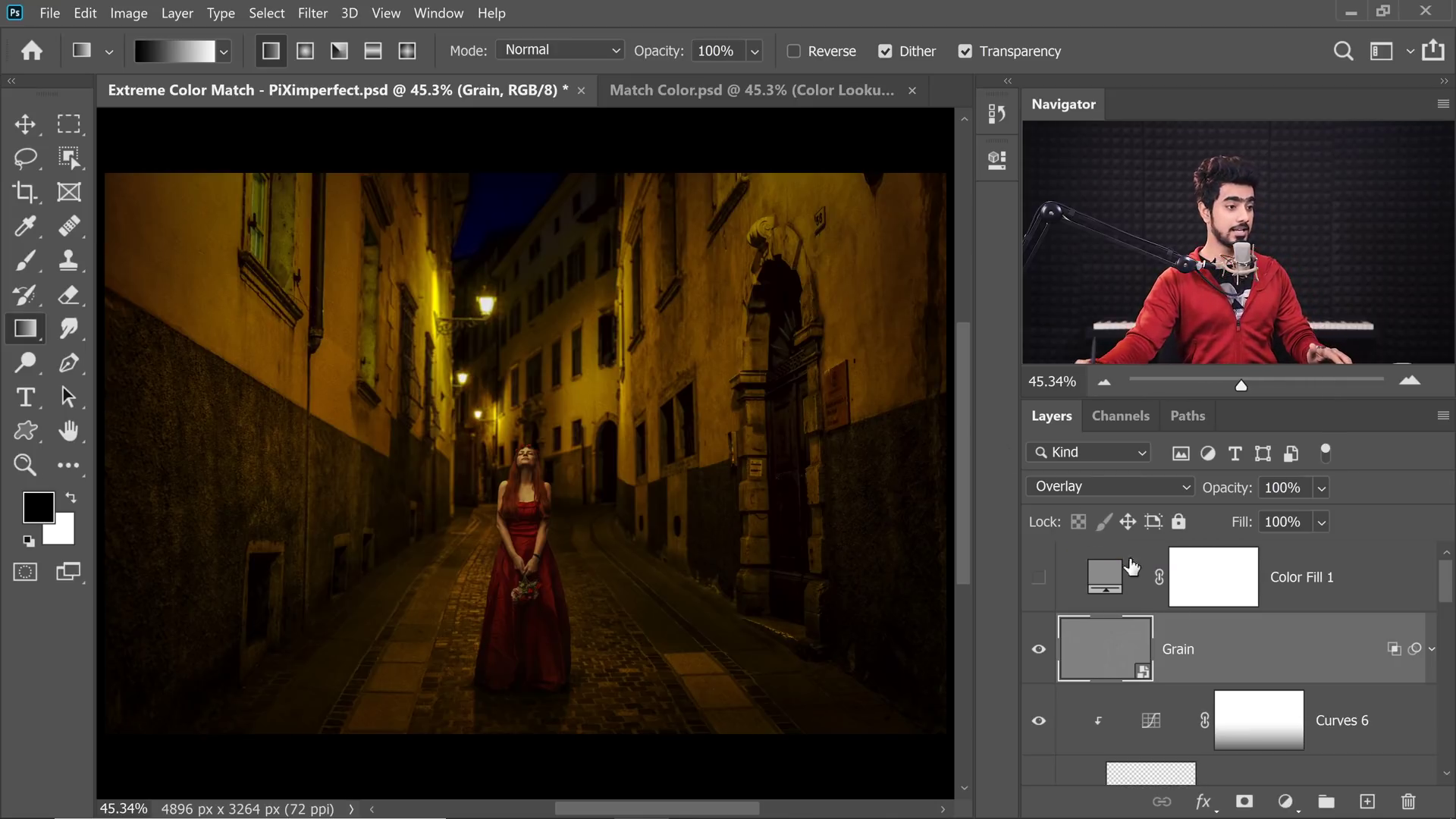
click(1287, 804)
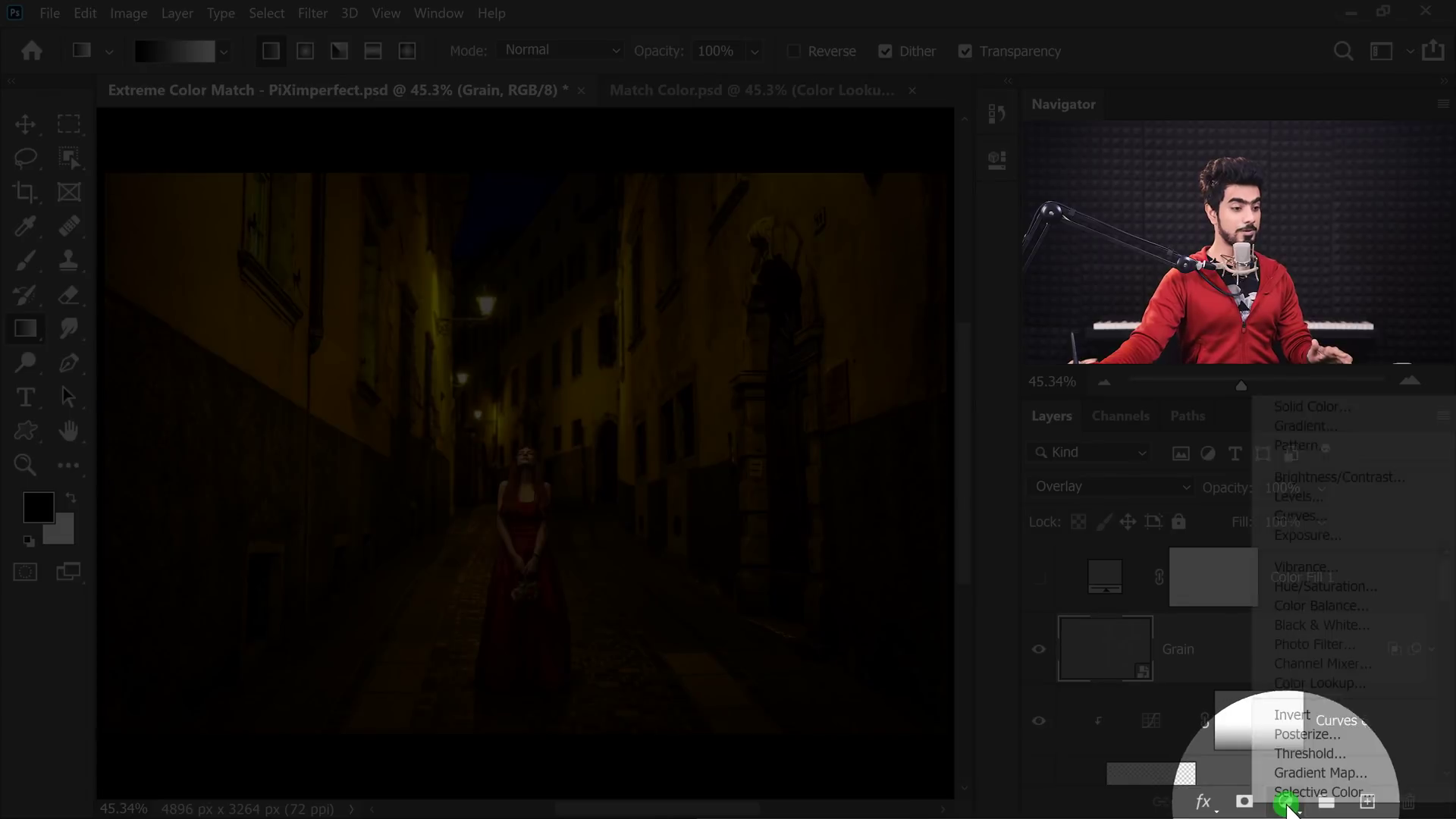
click(1280, 680)
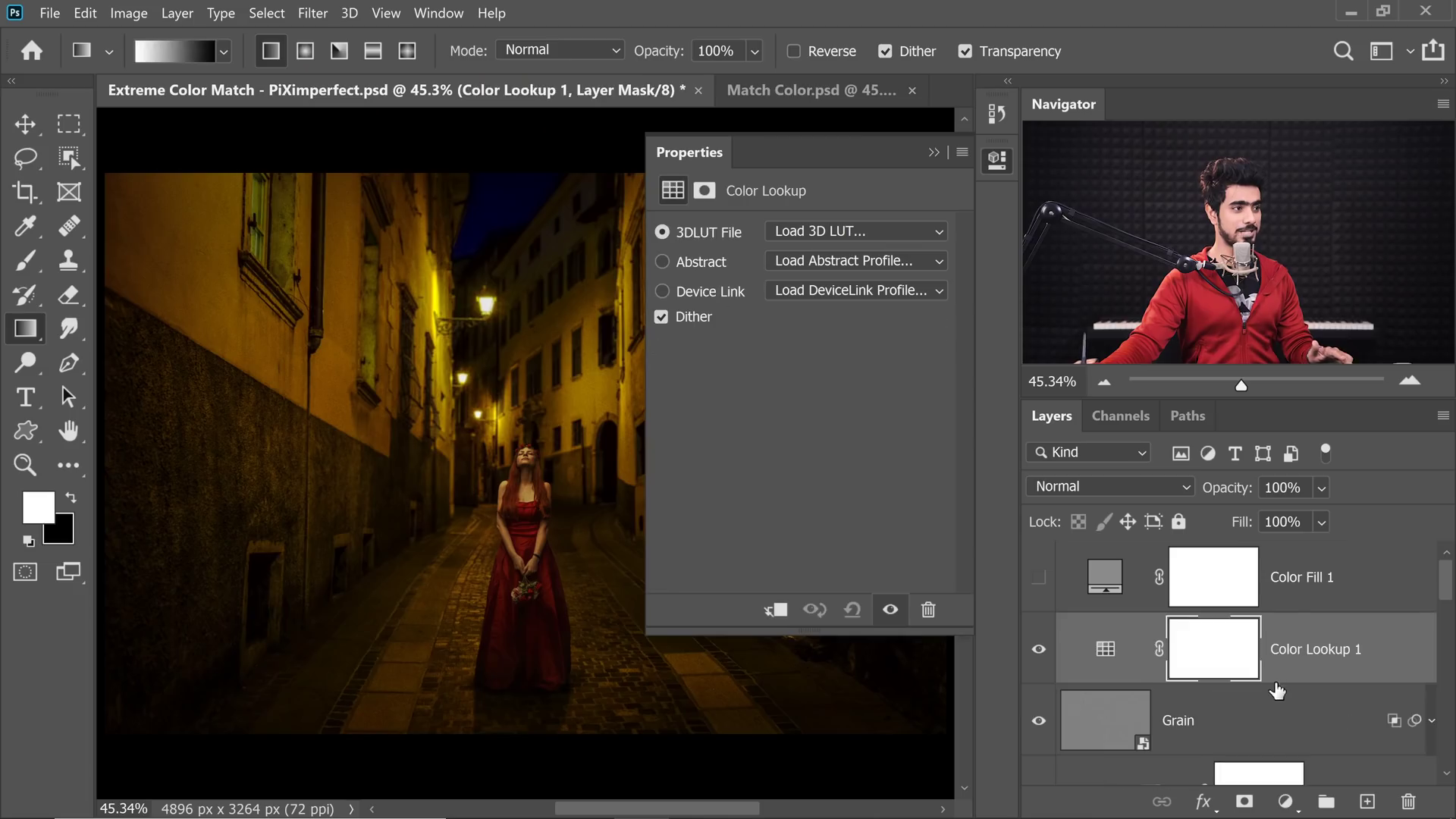
click(833, 230)
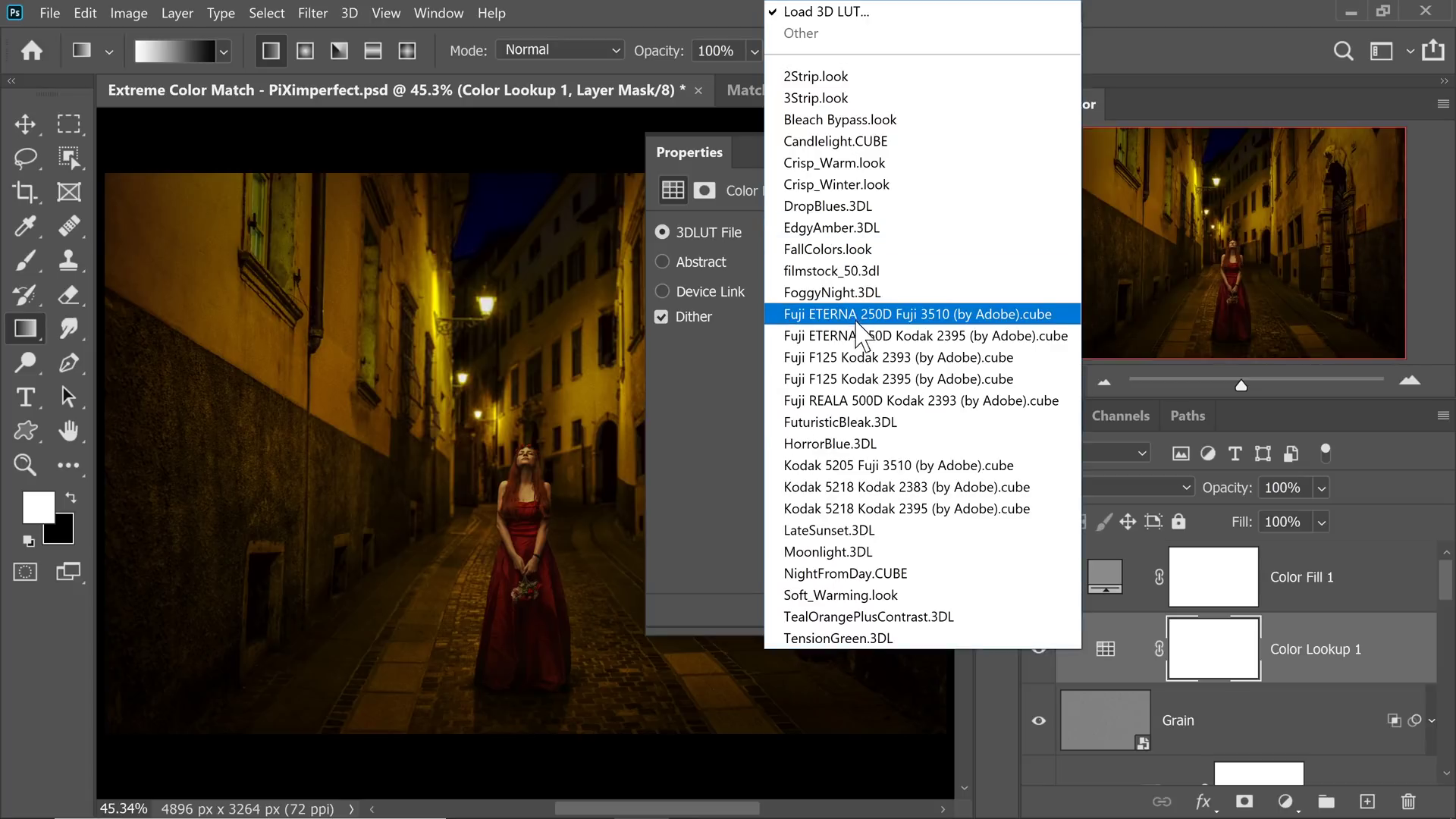
click(814, 314)
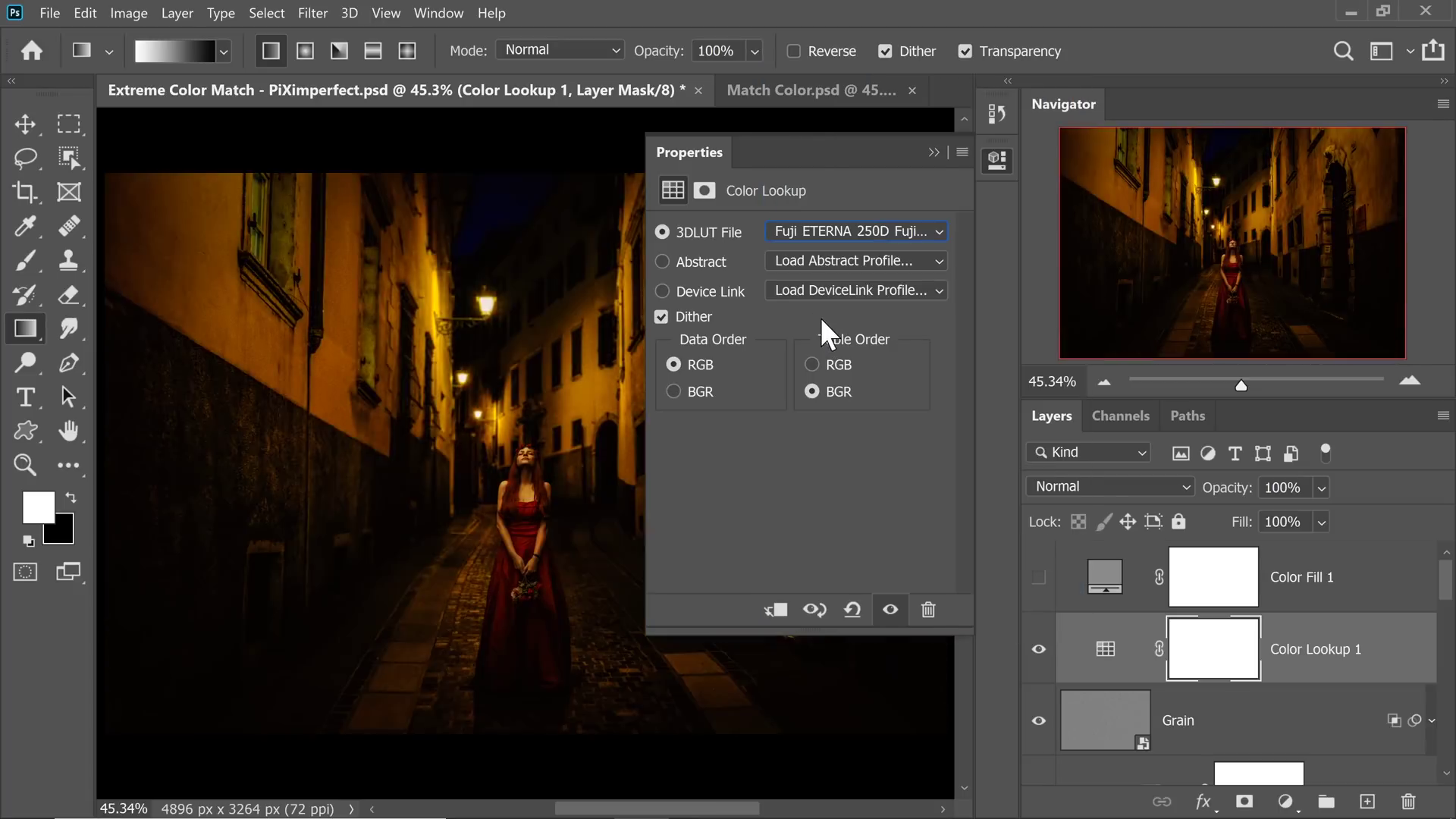
click(933, 153)
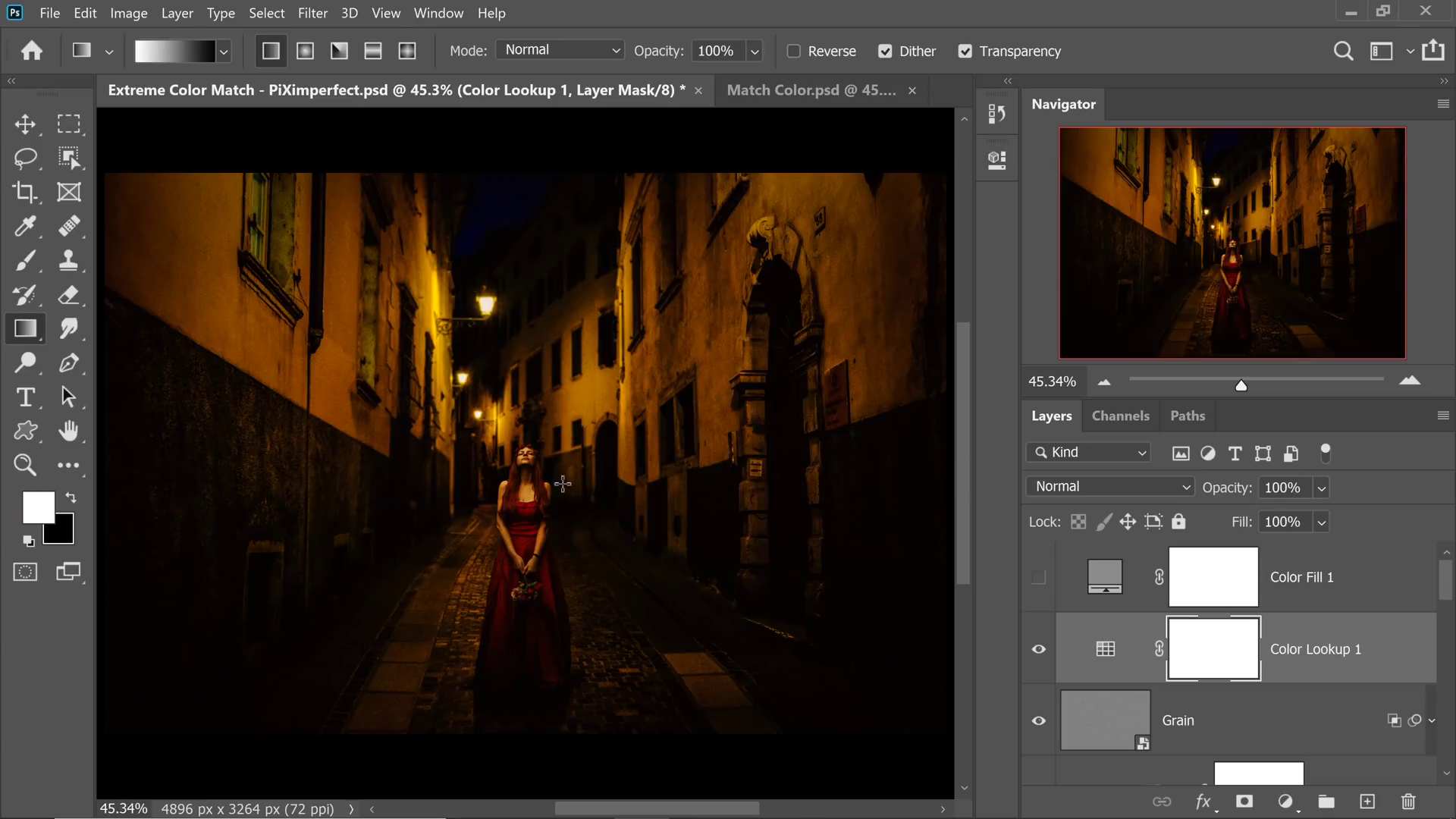
Set the opacity of the Color Lookup 1 layer to 60%.
click(1227, 488)
text(60)
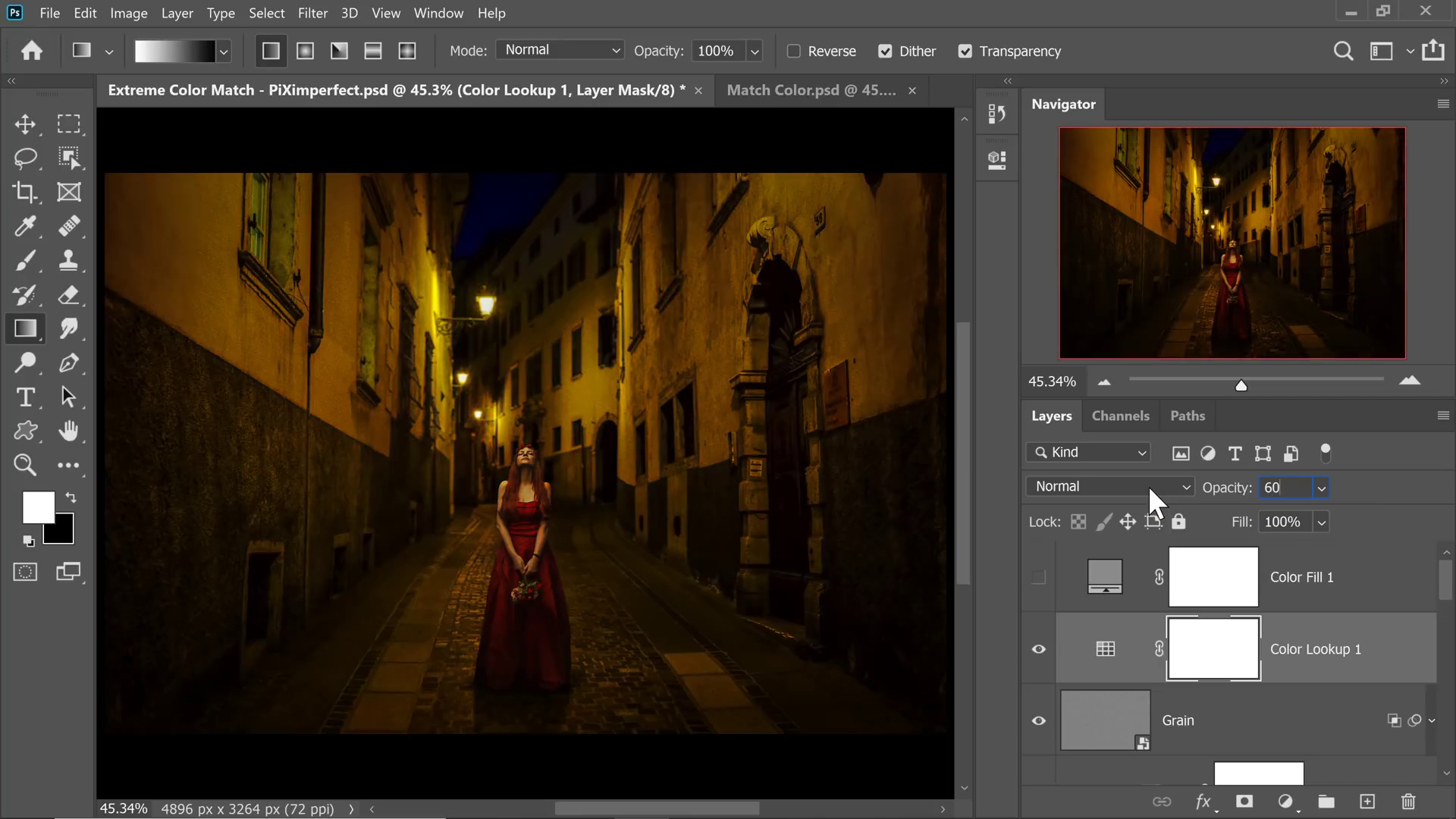
key(Return)
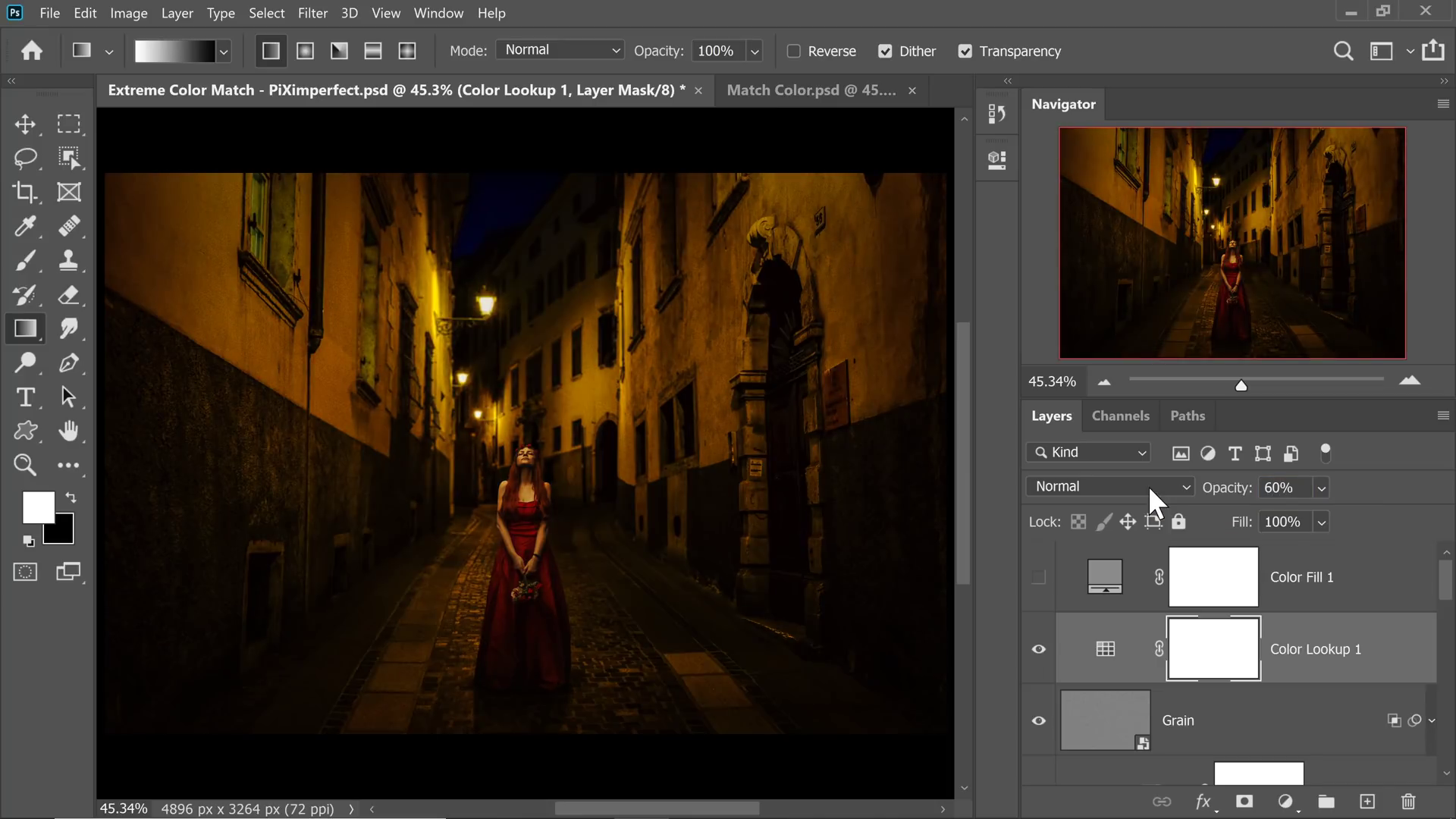
Add a Curves adjustment layer above Color Lookup 1 and move its RGB white point to input 210, output 255.
click(1285, 802)
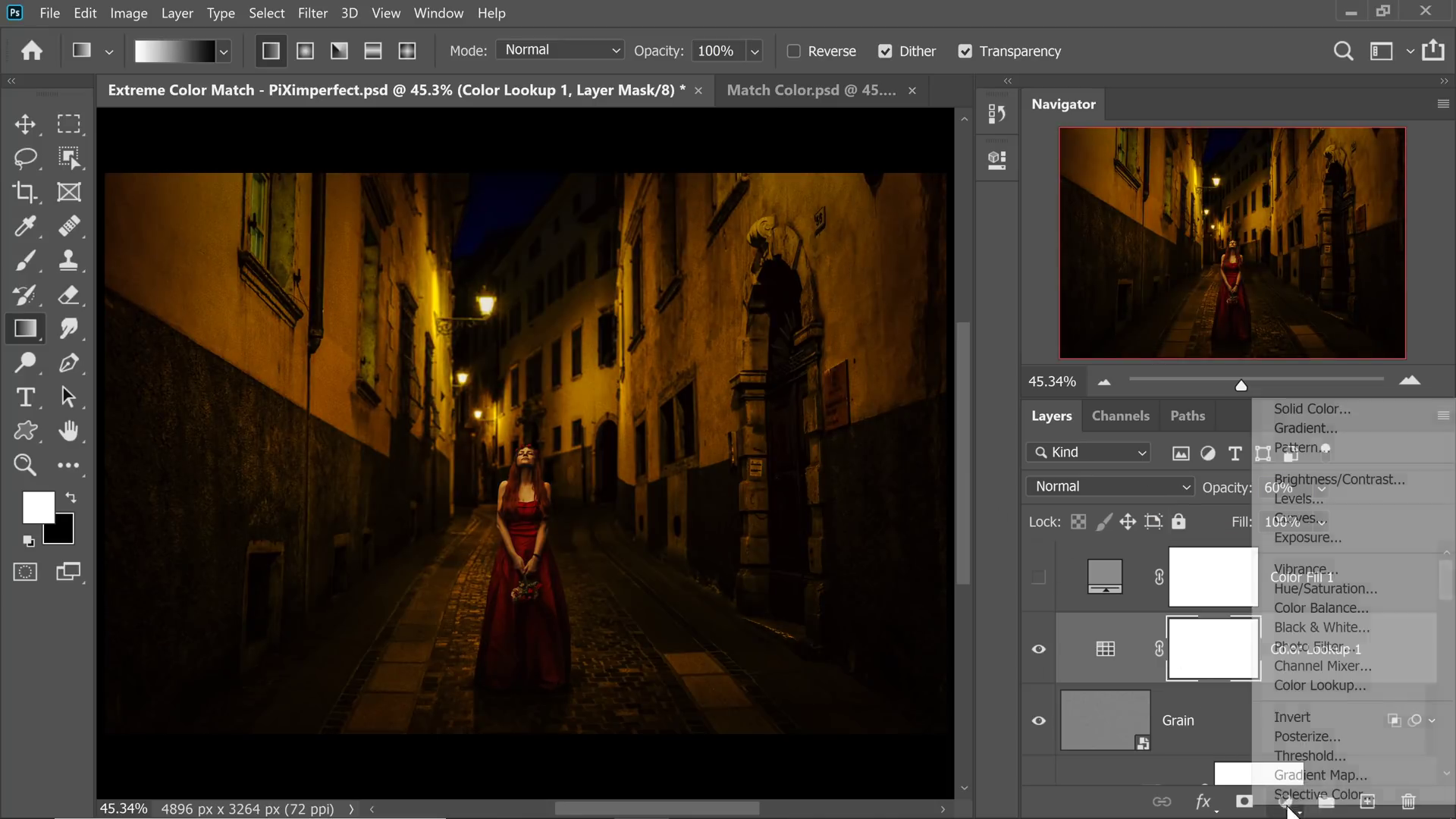
click(1295, 518)
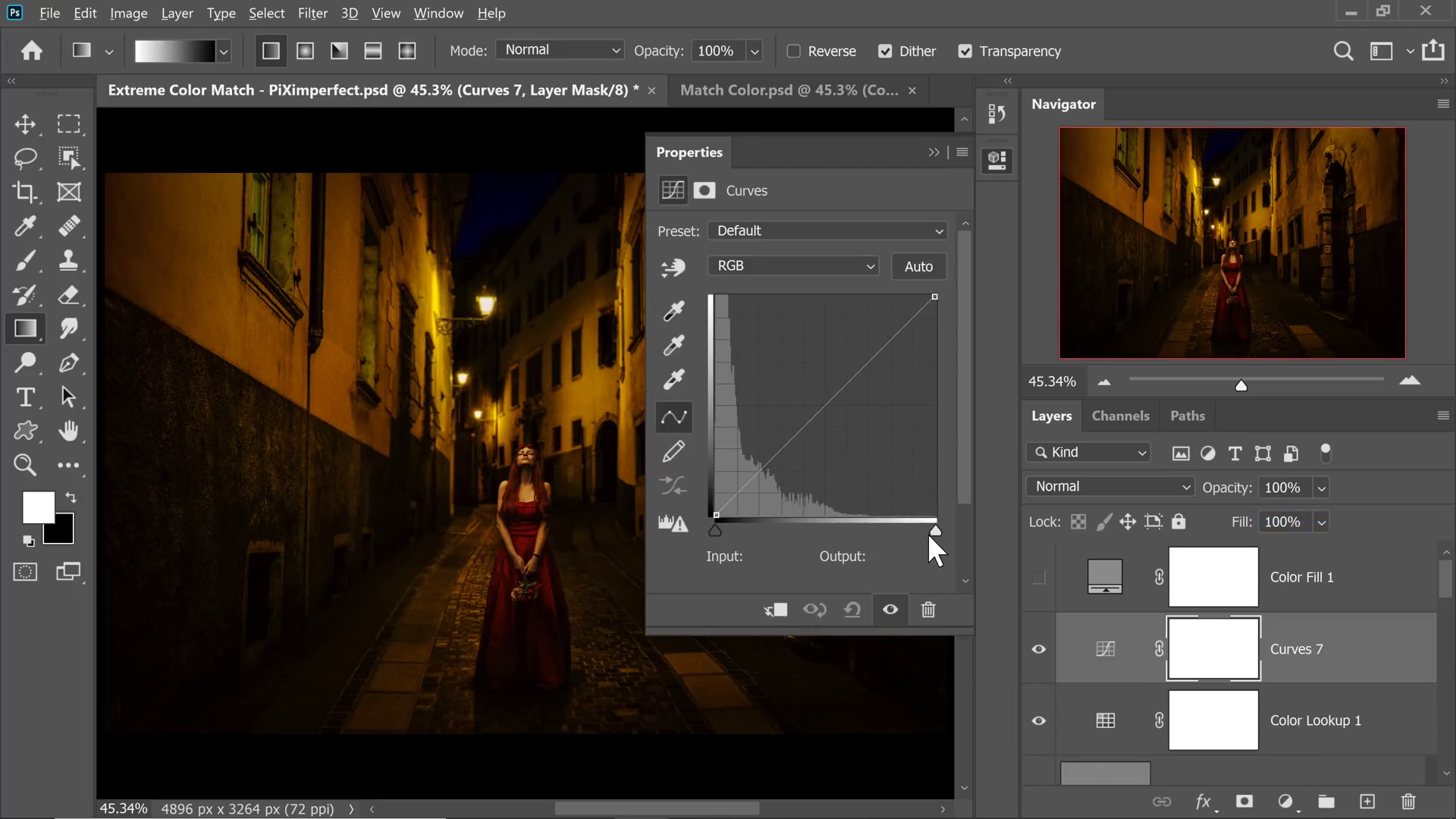
drag(936, 533, 896, 539)
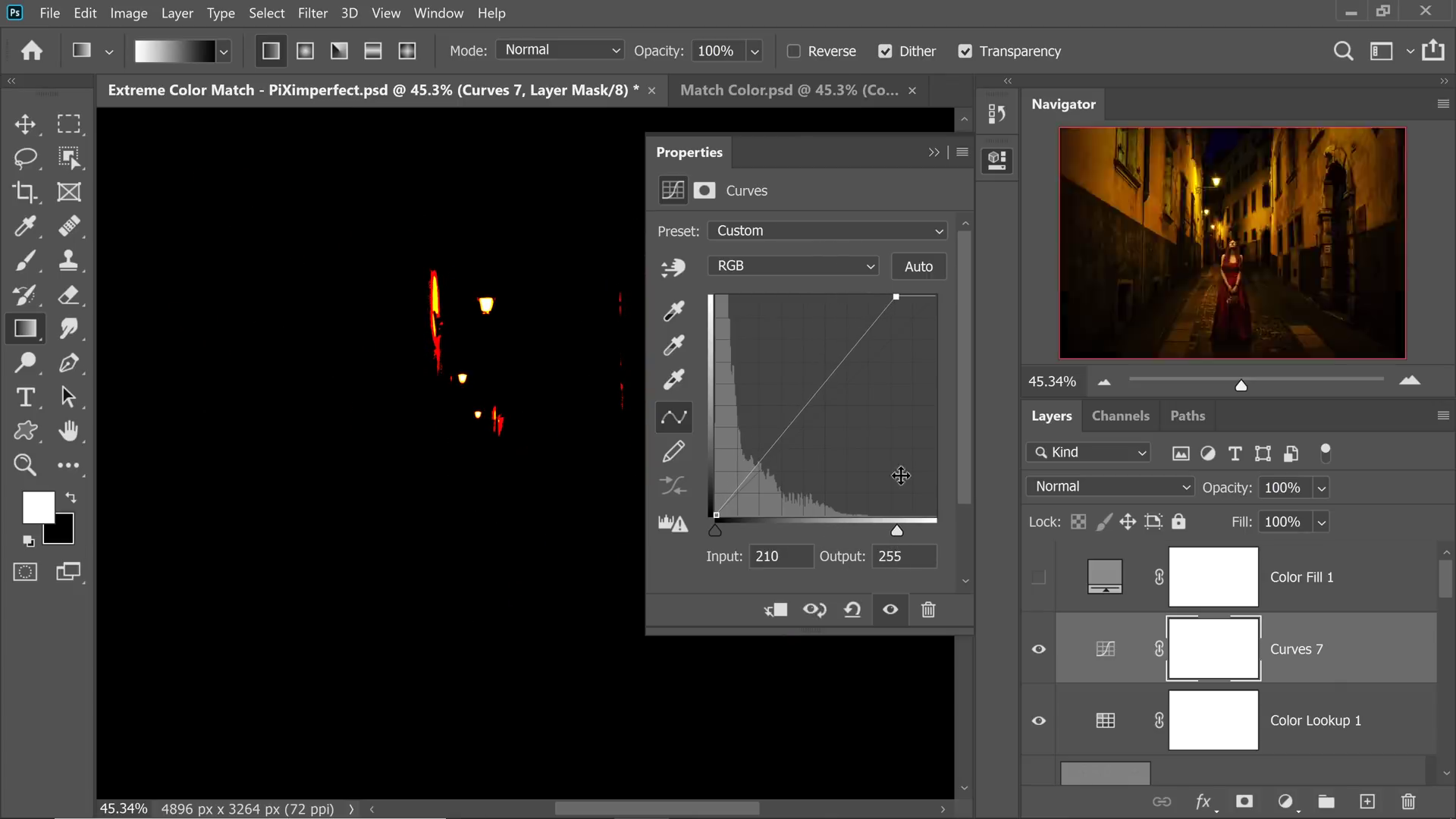
click(933, 152)
Compare the image with and without the Curves 7 layer and set its opacity to 65%.
click(1039, 649)
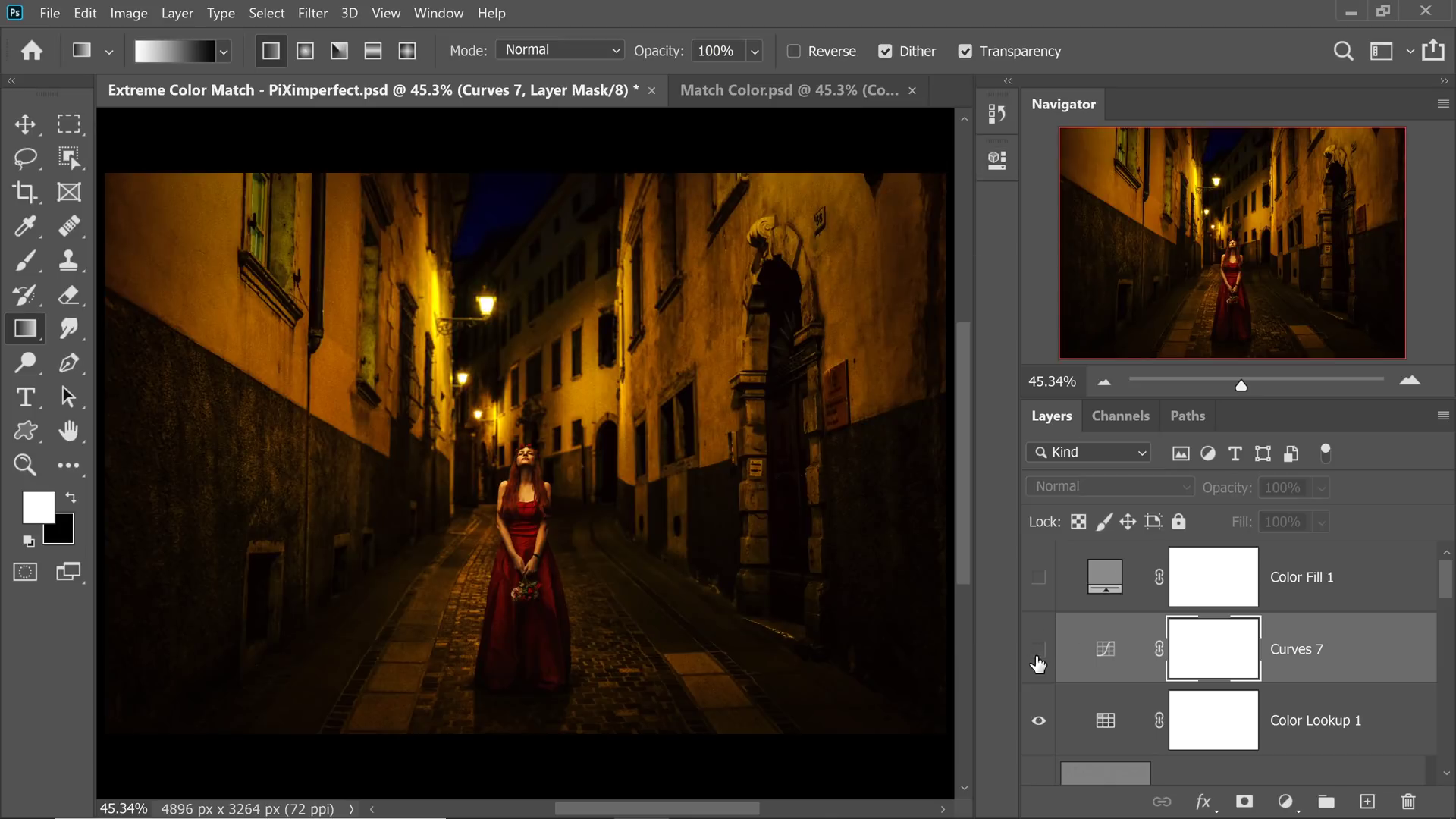
click(1039, 649)
drag(1222, 491, 1050, 523)
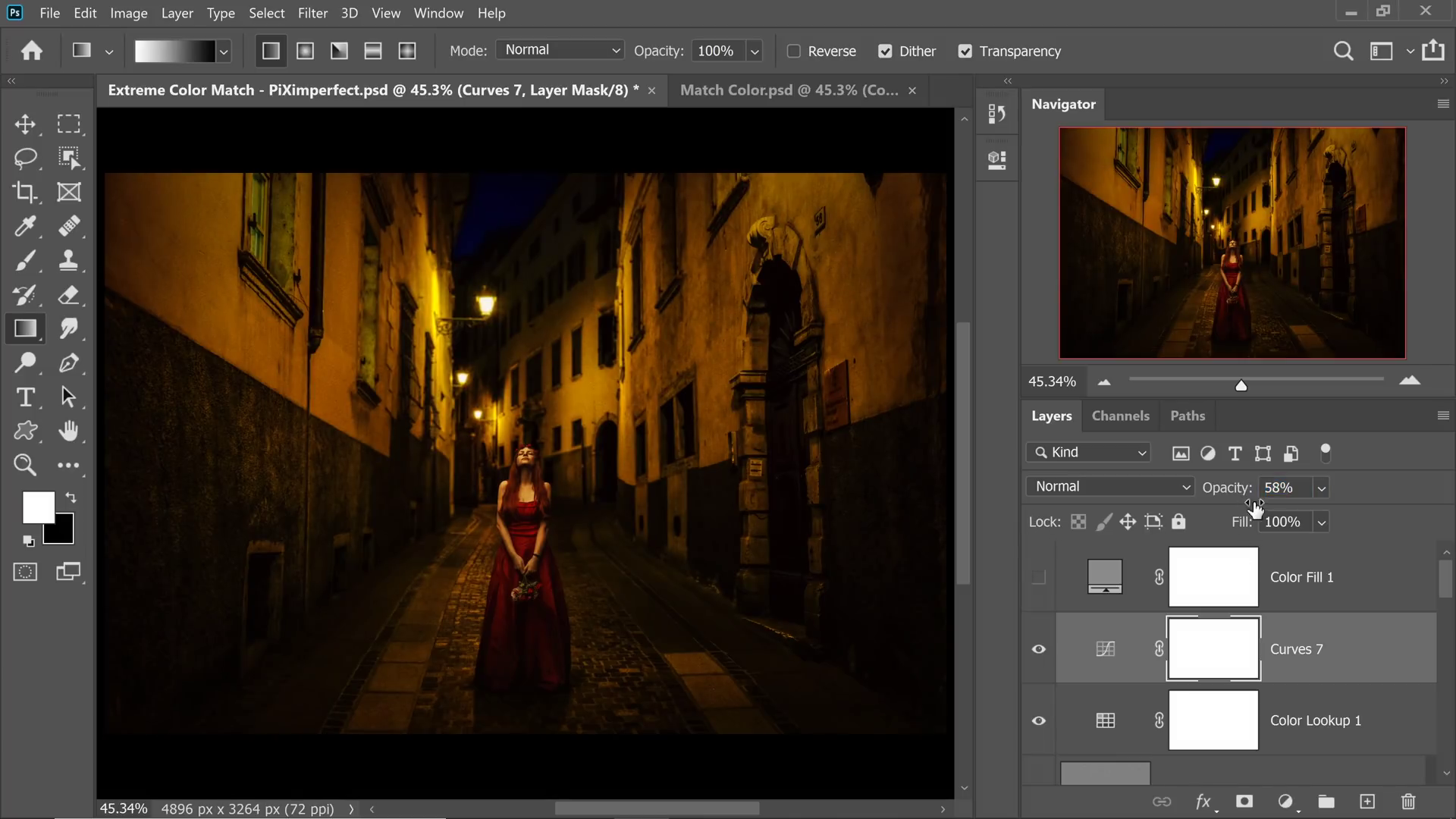
text(65)
Reduce the layer thumbnails to a smaller size so more of the layer stack fits on screen.
drag(1447, 582, 1449, 652)
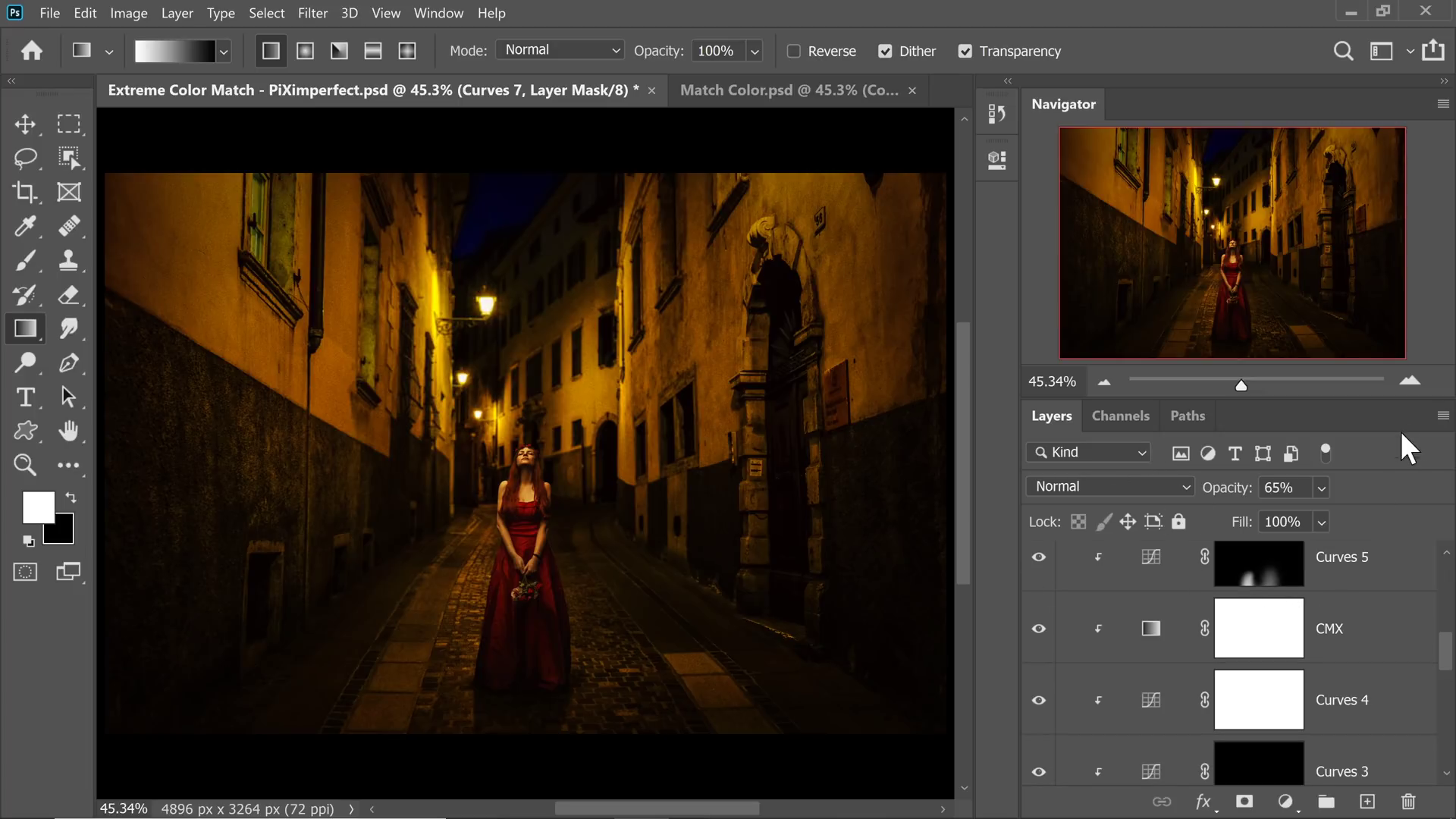
click(1444, 416)
click(1273, 759)
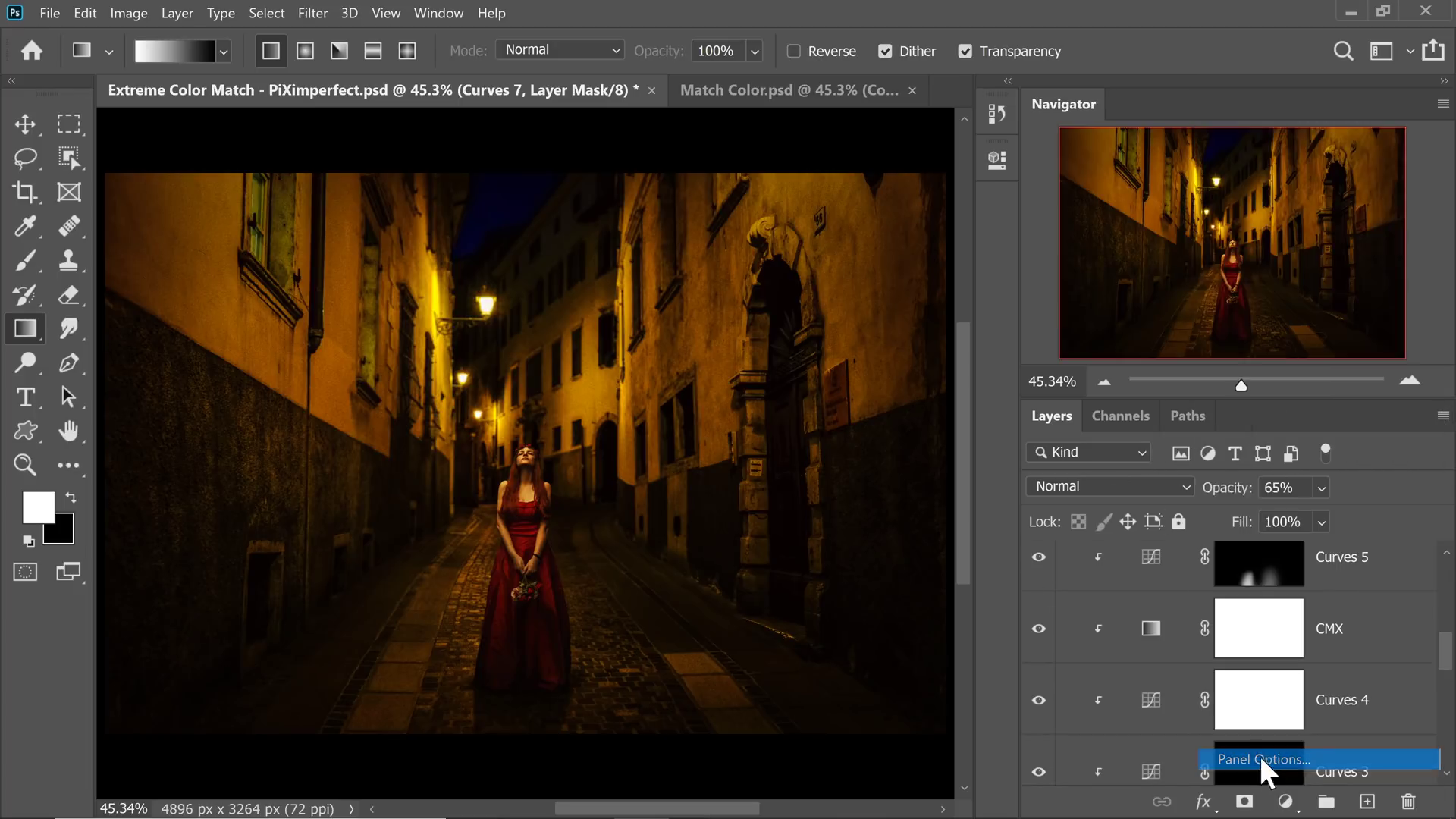
click(941, 166)
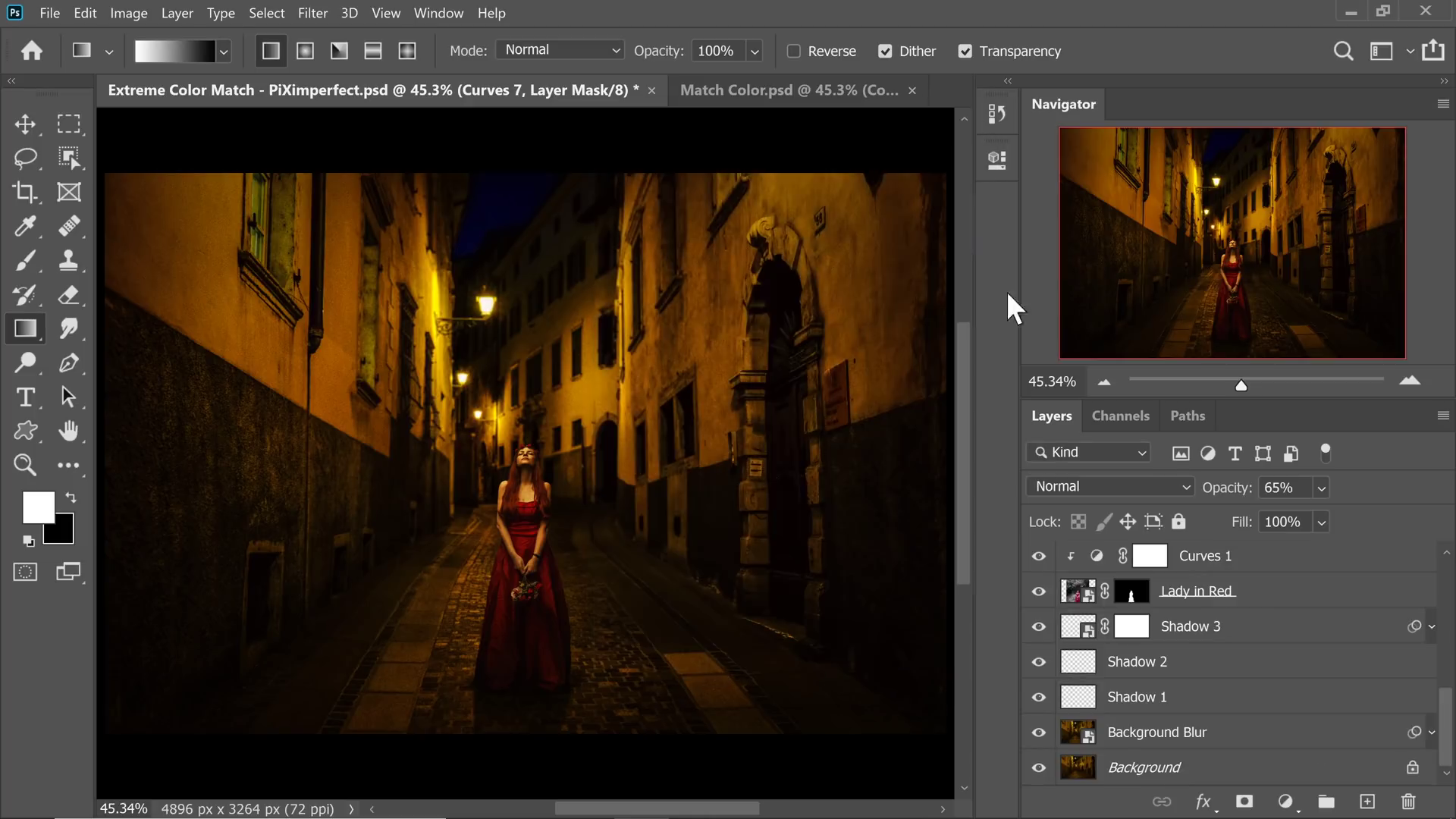
Hide and show again the clipped layers from Curves 6 down to Curves 1 to compare the woman before and after matching.
drag(1443, 726, 1438, 657)
drag(1038, 571, 1036, 768)
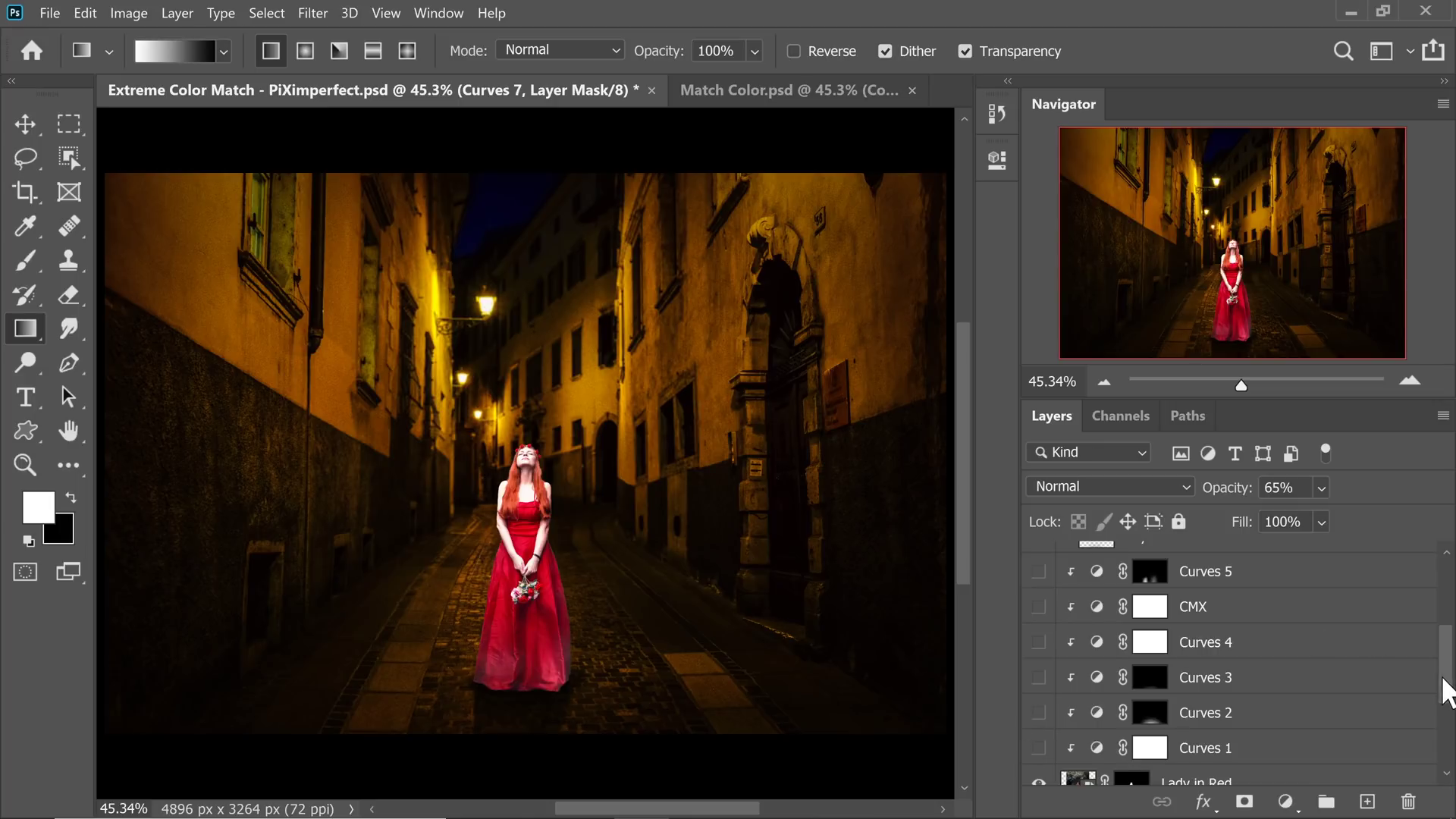
drag(1445, 692, 1445, 620)
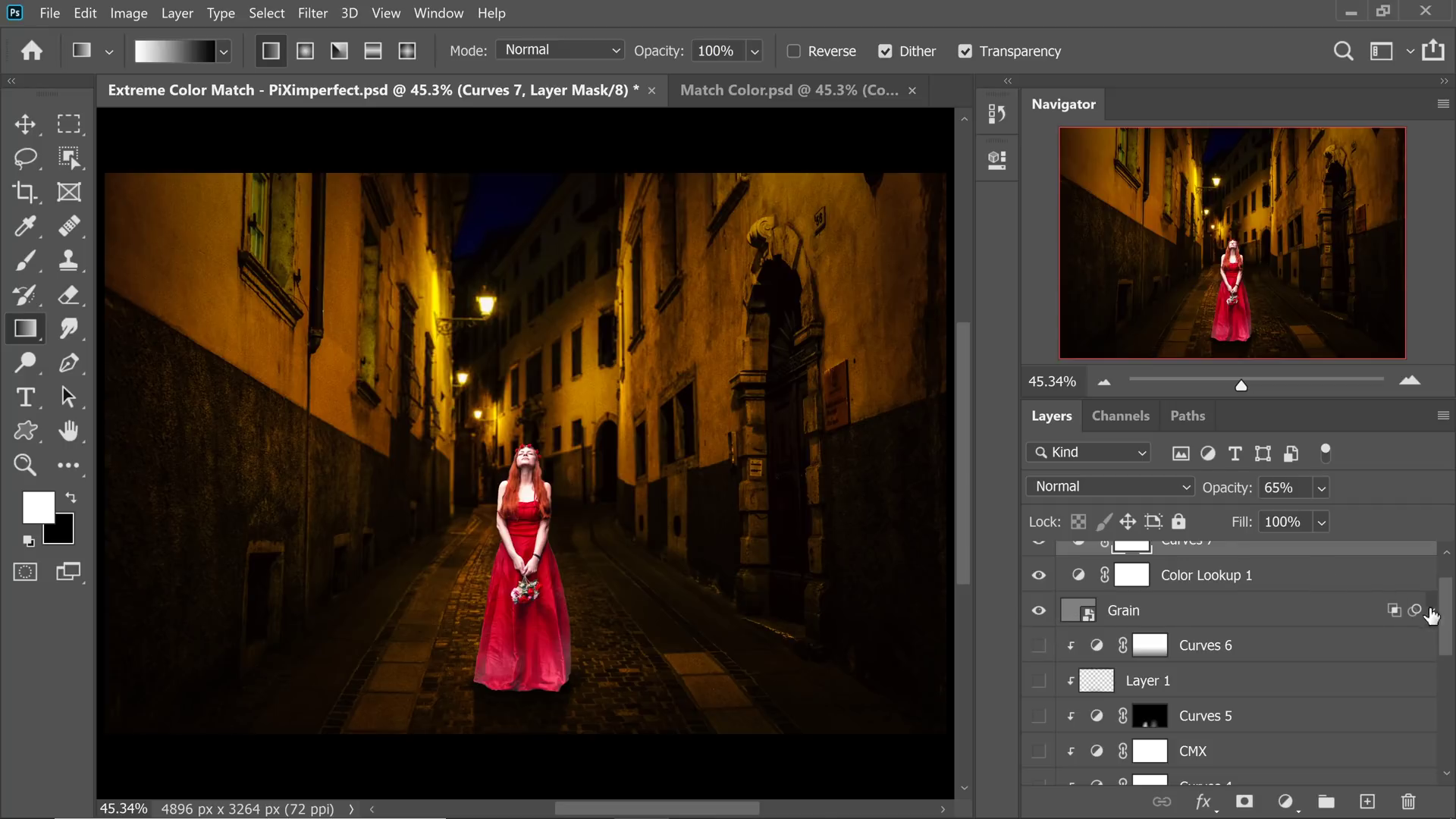
drag(1446, 633, 1449, 666)
drag(1038, 558, 1038, 768)
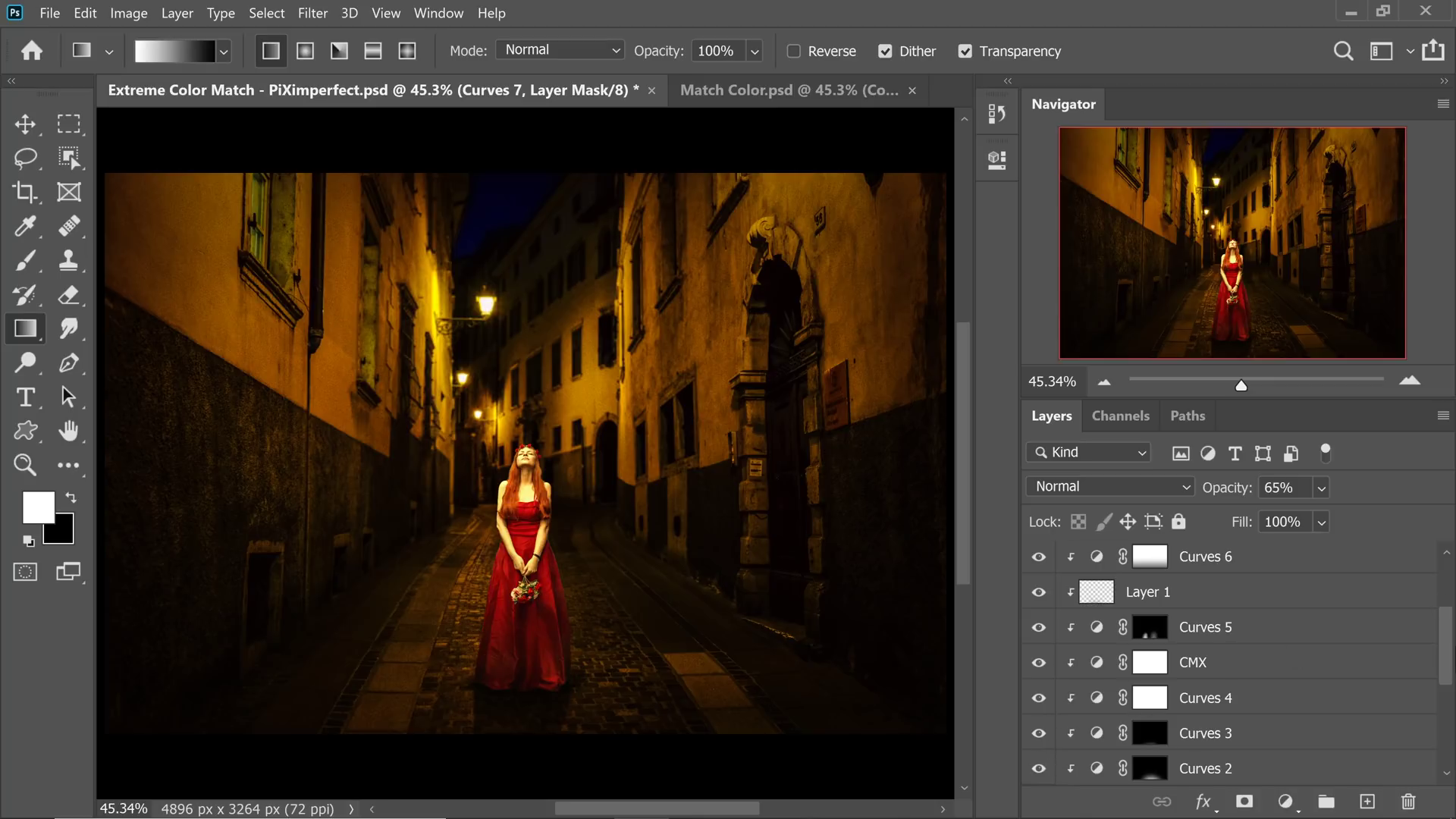
drag(1446, 652, 1261, 681)
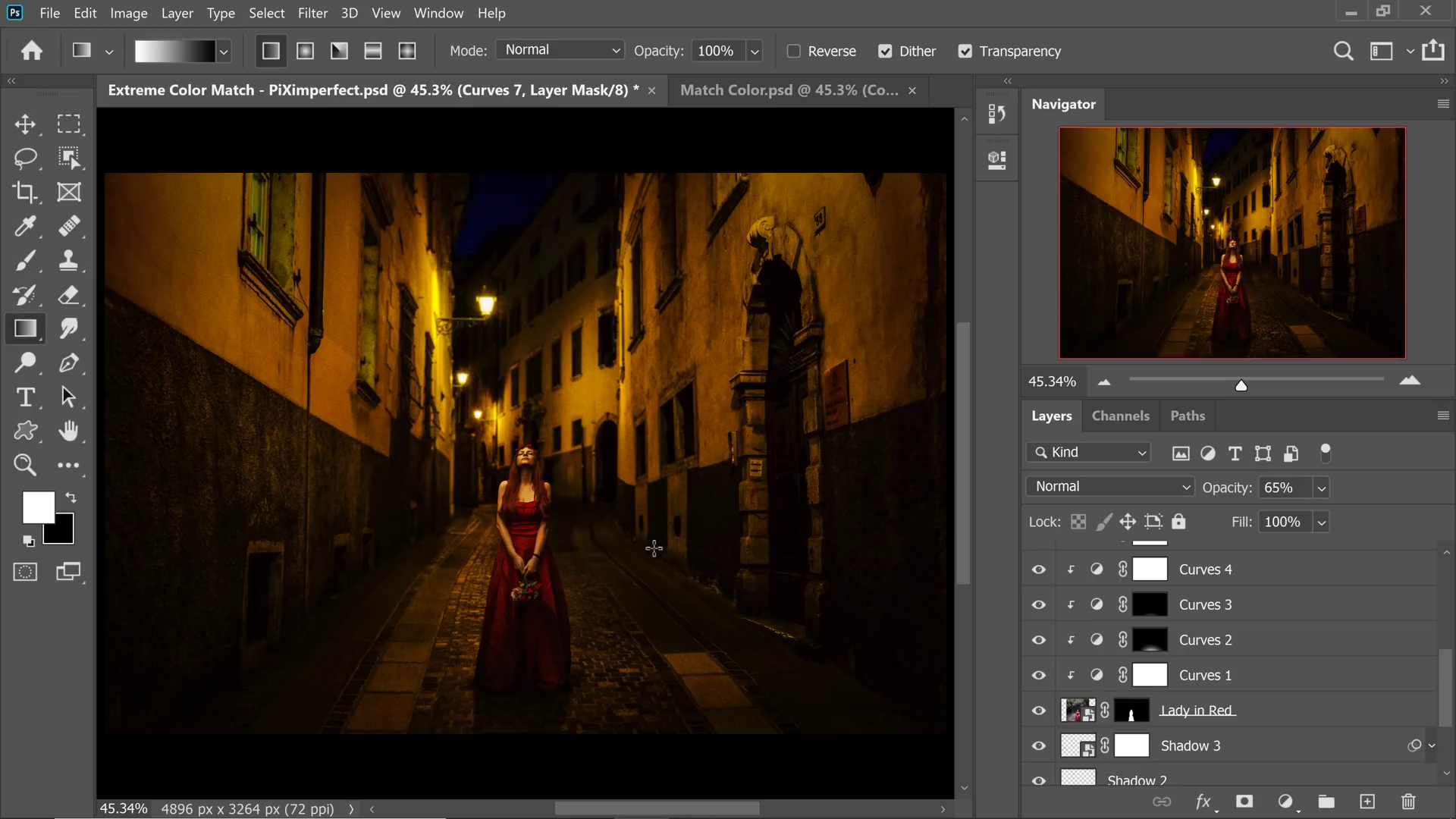
Compare the woman with and without the Curves 6 layer and lower its opacity to 28%.
scroll(1230, 624, up, 1)
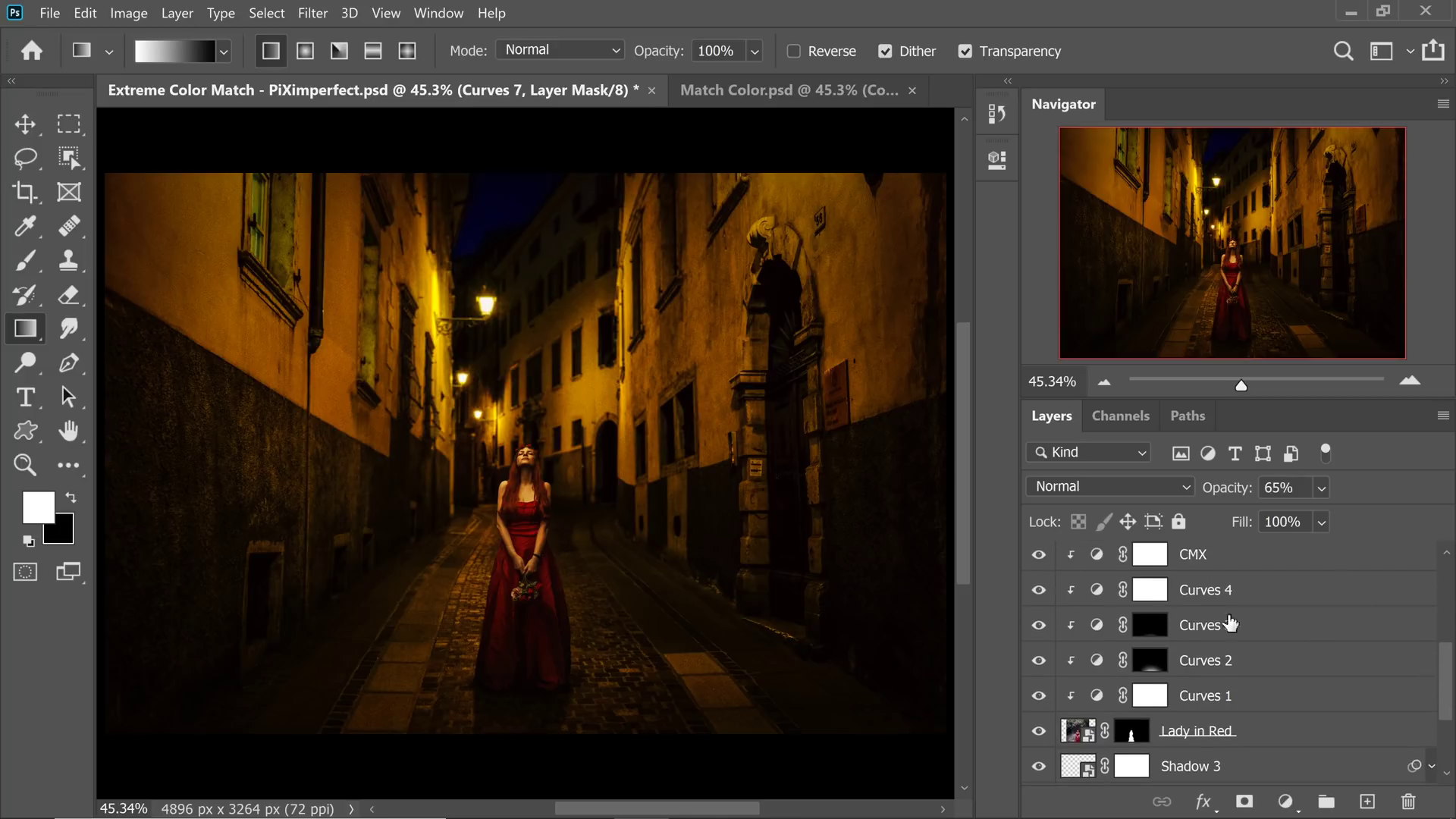
mouse_move(1446, 673)
mouse_down()
mouse_move(1446, 632)
mouse_move(1446, 686)
mouse_move(1446, 665)
mouse_up()
click(1039, 594)
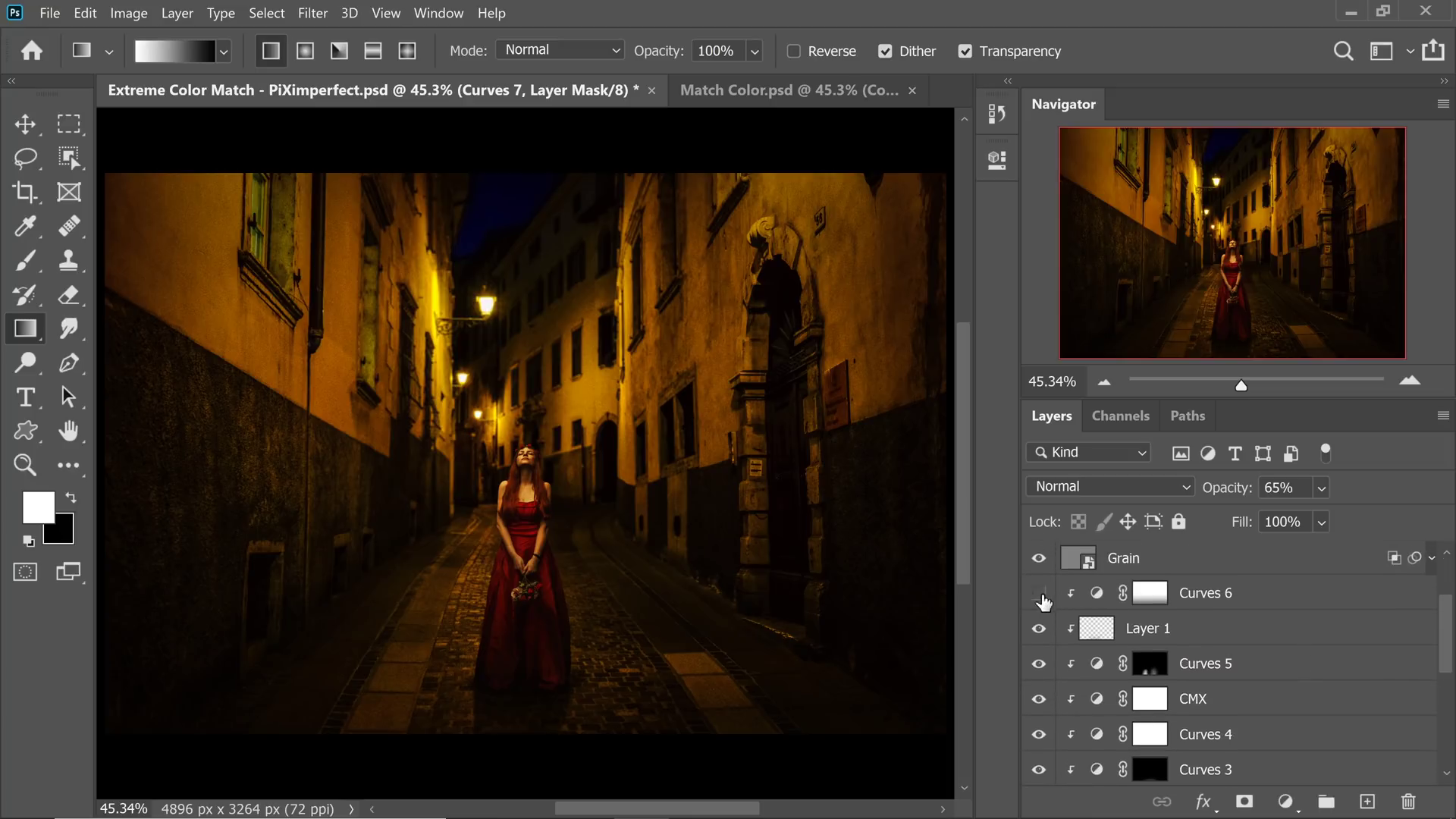
click(1039, 594)
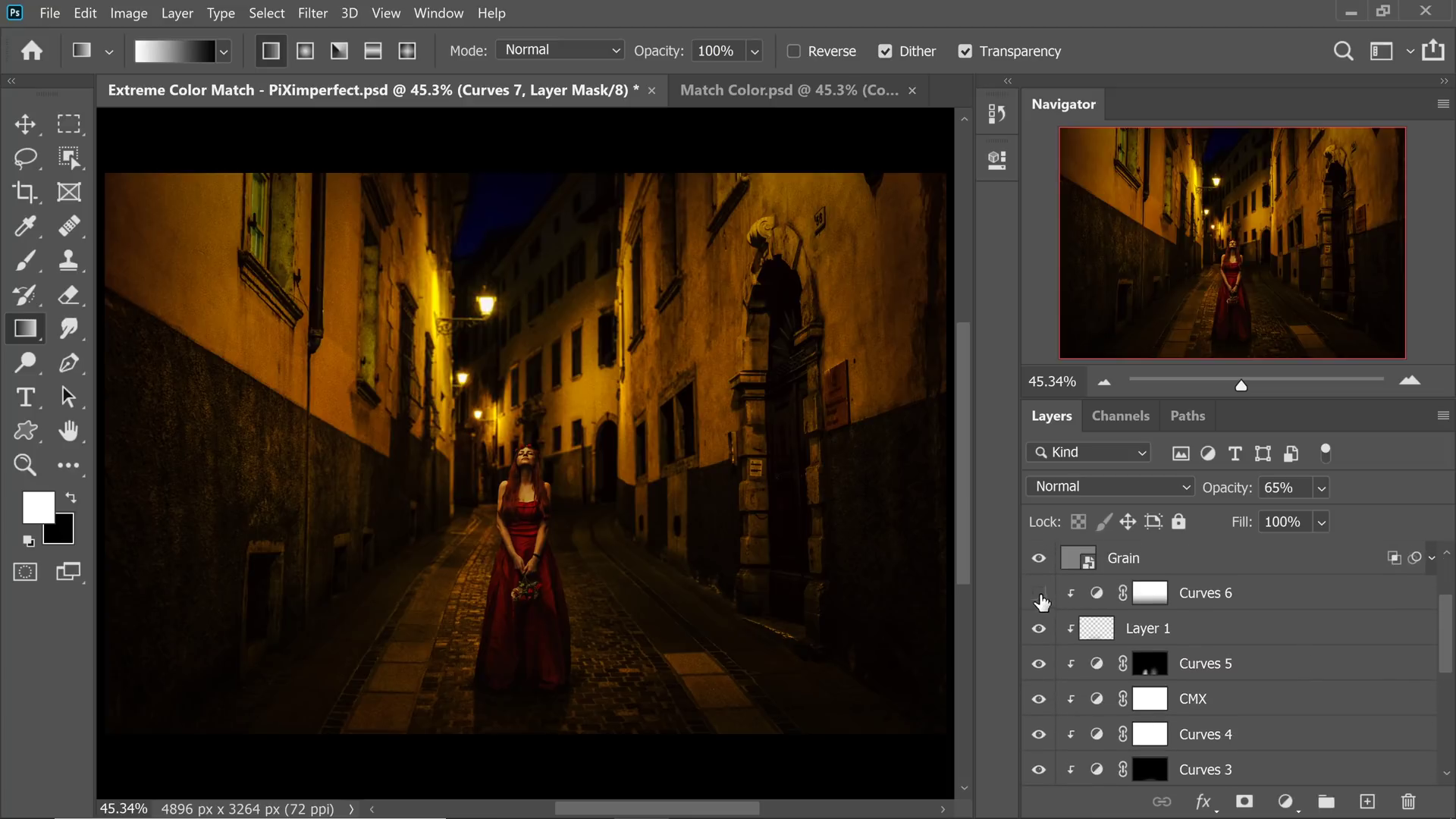
click(1192, 593)
drag(1220, 487, 1108, 494)
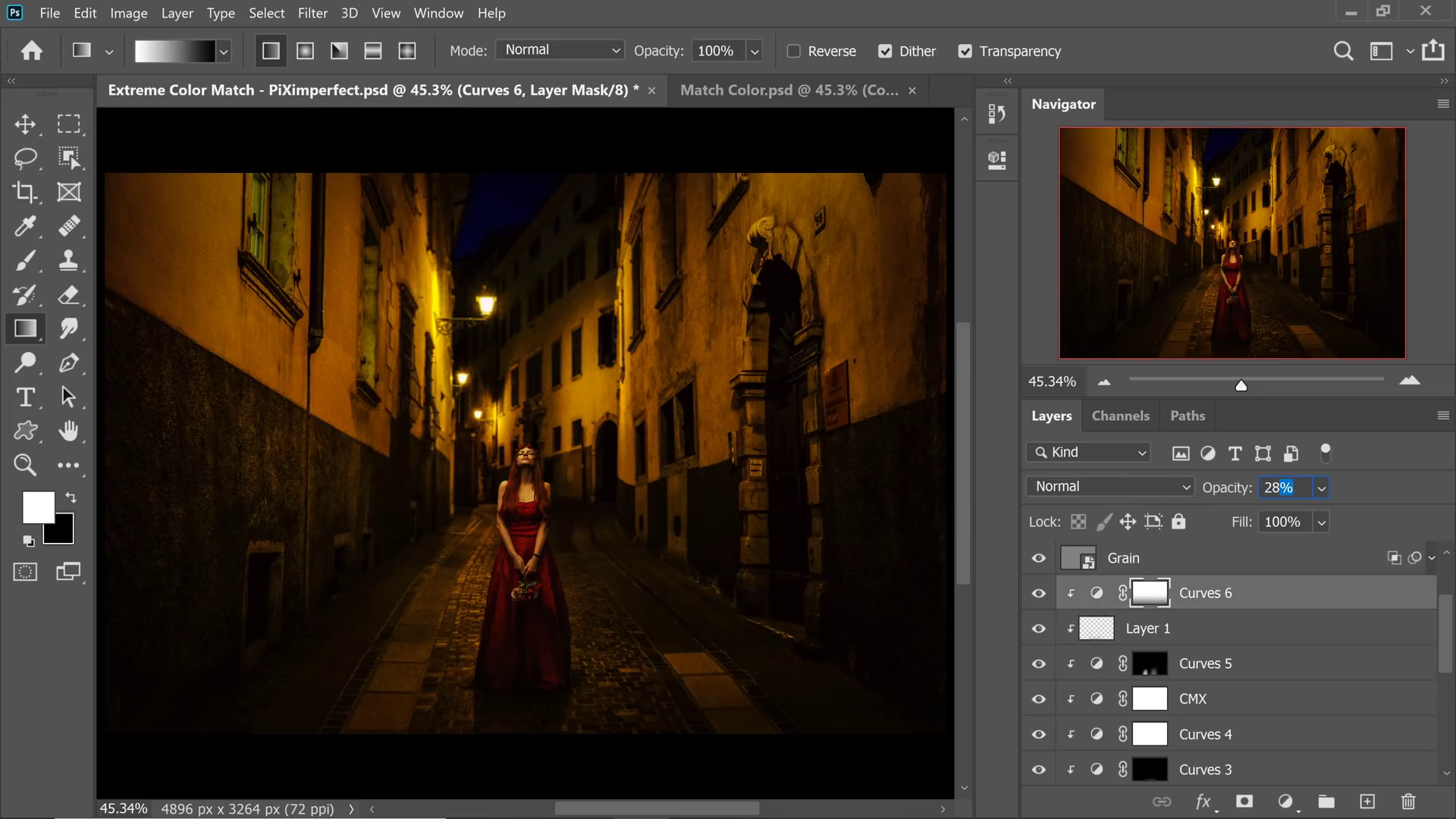
Set the Curves 6 layer's opacity to 30% after trying 35%.
text(35)
key(Return)
text(30)
key(Return)
Check the curves of Curves 1 to Curves 3, then lift the shadows and slightly lower the midpoint of Curves 4's RGB curve.
drag(1444, 660, 1446, 696)
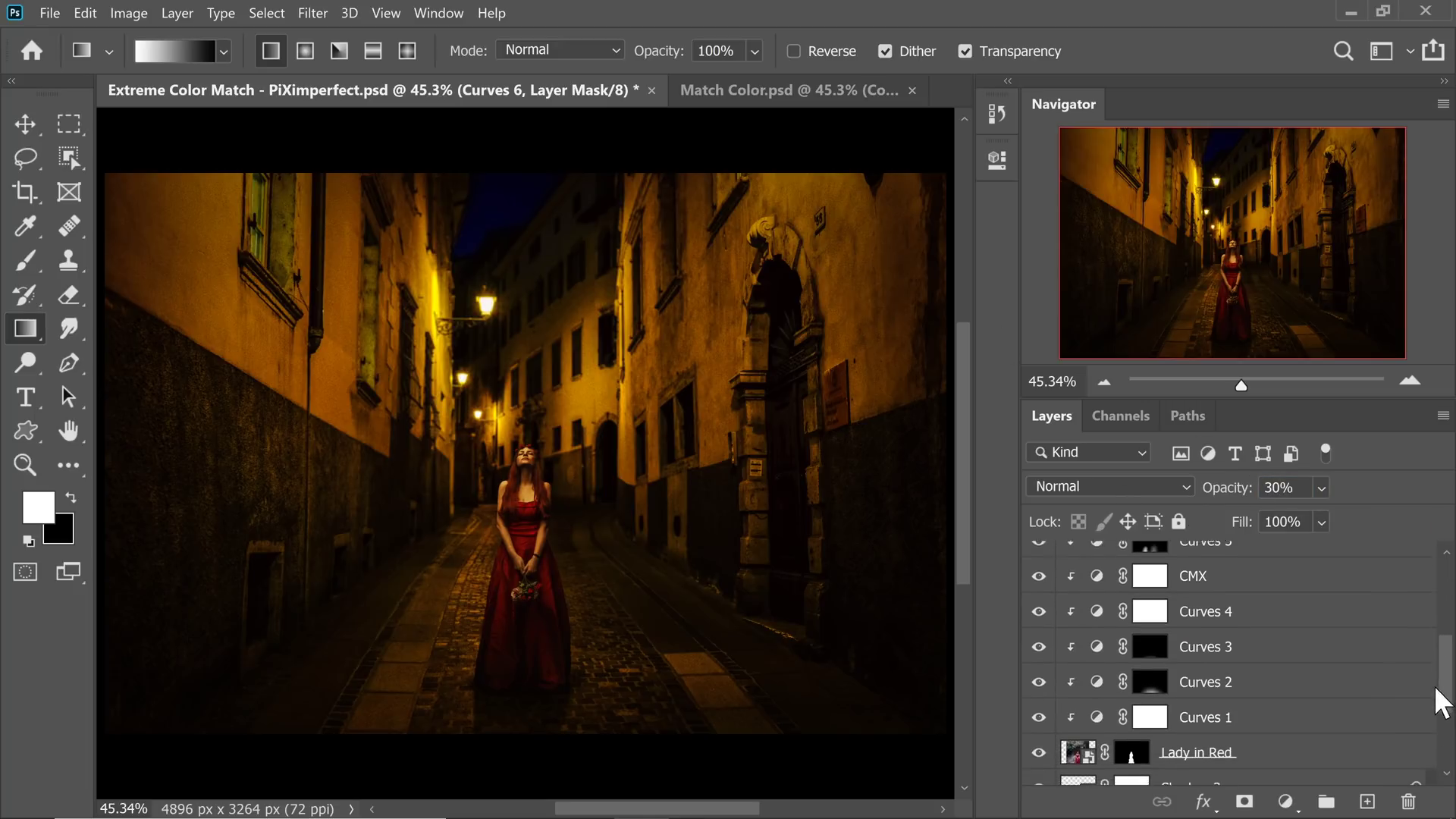
click(1098, 721)
double_click(1097, 720)
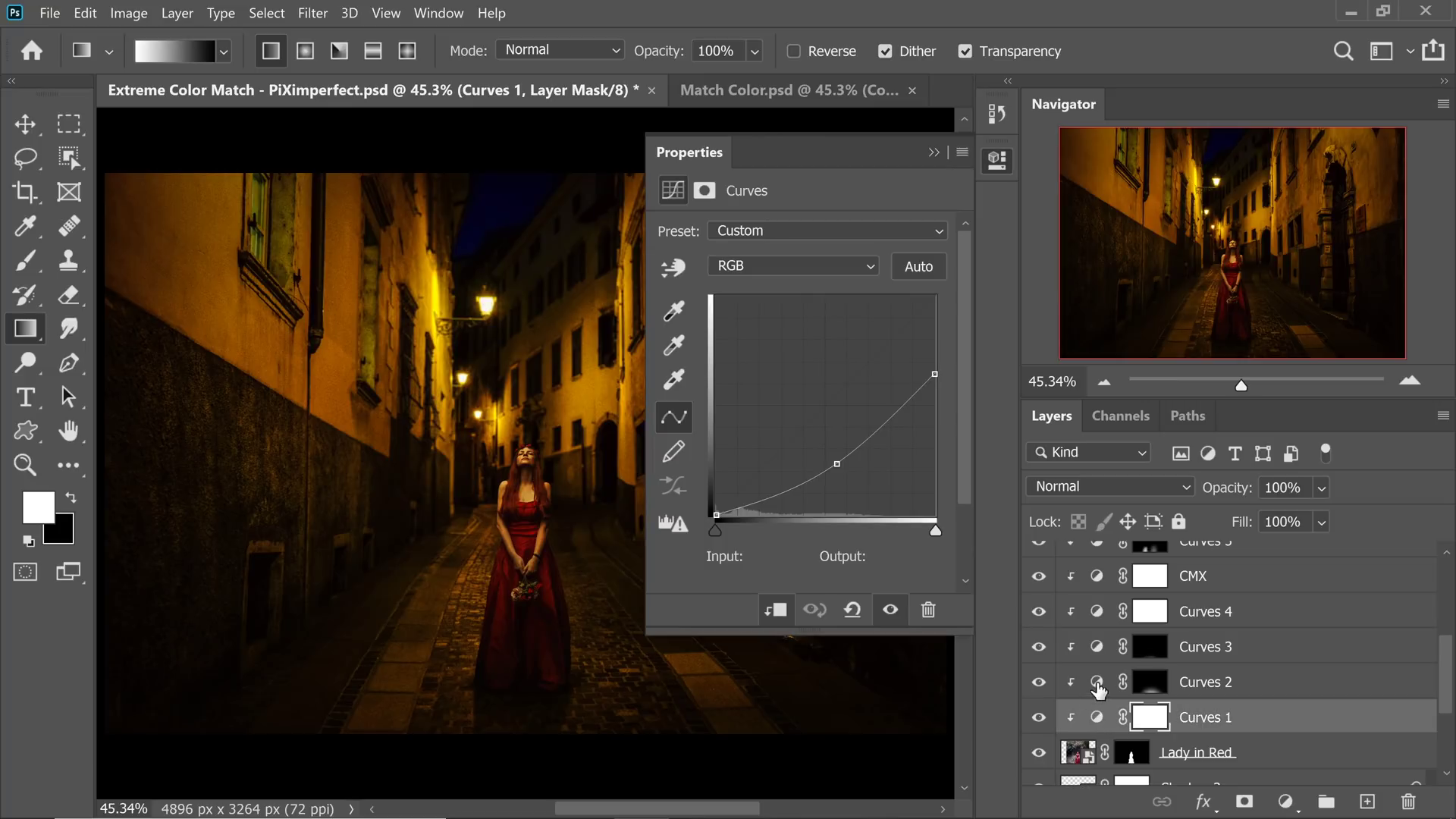
click(1097, 684)
click(1099, 649)
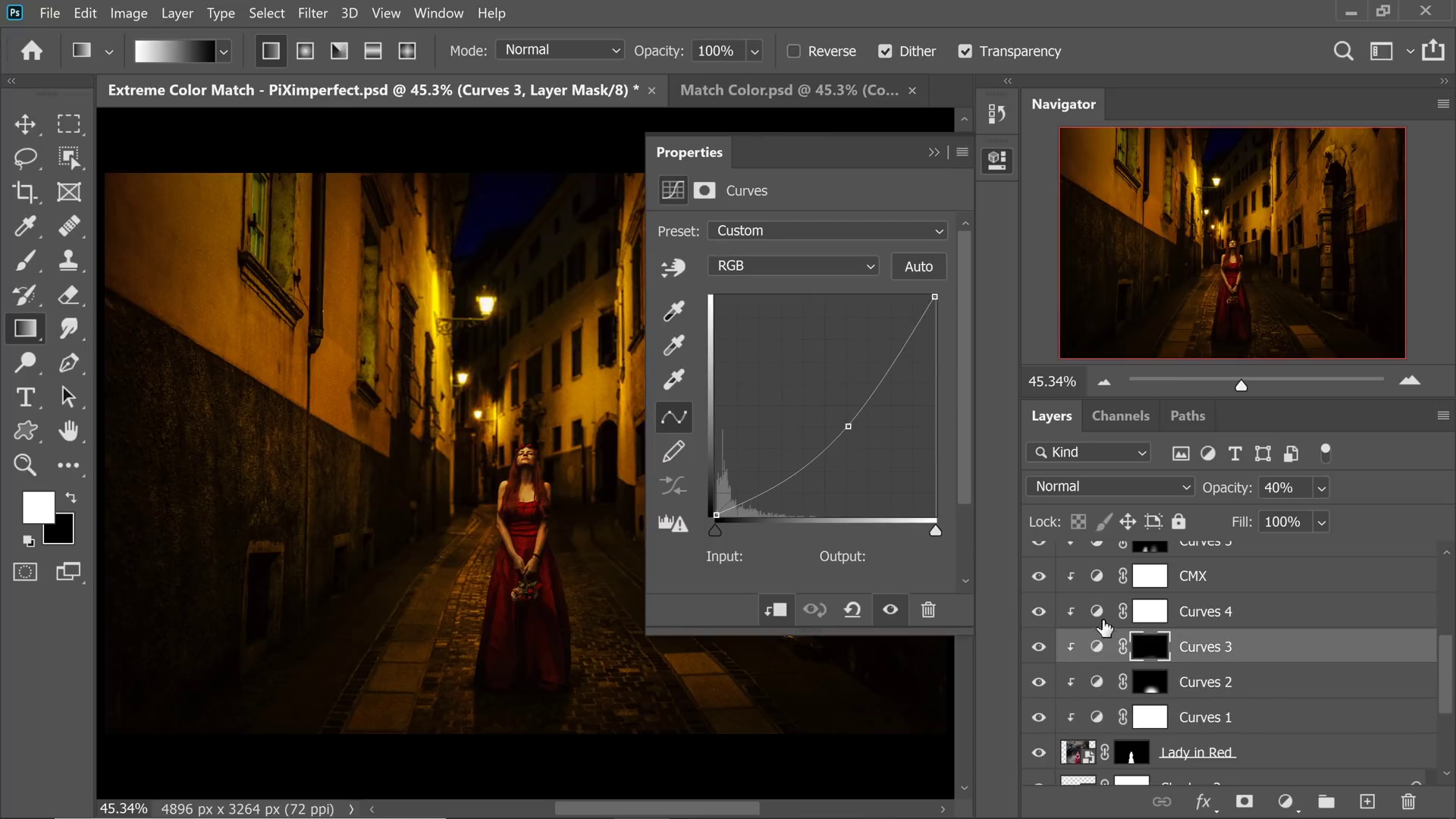
click(1100, 614)
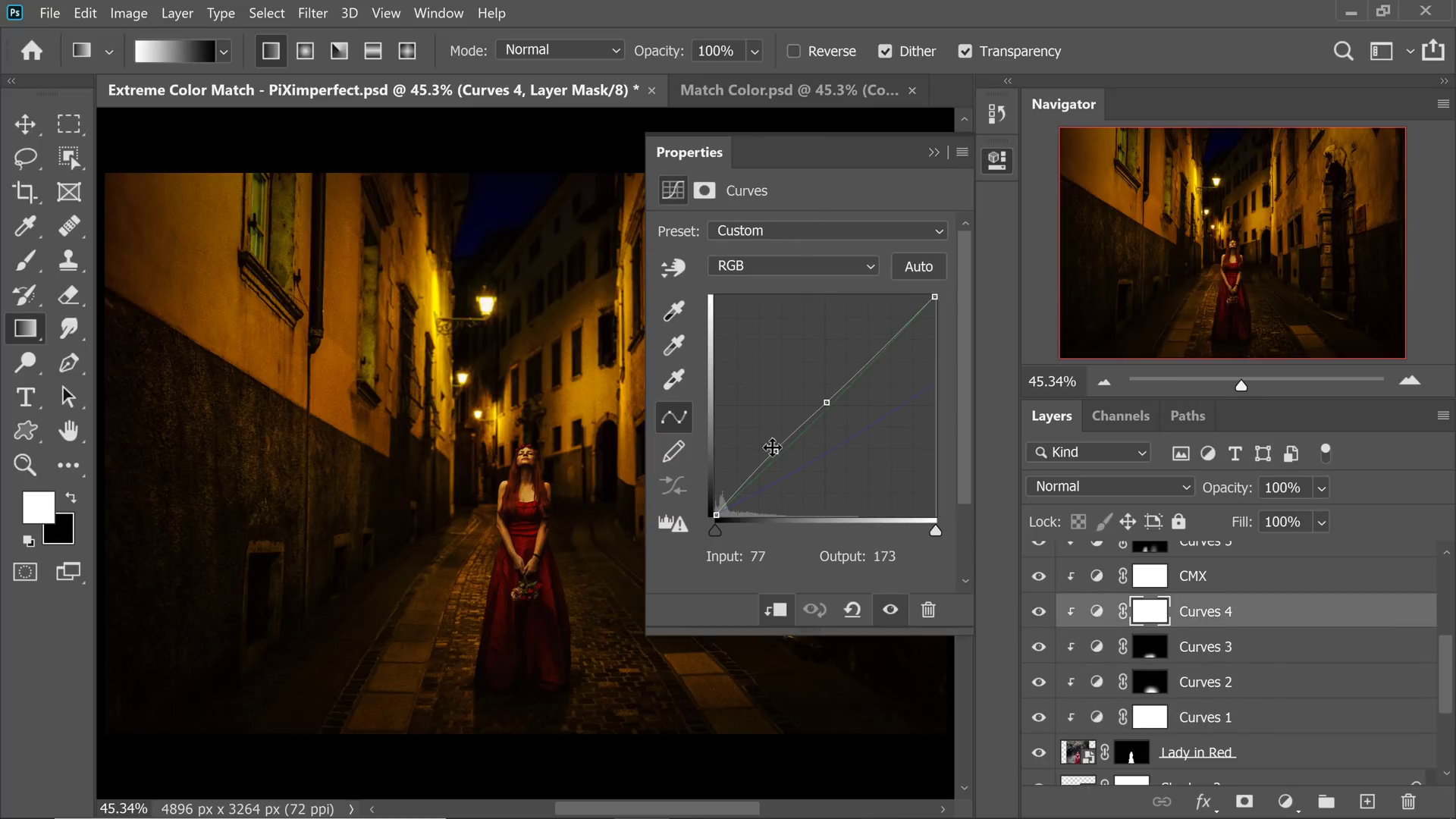
drag(774, 450, 770, 448)
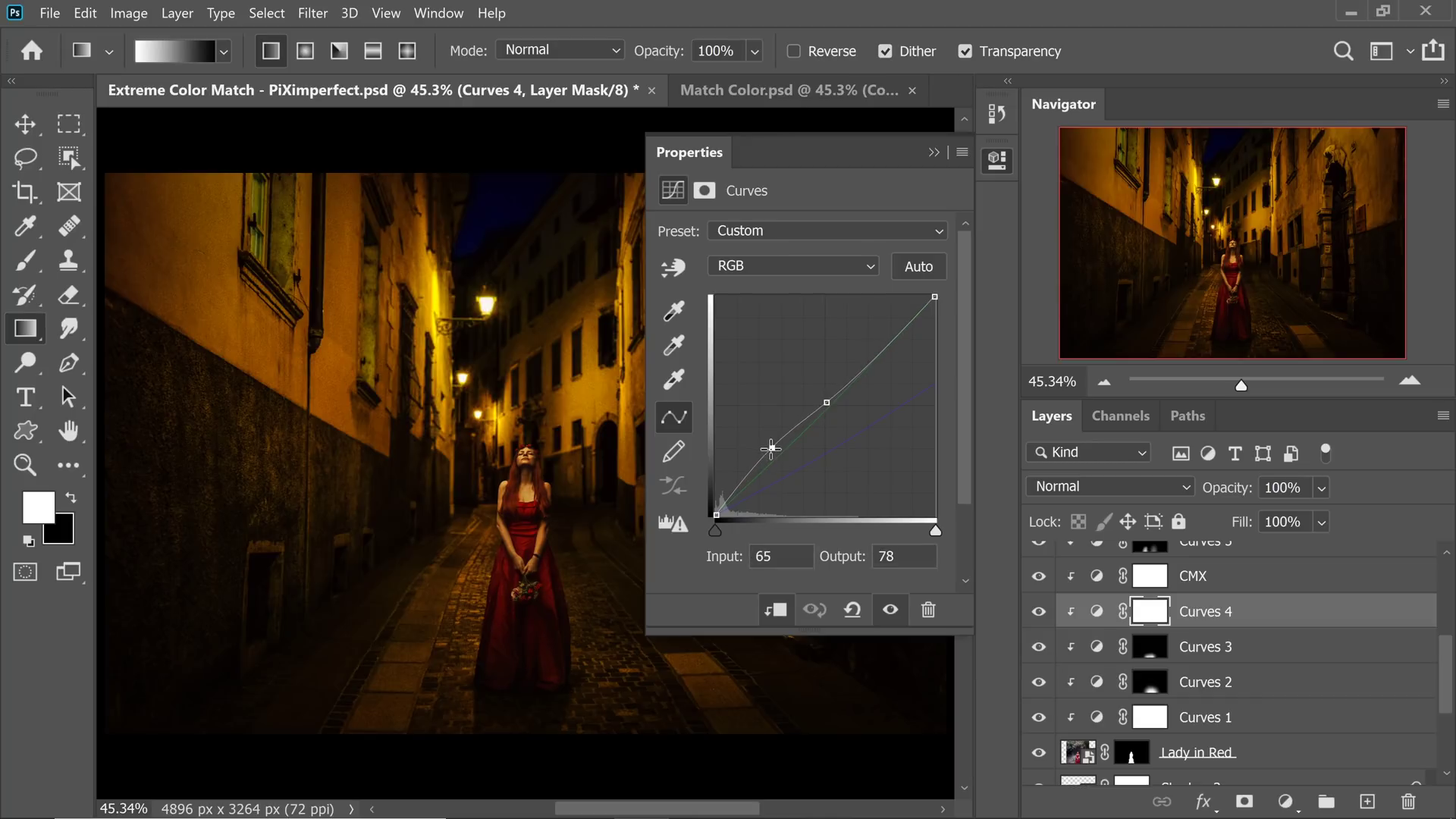
drag(827, 402, 829, 410)
drag(771, 455, 765, 457)
drag(828, 410, 829, 416)
click(766, 462)
click(934, 153)
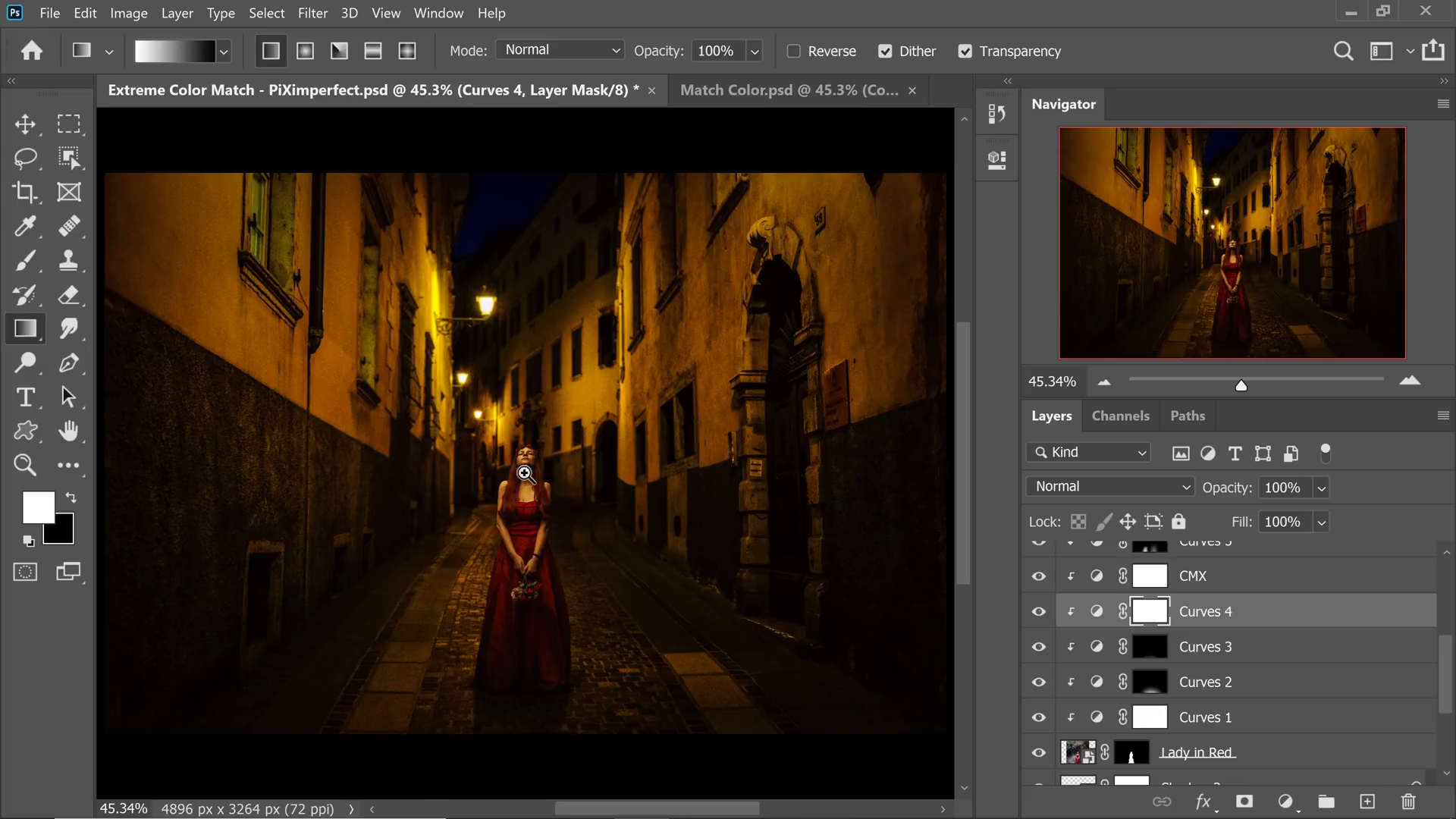
scroll(535, 482, up, 5)
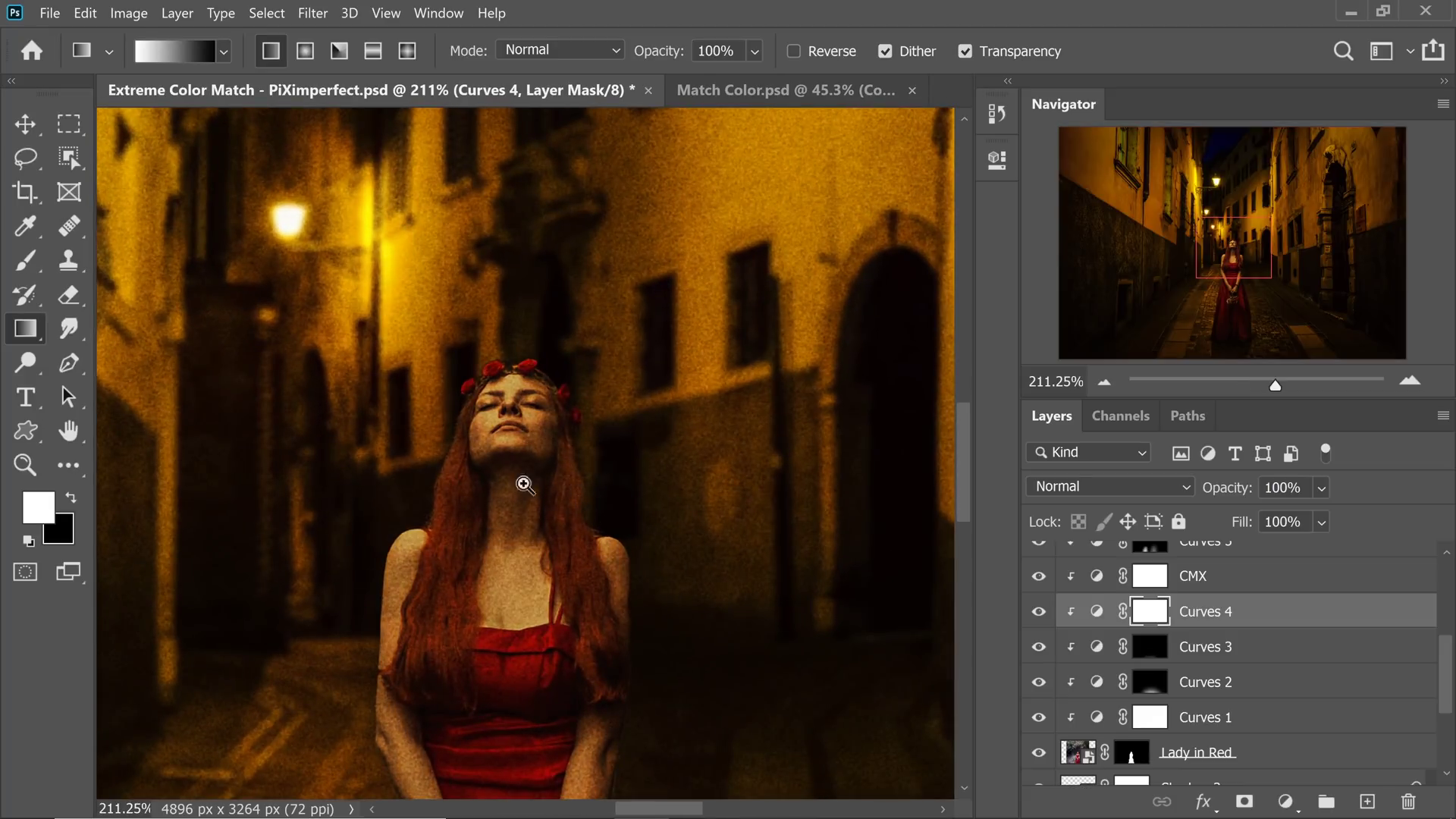
scroll(570, 477, down, 5)
scroll(614, 369, down, 1)
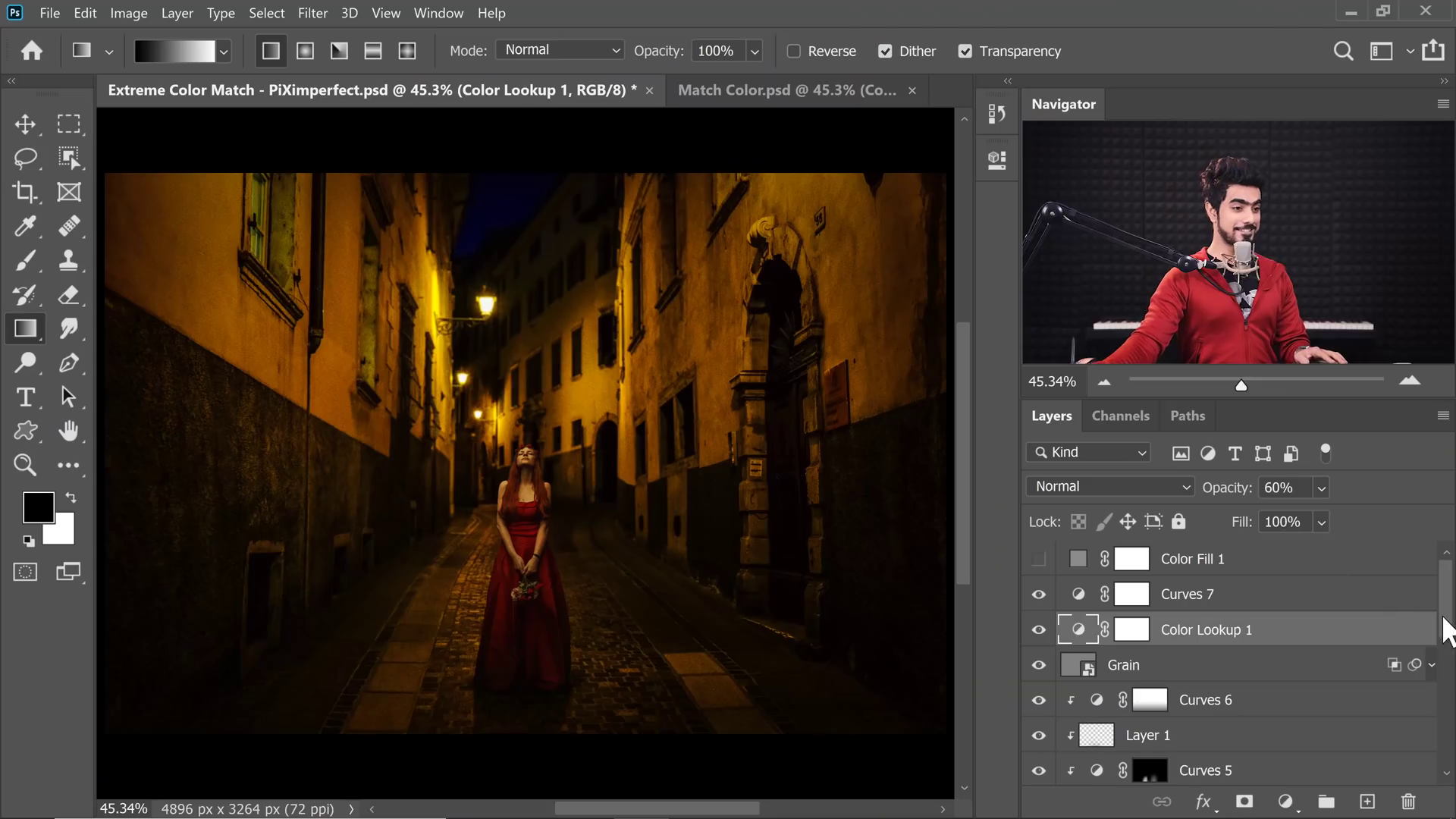
Hide every layer except Background and show the Lady in Red layer to view the unmatched composite.
drag(1445, 630, 1445, 767)
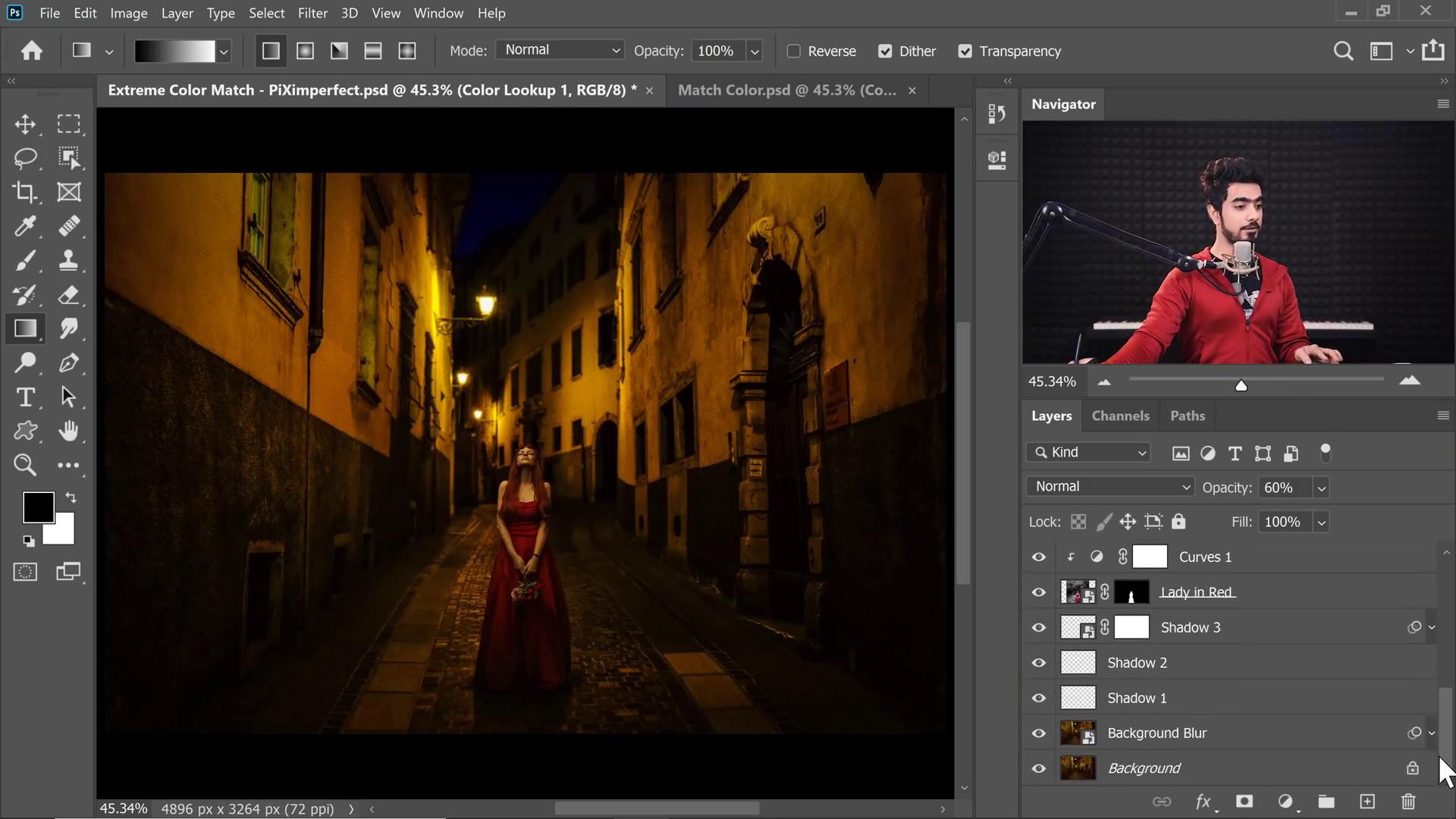
alt+click(1037, 768)
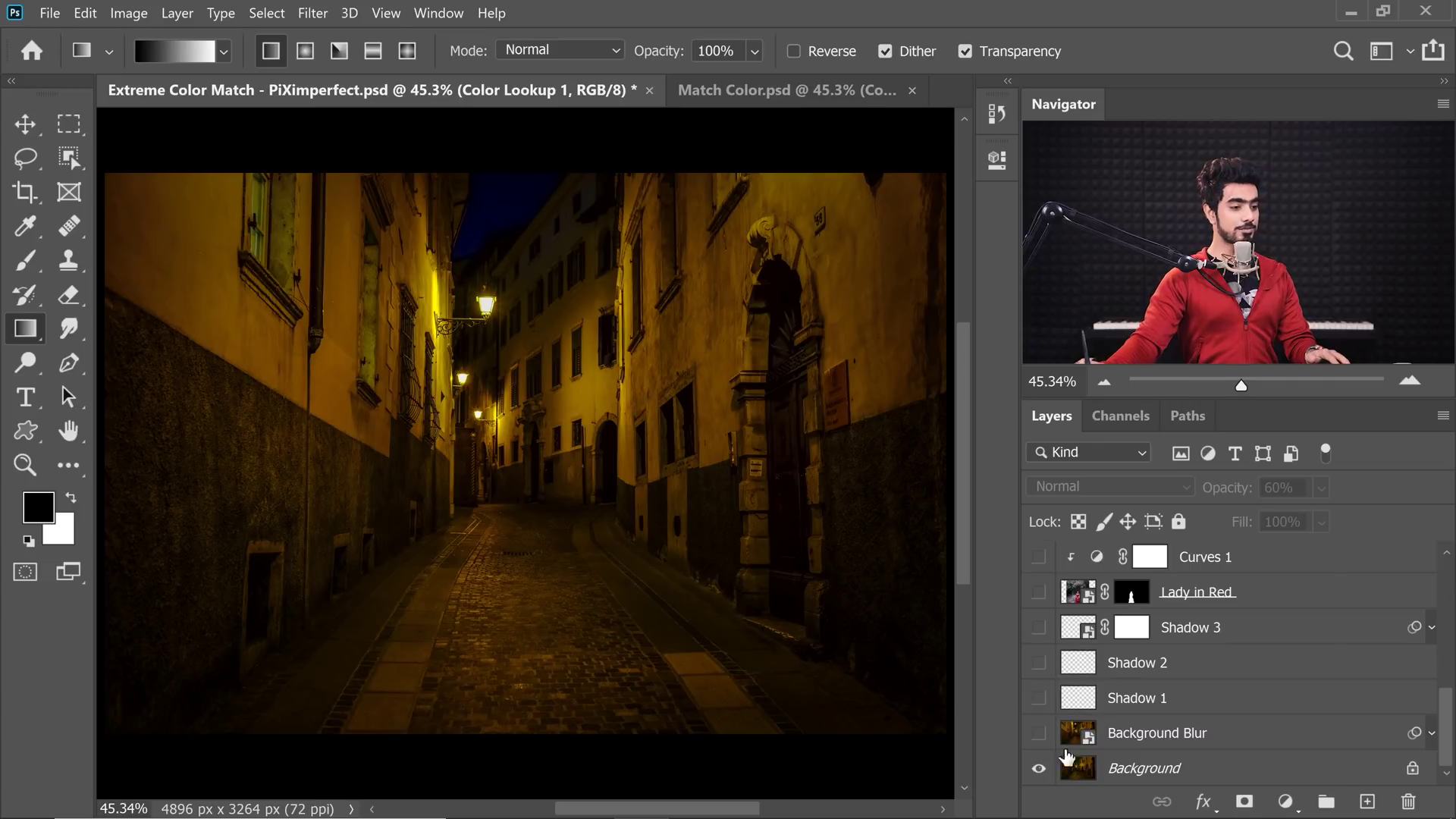
click(1038, 592)
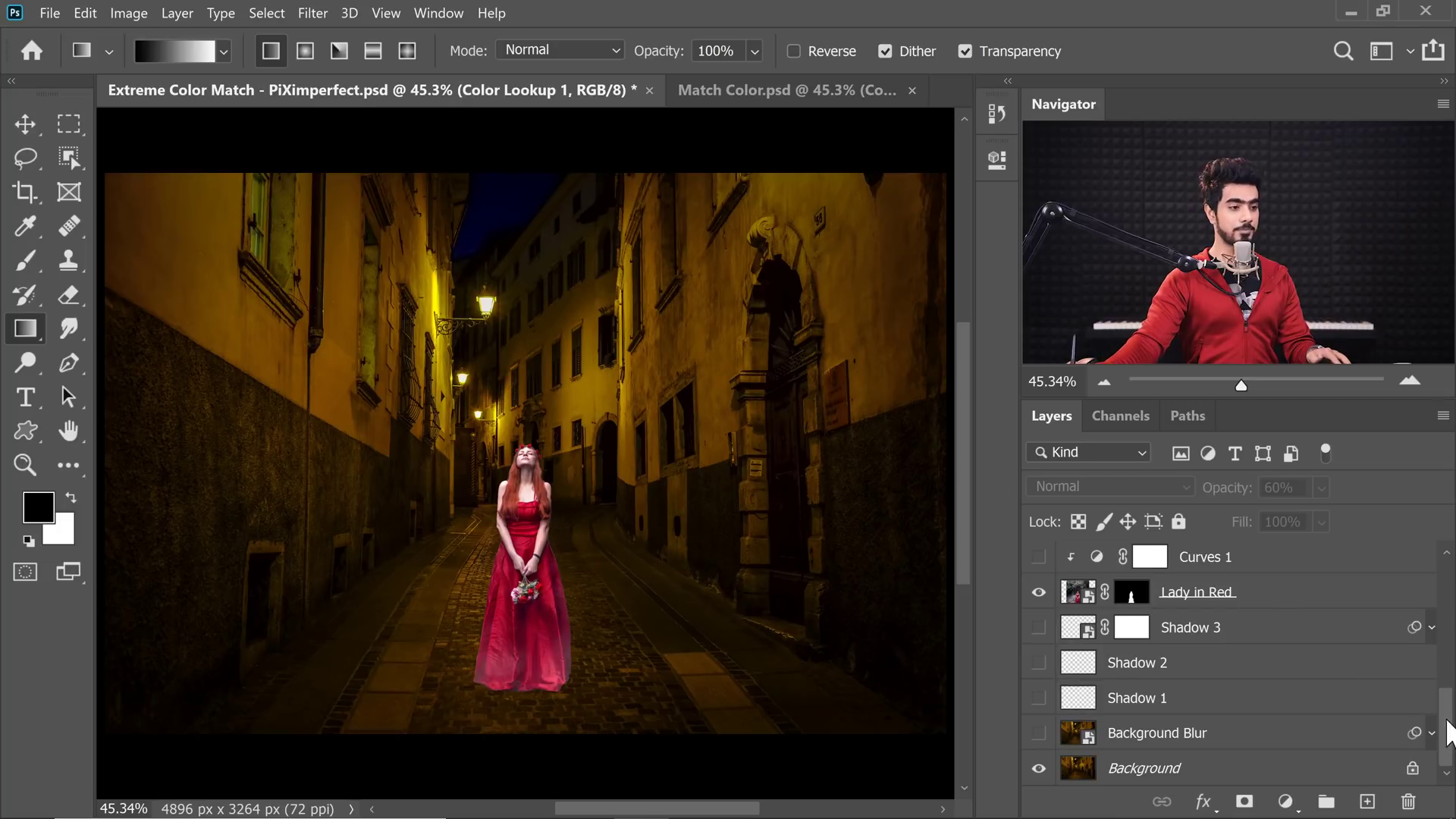
Show the clipped Curves 1, Curves 2, Curves 3 and Curves 4 layers one by one to review the woman's matching.
scroll(1448, 686, up, 4)
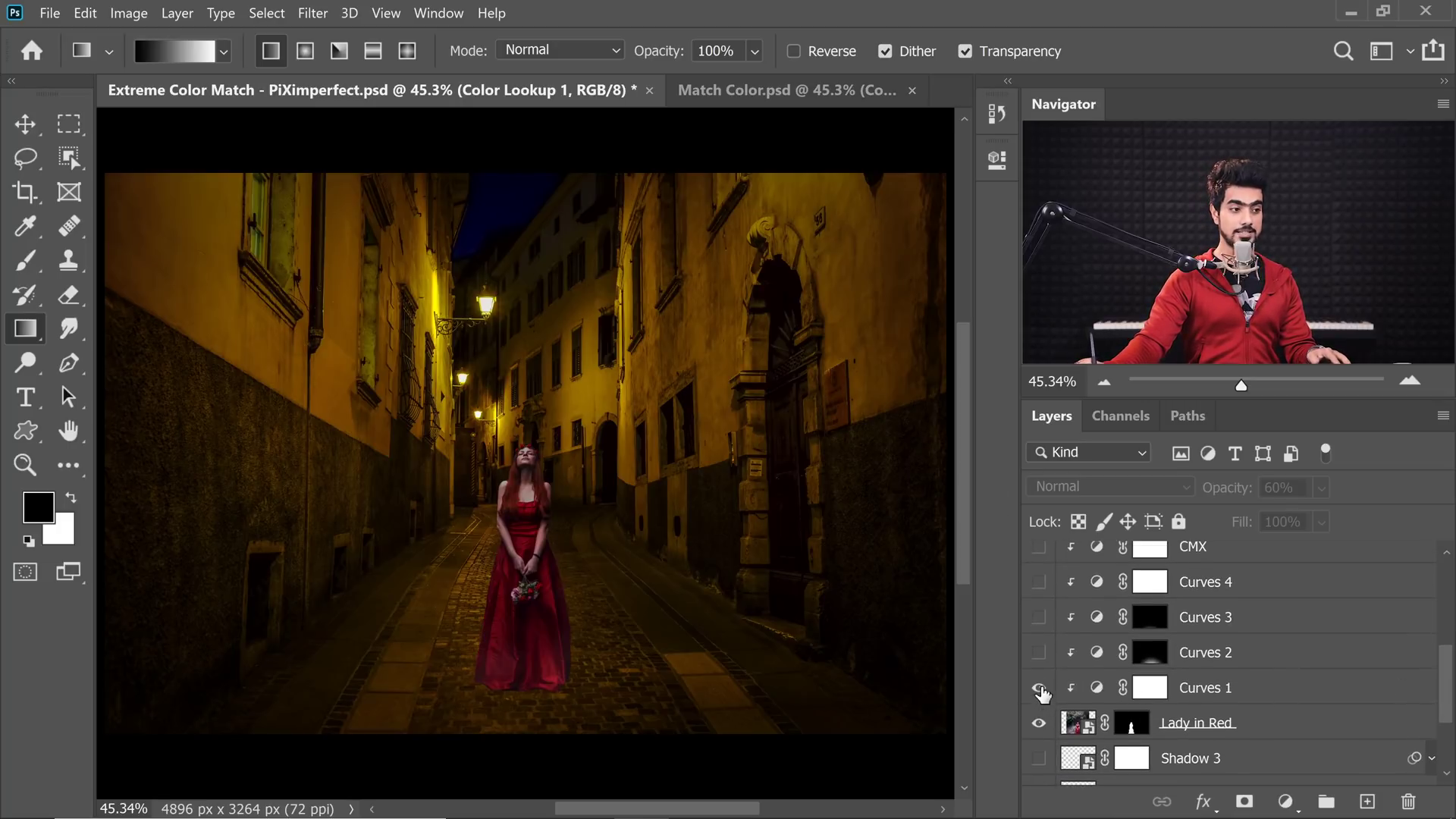
click(1040, 654)
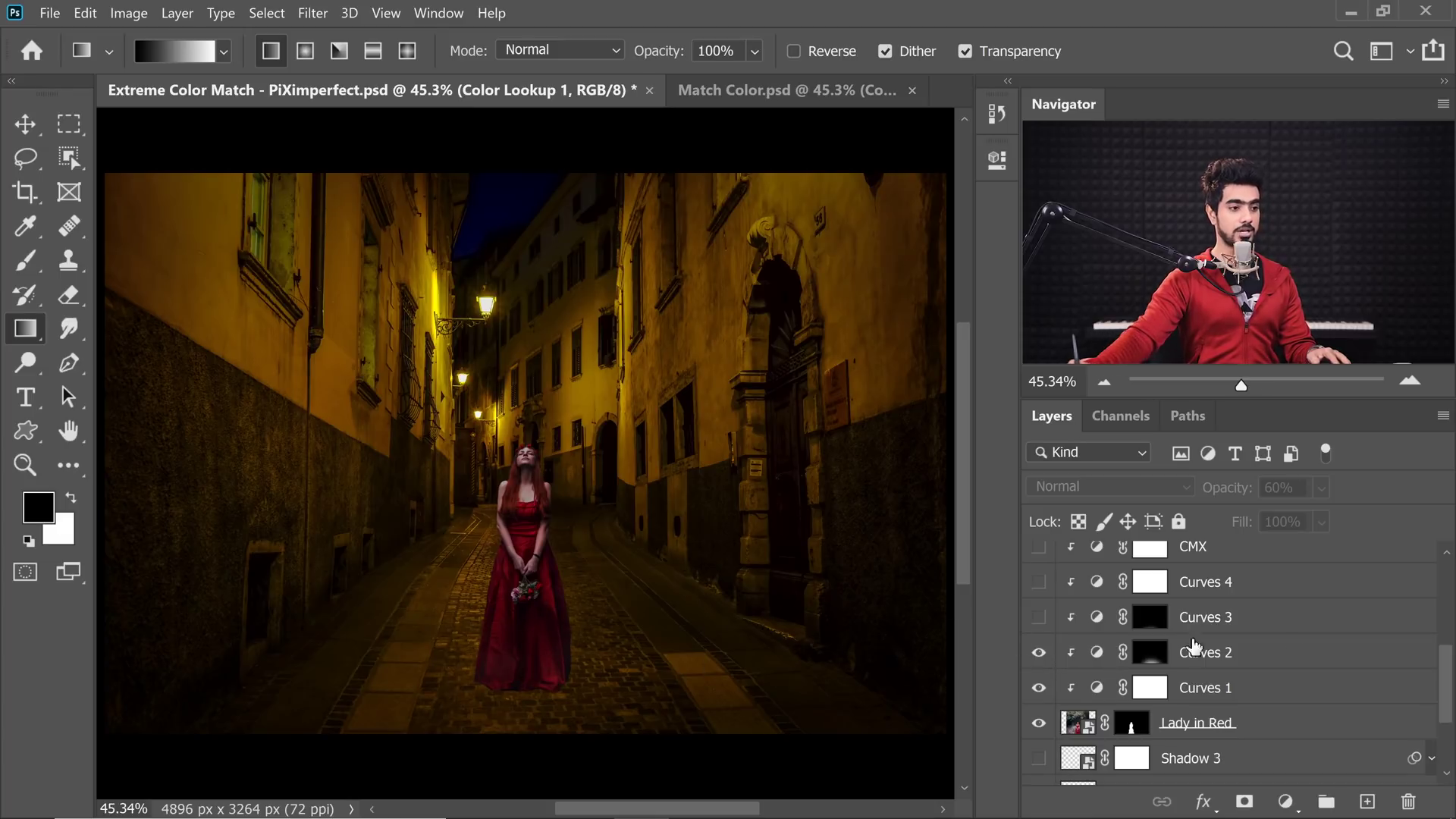
drag(1445, 677, 1445, 666)
click(1039, 657)
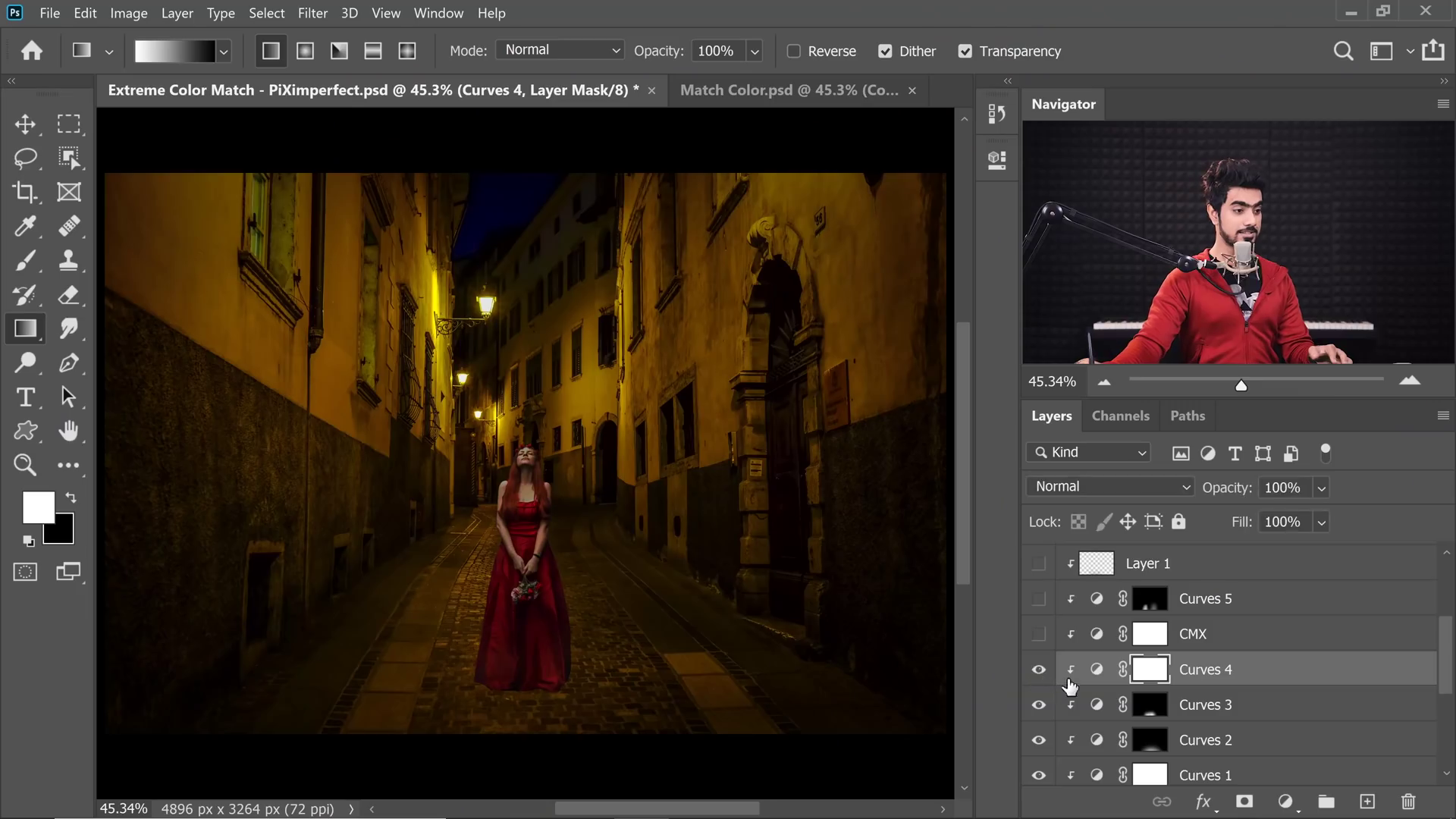
Examine the Curves 4 adjustment's curves in the Blue, Green and RGB channels.
double_click(1094, 672)
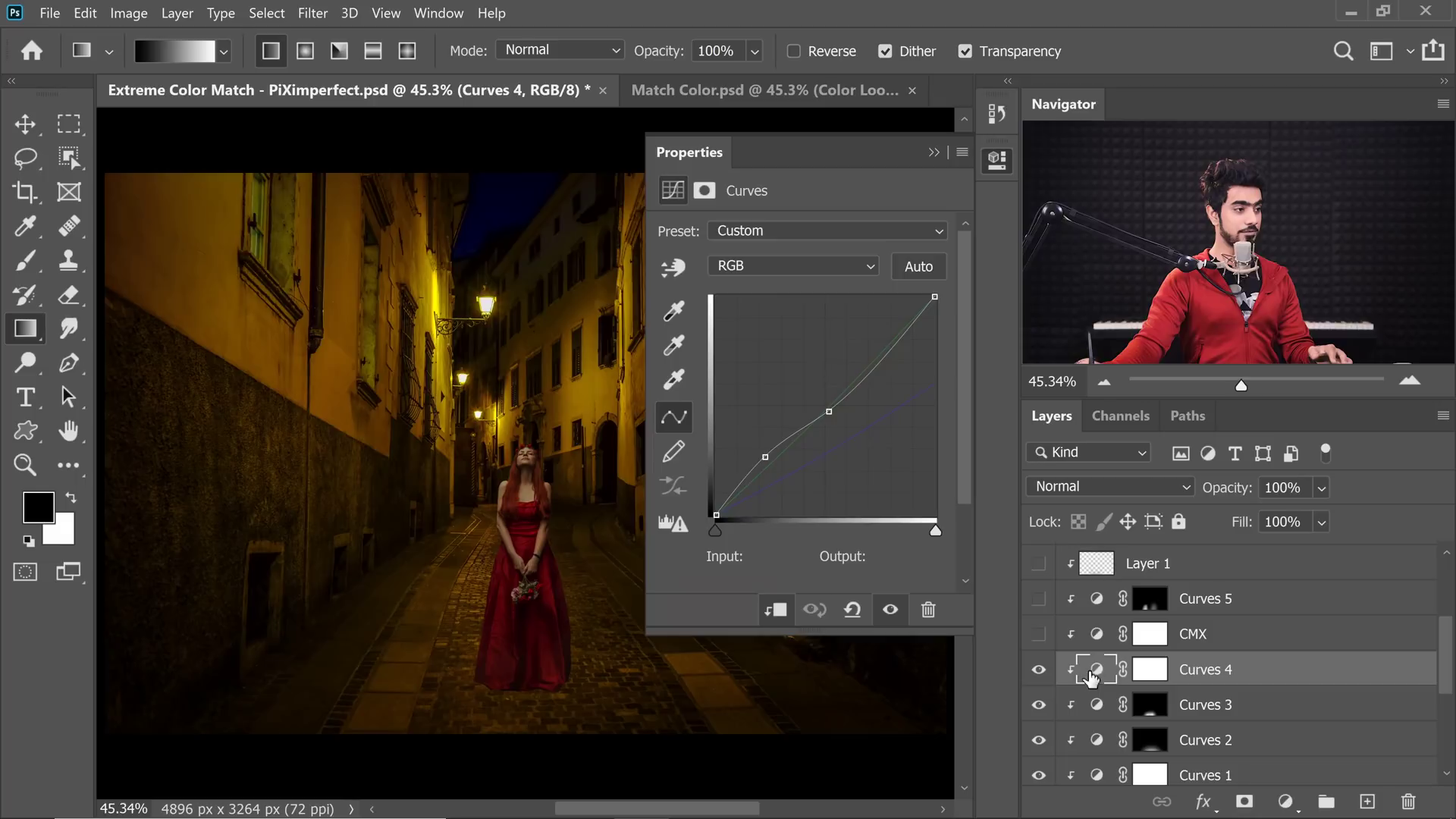
click(770, 267)
click(766, 335)
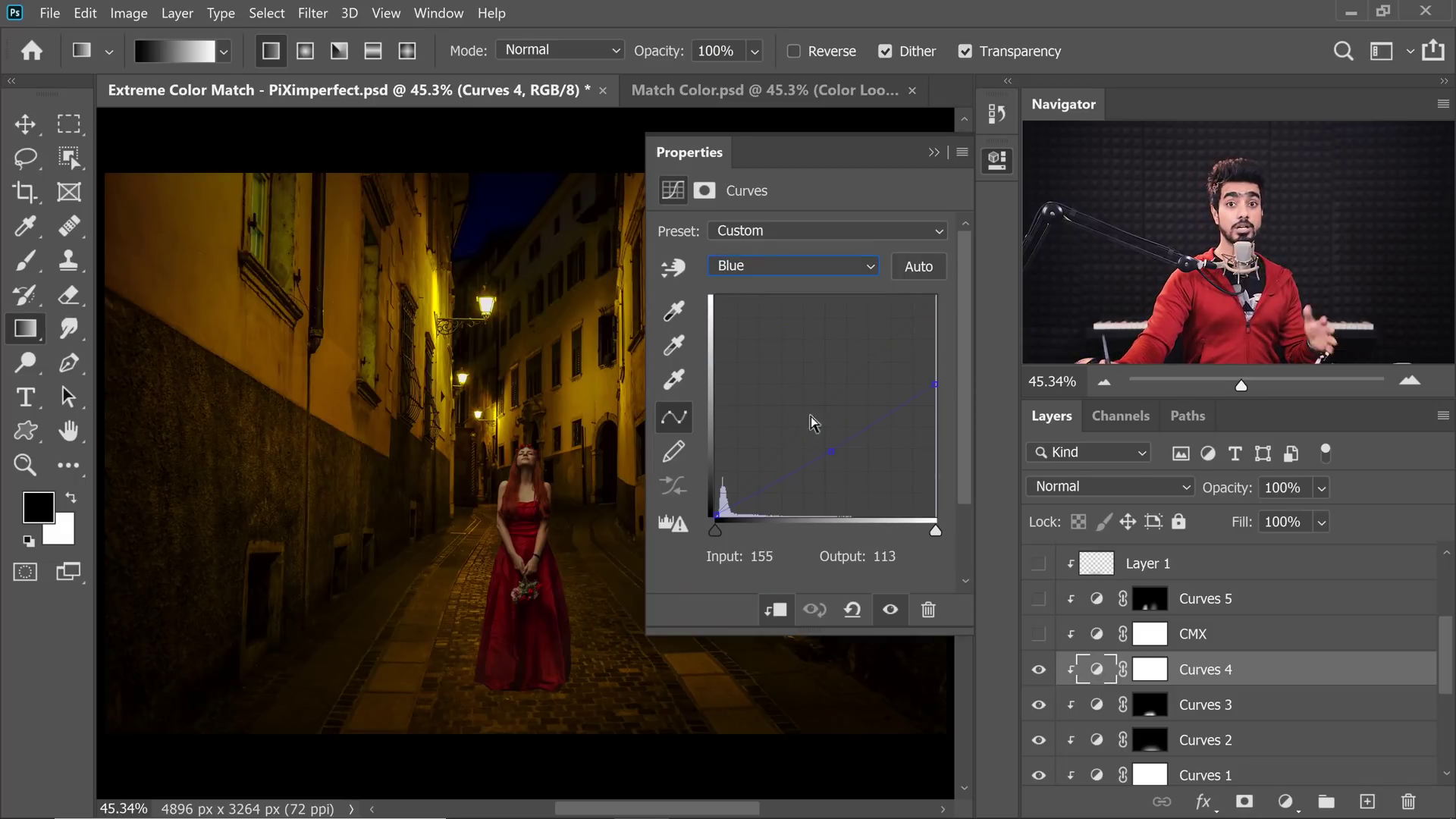
click(788, 266)
click(758, 331)
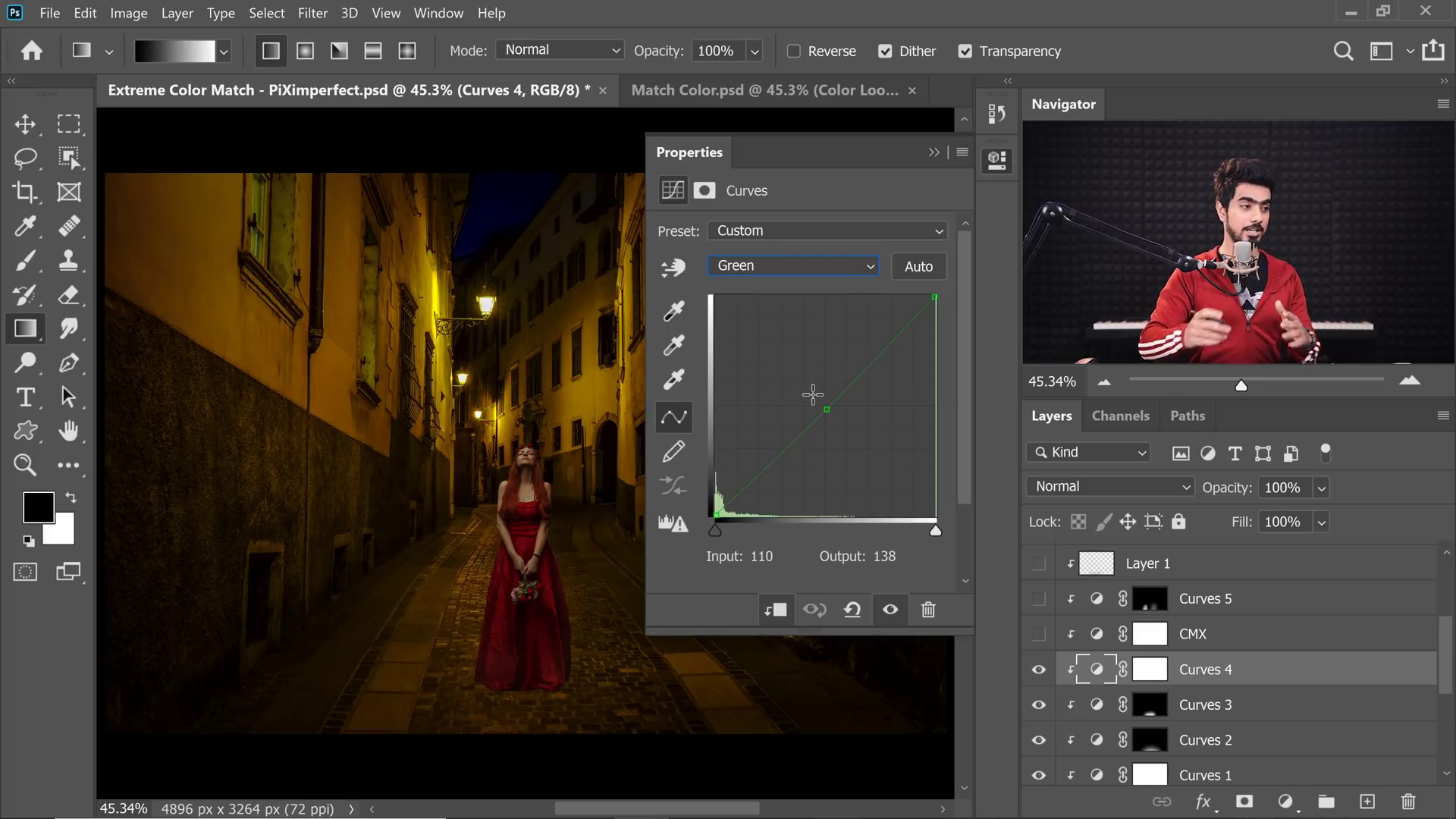
click(780, 263)
click(758, 286)
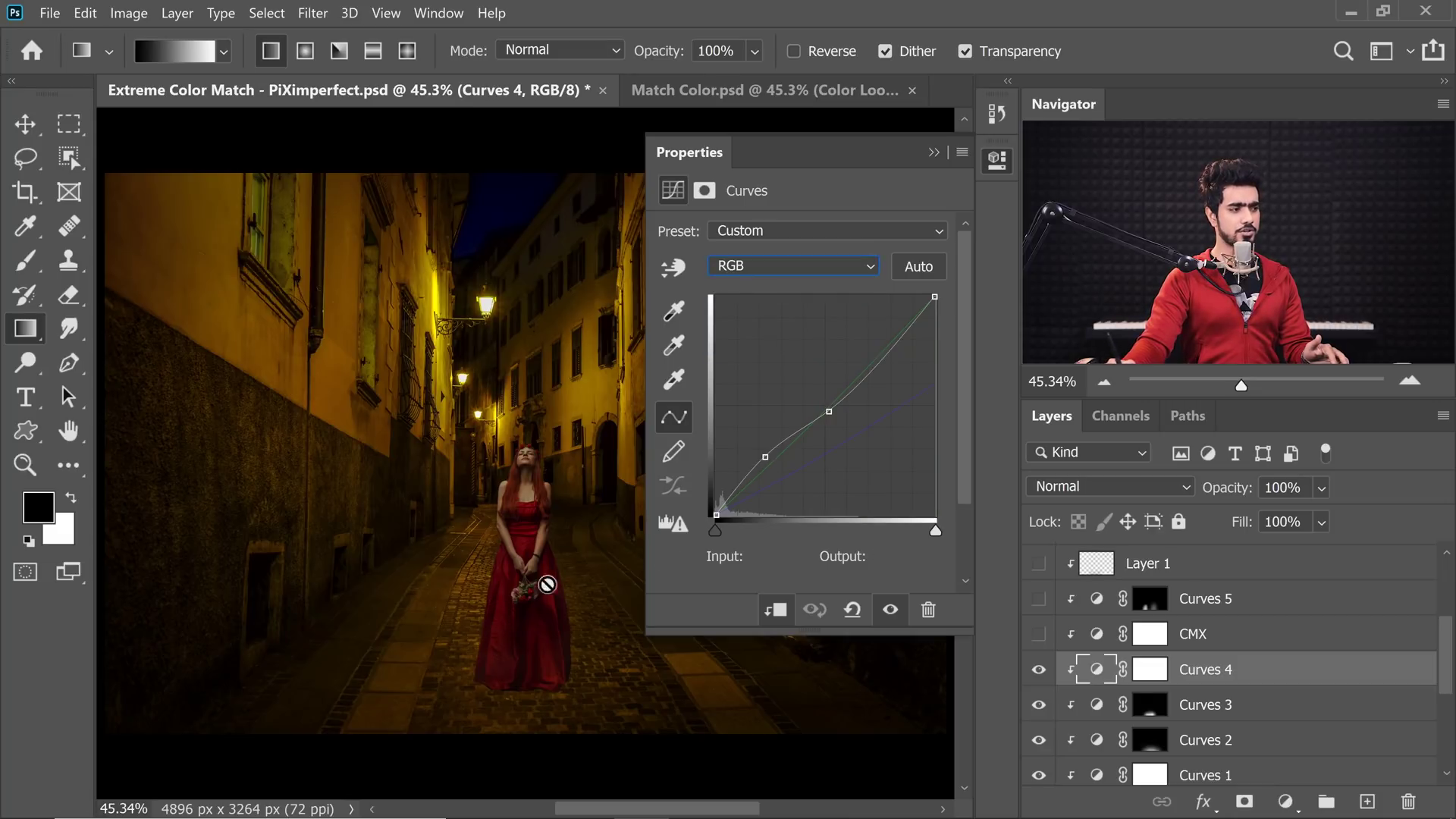
click(933, 153)
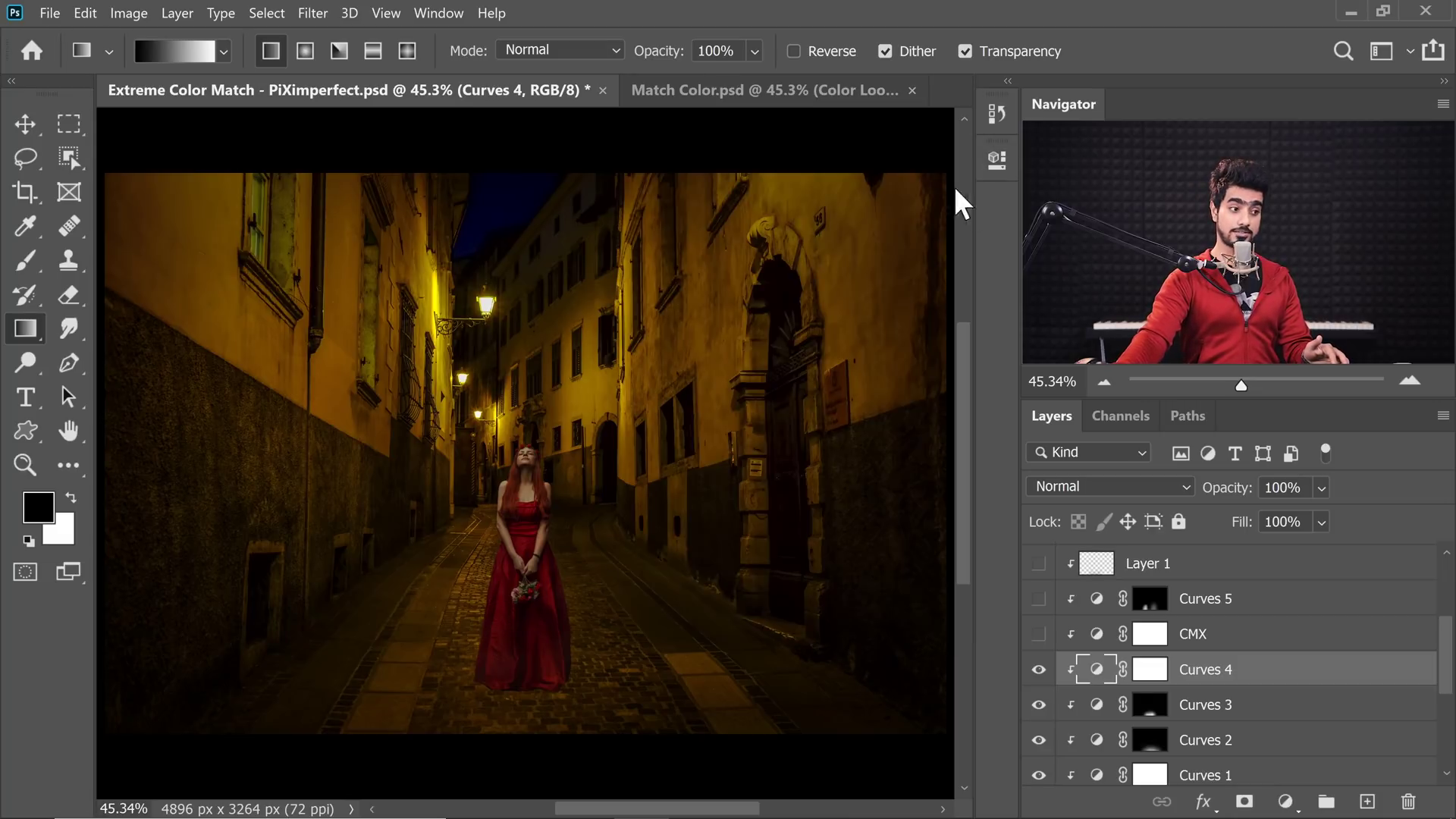
Show the CMX, Curves 5 and Layer 1 layers and the Shadow 1, Shadow 2 and Shadow 3 layers one by one.
click(1038, 634)
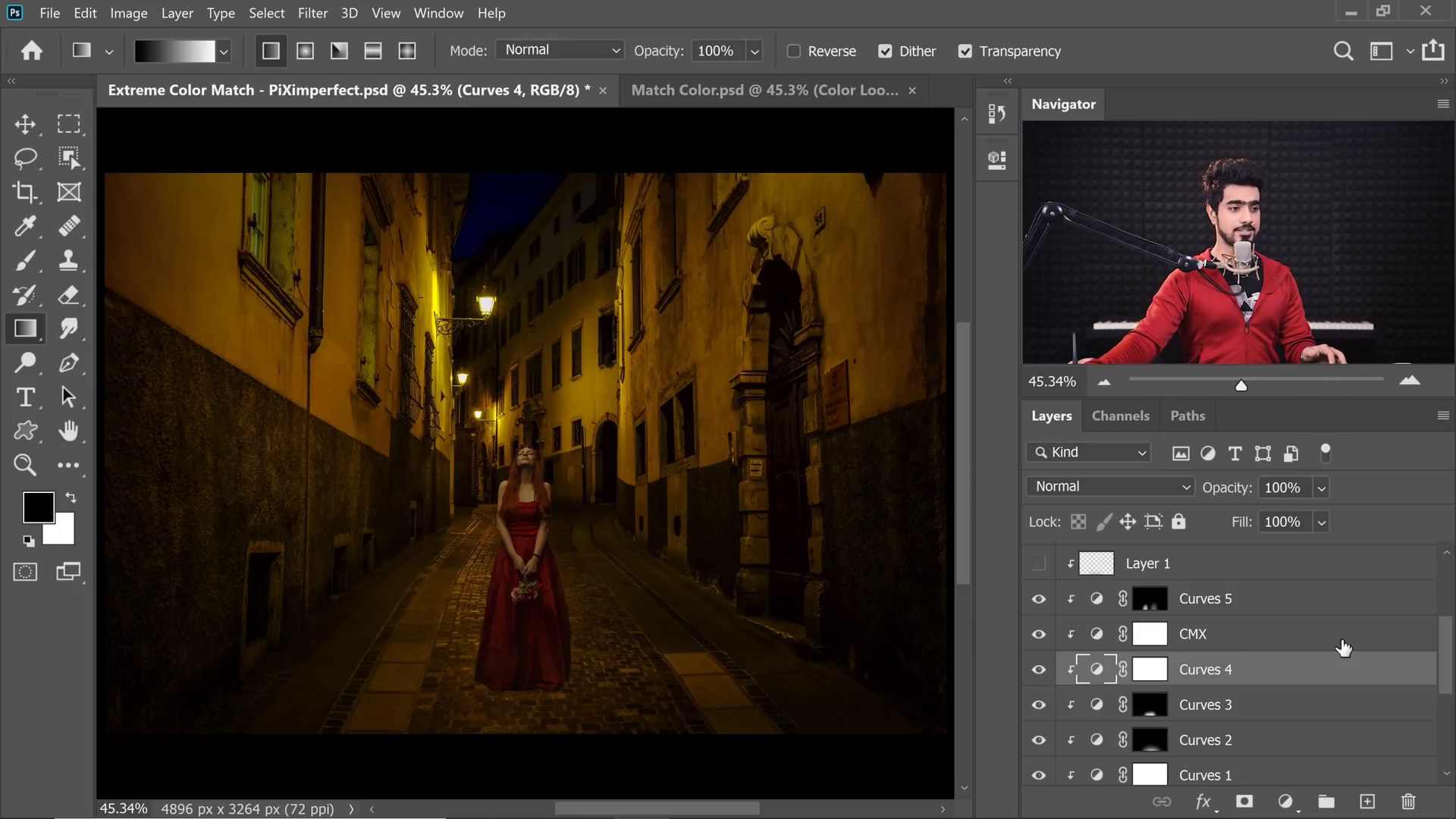
drag(1452, 664, 1453, 645)
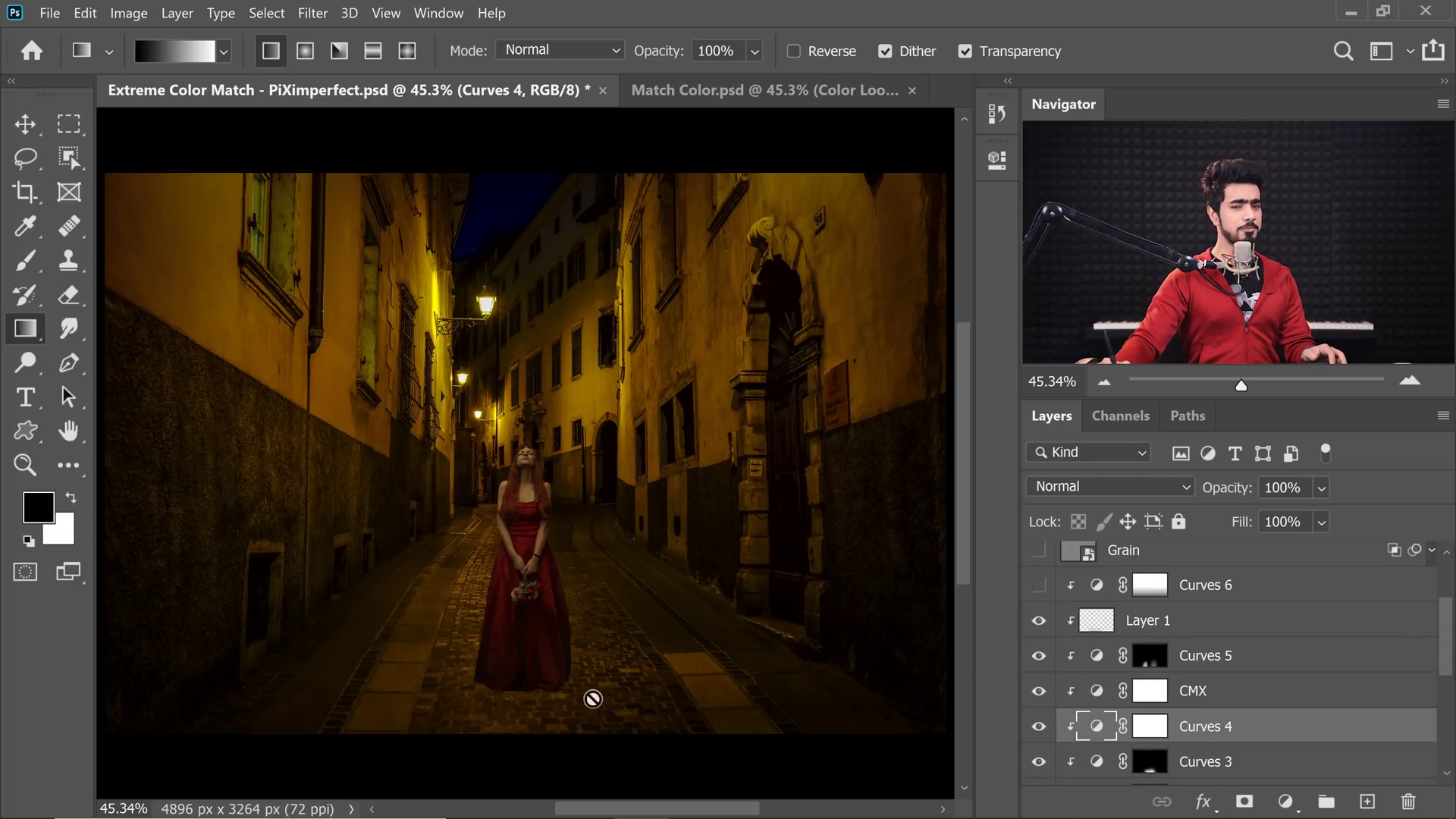
drag(1446, 641, 1440, 733)
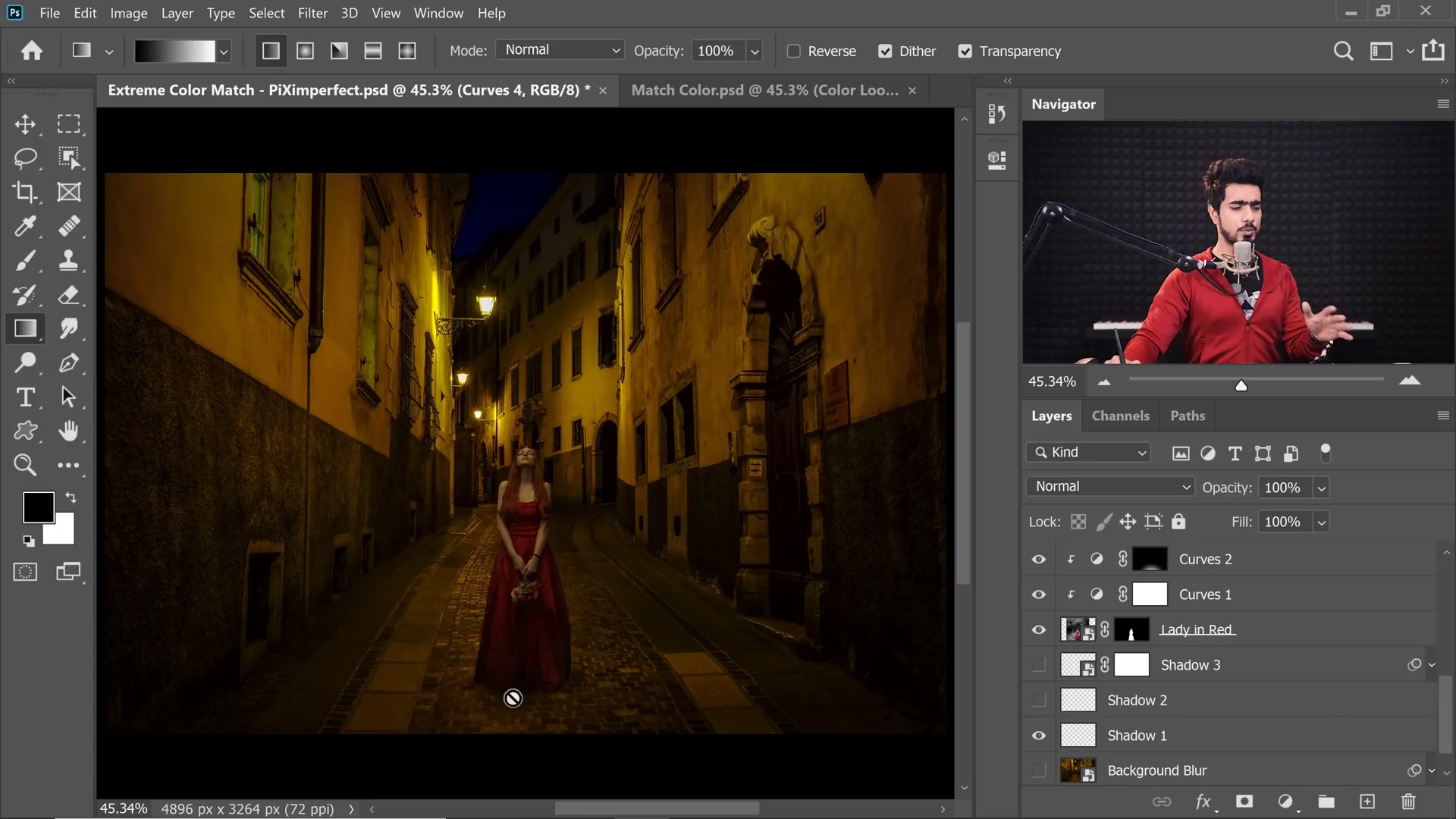
click(1041, 702)
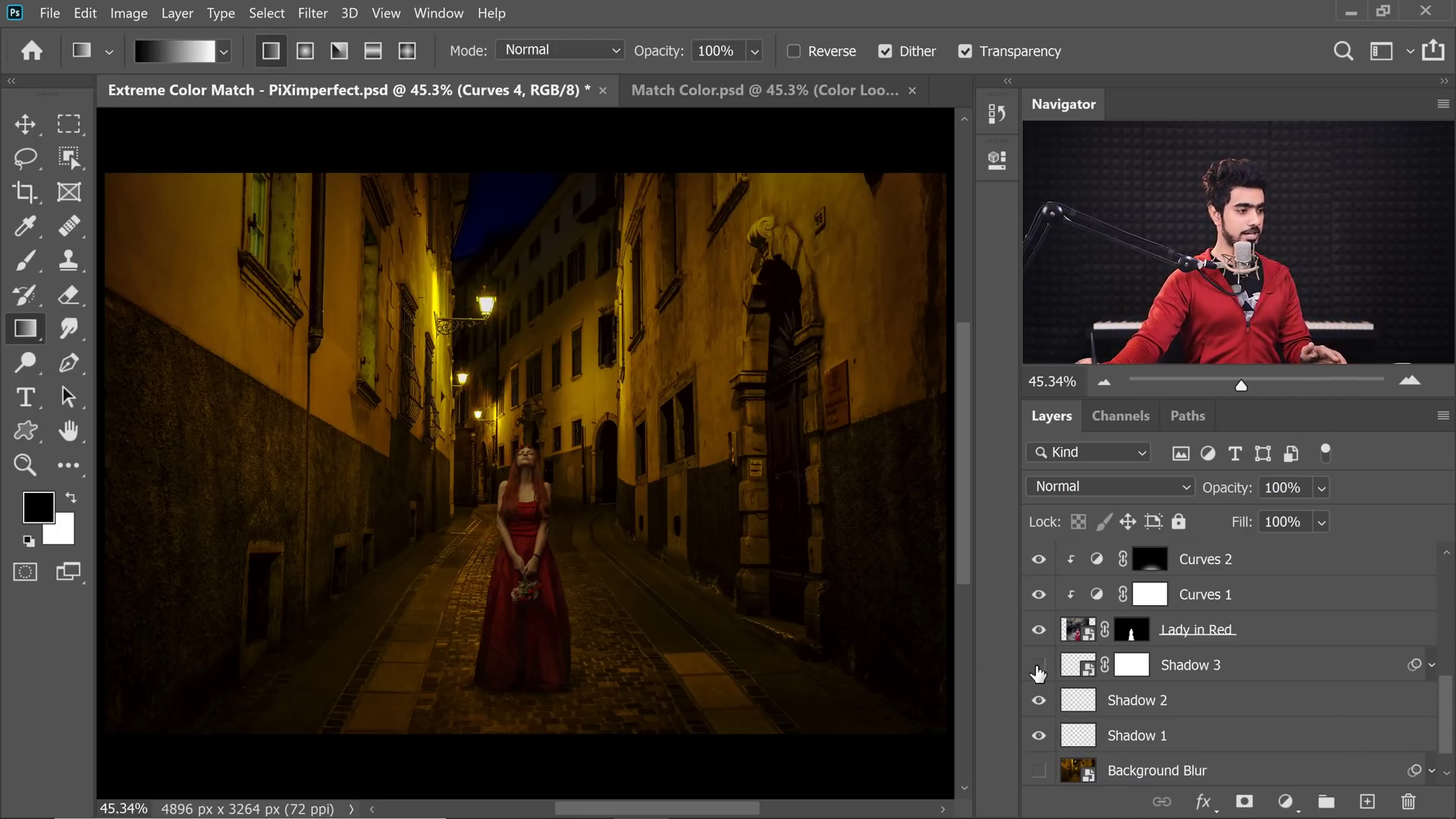
click(1039, 665)
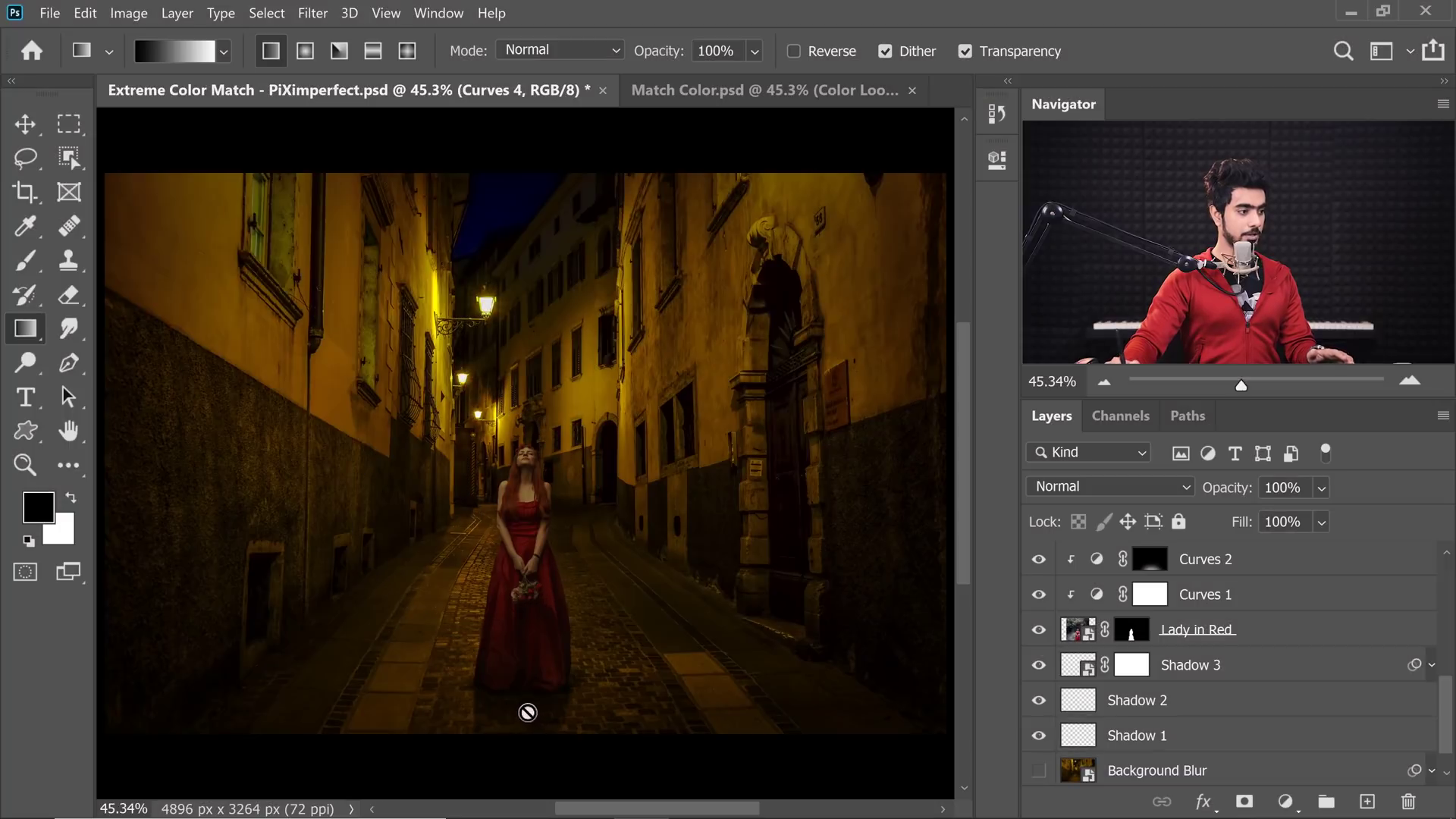
Set the Shadow 3 layer's opacity to 55%.
click(1210, 679)
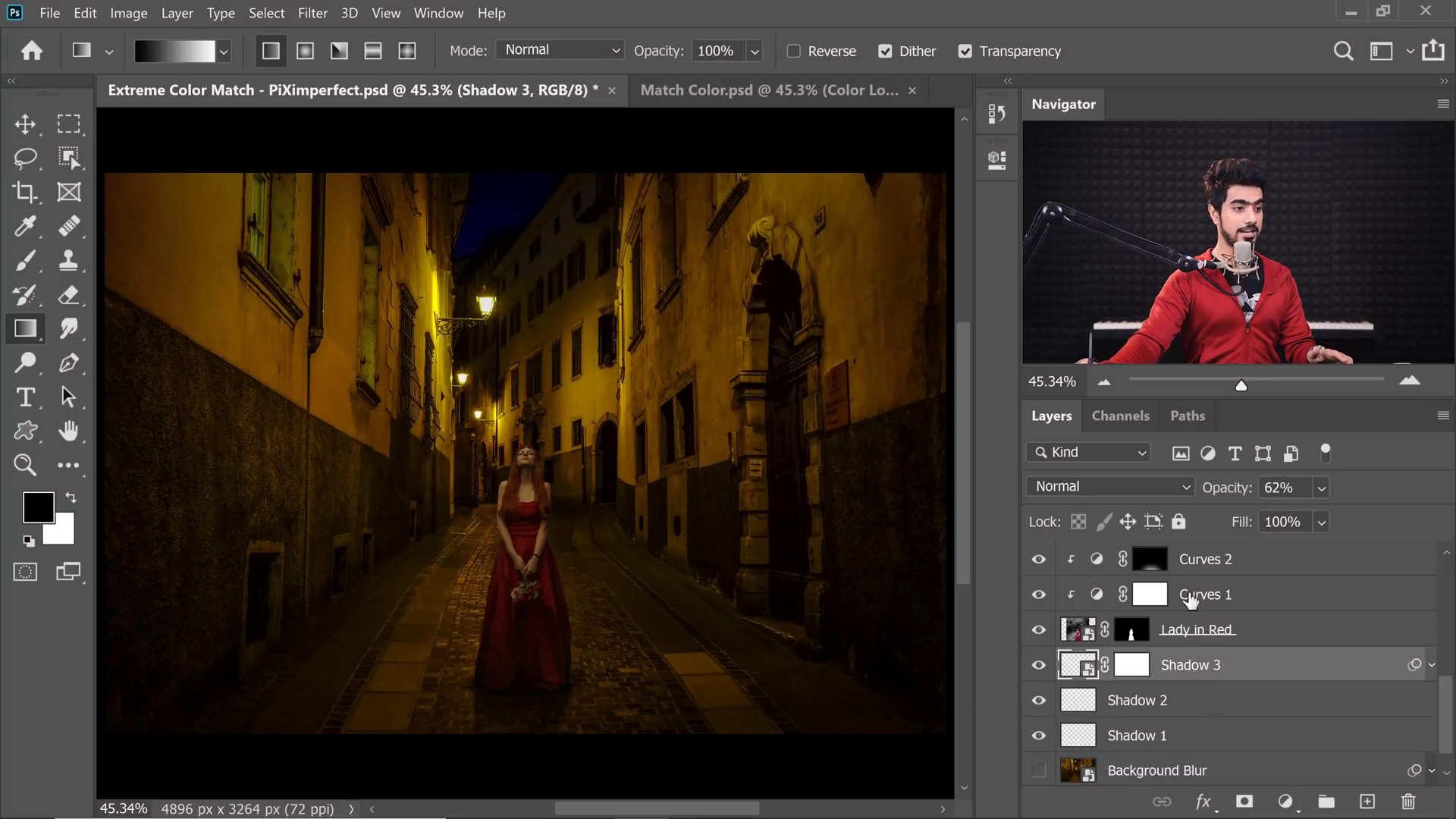
click(1206, 493)
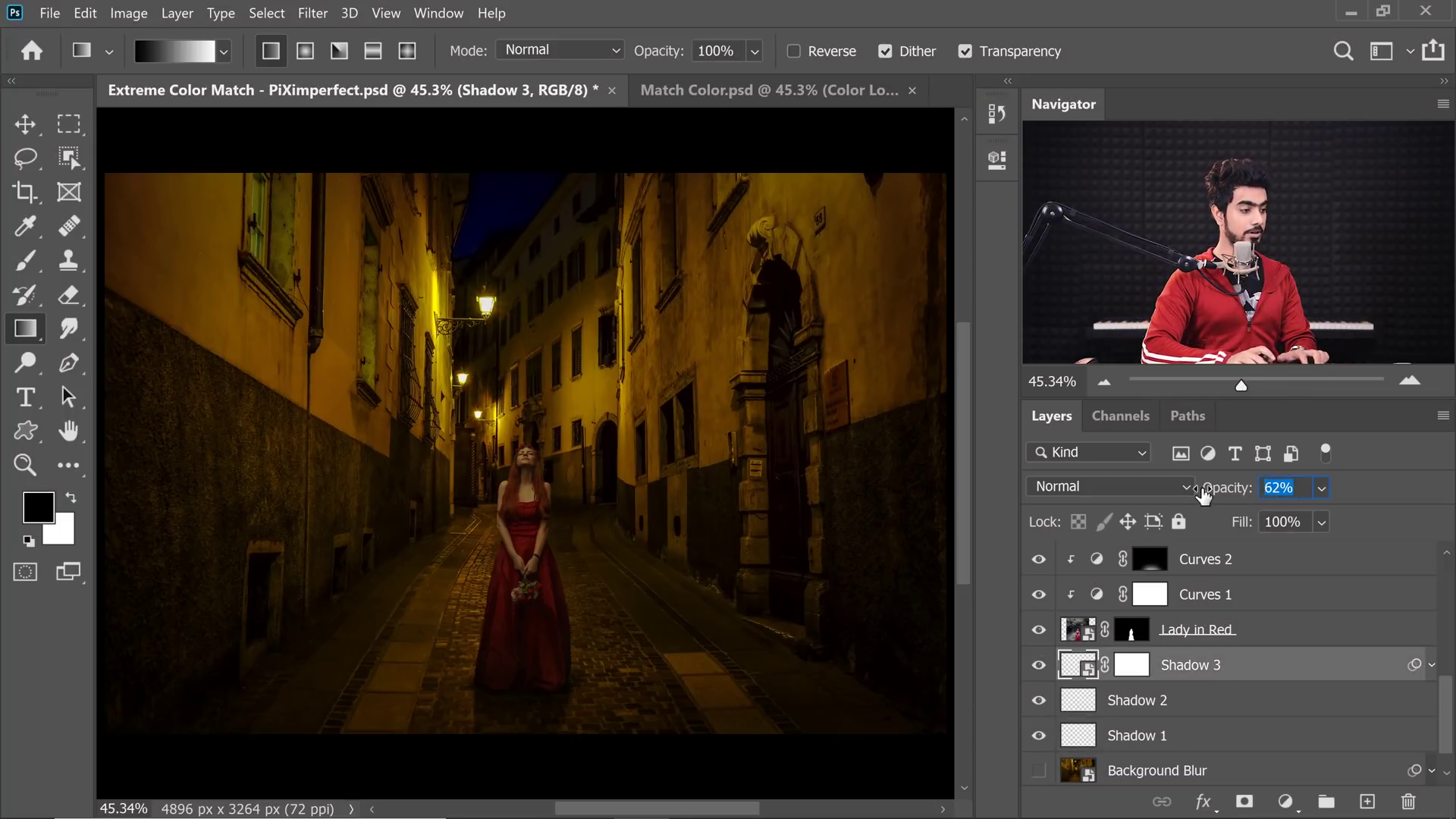
text(50)
key(BackSpace)
key(BackSpace)
text(5)
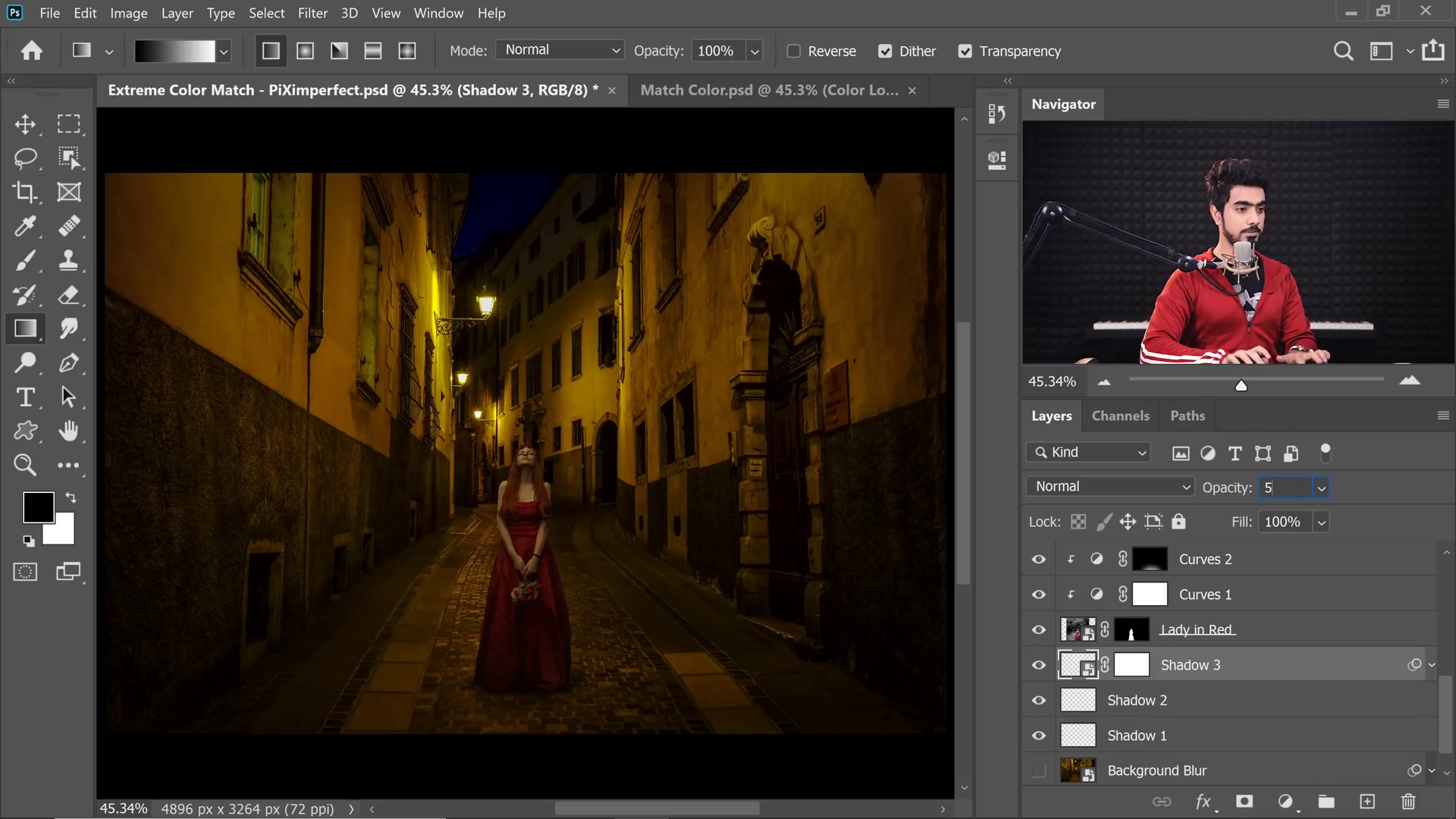
text(5)
key(Return)
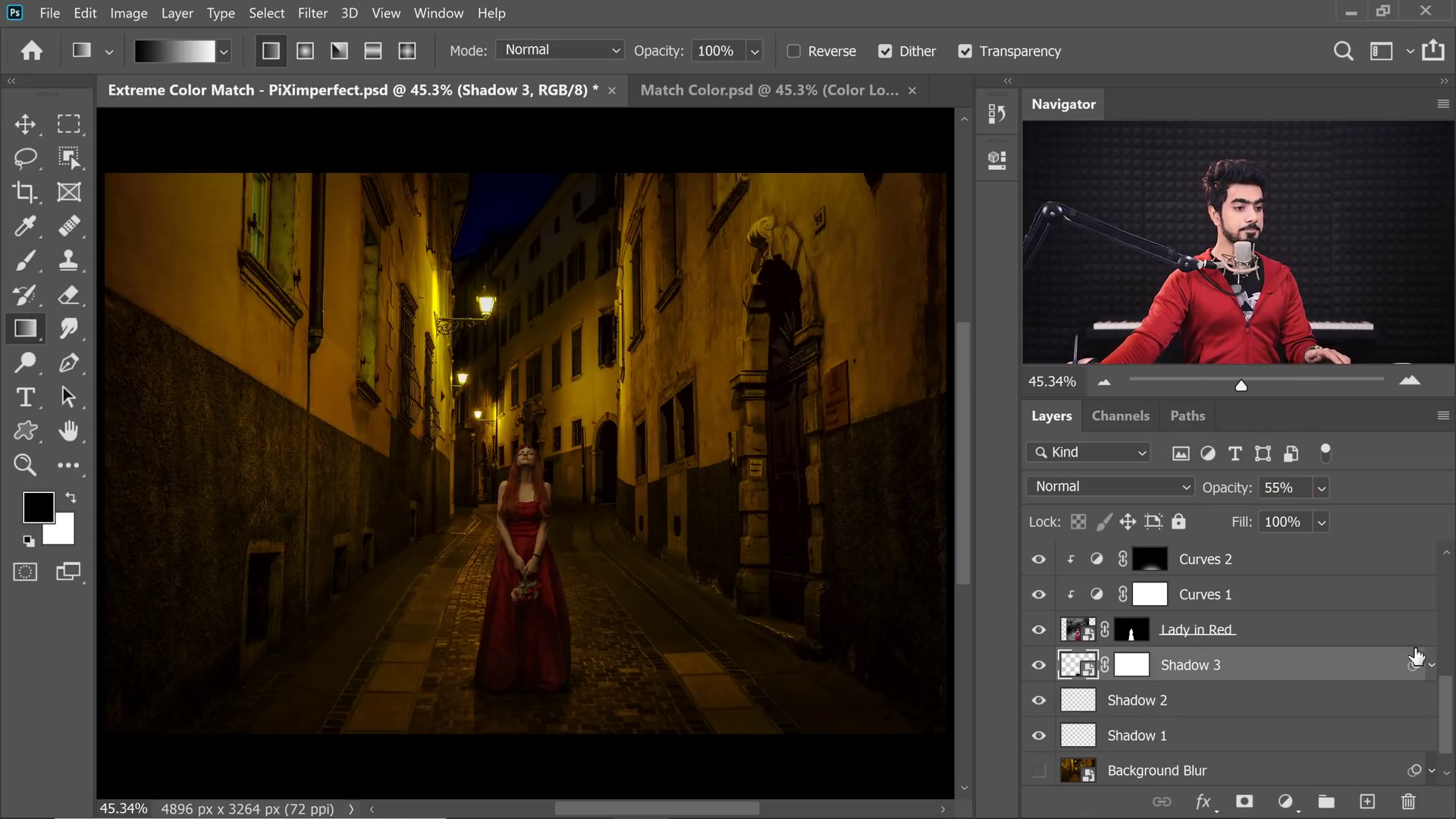
Show the Background Blur layer while viewing the woman up close, and turn on the Curves 6 layer.
drag(1443, 713, 1444, 732)
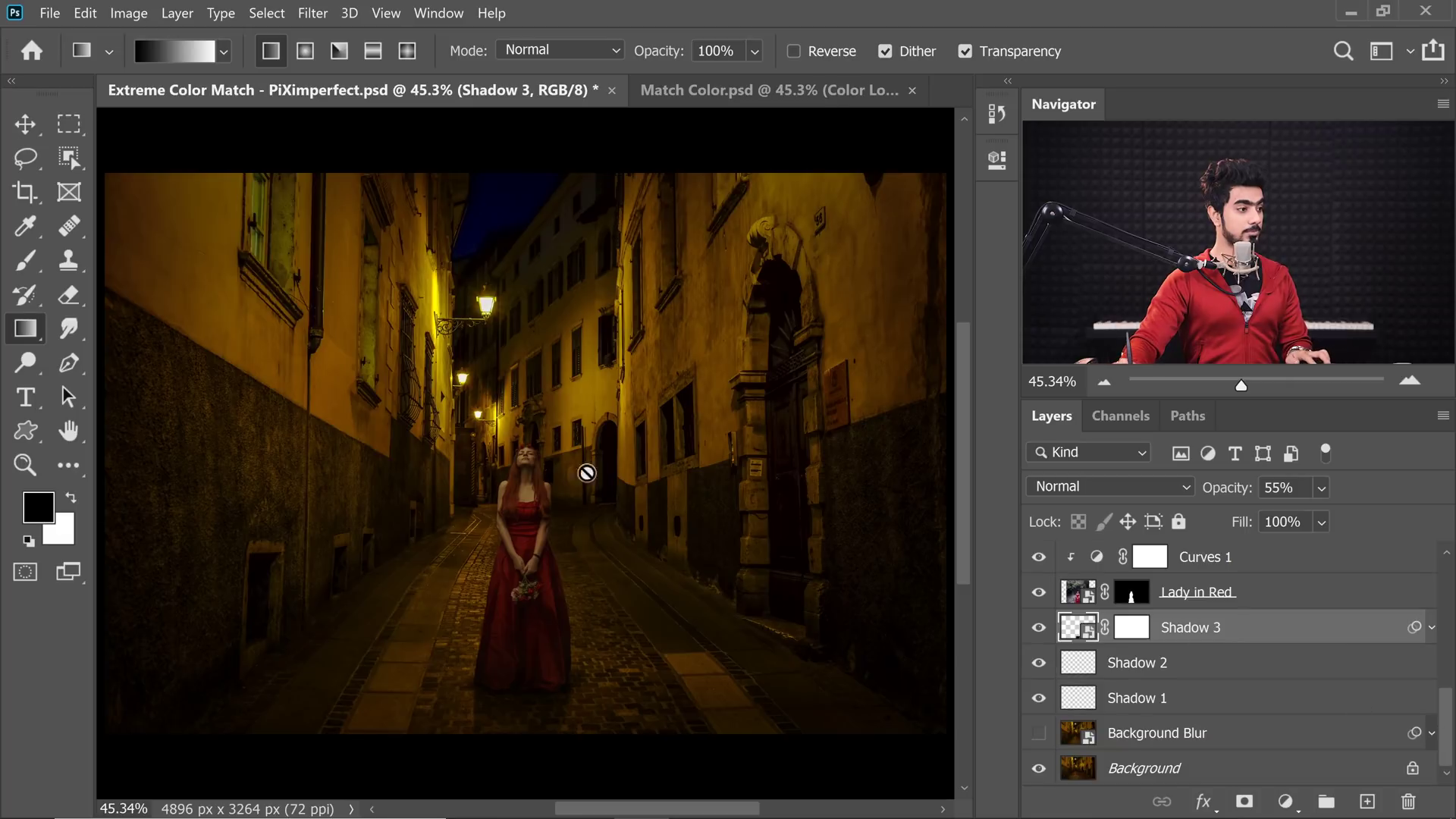
scroll(508, 457, up, 5)
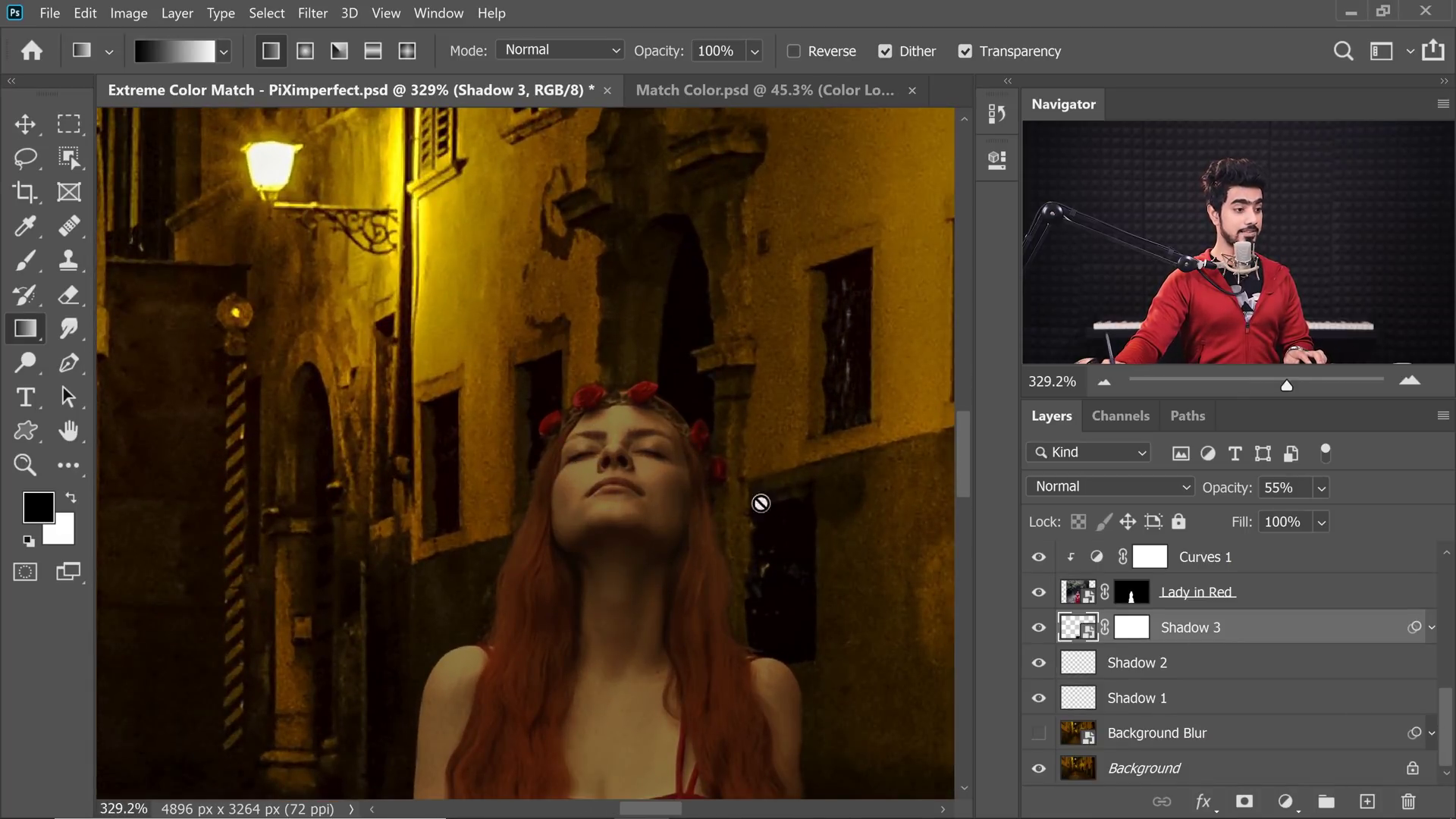
scroll(644, 511, down, 3)
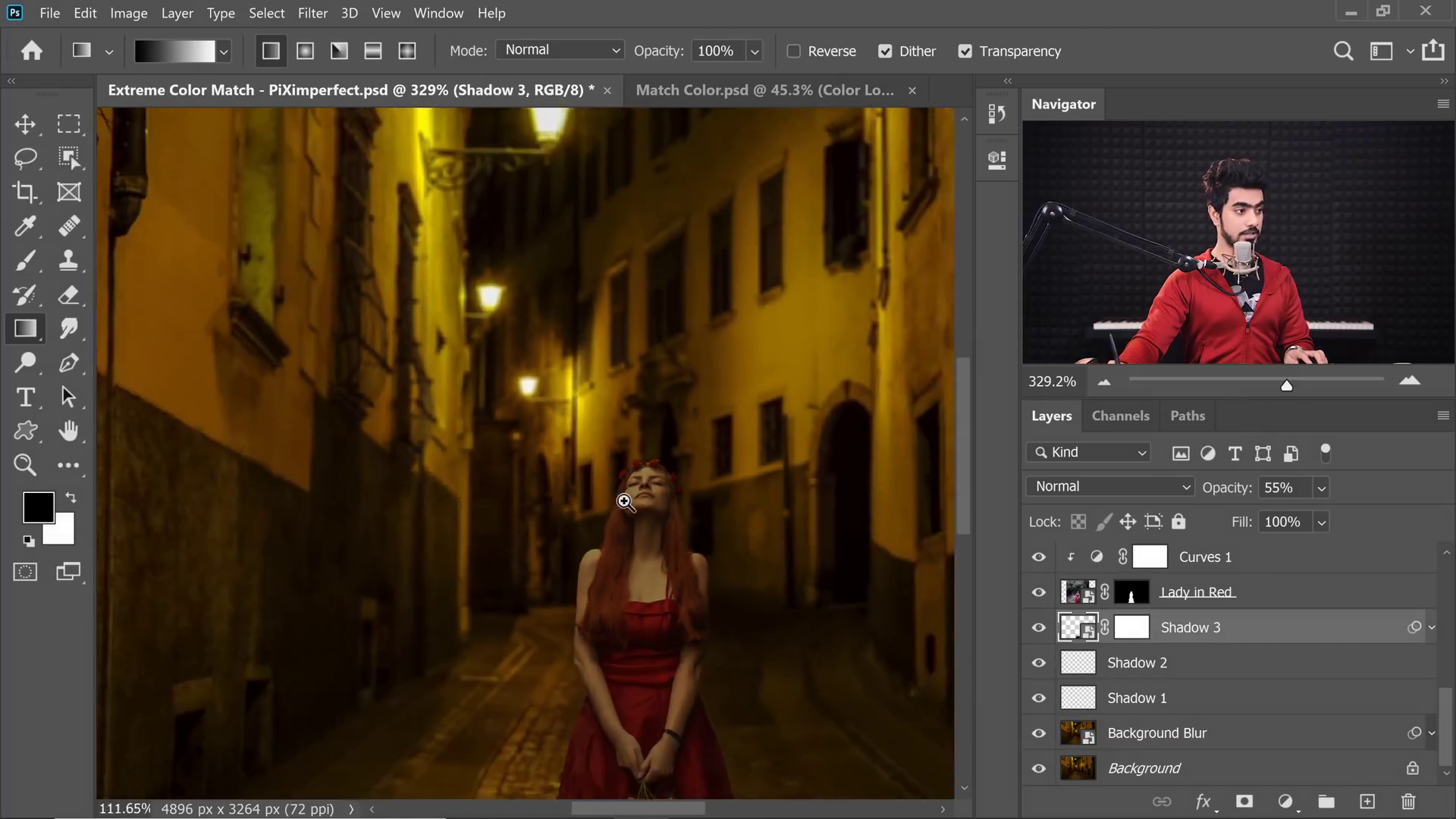
drag(1448, 721, 1447, 600)
click(1038, 684)
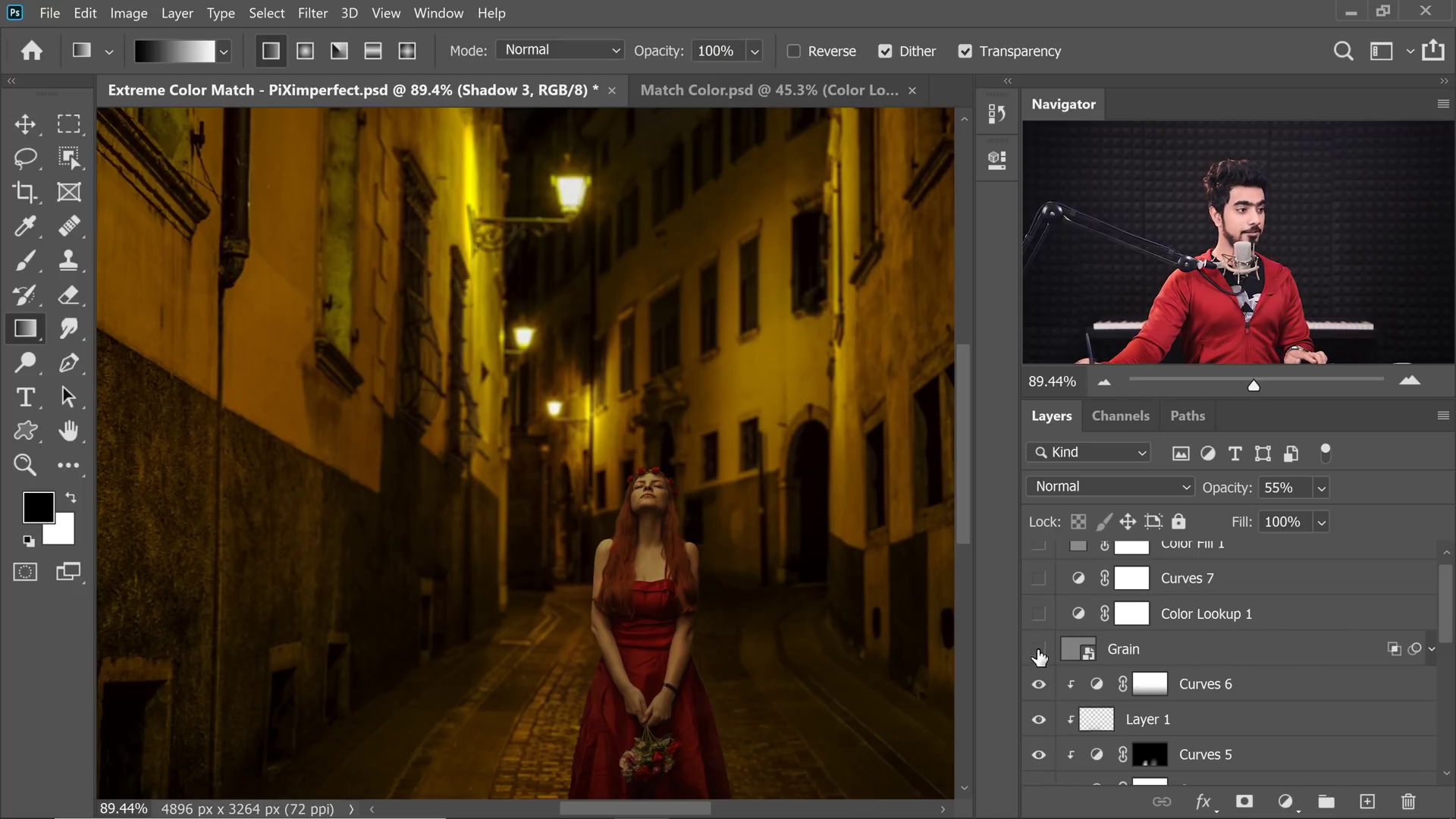
Show the Grain, Color Lookup 1 and Curves 7 layers in turn and view the whole finished composite.
scroll(640, 481, up, 3)
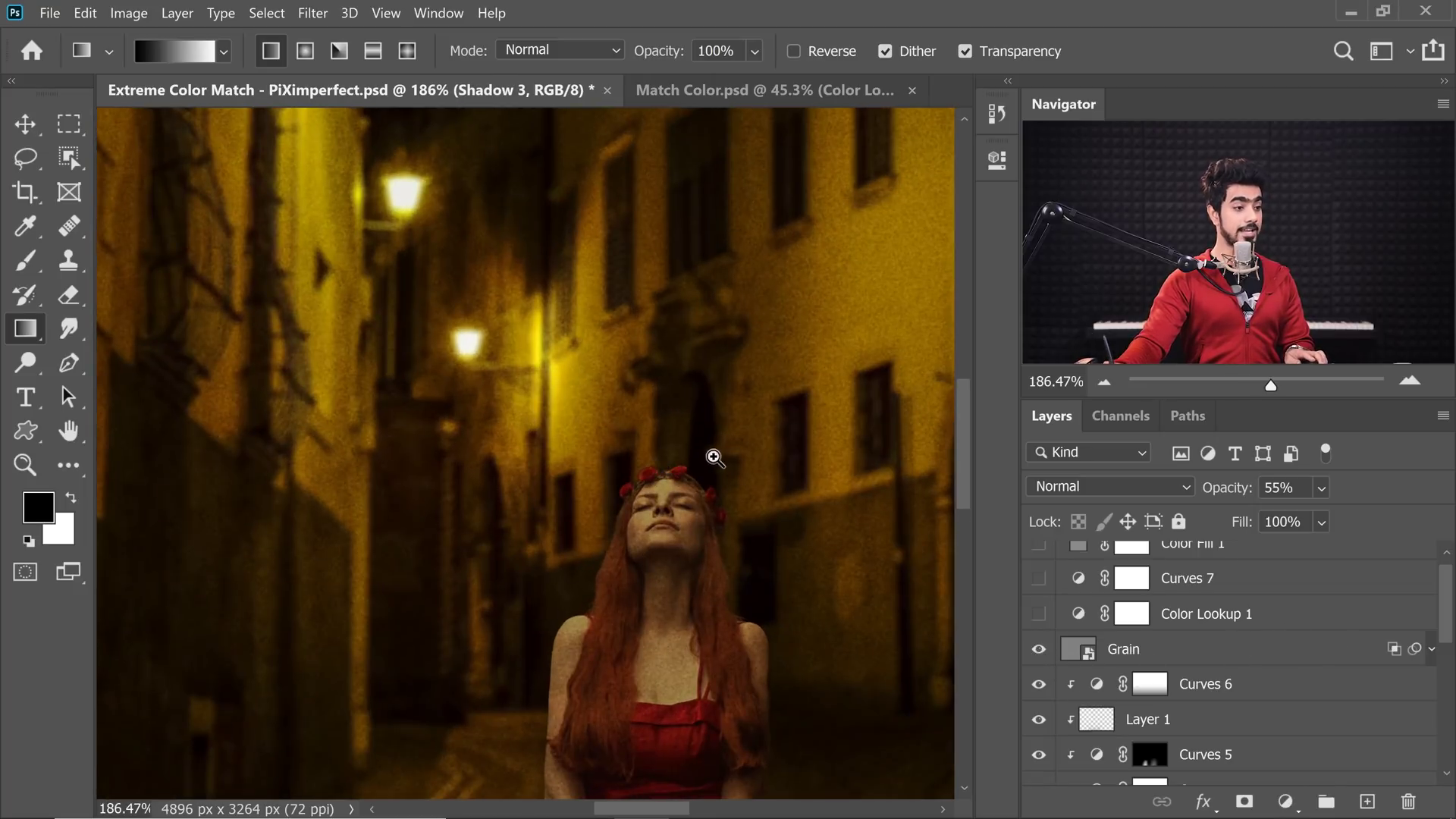
scroll(715, 458, down, 2)
click(1038, 614)
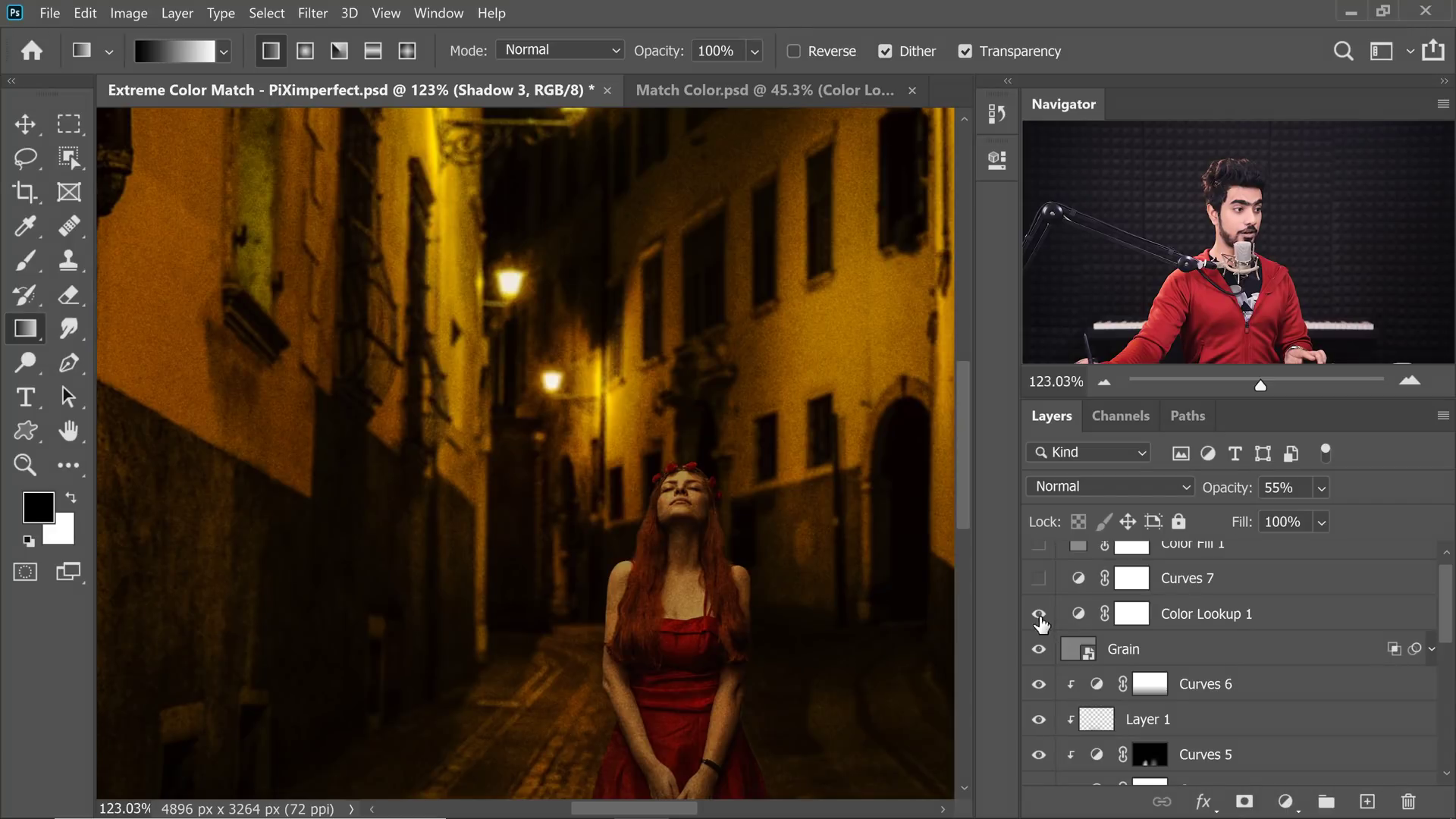
click(1223, 586)
click(1039, 580)
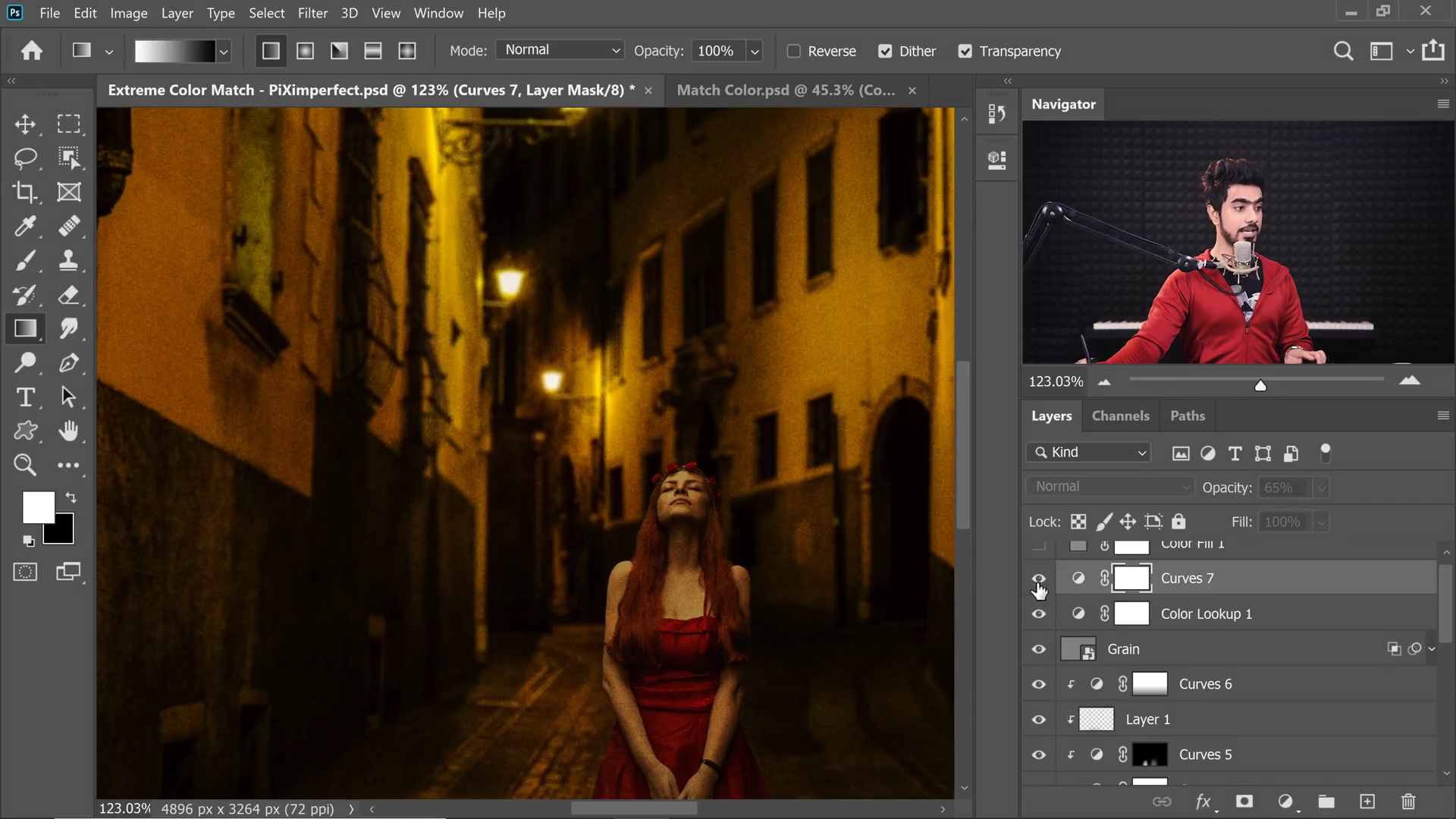
key(ctrl+0)
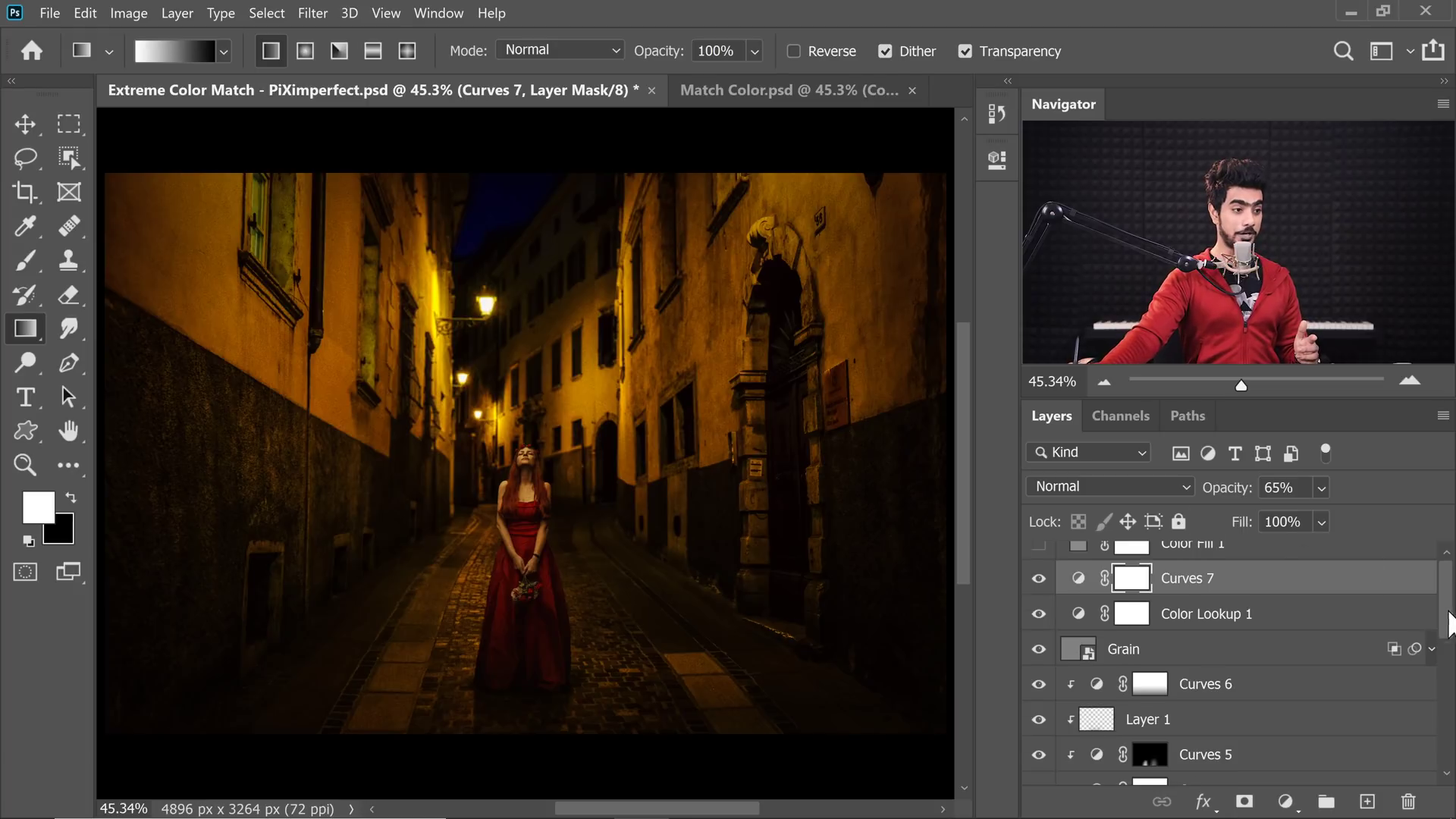
drag(1448, 626, 1450, 694)
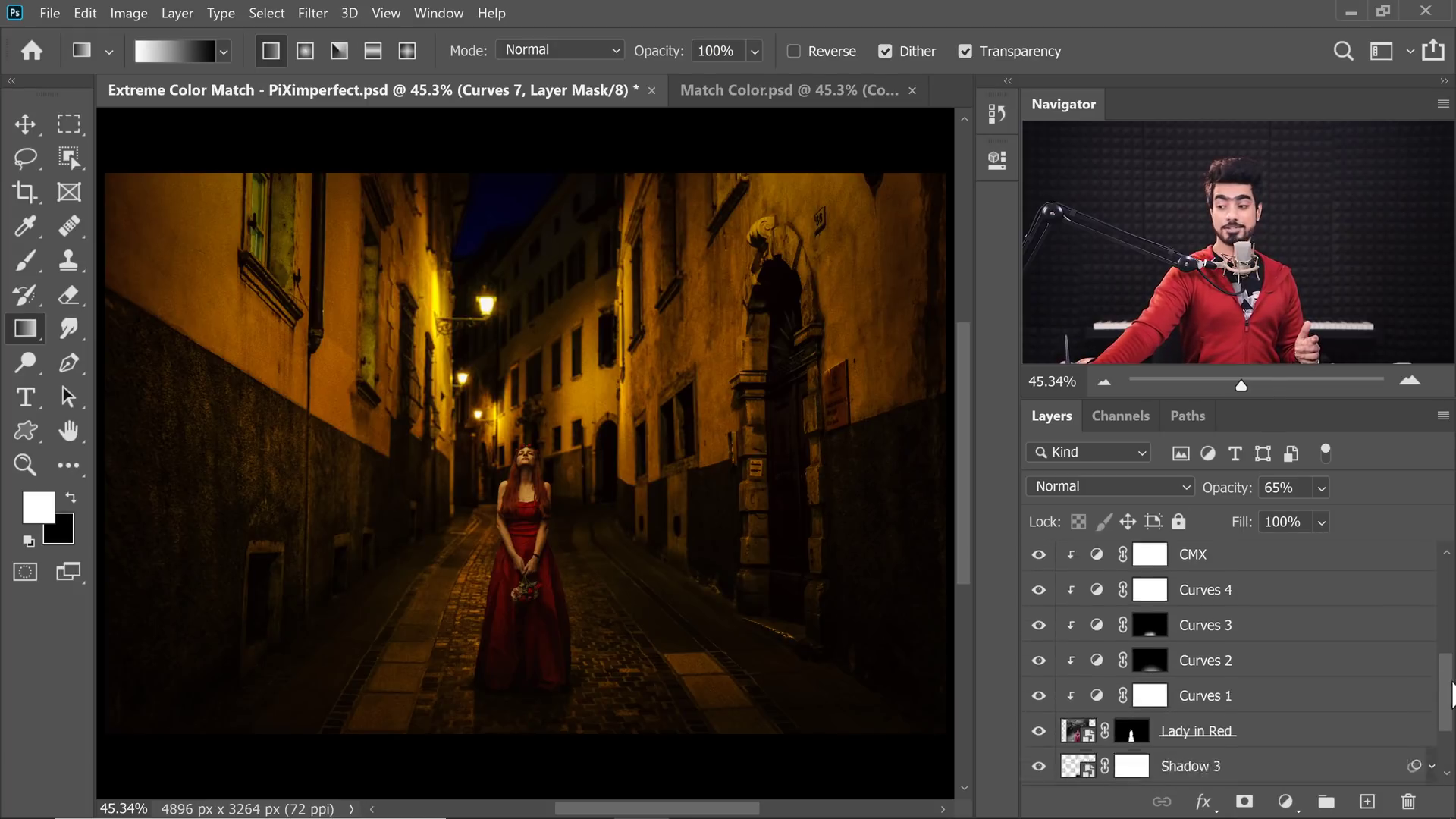